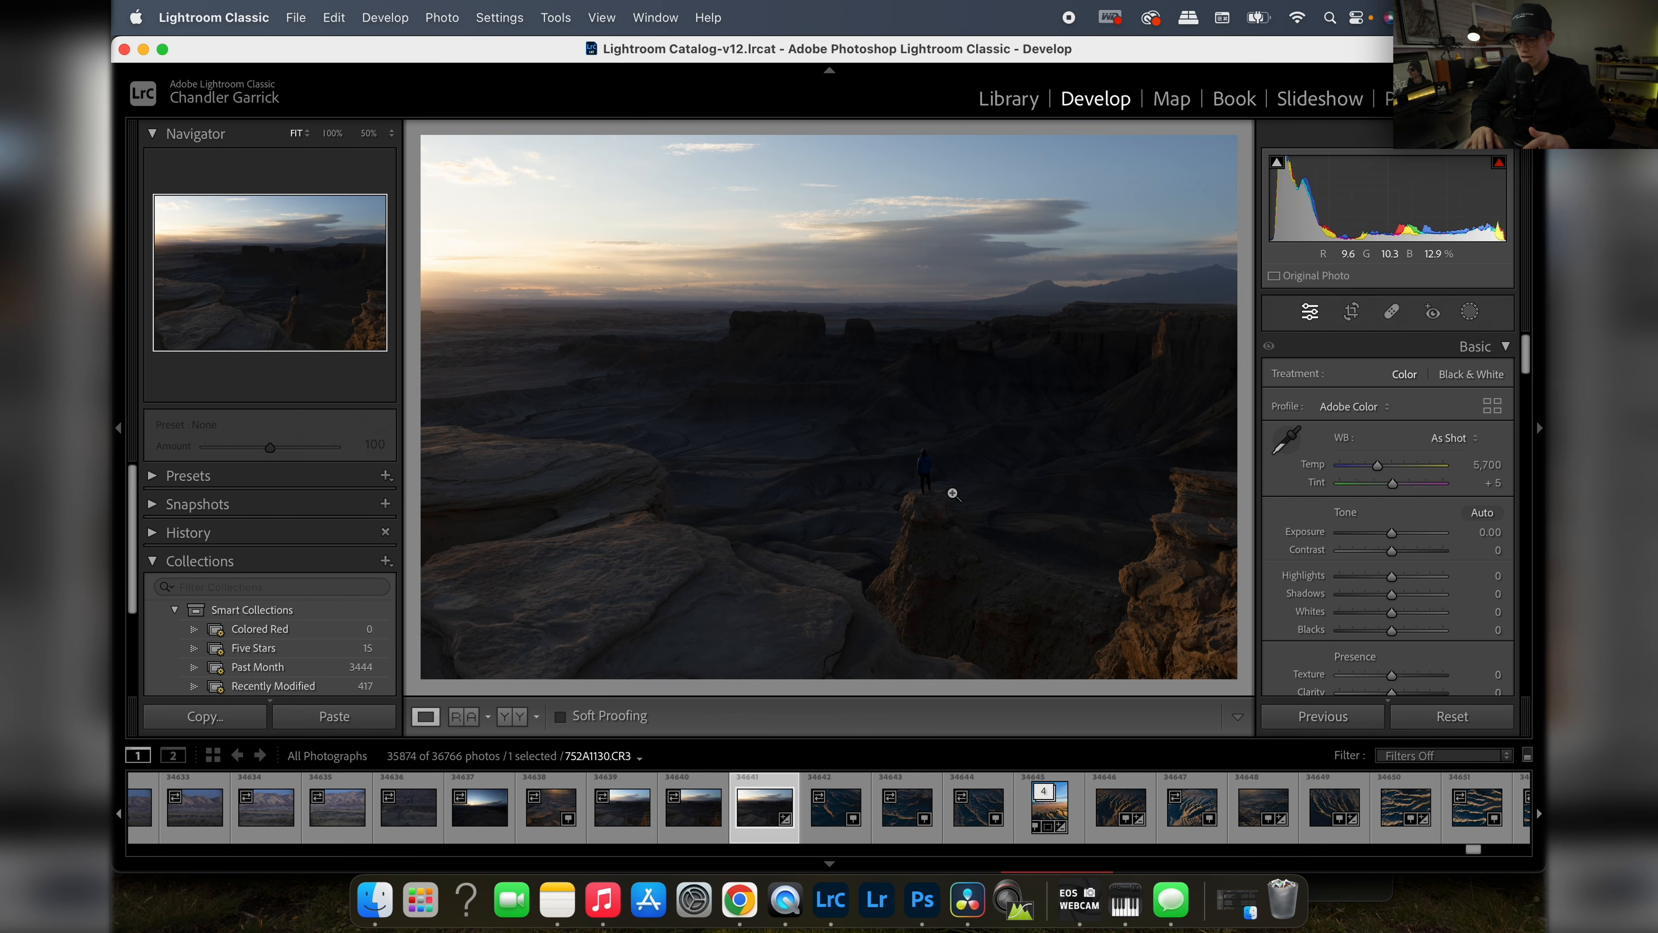
Step: Inspect the person standing on the rock pinnacle up close, then return to the full photo
{"action": "left_click", "coordinate": [926, 470]}
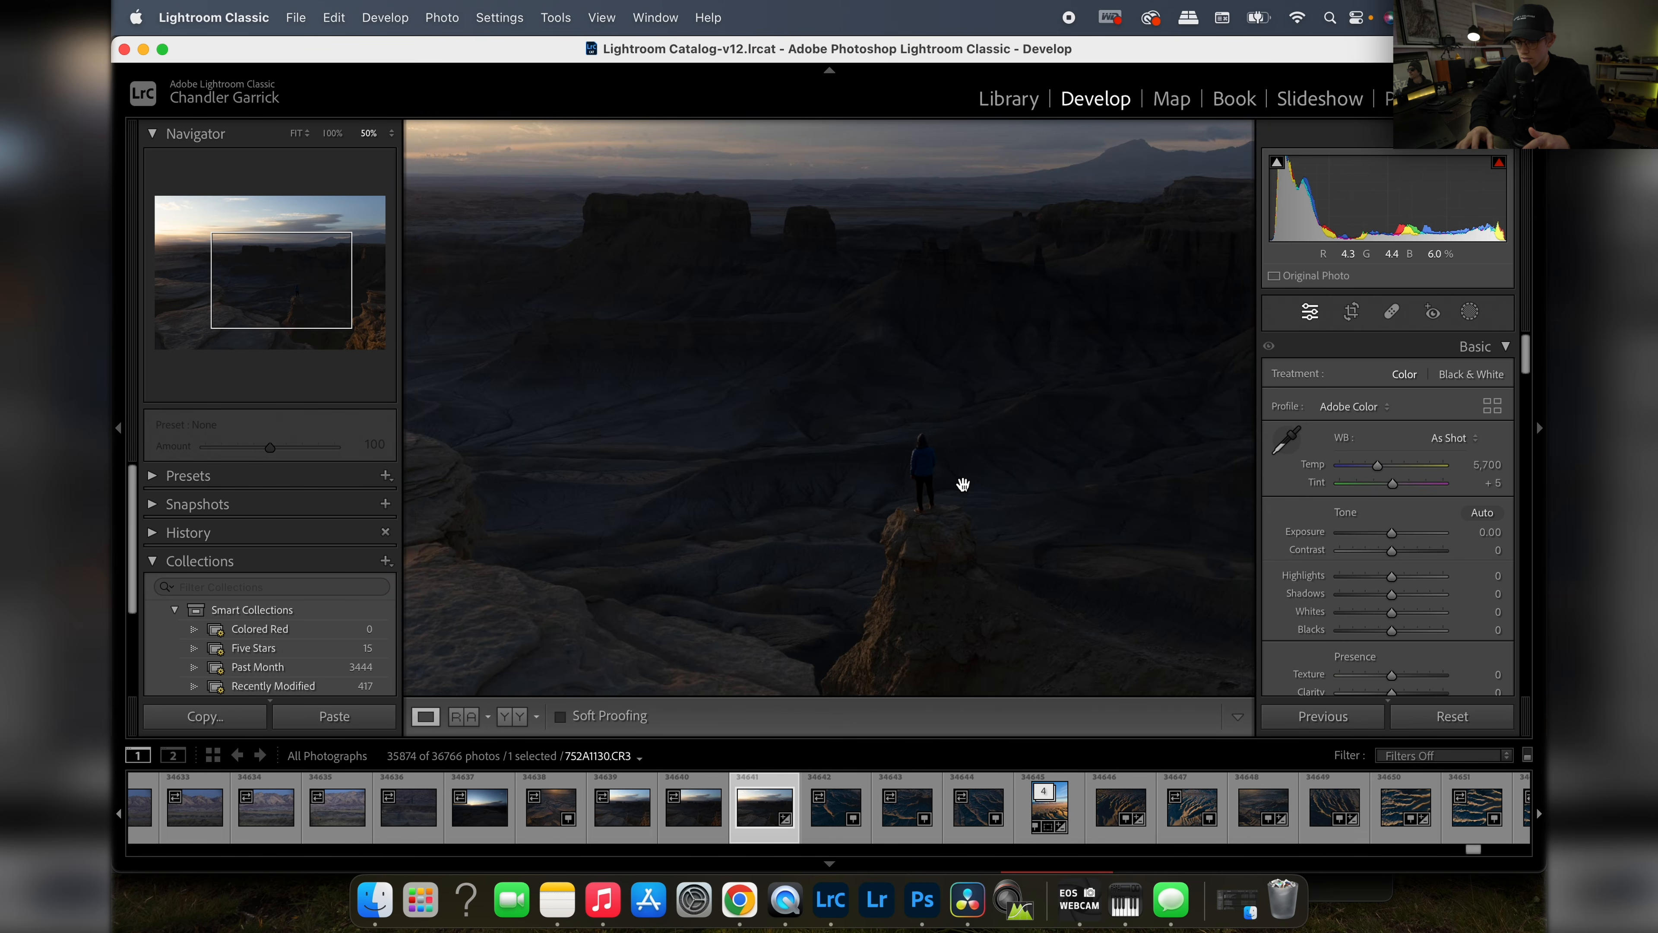
{"action": "key", "text": "super+equal"}
{"action": "key", "text": "super+equal"}
{"action": "left_click_drag", "start_coordinate": [982, 503], "coordinate": [824, 470]}
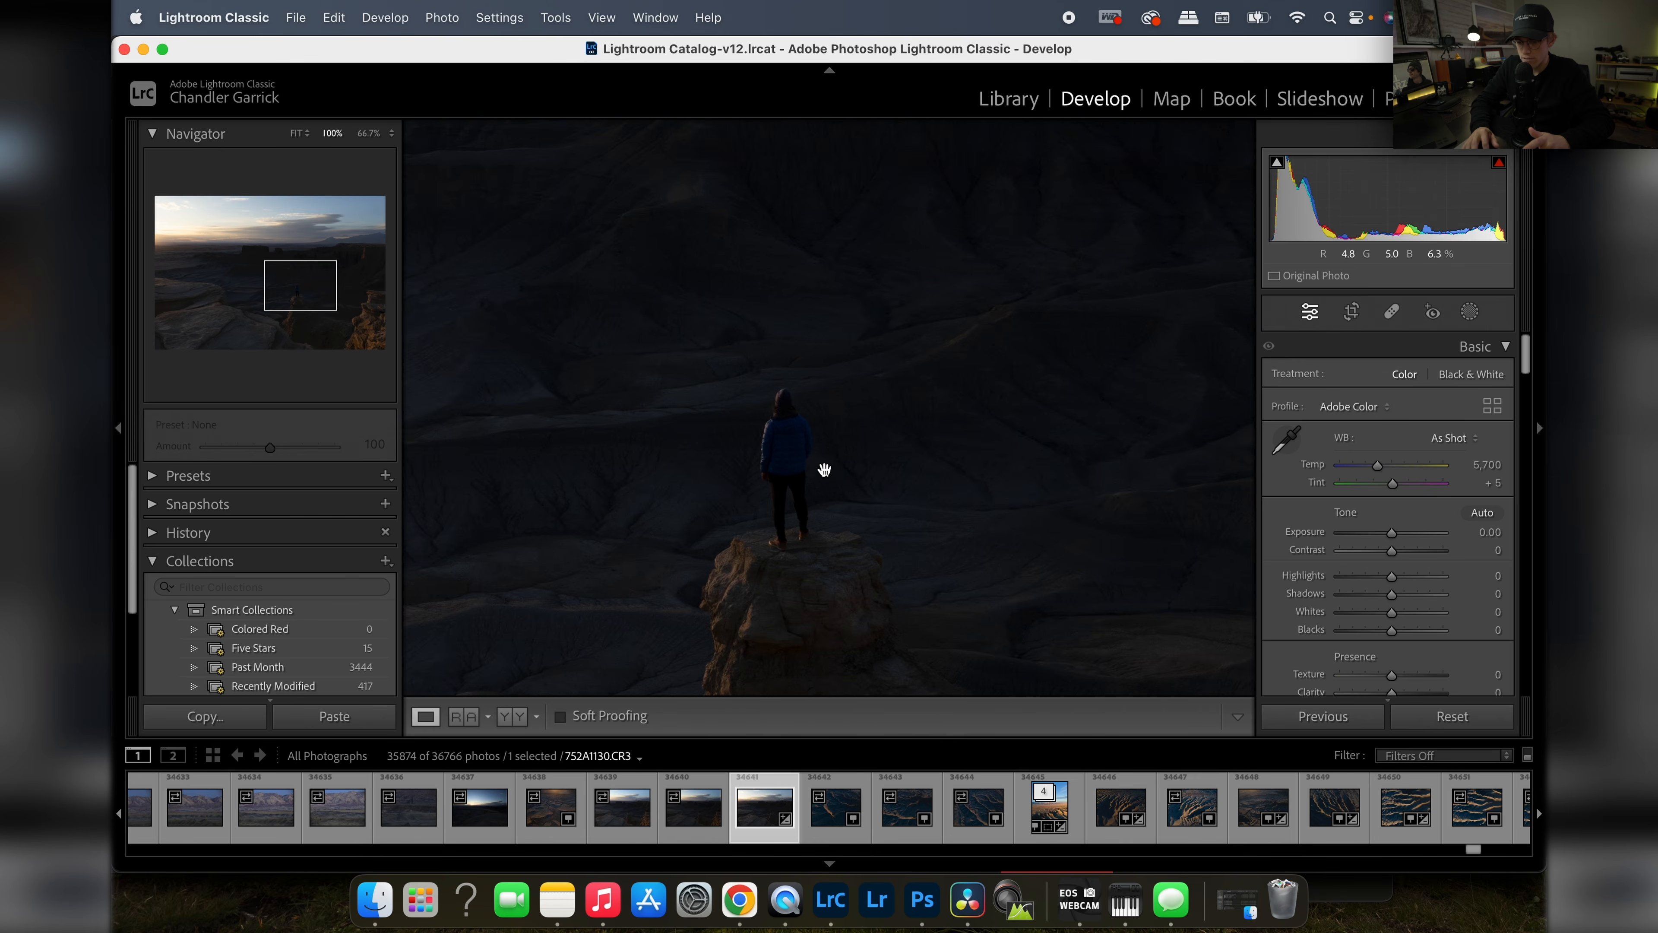
{"action": "left_click", "coordinate": [825, 470]}
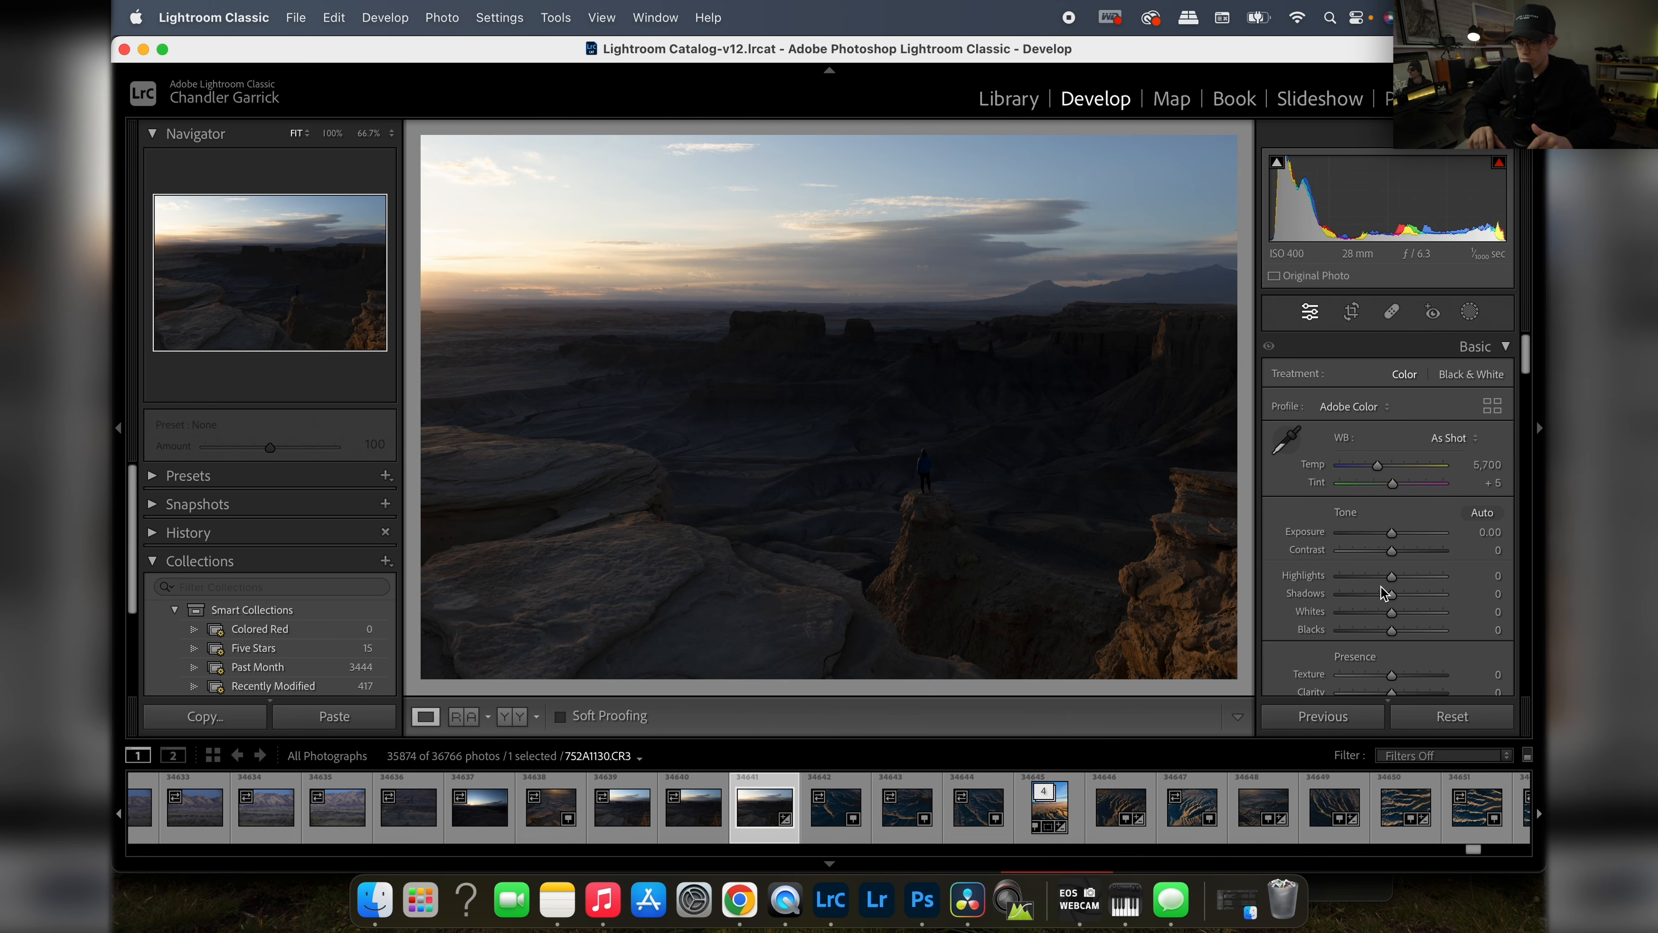
Step: Recover the sky and open up the dark foreground by setting Highlights to -78 and Shadows to +82
{"action": "scroll", "coordinate": [1383, 593], "scroll_direction": "down", "scroll_amount": 3}
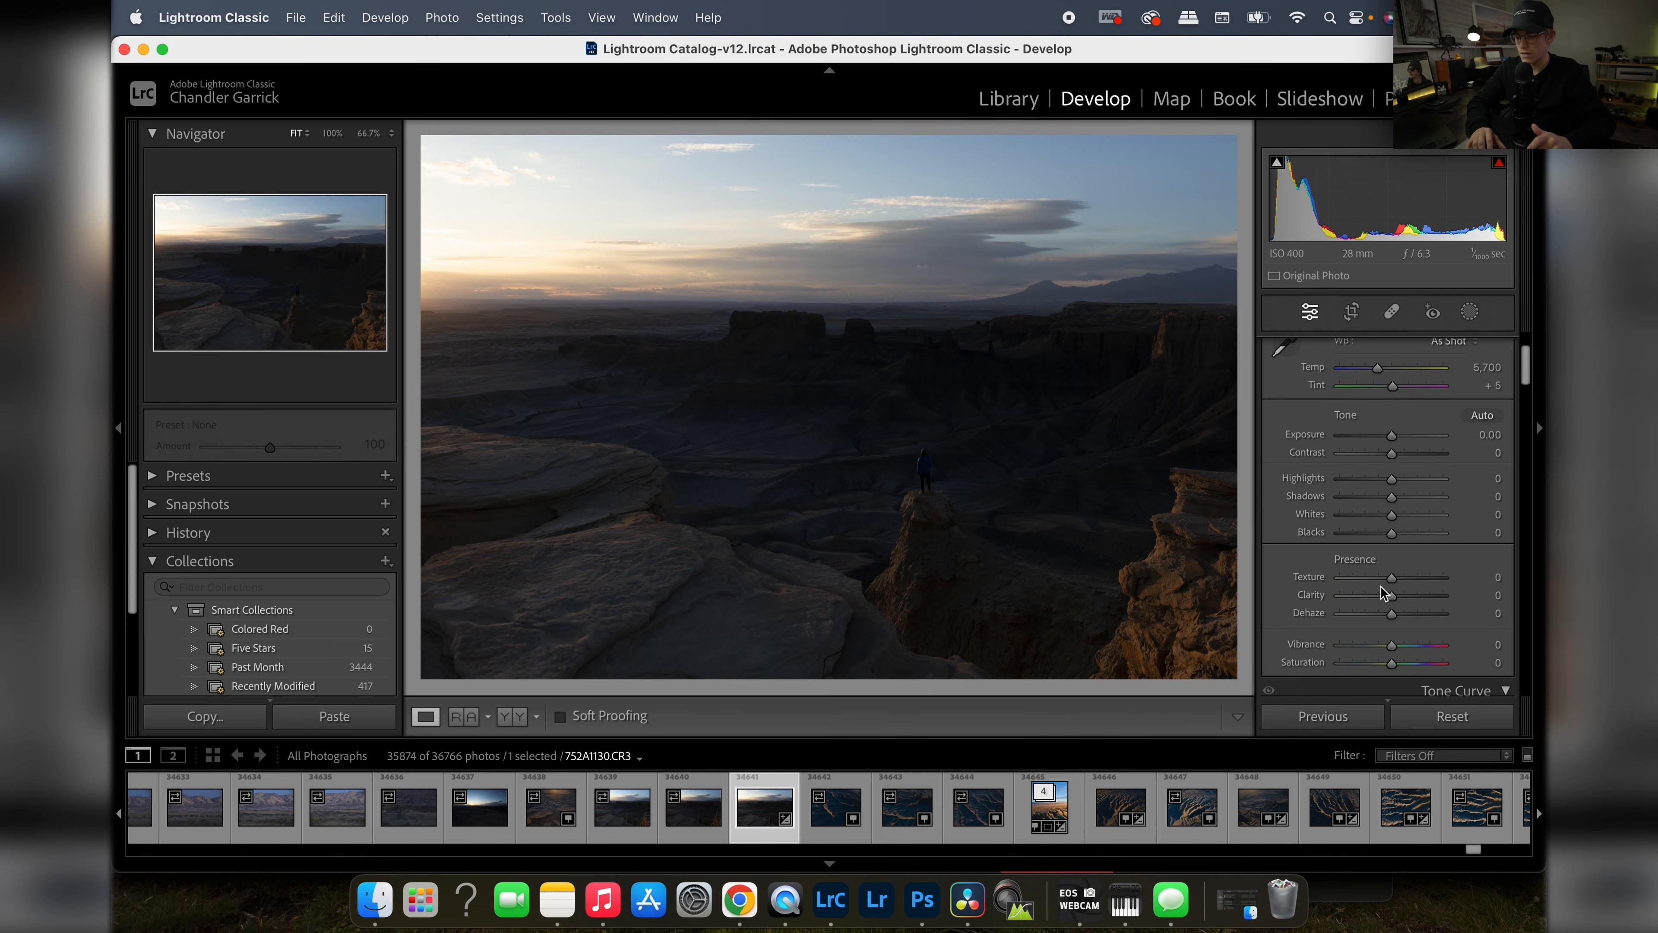
{"action": "scroll", "coordinate": [1383, 593], "scroll_direction": "up", "scroll_amount": 2}
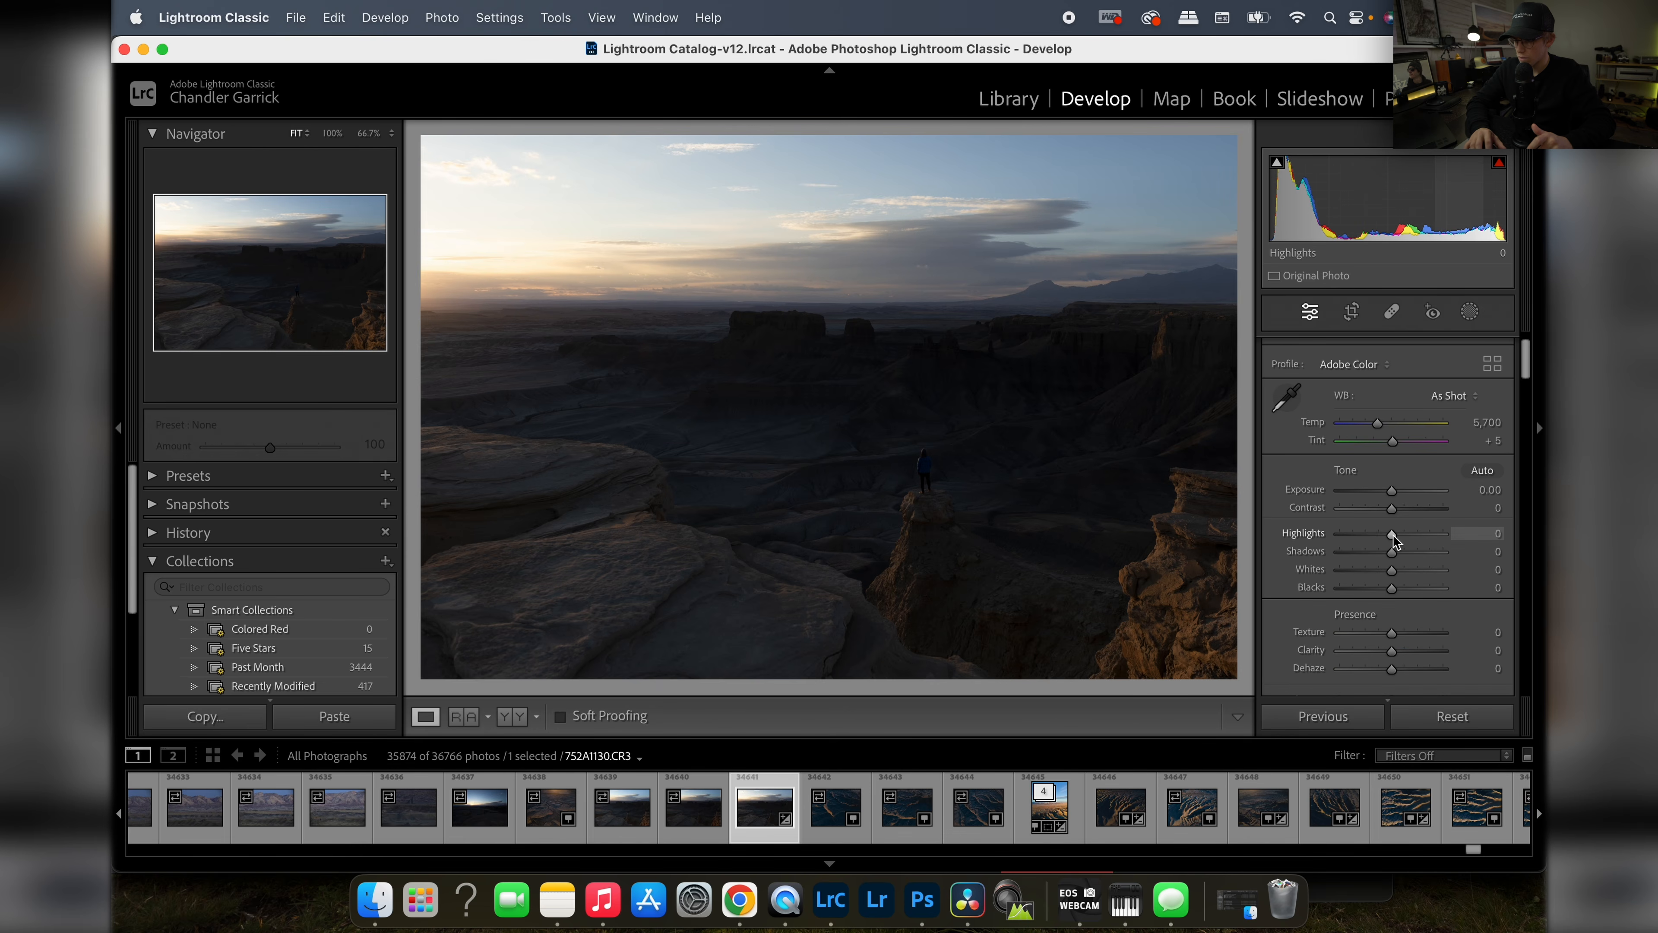
{"action": "left_click_drag", "start_coordinate": [1393, 534], "coordinate": [1437, 553]}
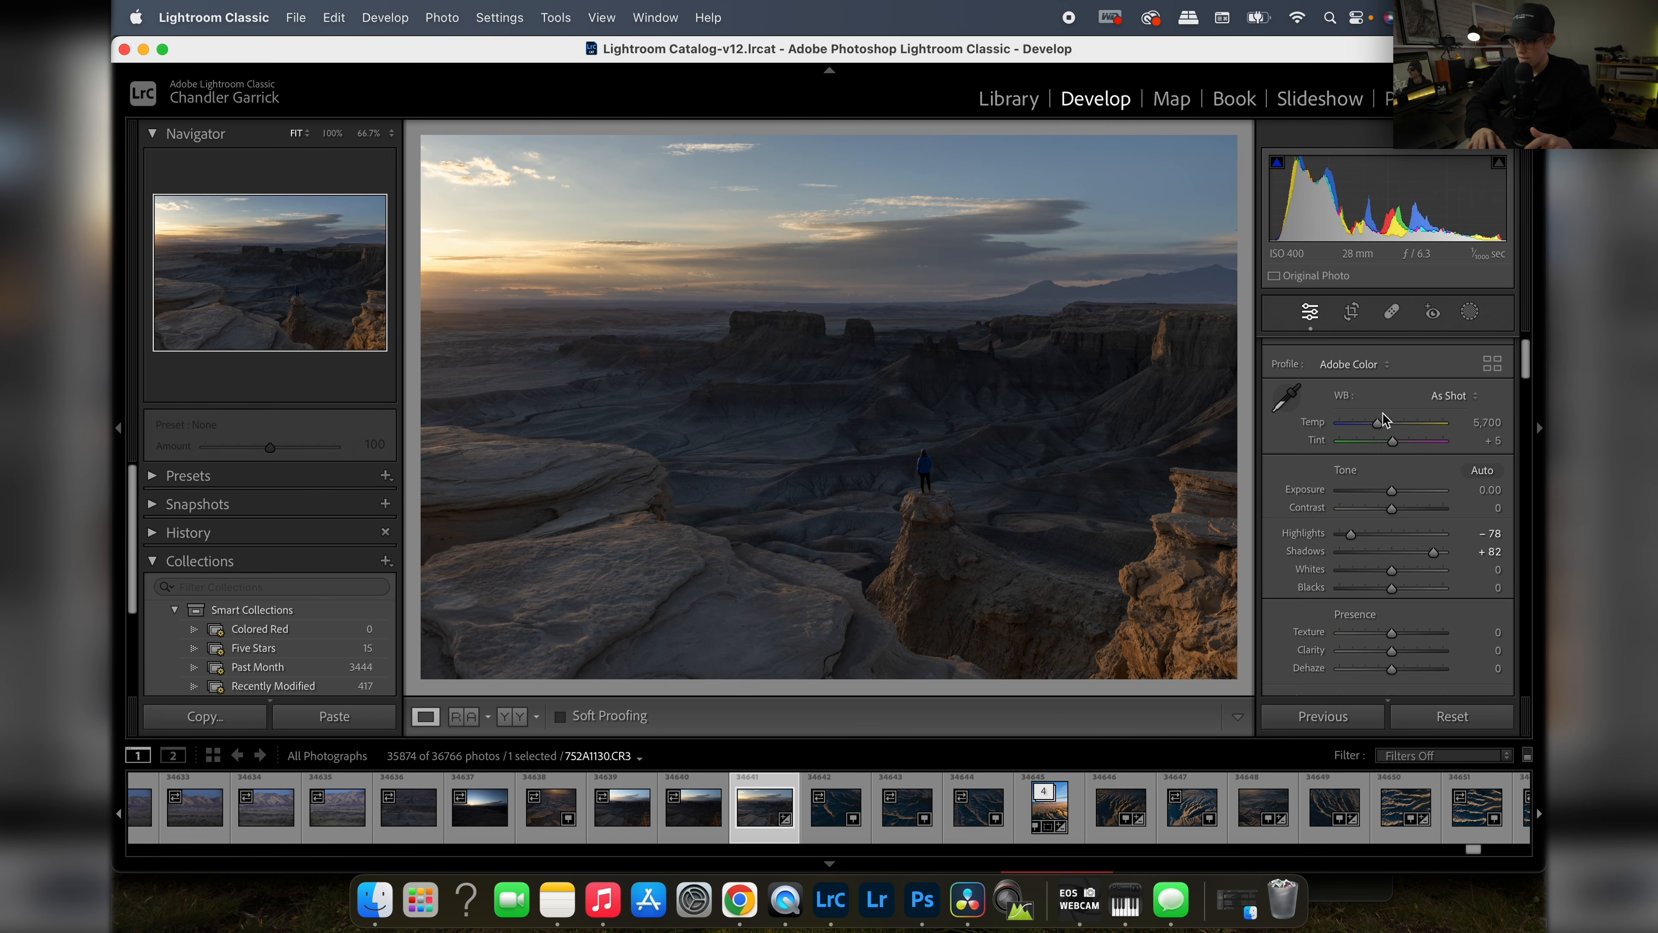
Step: Straighten the photo along the distant horizon to an angle of -0.59 and apply the crop
{"action": "scroll", "coordinate": [1358, 424], "scroll_direction": "up", "scroll_amount": 2}
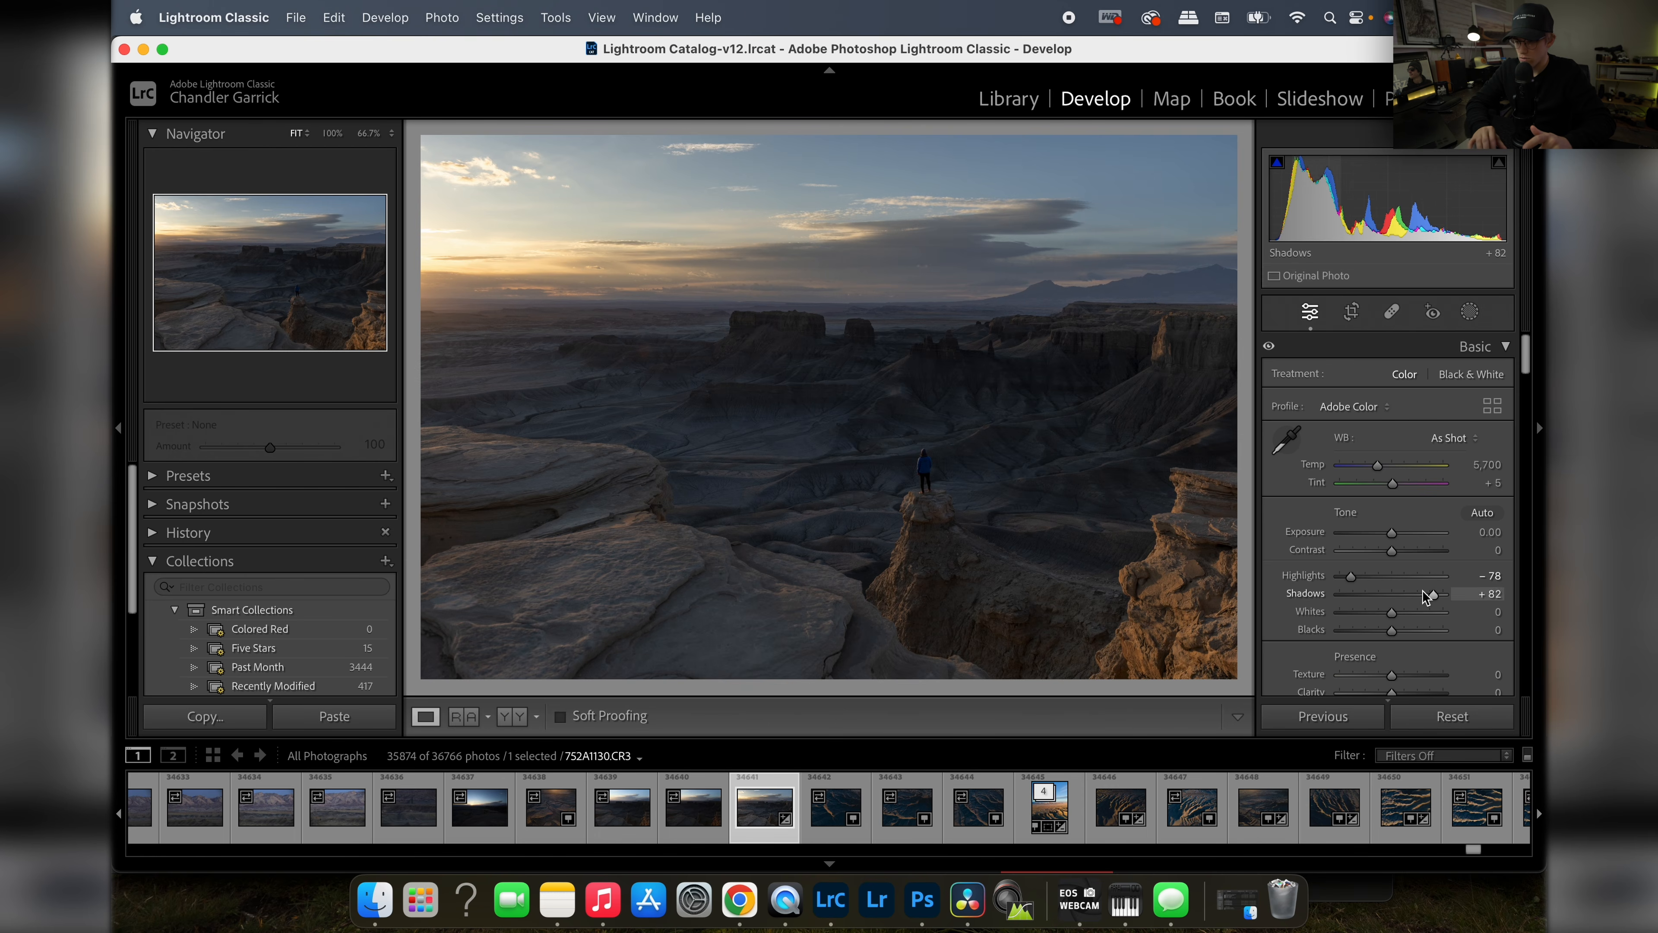
{"action": "left_click", "coordinate": [1351, 313]}
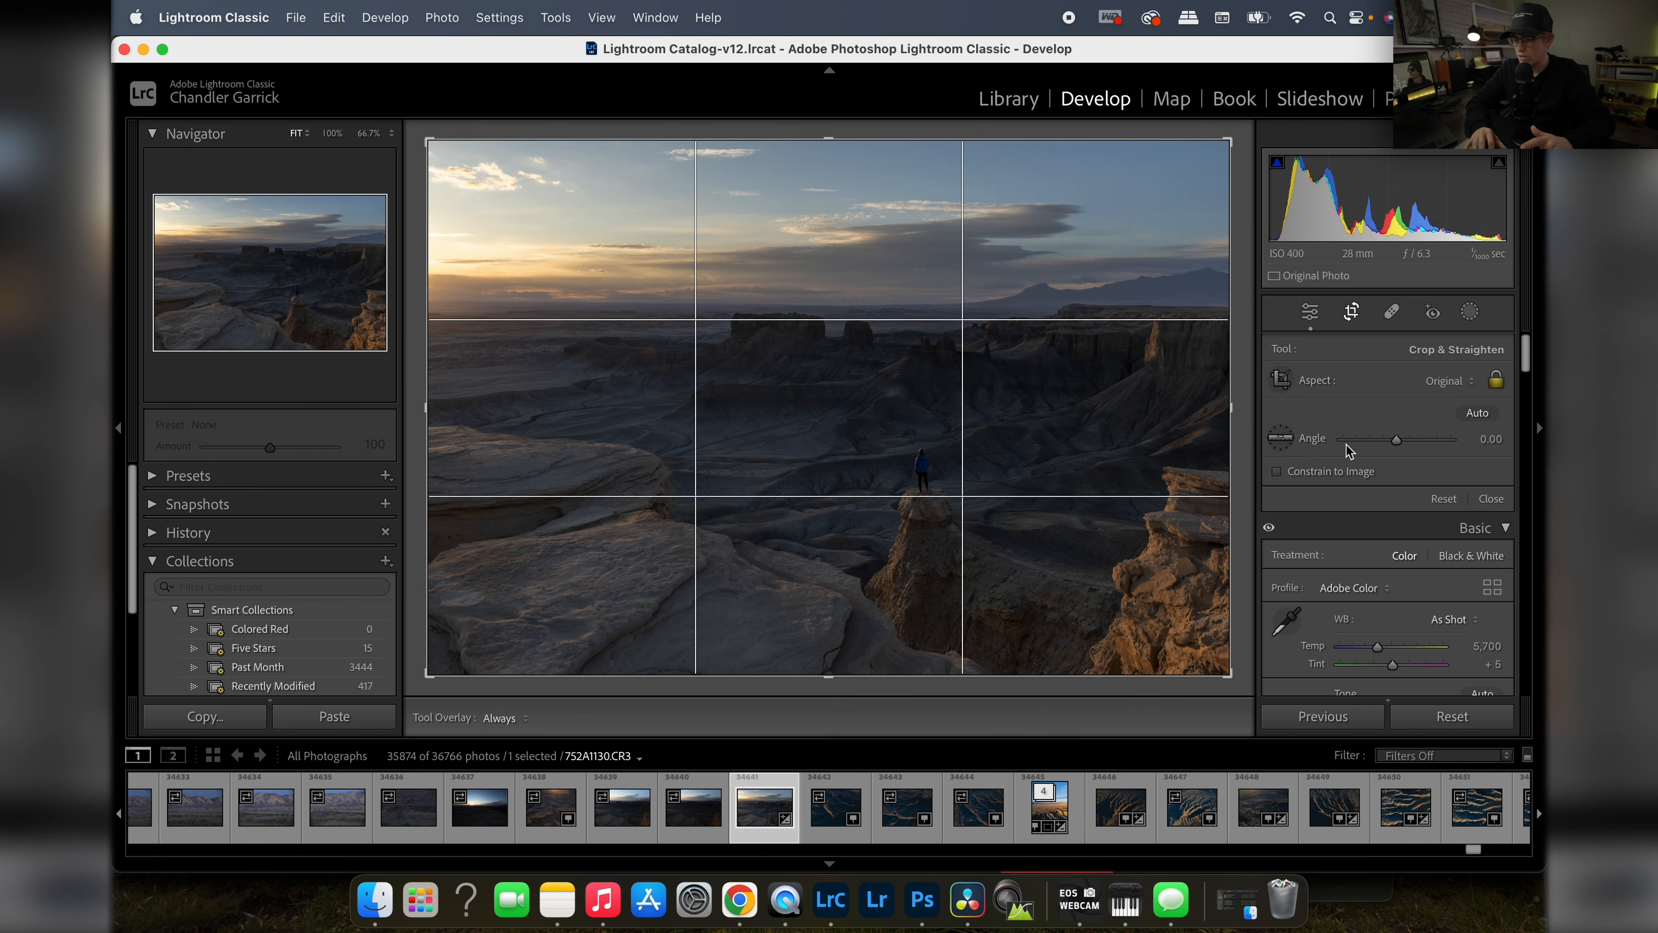
{"action": "left_click", "coordinate": [1281, 438]}
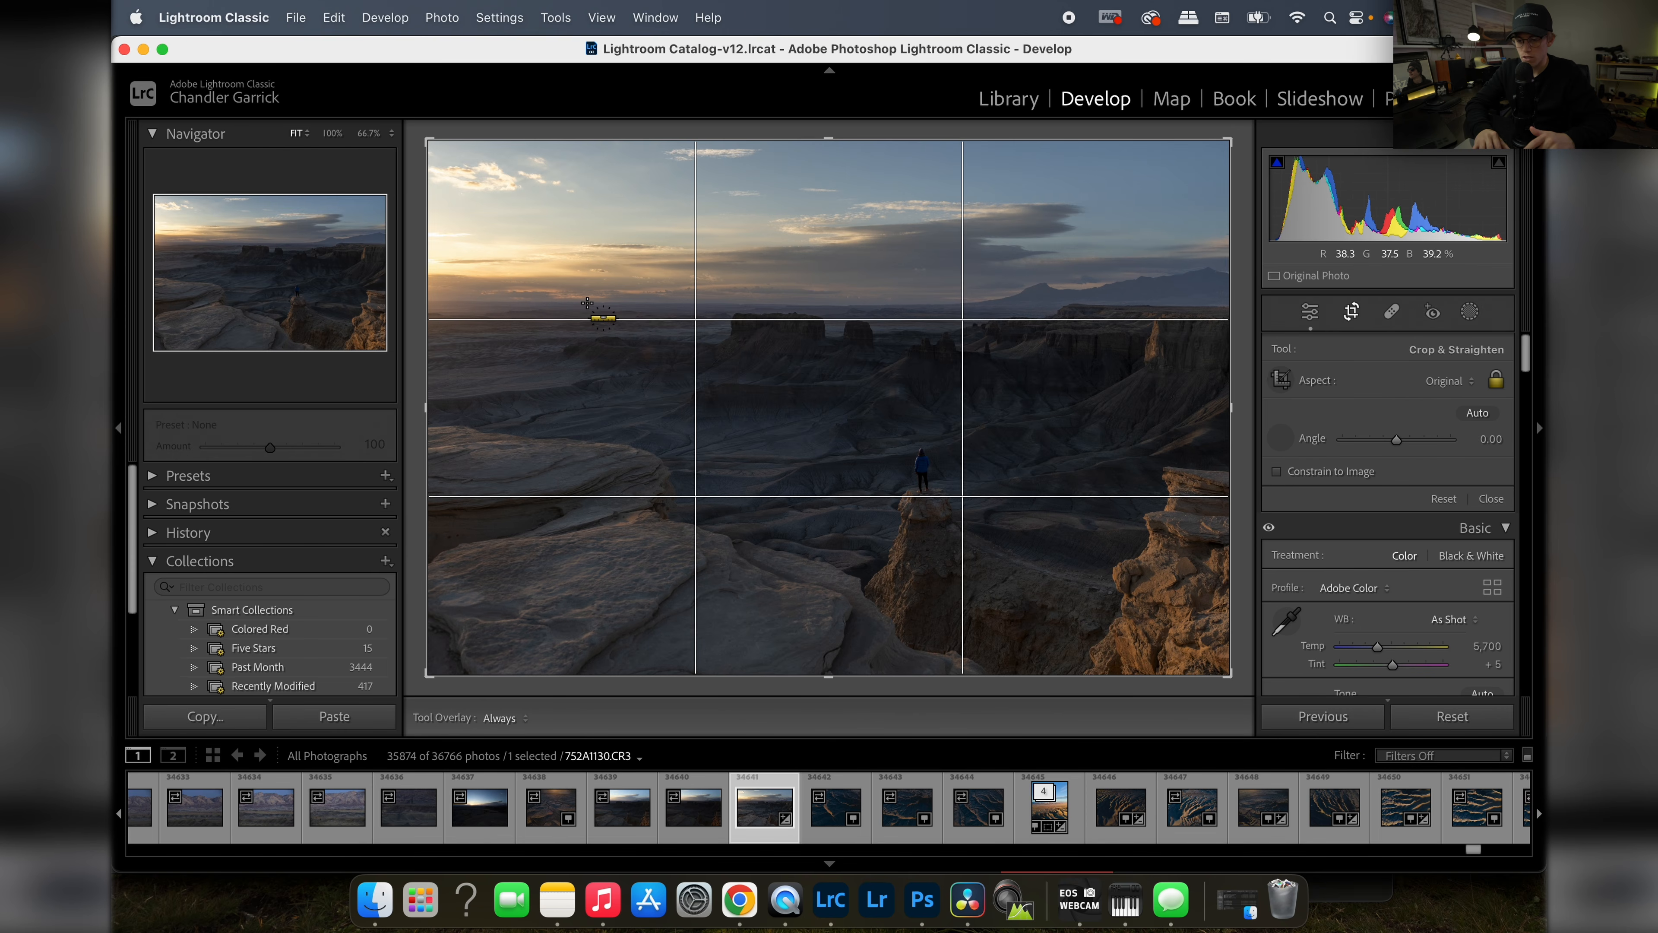
{"action": "left_click_drag", "start_coordinate": [587, 302], "coordinate": [846, 305]}
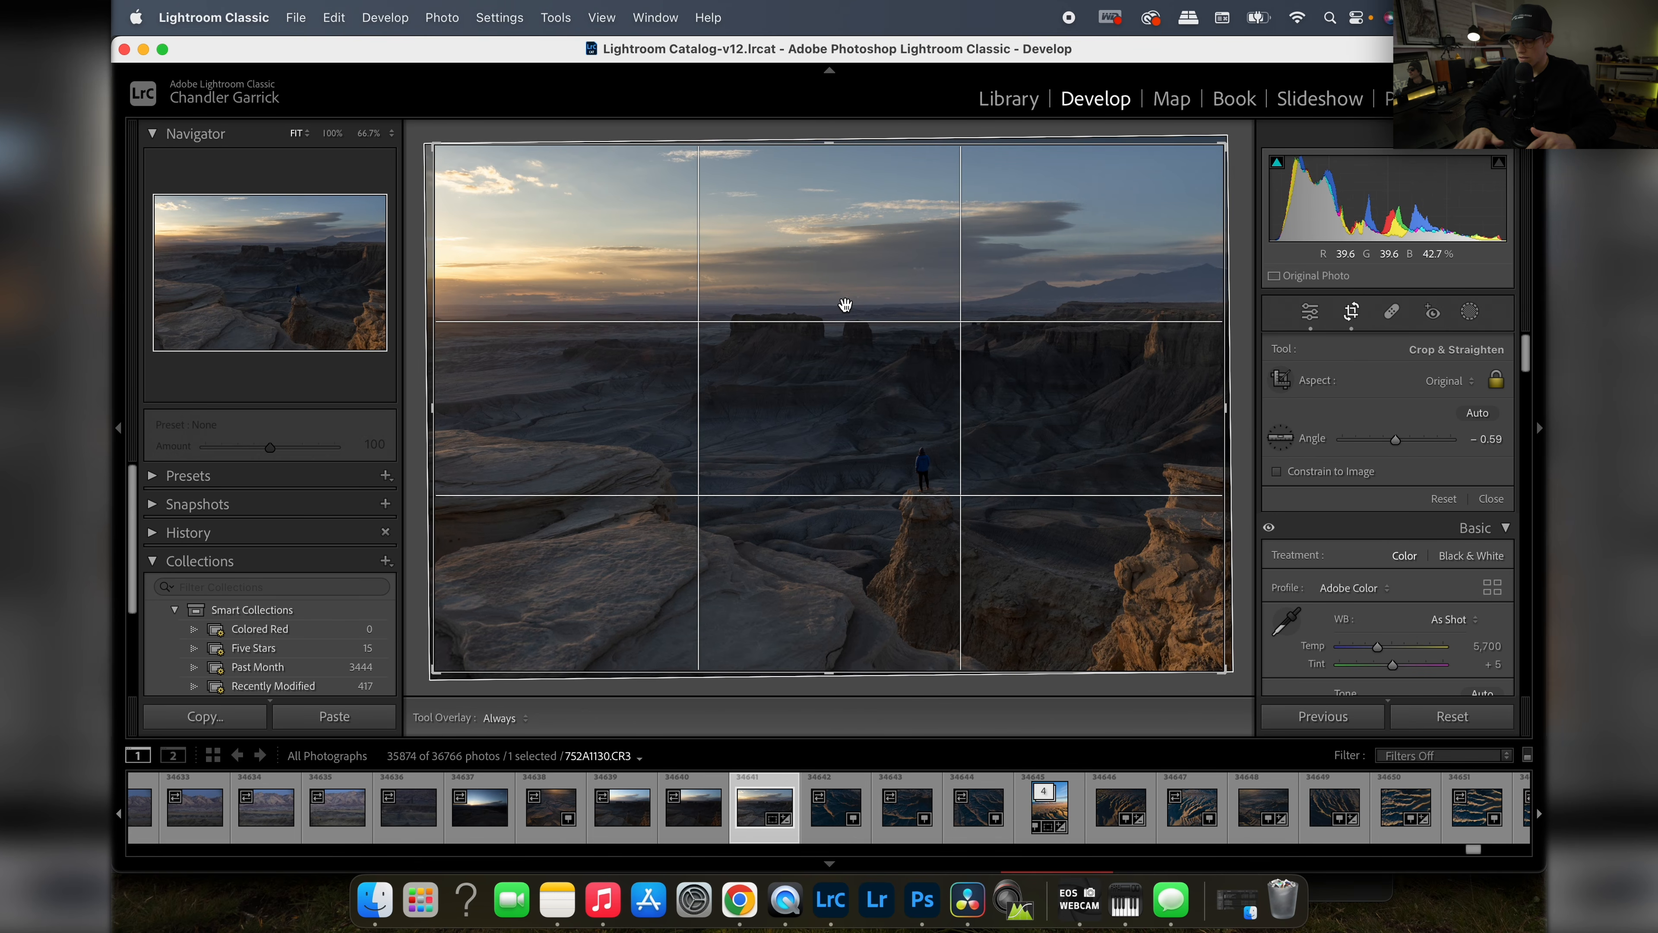
{"action": "key", "text": "Return"}
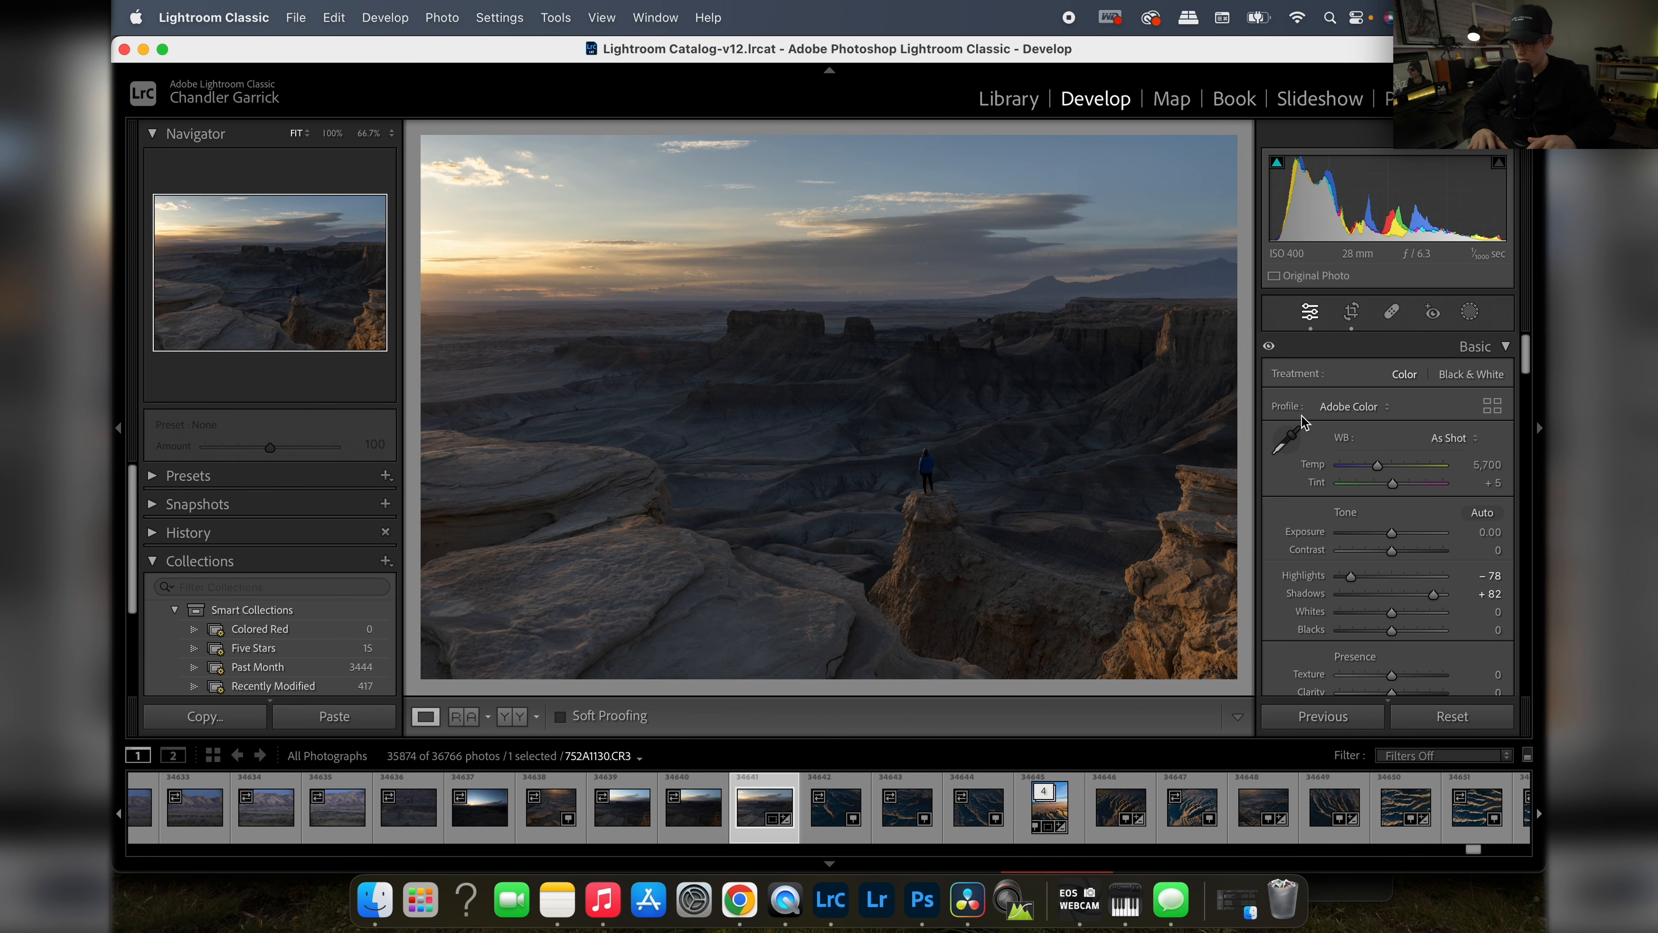
Step: Change the photo's profile to Adobe Landscape and warm the white balance to a Temp of 6,293
{"action": "left_click", "coordinate": [1348, 408]}
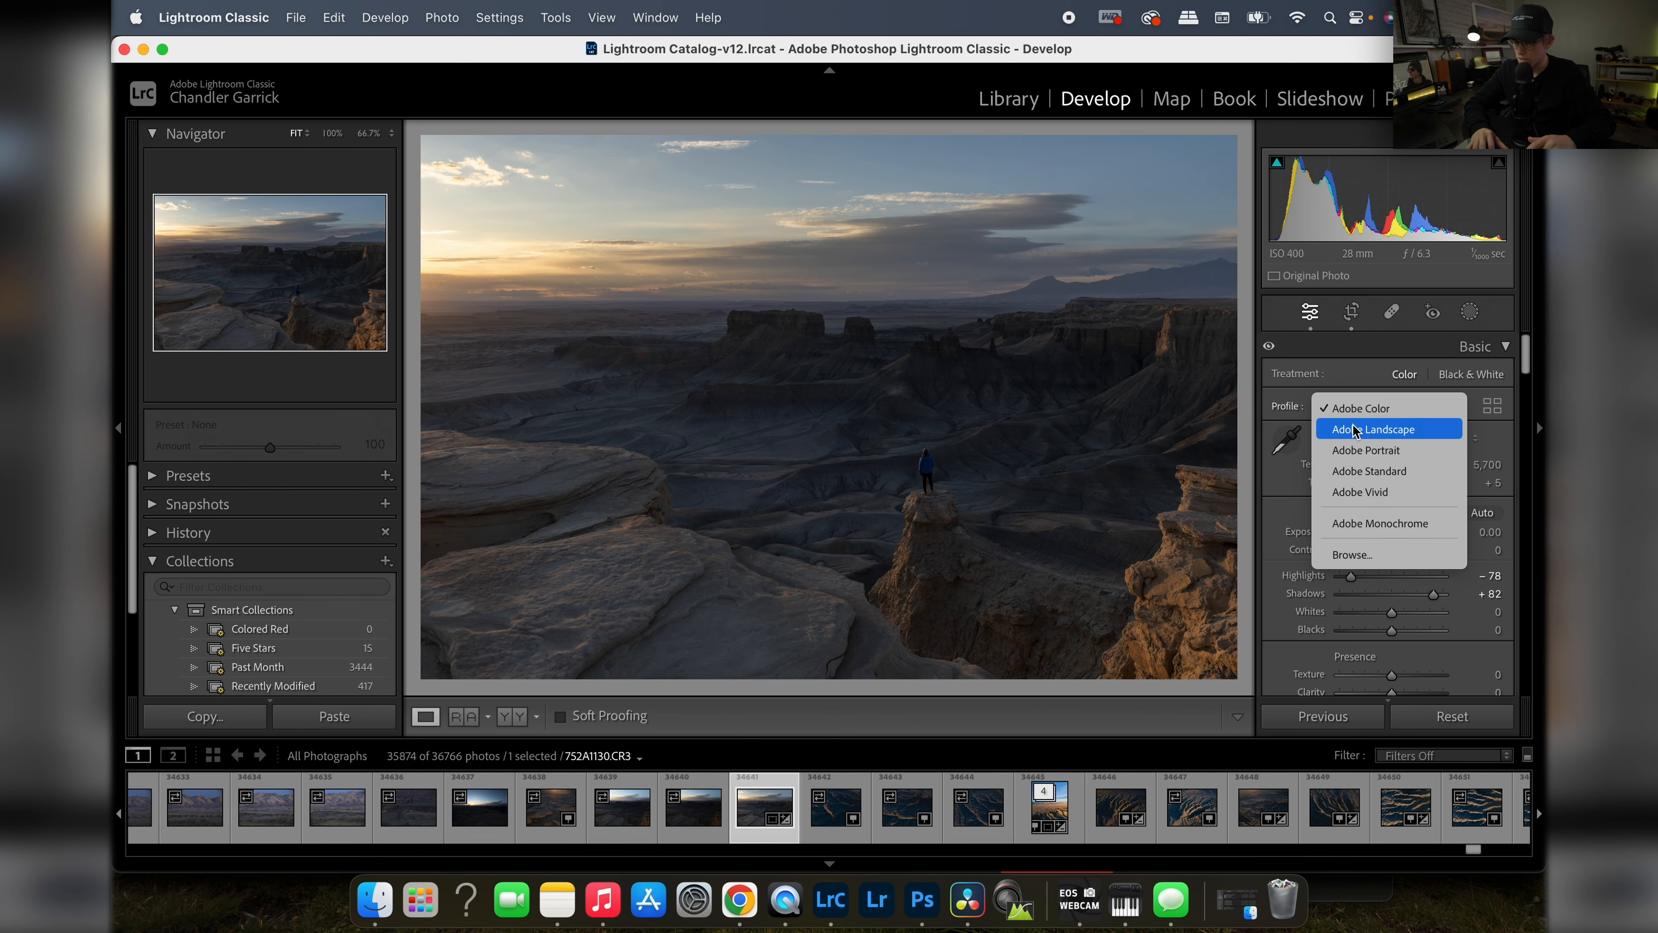
{"action": "left_click", "coordinate": [1354, 431]}
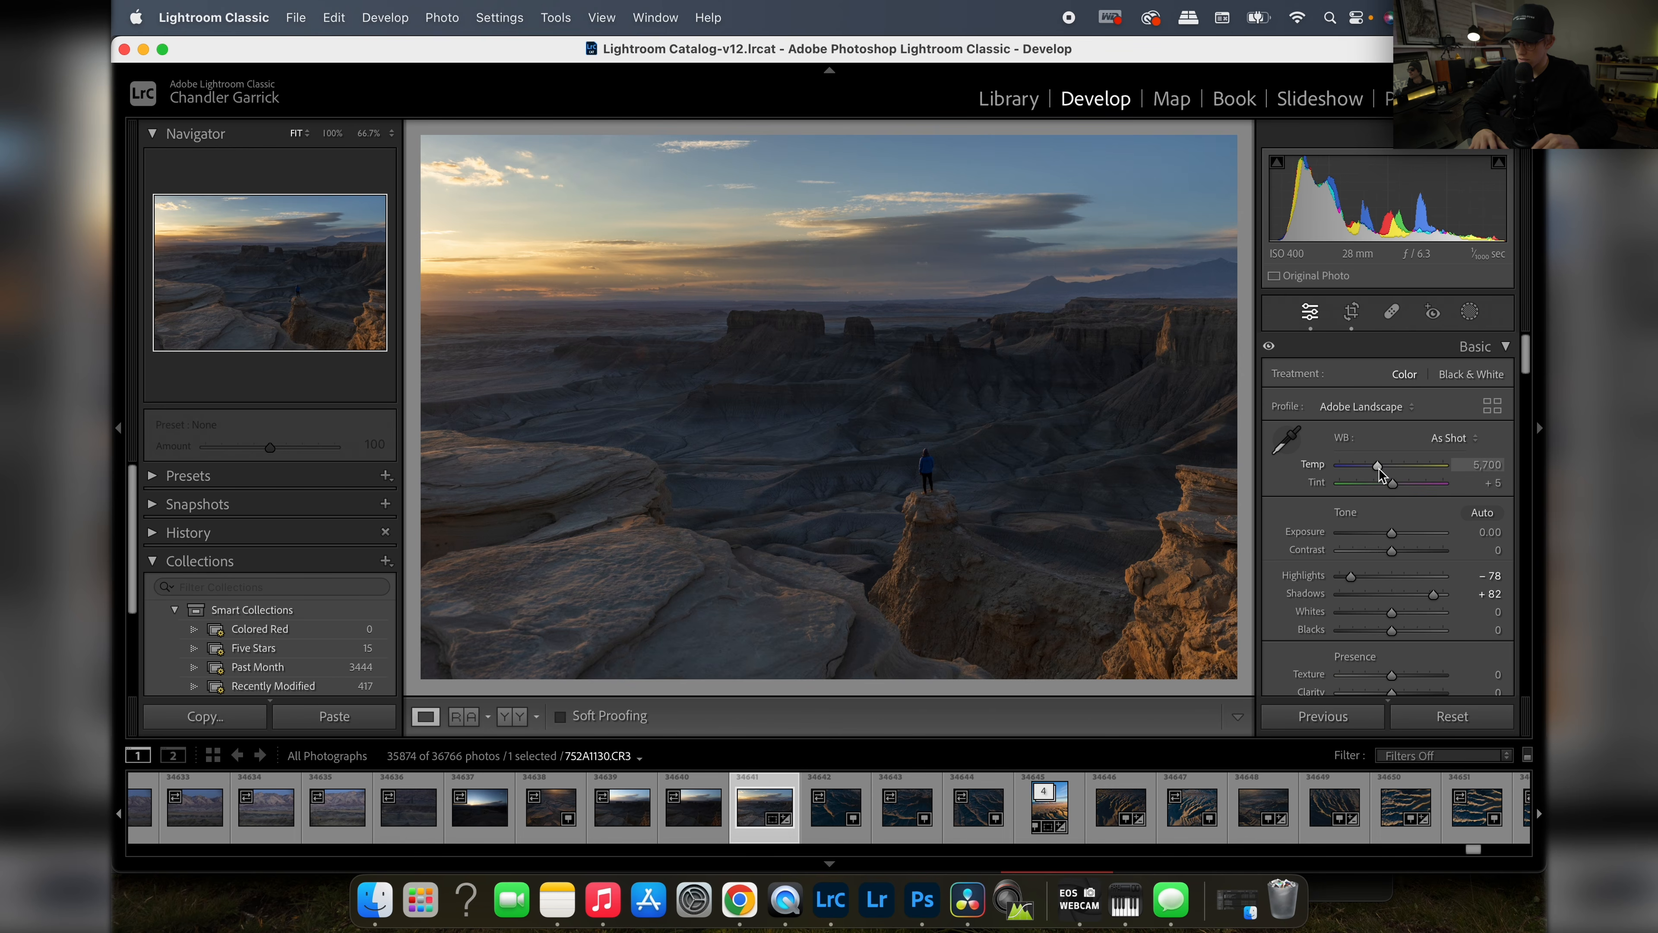
{"action": "left_click_drag", "start_coordinate": [1378, 467], "coordinate": [1388, 476]}
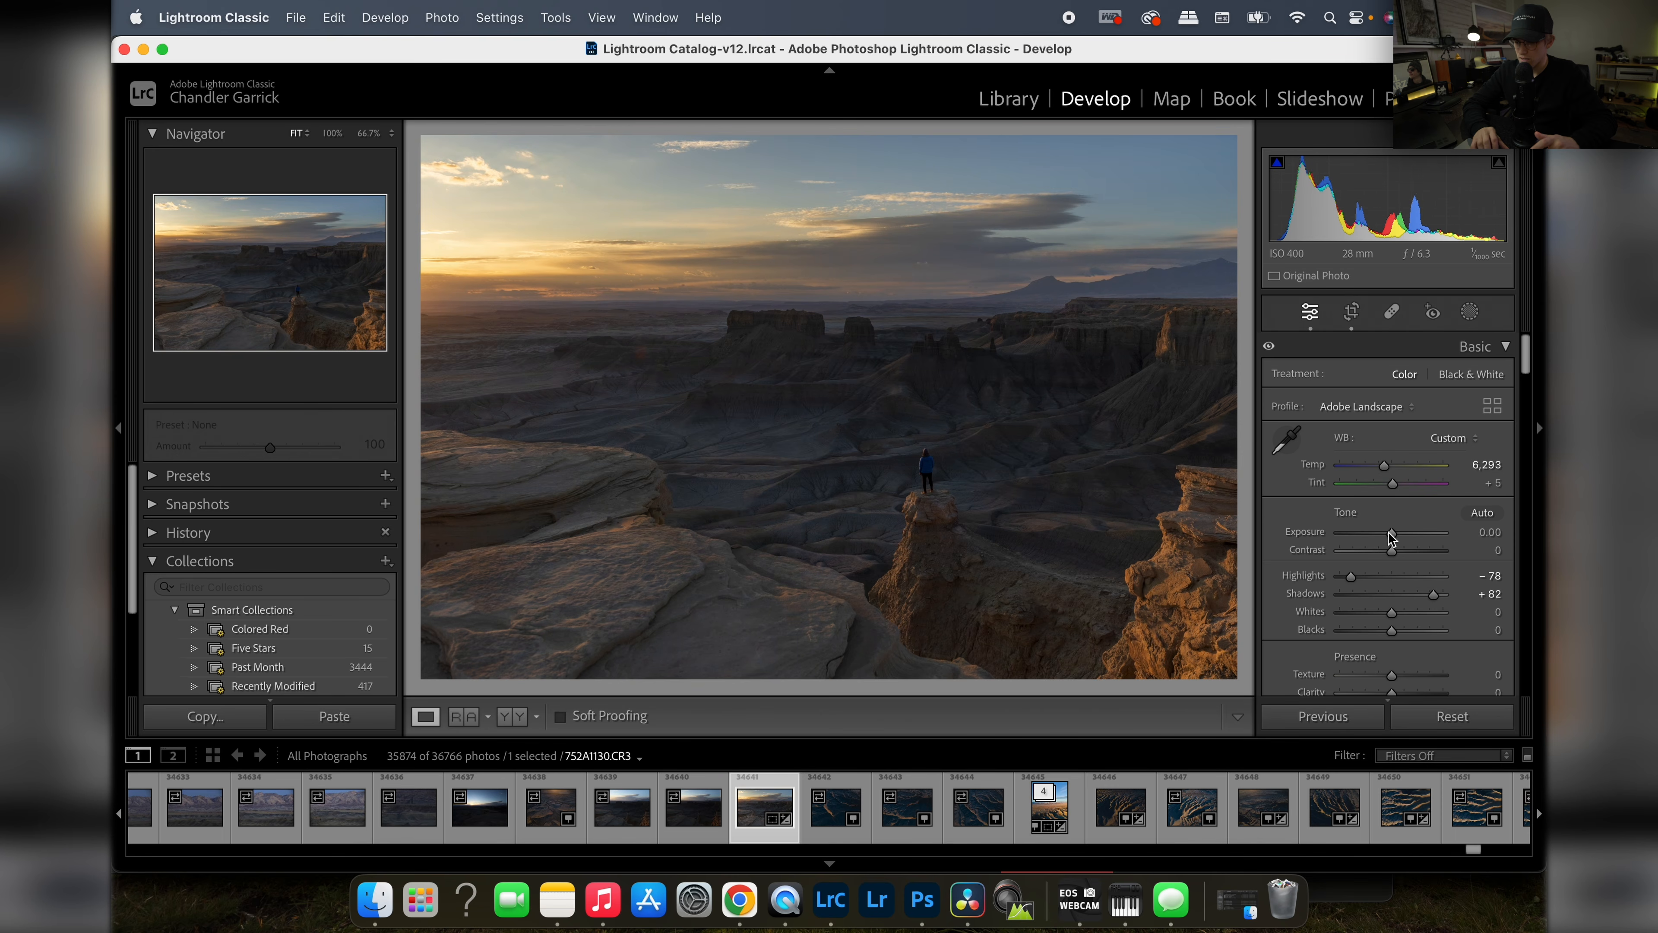
{"action": "scroll", "coordinate": [1388, 544], "scroll_direction": "down", "scroll_amount": 1}
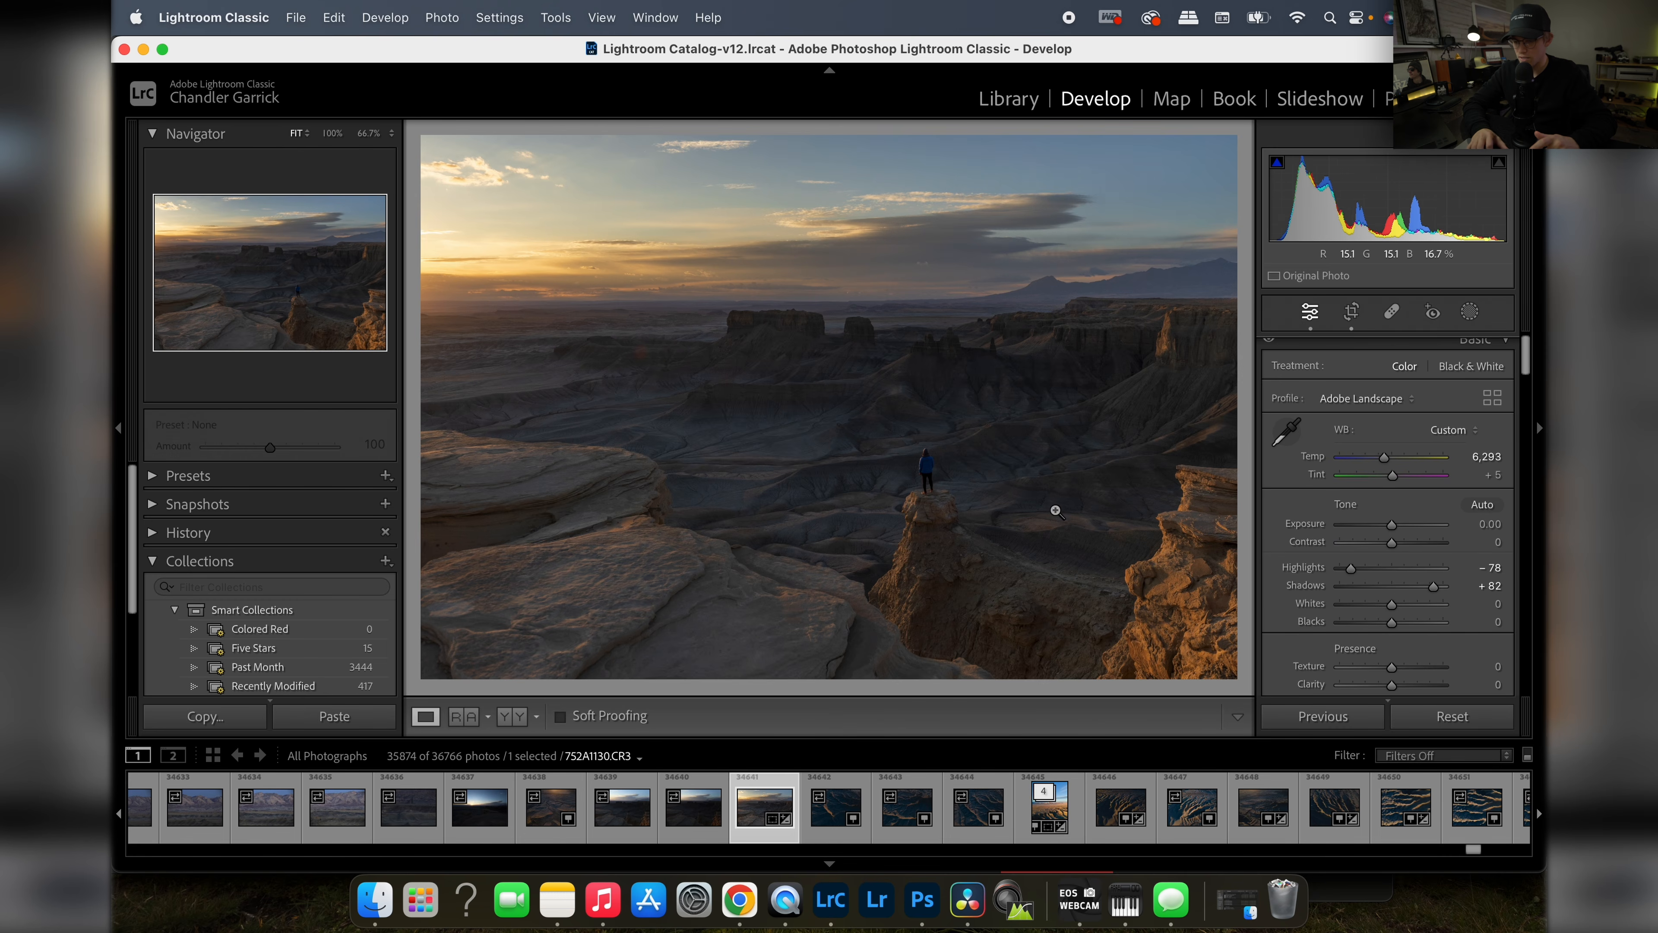
{"action": "scroll", "coordinate": [1393, 522], "scroll_direction": "down", "scroll_amount": 5}
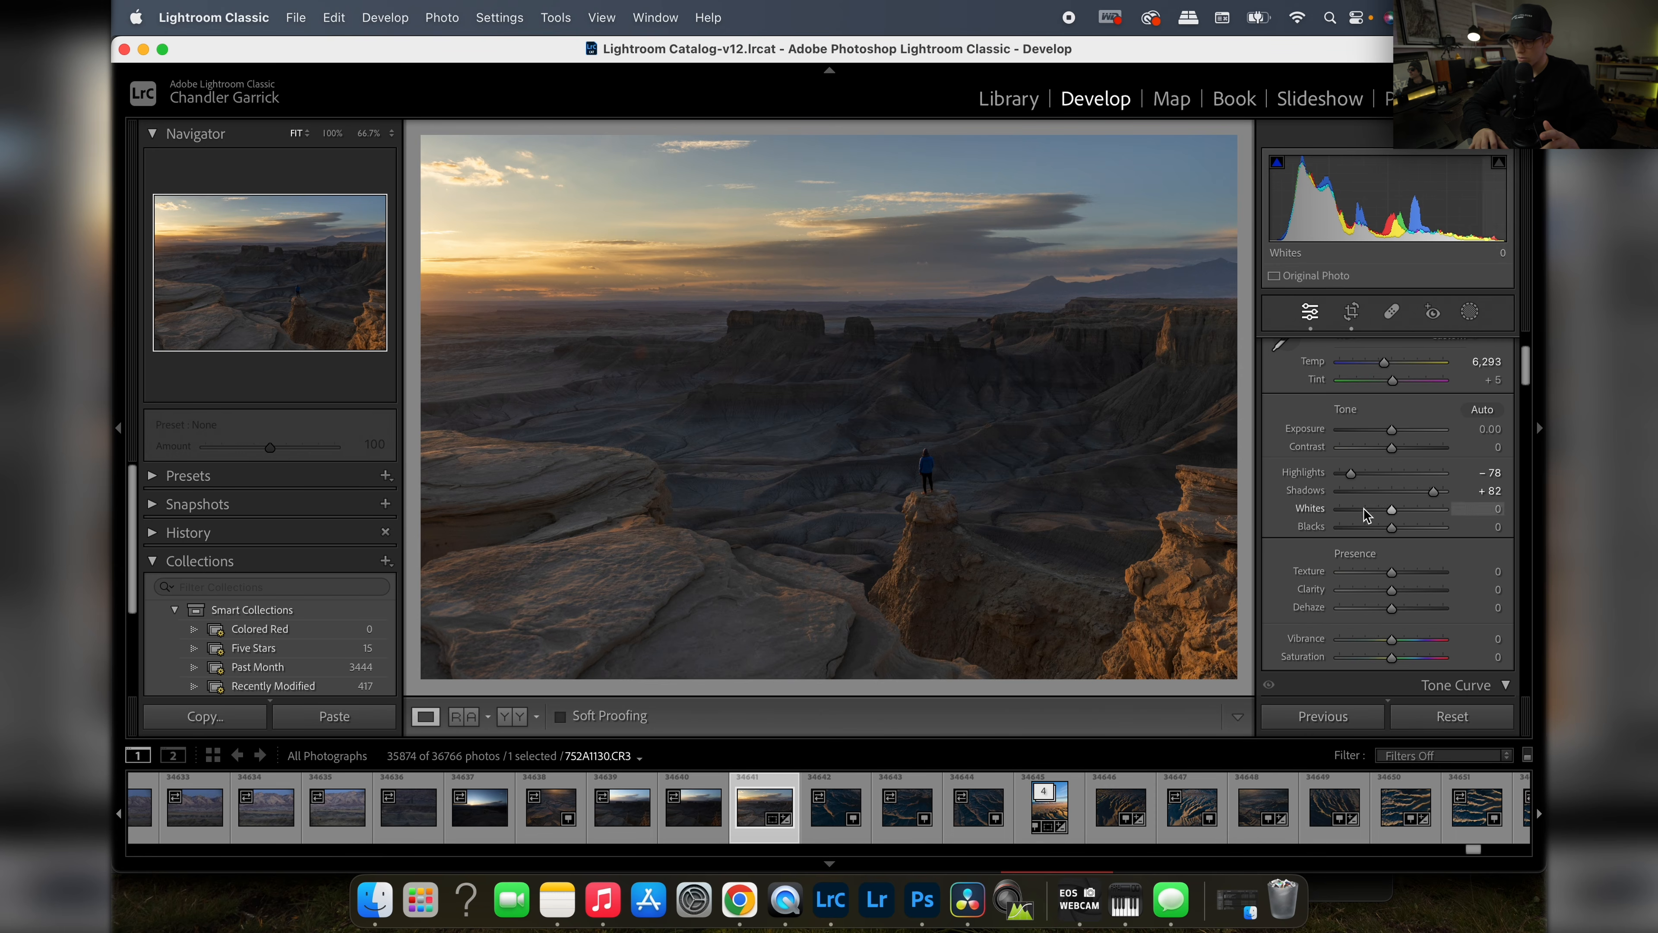
{"action": "scroll", "coordinate": [1378, 552], "scroll_direction": "down", "scroll_amount": 3}
{"action": "scroll", "coordinate": [1377, 552], "scroll_direction": "down", "scroll_amount": 3}
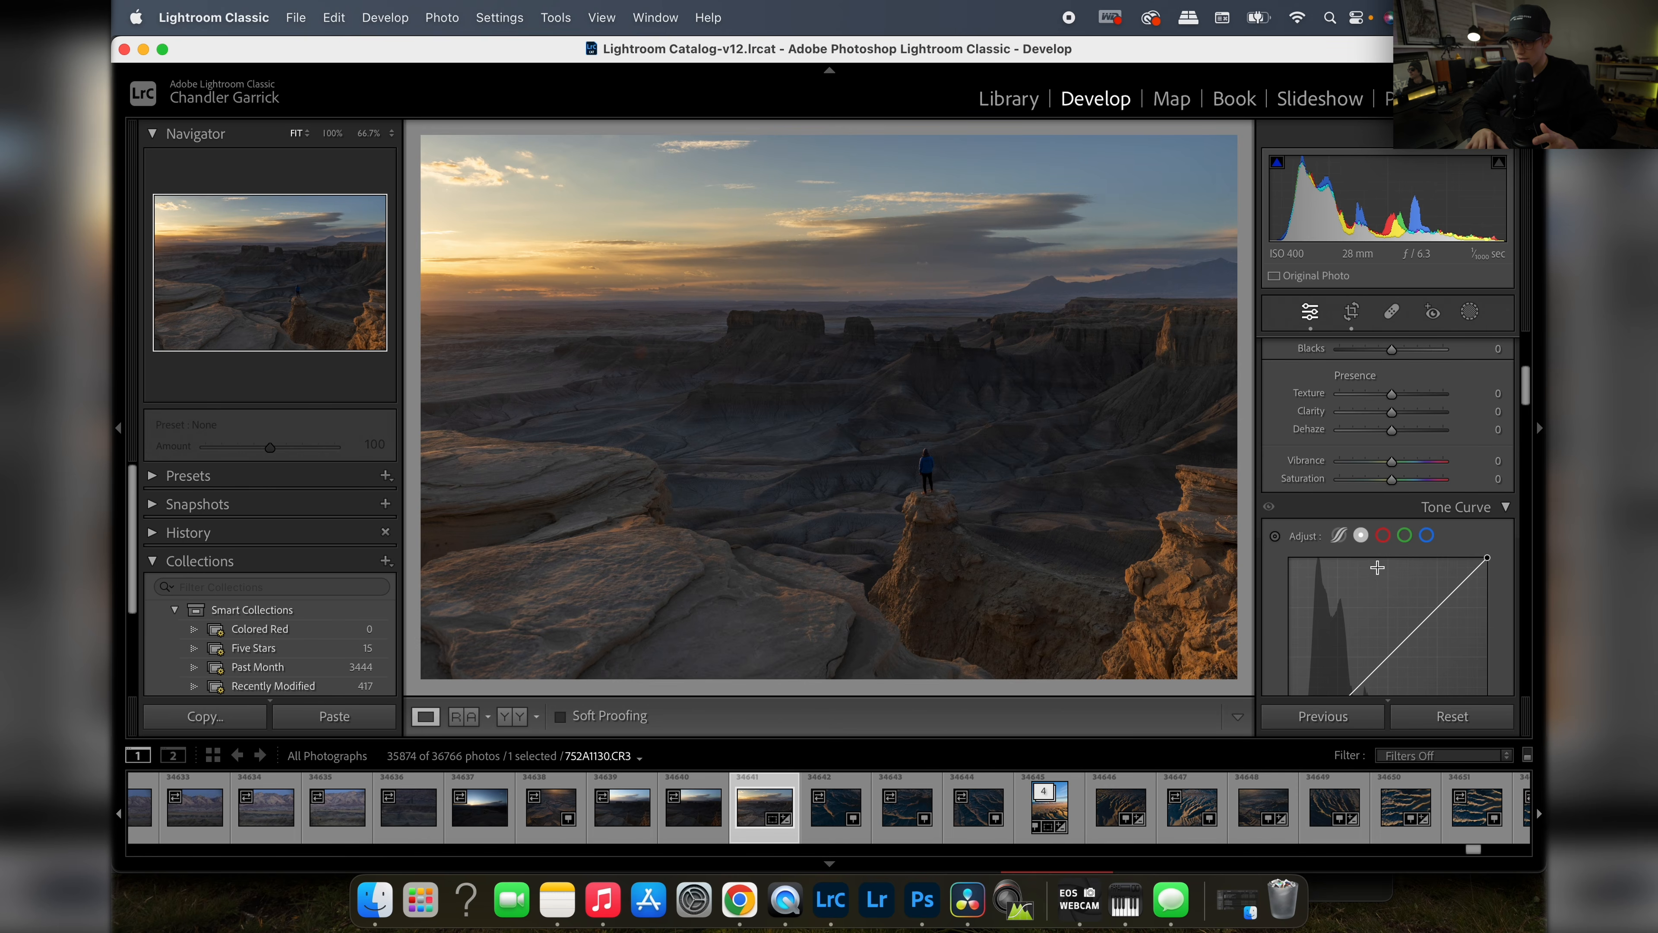
{"action": "scroll", "coordinate": [1377, 566], "scroll_direction": "down", "scroll_amount": 5}
{"action": "scroll", "coordinate": [1378, 566], "scroll_direction": "up", "scroll_amount": 15}
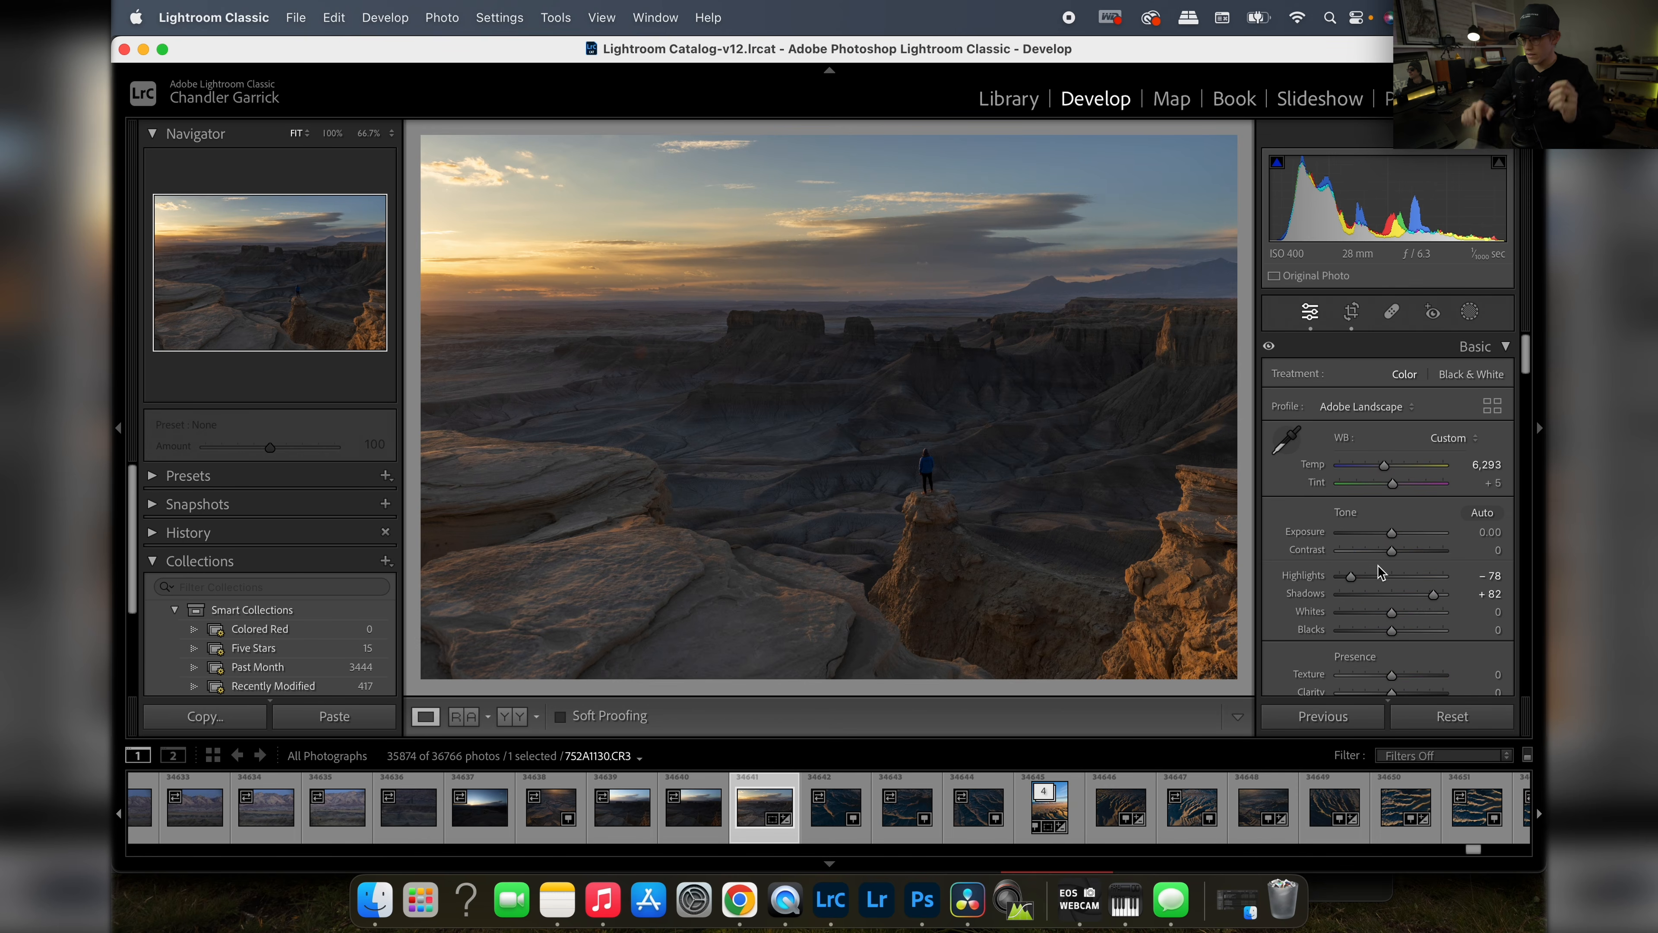
Step: Add a radial gradient mask centred on the person and tilt it down to the right across the canyon
{"action": "left_click", "coordinate": [1469, 312]}
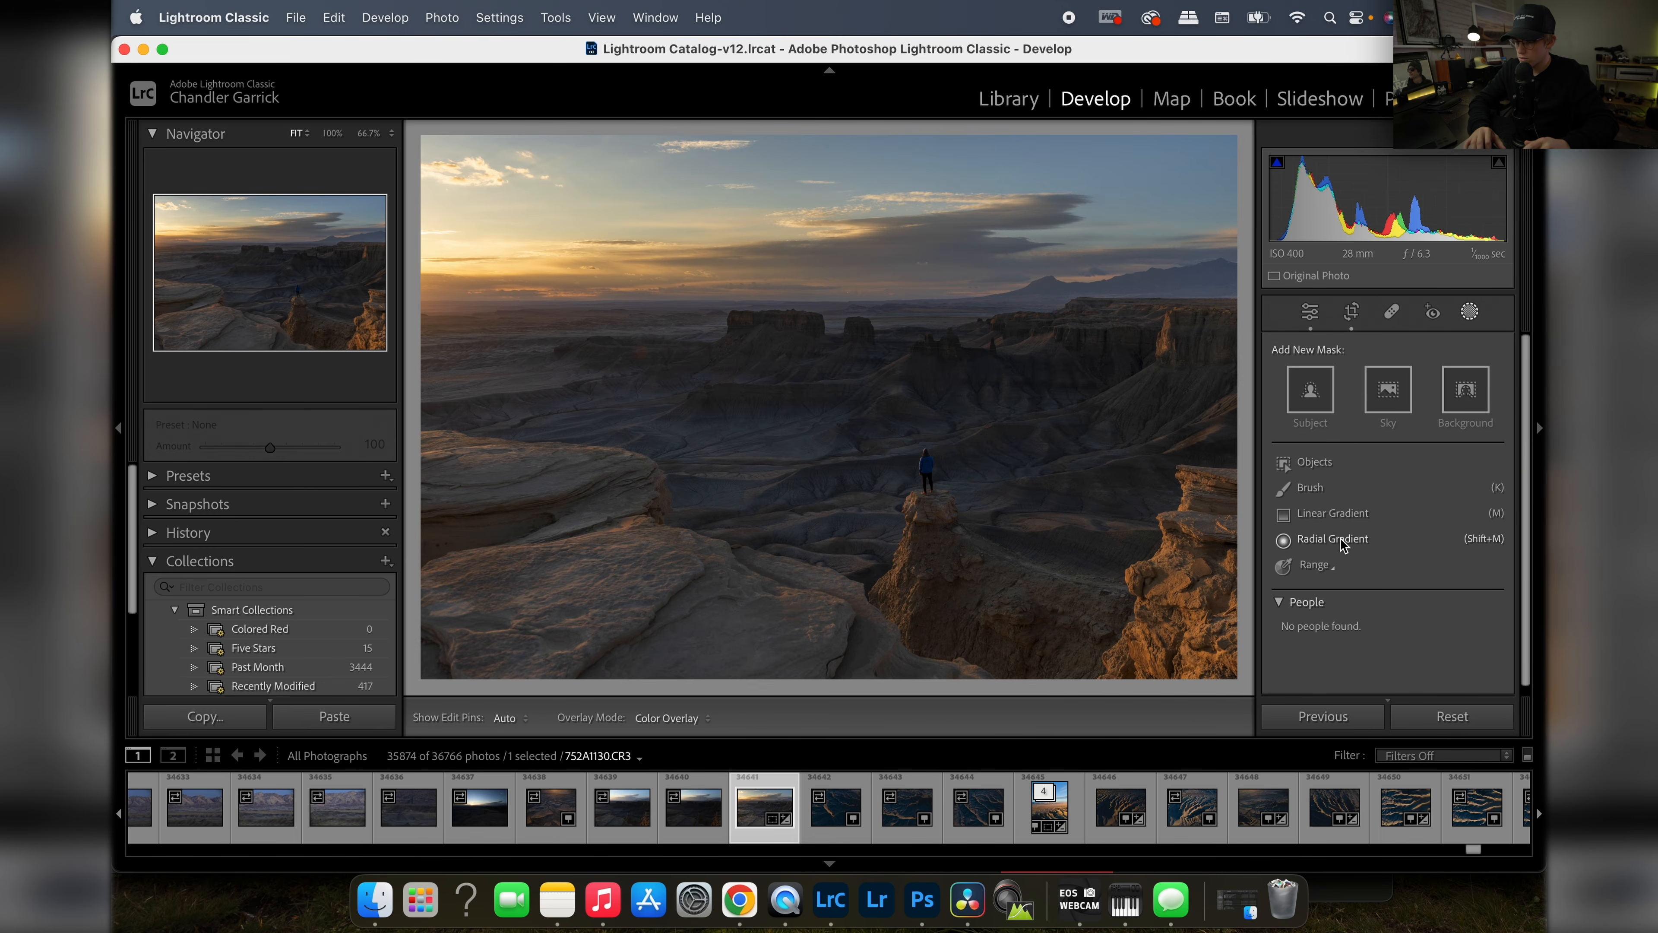
{"action": "left_click", "coordinate": [1339, 539]}
{"action": "key", "text": "super+minus"}
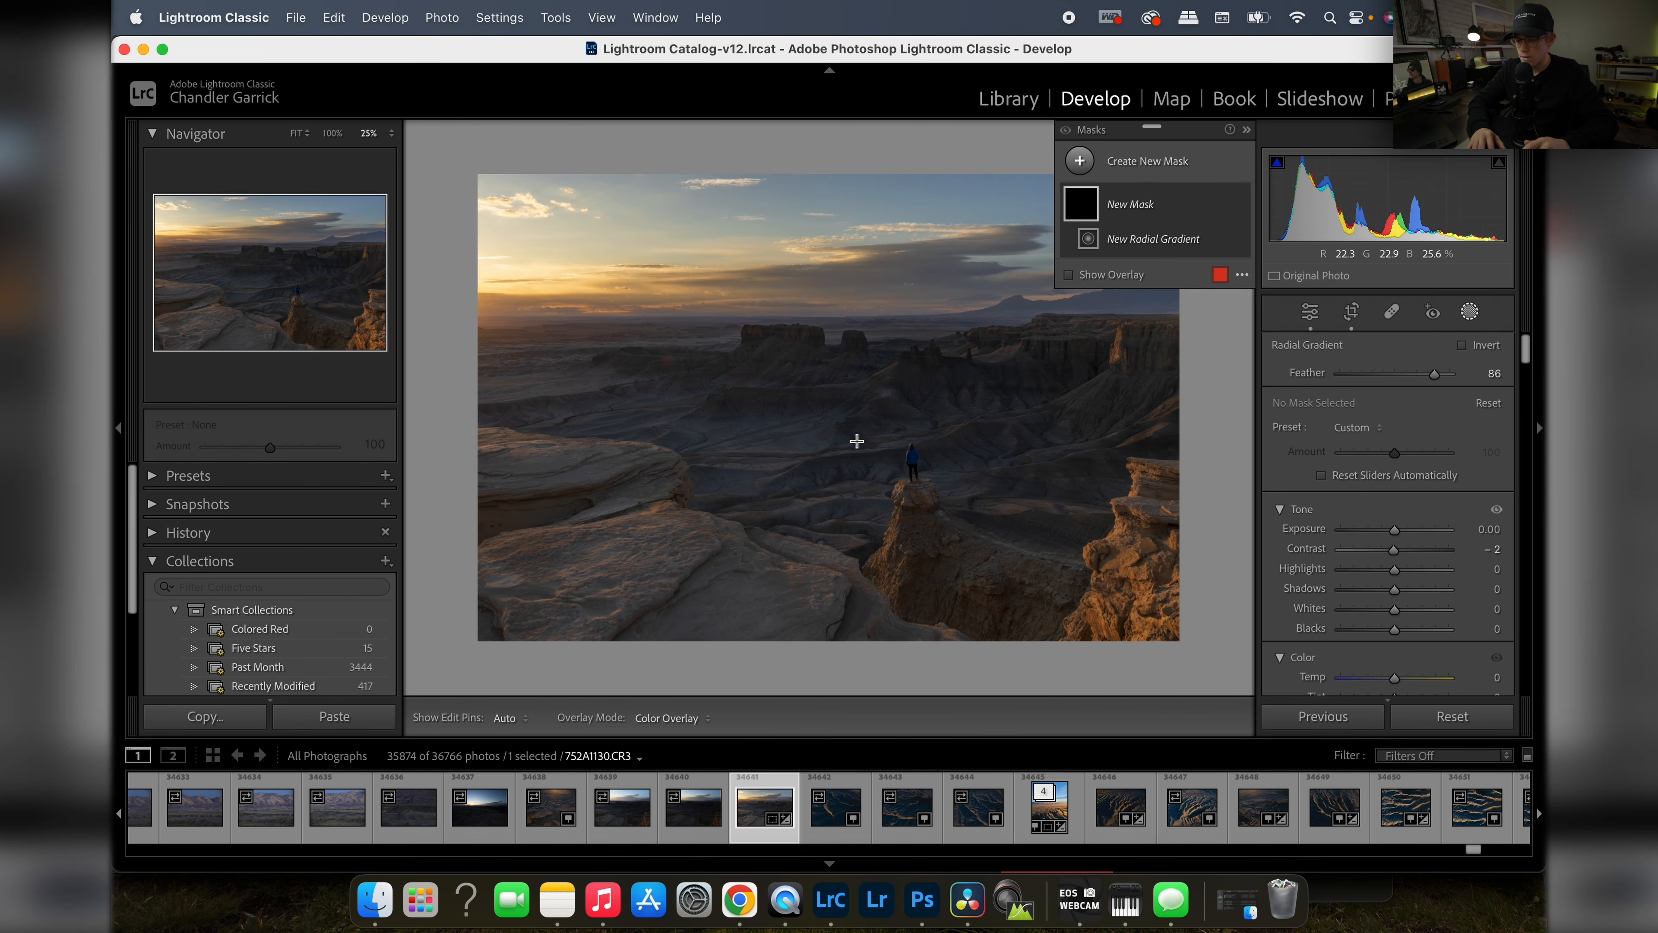
{"action": "left_click_drag", "start_coordinate": [842, 429], "coordinate": [1280, 600]}
{"action": "left_click_drag", "start_coordinate": [843, 618], "coordinate": [806, 616]}
{"action": "left_click_drag", "start_coordinate": [905, 495], "coordinate": [973, 525]}
{"action": "left_click_drag", "start_coordinate": [875, 629], "coordinate": [879, 608]}
Step: Stretch the radial gradient around the person well beyond both sides of the photo and set its Feather to 87
{"action": "key", "text": "super+minus"}
{"action": "left_click_drag", "start_coordinate": [732, 396], "coordinate": [627, 364]}
{"action": "key", "text": "super+equal"}
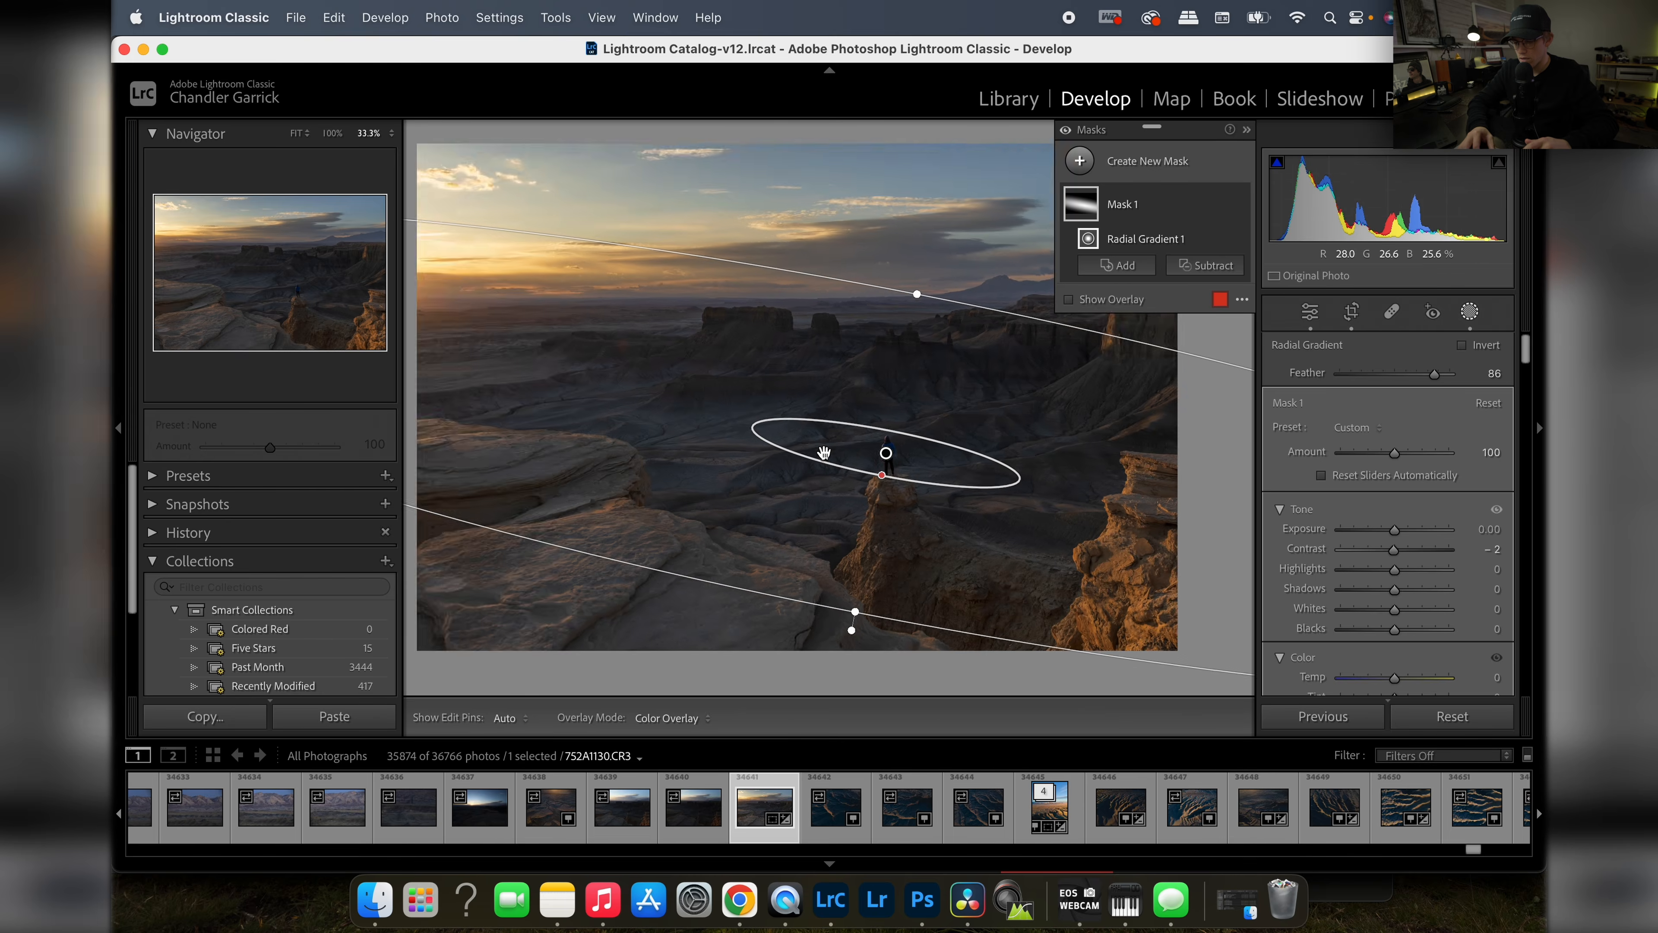
{"action": "mouse_move", "coordinate": [906, 479]}
{"action": "left_mouse_down"}
{"action": "mouse_move", "coordinate": [903, 512]}
{"action": "mouse_move", "coordinate": [934, 482]}
{"action": "left_mouse_up"}
{"action": "key", "text": "super+minus"}
{"action": "key", "text": "super+minus"}
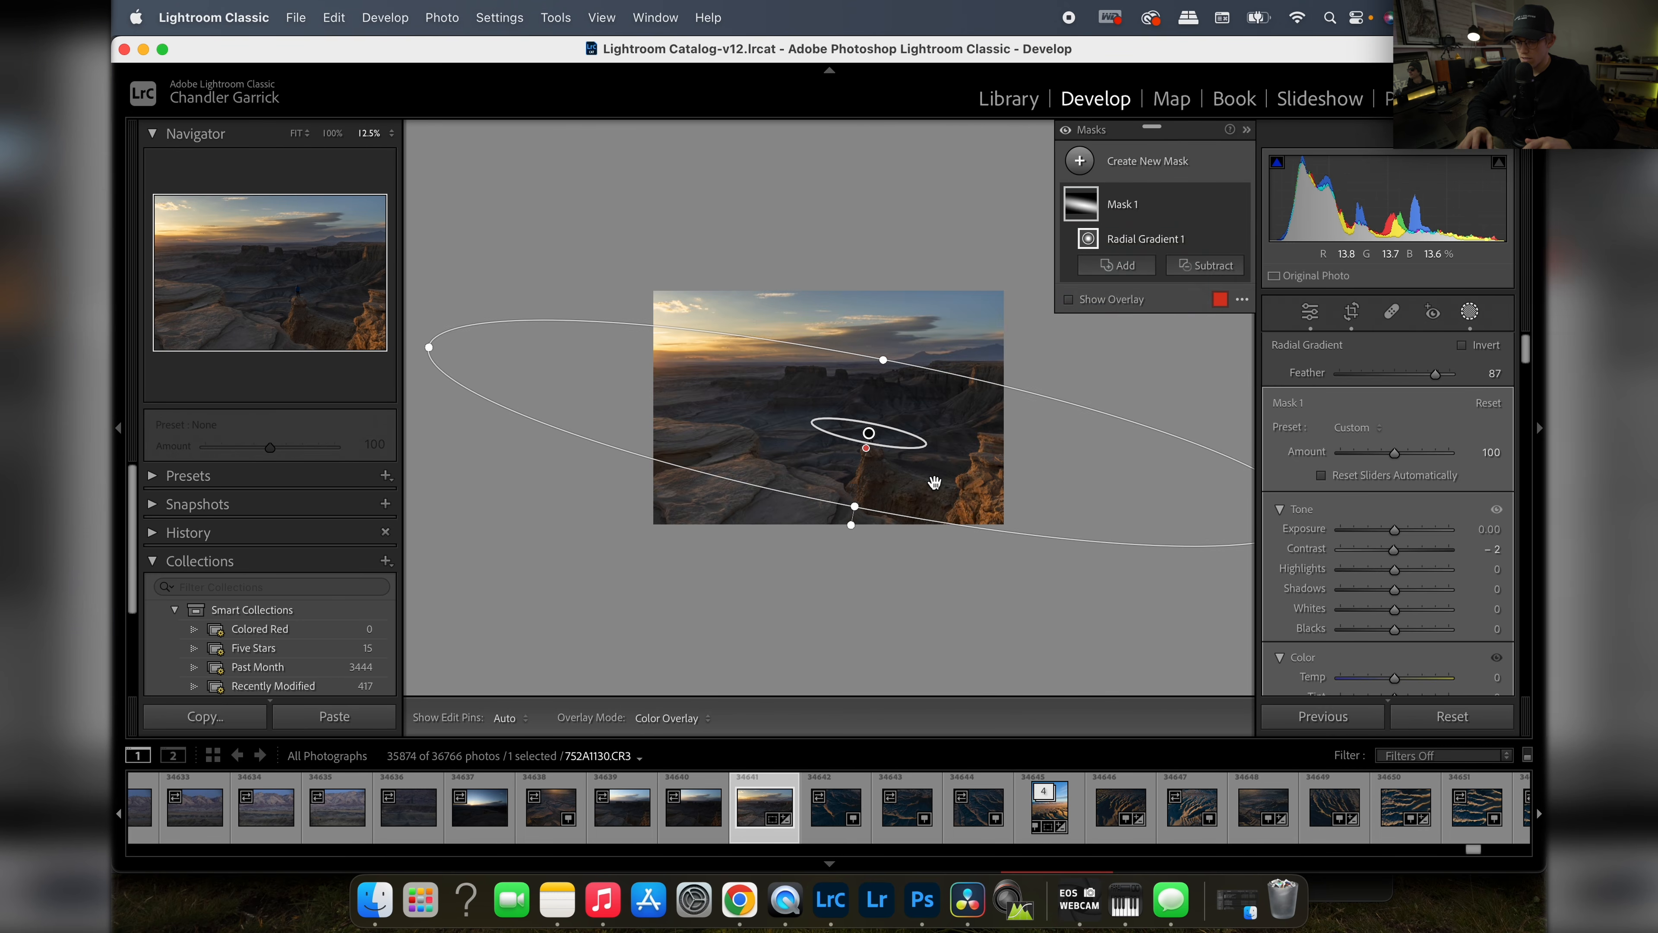
Step: Set the radial gradient's Feather to 100 and check its coverage with the mask overlay
{"action": "key", "text": "super+equal"}
{"action": "key", "text": "super+equal"}
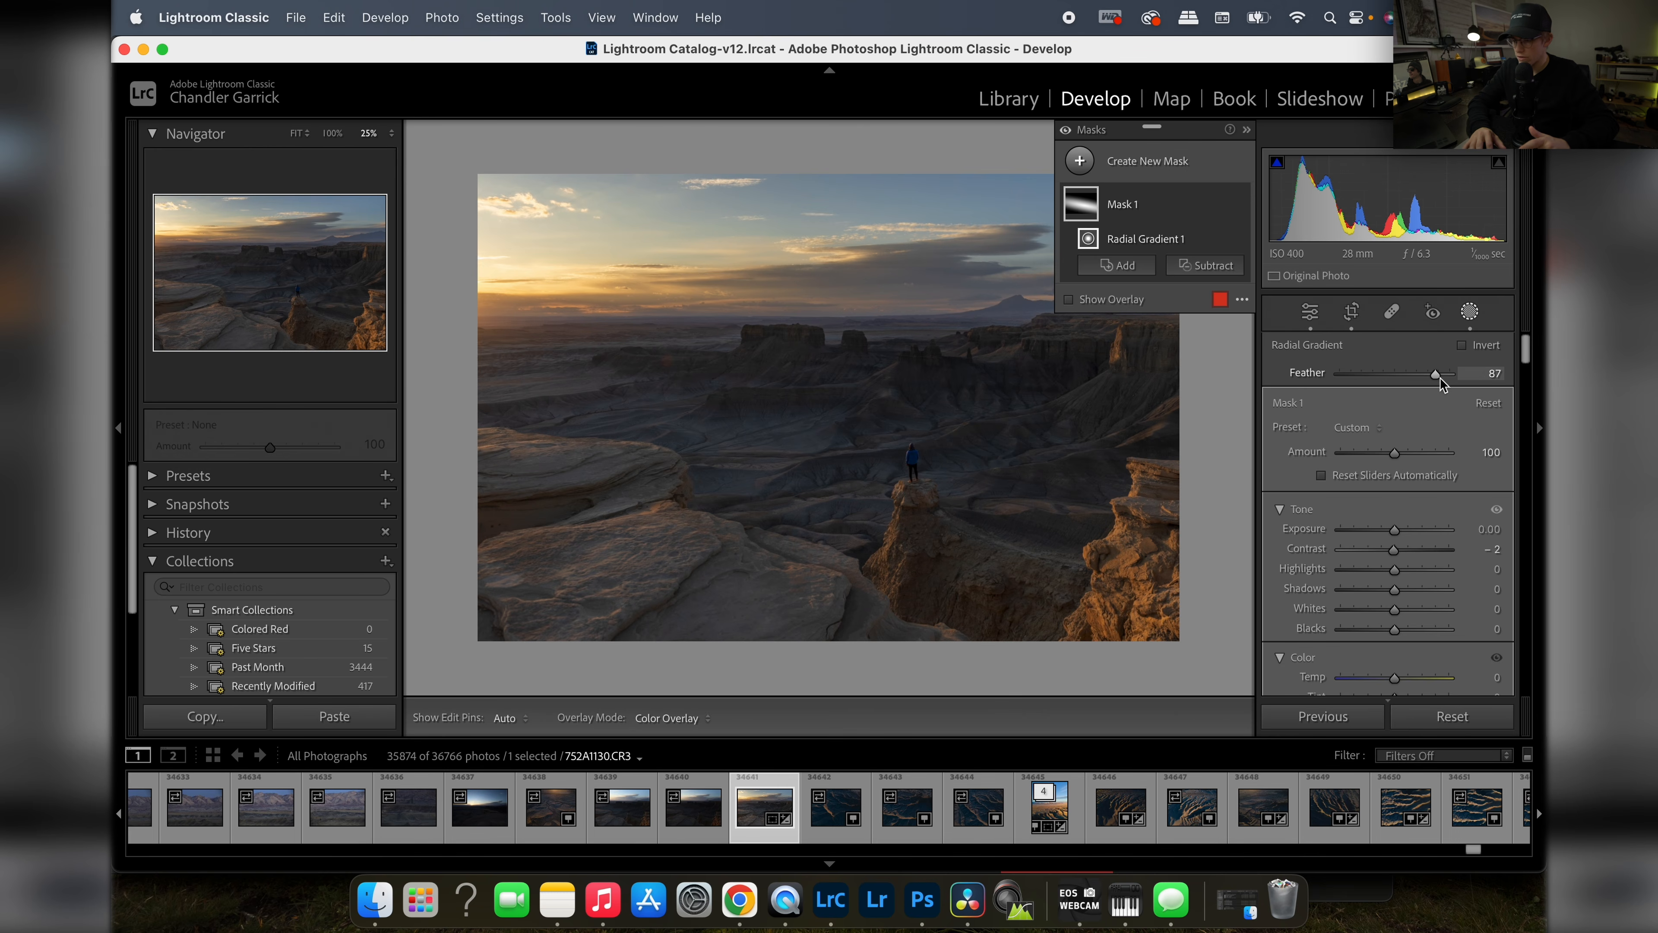
{"action": "mouse_move", "coordinate": [1435, 375]}
{"action": "left_mouse_down"}
{"action": "mouse_move", "coordinate": [1355, 373]}
{"action": "mouse_move", "coordinate": [1451, 378]}
{"action": "left_mouse_up"}
{"action": "left_click", "coordinate": [1069, 300]}
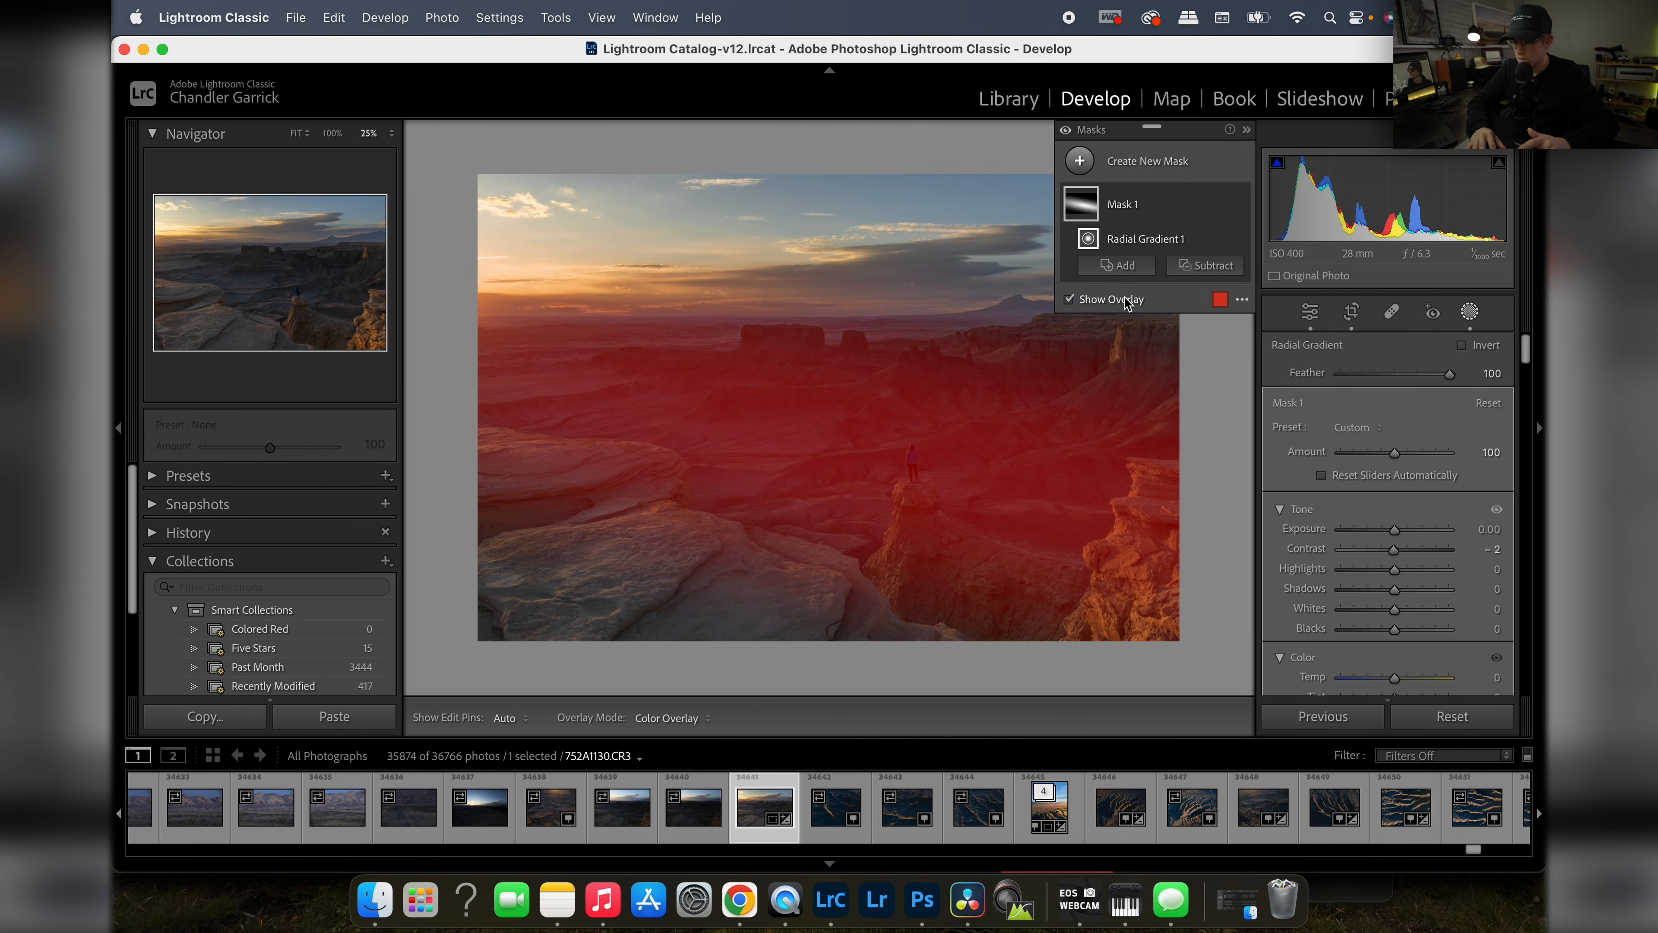
{"action": "left_click", "coordinate": [1069, 300]}
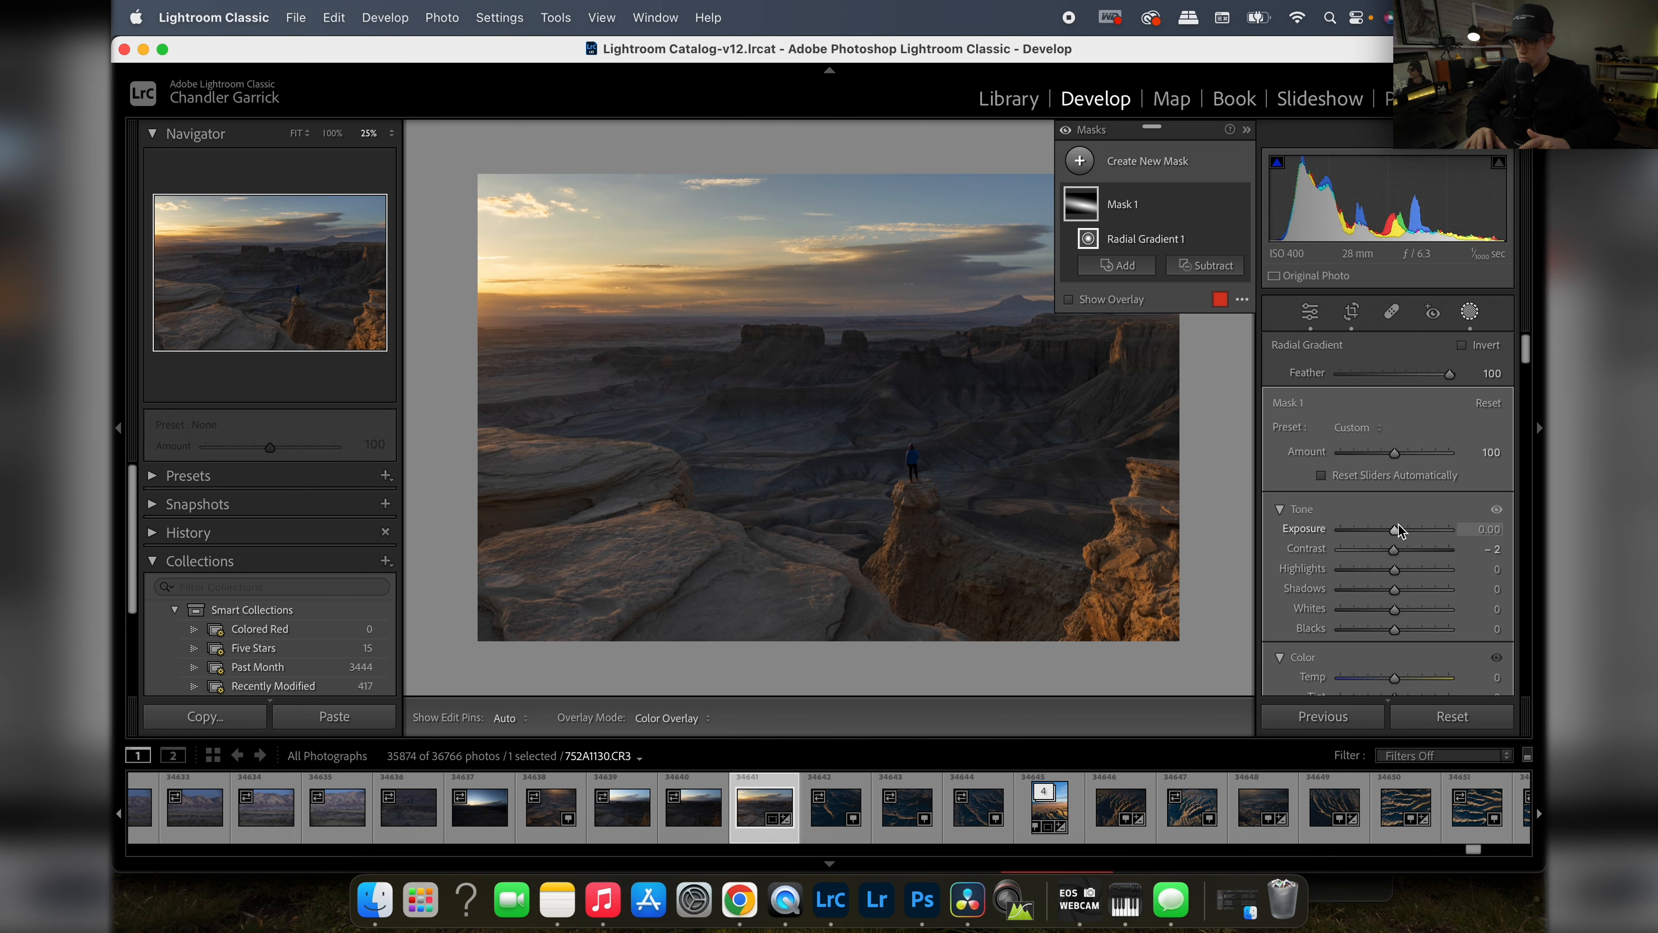
Step: Brighten and warm the area inside Mask 1 with Exposure 0.47, Whites 22 and Temp 6
{"action": "left_click_drag", "start_coordinate": [1395, 531], "coordinate": [1402, 534]}
{"action": "left_click_drag", "start_coordinate": [1394, 609], "coordinate": [1408, 611]}
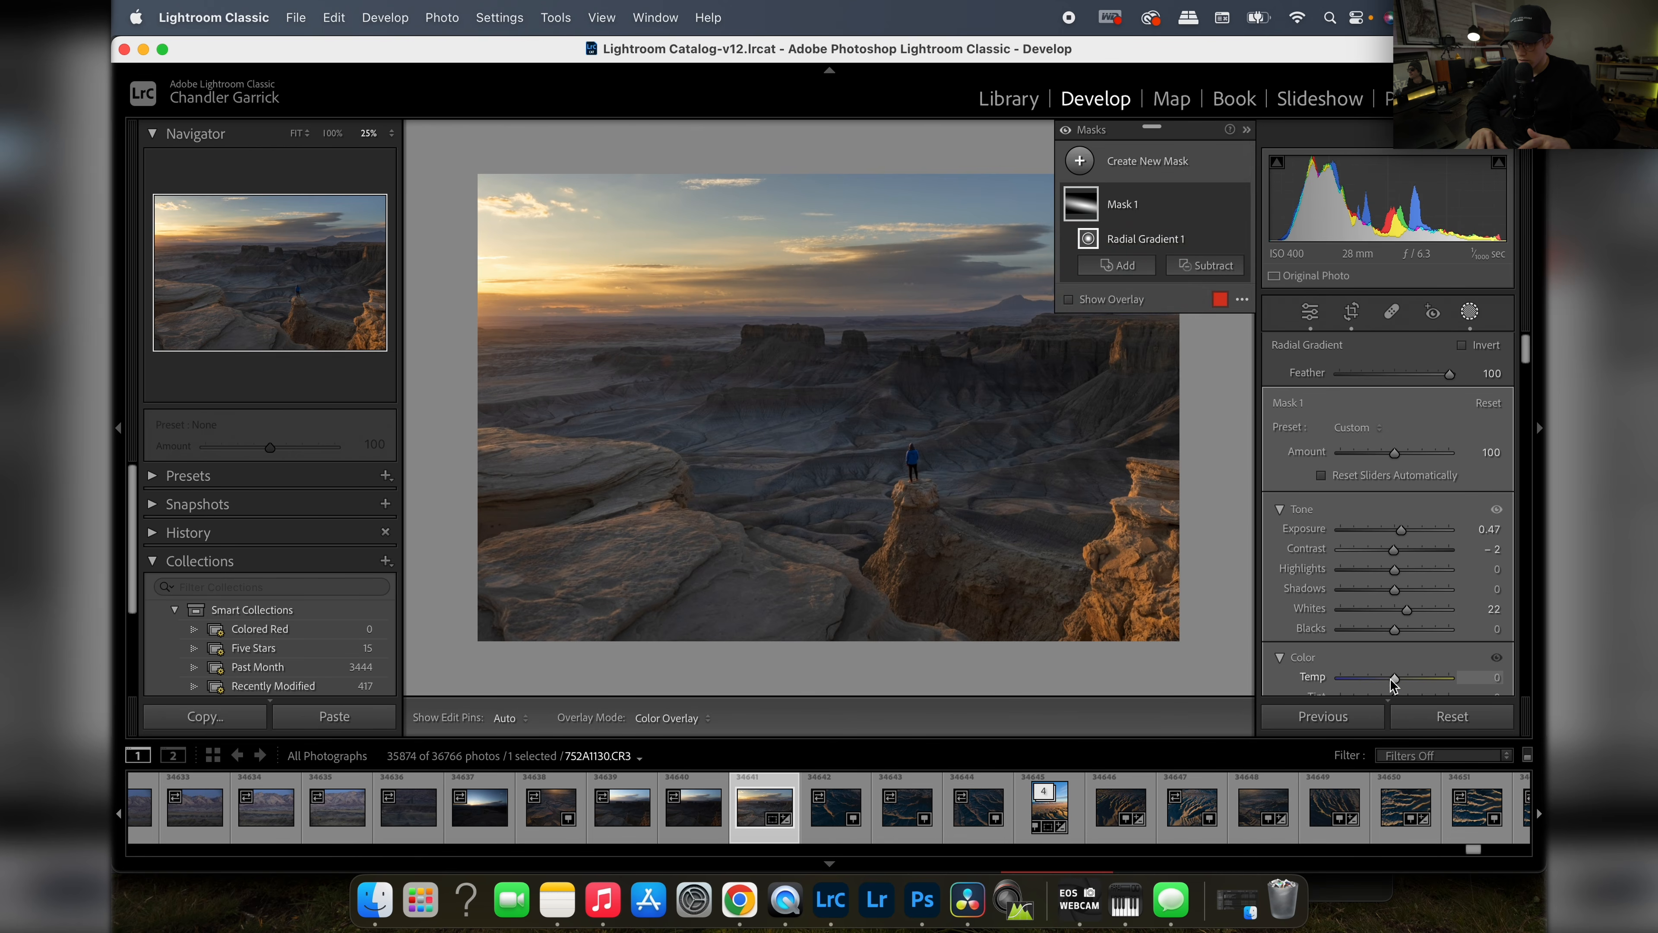
{"action": "left_click_drag", "start_coordinate": [1396, 681], "coordinate": [1395, 683]}
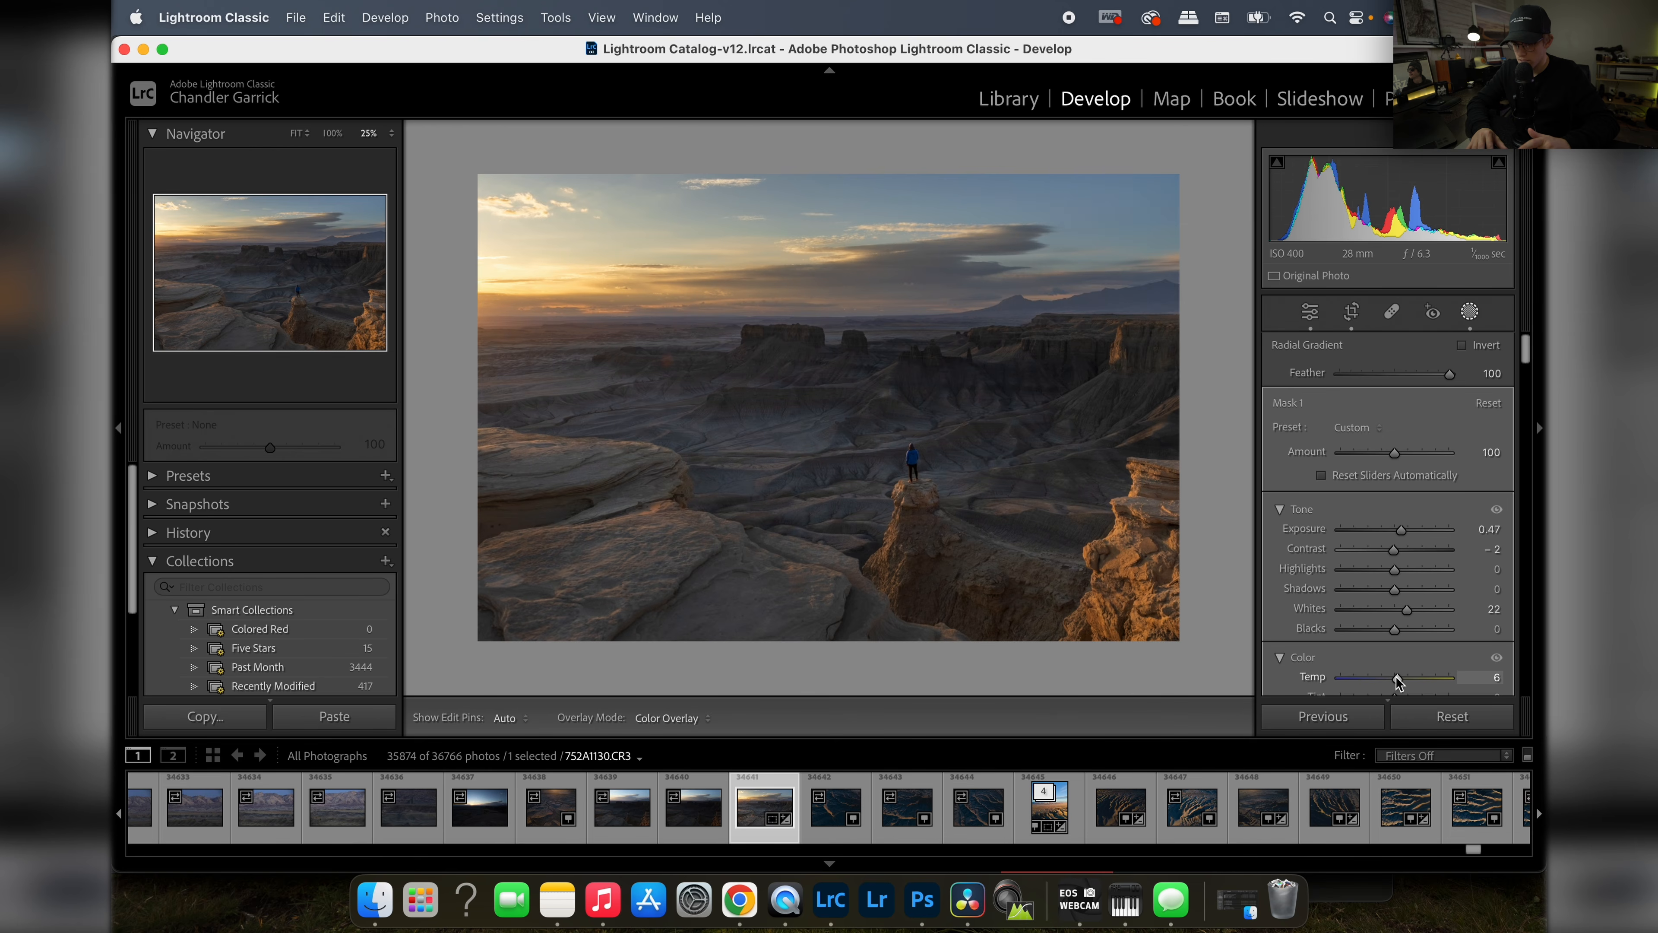
{"action": "left_click_drag", "start_coordinate": [1397, 681], "coordinate": [1397, 682]}
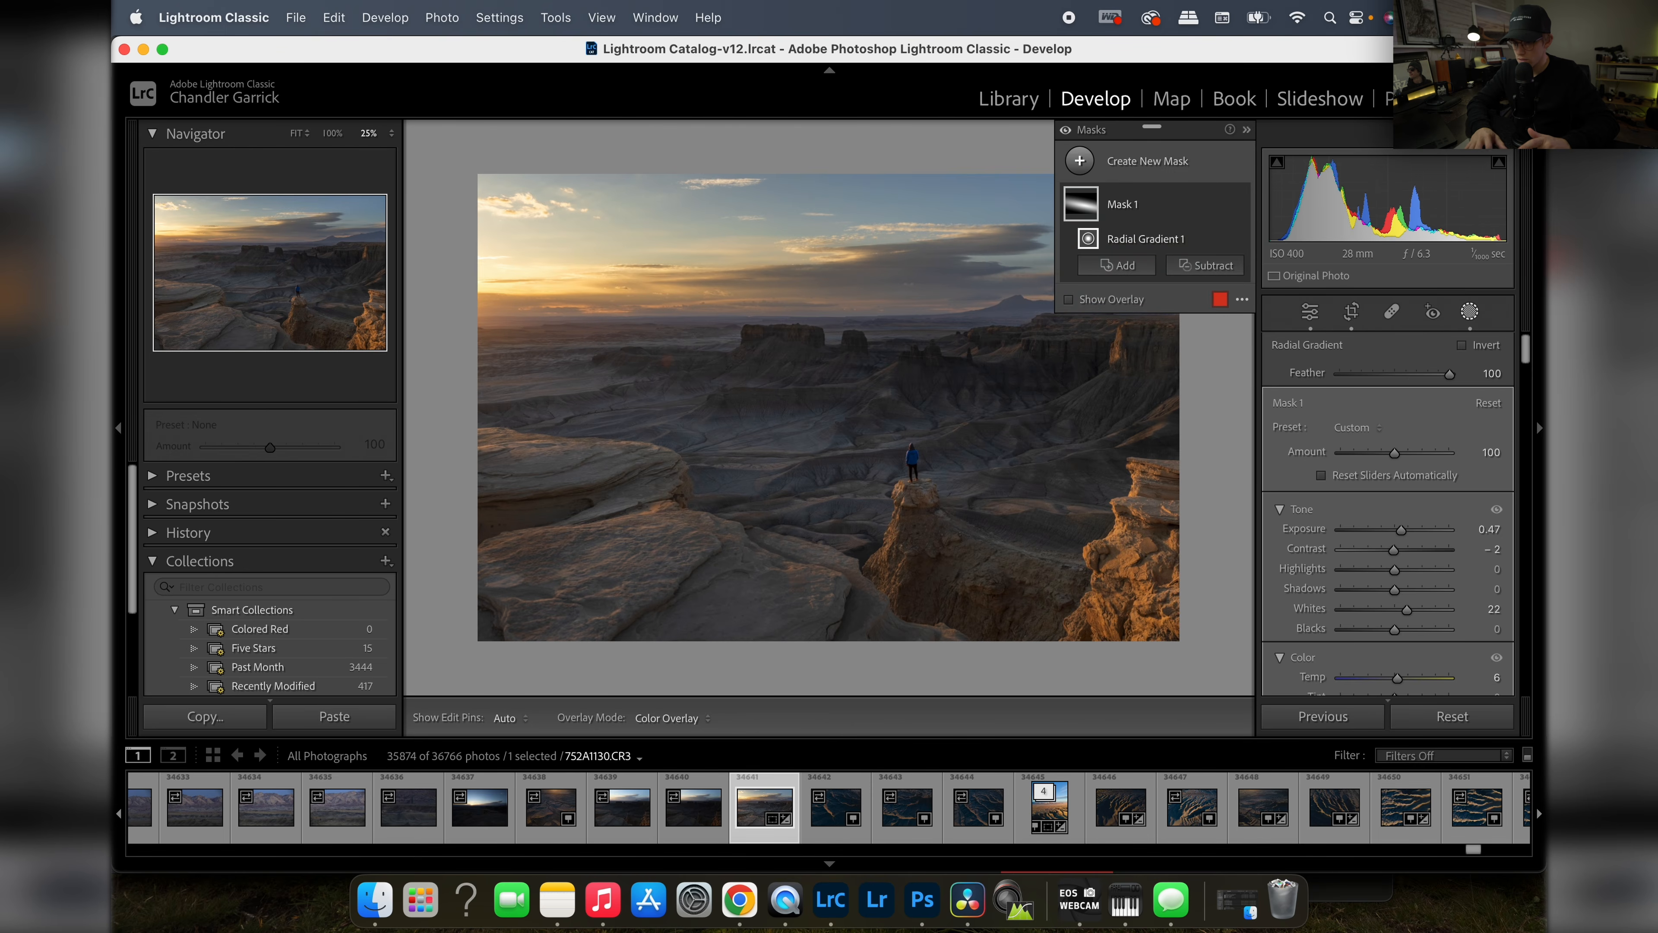
Step: Create a second large radial gradient mask centred near the sunset at the photo's left edge, with Feather 27
{"action": "left_click", "coordinate": [1080, 160]}
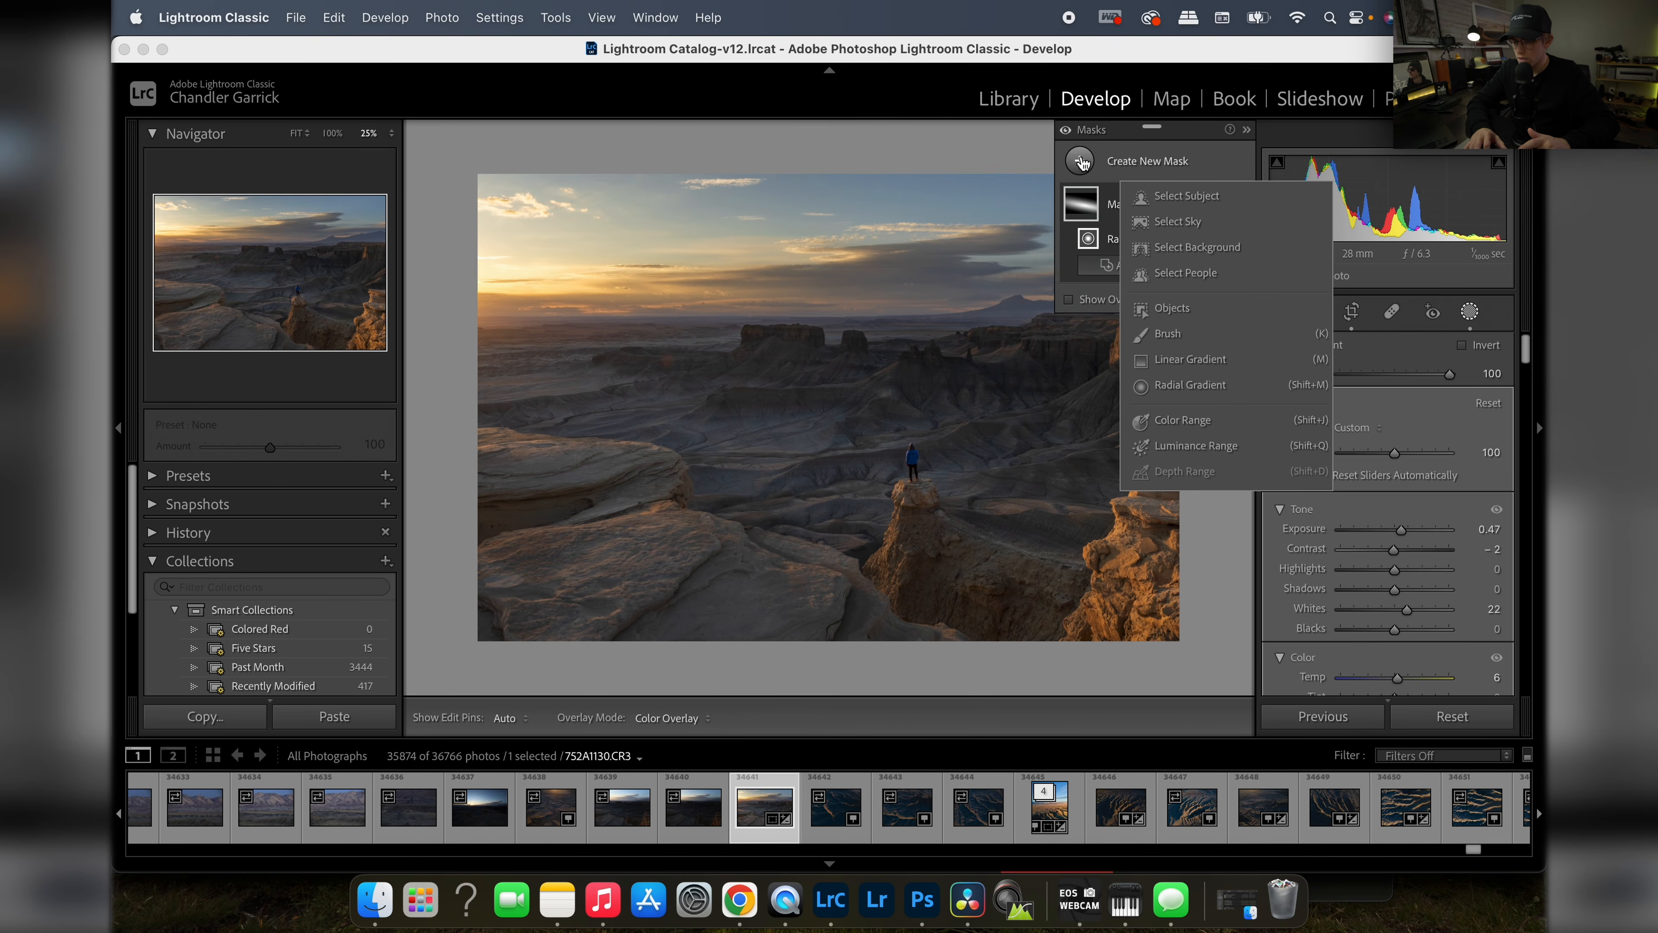
{"action": "left_click", "coordinate": [1182, 387]}
{"action": "key", "text": "super+minus"}
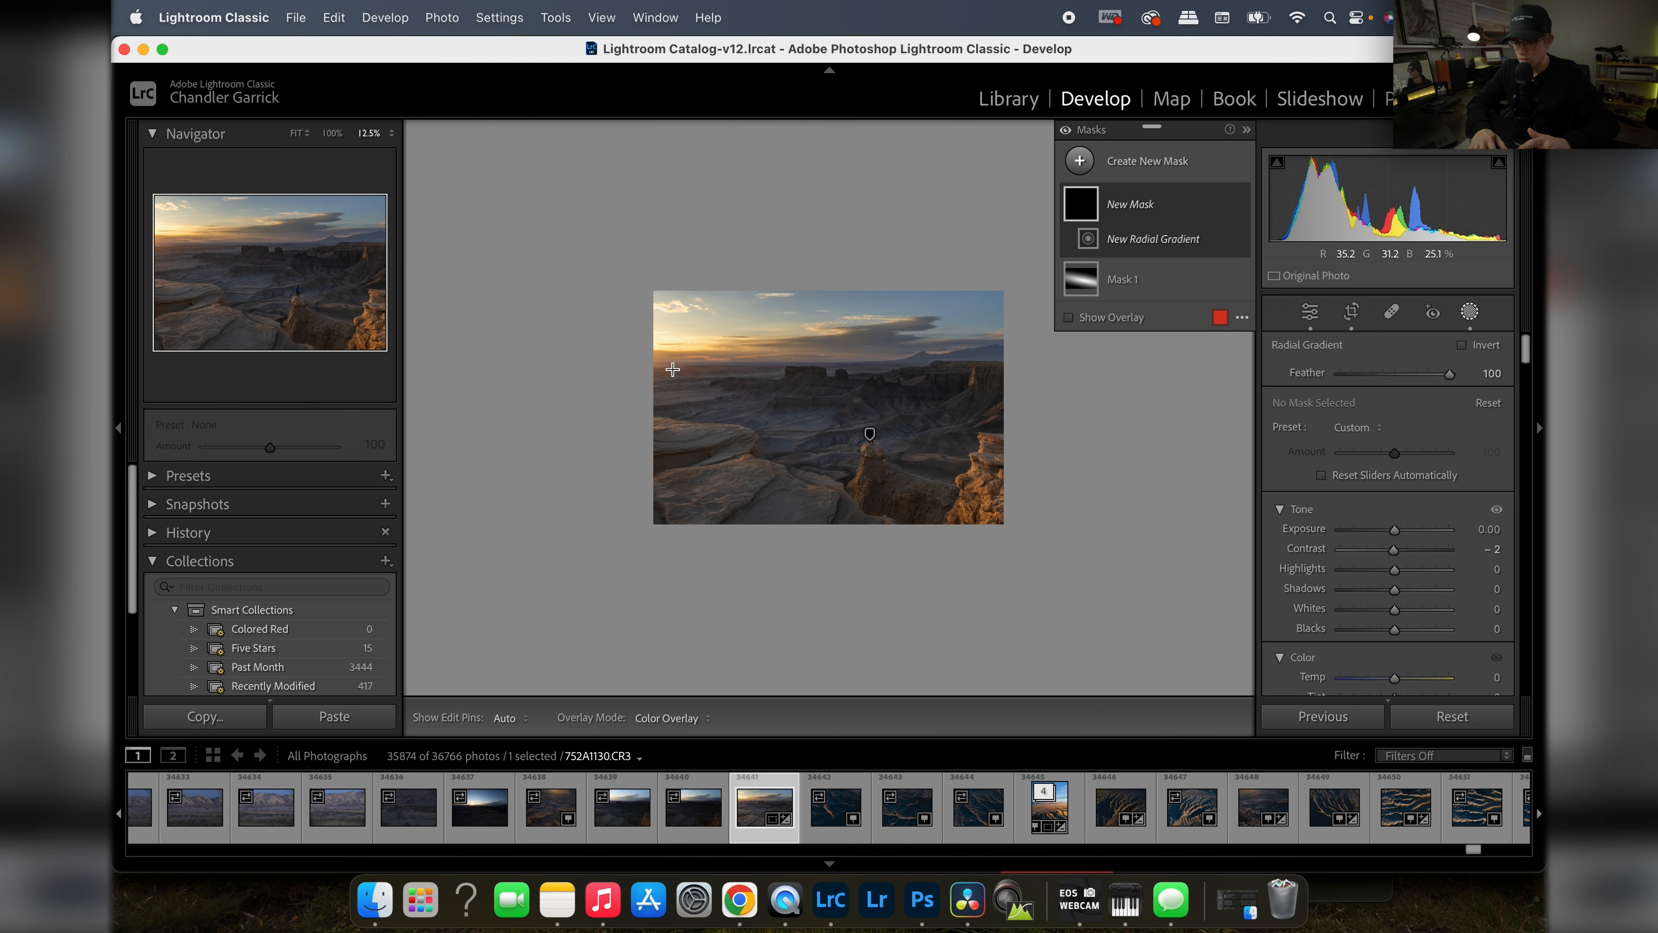
{"action": "left_click_drag", "start_coordinate": [672, 369], "coordinate": [1046, 574]}
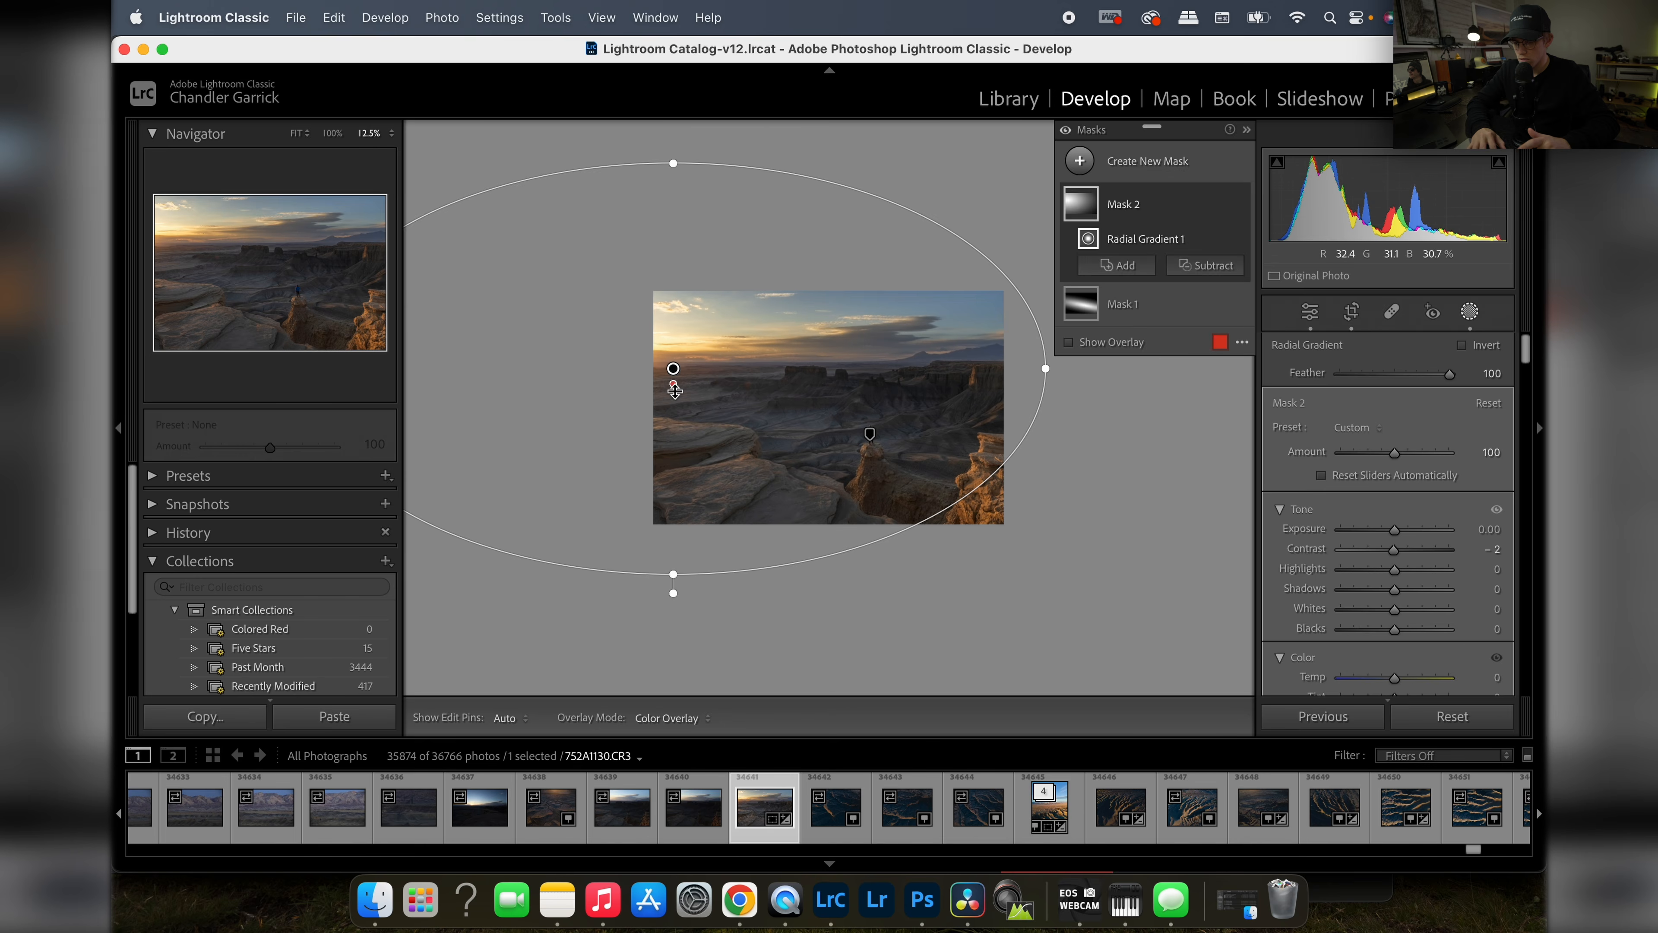
{"action": "left_click_drag", "start_coordinate": [674, 391], "coordinate": [670, 545]}
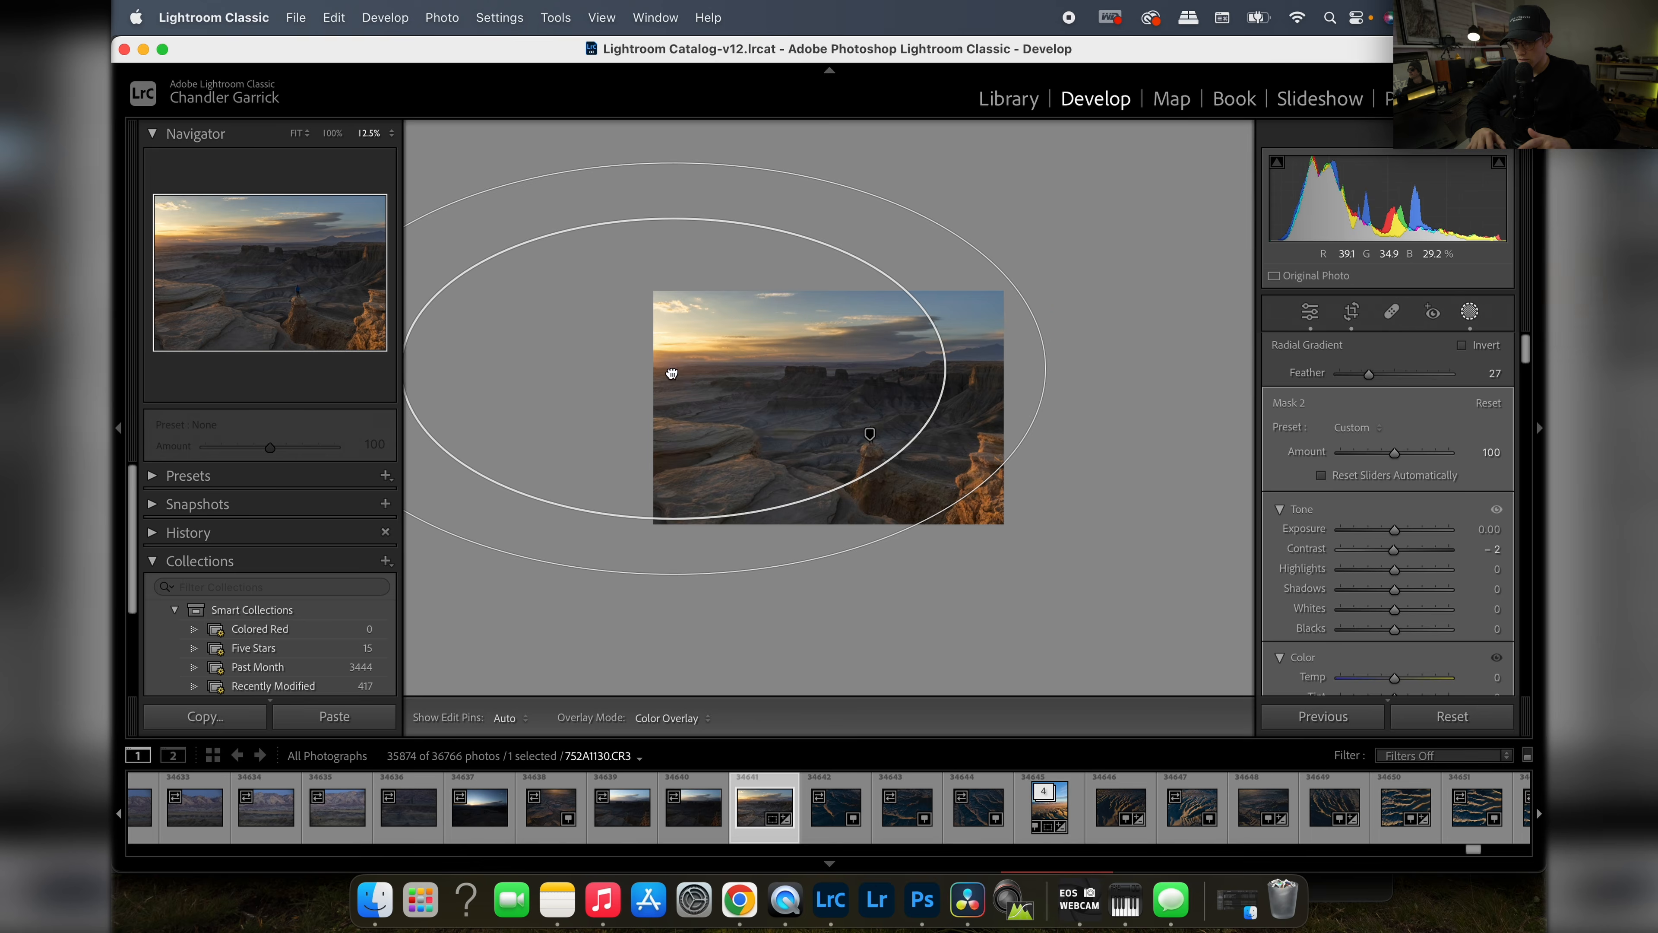
{"action": "mouse_move", "coordinate": [672, 373]}
{"action": "left_mouse_down"}
{"action": "mouse_move", "coordinate": [689, 340]}
{"action": "mouse_move", "coordinate": [653, 320]}
{"action": "mouse_move", "coordinate": [657, 357]}
{"action": "left_mouse_up"}
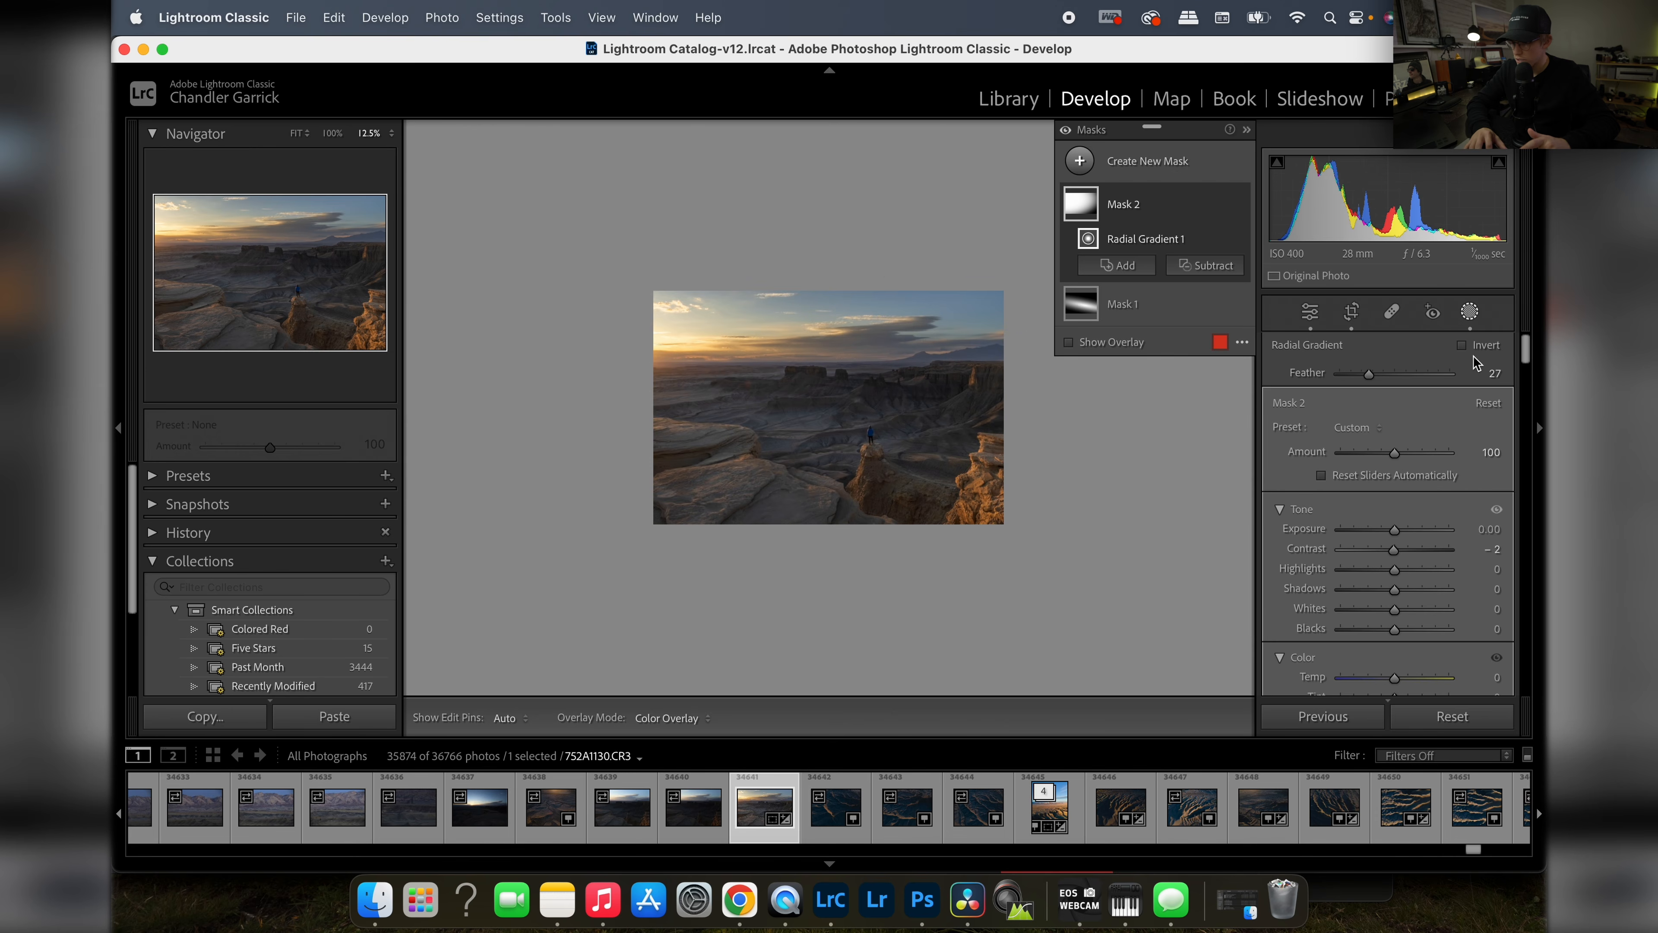
Step: Invert Mask 2's radial gradient, show its overlay, widen it past the photo's right edge and set Feather to 31
{"action": "left_click", "coordinate": [1068, 341]}
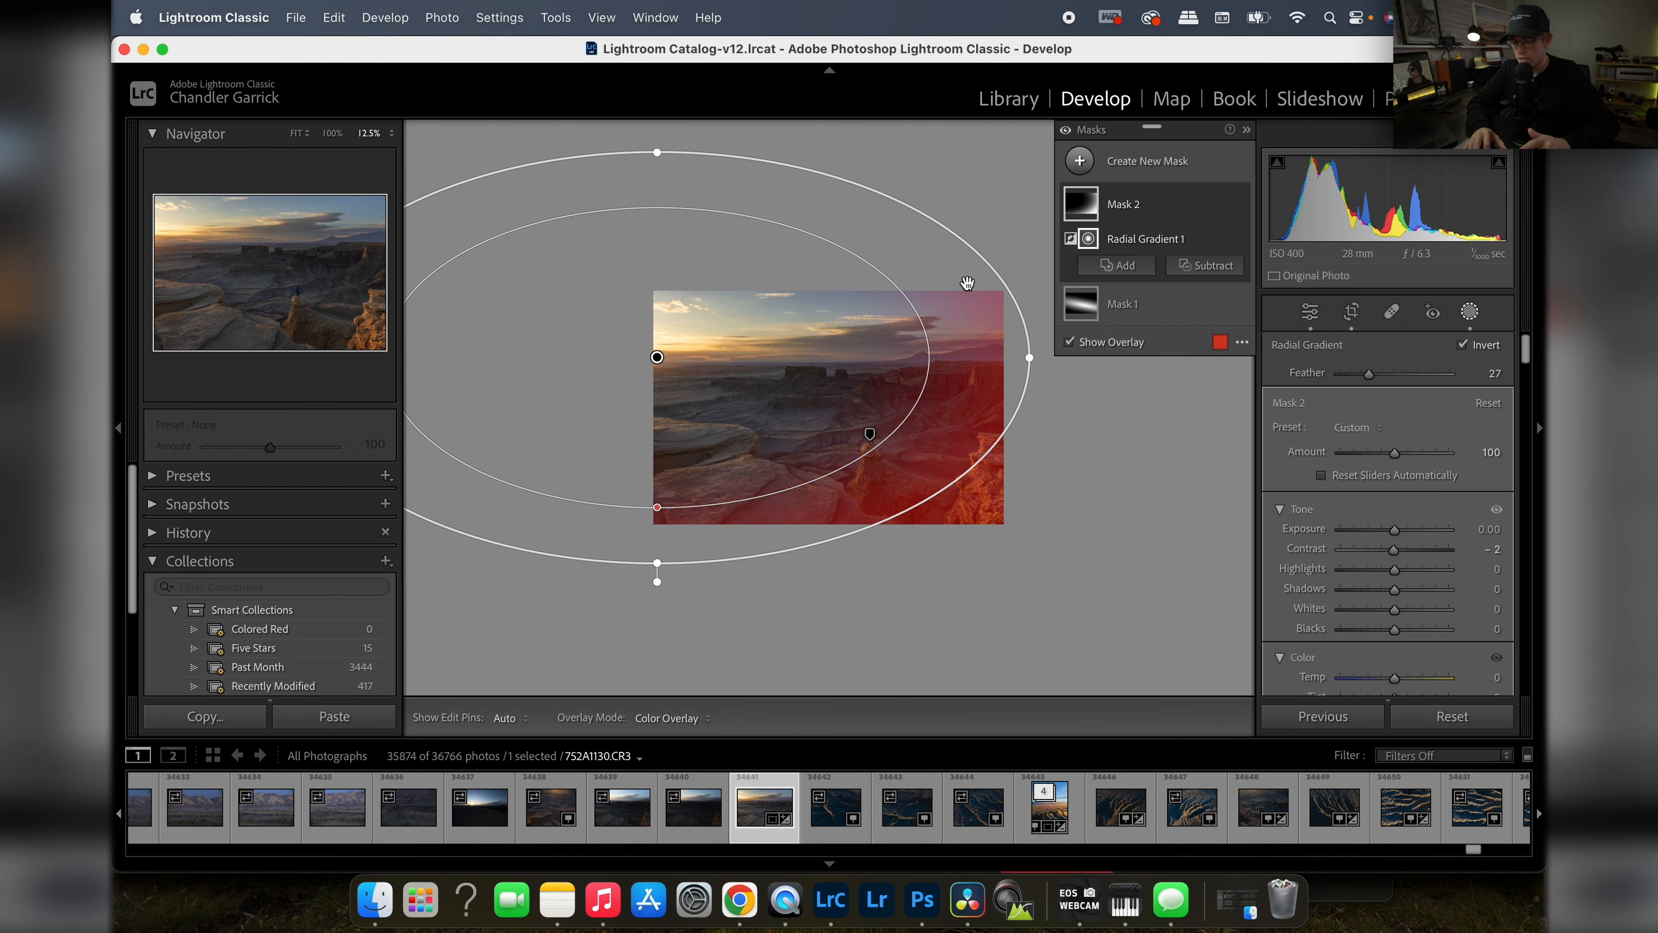
{"action": "left_click_drag", "start_coordinate": [1017, 371], "coordinate": [1096, 371]}
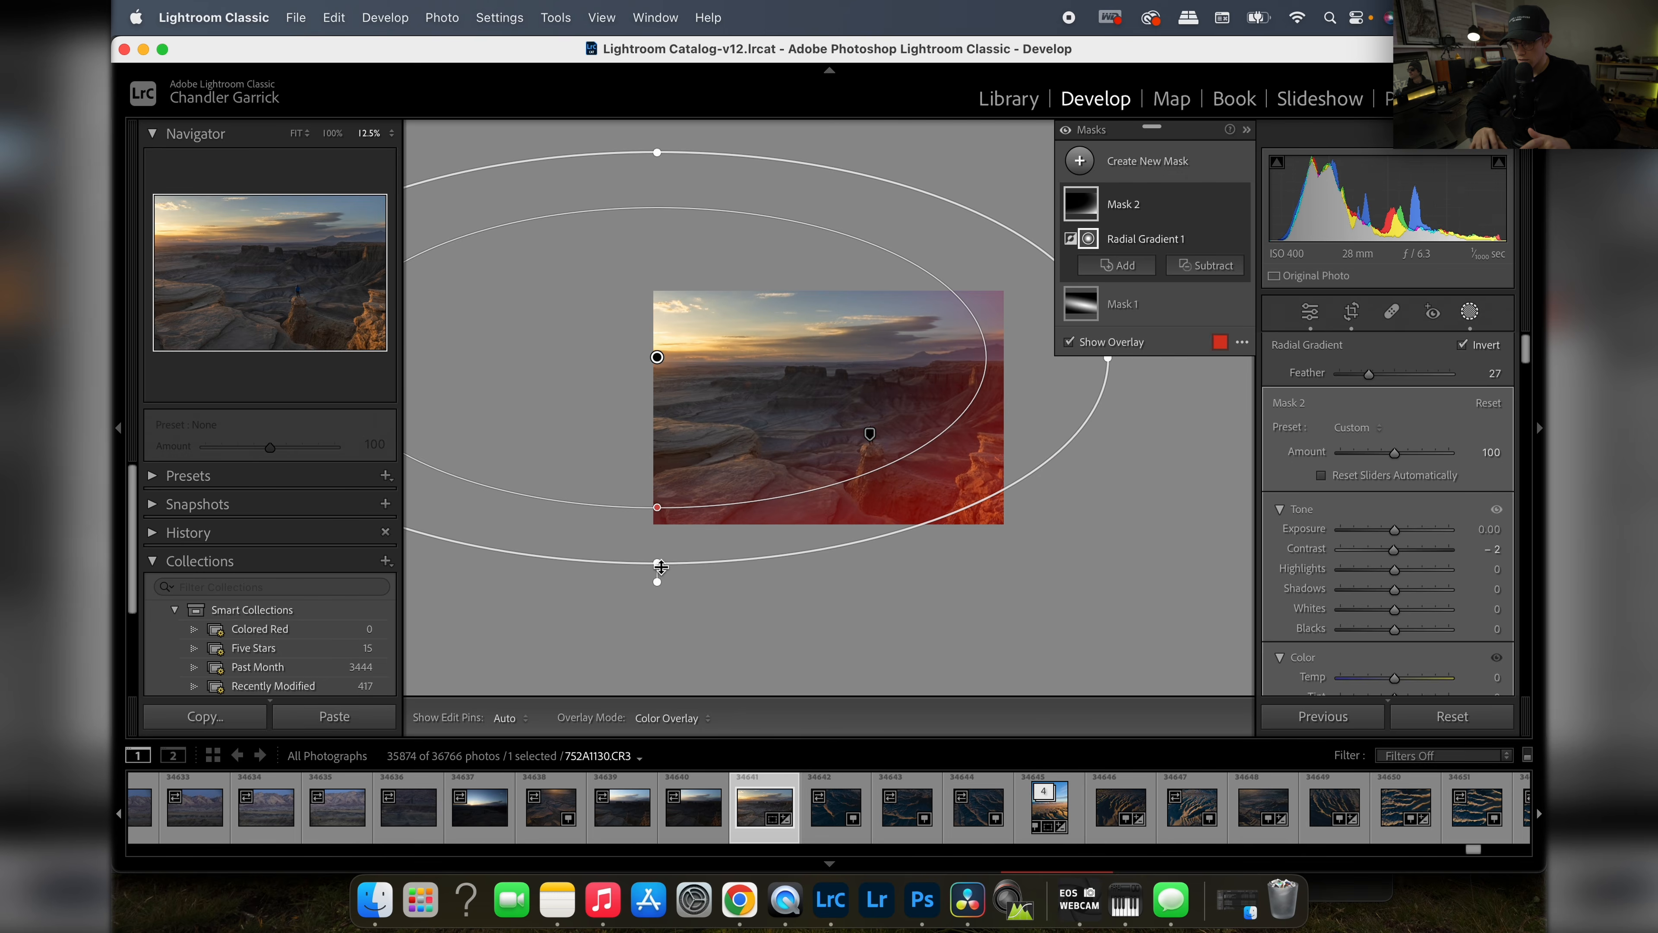
{"action": "mouse_move", "coordinate": [659, 579]}
{"action": "left_mouse_down"}
{"action": "mouse_move", "coordinate": [657, 604]}
{"action": "mouse_move", "coordinate": [657, 566]}
{"action": "left_mouse_up"}
{"action": "left_click_drag", "start_coordinate": [657, 508], "coordinate": [656, 504]}
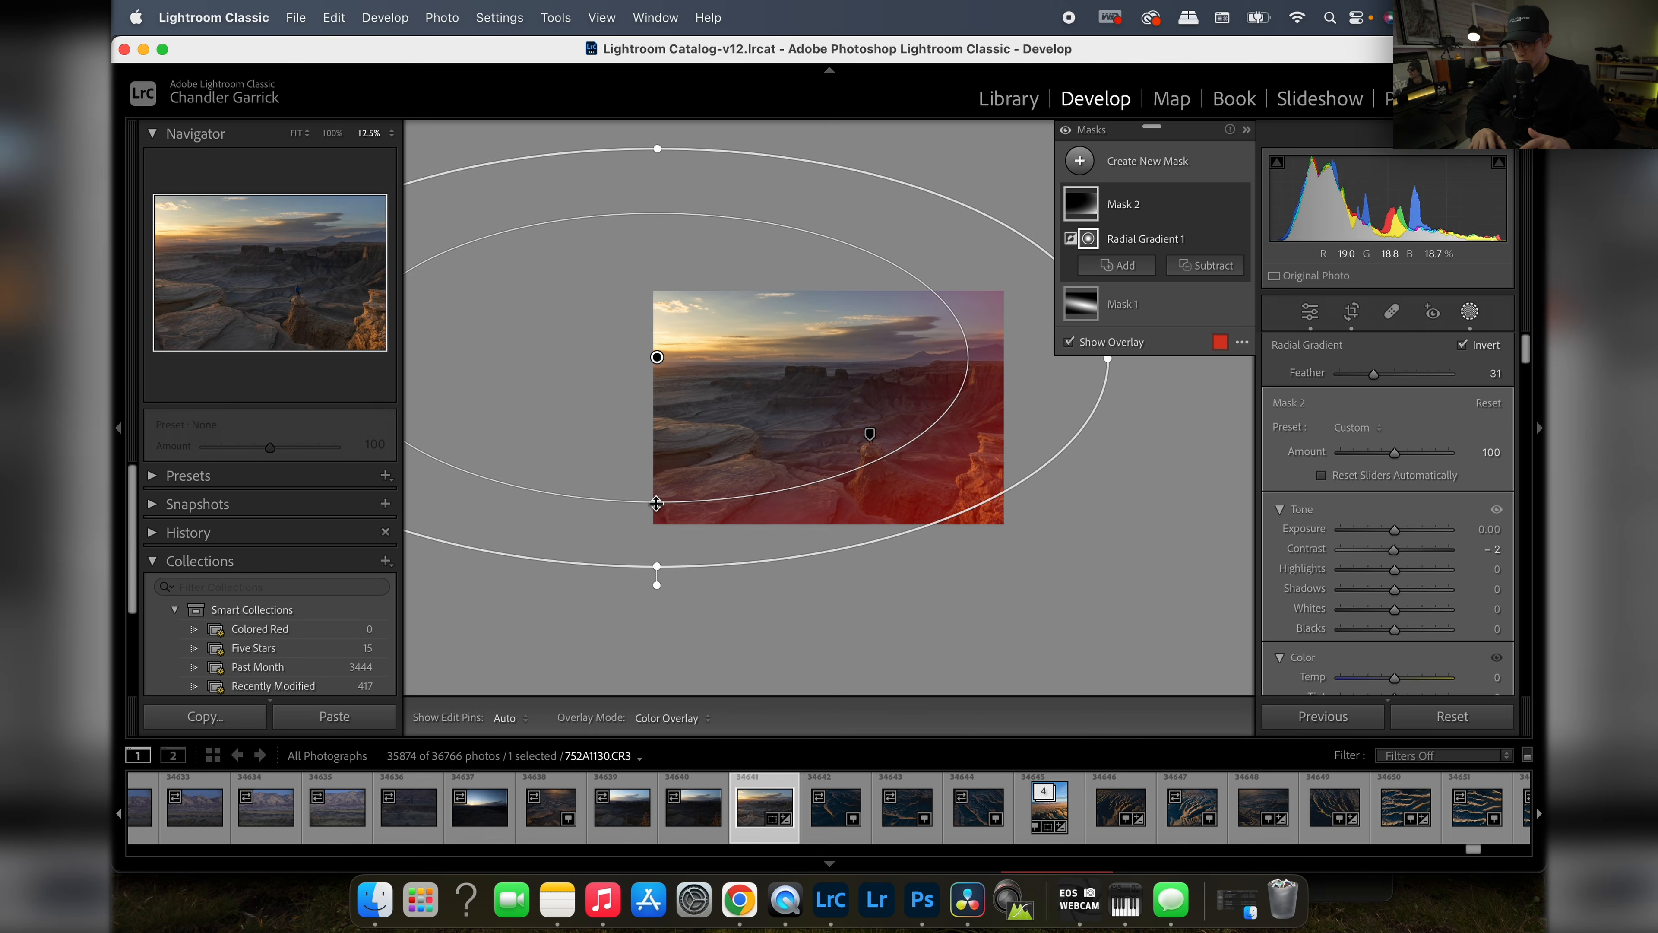
{"action": "left_click_drag", "start_coordinate": [657, 354], "coordinate": [657, 355]}
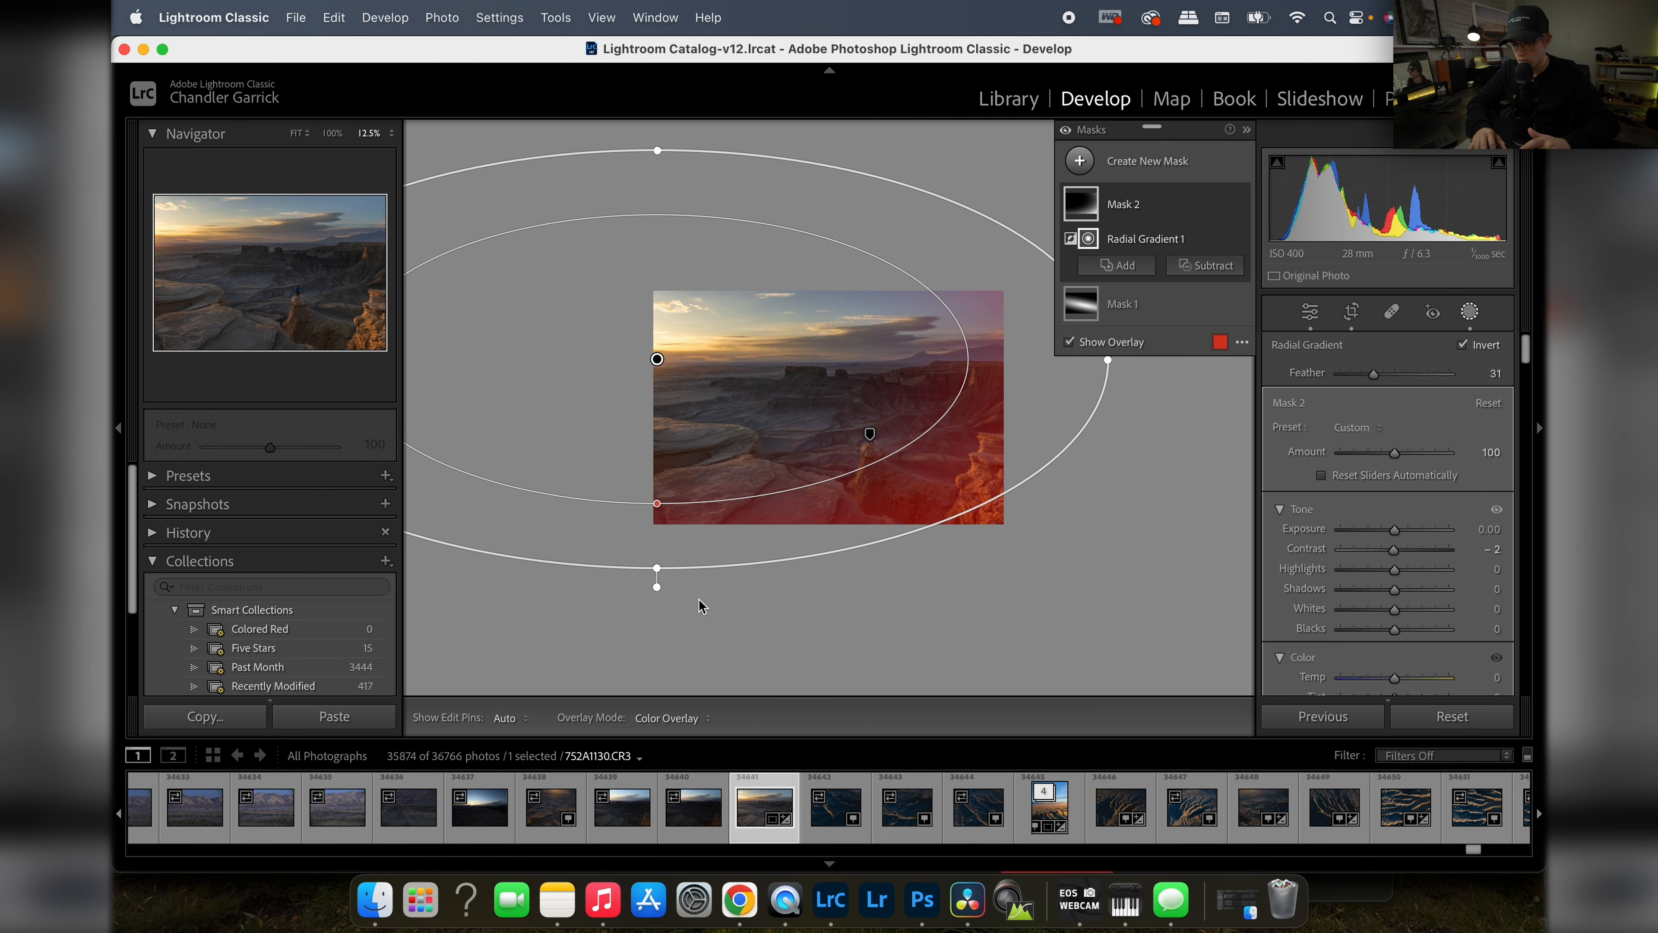
Step: Tilt Mask 2's radial gradient clockwise, then fine-tune its height and centre near the sunset at the photo's left edge
{"action": "left_click_drag", "start_coordinate": [671, 586], "coordinate": [647, 605]}
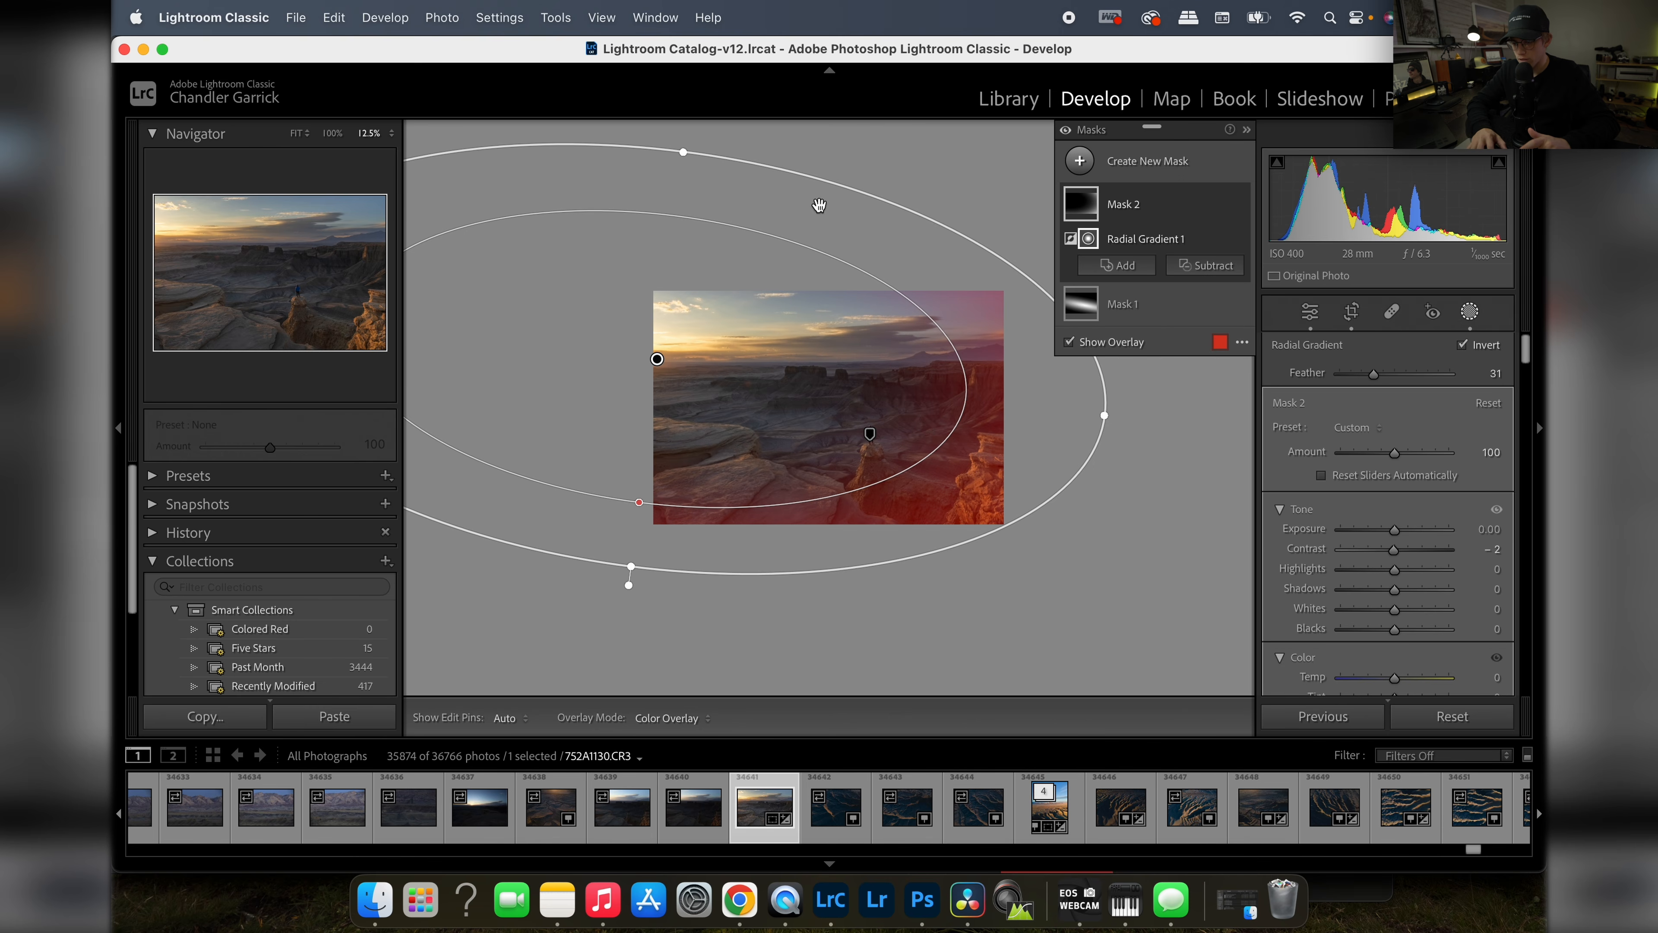
{"action": "mouse_move", "coordinate": [688, 154]}
{"action": "left_mouse_down"}
{"action": "mouse_move", "coordinate": [671, 194]}
{"action": "mouse_move", "coordinate": [689, 159]}
{"action": "left_mouse_up"}
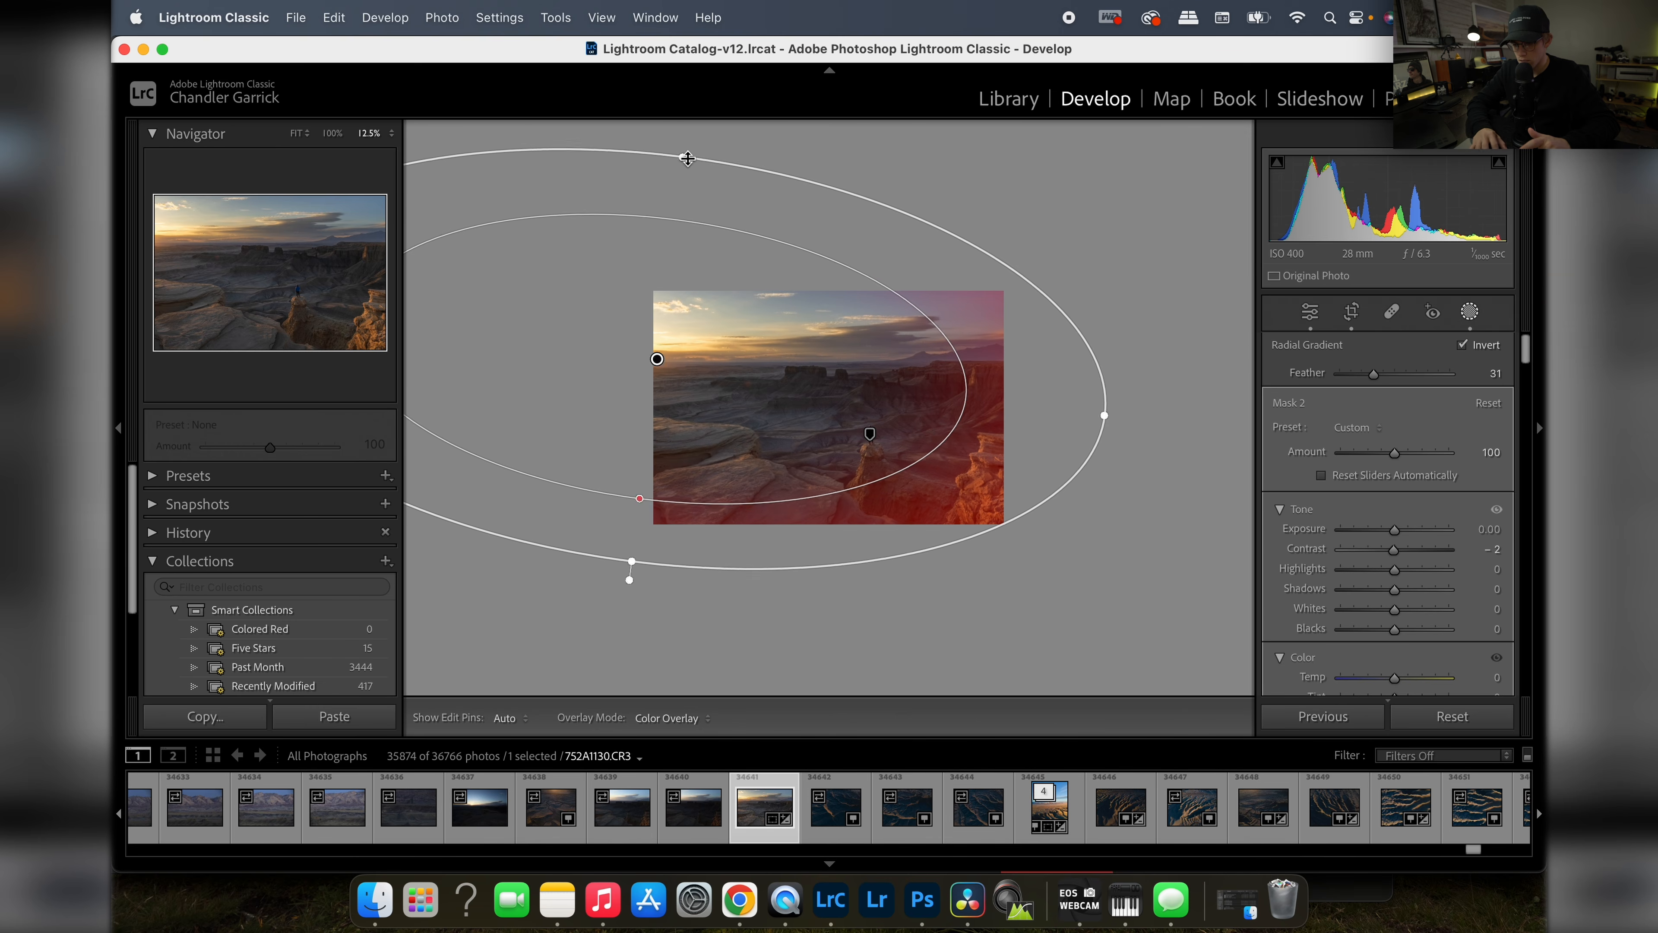
{"action": "left_click_drag", "start_coordinate": [639, 564], "coordinate": [634, 578]}
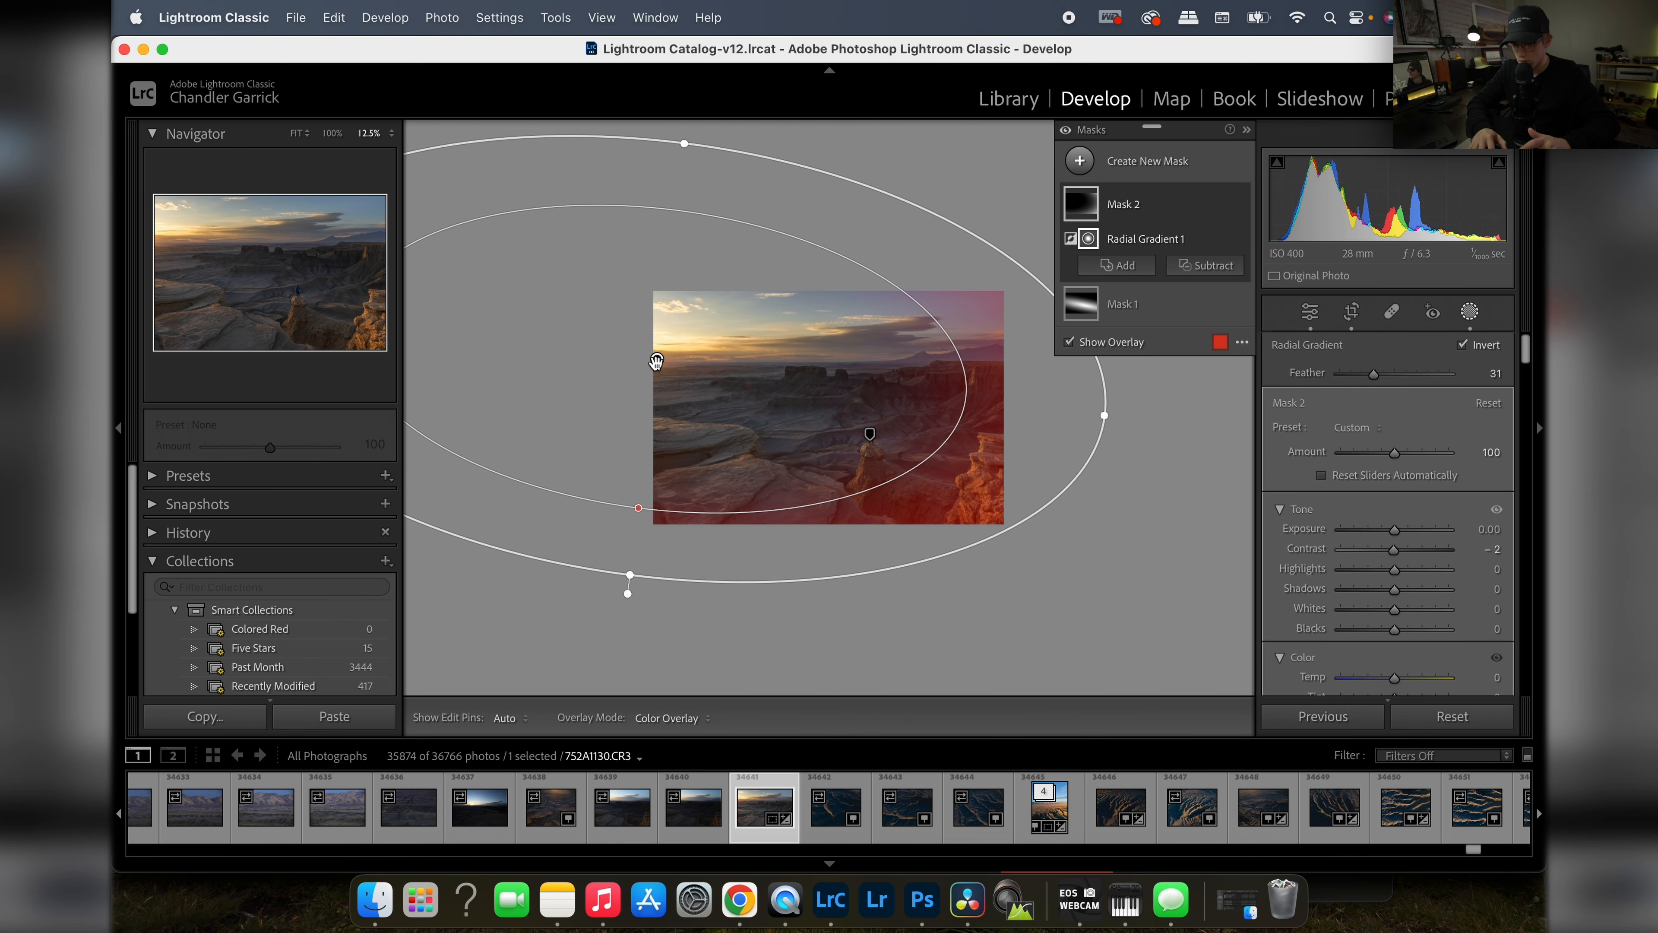
{"action": "mouse_move", "coordinate": [656, 361]}
{"action": "left_mouse_down"}
{"action": "mouse_move", "coordinate": [670, 371]}
{"action": "mouse_move", "coordinate": [662, 357]}
{"action": "left_mouse_up"}
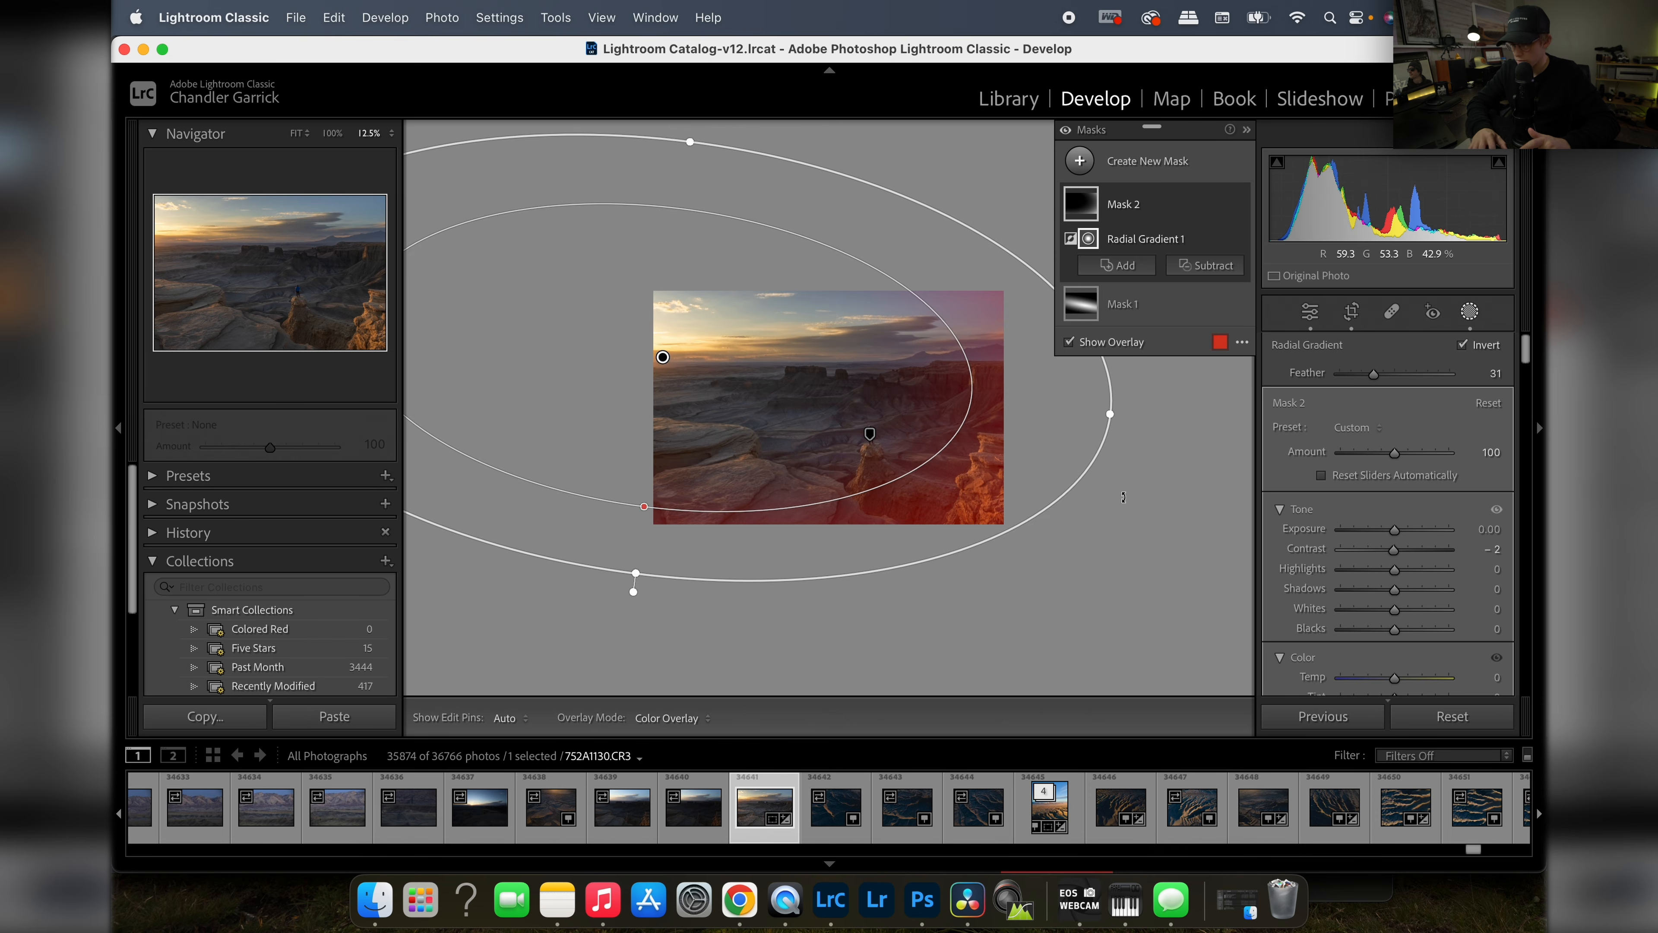
Step: Darken Mask 2's area with Exposure −0.44 and Whites −3, flatten its ellipse, and view the whole photo without masks
{"action": "left_click_drag", "start_coordinate": [1394, 529], "coordinate": [1392, 534]}
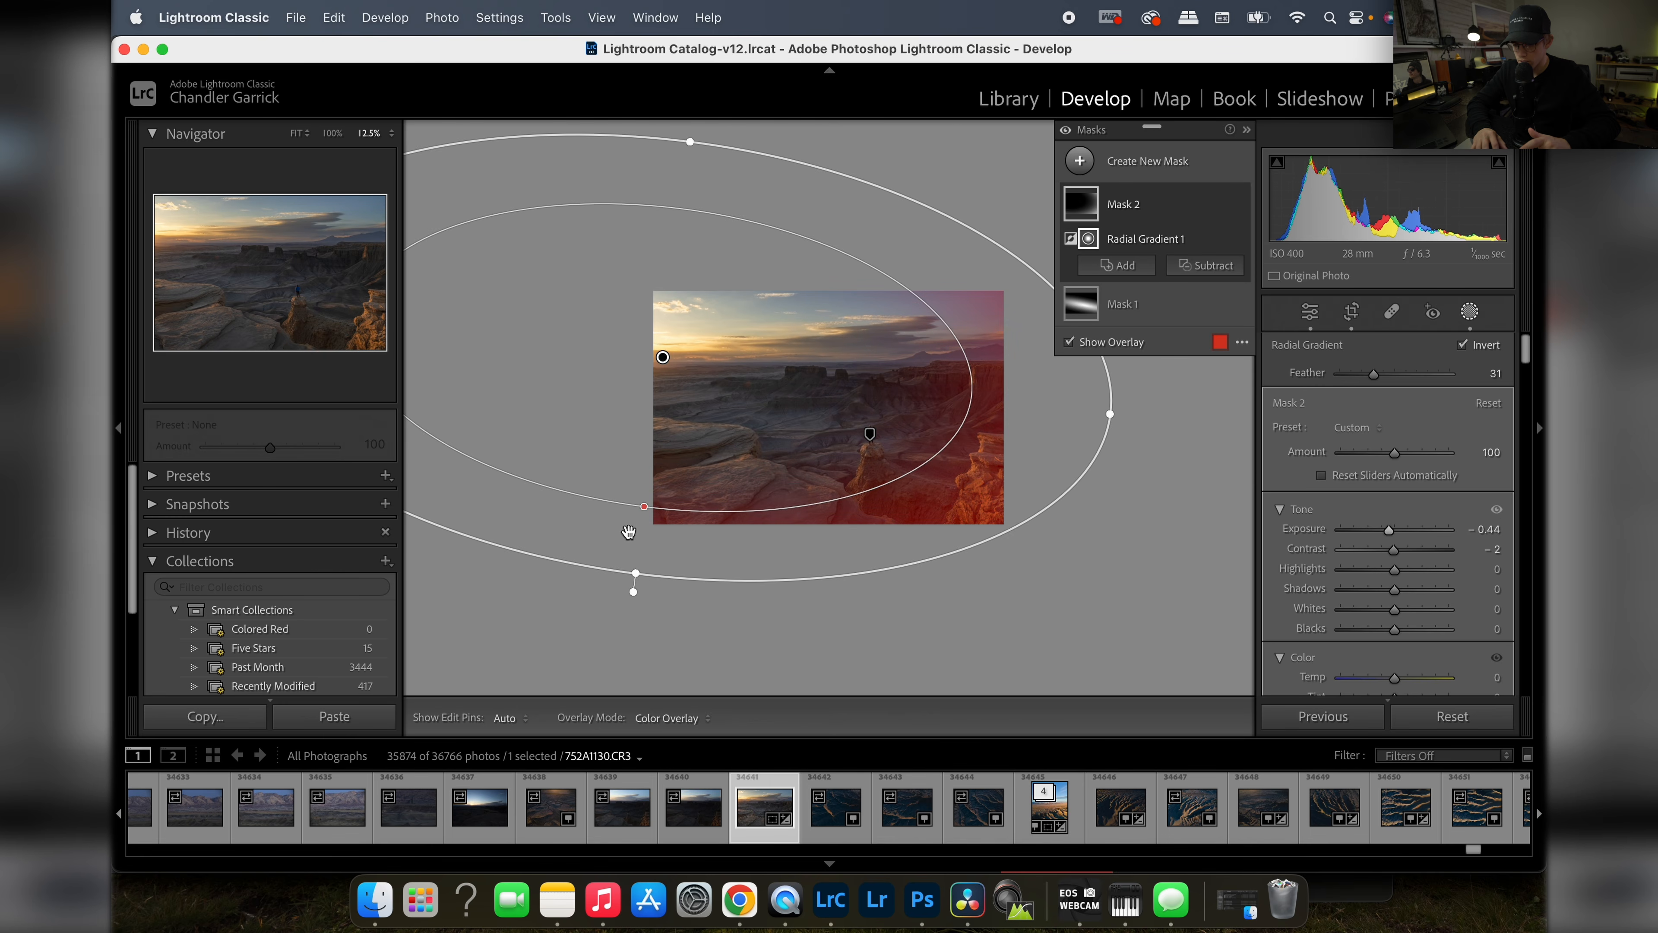
{"action": "left_click_drag", "start_coordinate": [633, 577], "coordinate": [639, 543]}
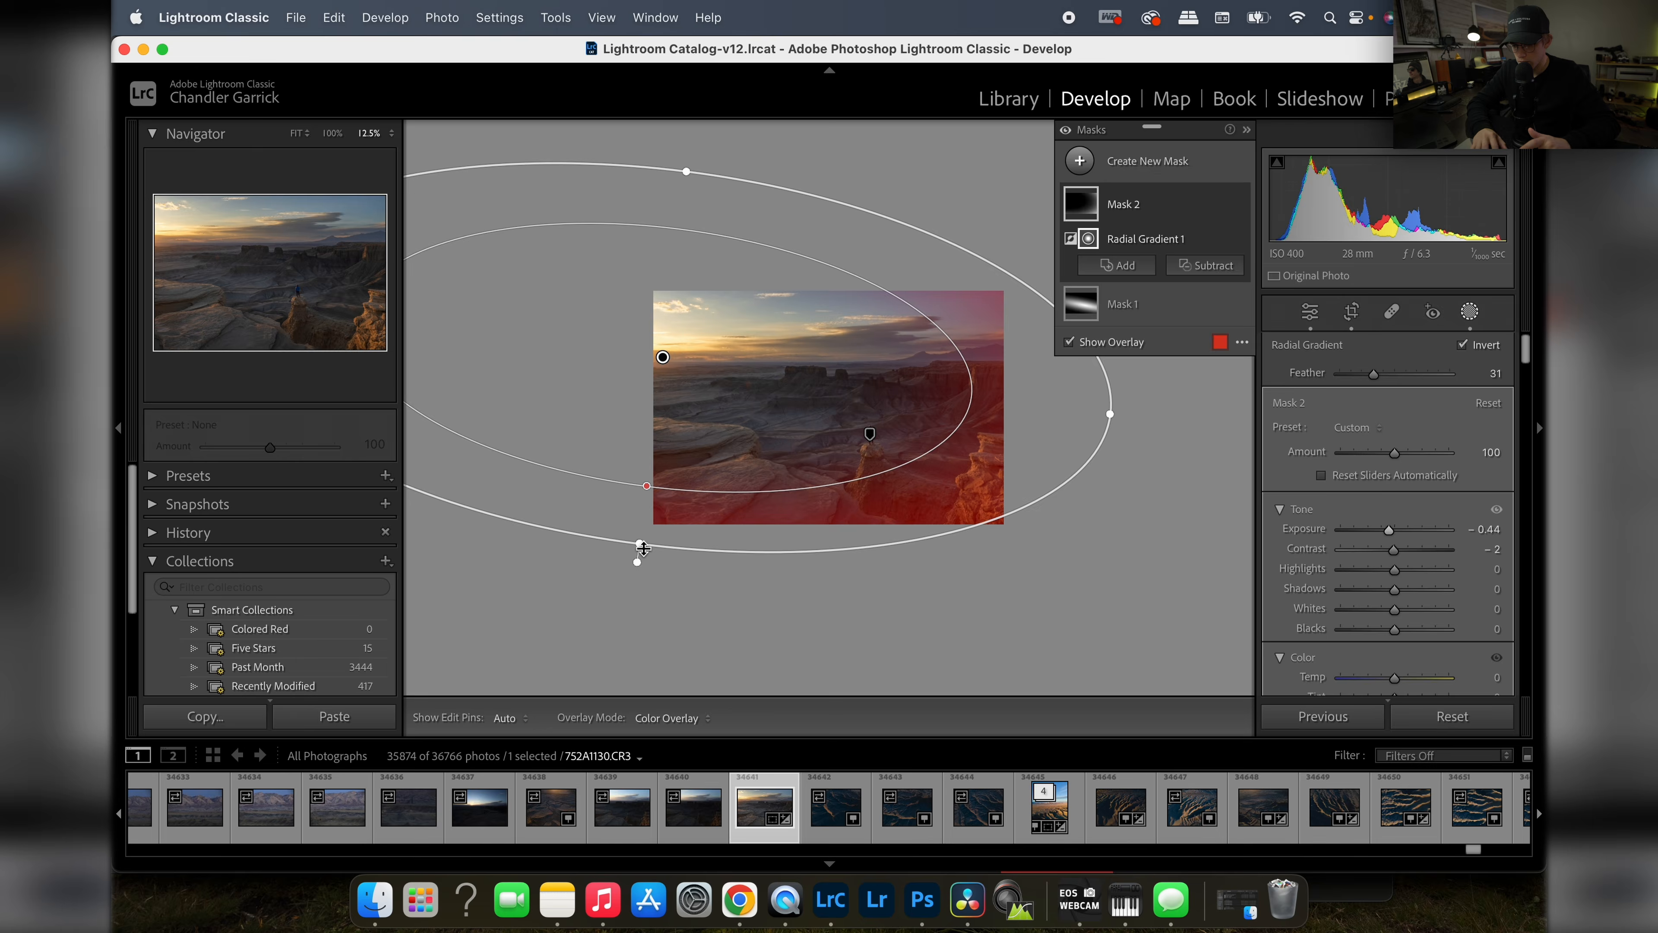
{"action": "left_click_drag", "start_coordinate": [1396, 612], "coordinate": [1393, 612]}
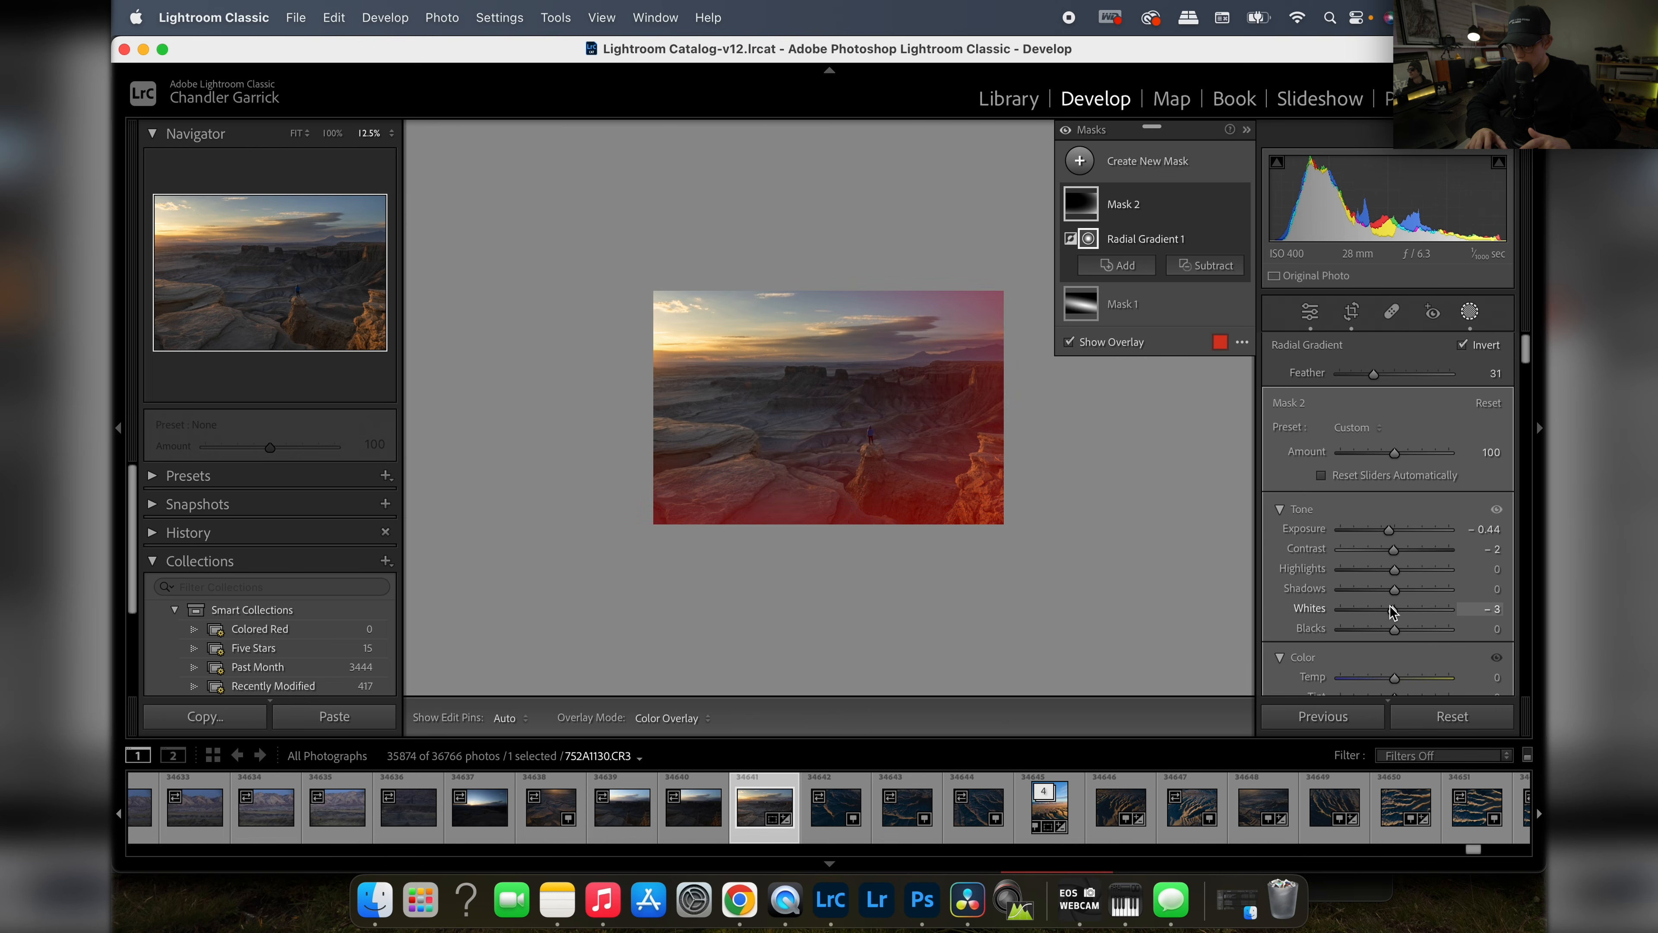
{"action": "left_click", "coordinate": [1471, 312]}
{"action": "left_click", "coordinate": [823, 443]}
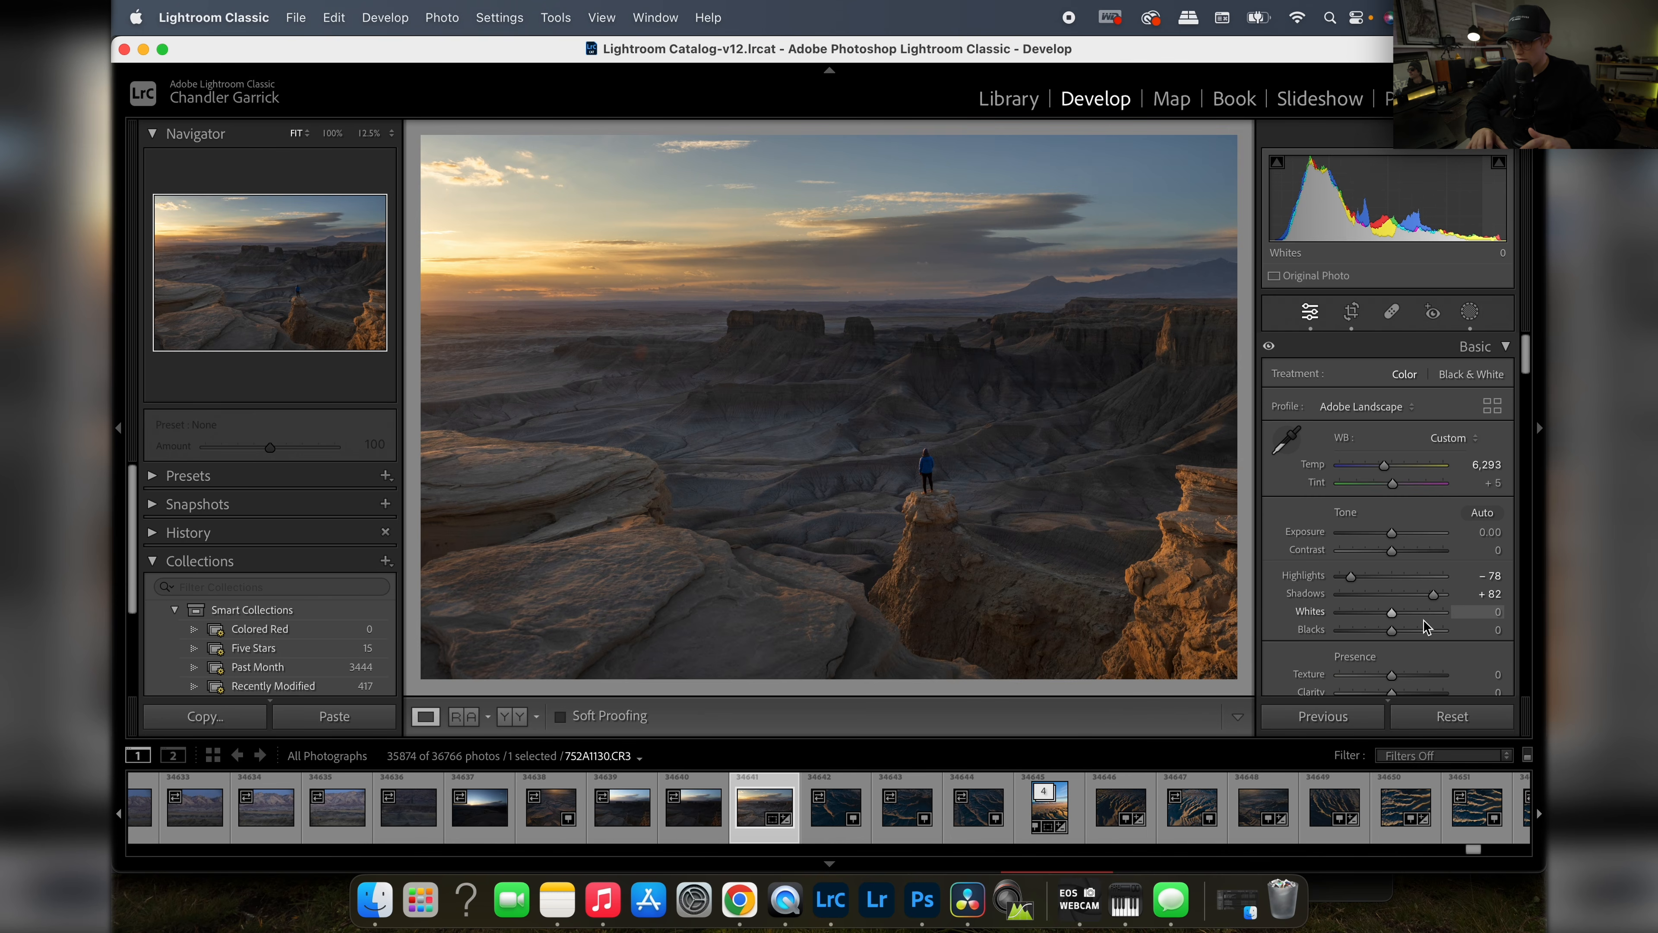
{"action": "scroll", "coordinate": [1425, 627], "scroll_direction": "down", "scroll_amount": 2}
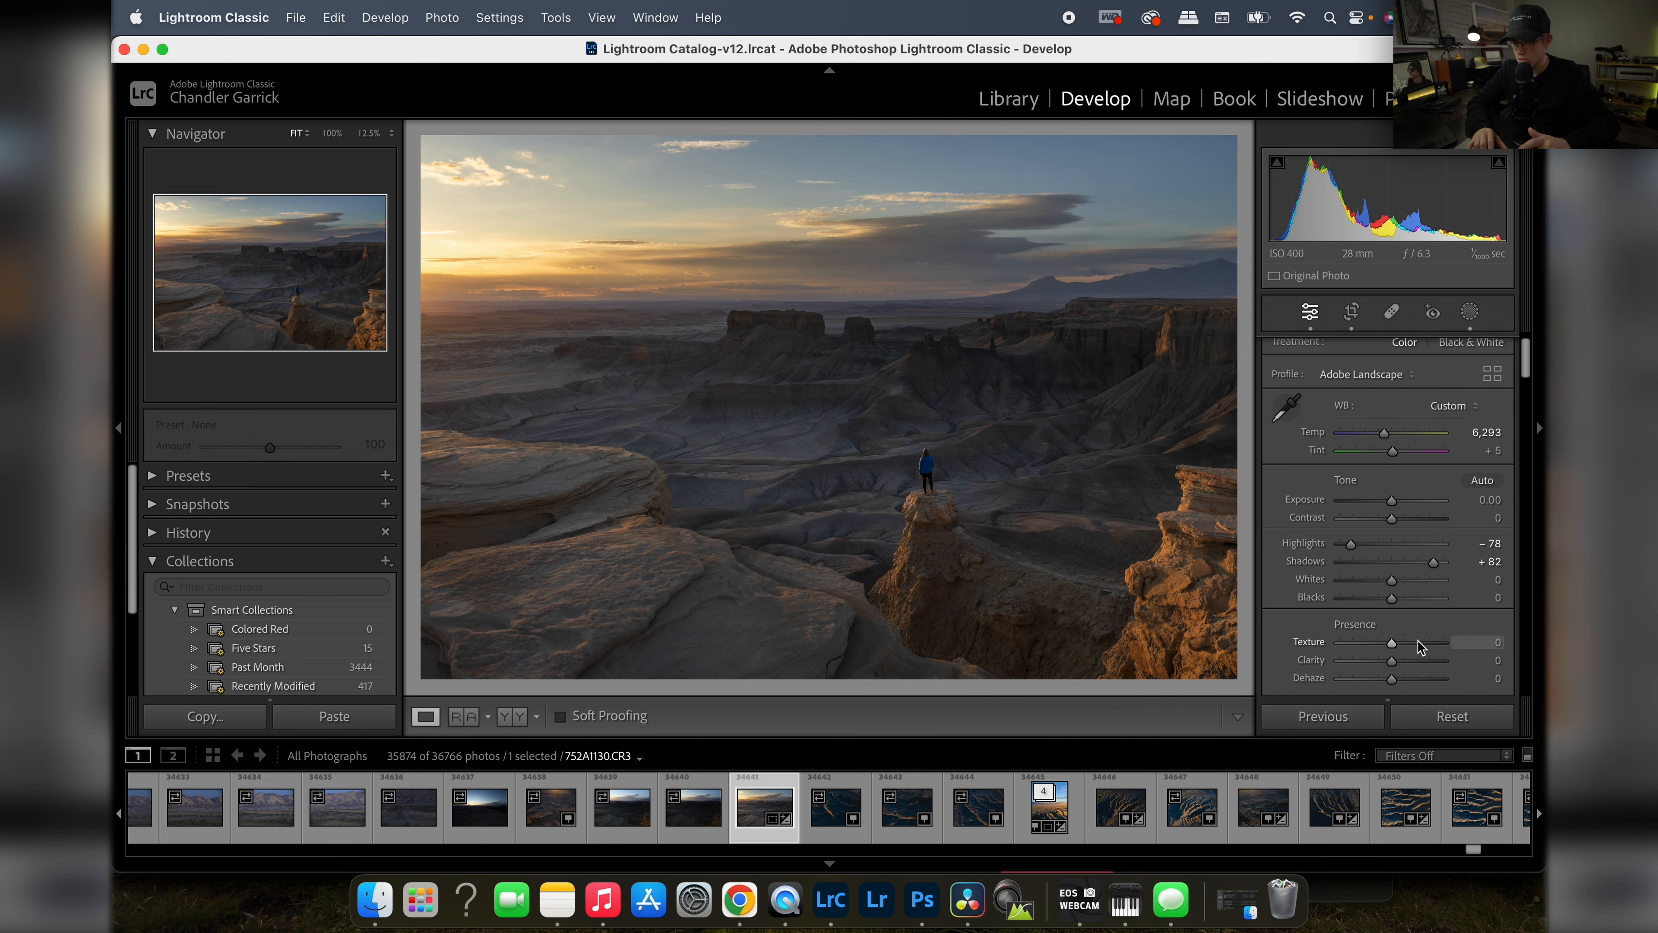
{"action": "scroll", "coordinate": [1421, 646], "scroll_direction": "down", "scroll_amount": 1}
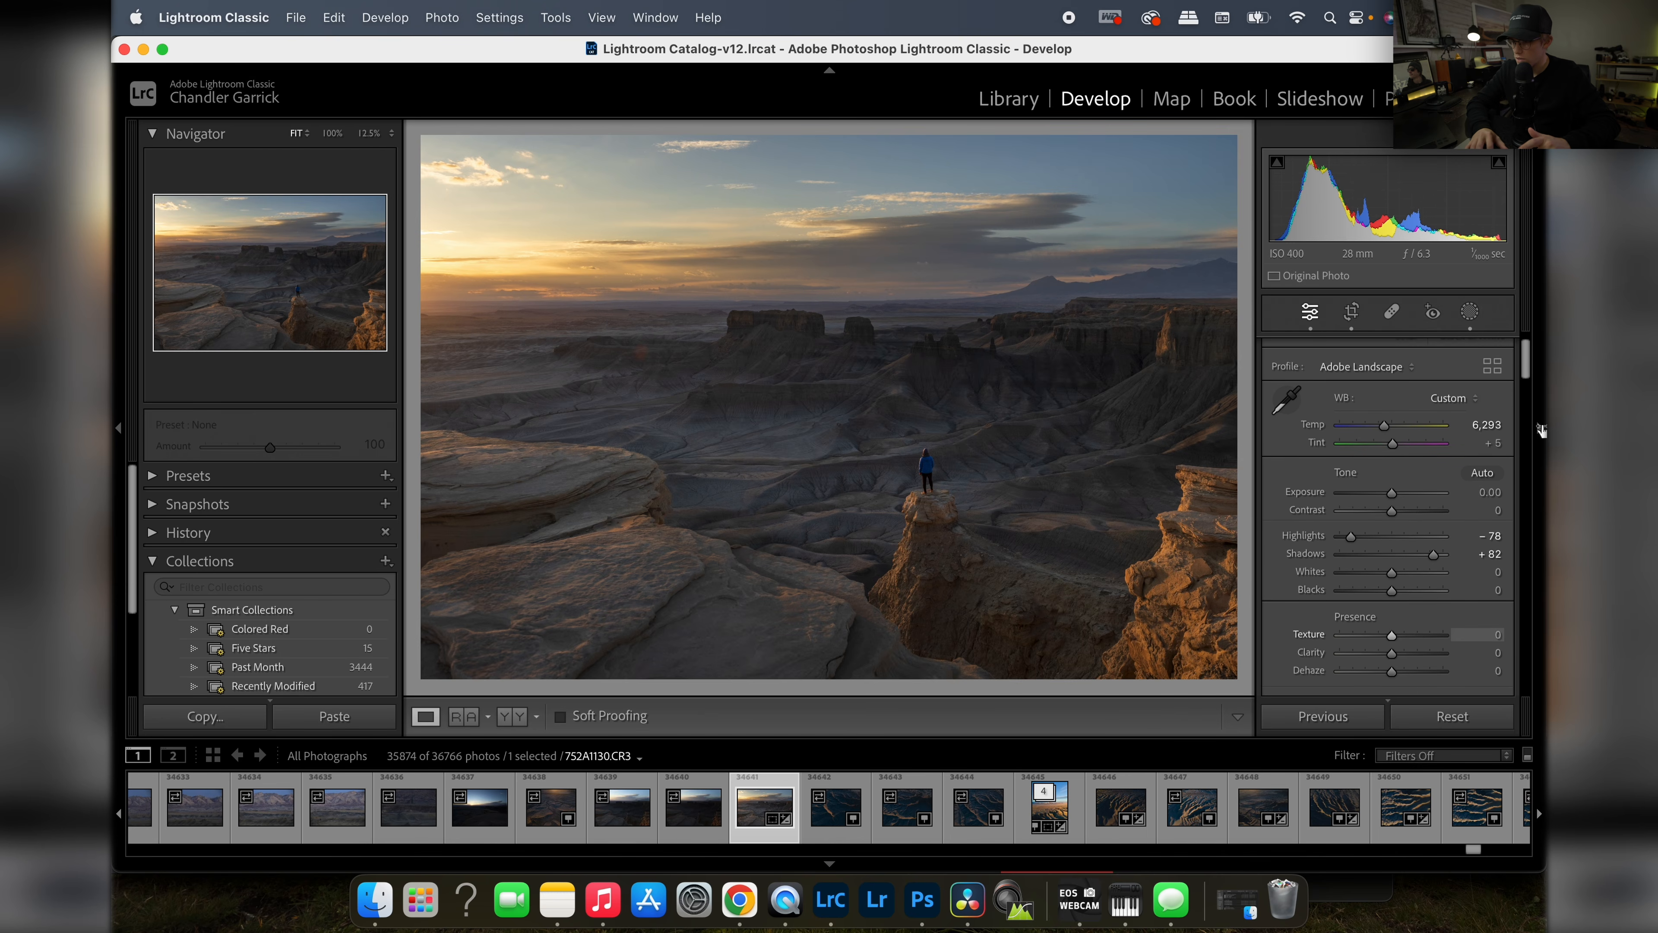
Step: Create a third radial gradient mask just outside the photo's left edge by the sunset, with Feather 90, and stretch it wider
{"action": "left_click", "coordinate": [1471, 313]}
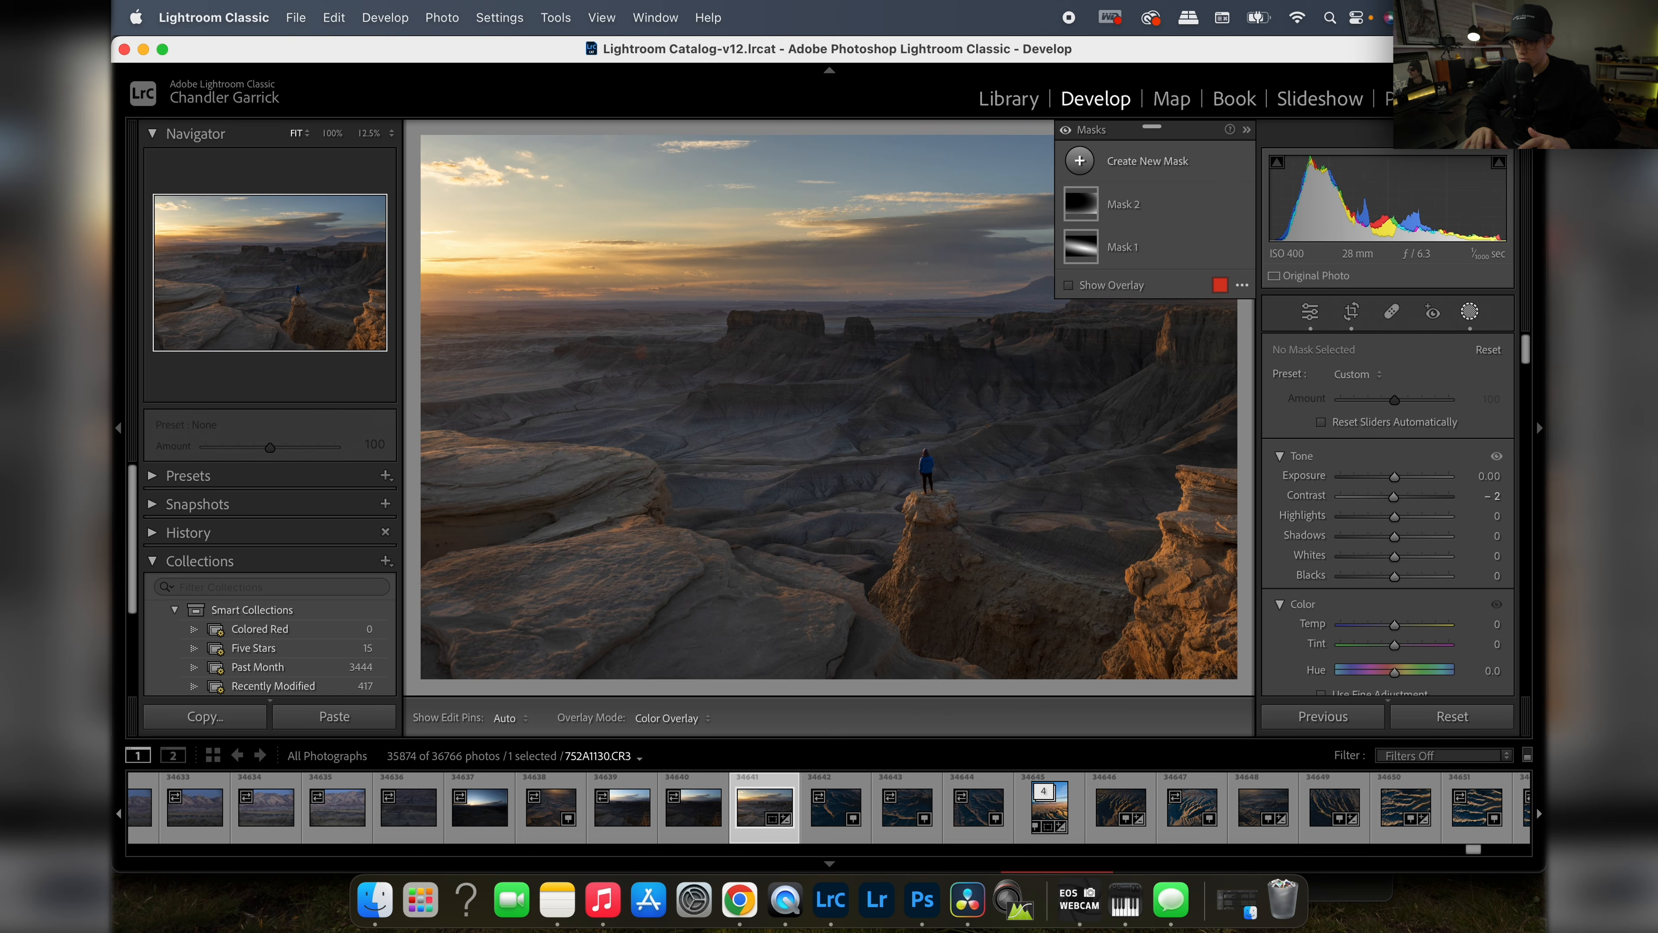
{"action": "left_click", "coordinate": [1080, 161]}
{"action": "left_click", "coordinate": [1199, 389]}
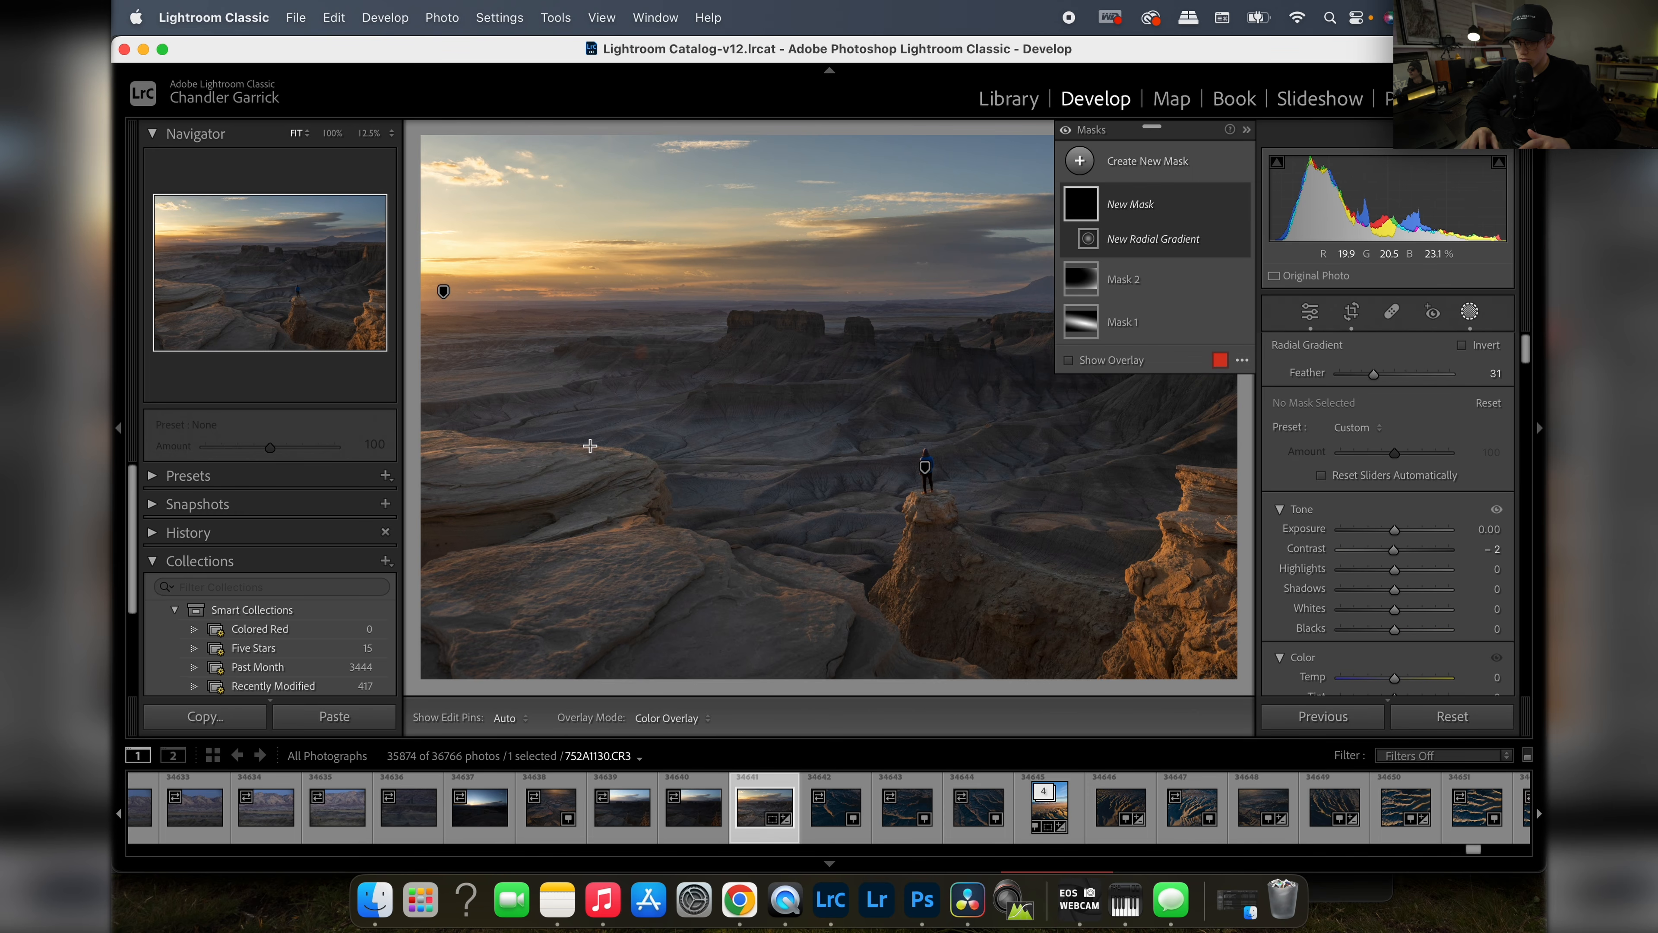
{"action": "key", "text": "z"}
{"action": "left_click_drag", "start_coordinate": [624, 352], "coordinate": [766, 433]}
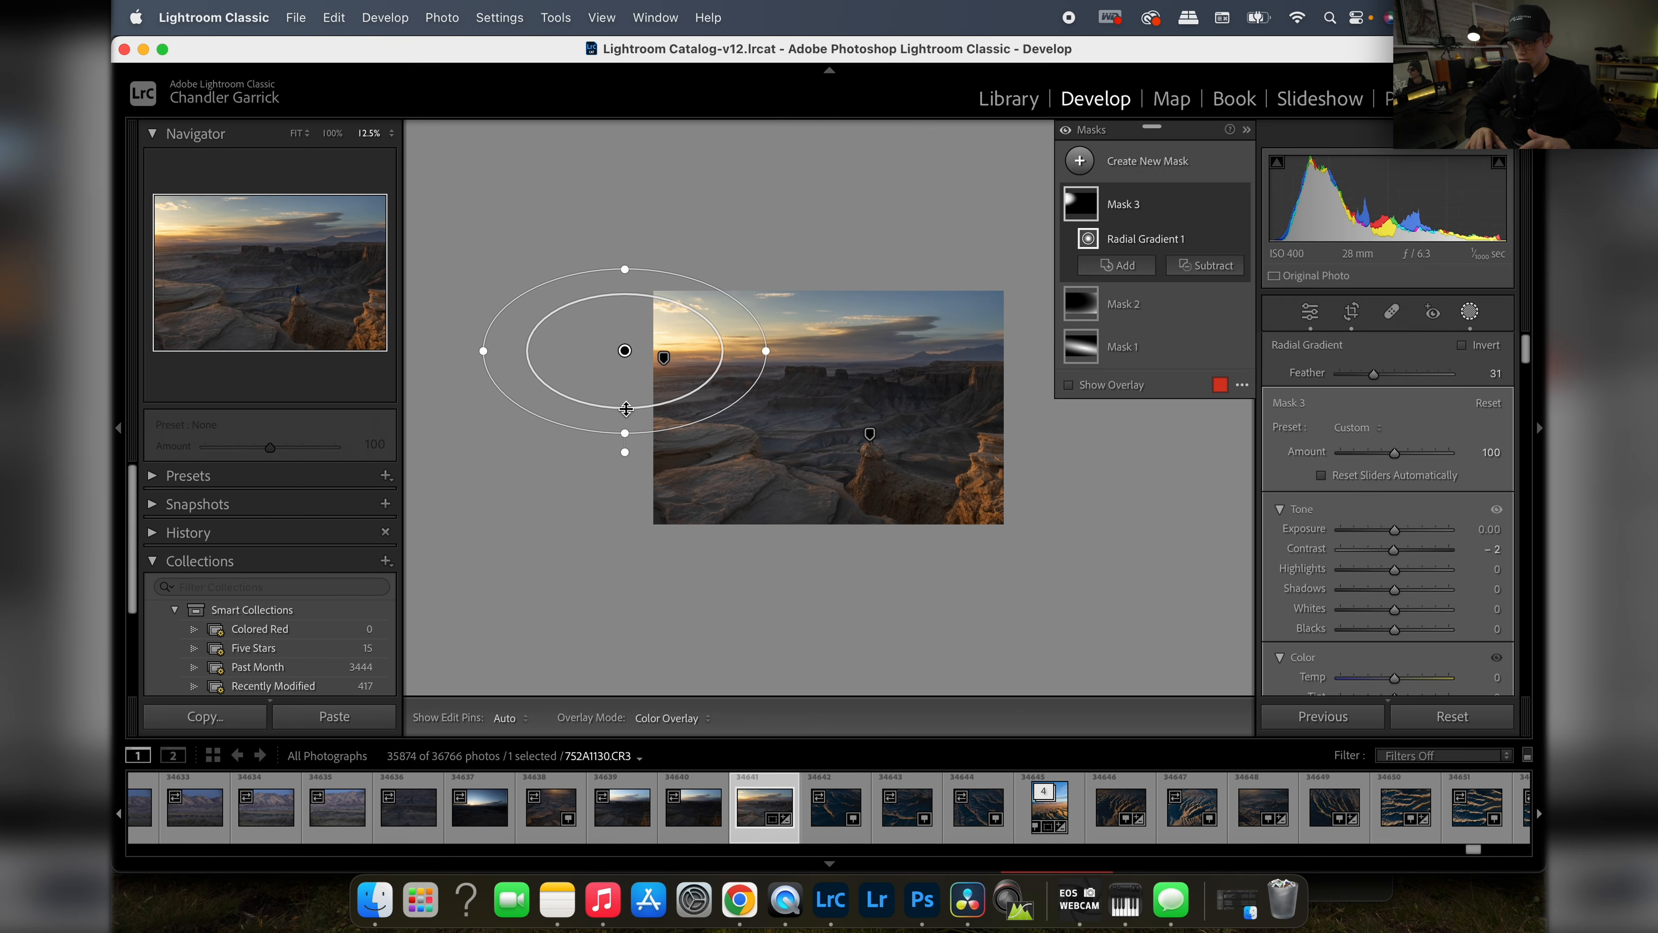
{"action": "left_click_drag", "start_coordinate": [626, 409], "coordinate": [634, 351]}
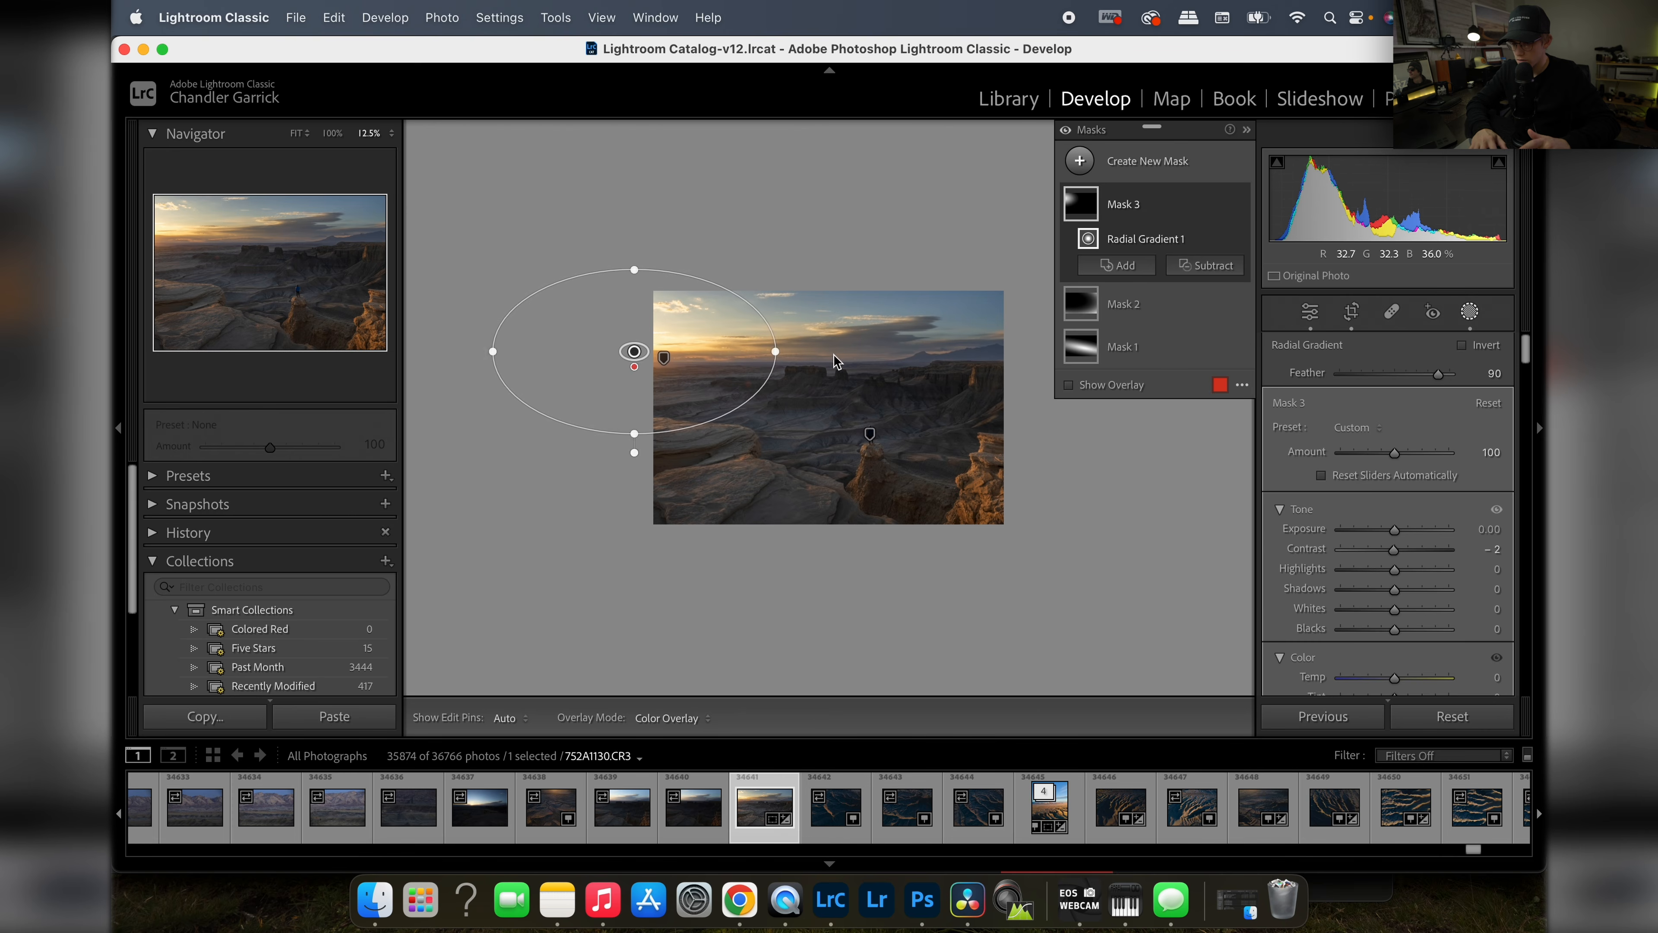
{"action": "left_click_drag", "start_coordinate": [775, 352], "coordinate": [872, 352]}
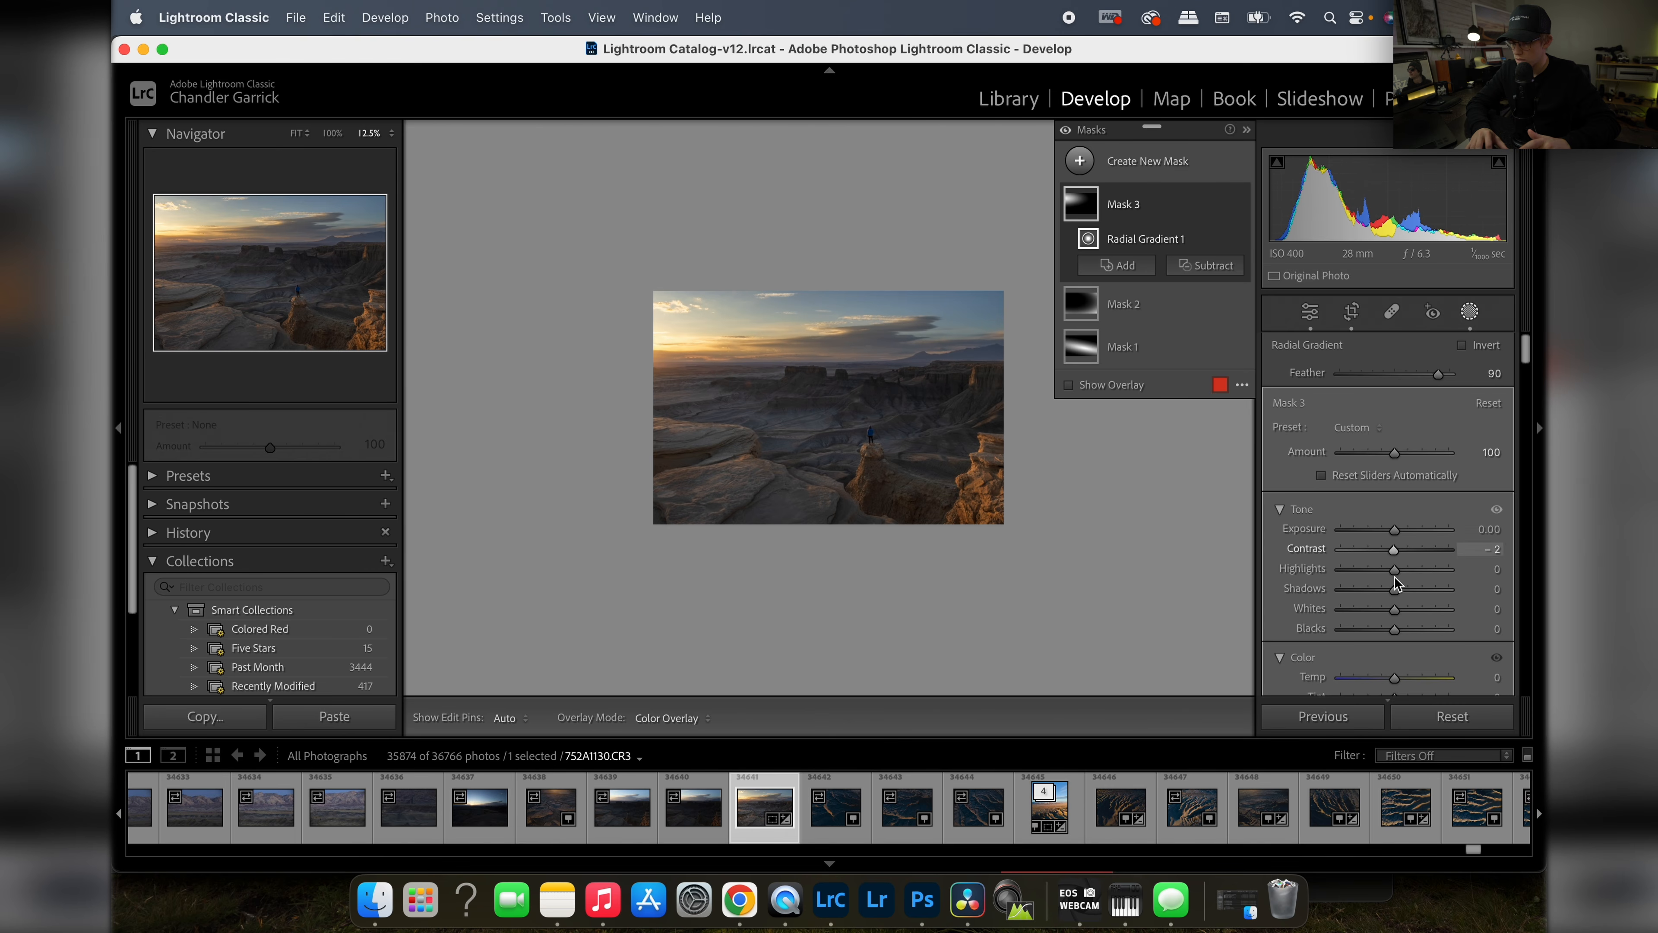
Step: Lift and warm the light inside Mask 3 with Exposure 0.18, Whites 1, Blacks 24 and Temp 7
{"action": "scroll", "coordinate": [1402, 587], "scroll_direction": "down", "scroll_amount": 3}
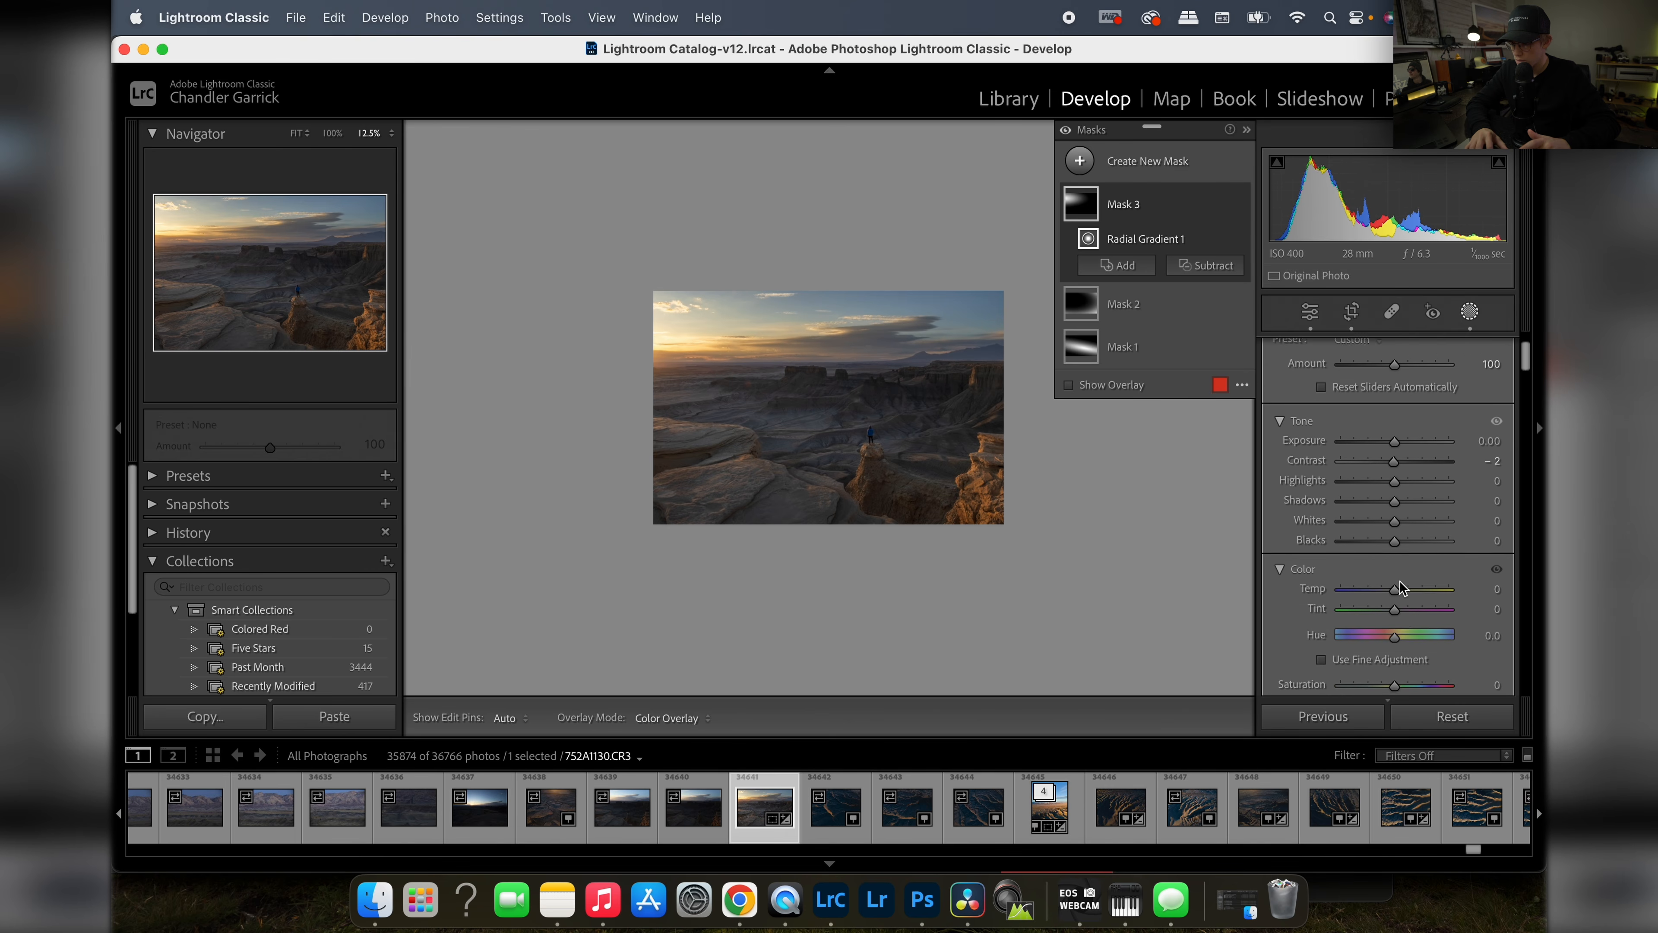
{"action": "left_click_drag", "start_coordinate": [1394, 533], "coordinate": [1406, 536]}
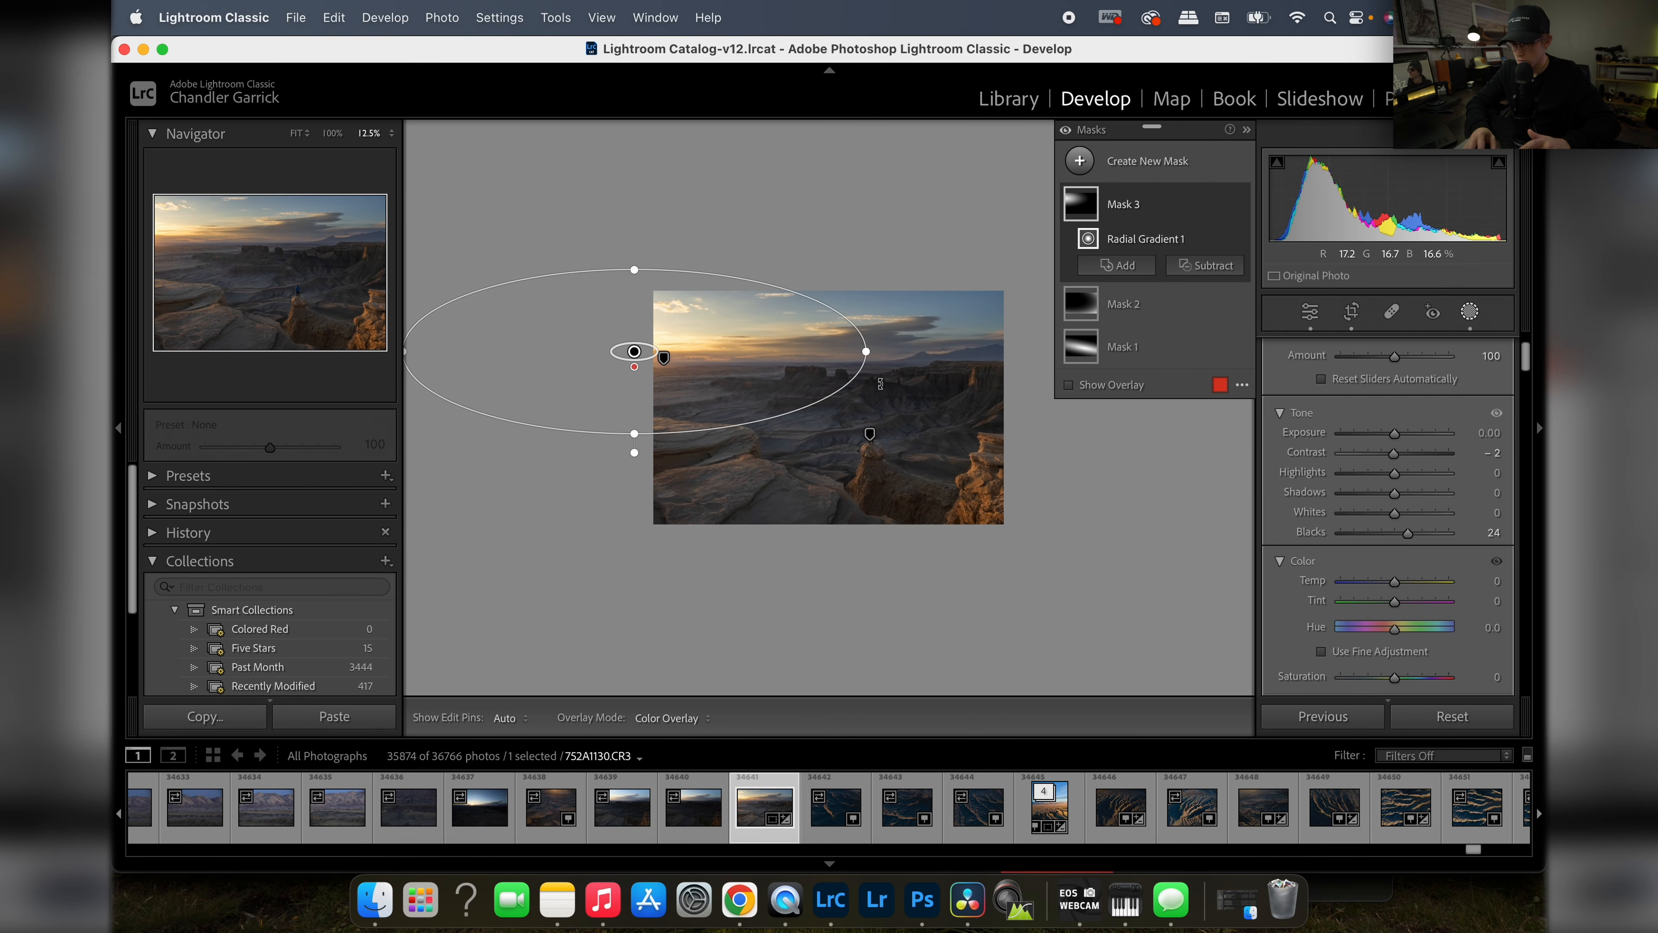
{"action": "key", "text": "super+equal"}
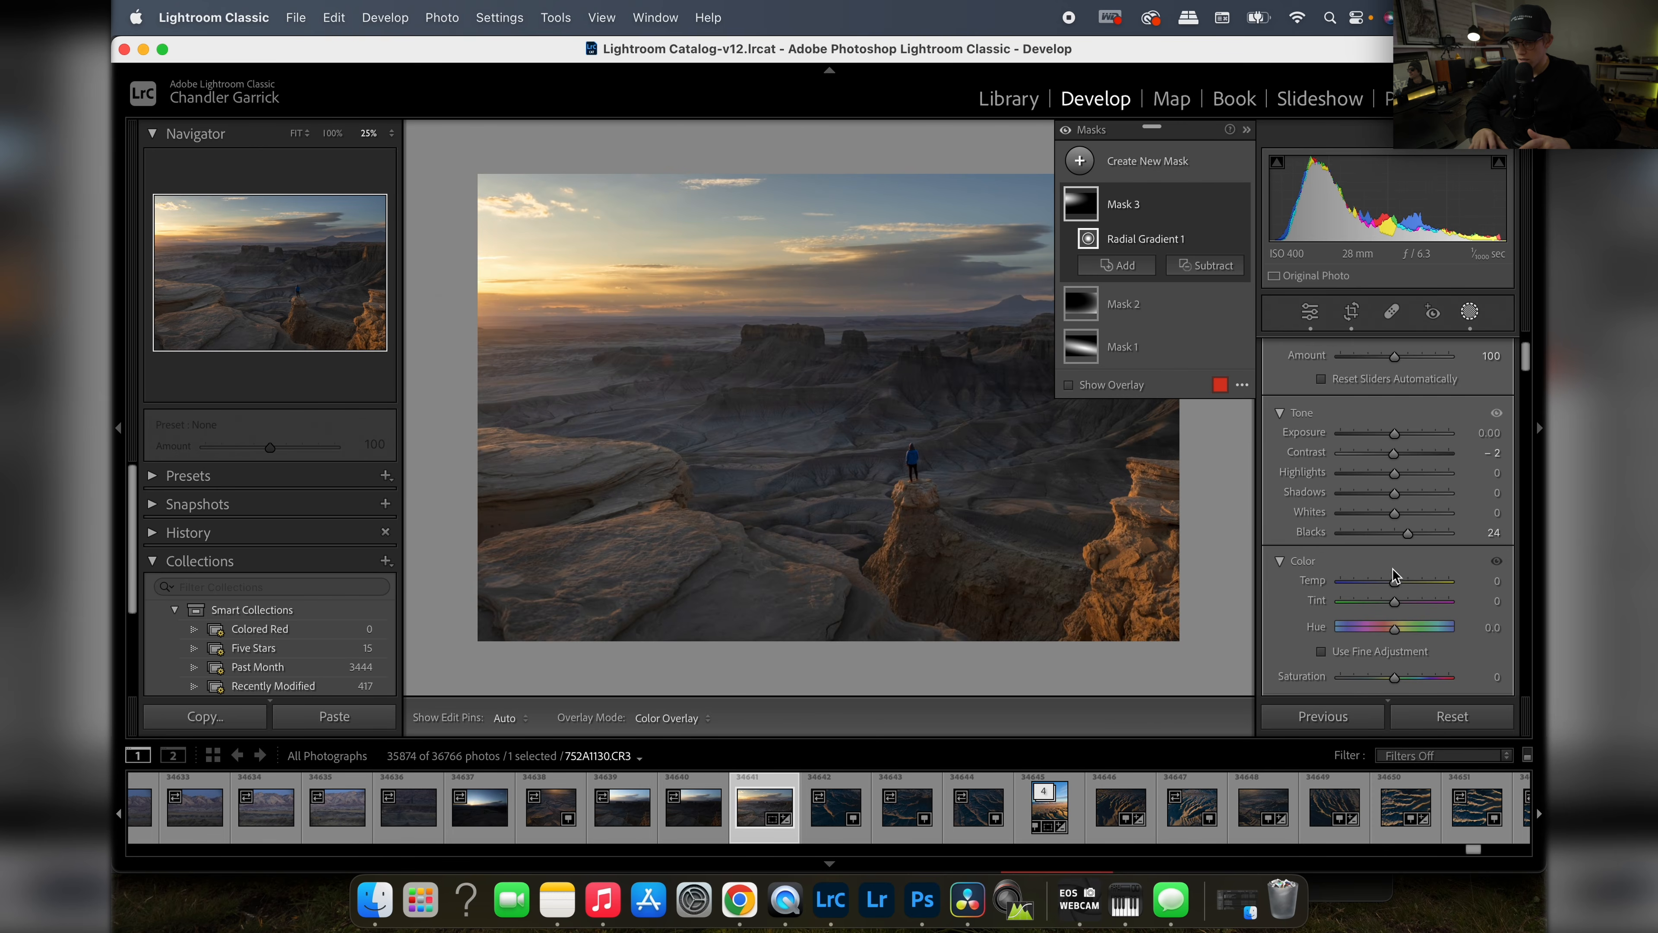
{"action": "left_click", "coordinate": [118, 428]}
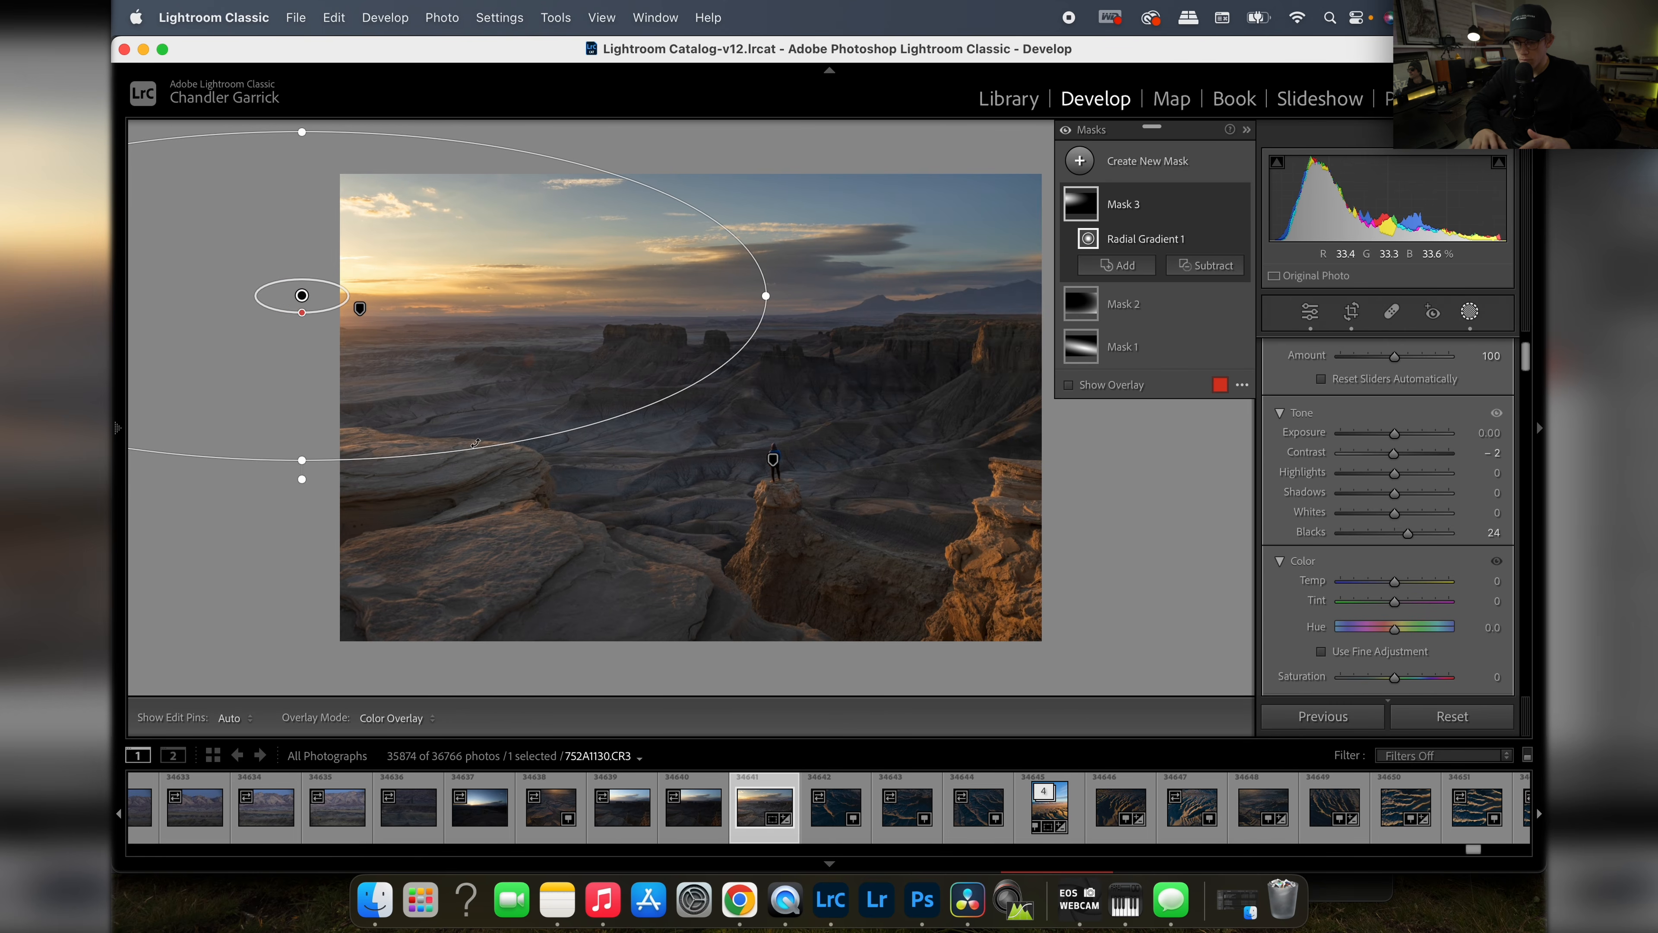
{"action": "scroll", "coordinate": [1389, 652], "scroll_direction": "down", "scroll_amount": 1}
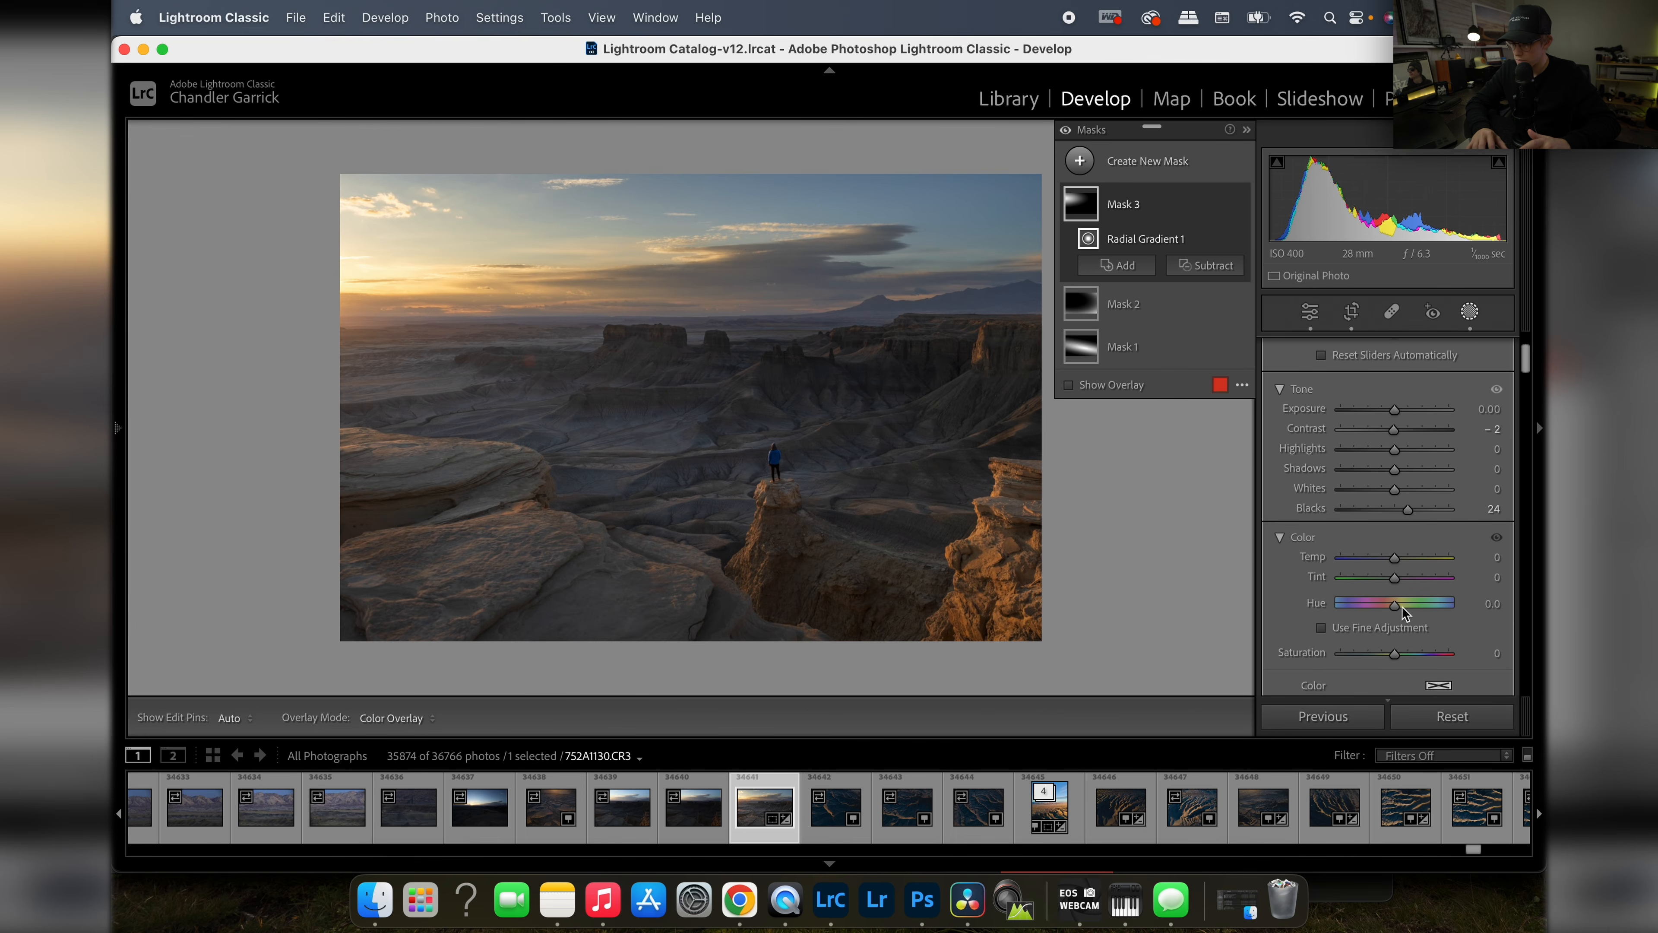
{"action": "left_click_drag", "start_coordinate": [1396, 559], "coordinate": [1400, 561]}
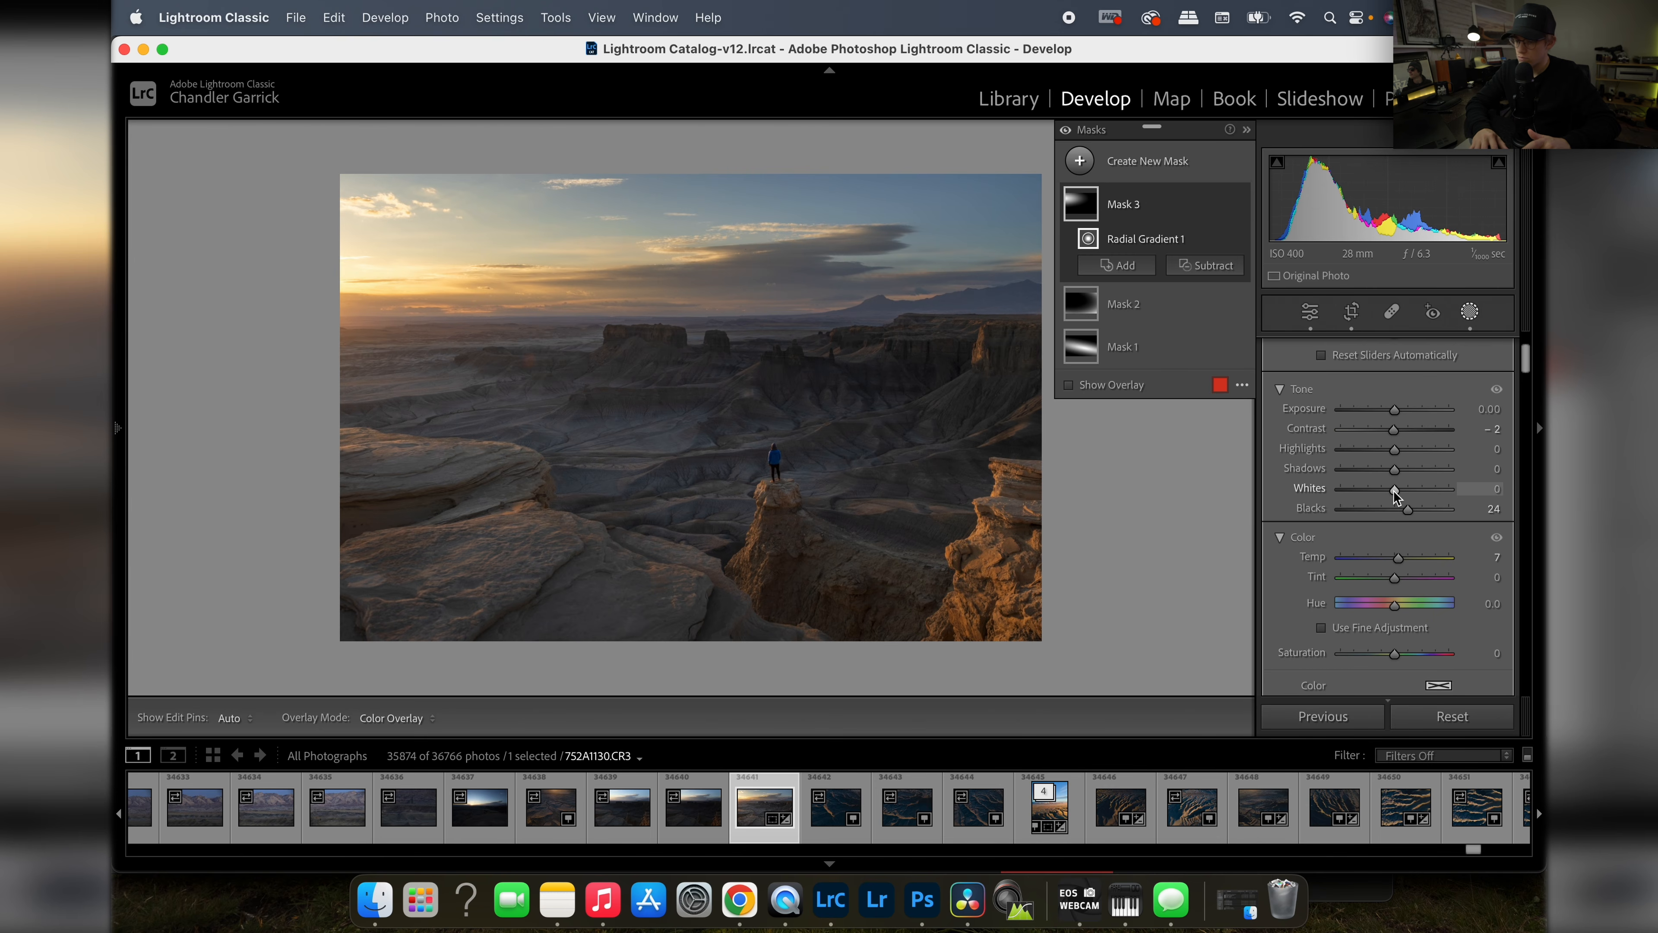
{"action": "left_click_drag", "start_coordinate": [1396, 497], "coordinate": [1394, 495]}
{"action": "left_click_drag", "start_coordinate": [1396, 409], "coordinate": [1397, 411]}
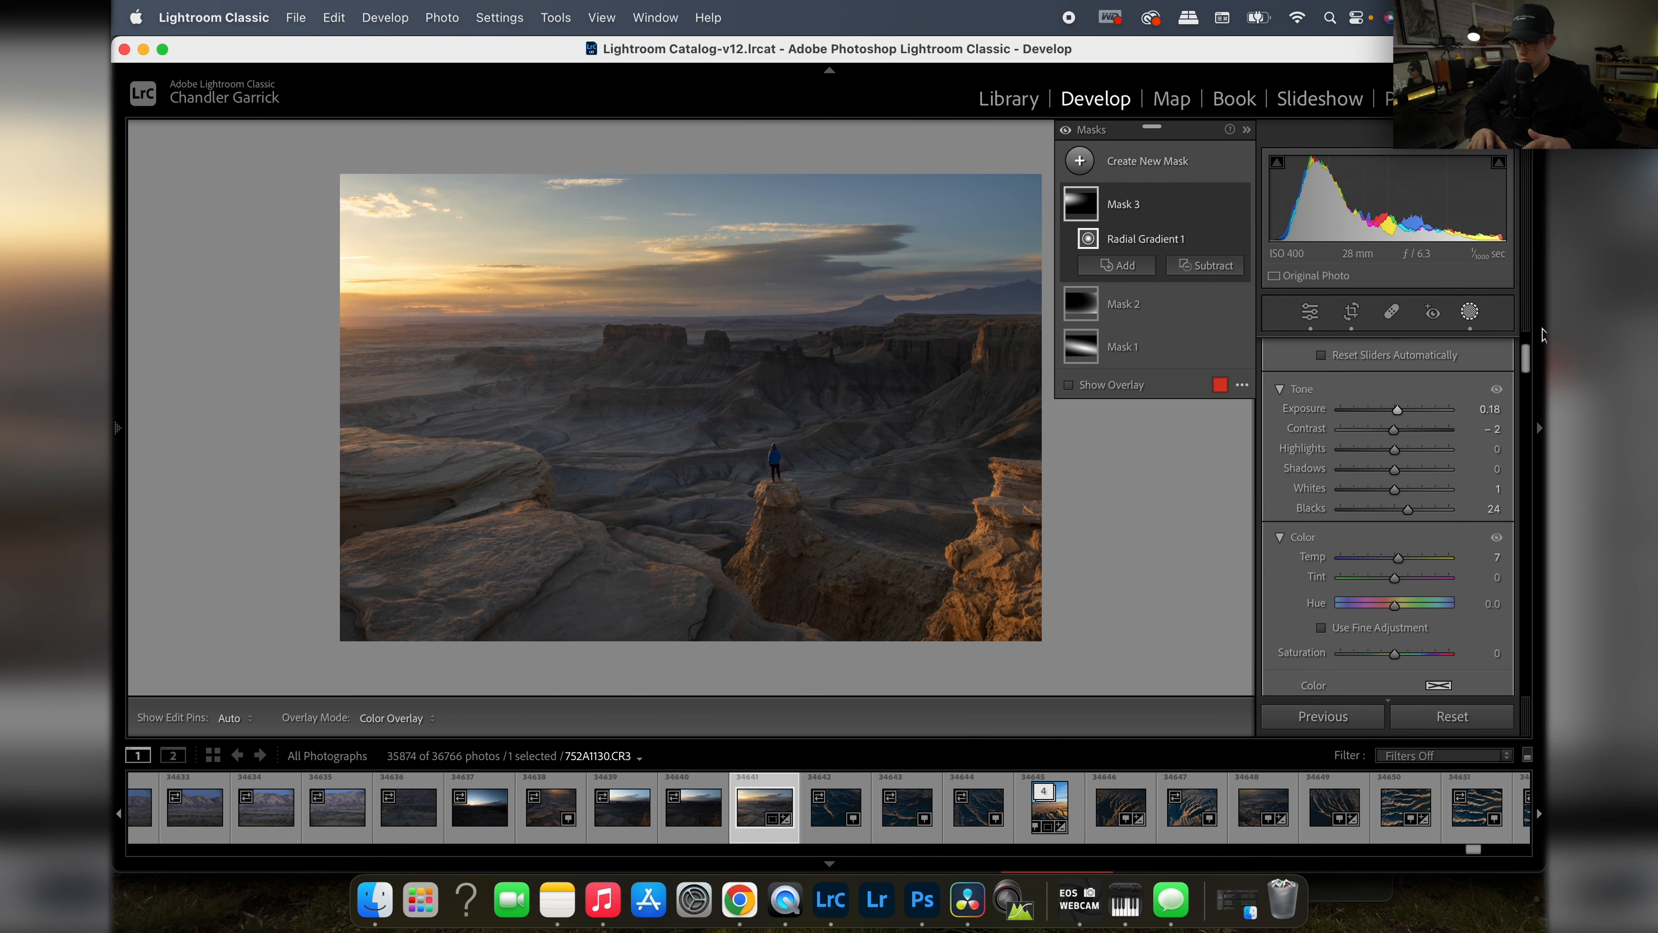
{"action": "left_click", "coordinate": [1469, 312]}
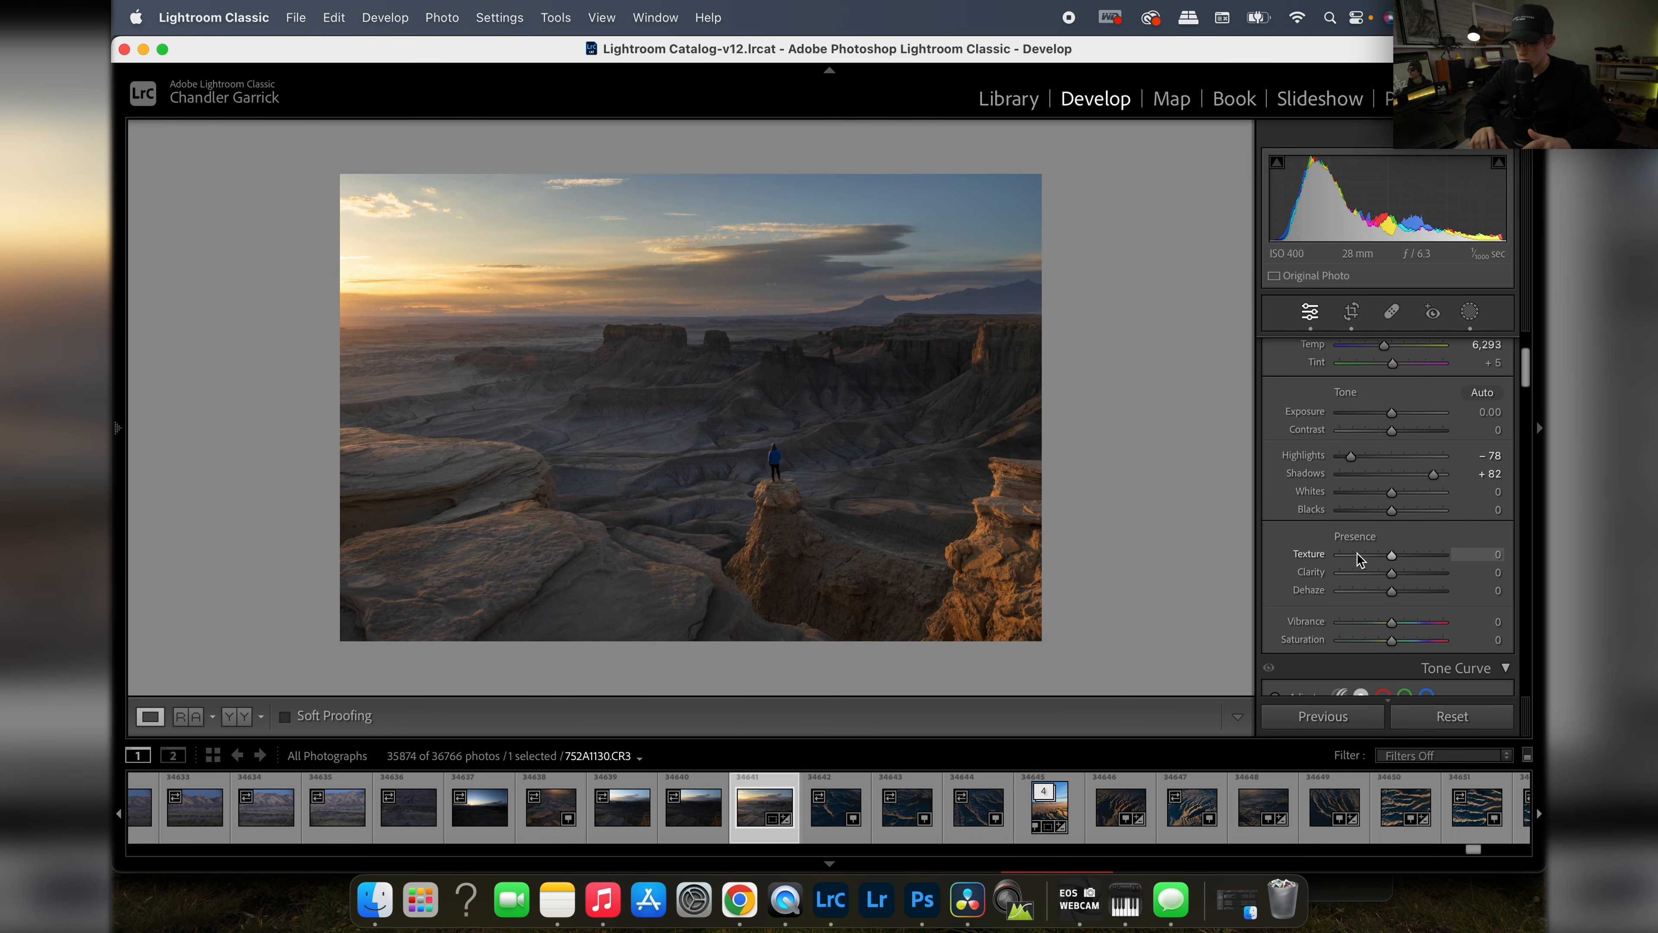
{"action": "left_click", "coordinate": [730, 535]}
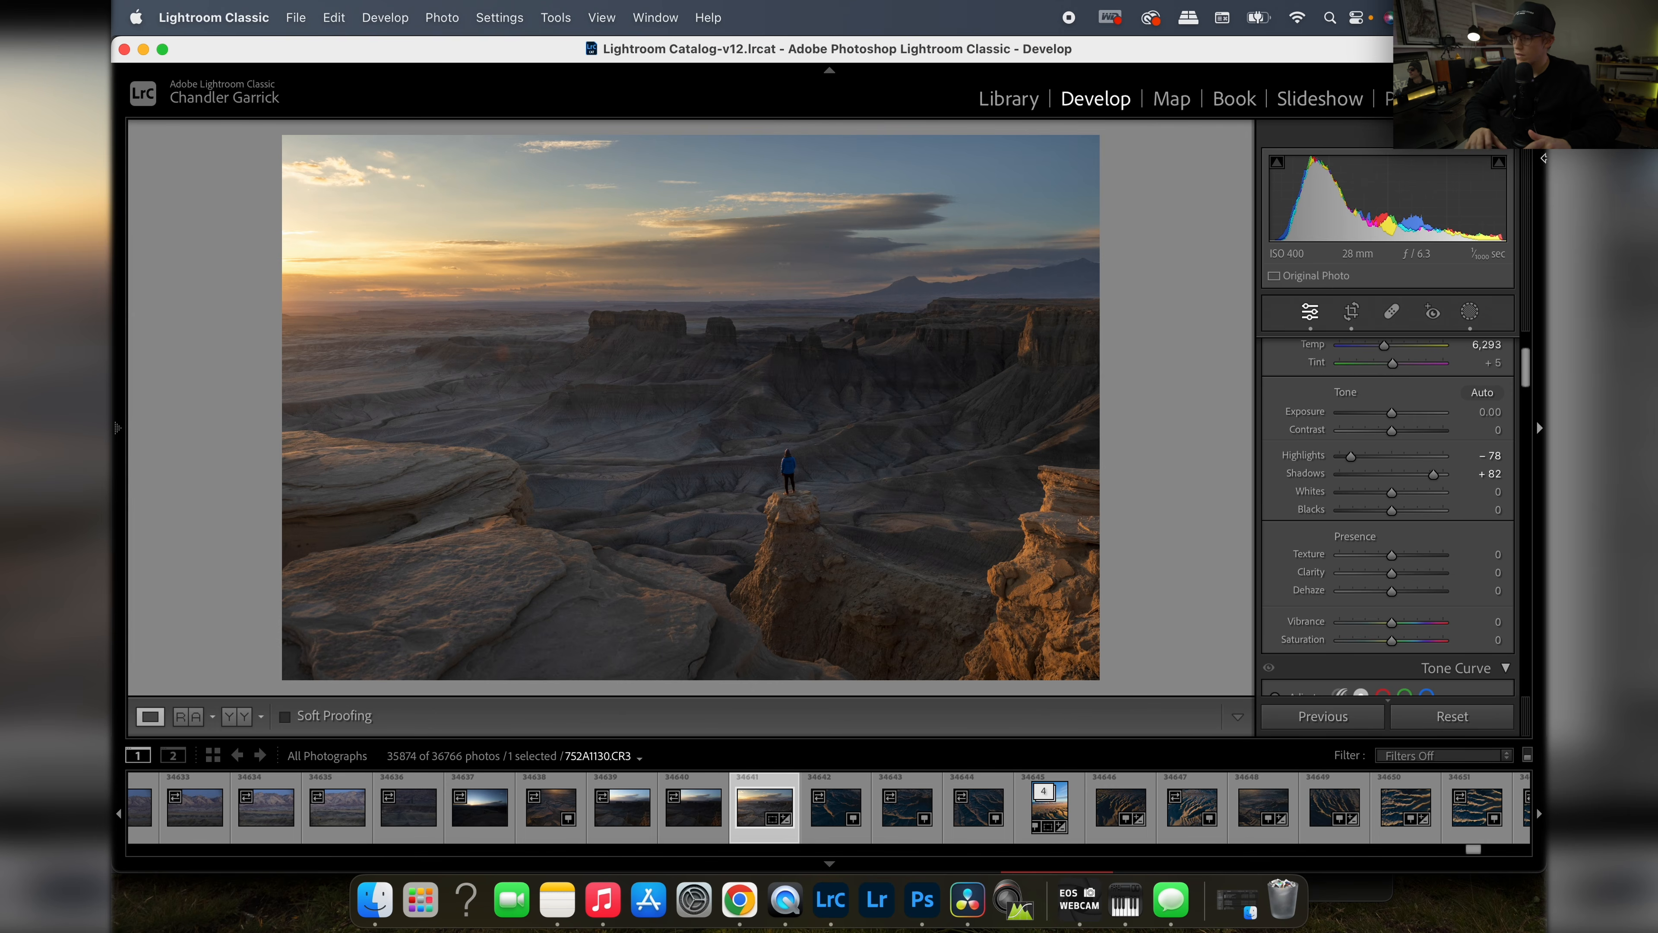
Step: Add a slightly tilted linear gradient mask over the sky, fading from the photo's top edge down towards the horizon
{"action": "left_click", "coordinate": [1469, 312]}
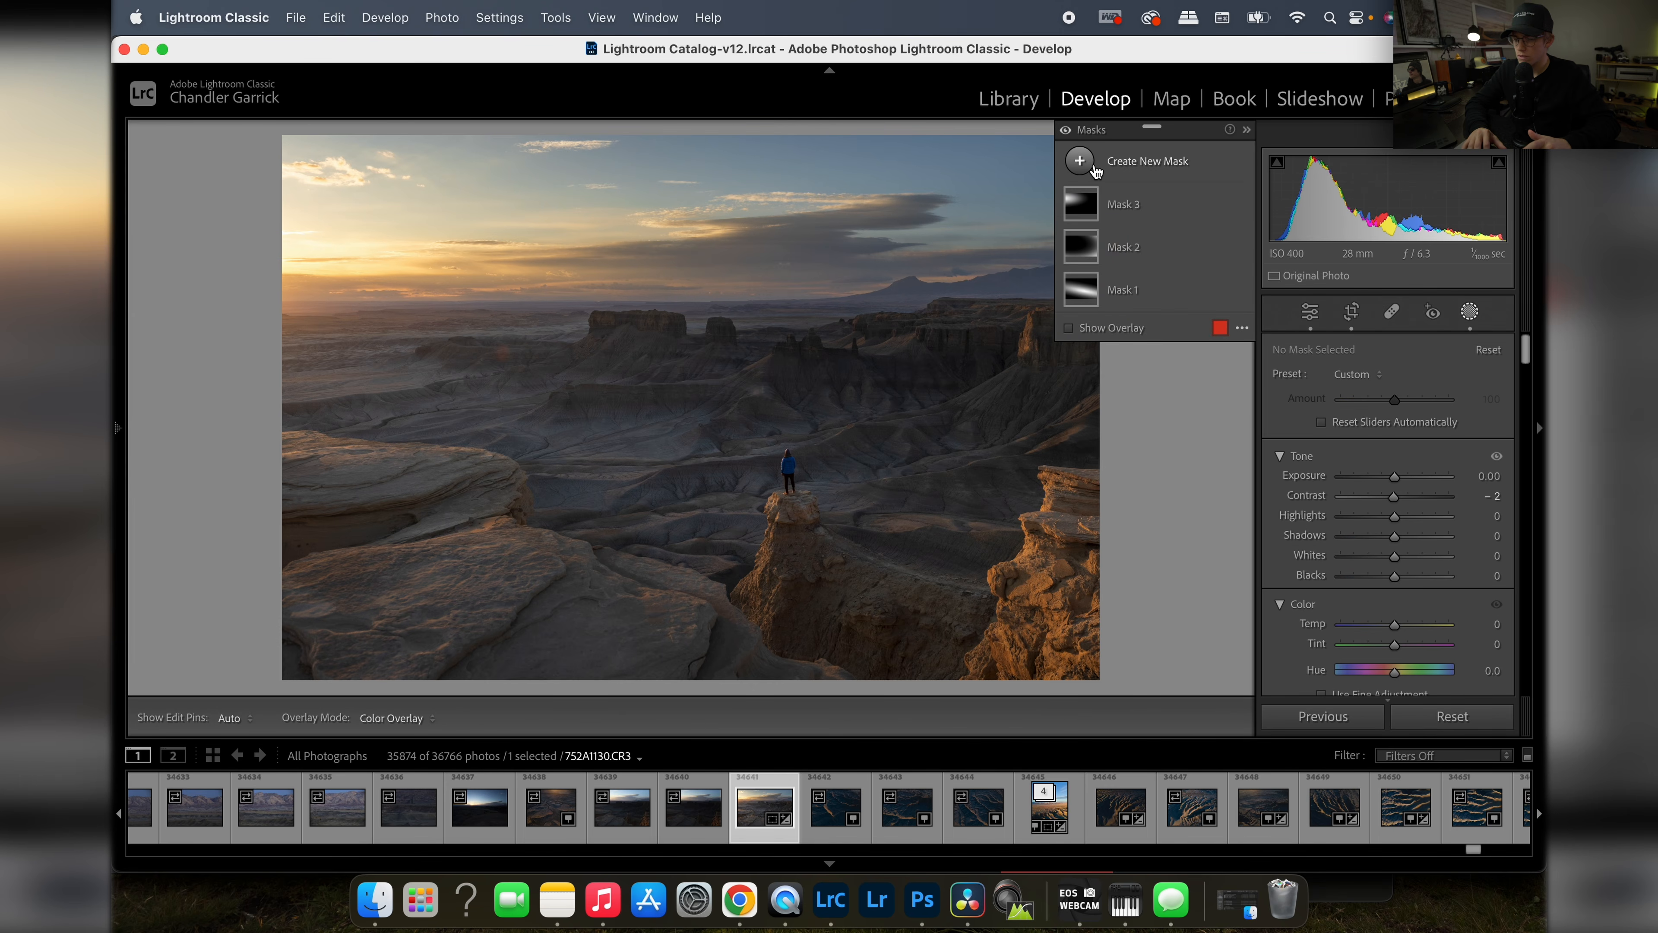
{"action": "left_click", "coordinate": [1080, 160]}
{"action": "left_click", "coordinate": [1169, 362]}
{"action": "left_click_drag", "start_coordinate": [824, 137], "coordinate": [802, 314]}
{"action": "left_click_drag", "start_coordinate": [811, 222], "coordinate": [793, 209]}
{"action": "left_click_drag", "start_coordinate": [916, 224], "coordinate": [907, 210]}
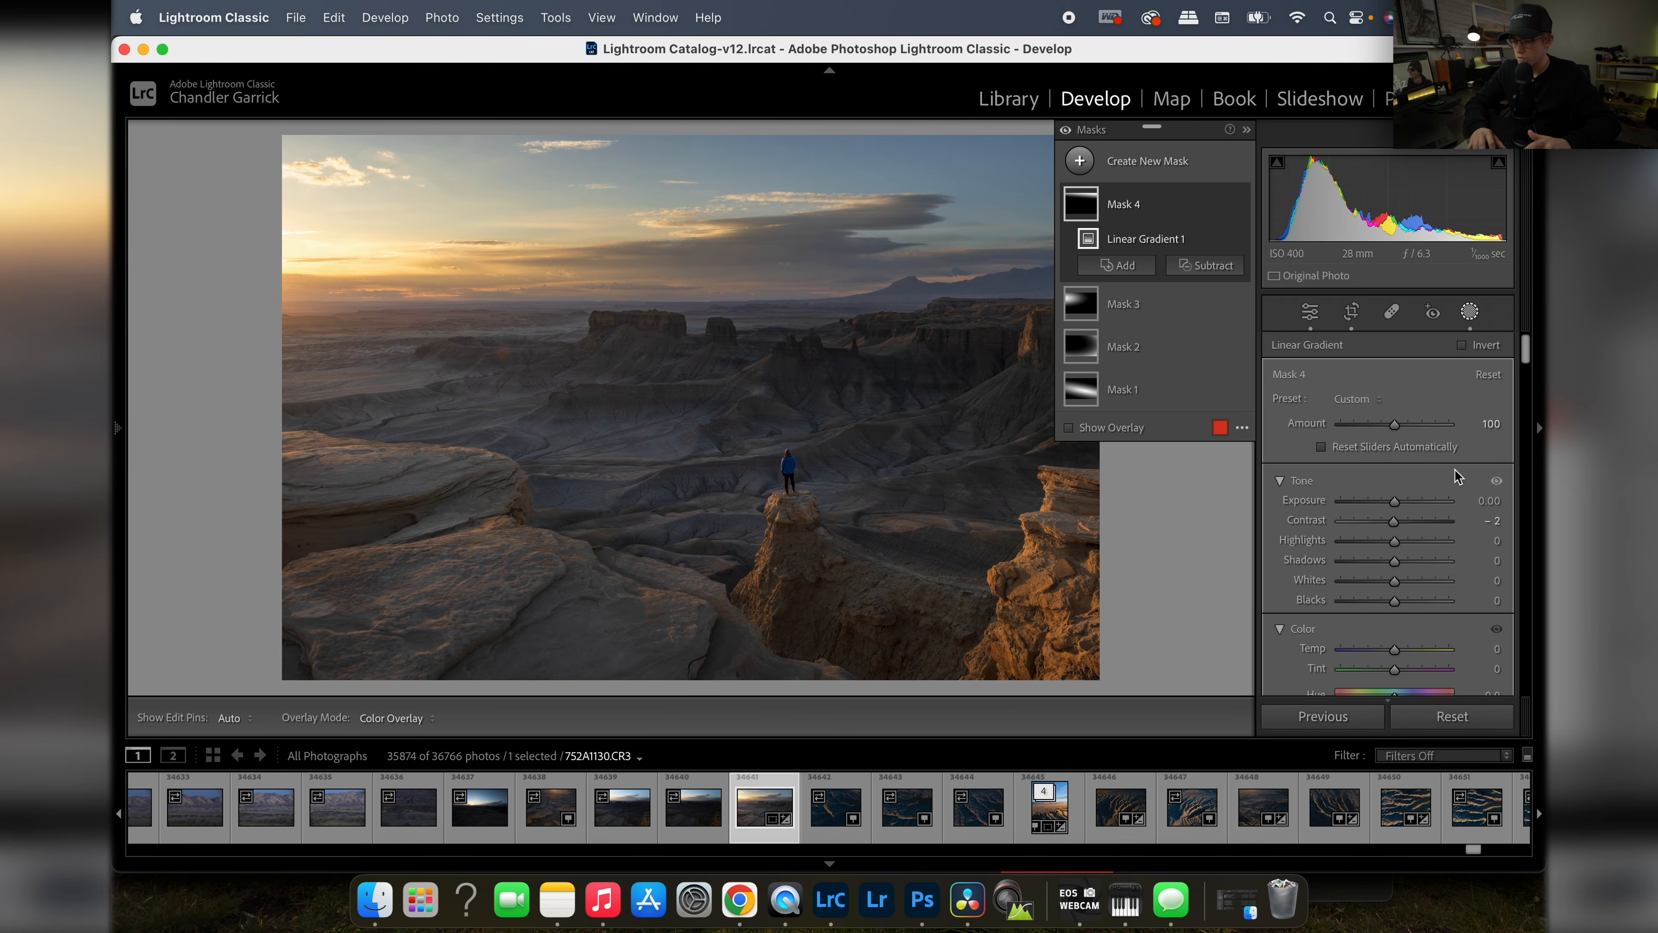
Step: Set Mask 4's Blacks to −33, close masking and check the photo
{"action": "left_click_drag", "start_coordinate": [1399, 603], "coordinate": [1380, 603]}
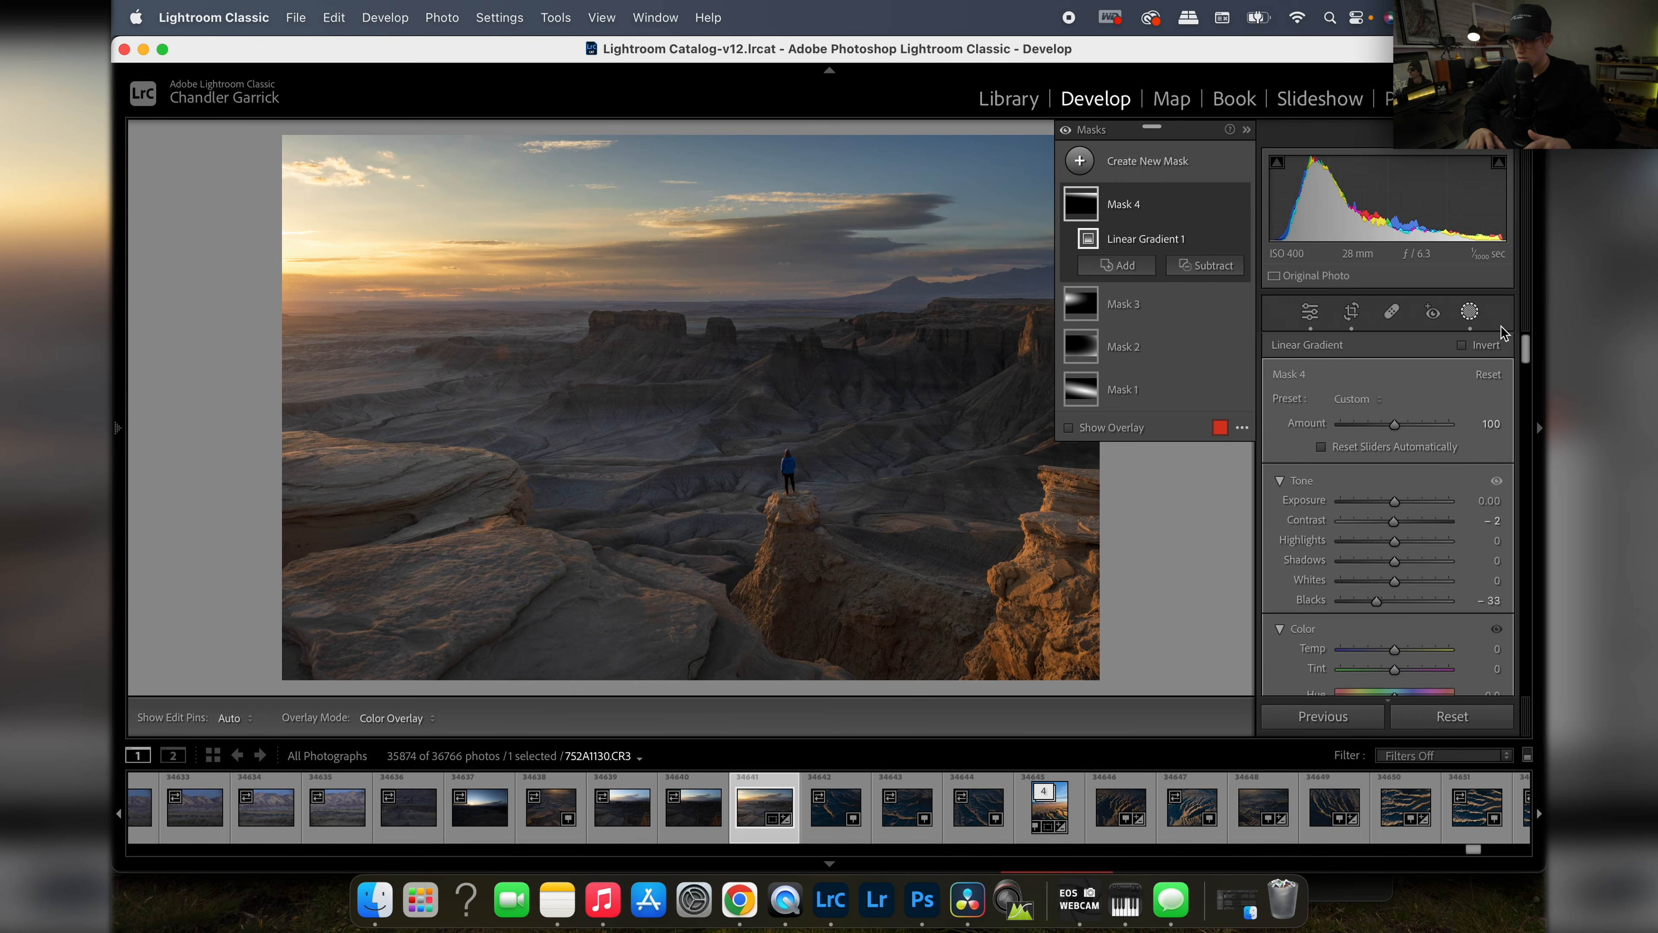
{"action": "left_click", "coordinate": [1471, 313]}
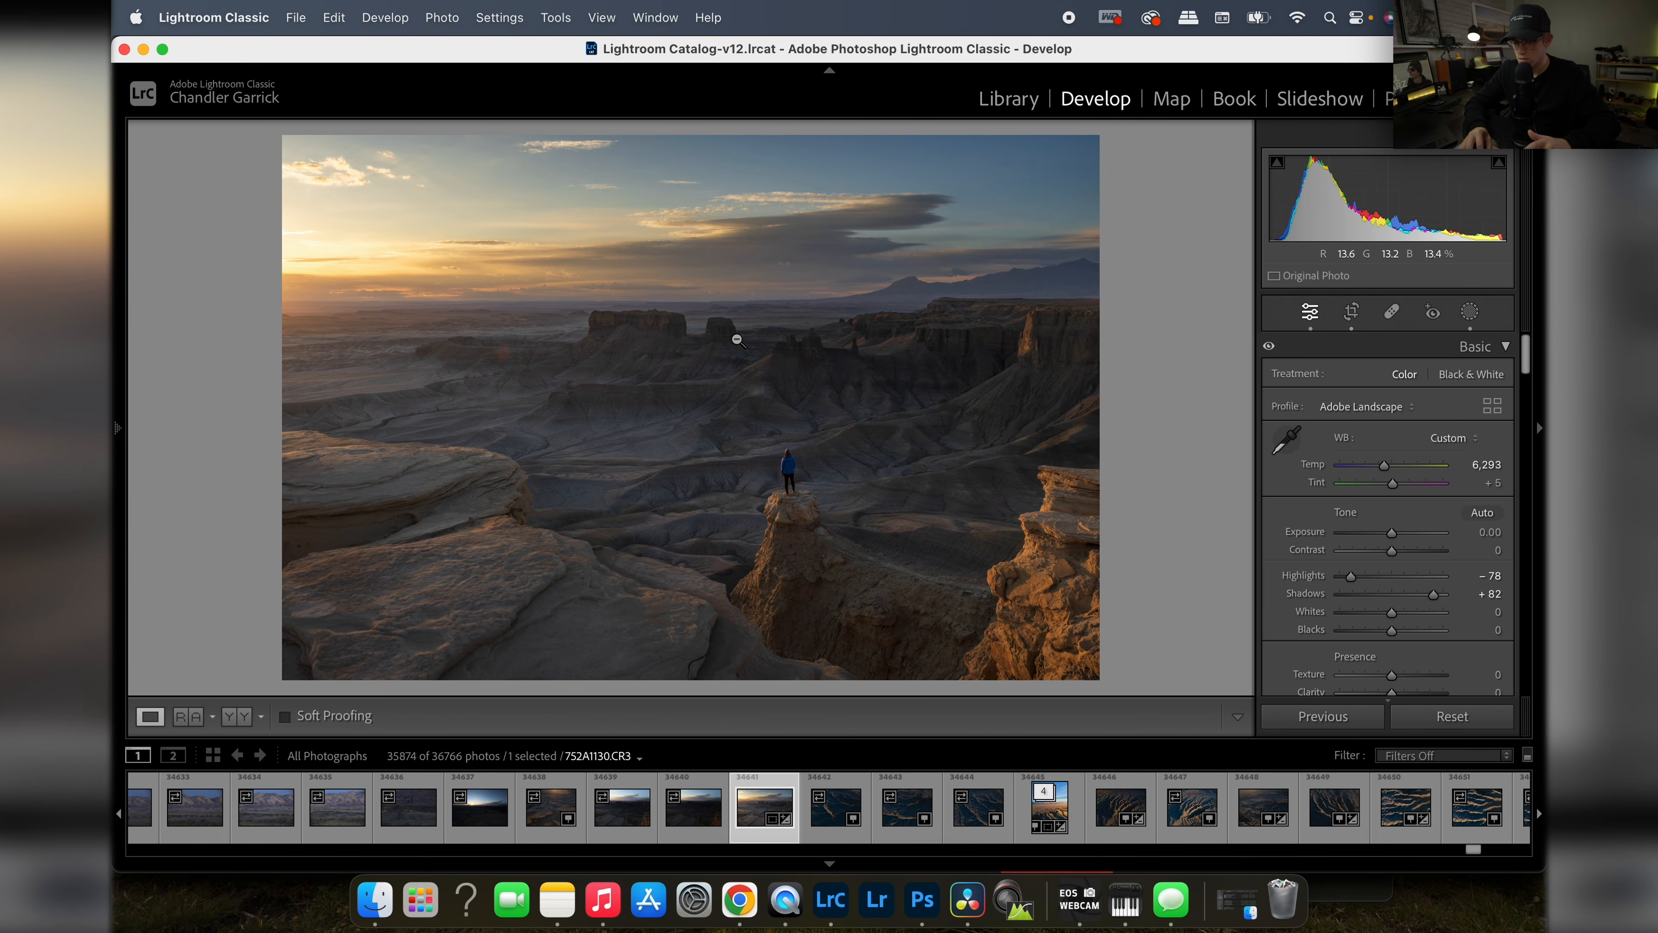
{"action": "left_click", "coordinate": [738, 340]}
{"action": "left_click", "coordinate": [736, 340]}
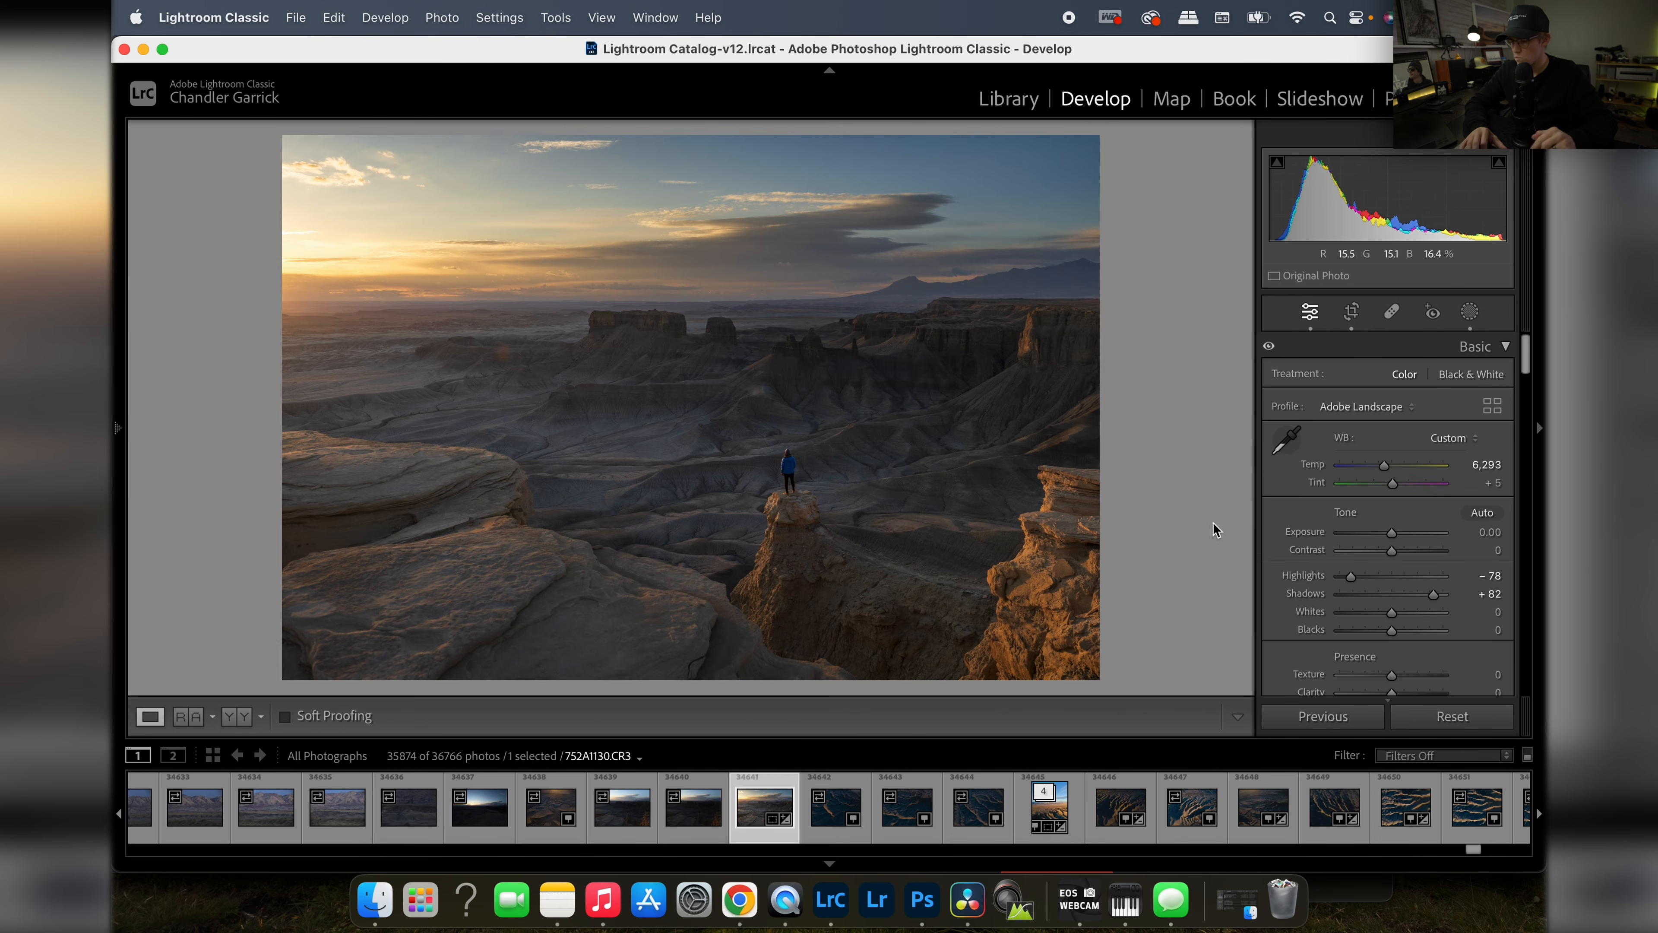
Step: Adjust the Blue saturation in the HSL settings and set the Blue luminance to −21
{"action": "scroll", "coordinate": [1332, 458], "scroll_direction": "down", "scroll_amount": 10}
{"action": "scroll", "coordinate": [1333, 622], "scroll_direction": "down", "scroll_amount": 4}
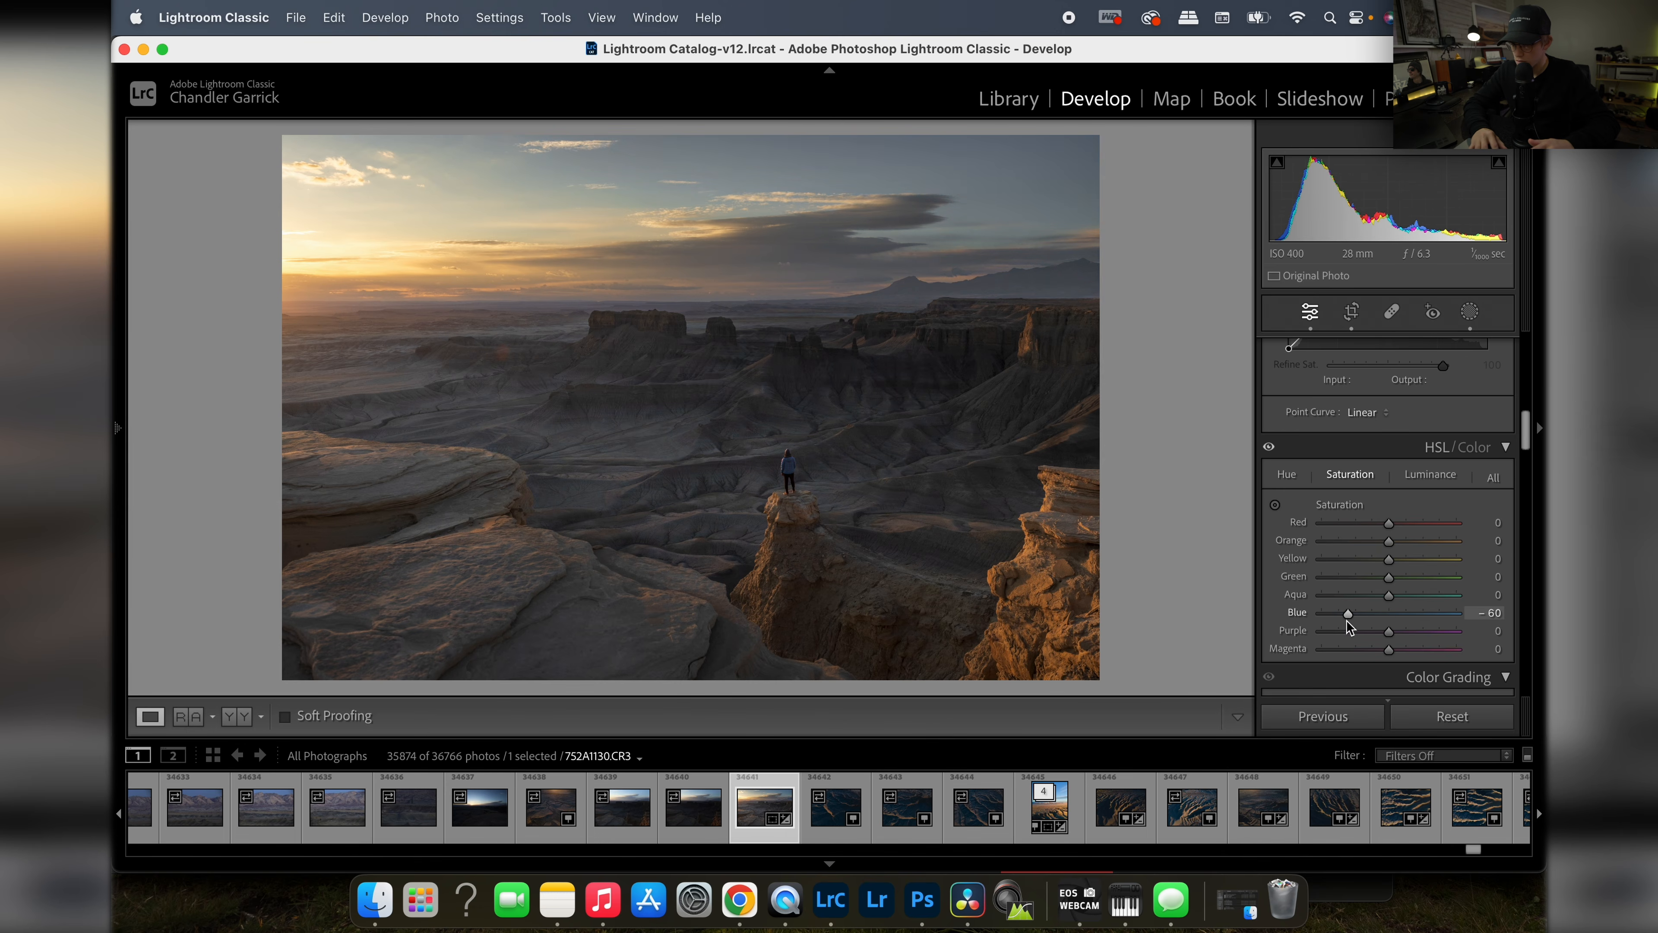
{"action": "mouse_move", "coordinate": [1346, 620]}
{"action": "left_mouse_down"}
{"action": "mouse_move", "coordinate": [1409, 626]}
{"action": "mouse_move", "coordinate": [1351, 616]}
{"action": "mouse_move", "coordinate": [1374, 616]}
{"action": "left_mouse_up"}
{"action": "left_click", "coordinate": [1430, 474]}
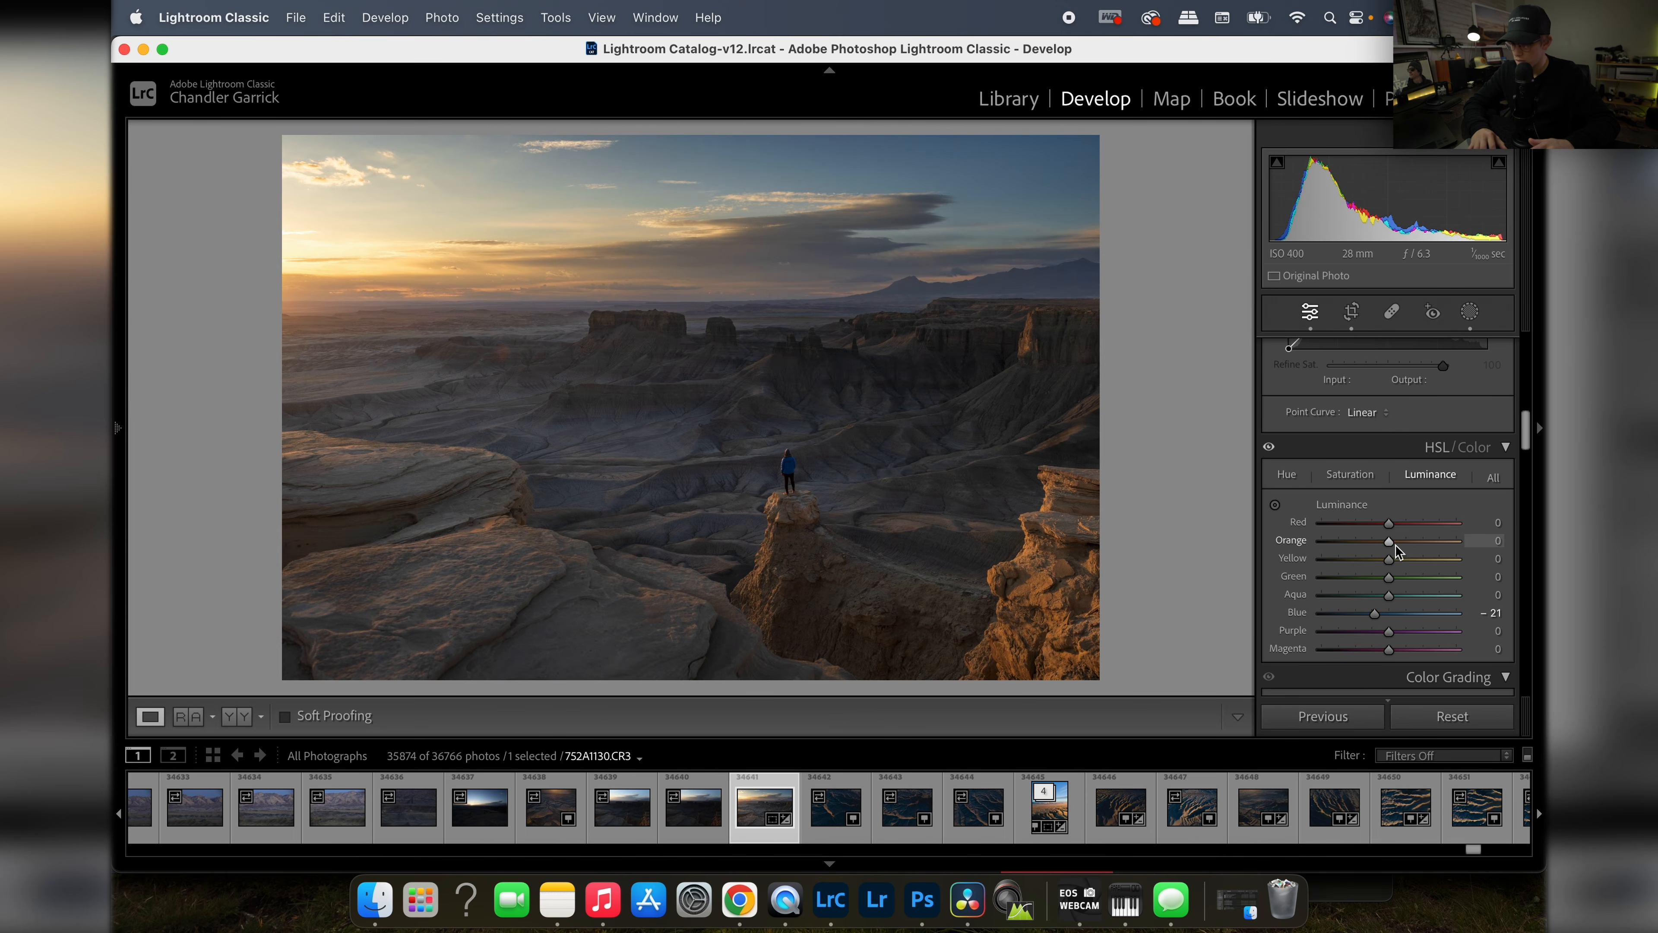
Step: Nudge the Orange luminance to +2, try a different Orange saturation in the HSL settings and reset it
{"action": "mouse_move", "coordinate": [1391, 540]}
{"action": "left_mouse_down"}
{"action": "mouse_move", "coordinate": [1372, 544]}
{"action": "mouse_move", "coordinate": [1393, 540]}
{"action": "left_mouse_up"}
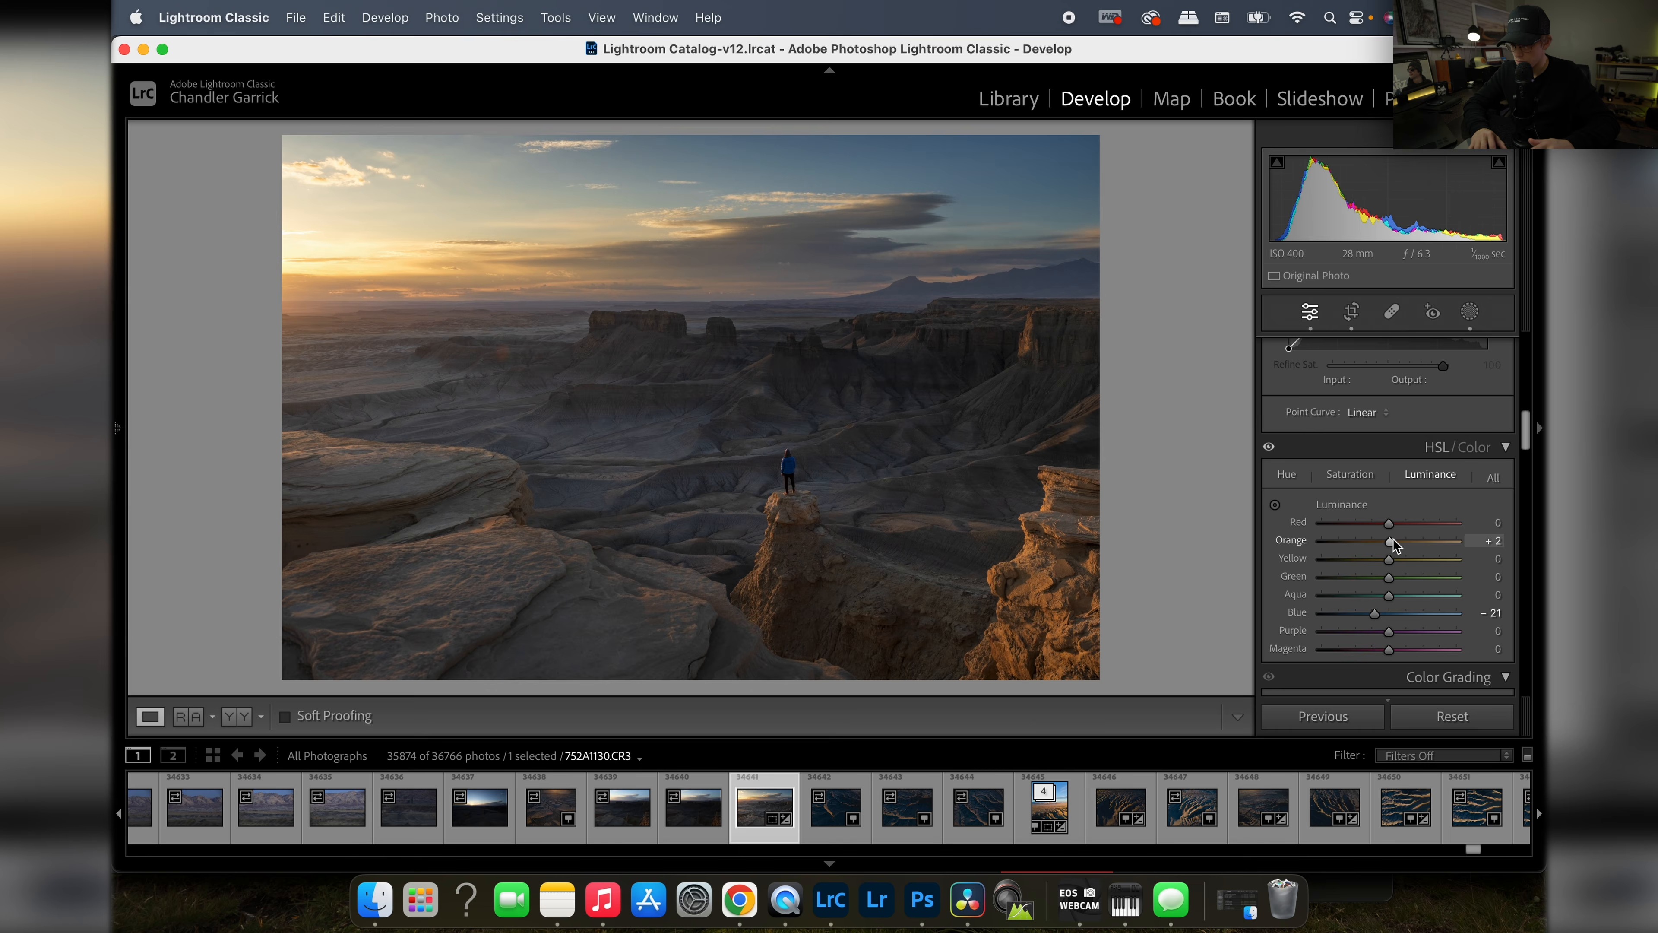
{"action": "left_click", "coordinate": [1349, 474]}
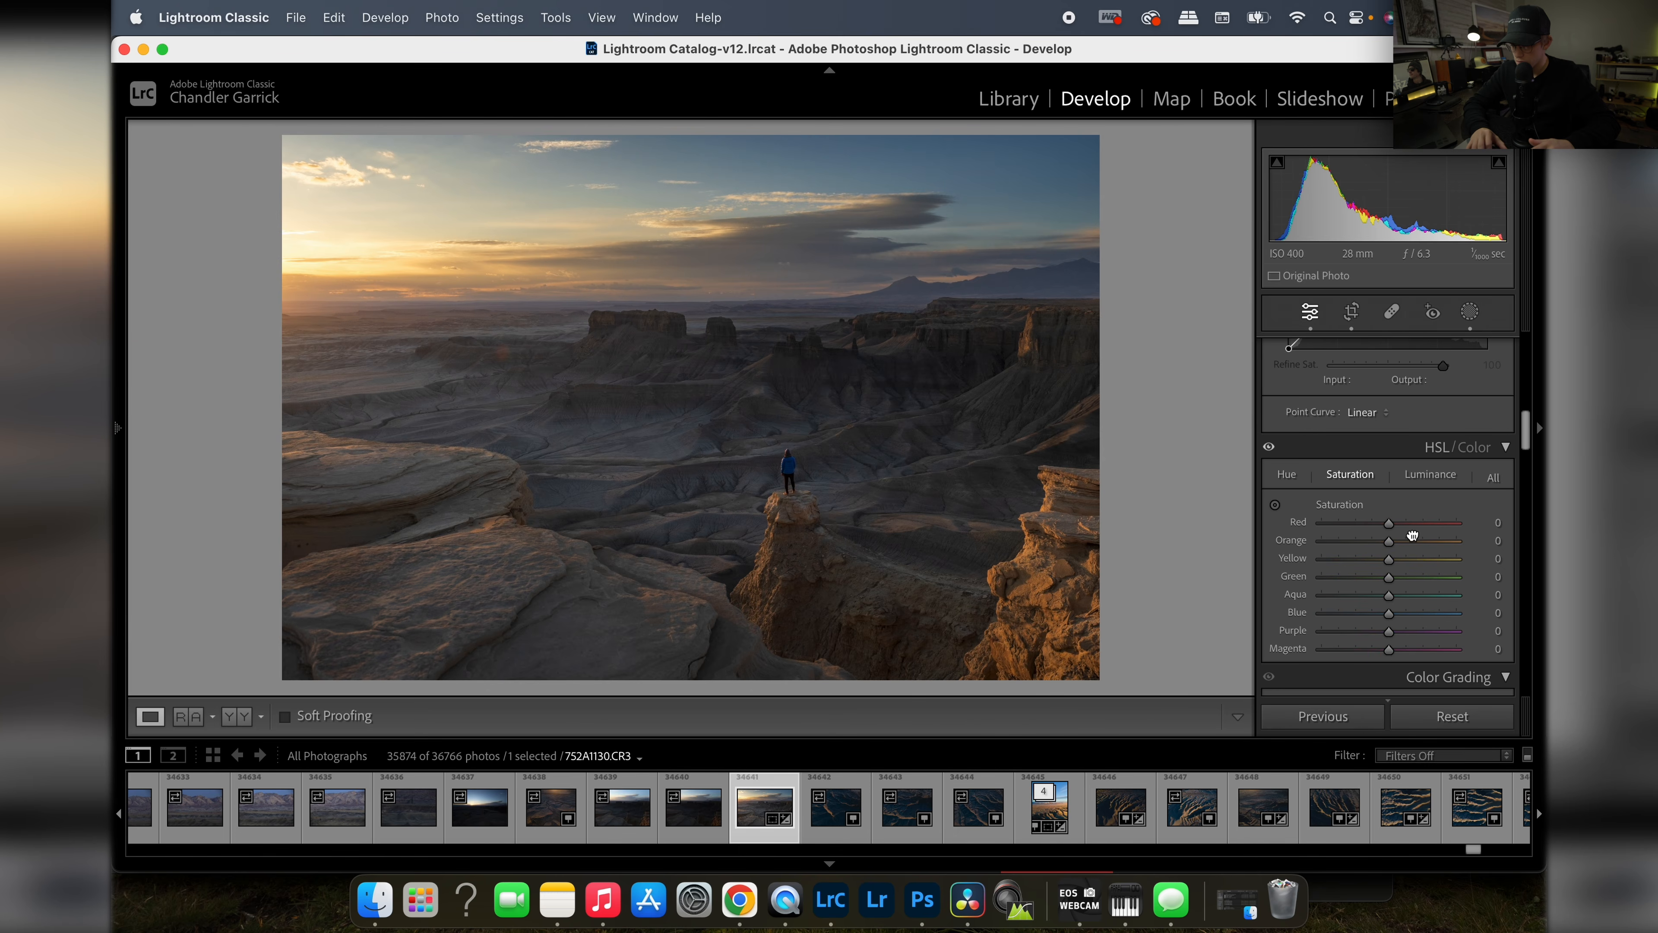
{"action": "scroll", "coordinate": [1447, 536], "scroll_direction": "up", "scroll_amount": 1}
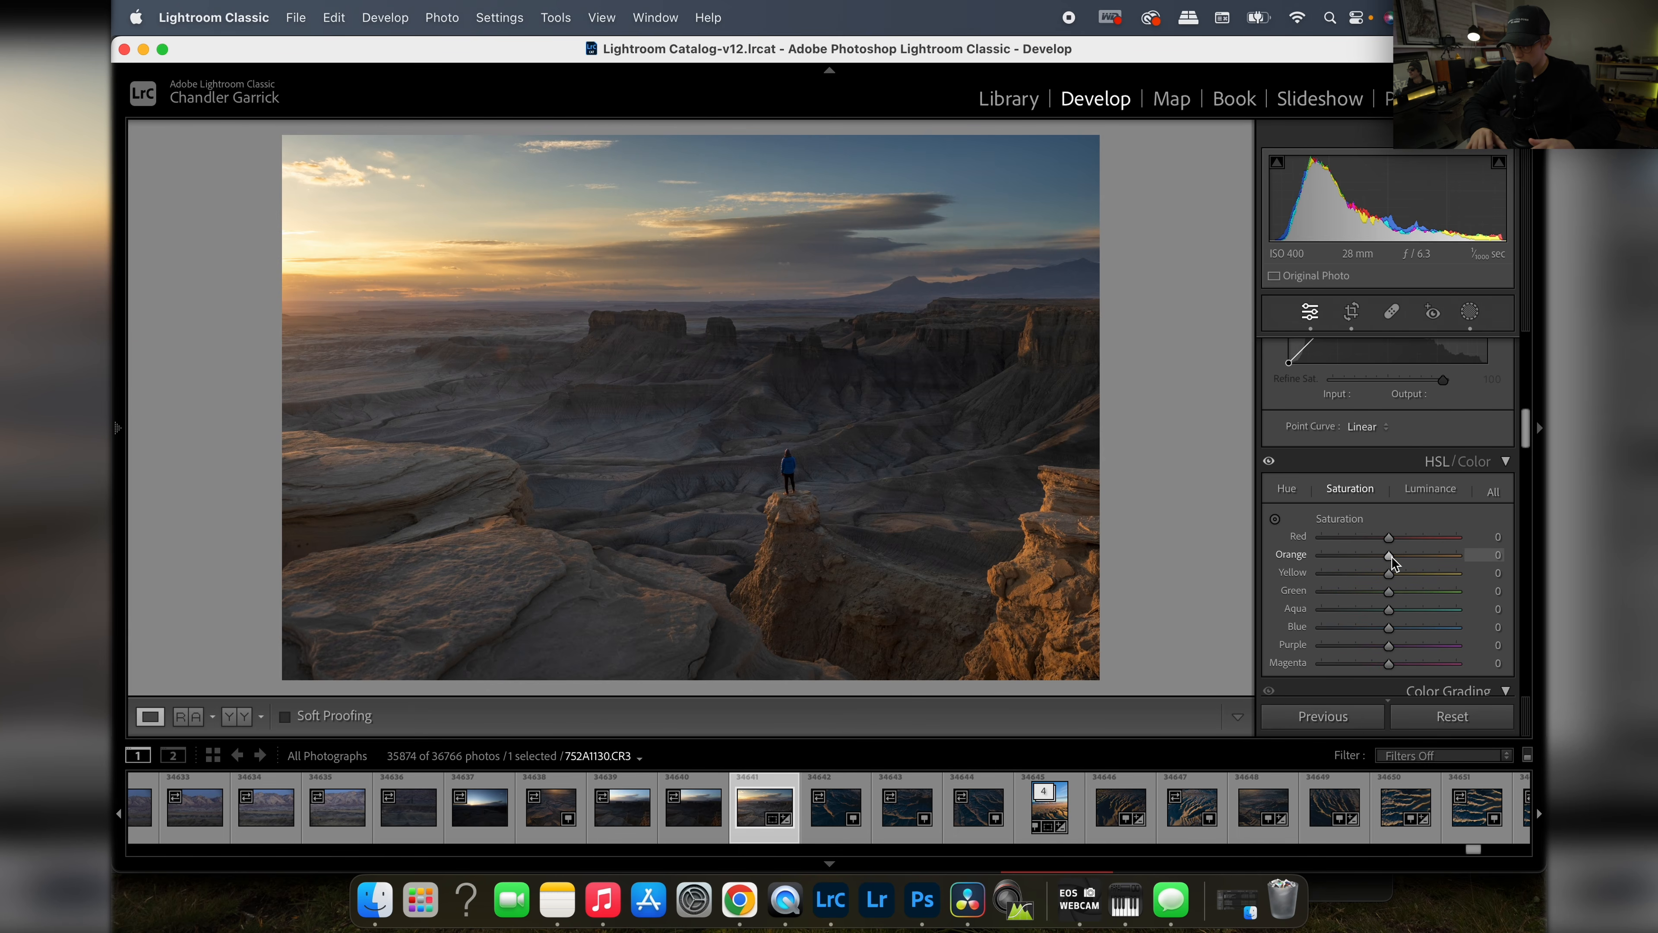
{"action": "left_click_drag", "start_coordinate": [1422, 556], "coordinate": [1371, 557]}
{"action": "double_click", "coordinate": [1403, 556]}
Step: Review the Color Grading, Tone Curve and Basic settings and compare the edited photo with its unedited version
{"action": "scroll", "coordinate": [1407, 604], "scroll_direction": "down", "scroll_amount": 5}
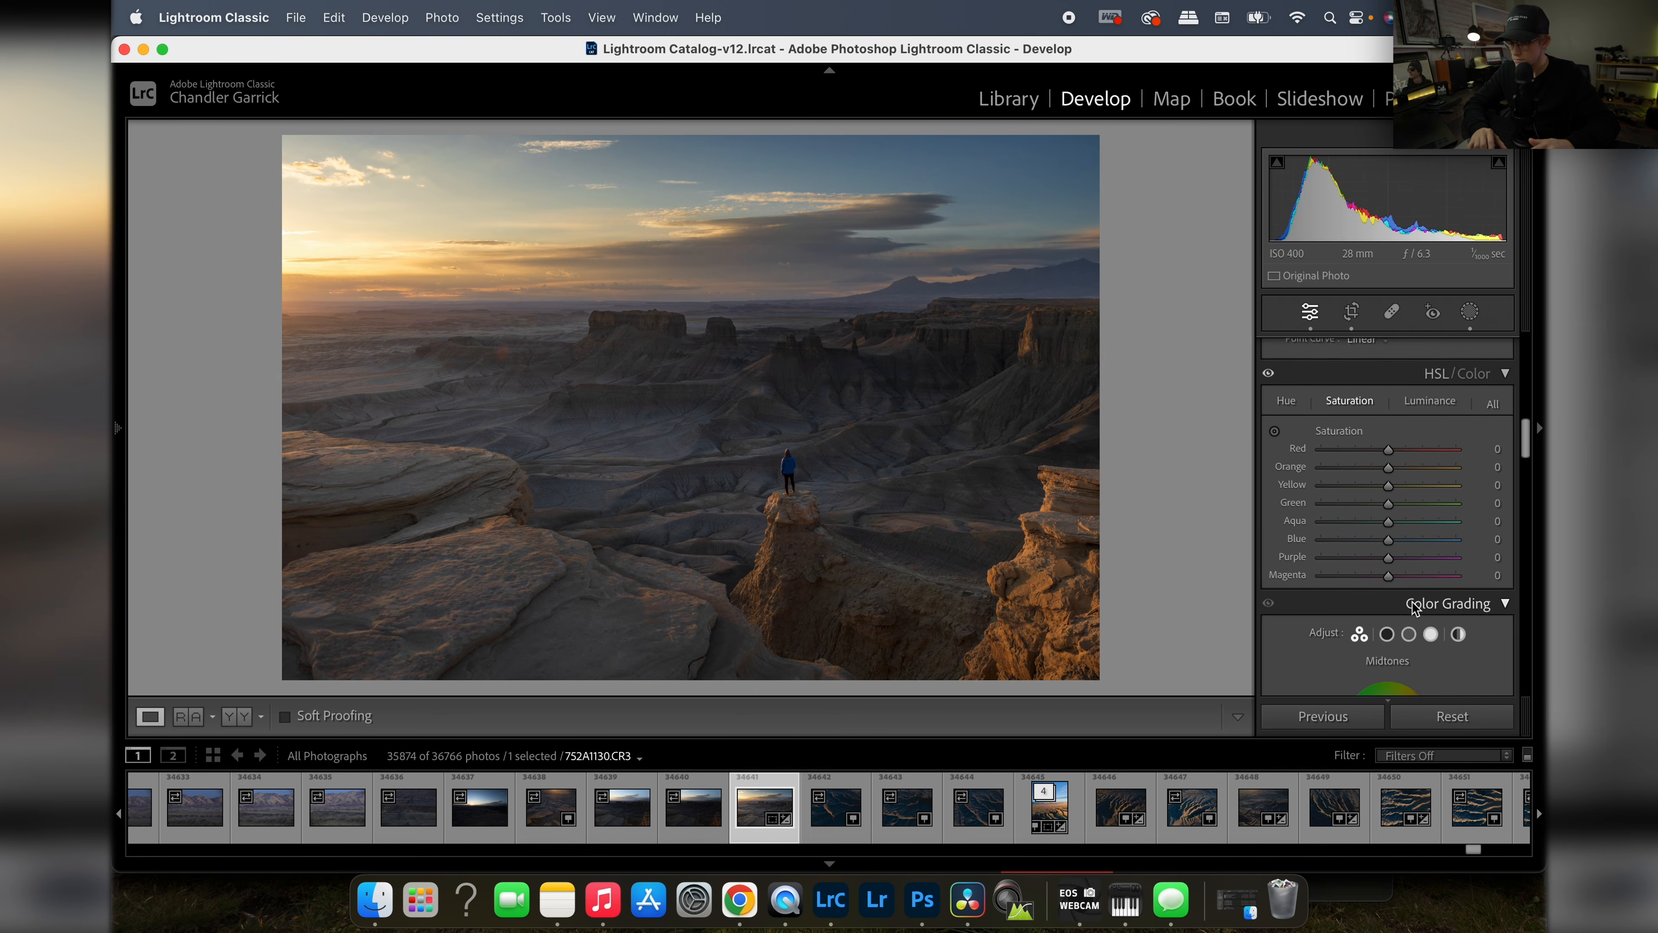
{"action": "scroll", "coordinate": [1415, 607], "scroll_direction": "down", "scroll_amount": 5}
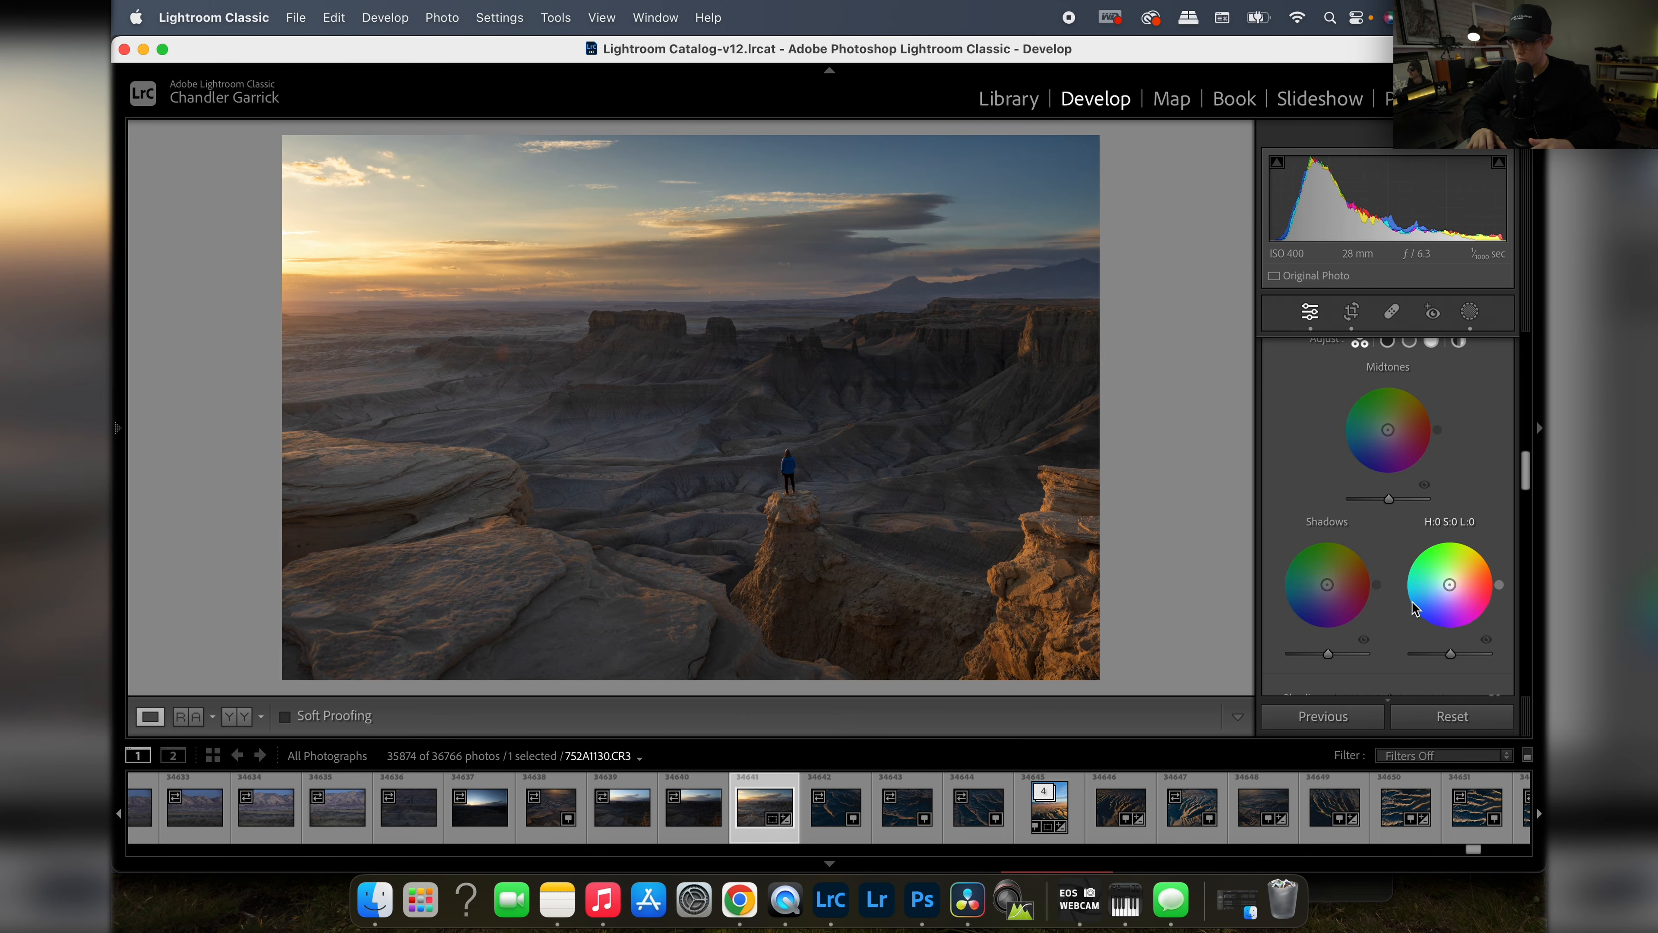
{"action": "scroll", "coordinate": [1413, 607], "scroll_direction": "up", "scroll_amount": 10}
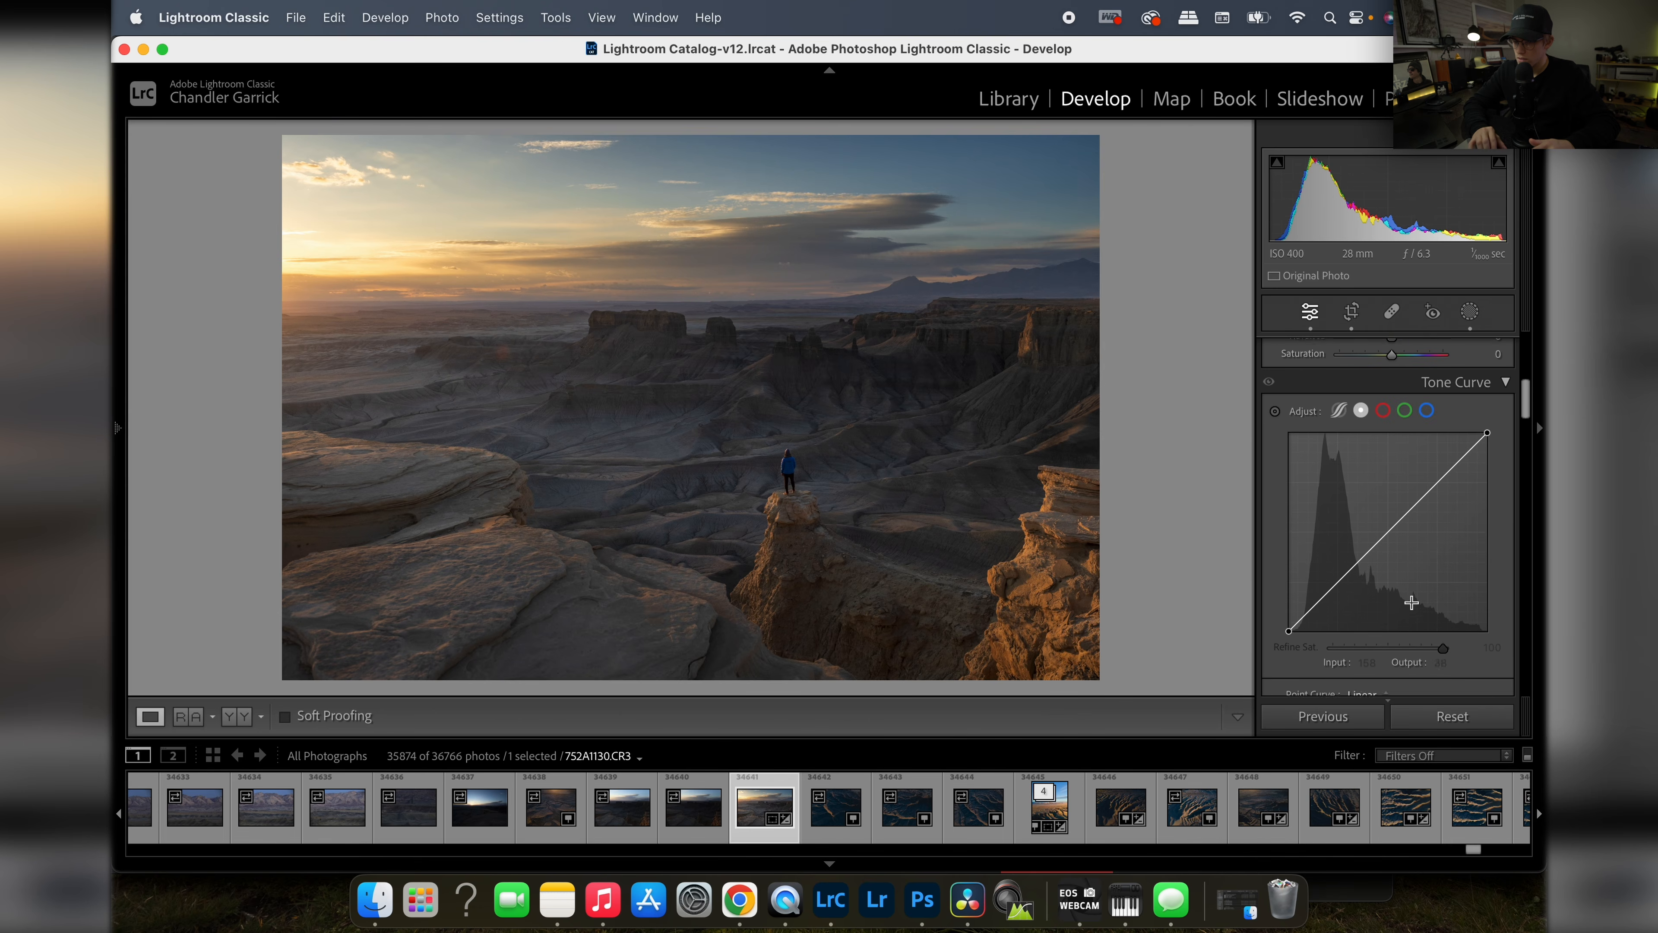
{"action": "scroll", "coordinate": [1412, 603], "scroll_direction": "up", "scroll_amount": 1}
{"action": "scroll", "coordinate": [1412, 603], "scroll_direction": "down", "scroll_amount": 5}
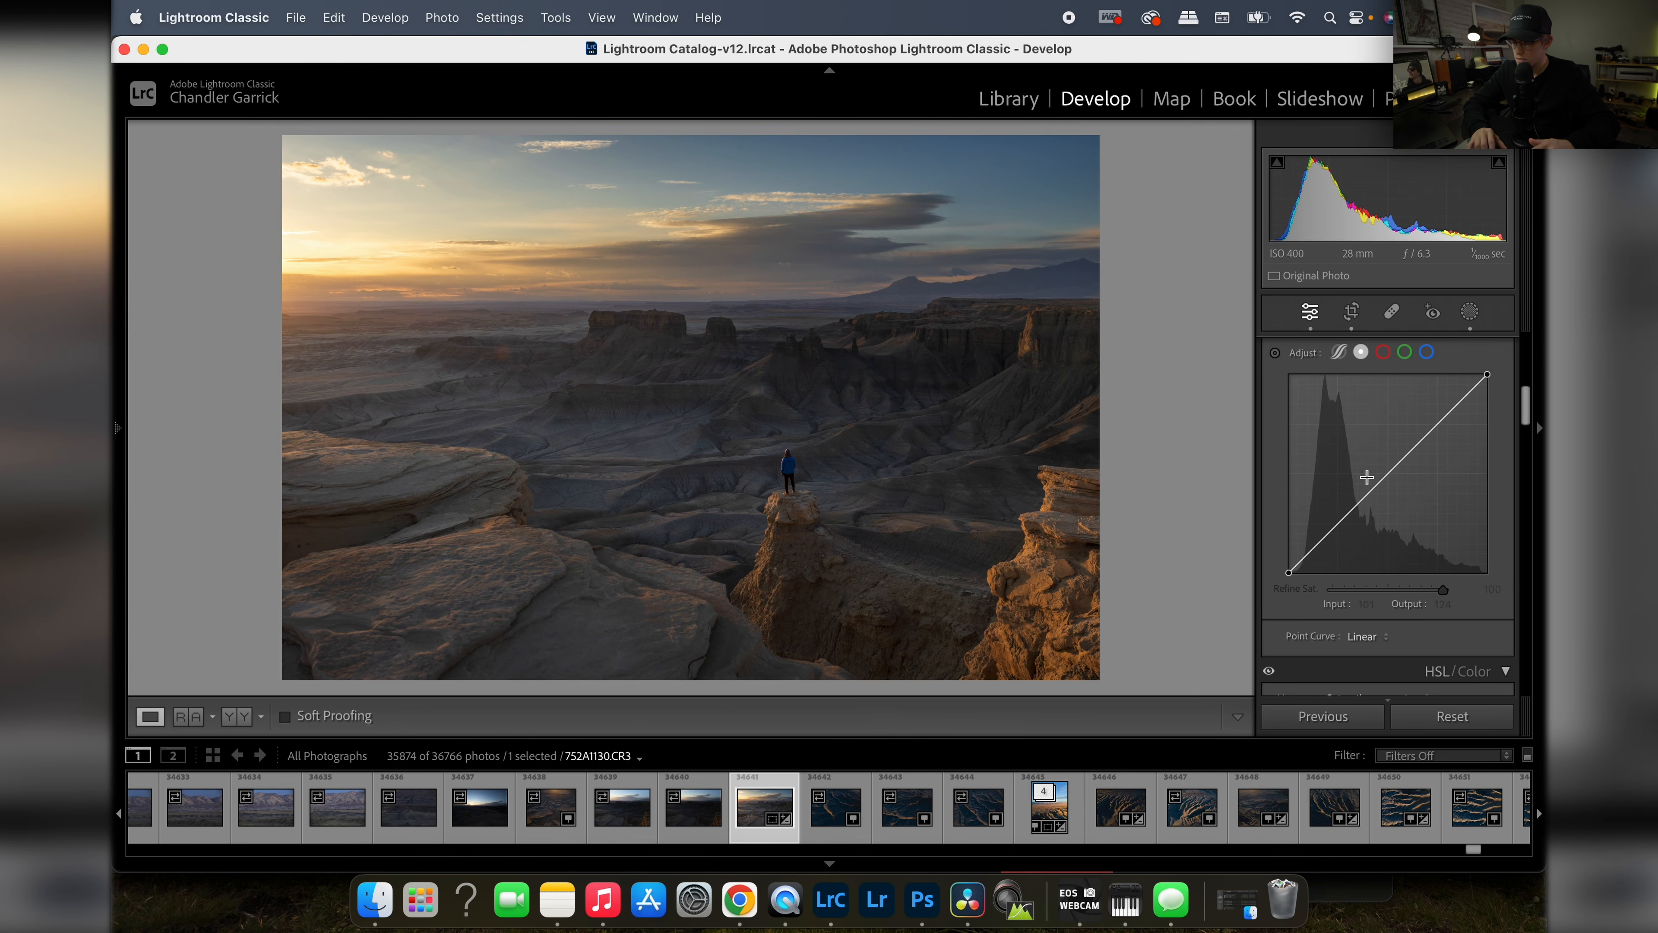
{"action": "scroll", "coordinate": [1368, 477], "scroll_direction": "up", "scroll_amount": 10}
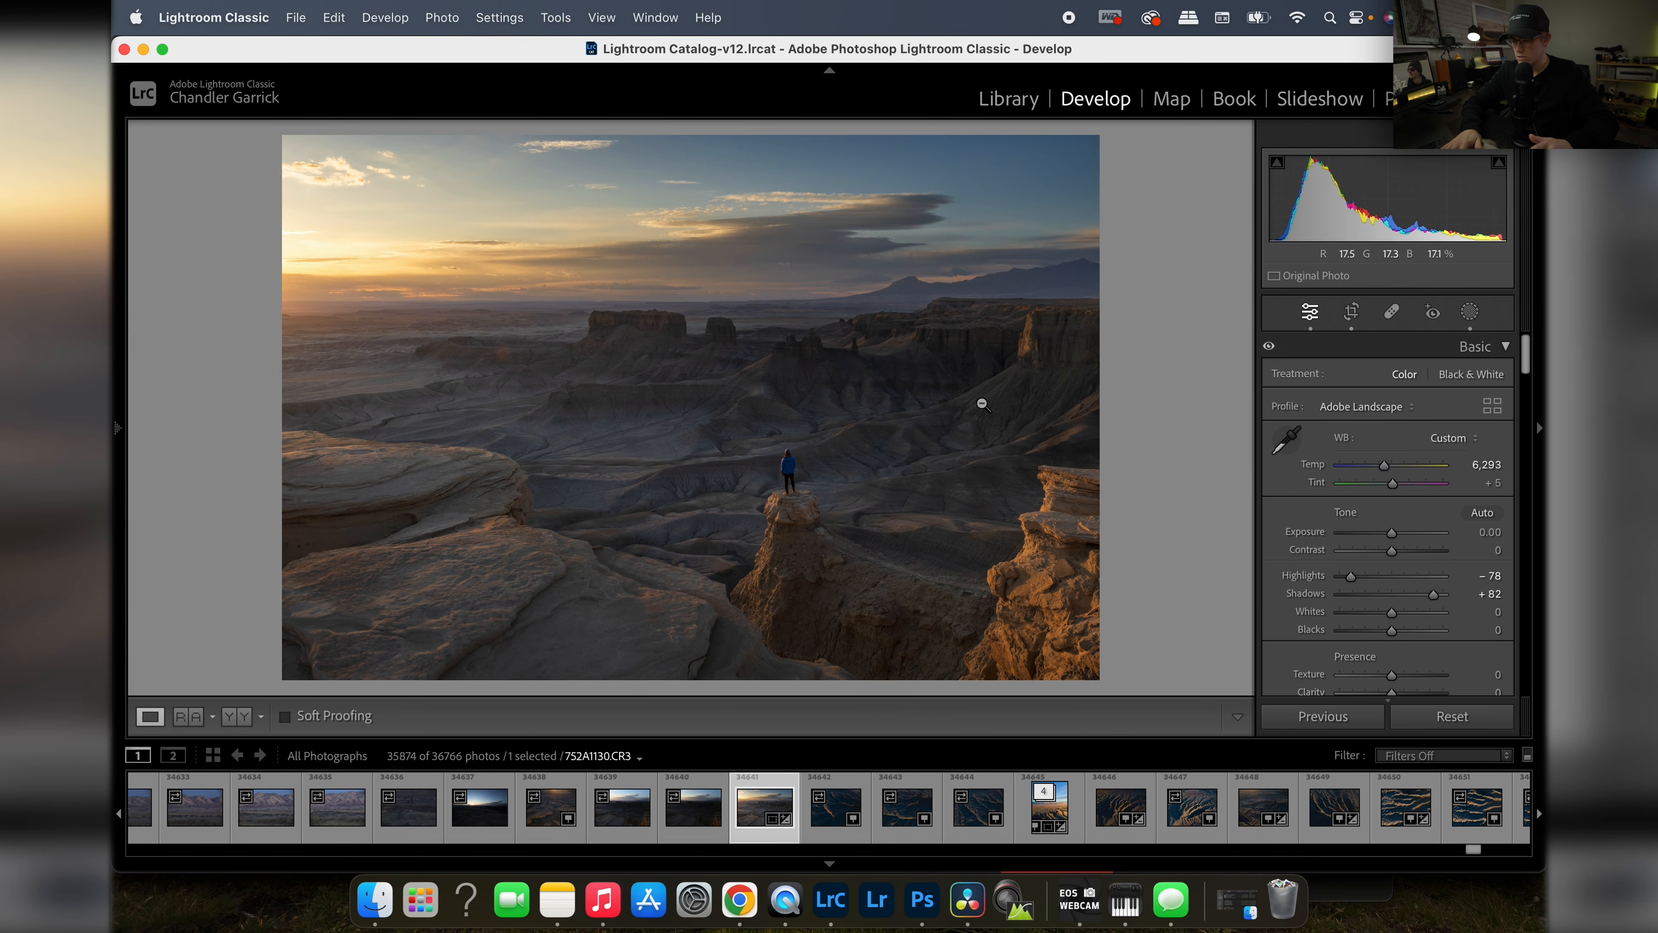
{"action": "key", "text": "backslash"}
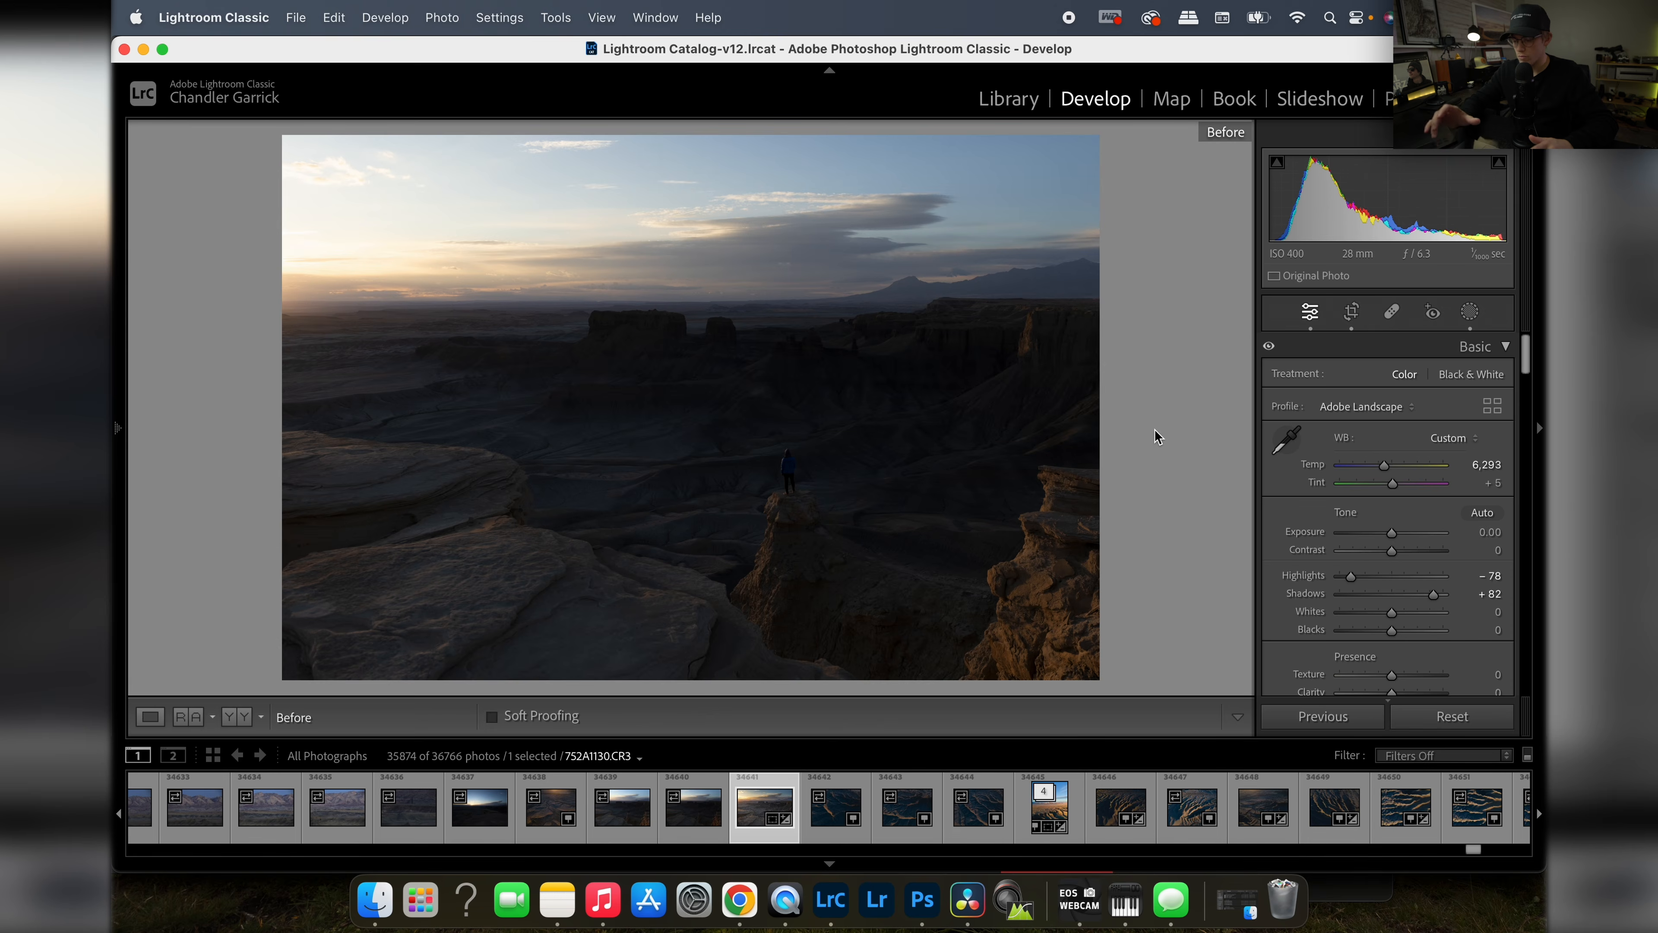
{"action": "key", "text": "backslash"}
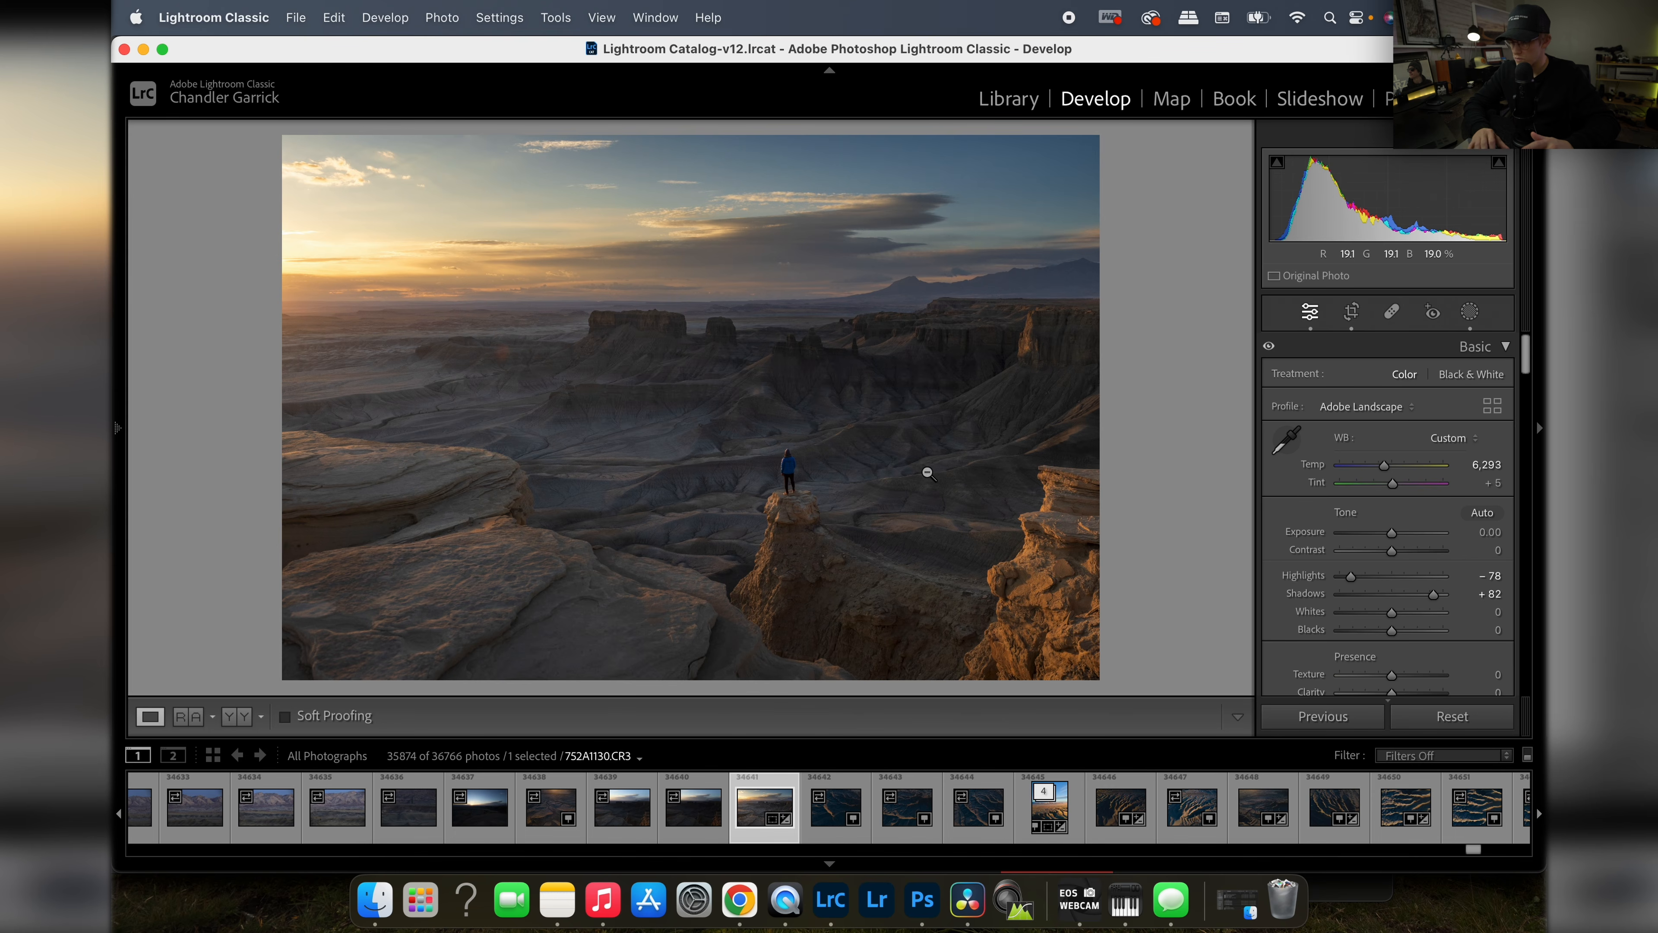
Step: Create a new brush mask with the brush's Flow at 70 and Density at 67
{"action": "left_click", "coordinate": [1470, 313]}
{"action": "left_click", "coordinate": [1082, 163]}
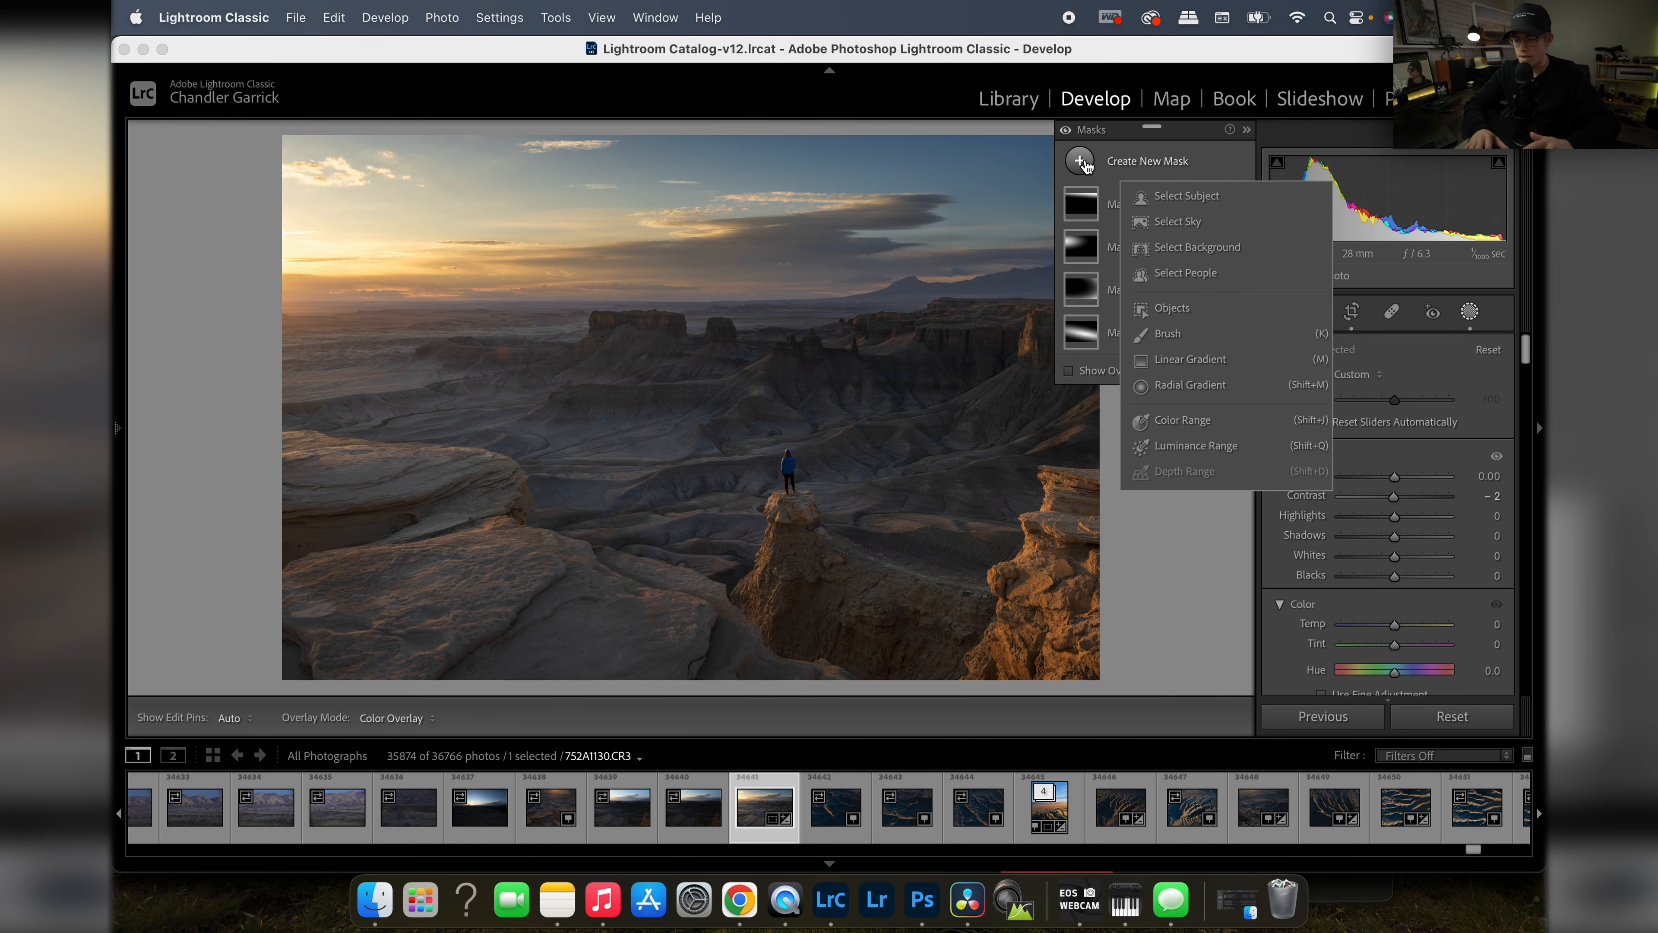
{"action": "left_click", "coordinate": [1209, 339]}
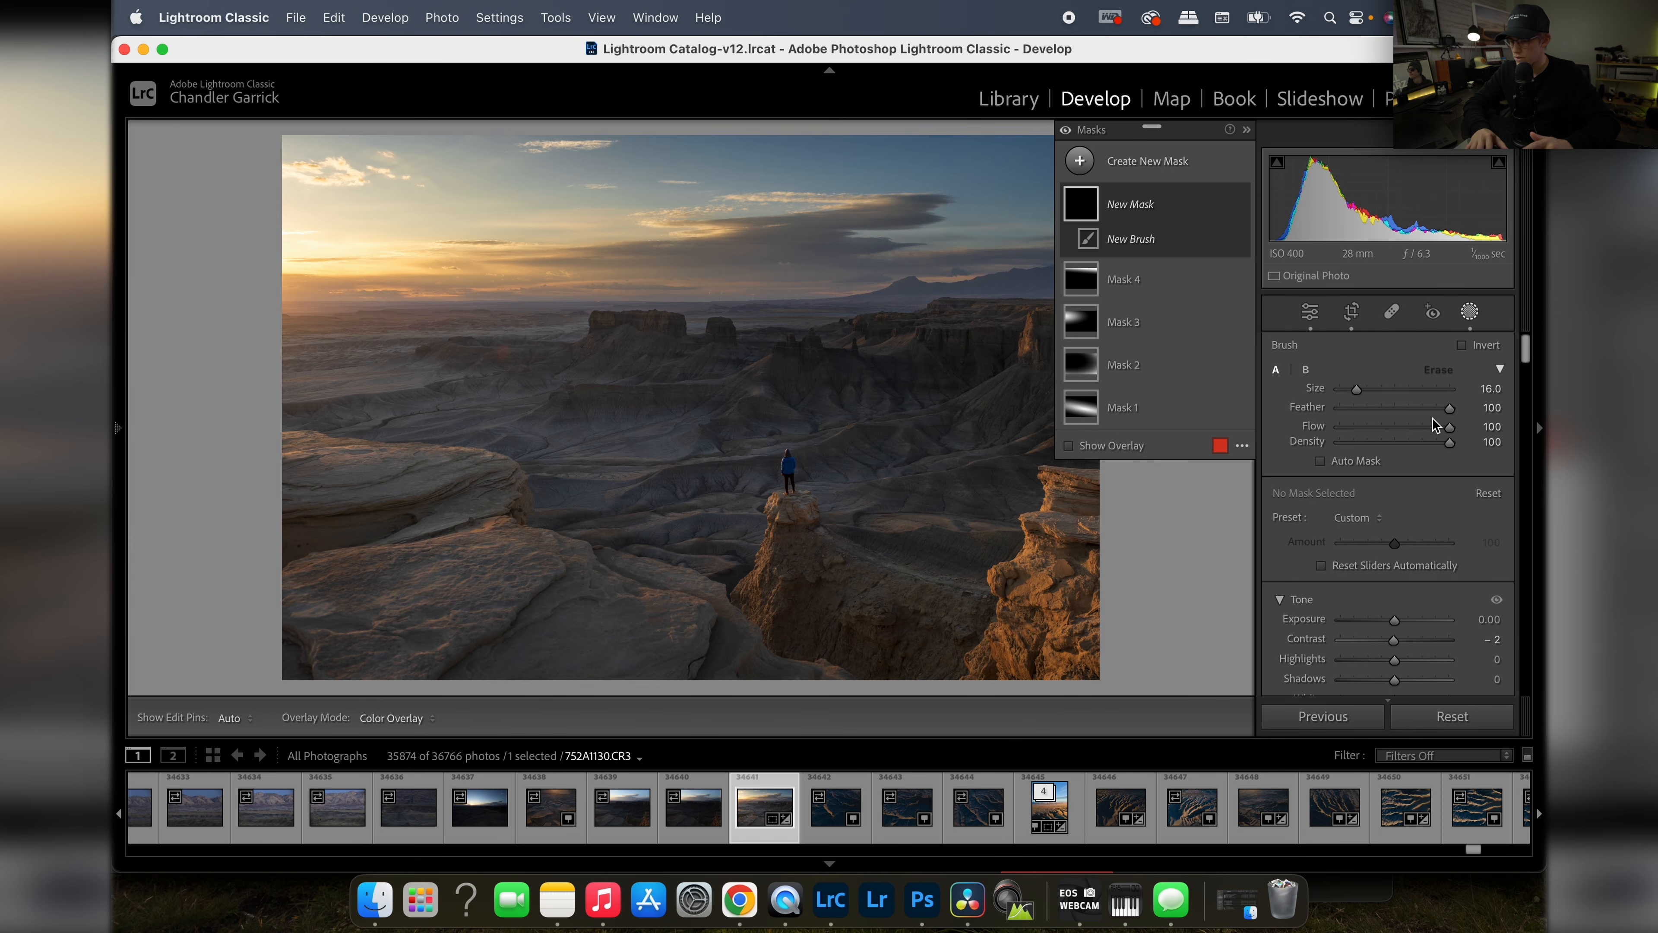
{"action": "mouse_move", "coordinate": [1450, 427]}
{"action": "left_mouse_down"}
{"action": "mouse_move", "coordinate": [1417, 426]}
{"action": "mouse_move", "coordinate": [1414, 443]}
{"action": "left_mouse_up"}
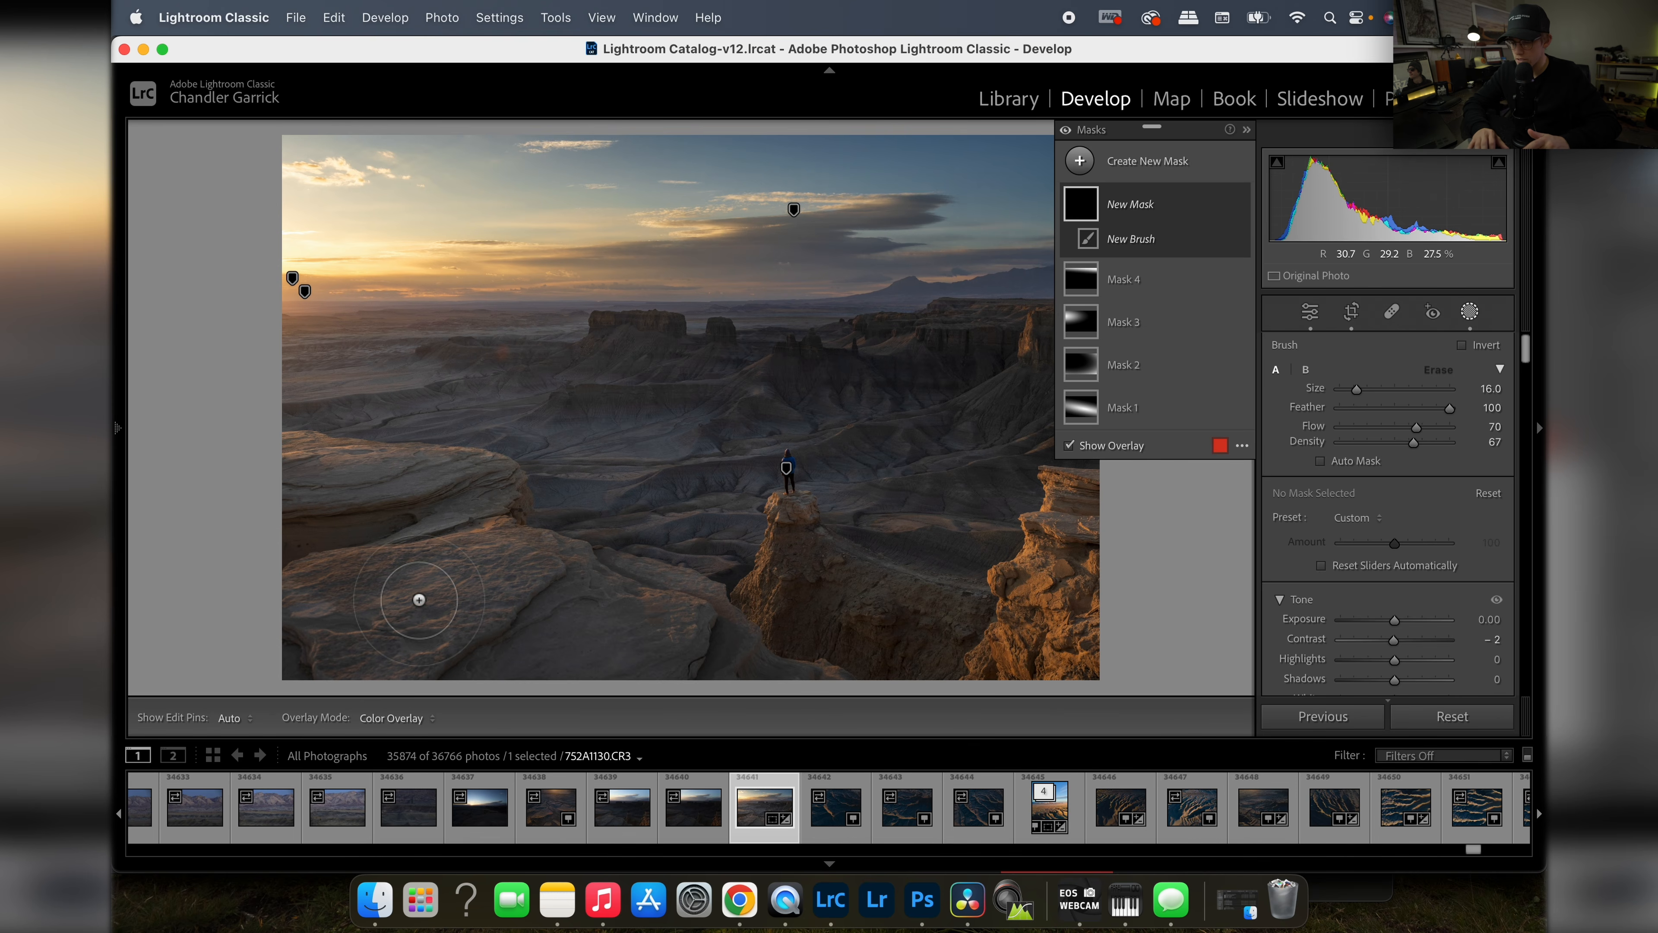
Step: Paint the brush mask over the foreground rock ledges, the orange cliff and the pinnacle beneath the standing figure
{"action": "mouse_move", "coordinate": [419, 600]}
{"action": "left_mouse_down"}
{"action": "mouse_move", "coordinate": [346, 644]}
{"action": "mouse_move", "coordinate": [294, 616]}
{"action": "mouse_move", "coordinate": [271, 504]}
{"action": "mouse_move", "coordinate": [466, 509]}
{"action": "mouse_move", "coordinate": [430, 578]}
{"action": "mouse_move", "coordinate": [437, 621]}
{"action": "mouse_move", "coordinate": [605, 616]}
{"action": "mouse_move", "coordinate": [337, 585]}
{"action": "mouse_move", "coordinate": [295, 551]}
{"action": "mouse_move", "coordinate": [458, 693]}
{"action": "mouse_move", "coordinate": [552, 666]}
{"action": "mouse_move", "coordinate": [545, 607]}
{"action": "mouse_move", "coordinate": [660, 646]}
{"action": "mouse_move", "coordinate": [625, 676]}
{"action": "mouse_move", "coordinate": [582, 636]}
{"action": "mouse_move", "coordinate": [652, 628]}
{"action": "mouse_move", "coordinate": [320, 635]}
{"action": "left_mouse_up"}
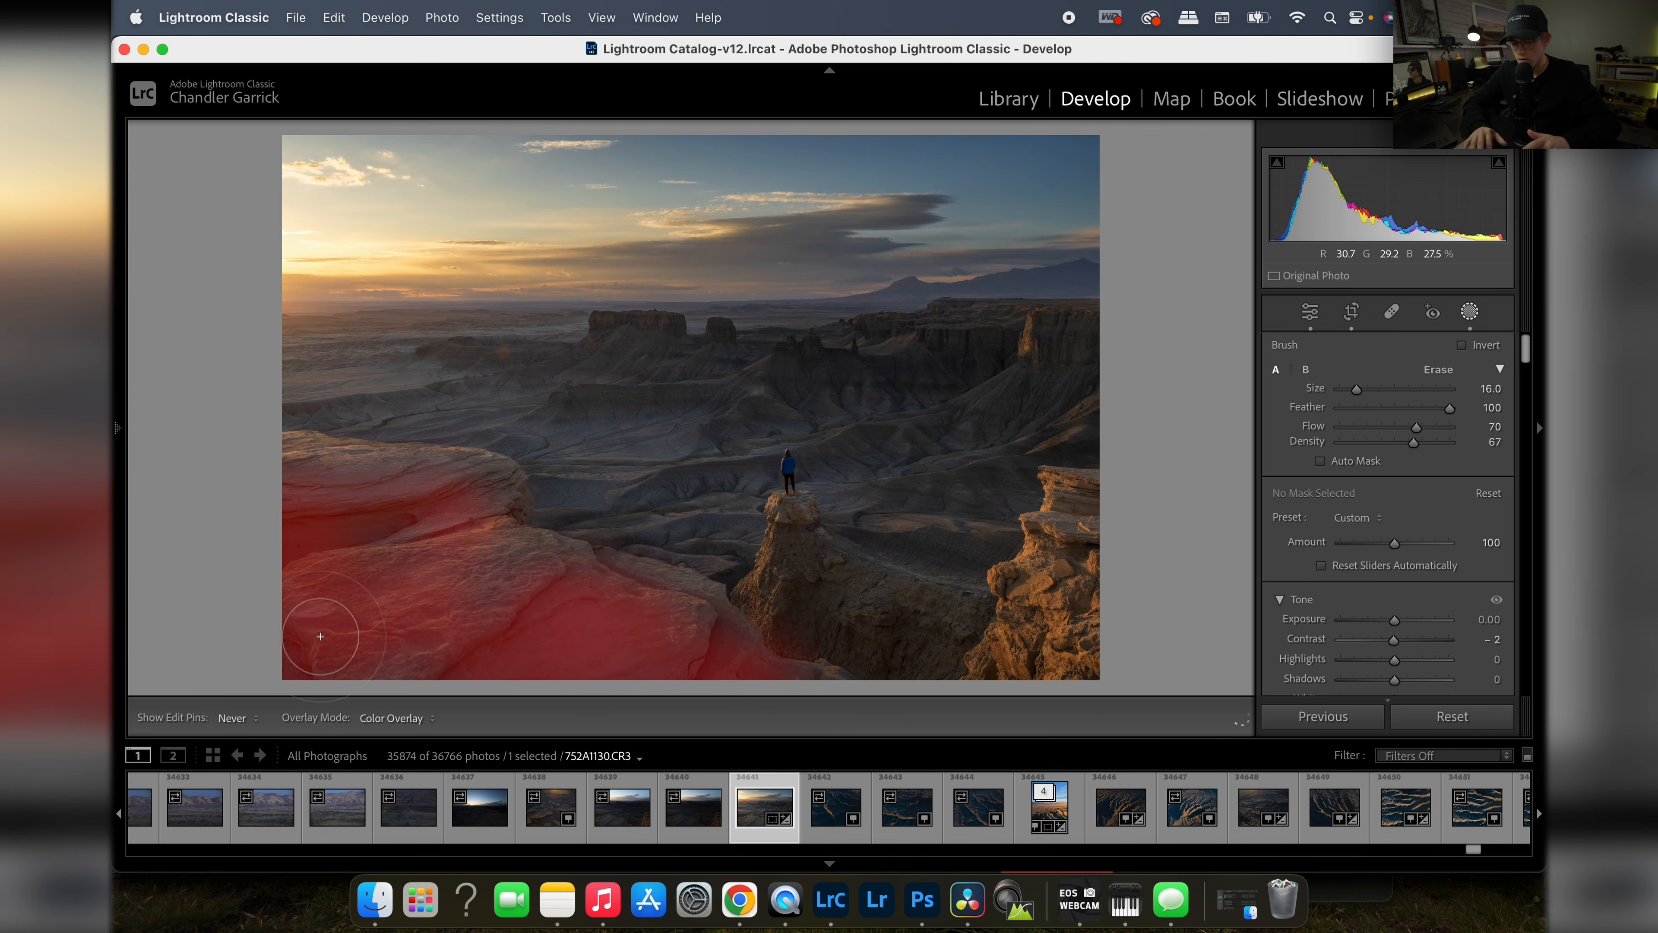
{"action": "left_click_drag", "start_coordinate": [543, 695], "coordinate": [299, 480]}
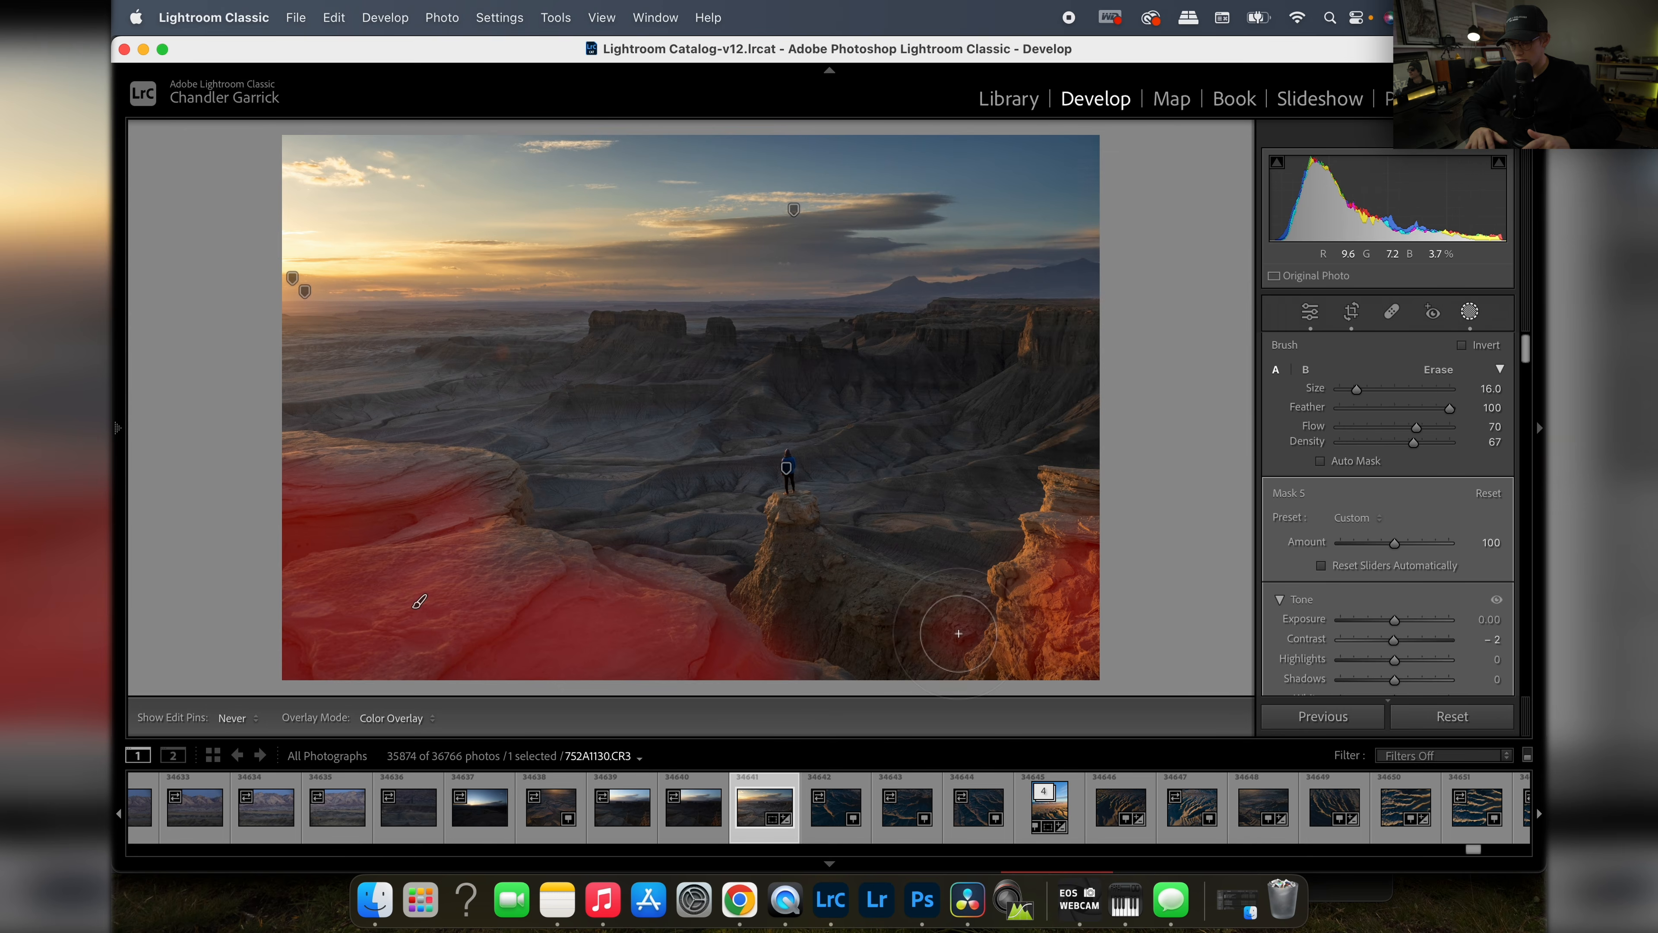
{"action": "key", "text": "h"}
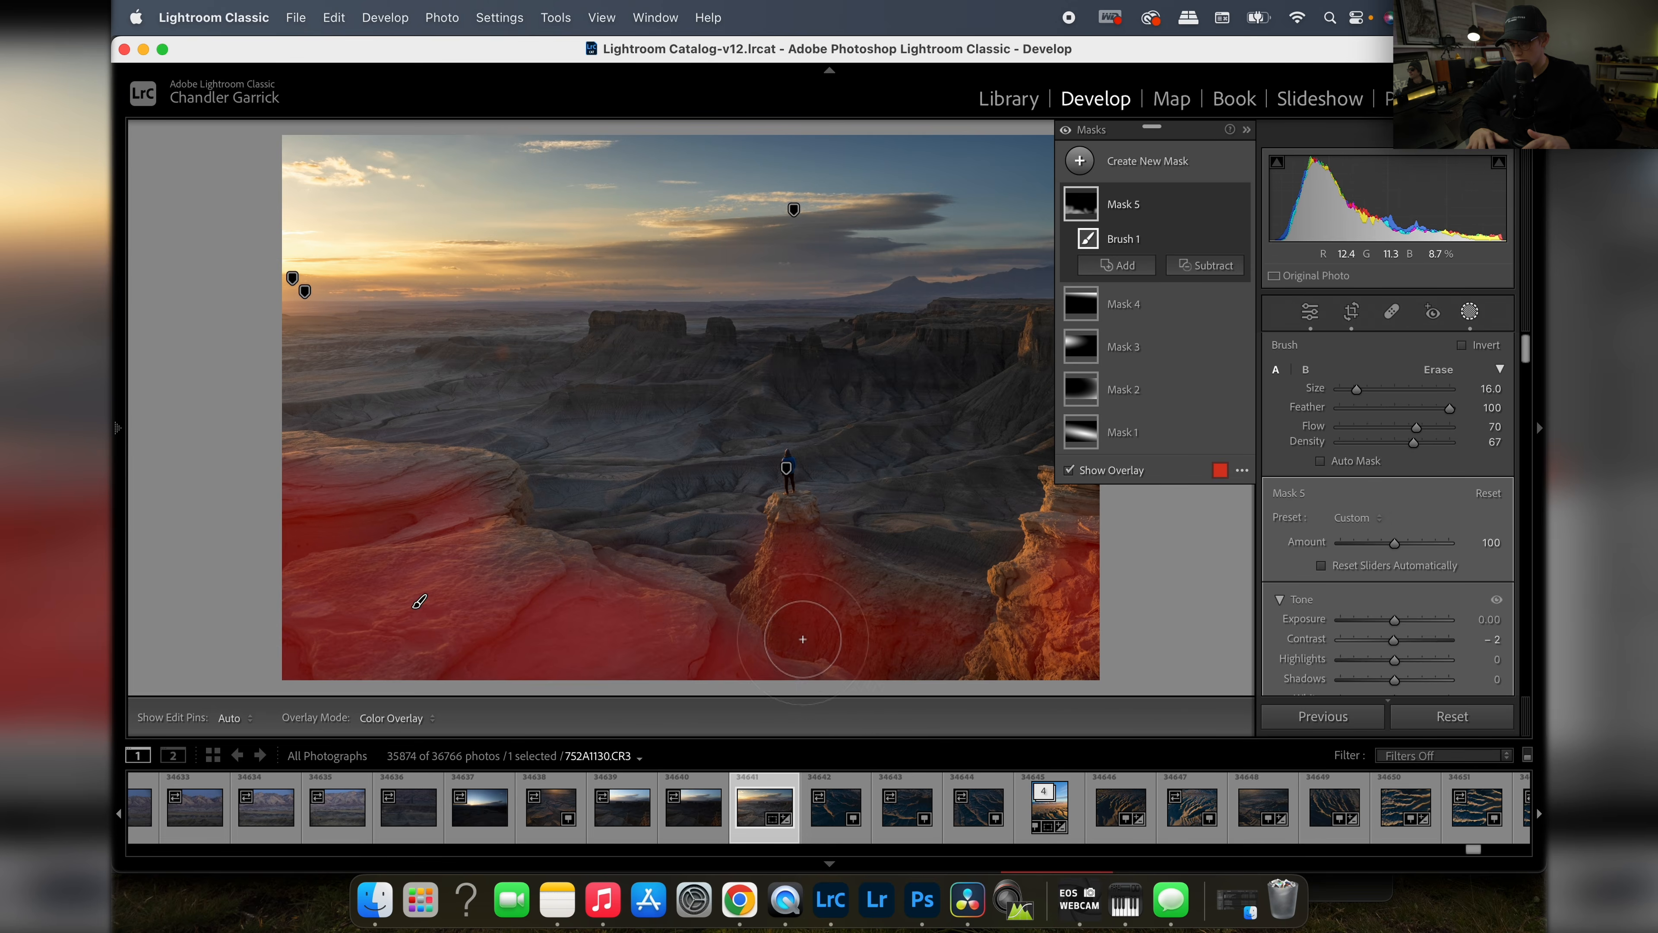
Step: Set Mask 5's Clarity to 21 to bring out detail in the foreground rocks
{"action": "scroll", "coordinate": [1438, 614], "scroll_direction": "down", "scroll_amount": 5}
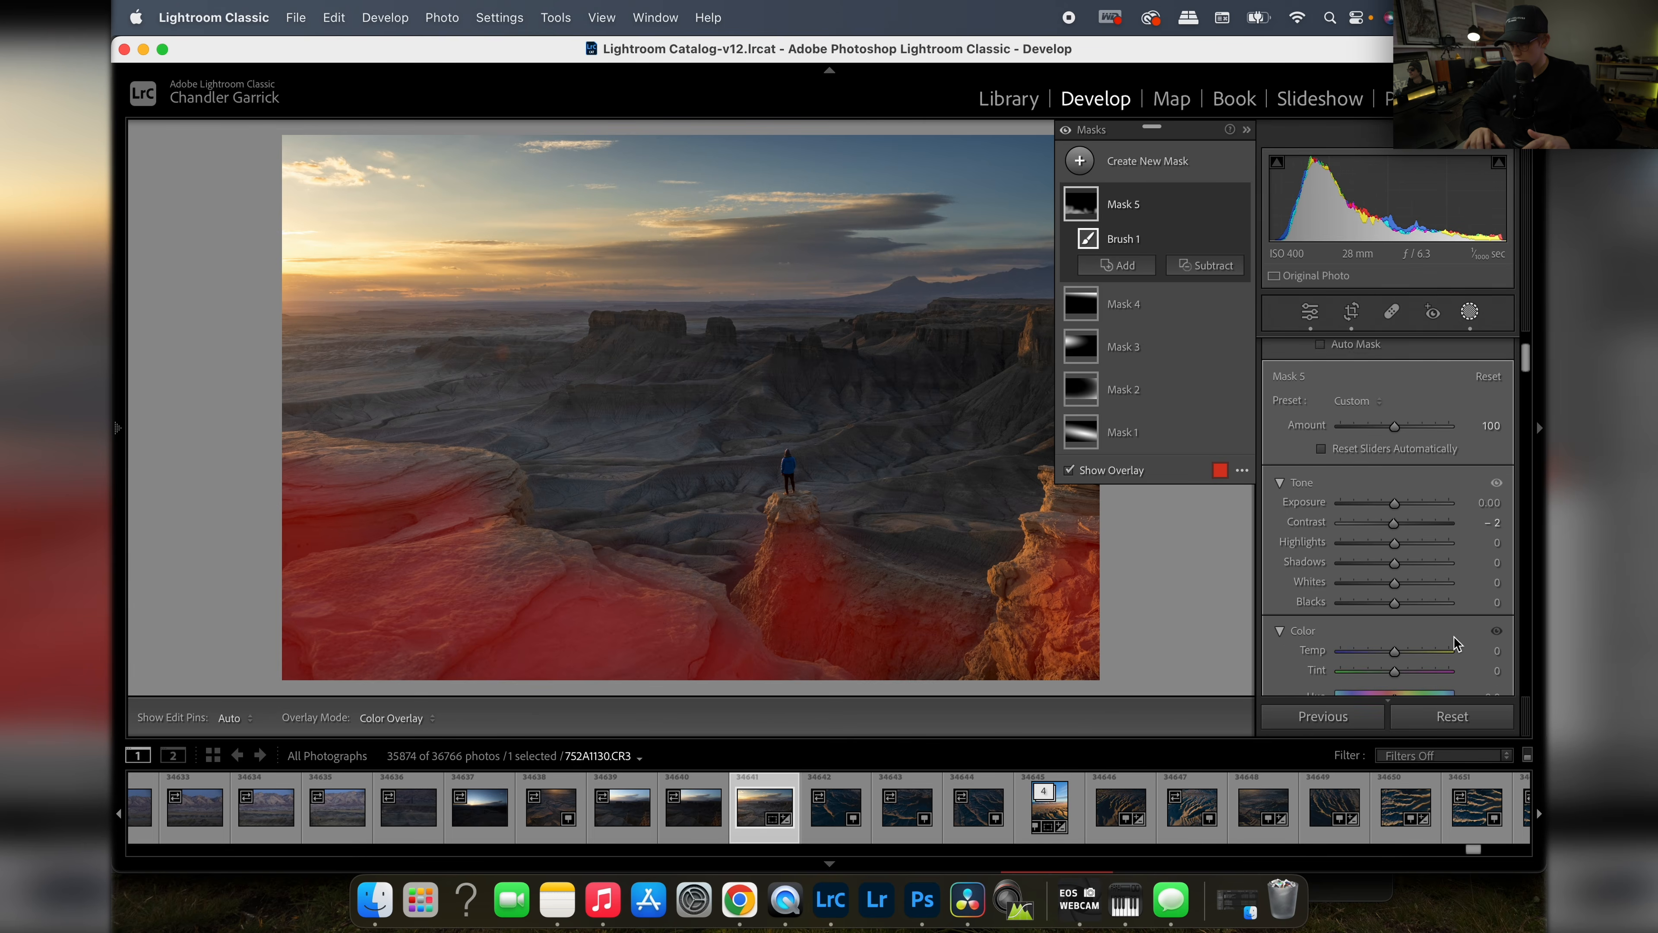
{"action": "scroll", "coordinate": [1437, 613], "scroll_direction": "down", "scroll_amount": 10}
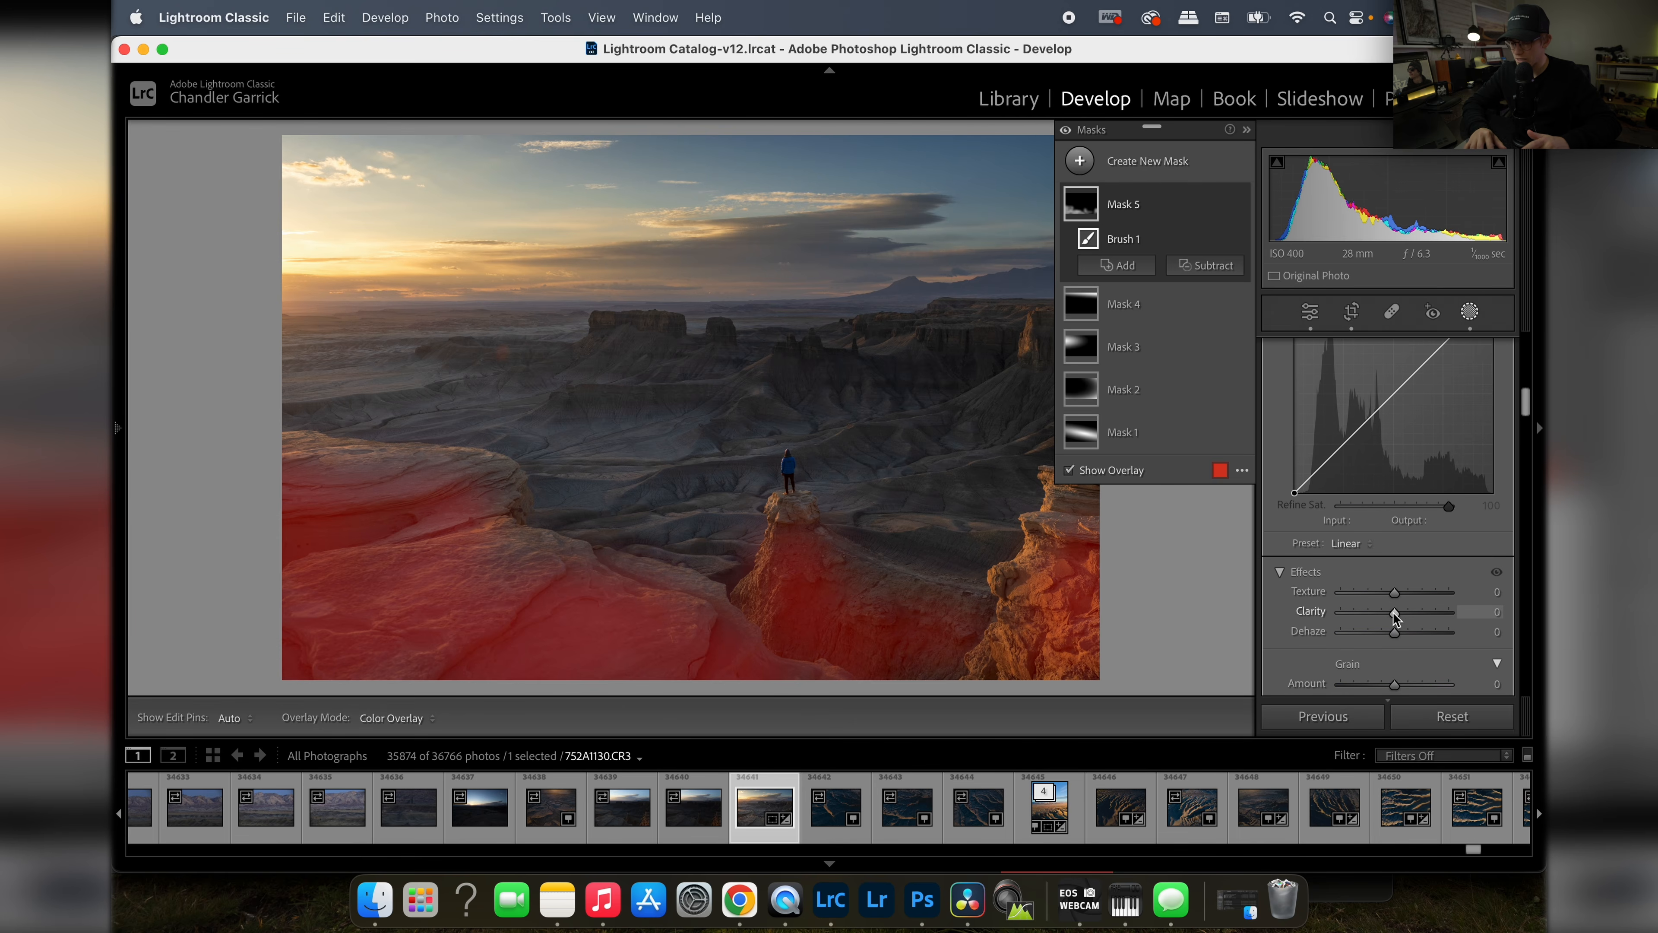
{"action": "left_click_drag", "start_coordinate": [1396, 612], "coordinate": [1406, 612]}
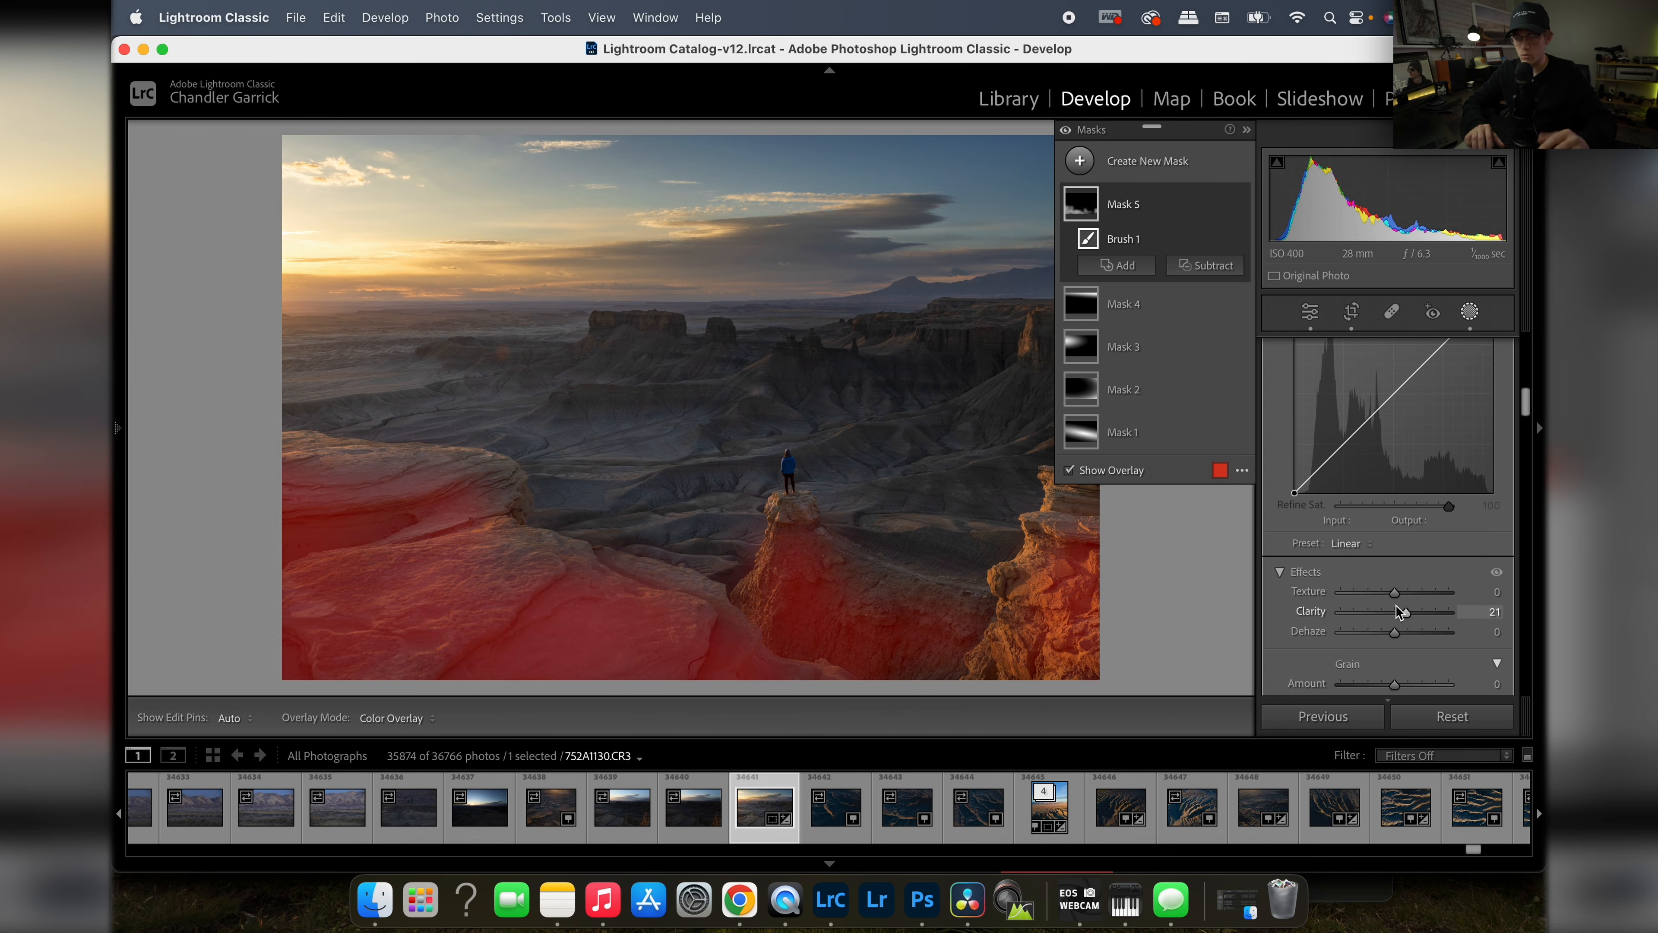
{"action": "mouse_move", "coordinate": [1401, 612]}
{"action": "left_mouse_down"}
{"action": "mouse_move", "coordinate": [1485, 620]}
{"action": "mouse_move", "coordinate": [1412, 621]}
{"action": "left_mouse_up"}
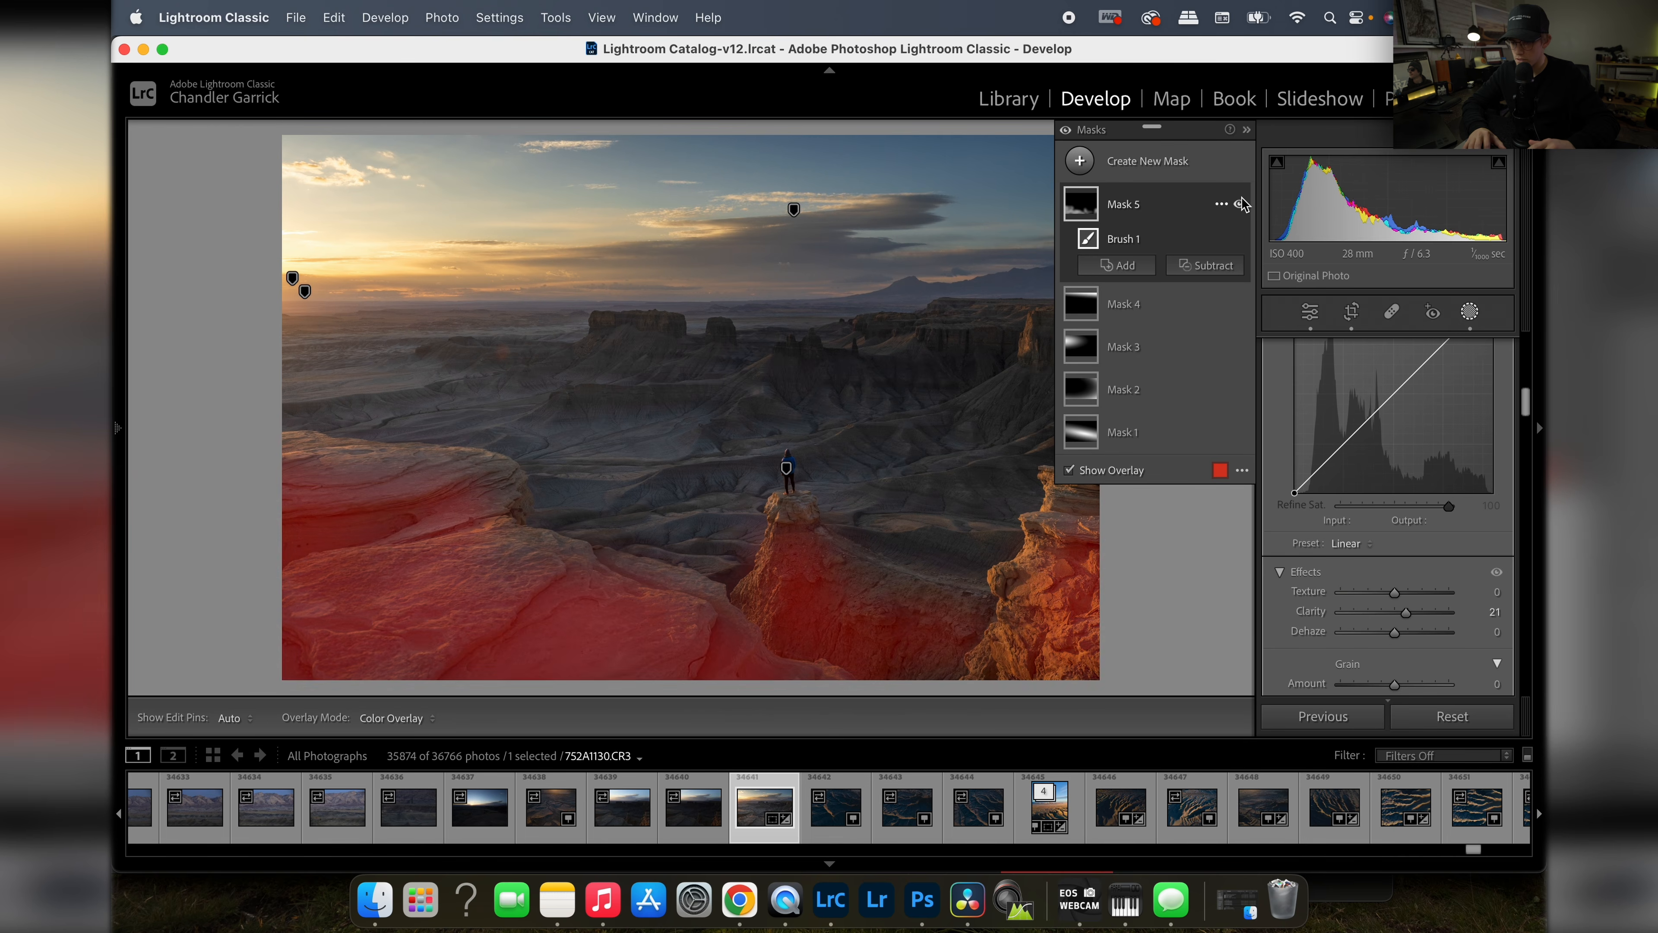
Step: Compare the photo with Mask 5 shown and hidden, without the red overlay, and close masking to check the photo
{"action": "left_click", "coordinate": [1238, 205]}
{"action": "left_click", "coordinate": [1238, 204]}
{"action": "left_click", "coordinate": [1239, 204]}
{"action": "left_click", "coordinate": [1239, 204]}
{"action": "left_click", "coordinate": [1149, 204]}
{"action": "left_click", "coordinate": [1069, 413]}
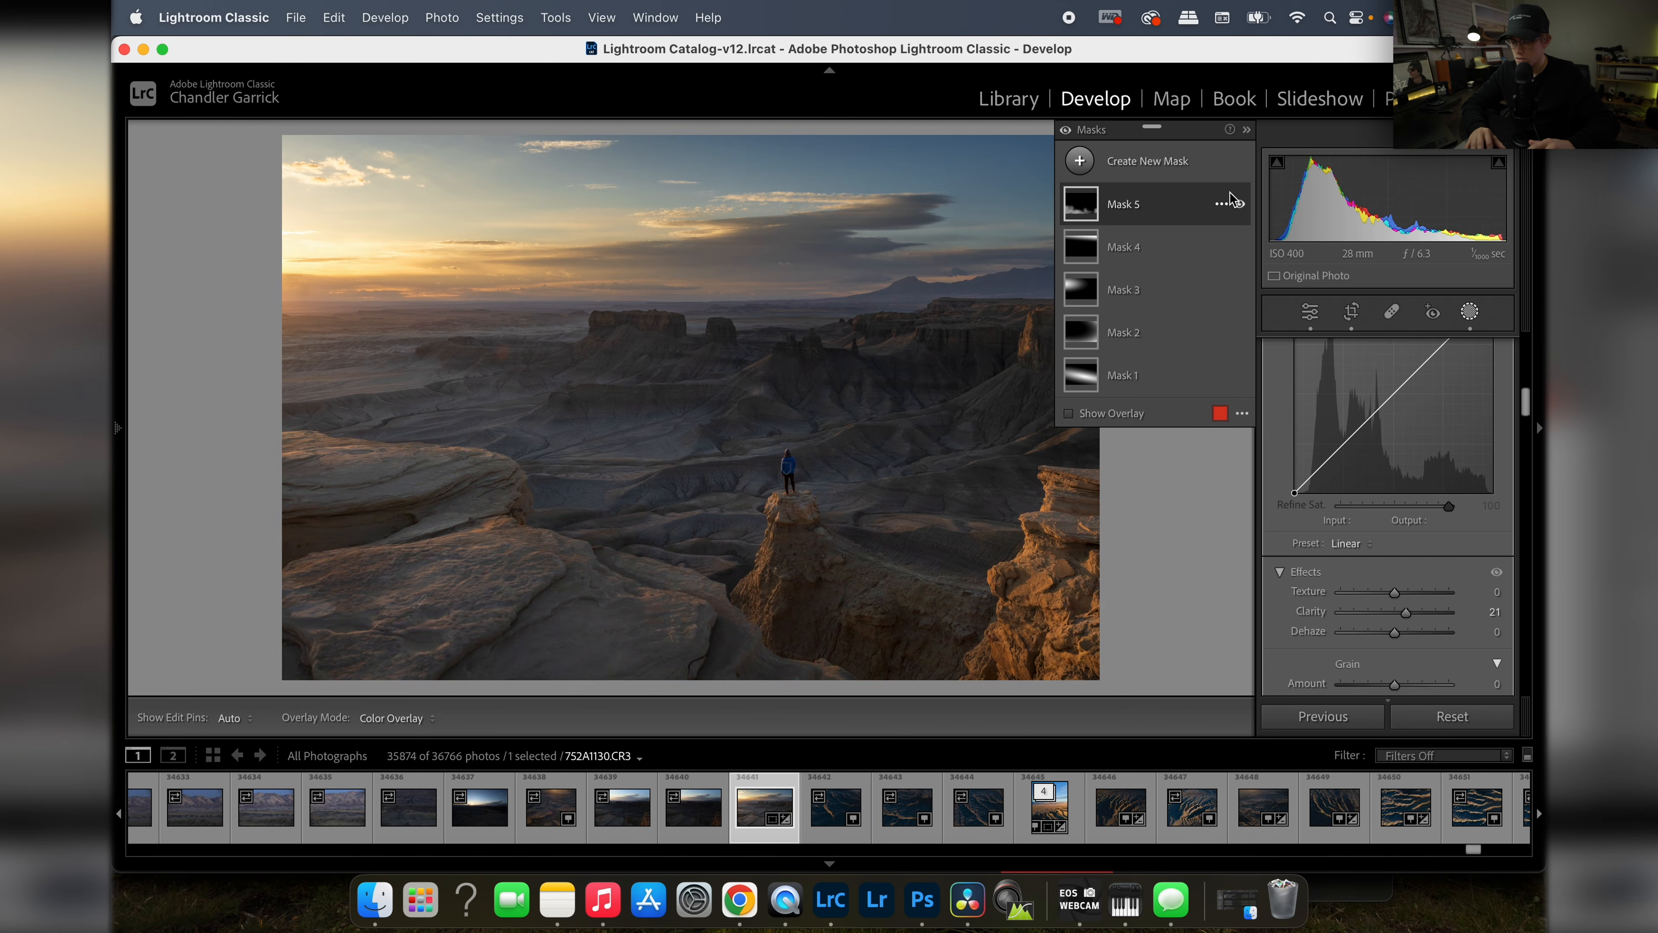
{"action": "left_click", "coordinate": [1239, 204]}
{"action": "left_click", "coordinate": [1239, 204]}
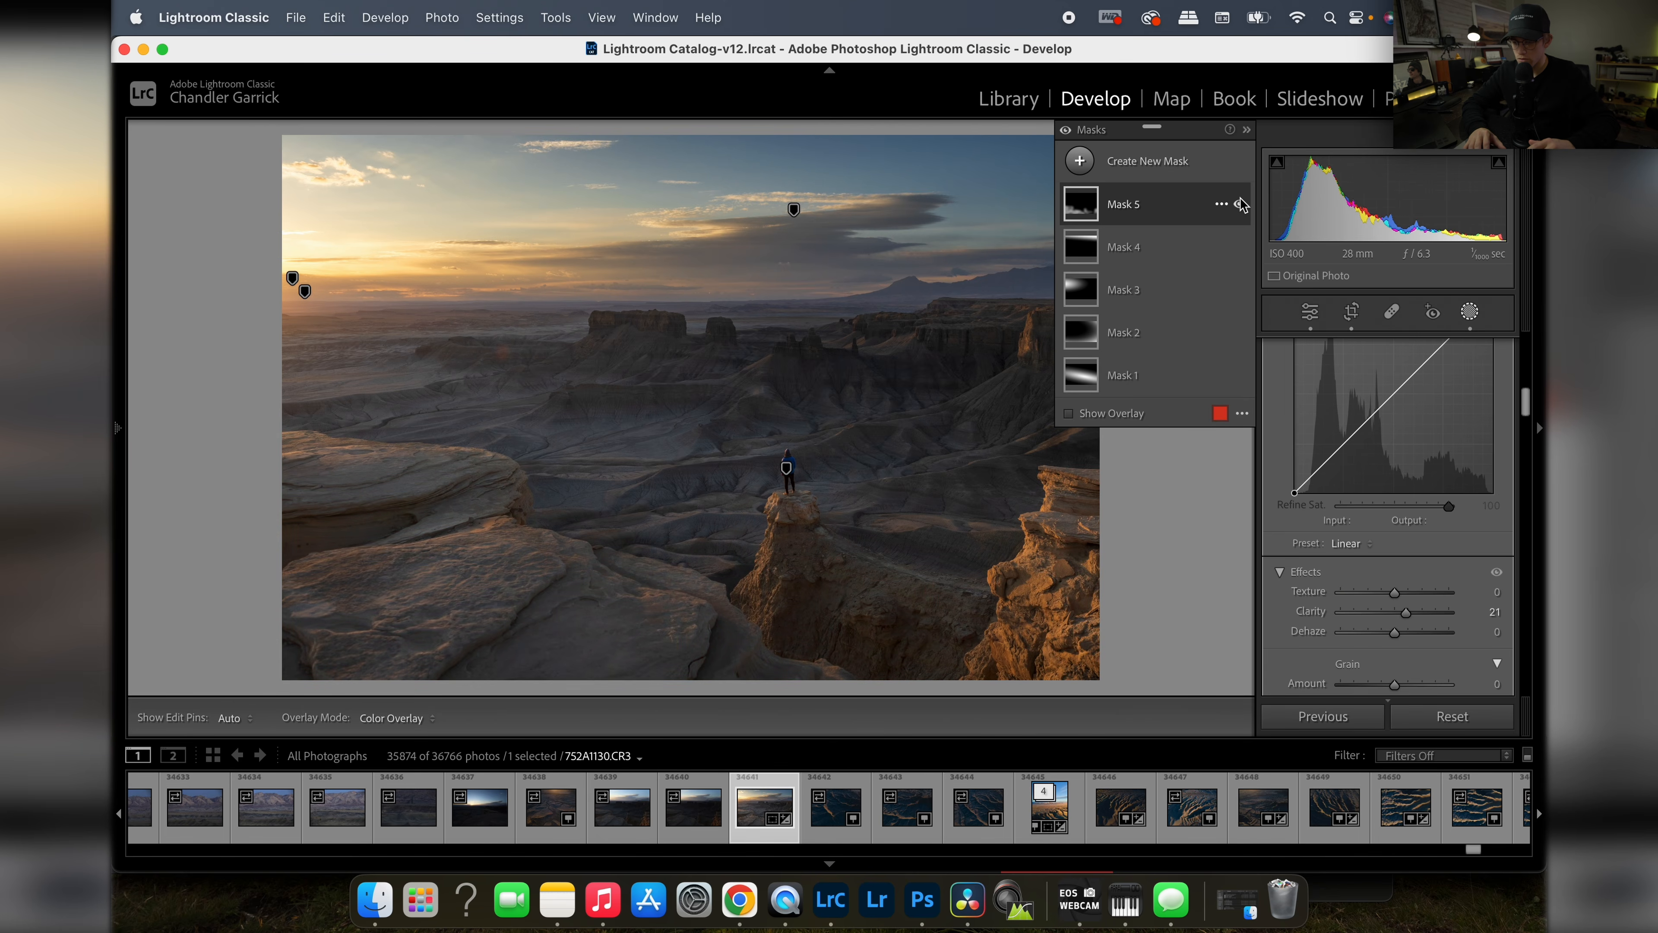
{"action": "left_click", "coordinate": [1239, 204]}
{"action": "left_click", "coordinate": [1240, 205]}
{"action": "left_click", "coordinate": [1471, 313]}
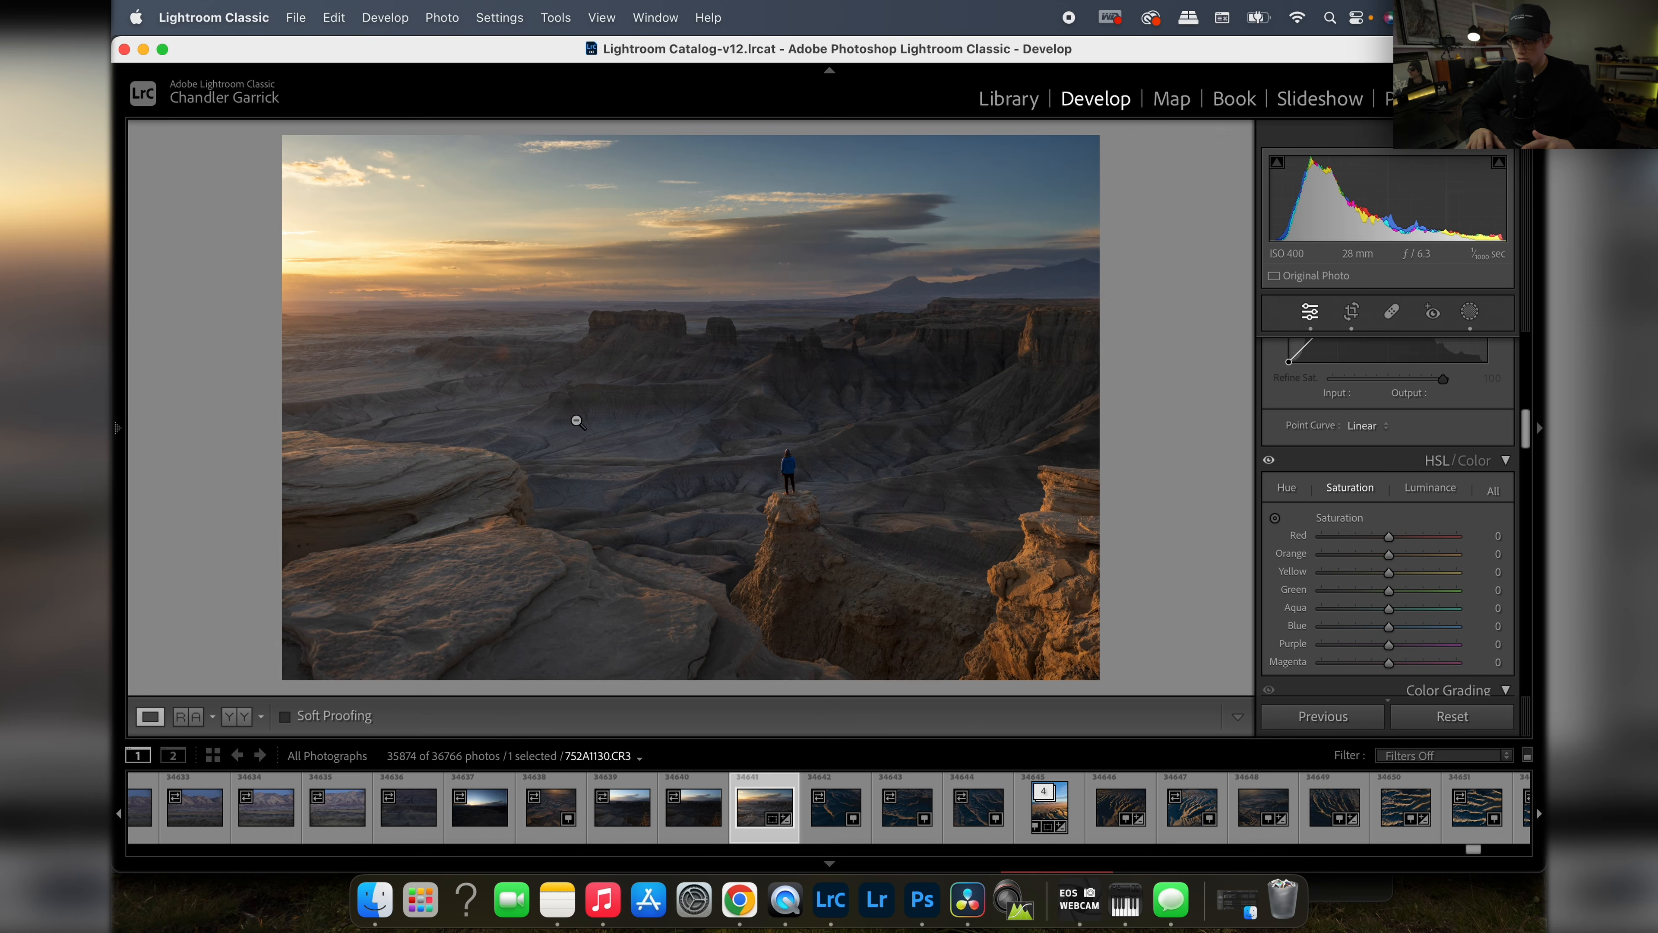
{"action": "left_click", "coordinate": [791, 376]}
{"action": "left_click", "coordinate": [791, 375]}
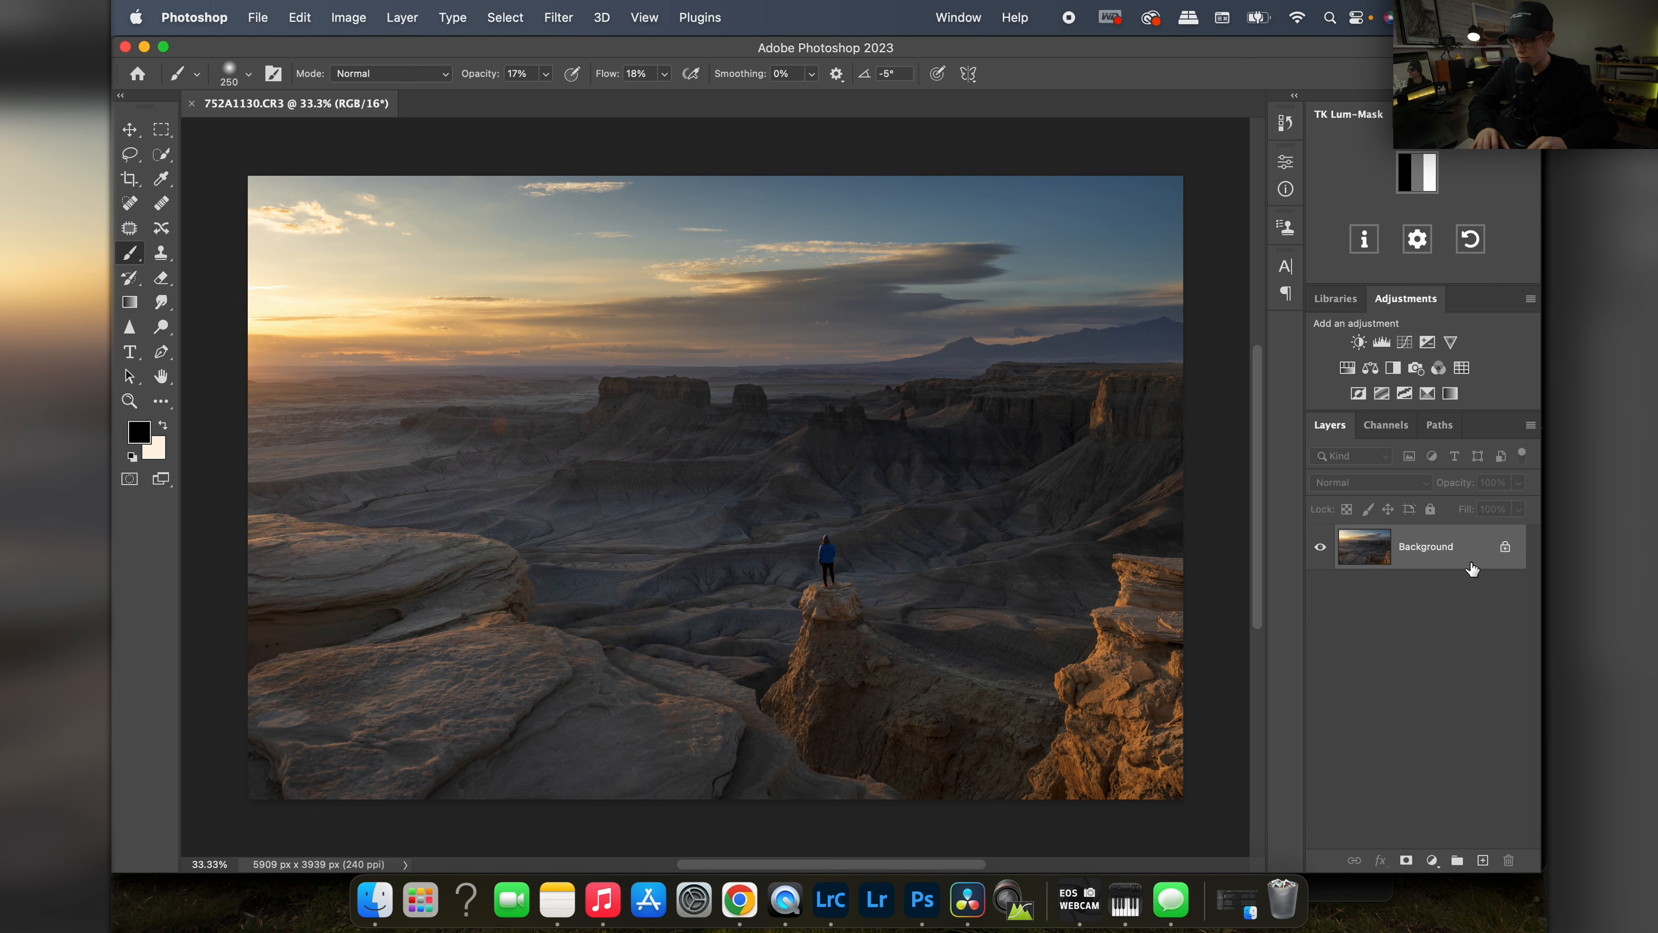
Step: Switch to the photo in Photoshop, duplicate the Background layer and name the copy Main
{"action": "key", "text": "super+j"}
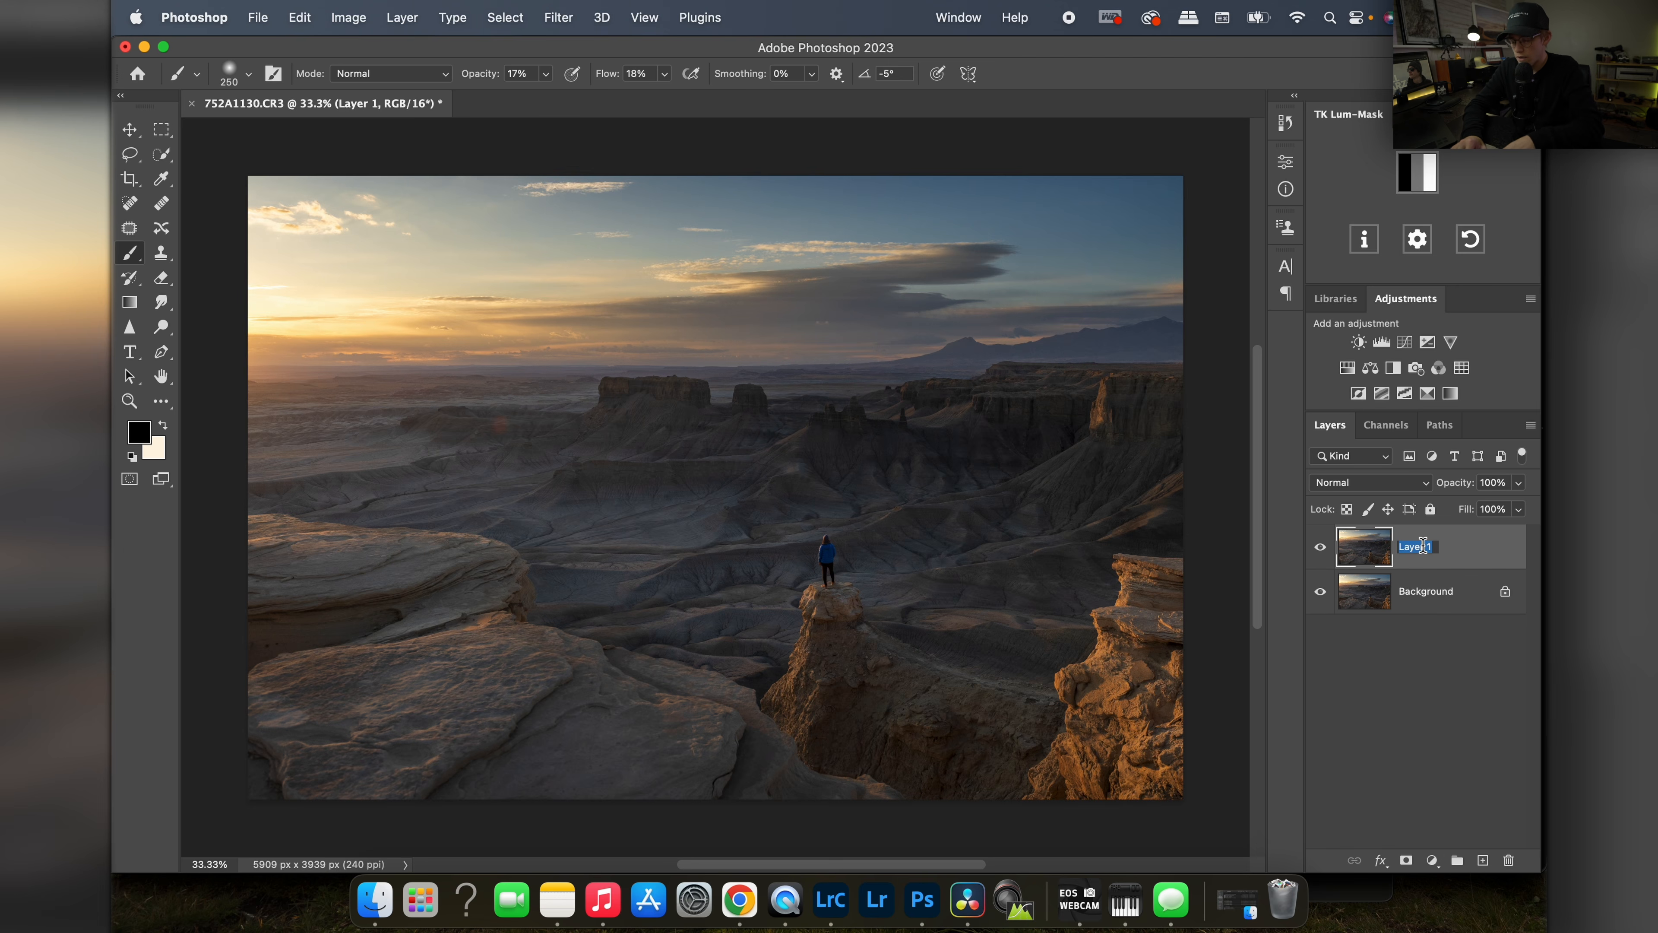
{"action": "type", "text": "Main"}
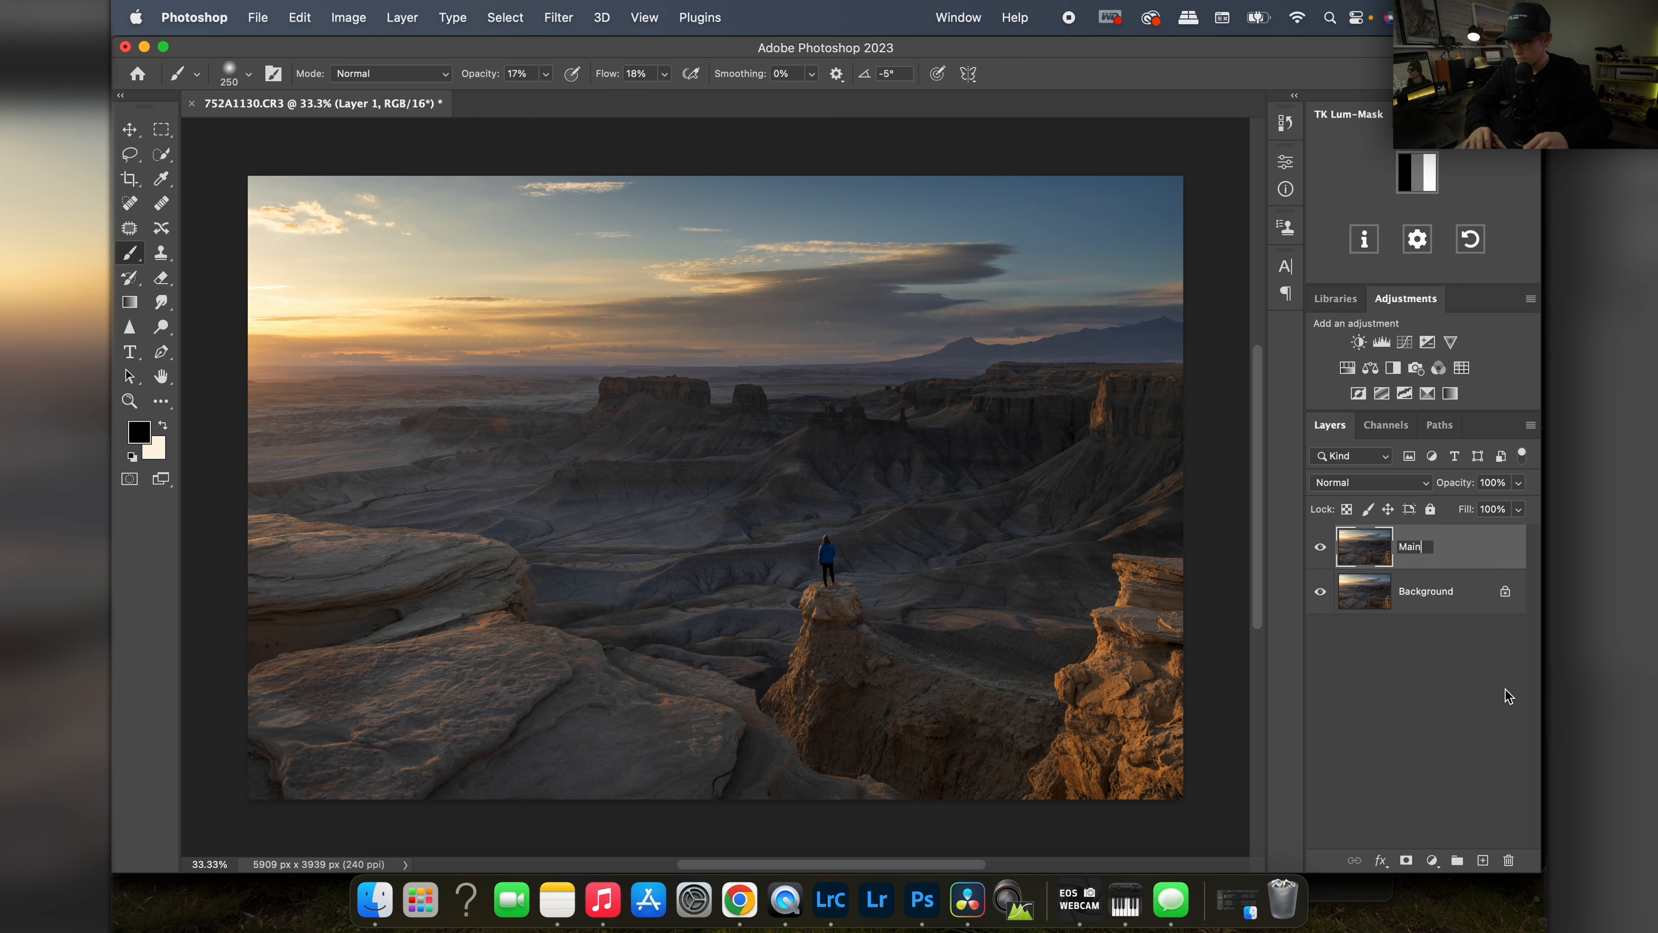
{"action": "key", "text": "Return"}
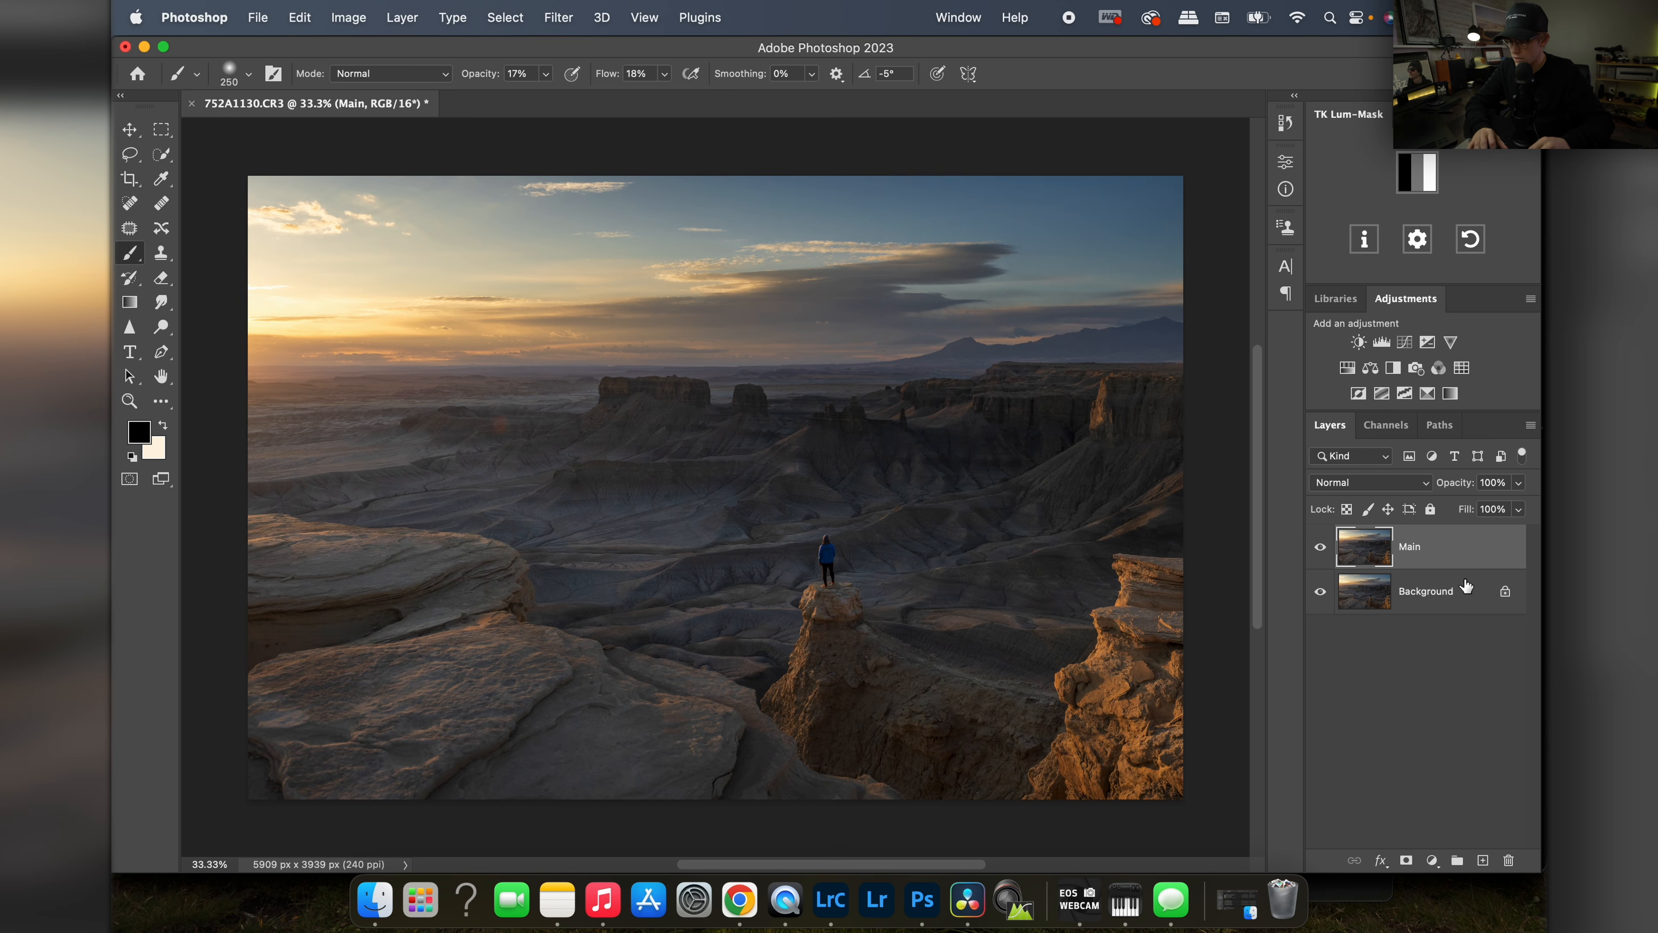
Step: Add an empty layer above Main and set its blend mode to Overlay
{"action": "left_click", "coordinate": [1484, 862]}
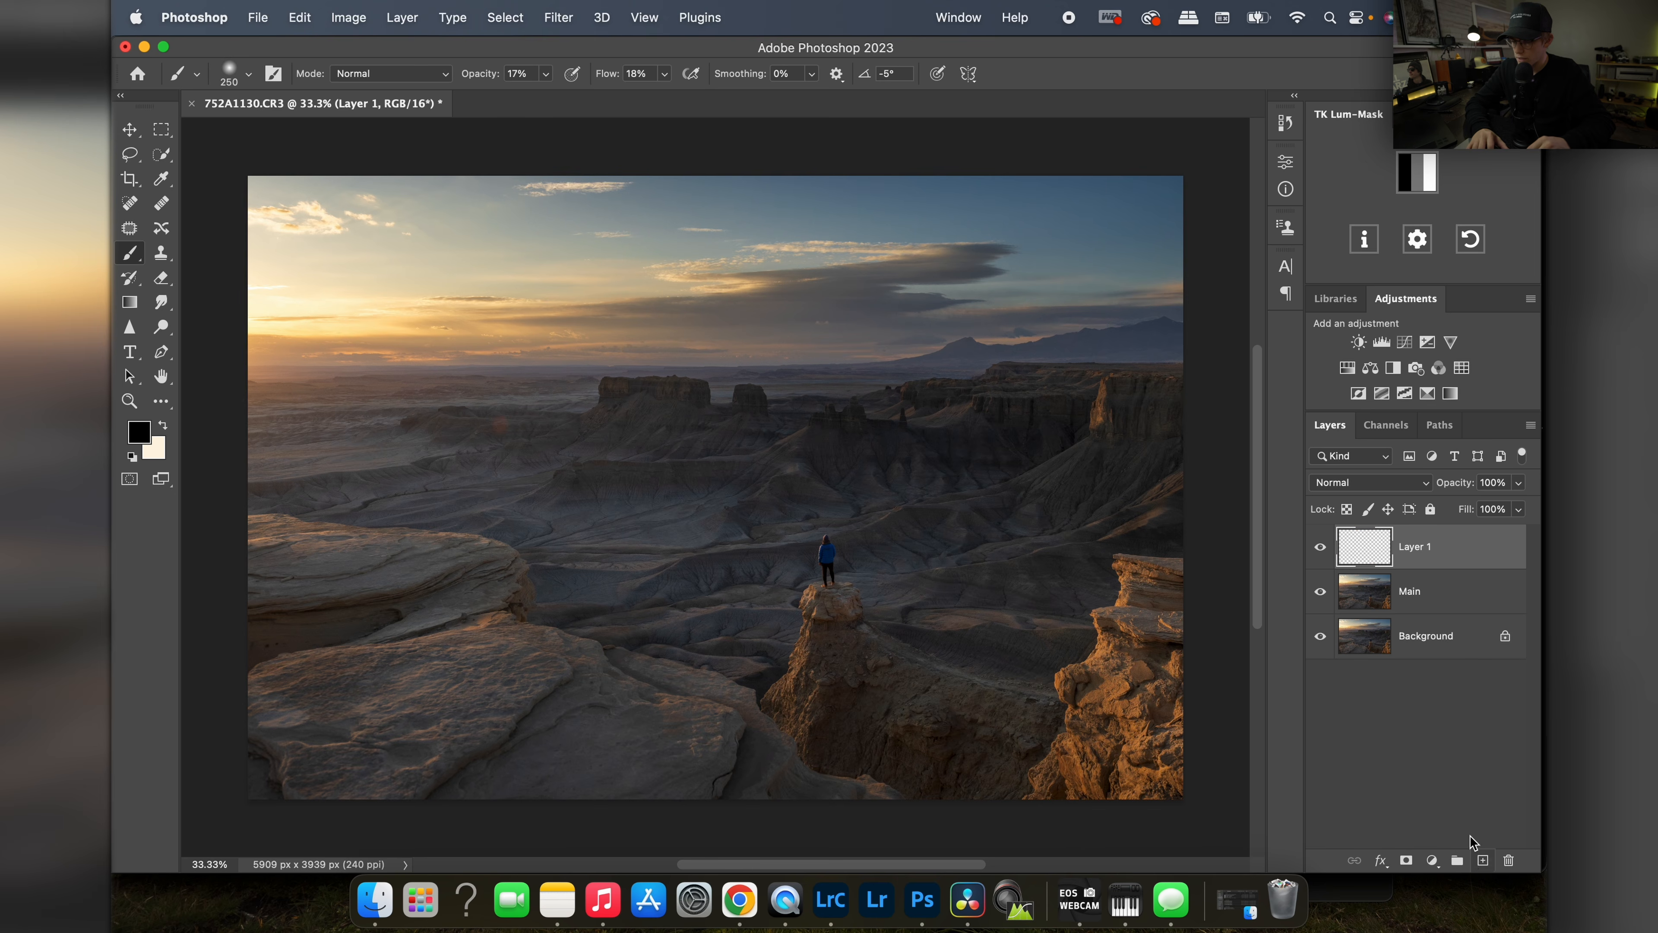
{"action": "left_click", "coordinate": [1381, 483]}
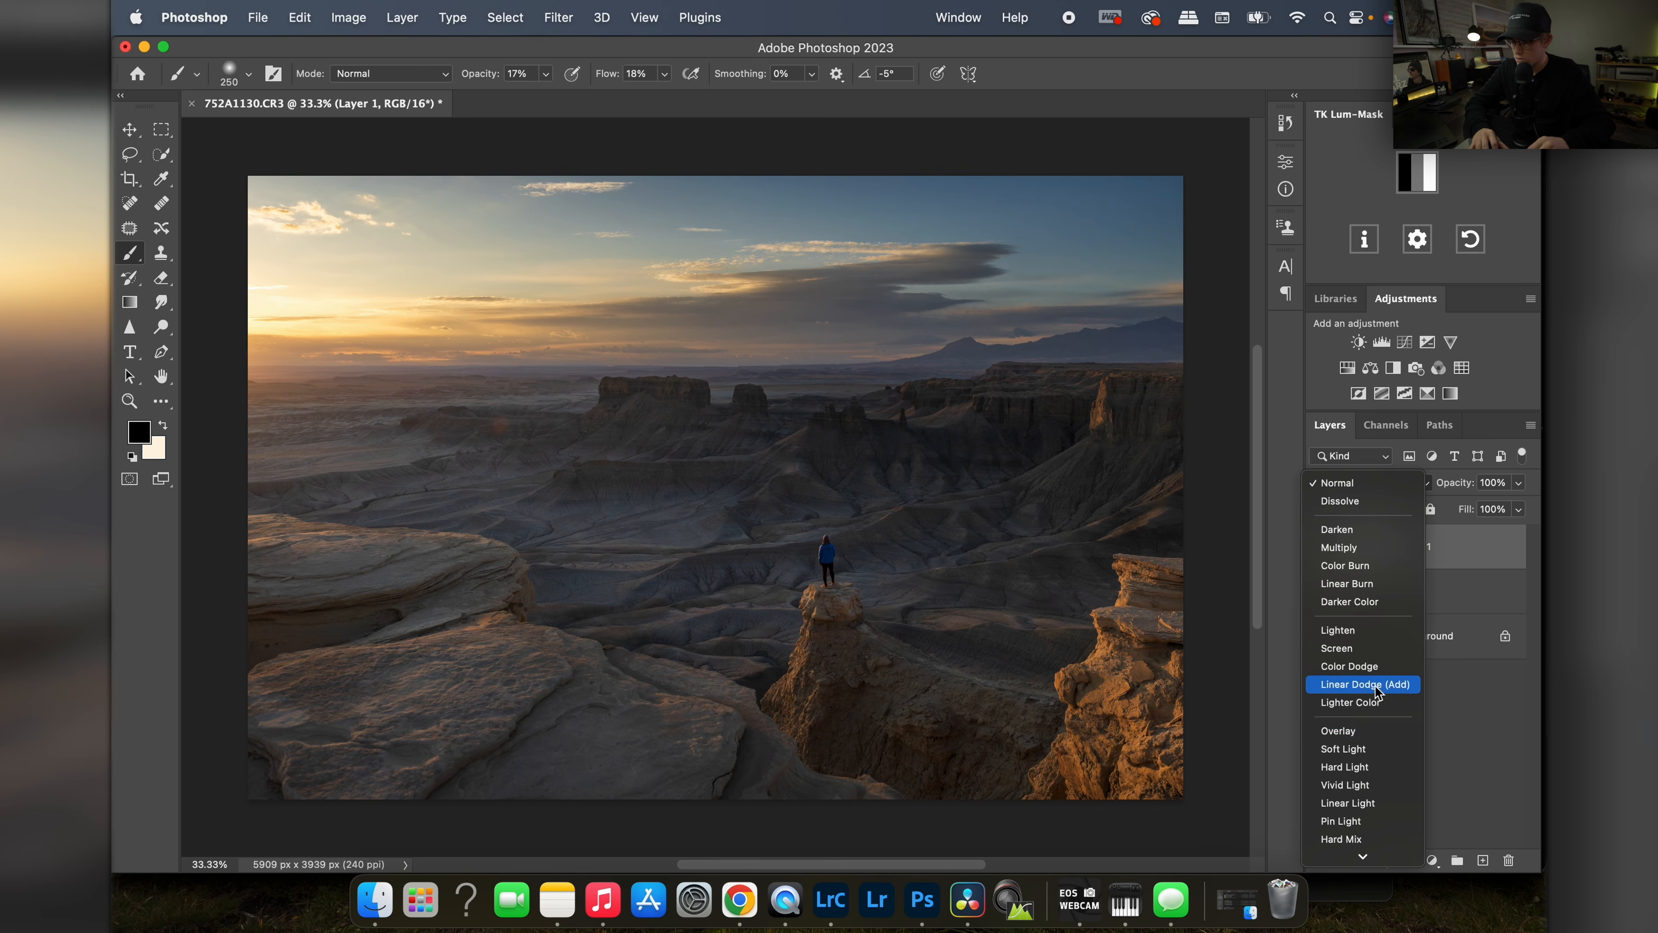
{"action": "left_click", "coordinate": [1372, 732]}
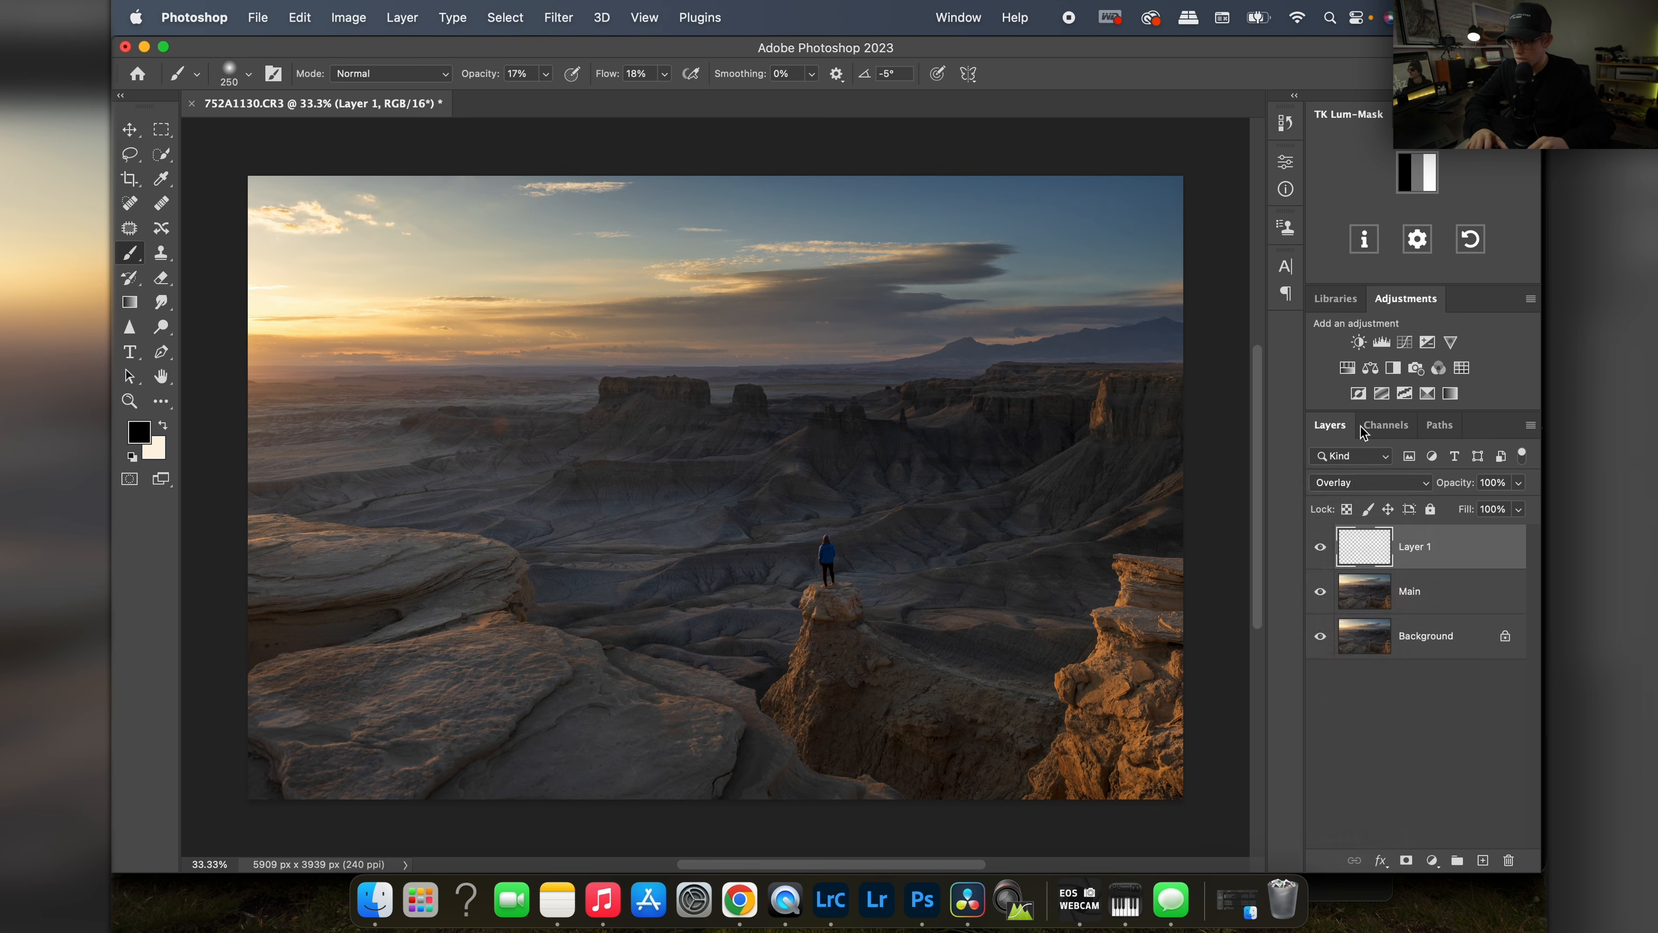
Step: Generate a Lights 1 luminosity mask with TK Lum-Mask and apply it as the Overlay layer's mask
{"action": "left_click", "coordinate": [1415, 172]}
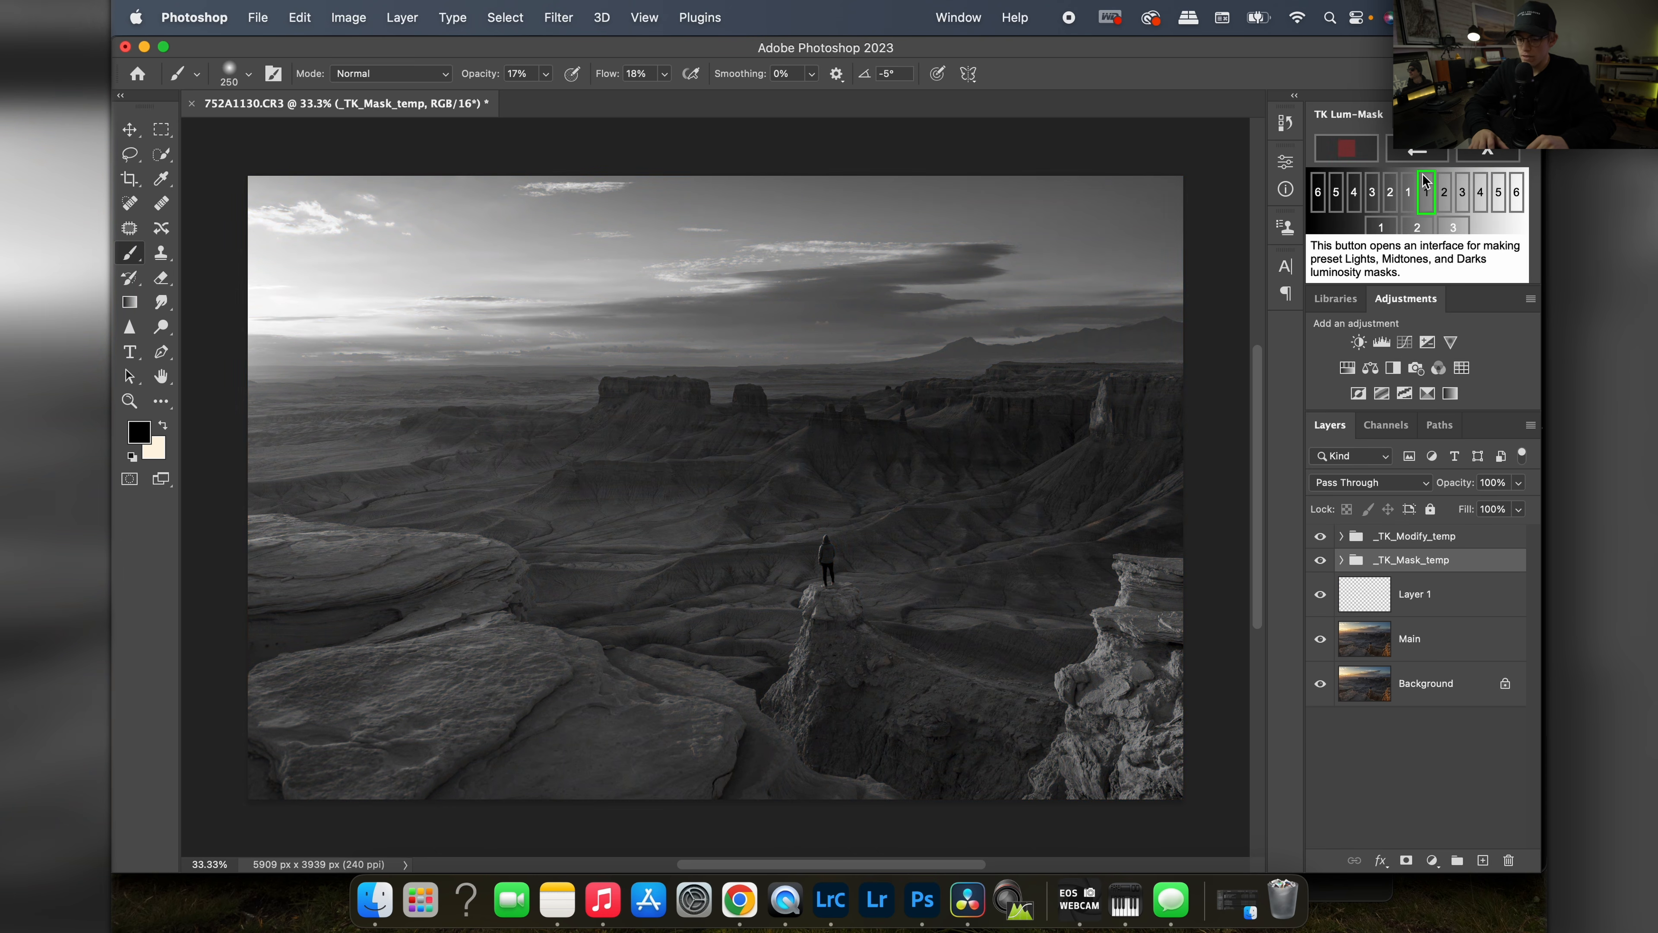
{"action": "left_click", "coordinate": [1427, 198]}
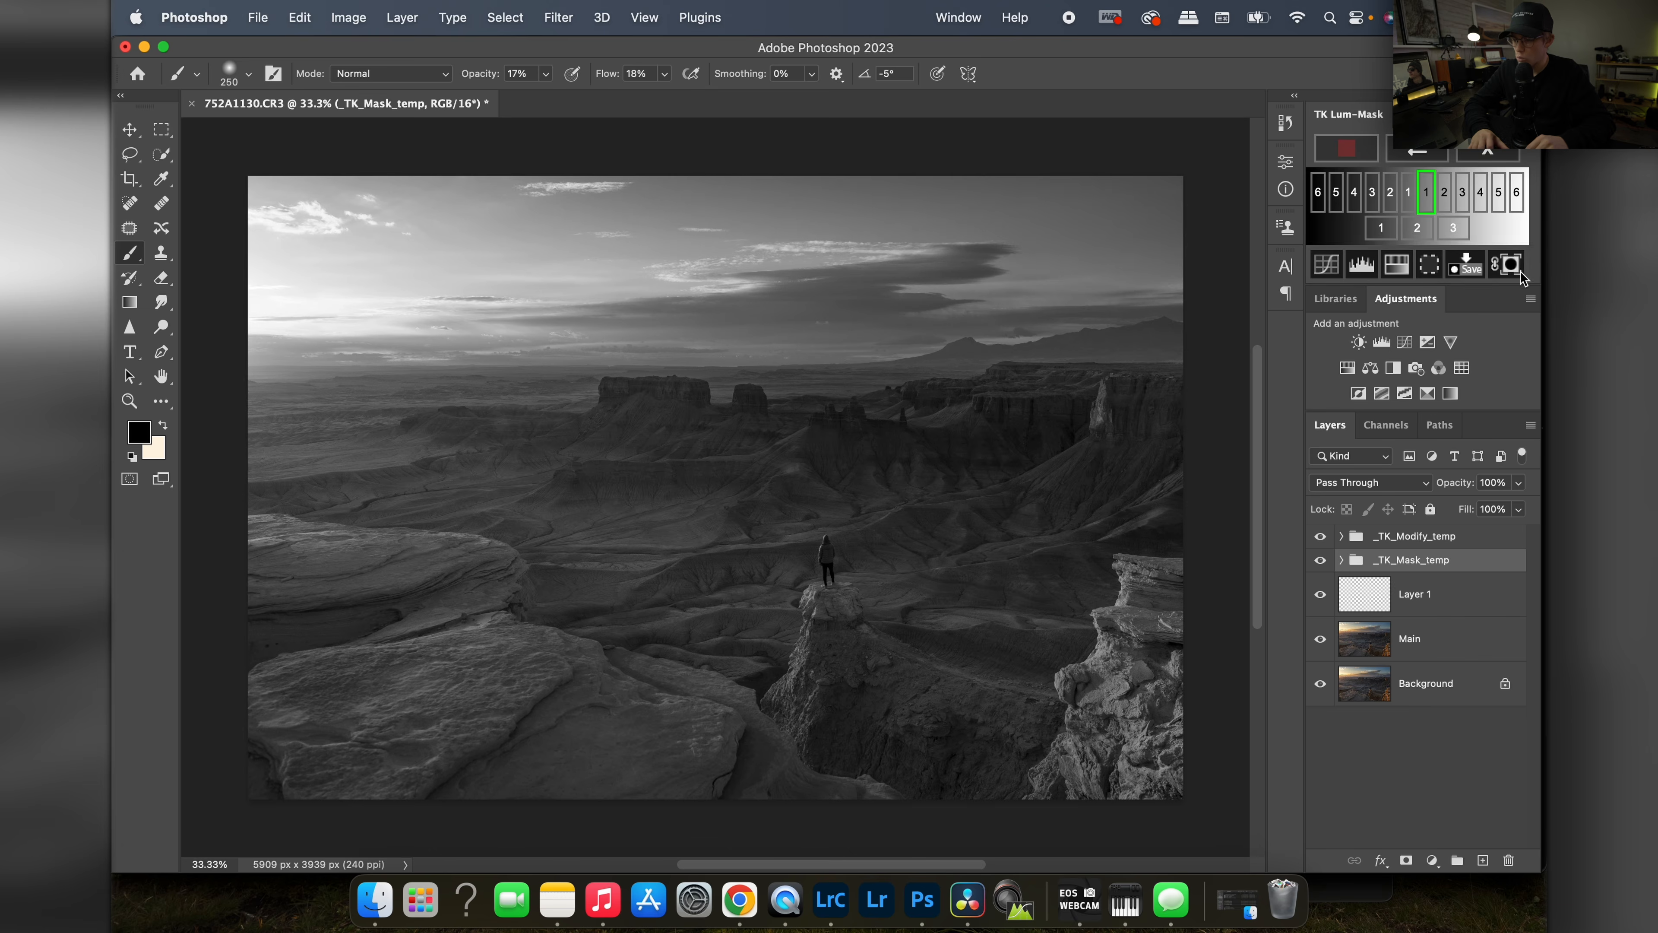
{"action": "left_click", "coordinate": [1507, 263]}
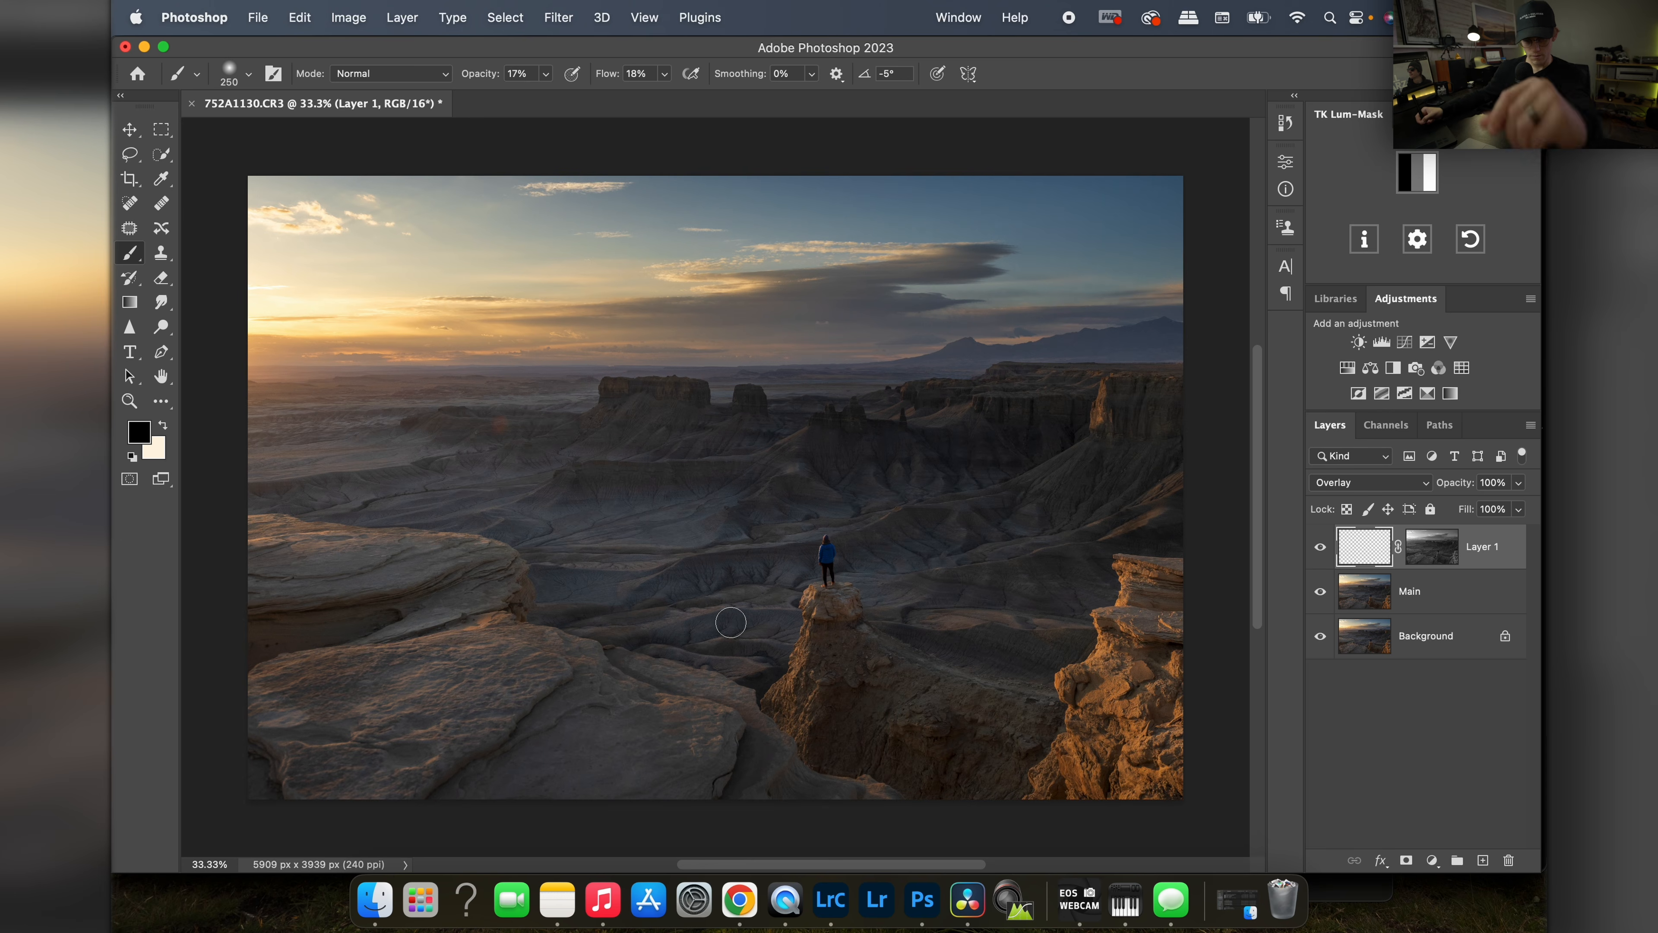
Step: Make the warm off-white #fff4e0 the foreground colour for painting
{"action": "key", "text": "x"}
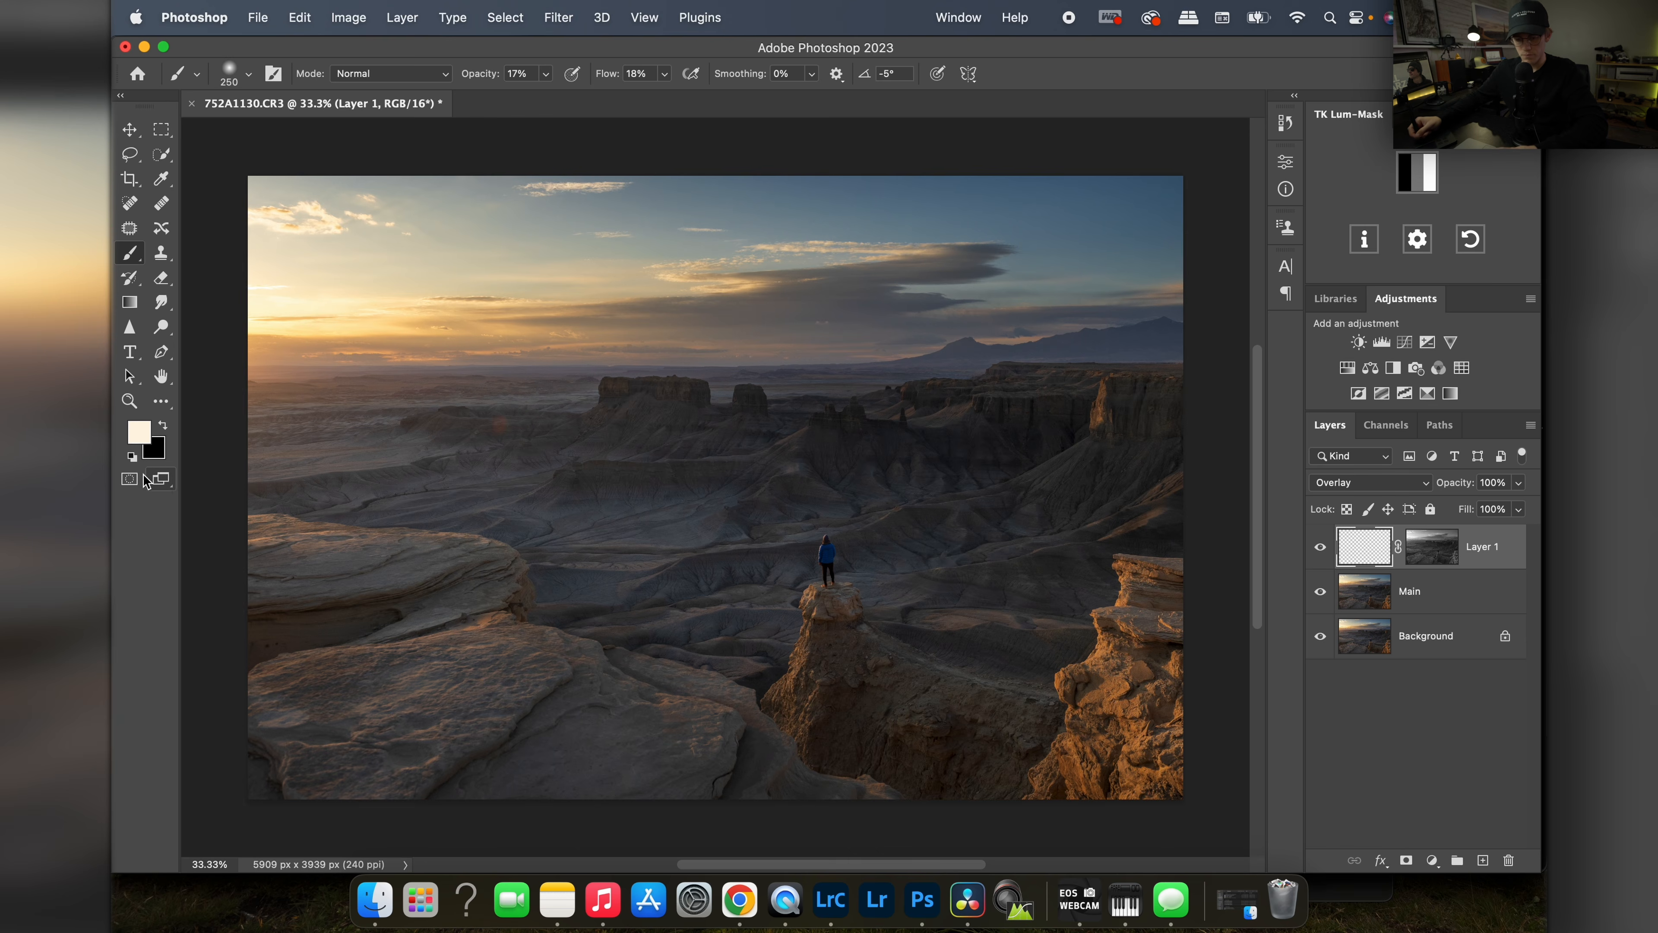
{"action": "left_click", "coordinate": [139, 432]}
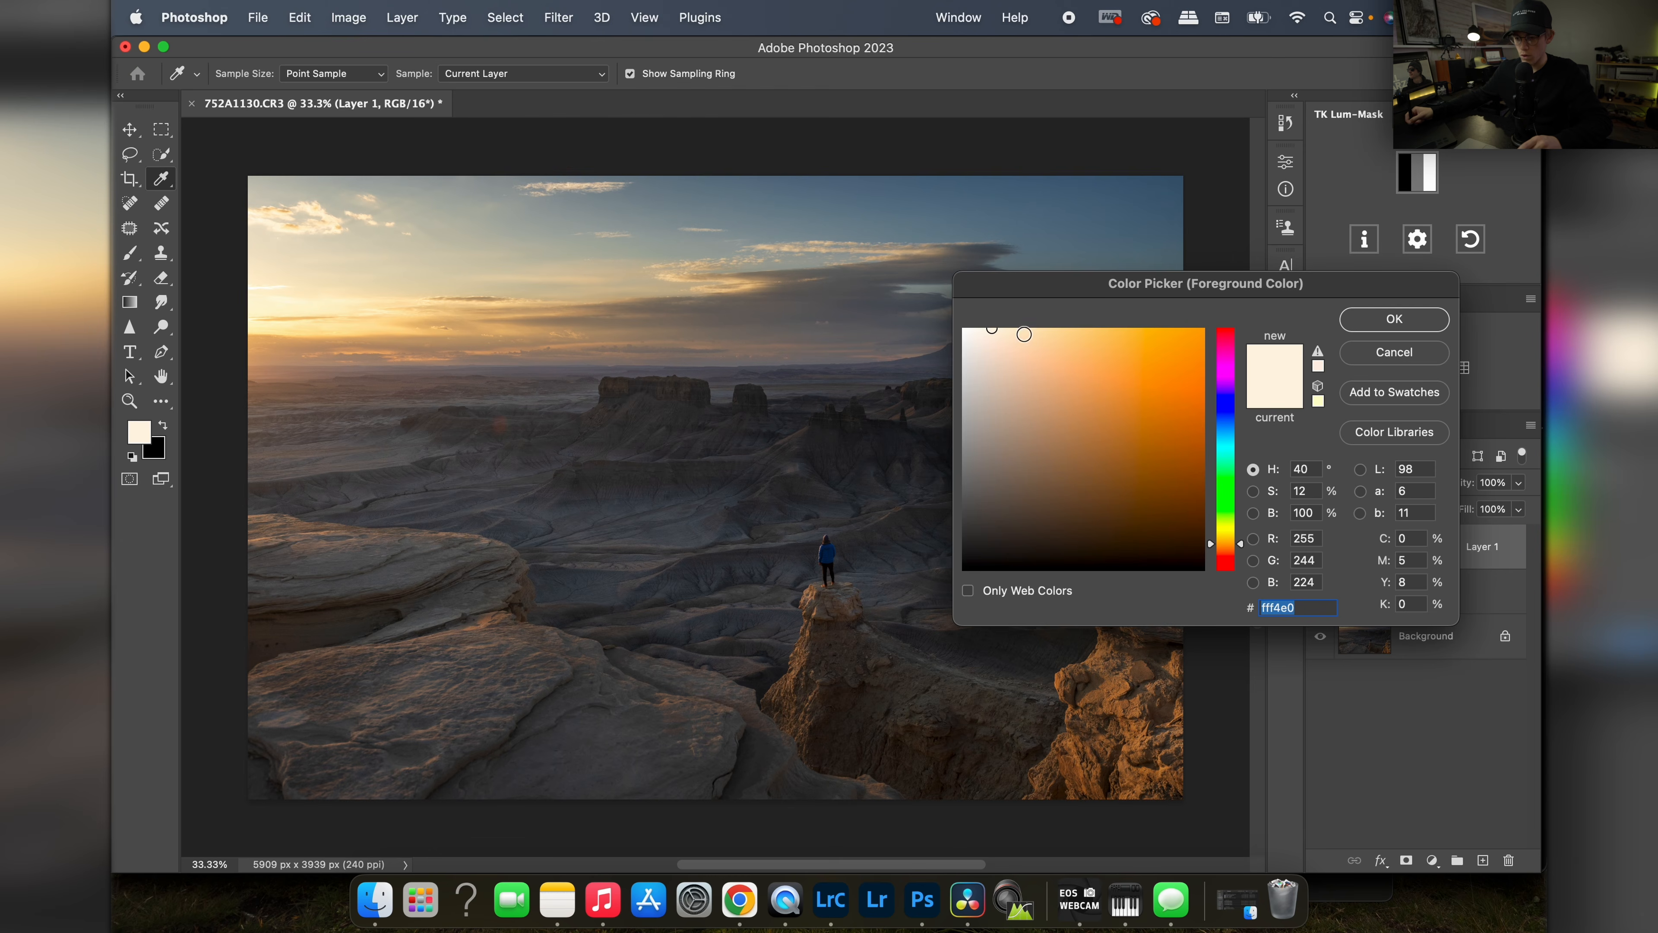
{"action": "left_click", "coordinate": [1384, 319]}
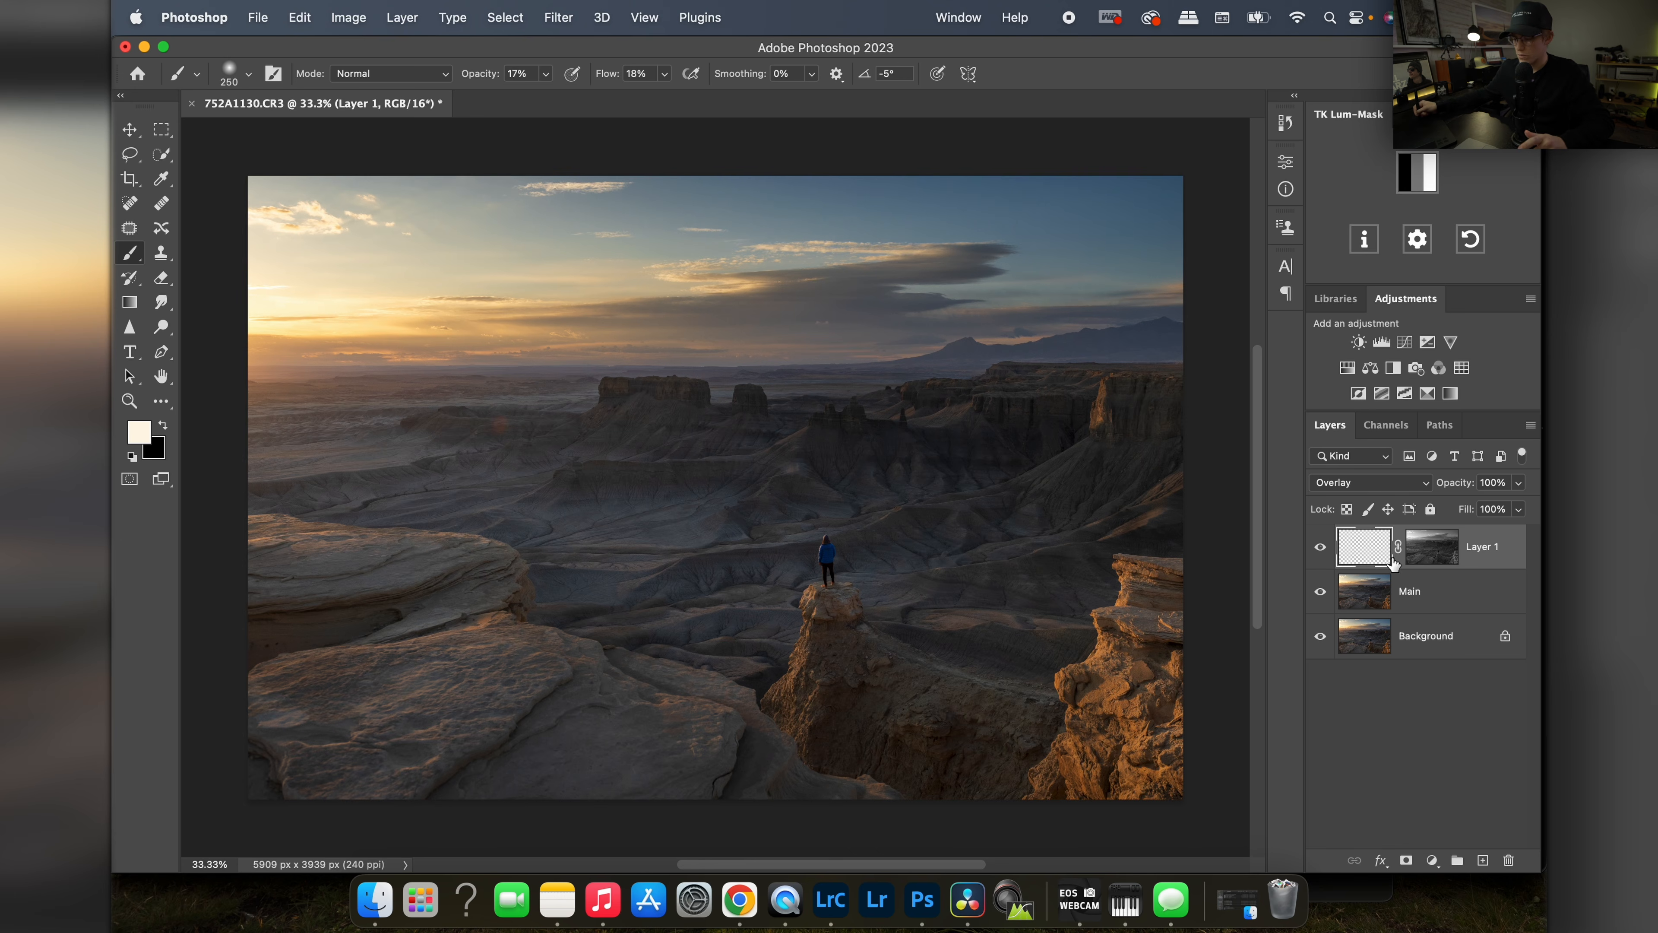
Step: Paint warm light onto the sunlit foreground rock ledge at the photo's left with a soft round brush at 0% hardness
{"action": "key", "text": "z"}
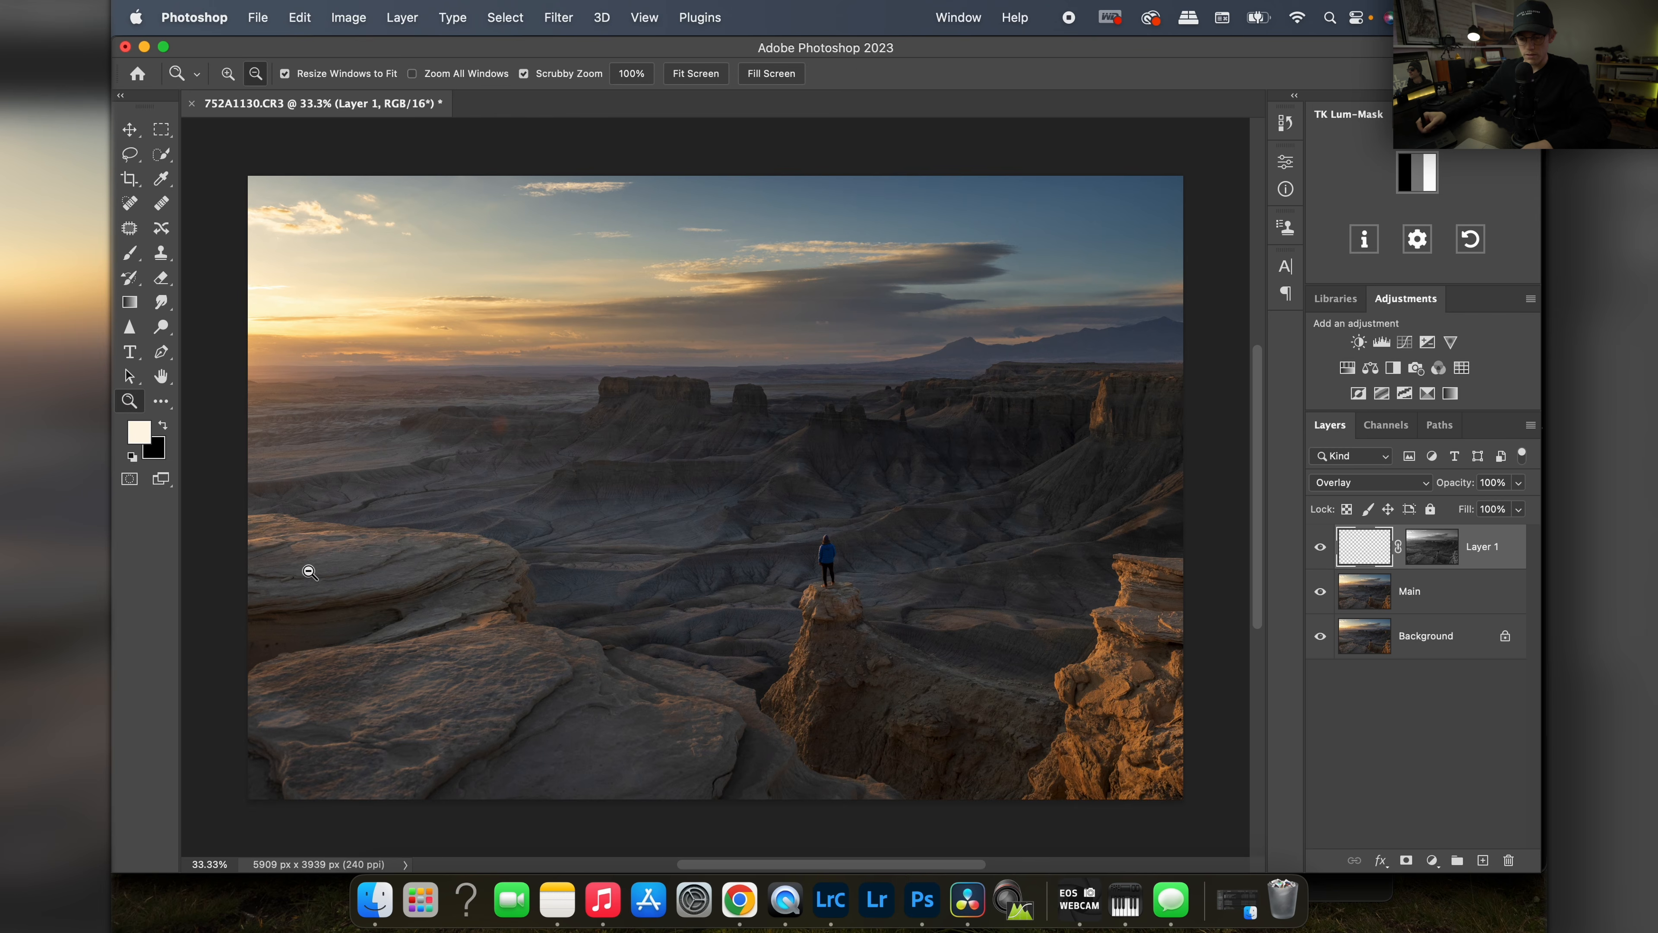
{"action": "left_click_drag", "start_coordinate": [304, 567], "coordinate": [403, 575]}
{"action": "mouse_move", "coordinate": [450, 494]}
{"action": "left_mouse_down"}
{"action": "mouse_move", "coordinate": [592, 507]}
{"action": "mouse_move", "coordinate": [711, 471]}
{"action": "left_mouse_up"}
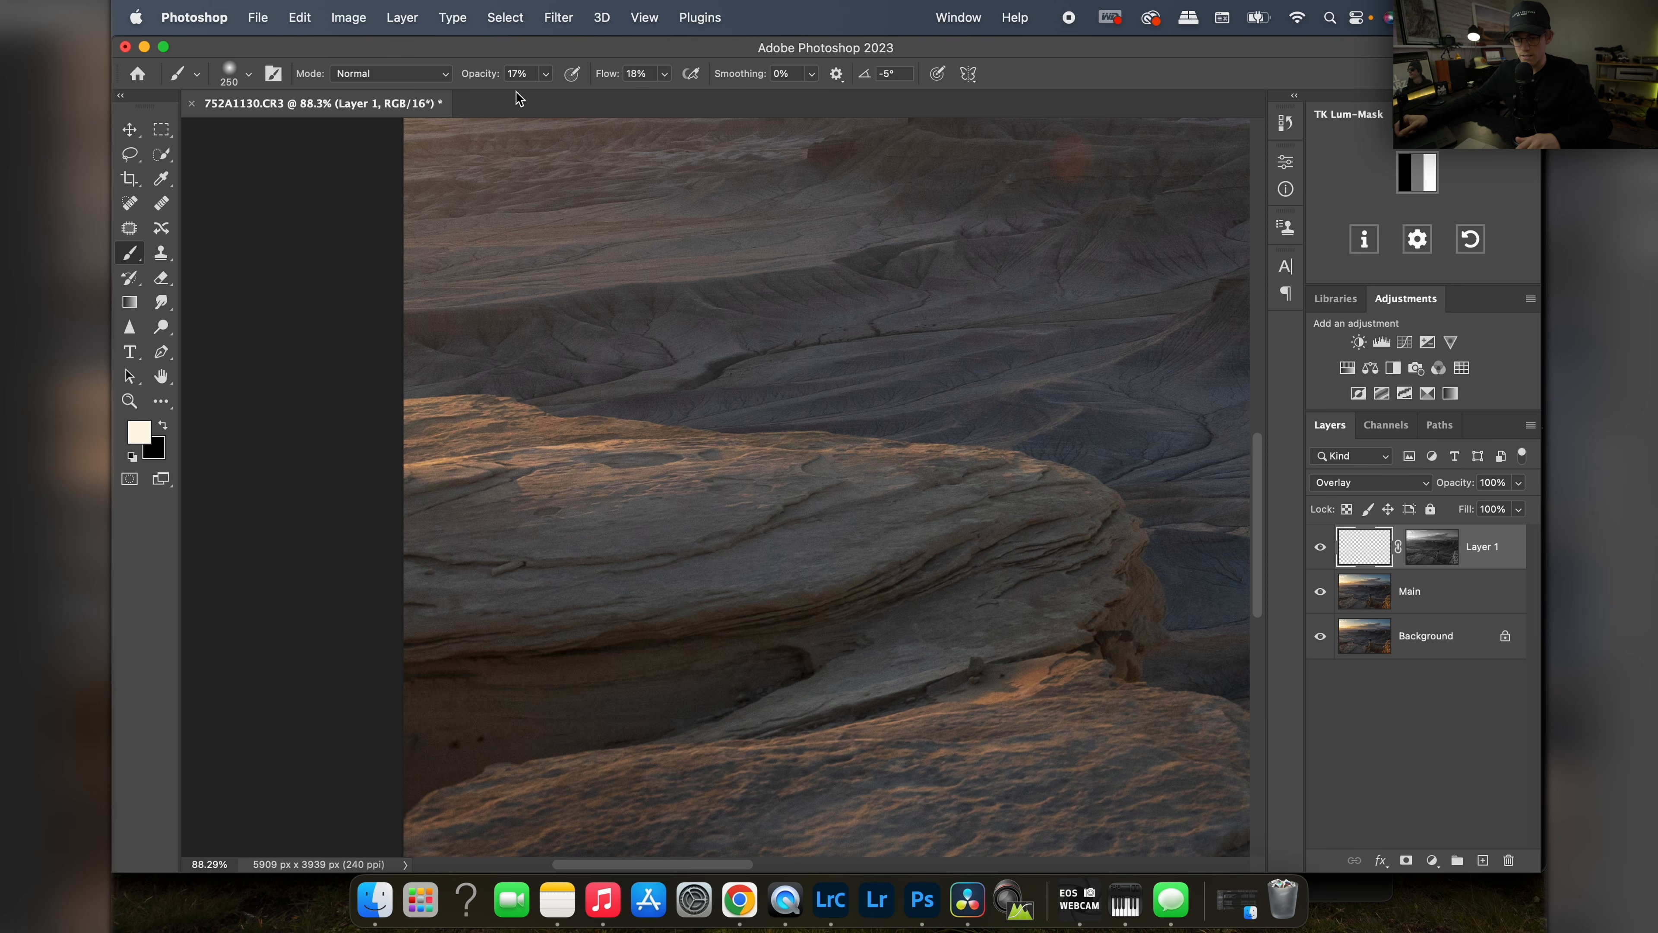
{"action": "left_click", "coordinate": [247, 77]}
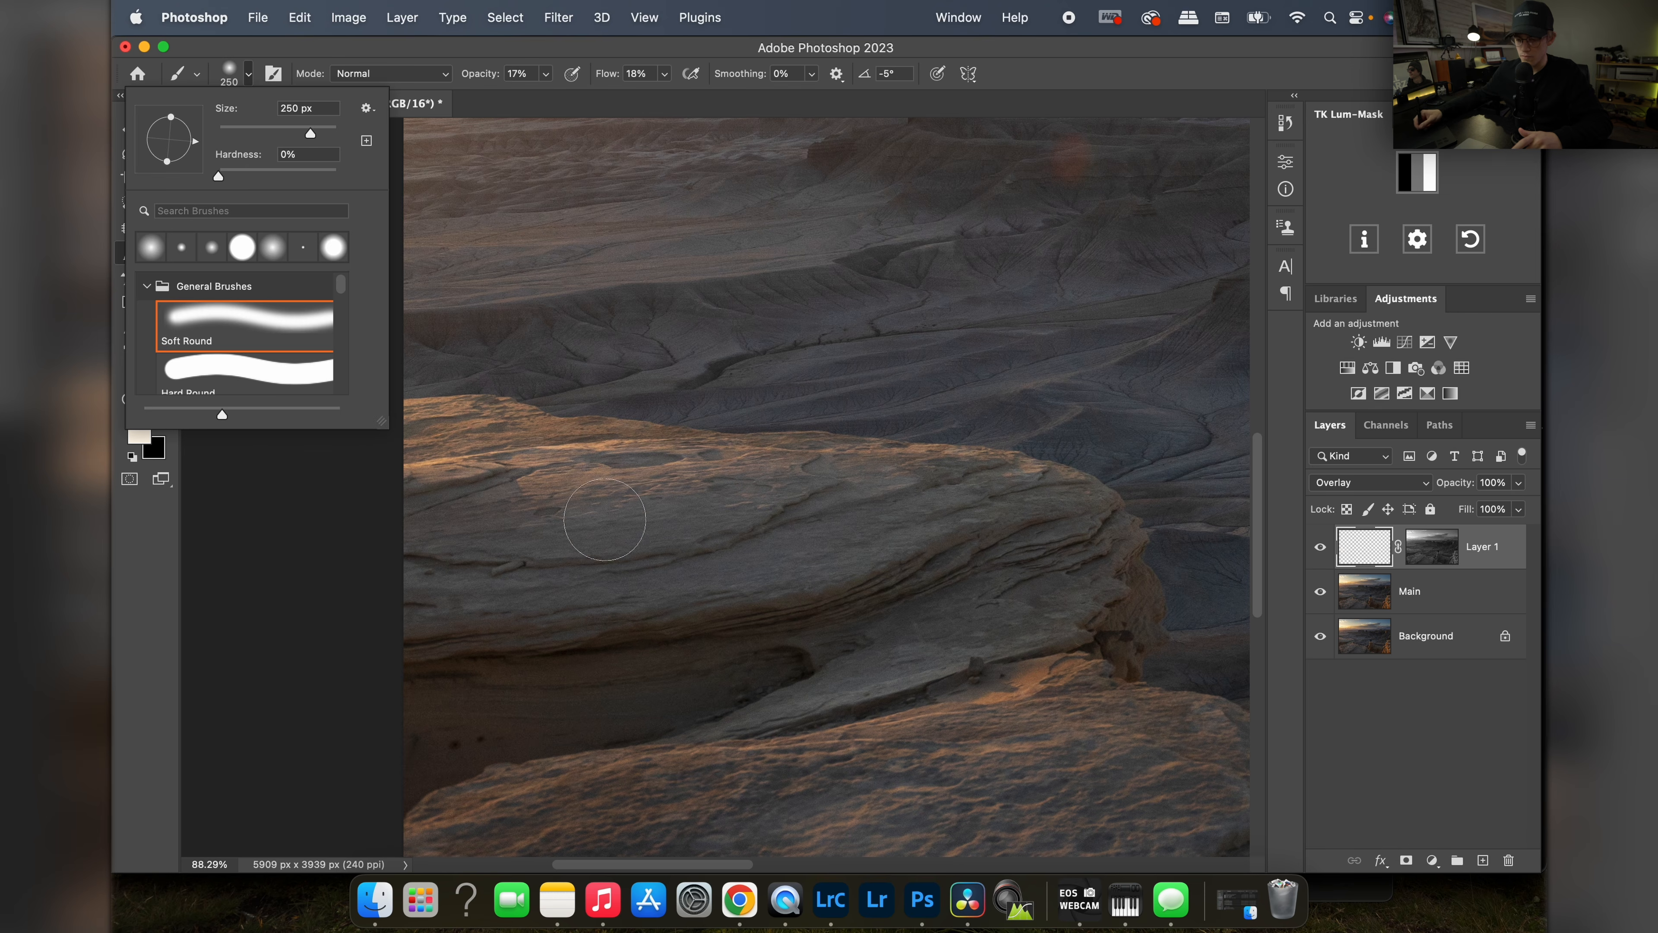
{"action": "left_click", "coordinate": [653, 530]}
{"action": "scroll", "coordinate": [925, 648], "scroll_direction": "down", "scroll_amount": 3}
{"action": "scroll", "coordinate": [926, 648], "scroll_direction": "left", "scroll_amount": 2}
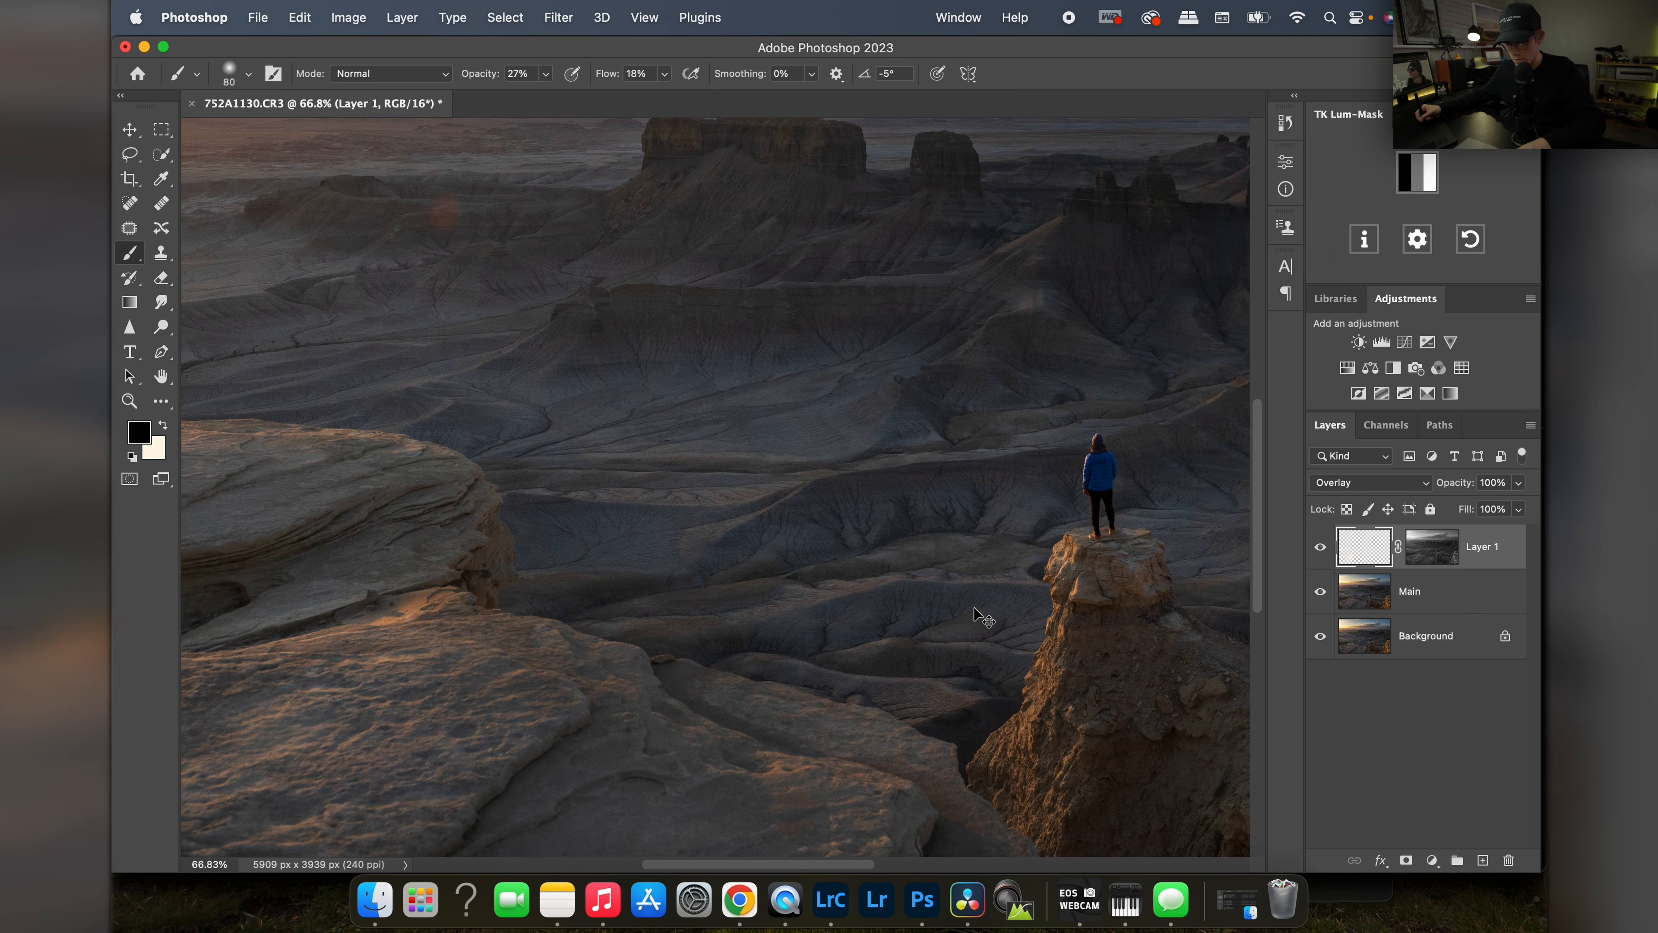
Step: Brush the off-white colour over the sunlit edges of the person and the rock pinnacle with an 80 px brush at 27% opacity
{"action": "key", "text": "x"}
{"action": "key", "text": "super+comma"}
{"action": "left_click_drag", "start_coordinate": [1143, 486], "coordinate": [1234, 483]}
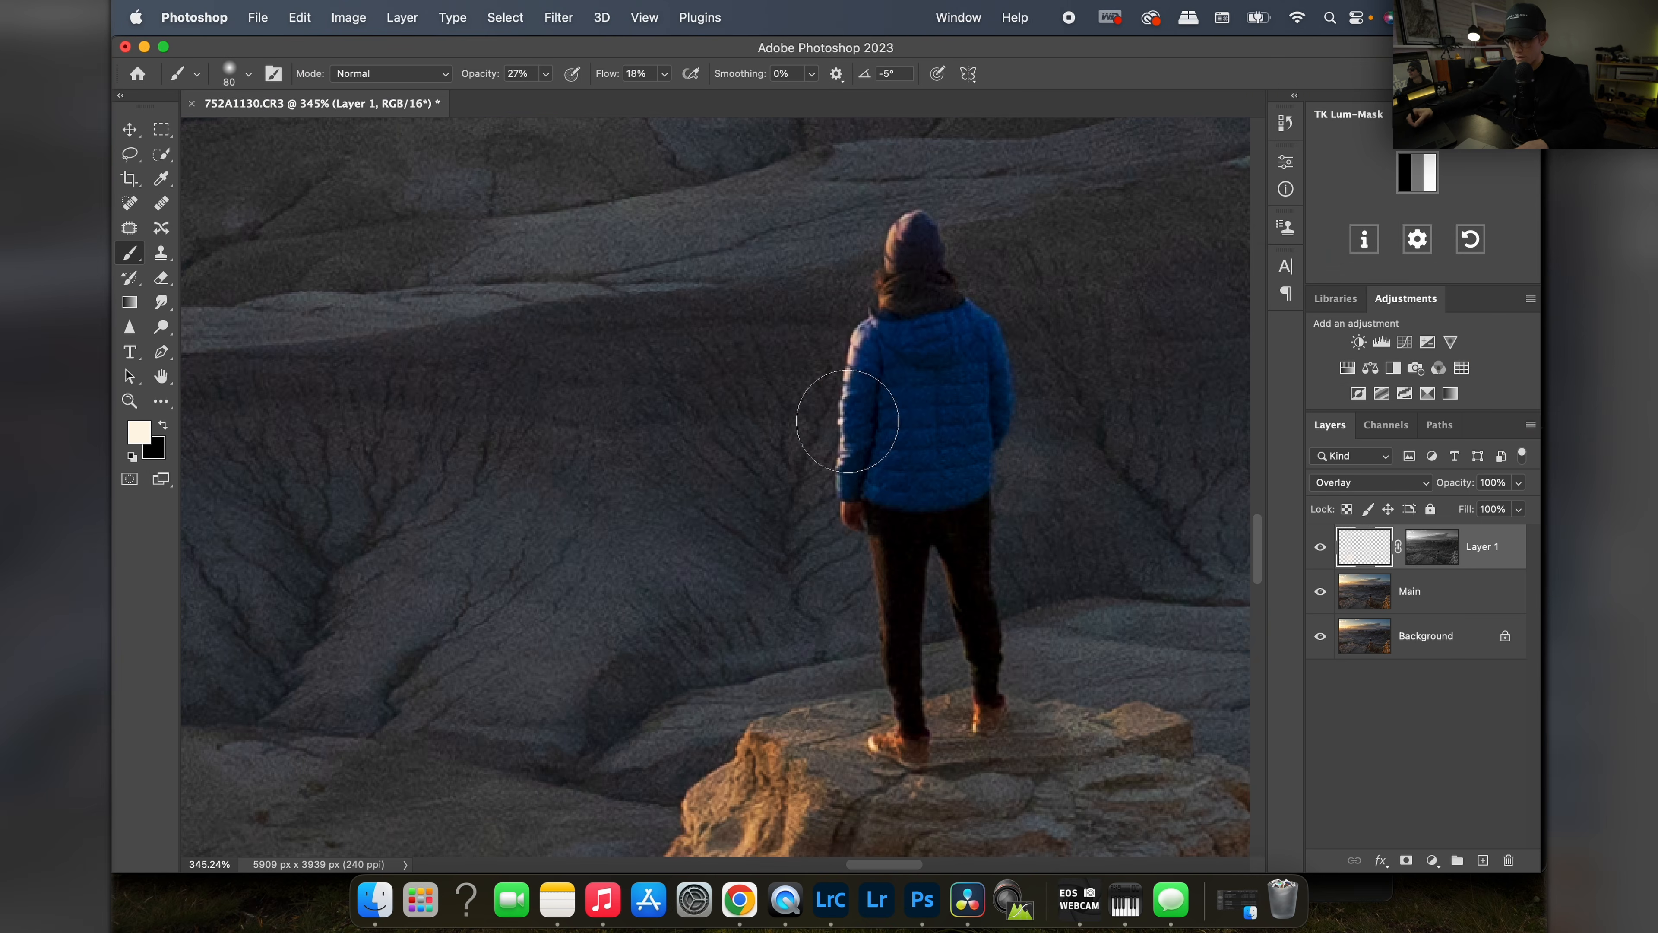
{"action": "left_click_drag", "start_coordinate": [1110, 734], "coordinate": [1192, 308]}
{"action": "left_click_drag", "start_coordinate": [914, 545], "coordinate": [832, 588]}
{"action": "left_click_drag", "start_coordinate": [831, 713], "coordinate": [1175, 395]}
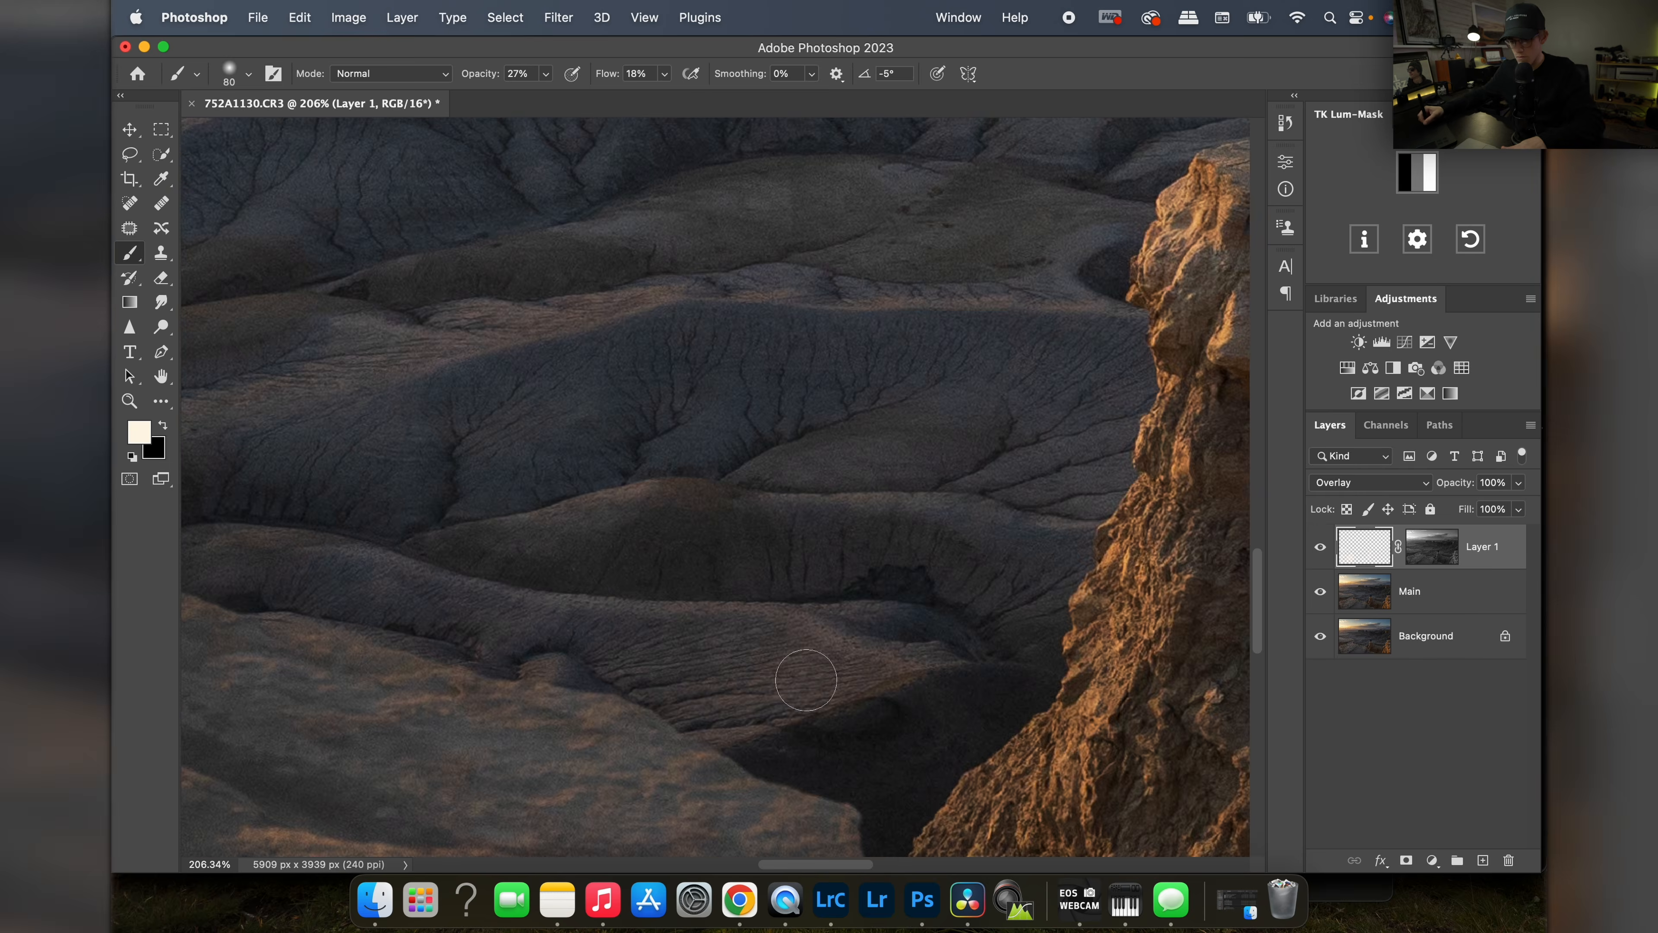
Step: Brush light onto the ridges of the valley around the pinnacle, enlarging the brush to 125 px
{"action": "left_click_drag", "start_coordinate": [1140, 230], "coordinate": [1030, 570]}
{"action": "left_click_drag", "start_coordinate": [278, 297], "coordinate": [705, 426]}
{"action": "left_click_drag", "start_coordinate": [1018, 542], "coordinate": [670, 503]}
{"action": "key", "text": "bracketright"}
{"action": "key", "text": "bracketright"}
{"action": "key", "text": "bracketright"}
{"action": "left_click_drag", "start_coordinate": [1157, 273], "coordinate": [970, 415]}
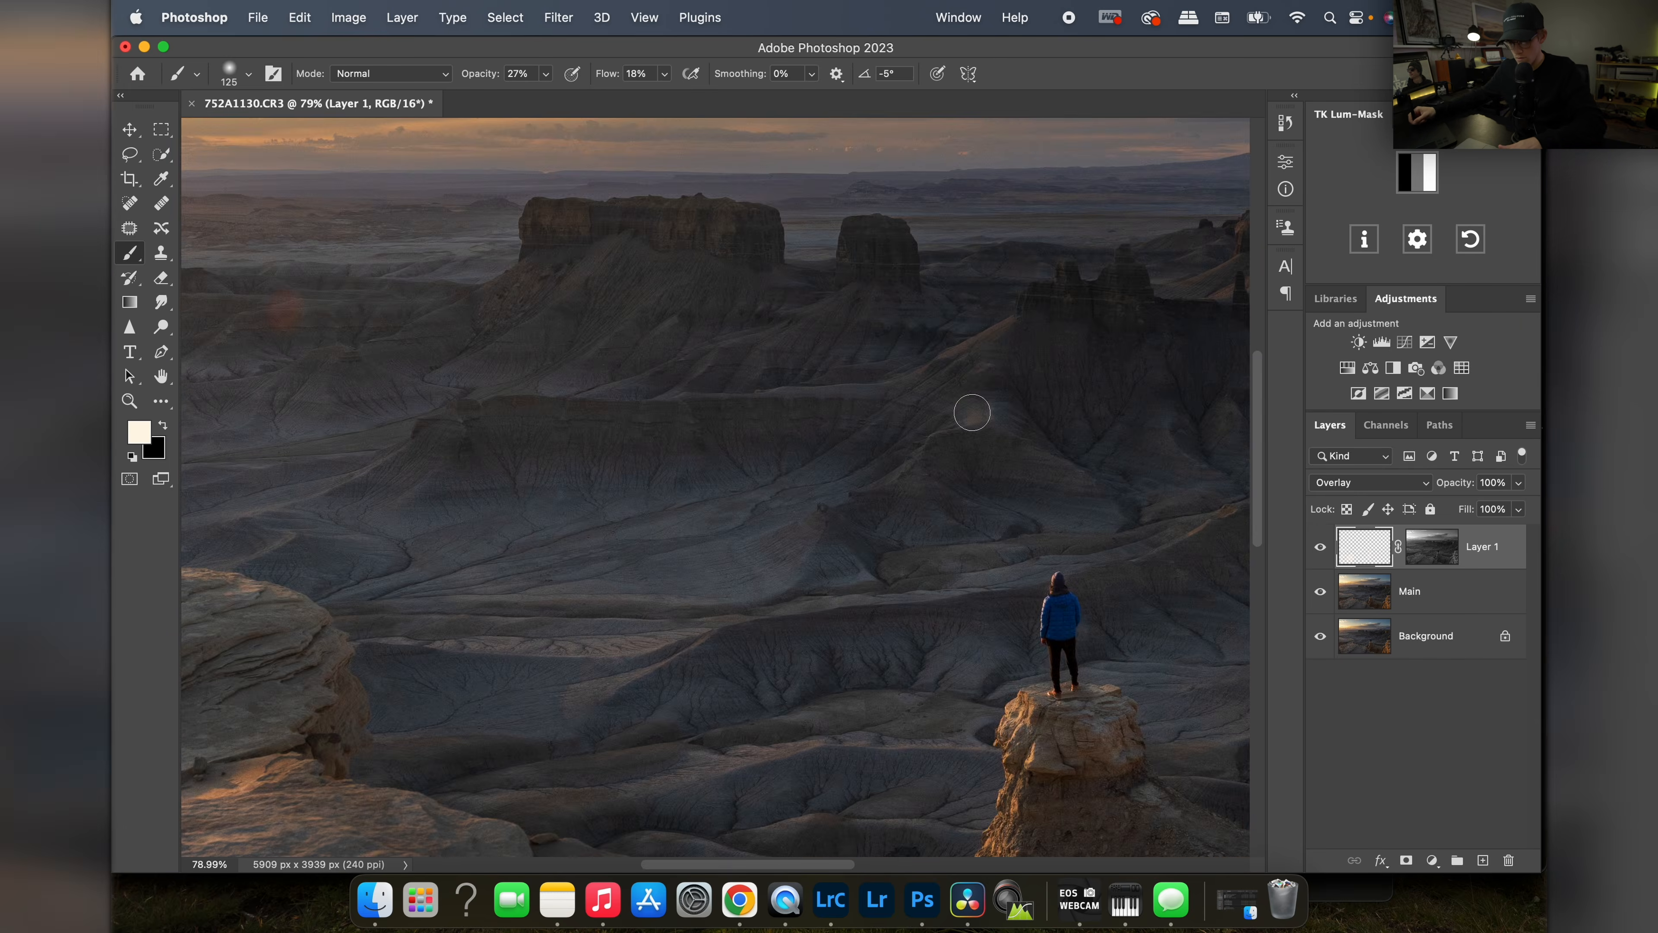
Step: Brush light onto the sunlit cliff face and mesa edges at the right of the valley with the 125 px brush
{"action": "left_click_drag", "start_coordinate": [1159, 543], "coordinate": [940, 530]}
{"action": "left_click_drag", "start_coordinate": [1175, 654], "coordinate": [841, 448]}
{"action": "key", "text": "alt+super+space"}
{"action": "left_click_drag", "start_coordinate": [858, 627], "coordinate": [771, 624]}
{"action": "left_click_drag", "start_coordinate": [855, 555], "coordinate": [964, 556]}
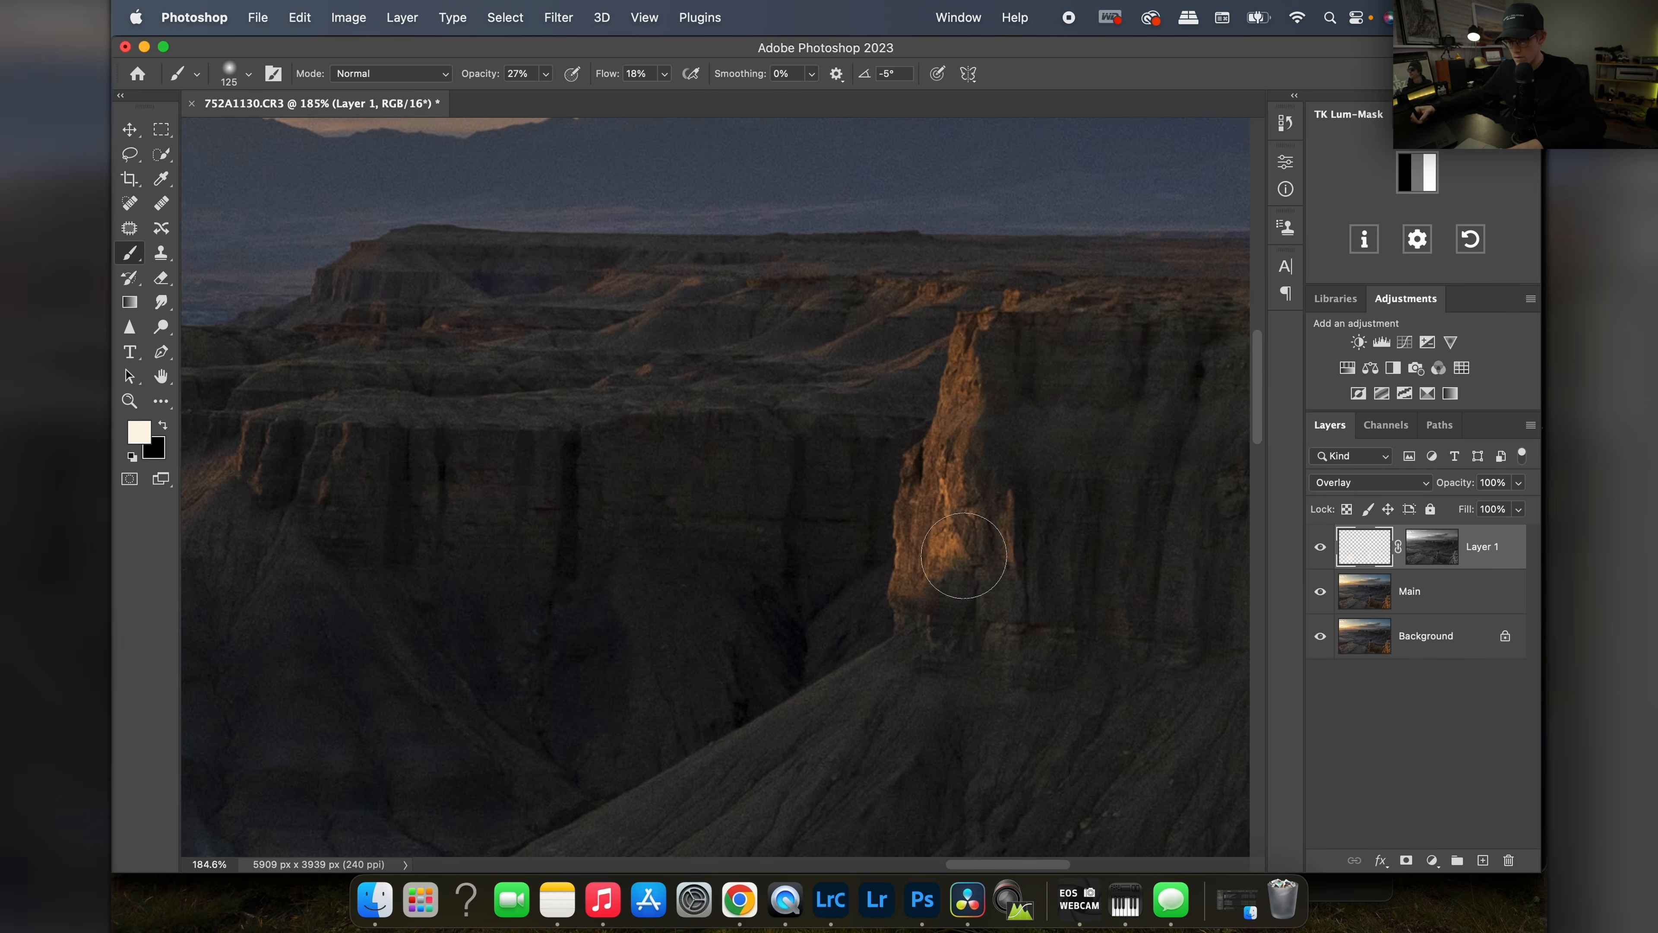
{"action": "left_click_drag", "start_coordinate": [604, 352], "coordinate": [1162, 307]}
{"action": "left_click_drag", "start_coordinate": [466, 444], "coordinate": [1156, 261]}
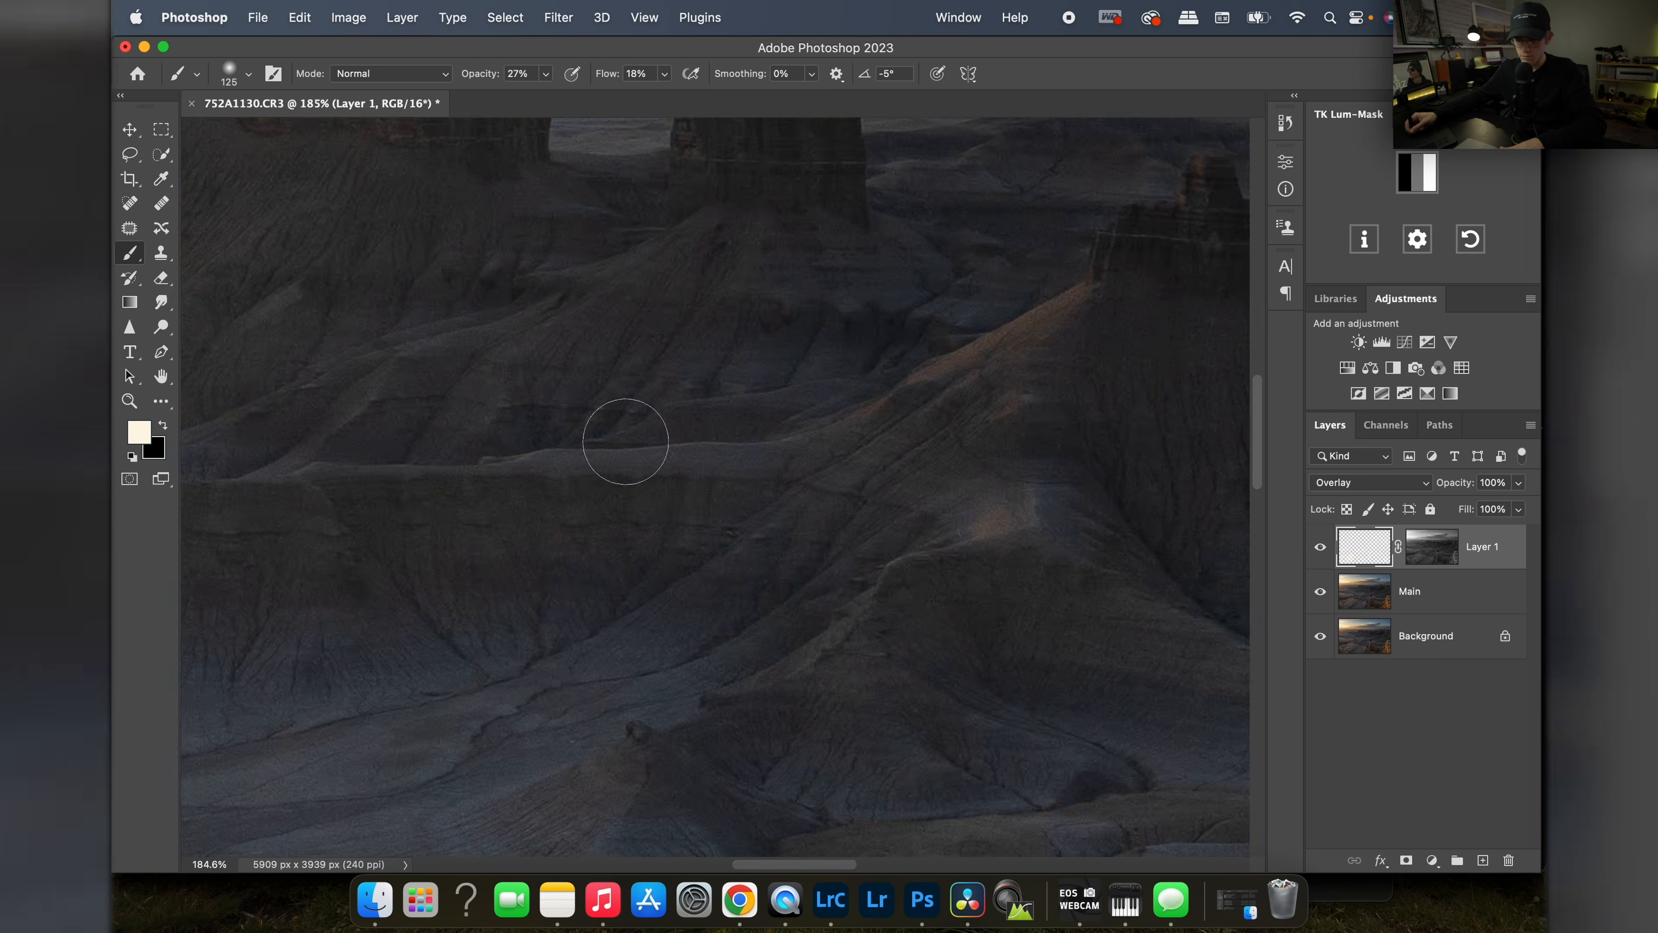
Step: Brush light along the ridgelines in the middle of the valley below the buttes
{"action": "left_click_drag", "start_coordinate": [522, 392], "coordinate": [1195, 608]}
{"action": "left_click_drag", "start_coordinate": [548, 585], "coordinate": [1110, 405]}
{"action": "left_click_drag", "start_coordinate": [966, 474], "coordinate": [600, 573]}
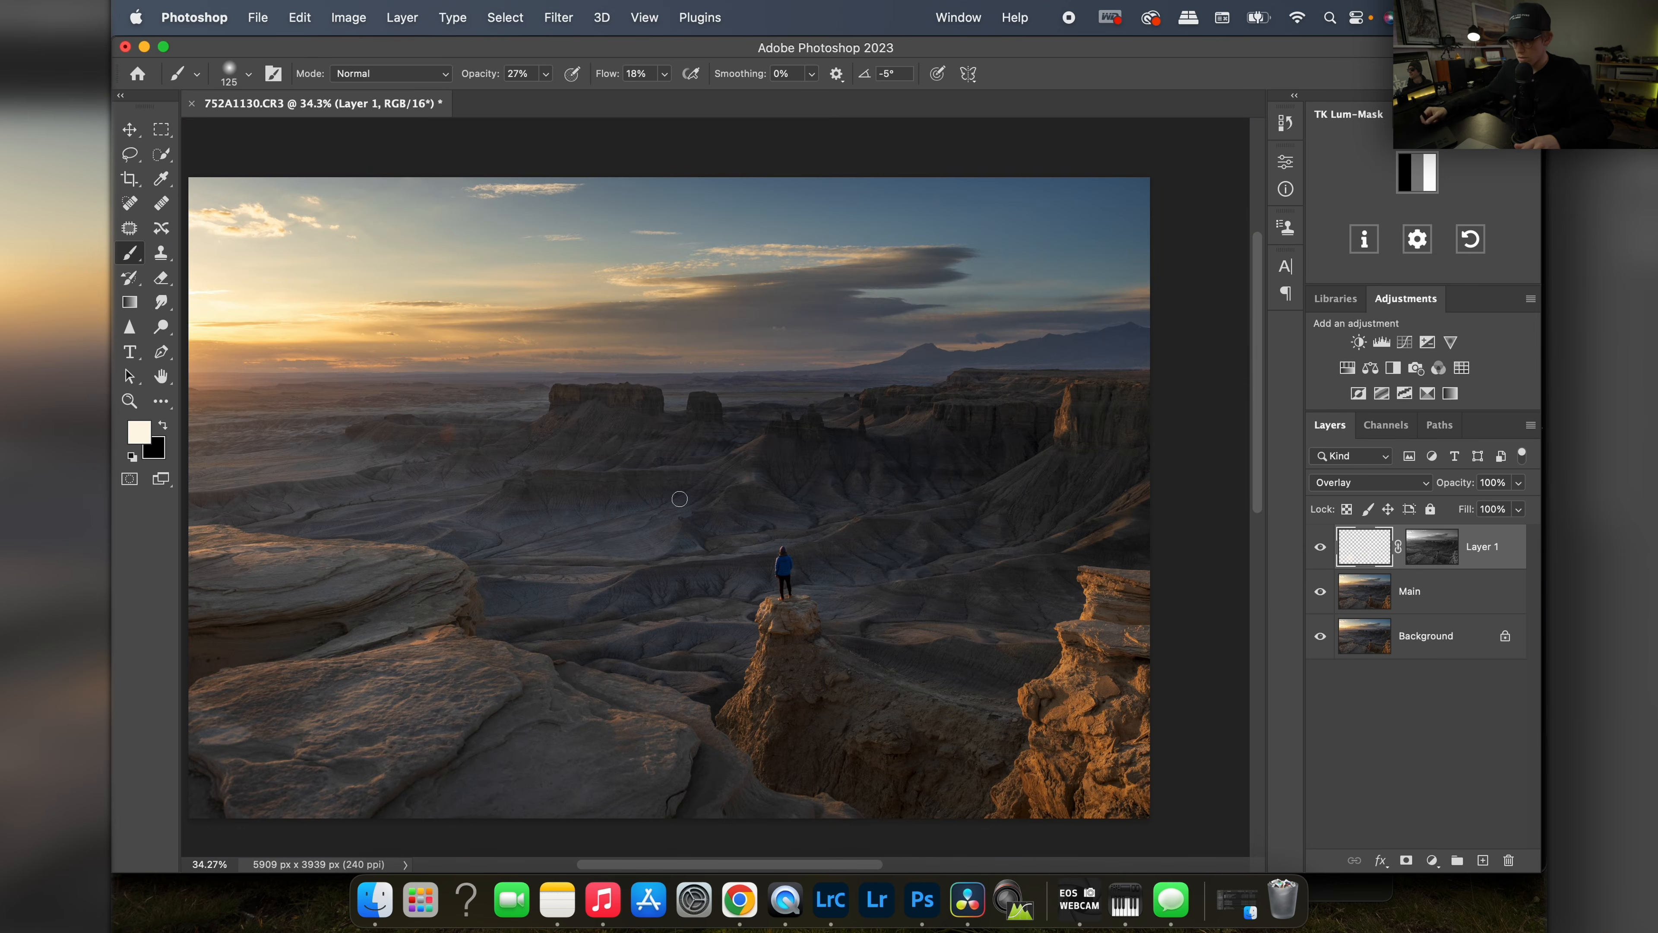
Step: Compare the whole photo with the Overlay painting layer hidden and shown
{"action": "left_click", "coordinate": [1320, 549]}
{"action": "left_click", "coordinate": [1322, 549]}
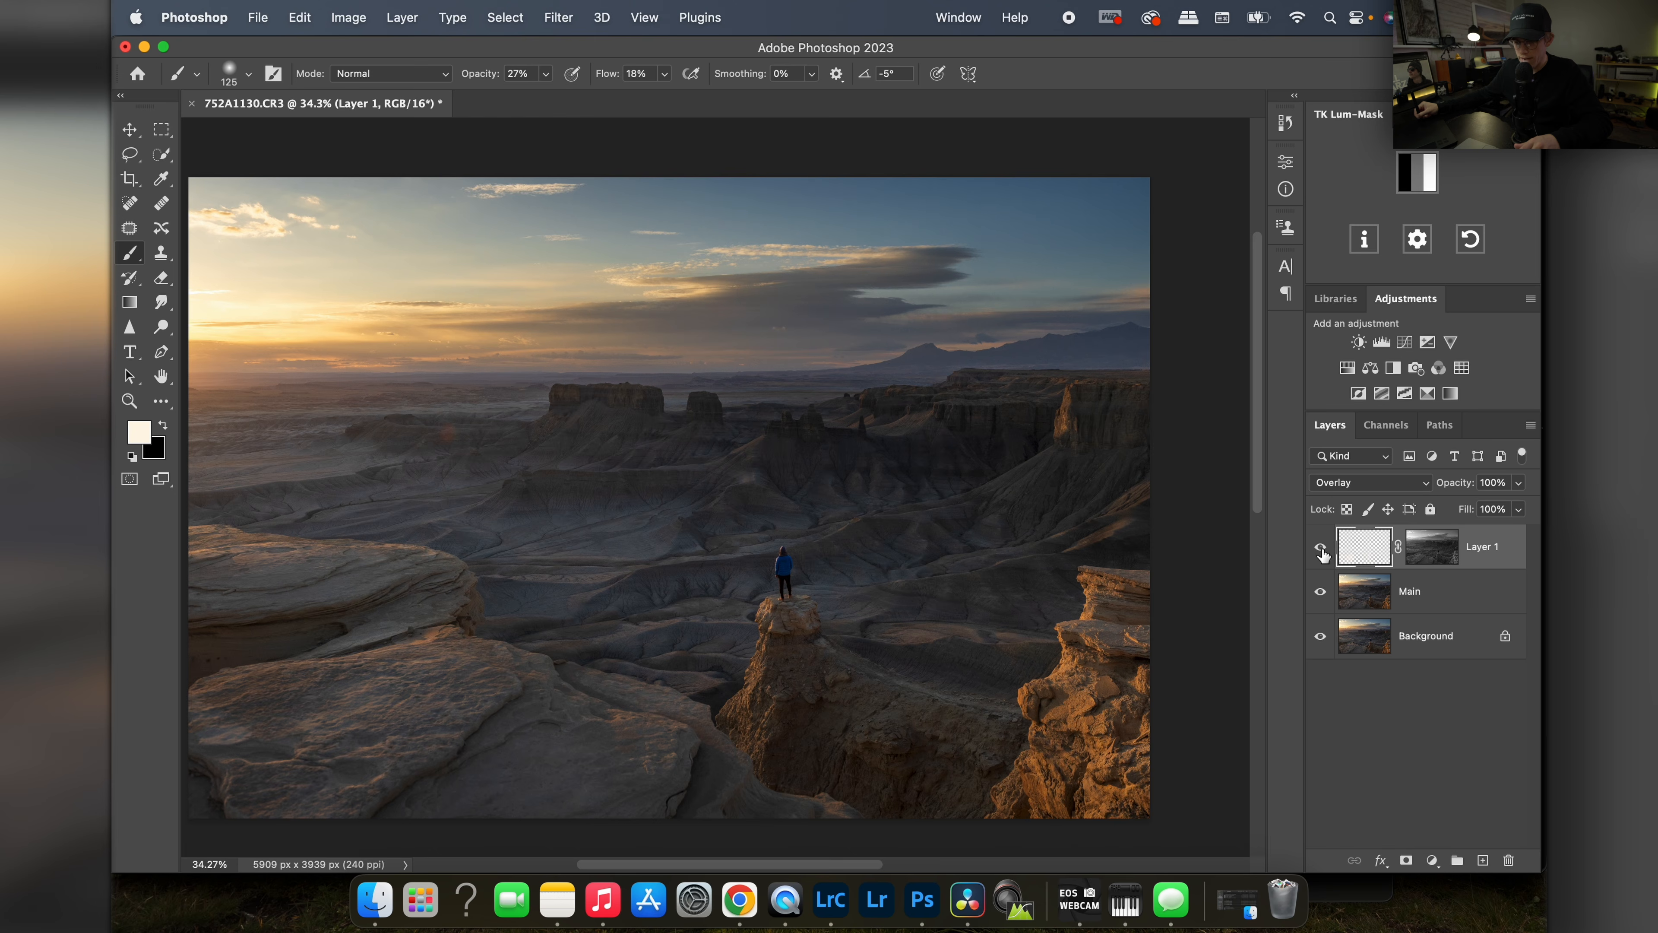
{"action": "left_click", "coordinate": [1325, 550]}
{"action": "left_click", "coordinate": [1325, 551]}
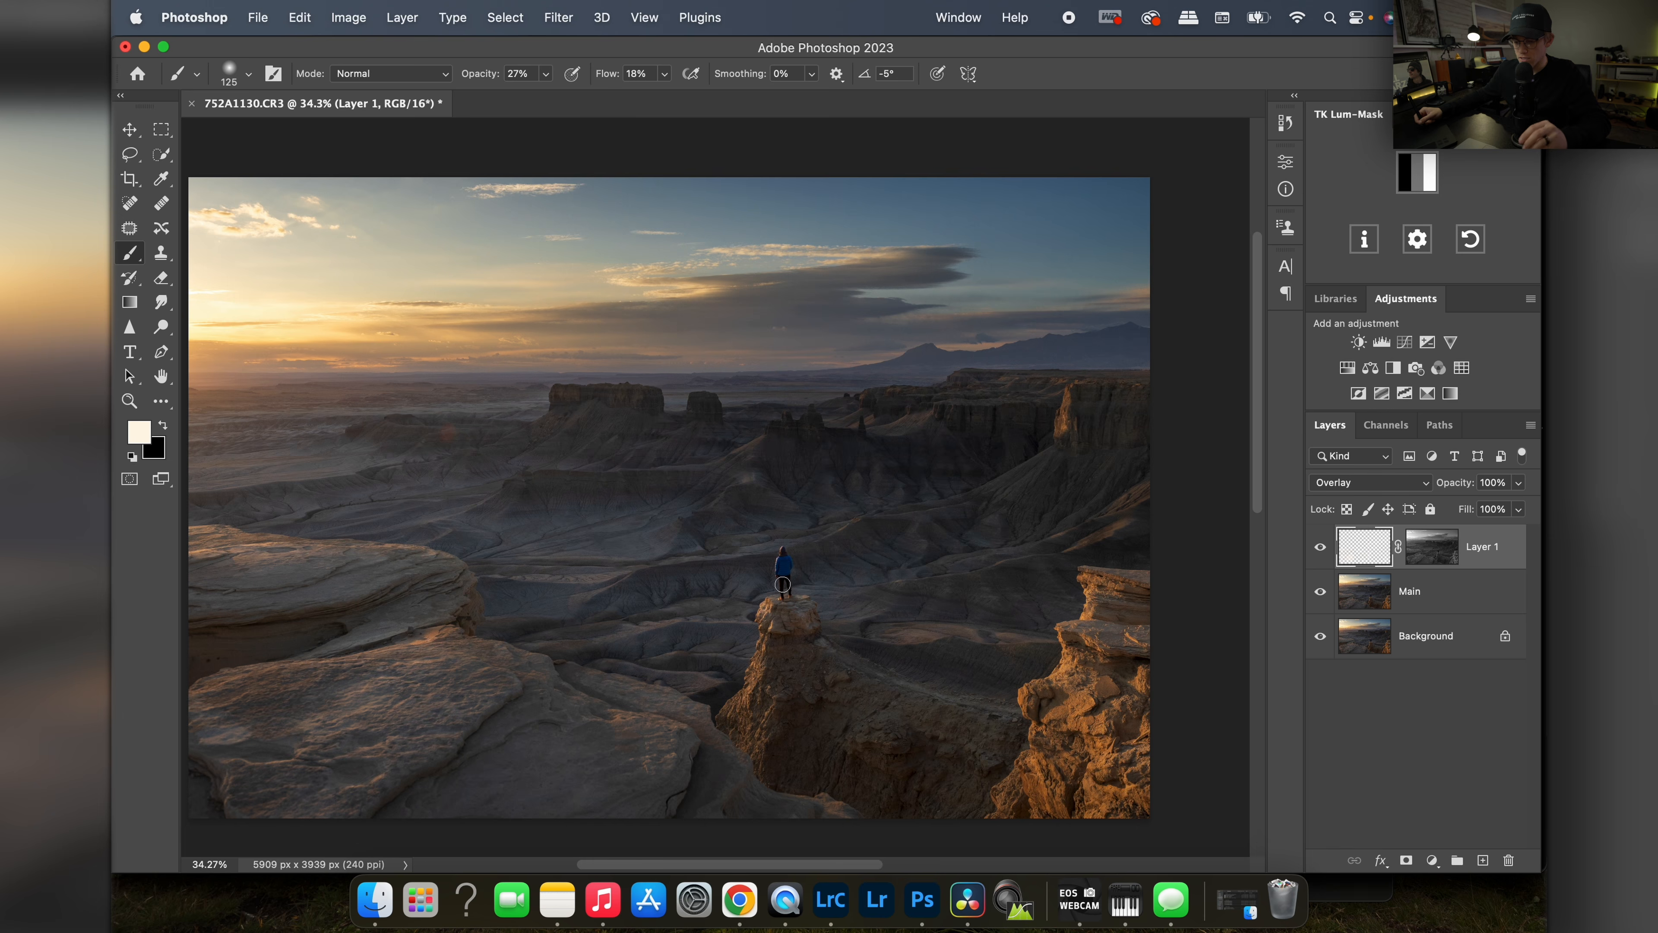
Step: Inspect the painted highlights around the person more closely, with the Overlay layer hidden and shown again
{"action": "key", "text": "z"}
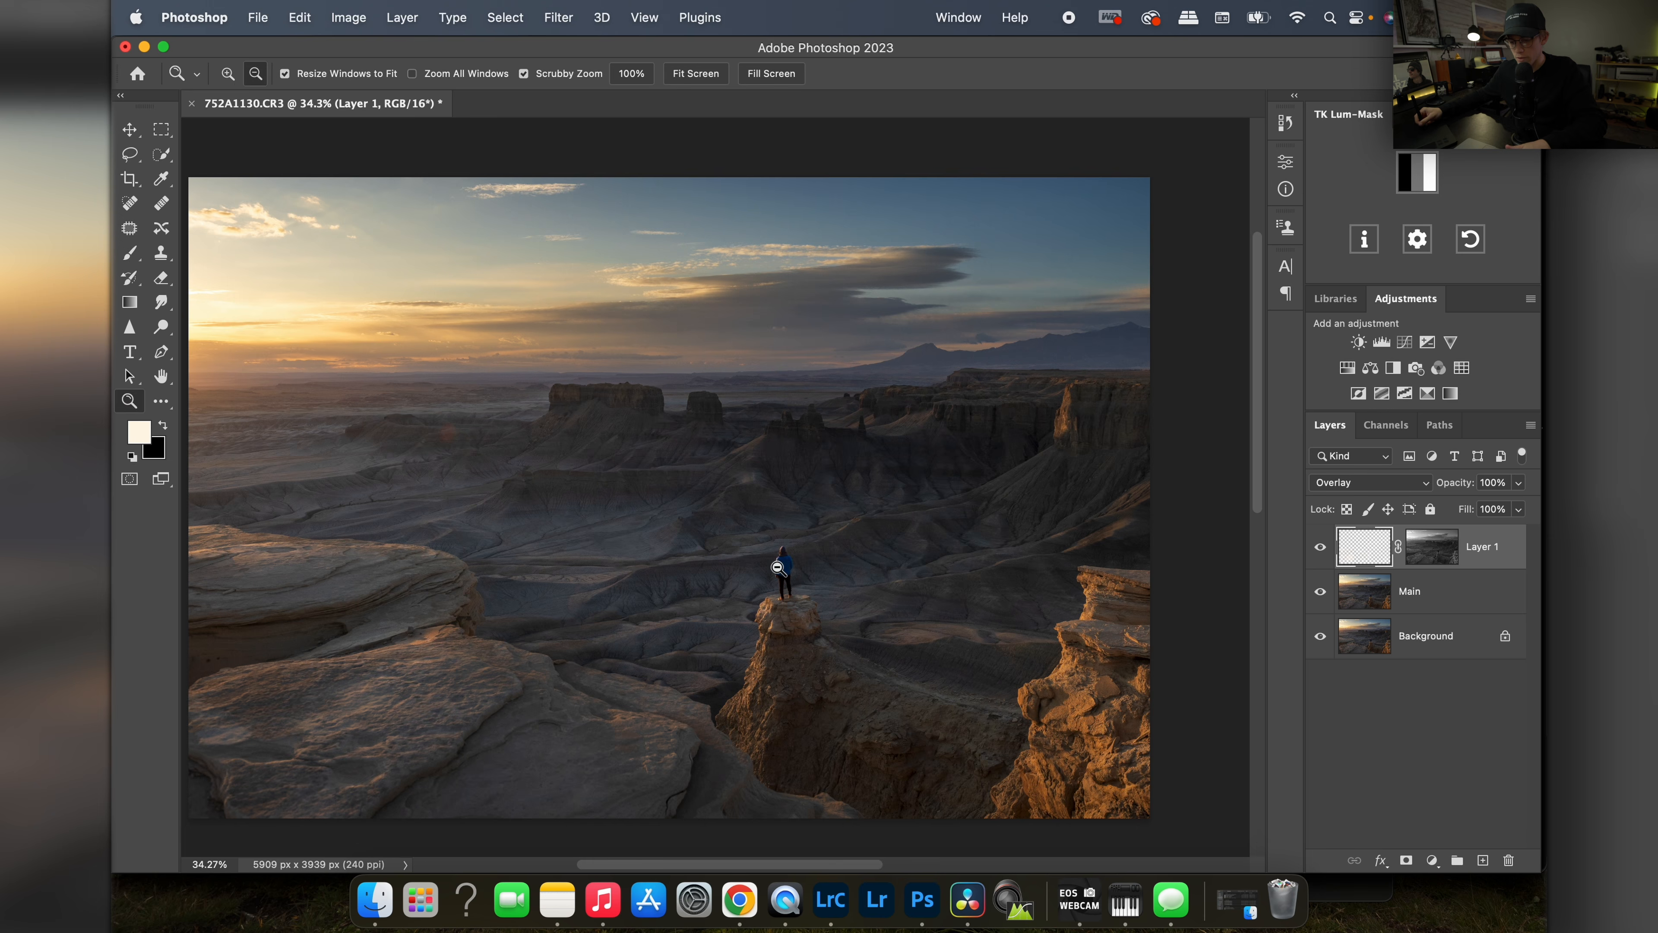
{"action": "left_click_drag", "start_coordinate": [781, 575], "coordinate": [987, 566]}
{"action": "key", "text": "b"}
{"action": "key", "text": "z"}
{"action": "left_click_drag", "start_coordinate": [866, 545], "coordinate": [728, 567]}
{"action": "key", "text": "b"}
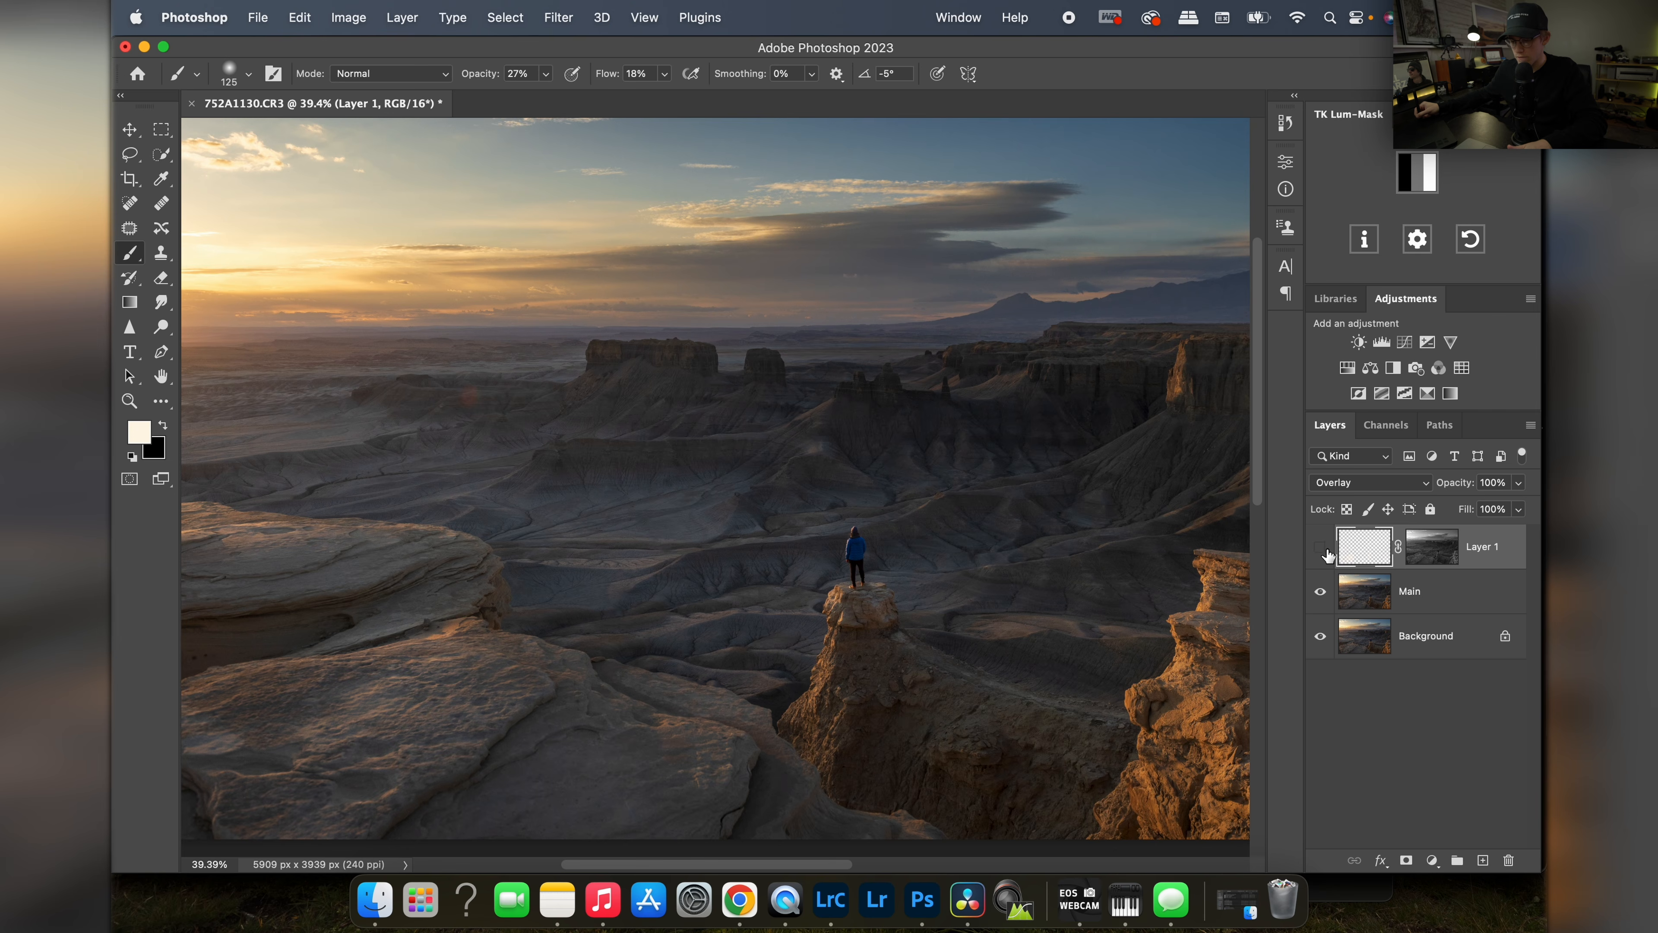
{"action": "left_click", "coordinate": [1321, 549]}
{"action": "key", "text": "z"}
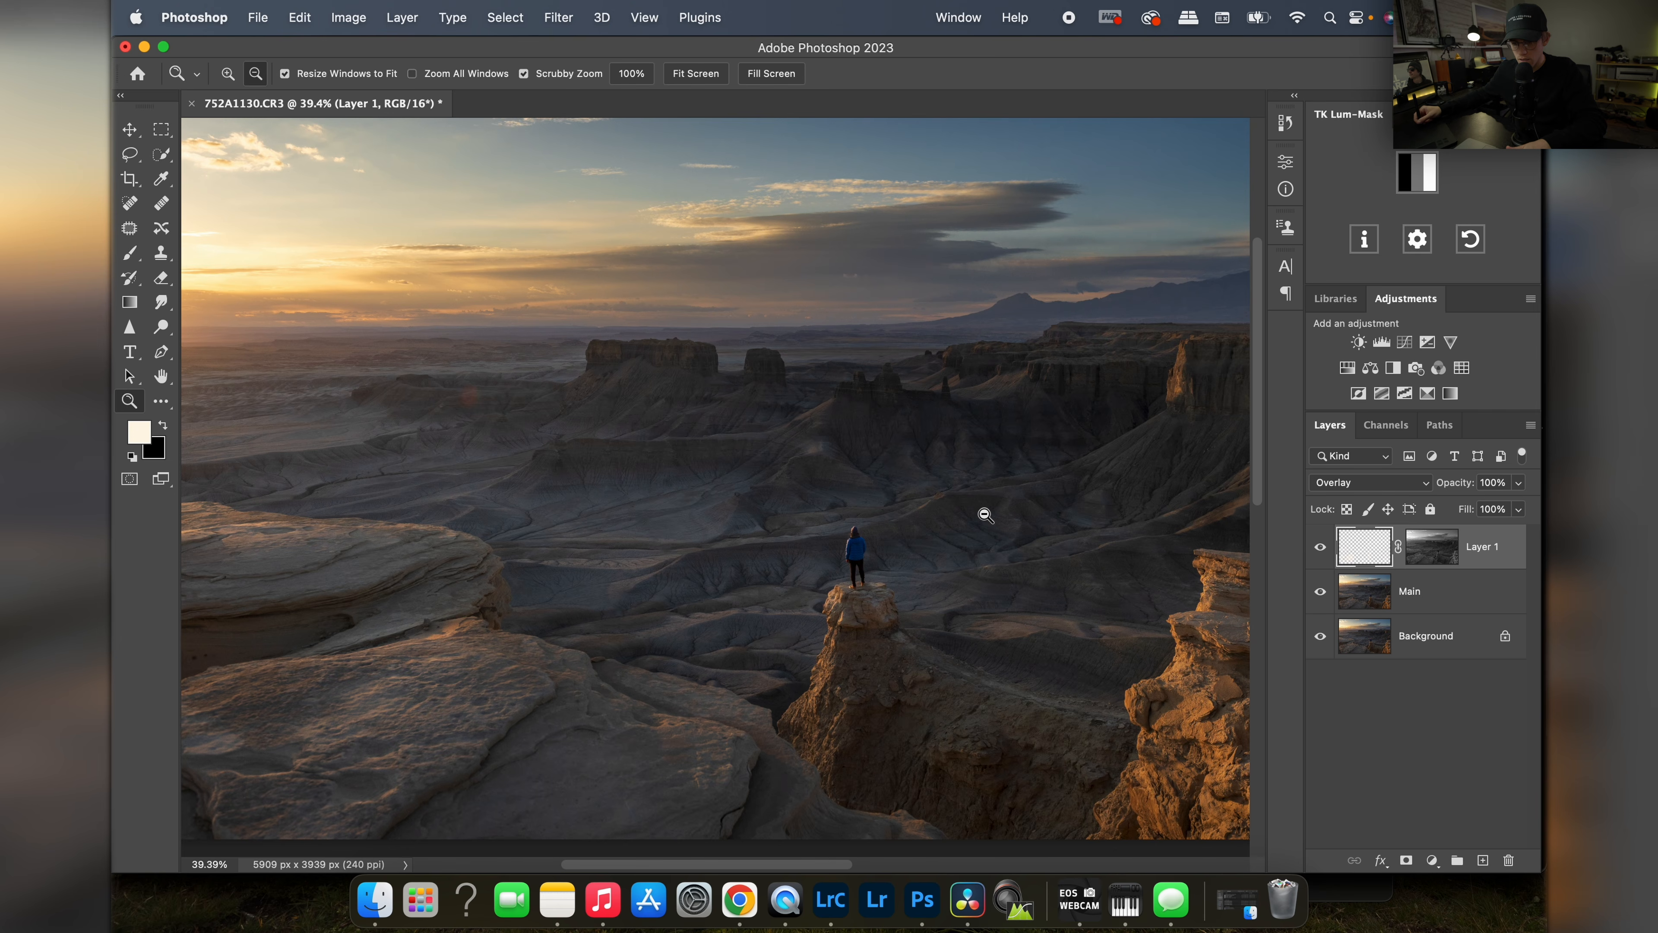
{"action": "left_click_drag", "start_coordinate": [981, 510], "coordinate": [962, 519]}
{"action": "key", "text": "b"}
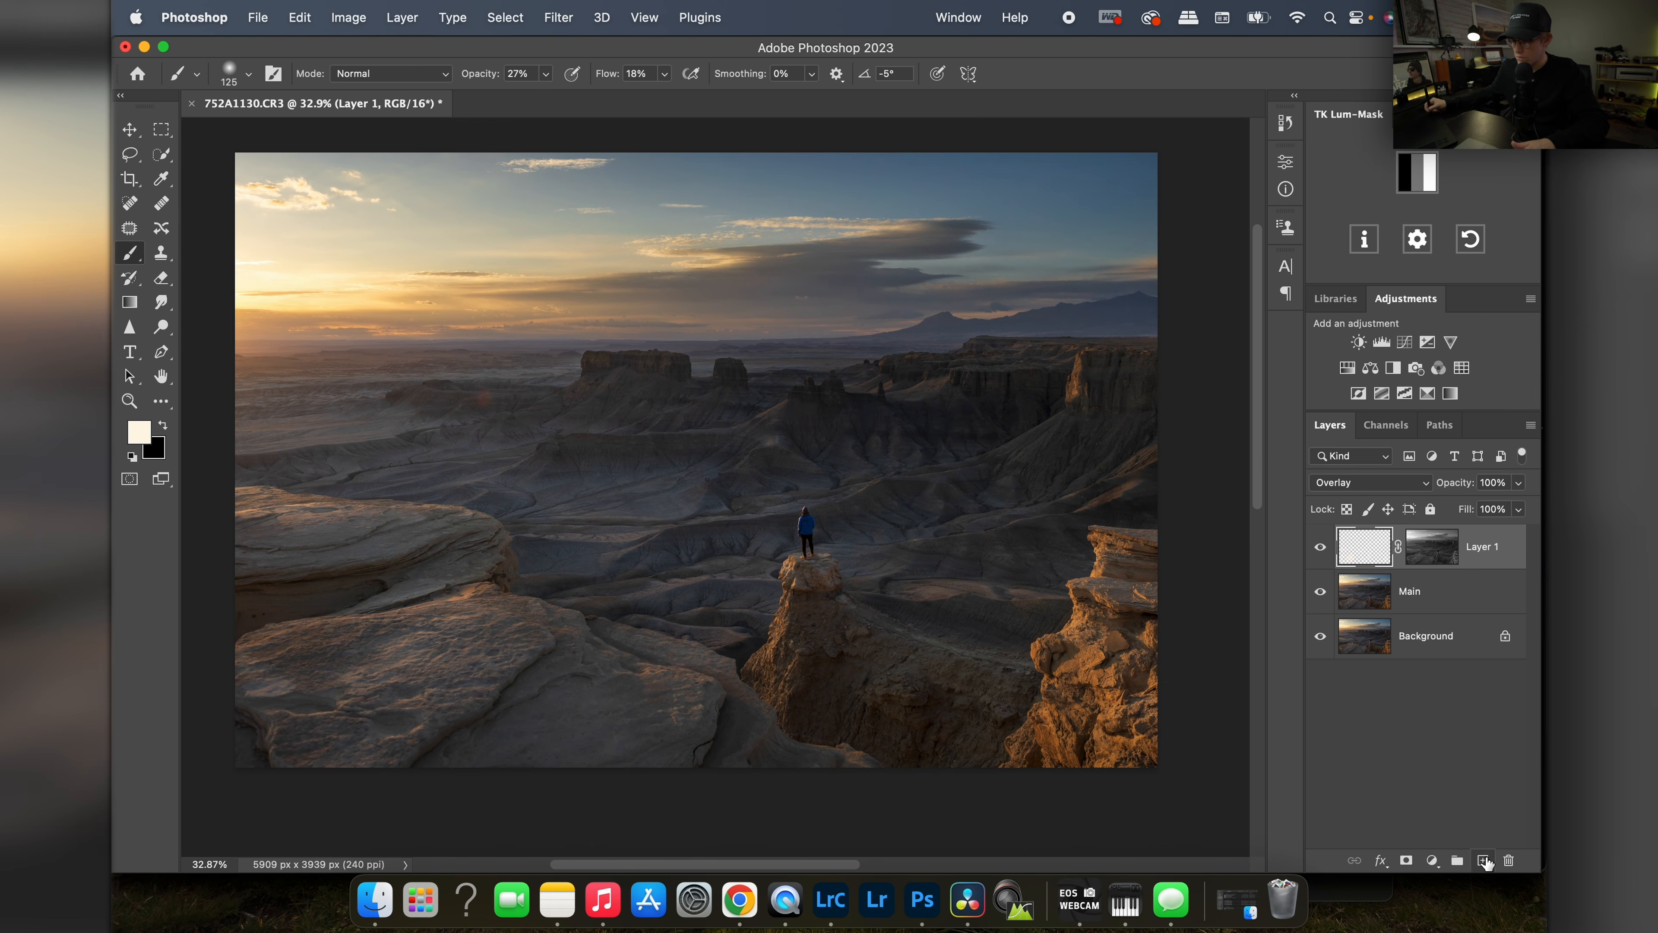
Step: Add an empty layer above the Overlay layer and set its blend mode to Soft Light
{"action": "left_click", "coordinate": [1484, 861]}
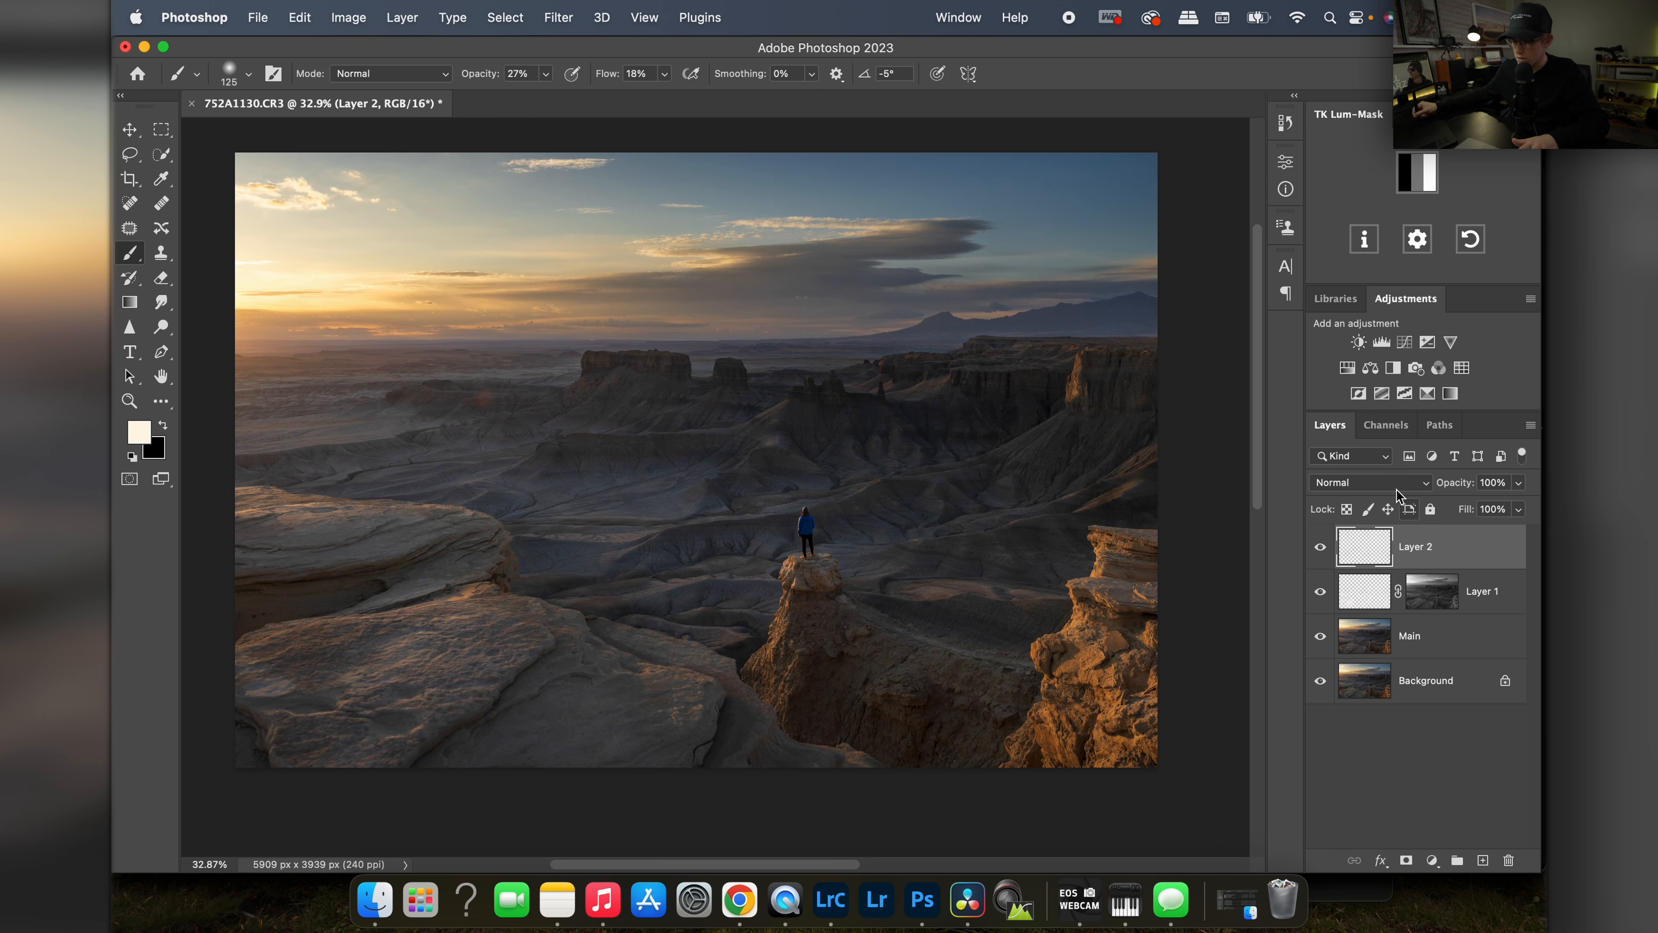
{"action": "left_click", "coordinate": [1370, 482]}
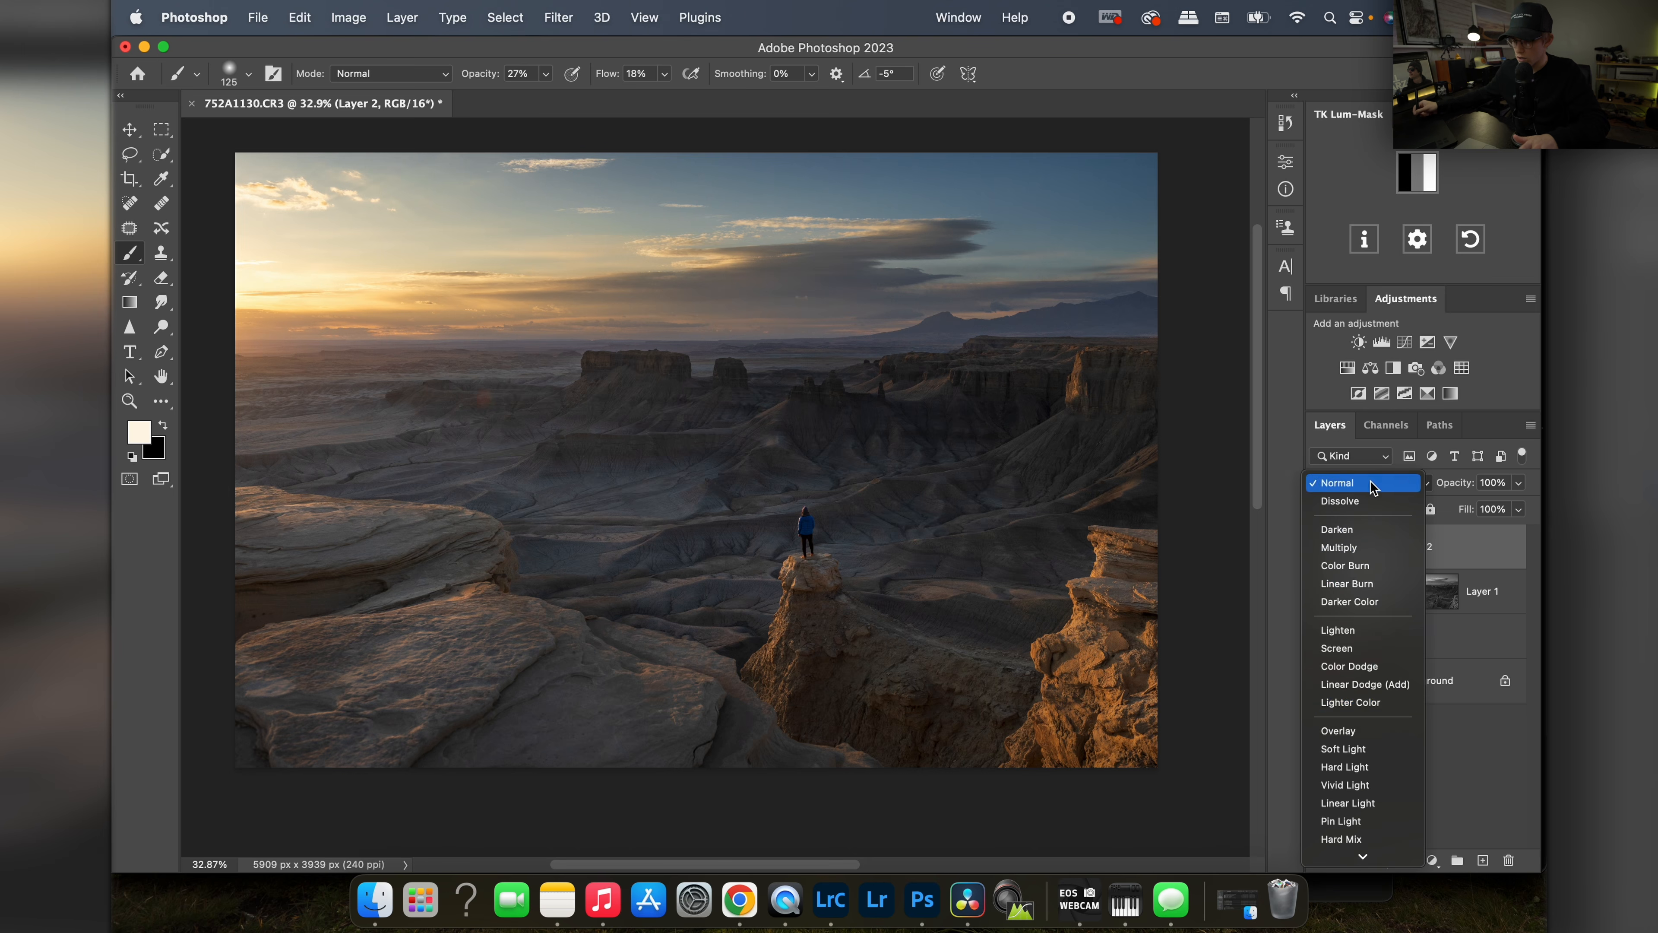
{"action": "left_click", "coordinate": [1404, 748]}
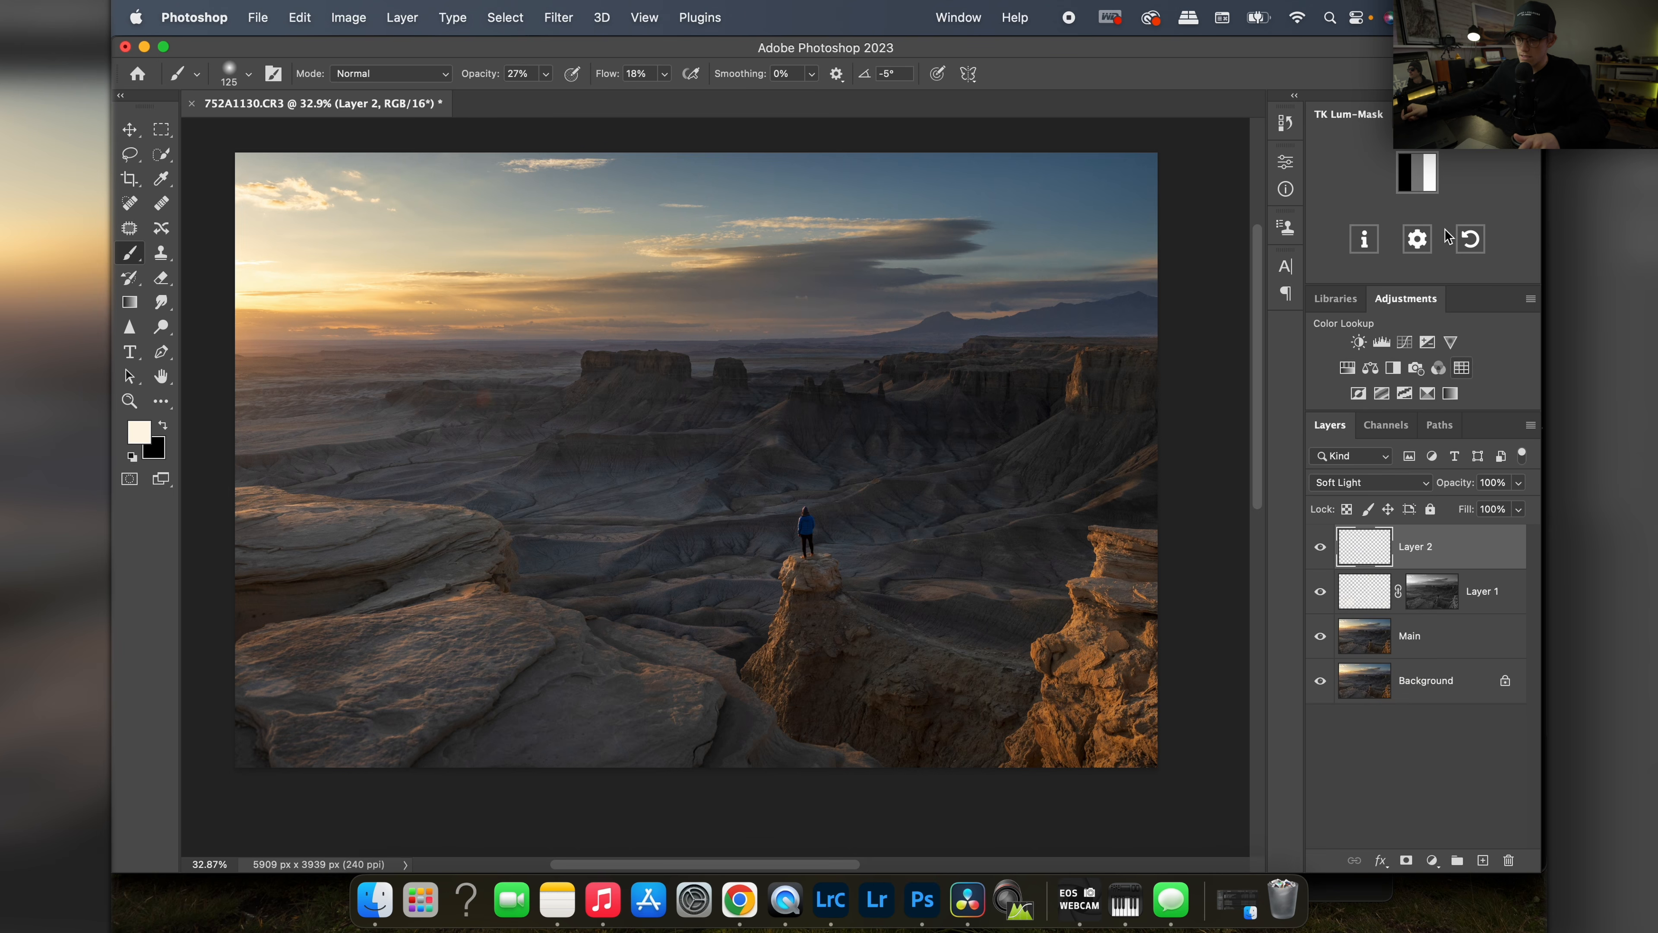
Step: Generate a Darks 1 luminosity mask with TK Lum-Mask and apply it as the Soft Light layer's mask
{"action": "left_click", "coordinate": [1420, 180]}
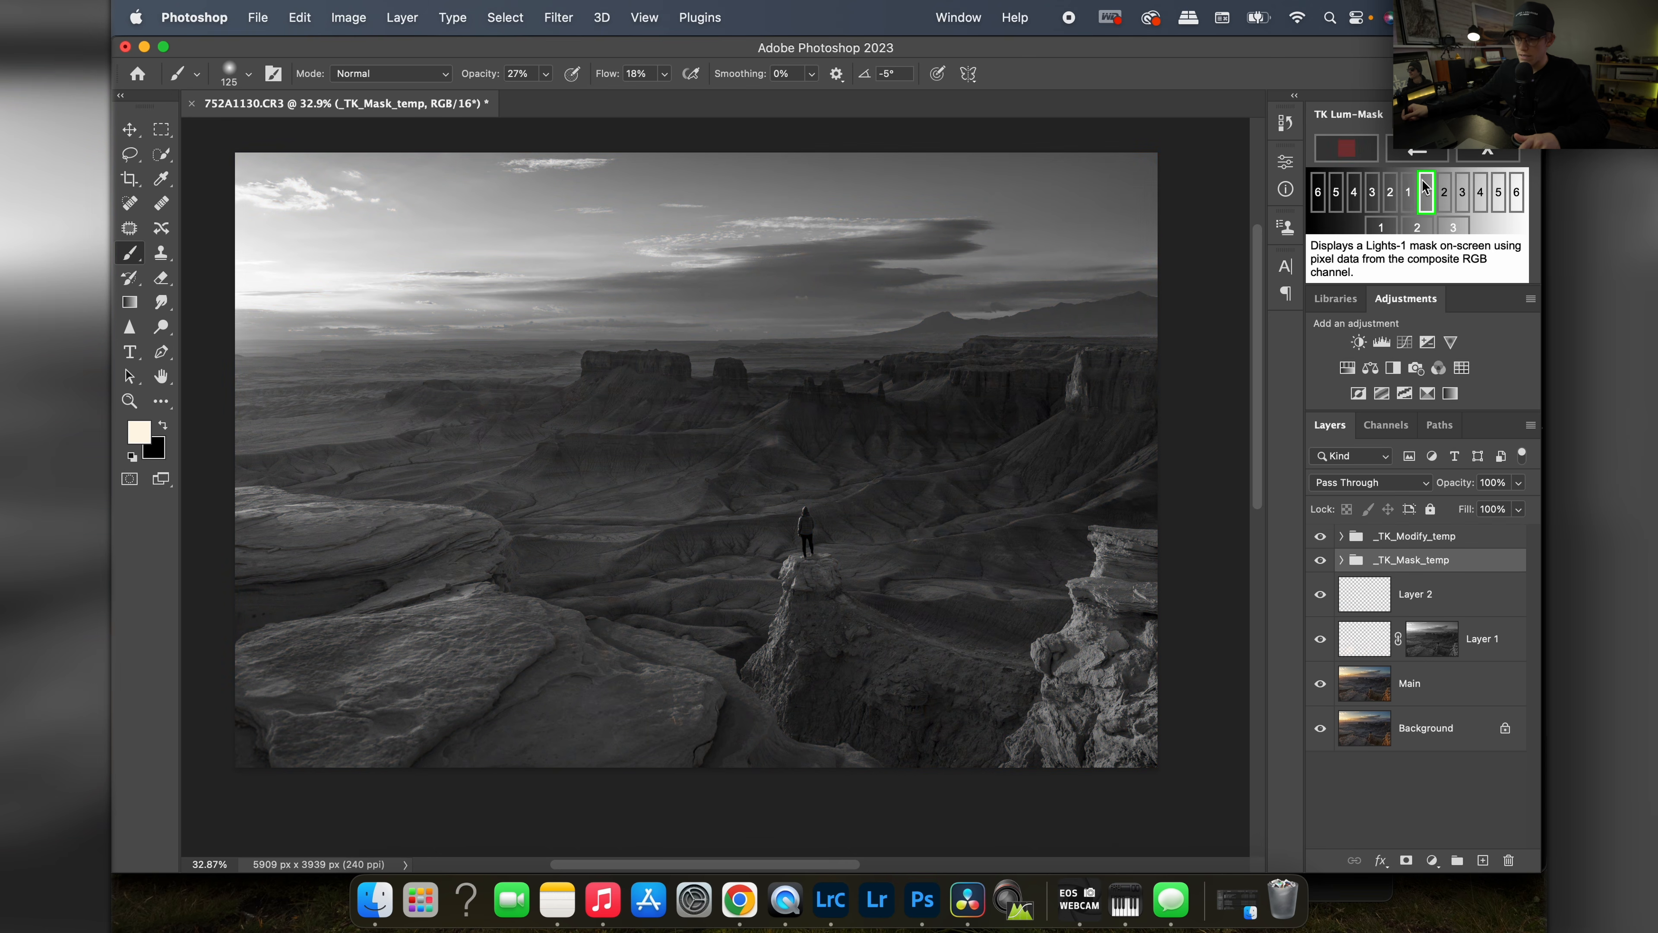
{"action": "left_click", "coordinate": [1409, 196]}
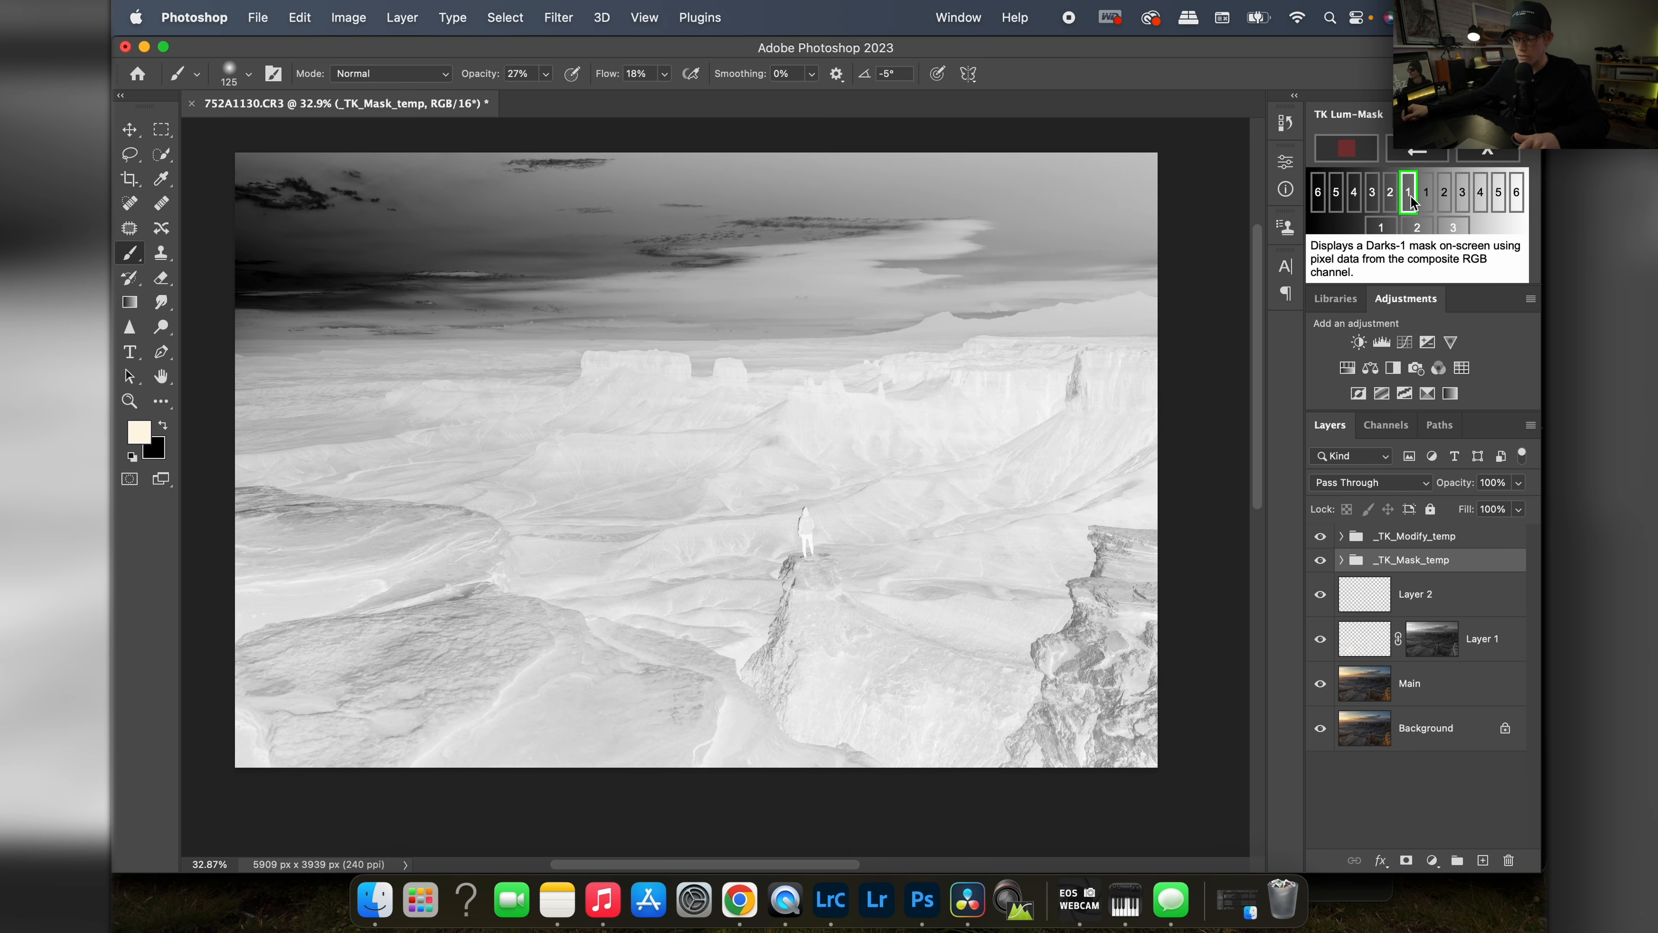
{"action": "left_click", "coordinate": [1508, 265]}
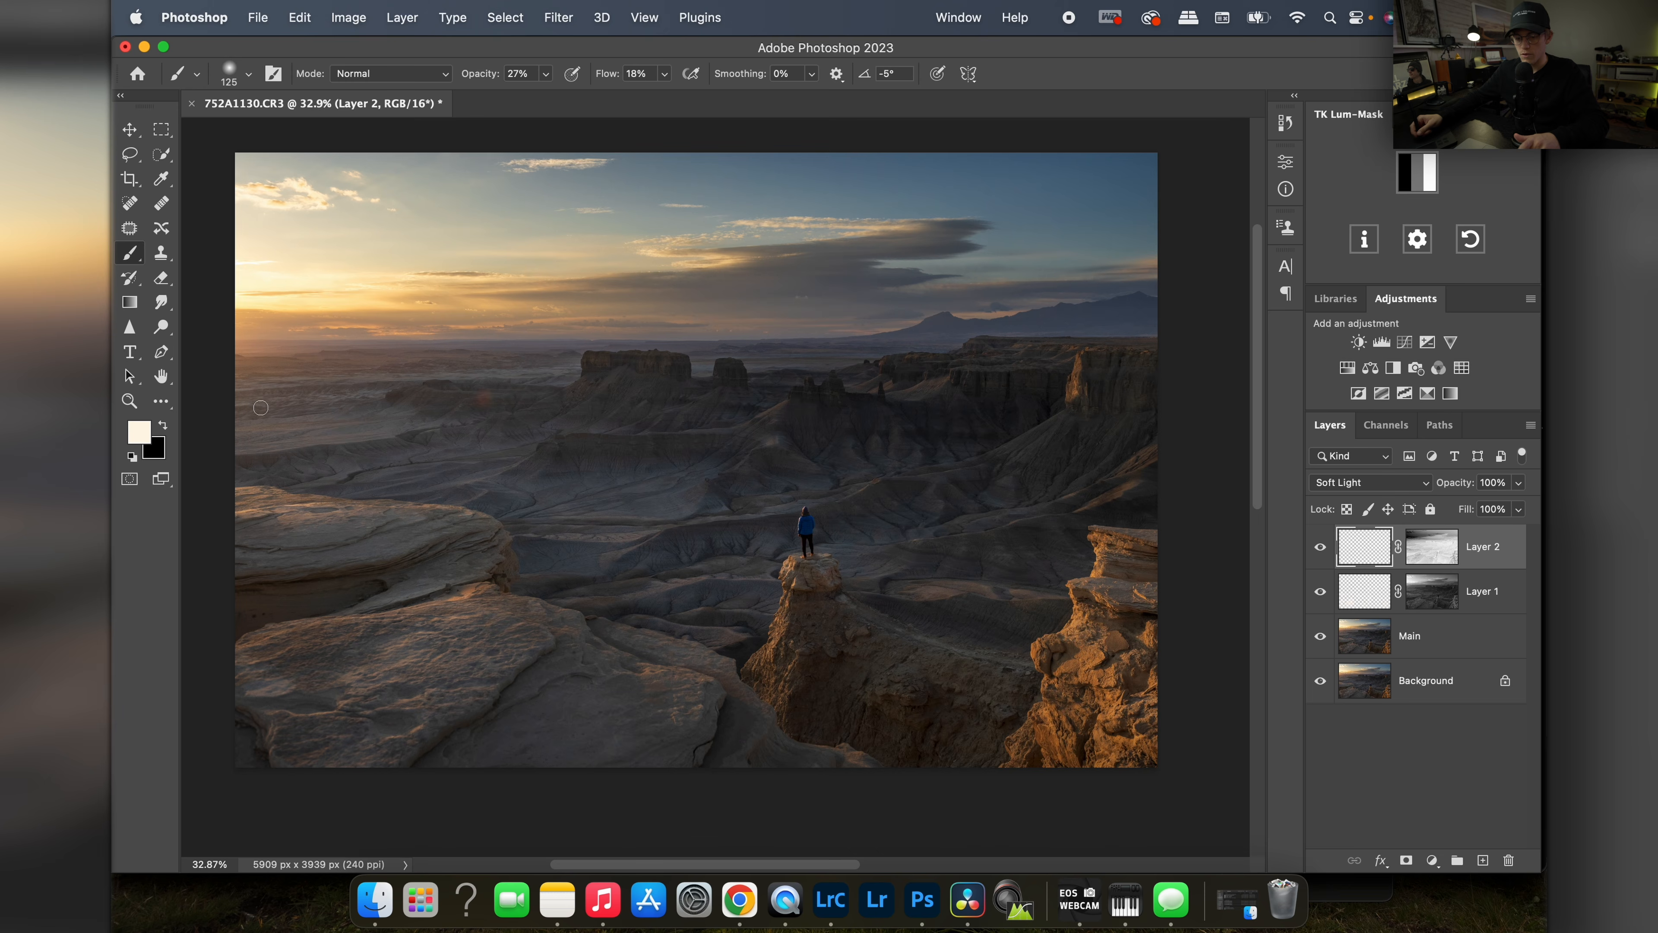
Step: Darken the shaded face of the rock pinnacle beneath the person with black, using a 200 px brush at 27% opacity
{"action": "key", "text": "x"}
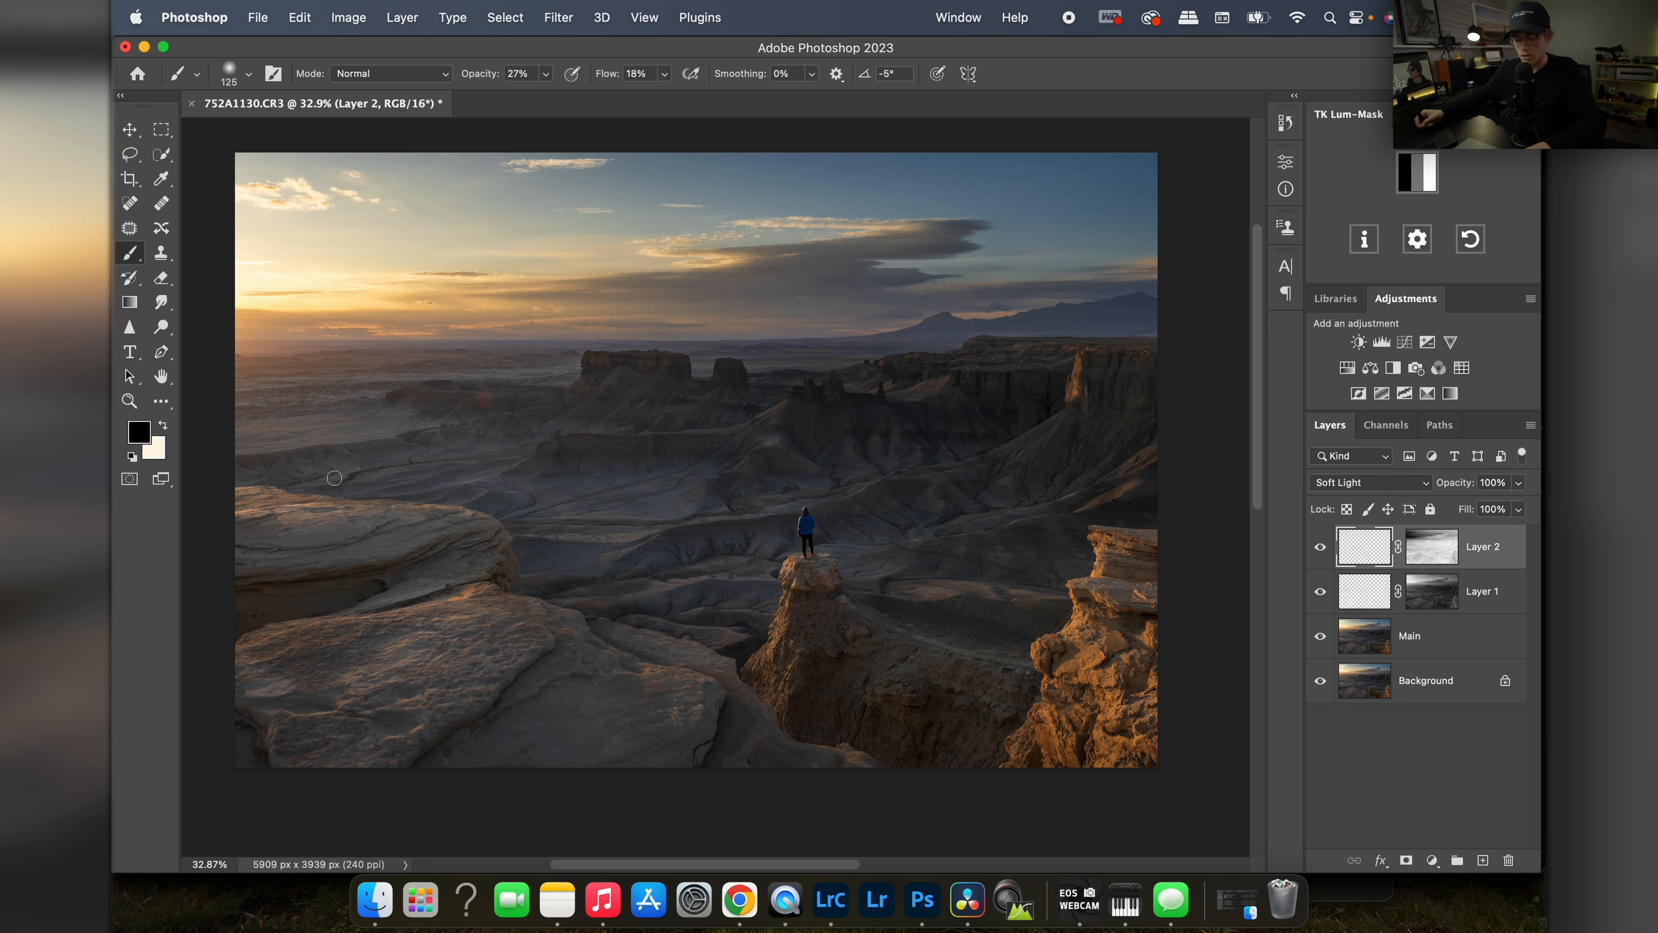
{"action": "key", "text": "z"}
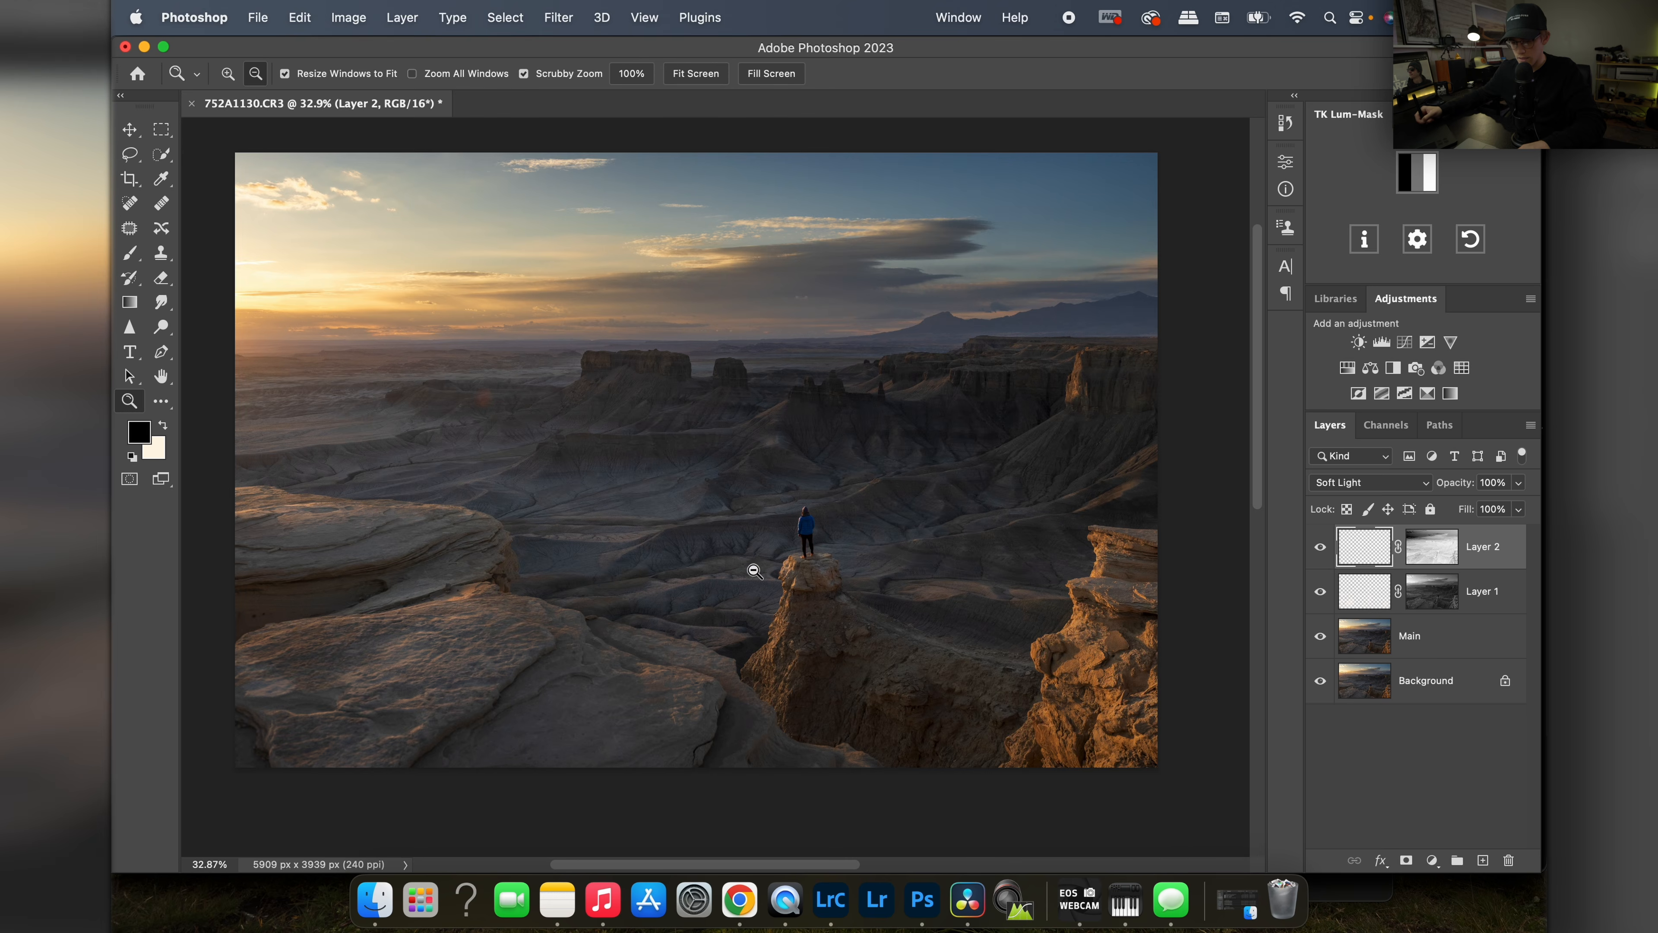
{"action": "mouse_move", "coordinate": [831, 604]}
{"action": "left_mouse_down"}
{"action": "mouse_move", "coordinate": [955, 593]}
{"action": "mouse_move", "coordinate": [927, 592]}
{"action": "left_mouse_up"}
{"action": "key", "text": "b"}
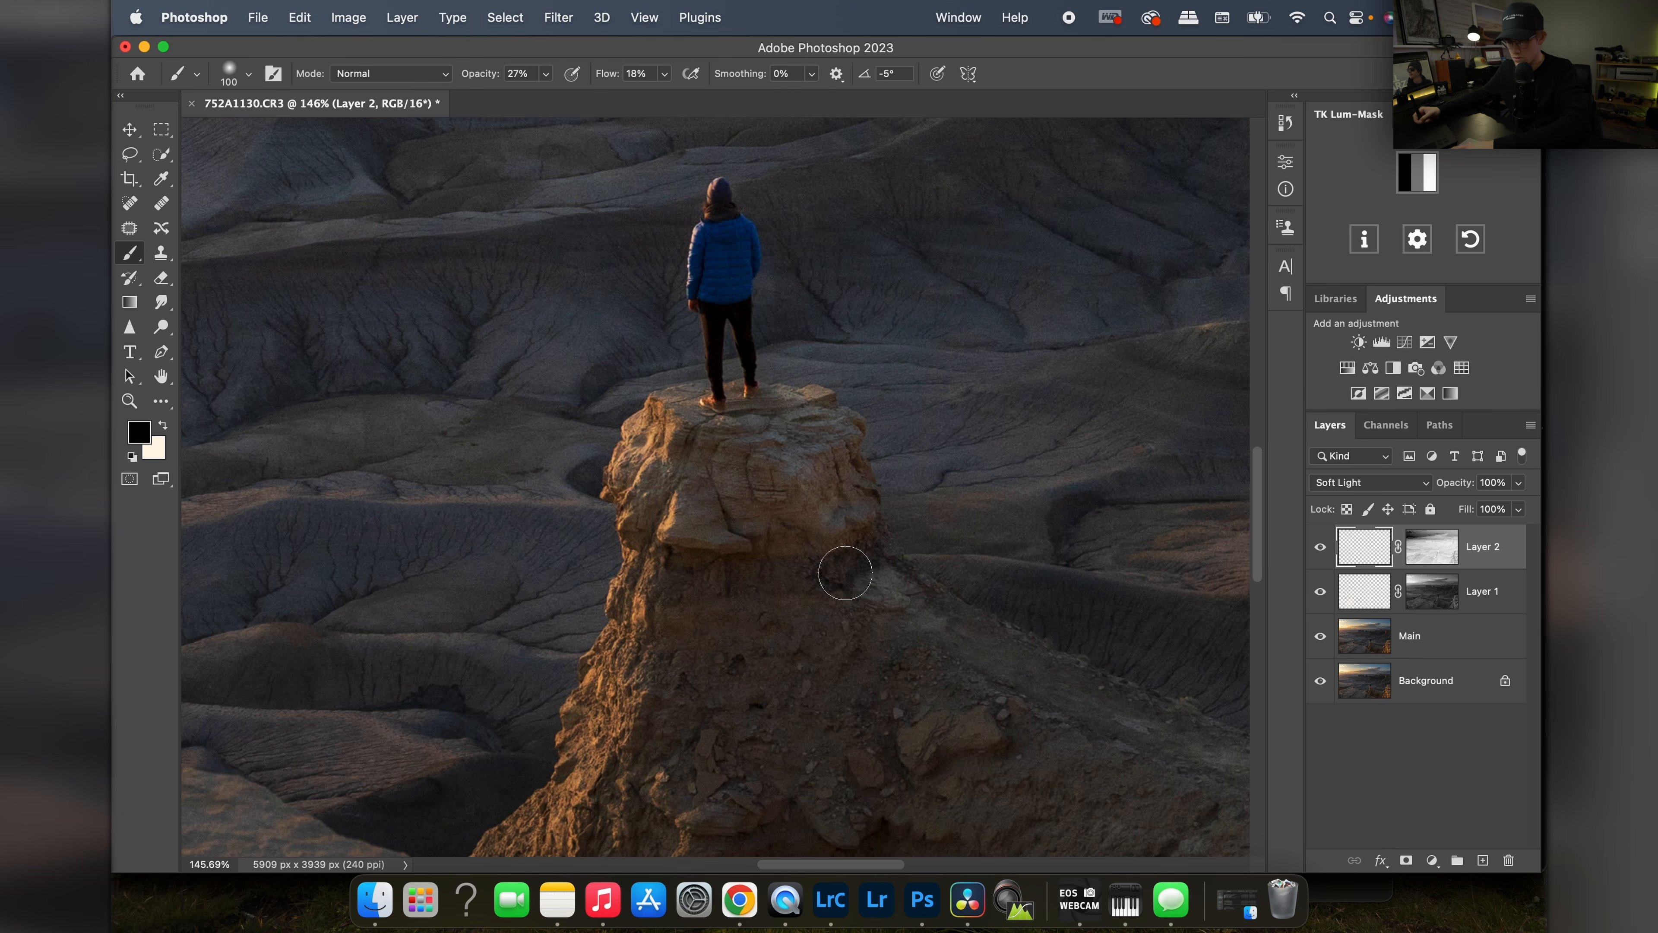
{"action": "key", "text": "bracketright"}
{"action": "key", "text": "bracketright"}
{"action": "key", "text": "bracketright"}
{"action": "key", "text": "bracketright"}
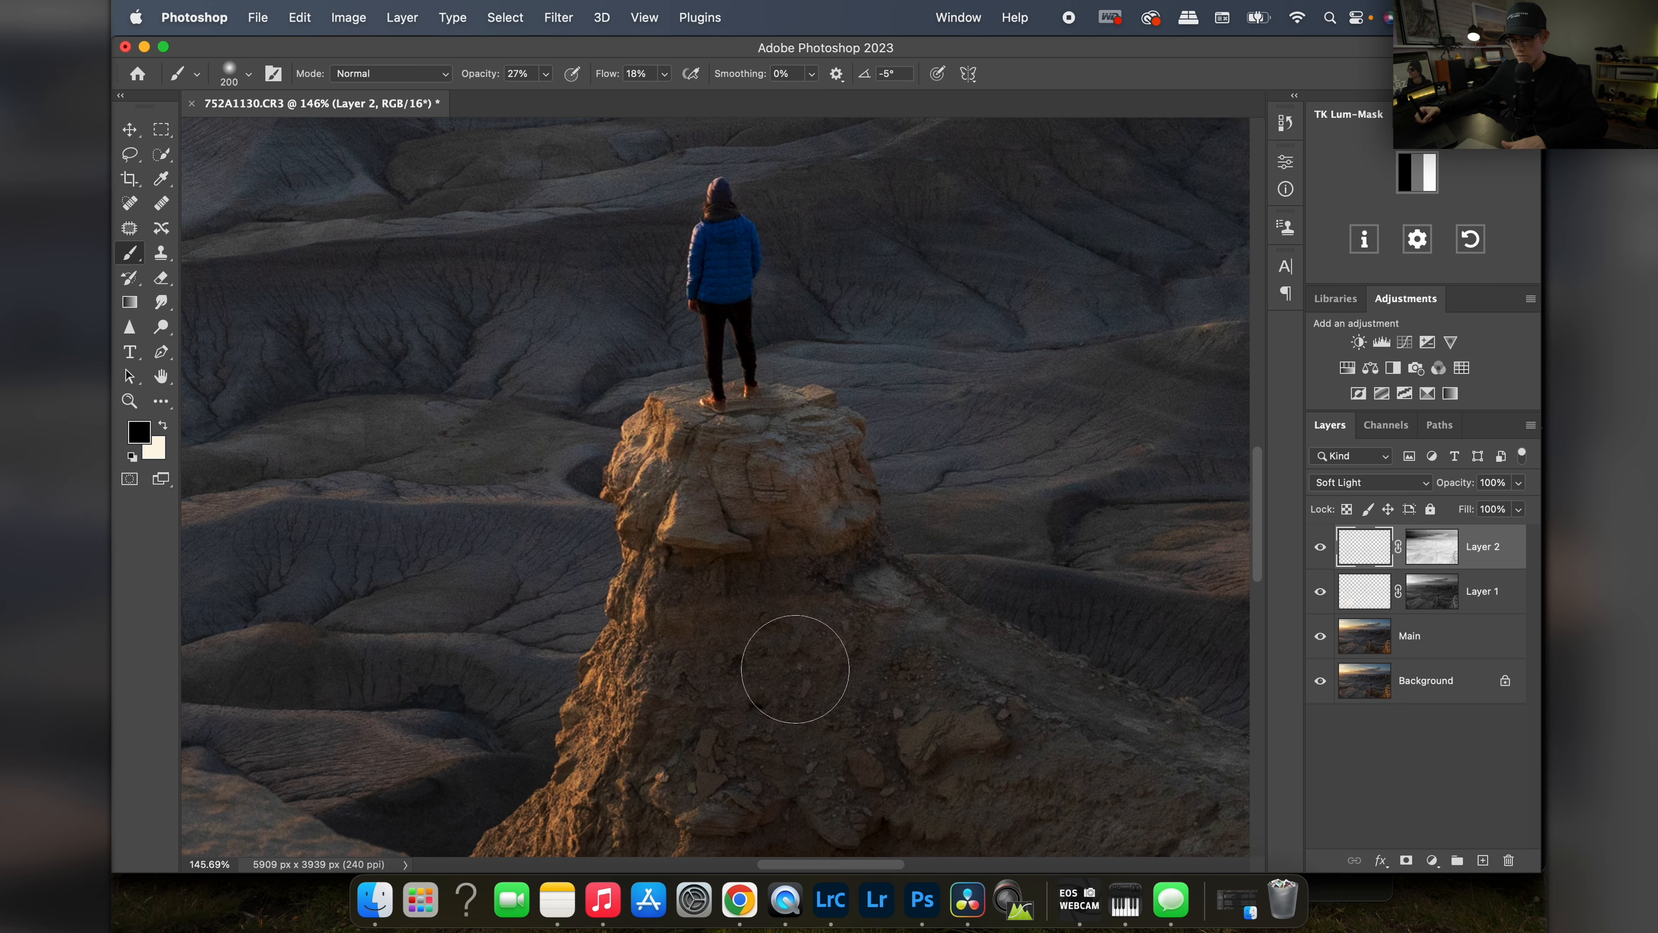
{"action": "key", "text": "space"}
{"action": "left_click_drag", "start_coordinate": [802, 658], "coordinate": [760, 473]}
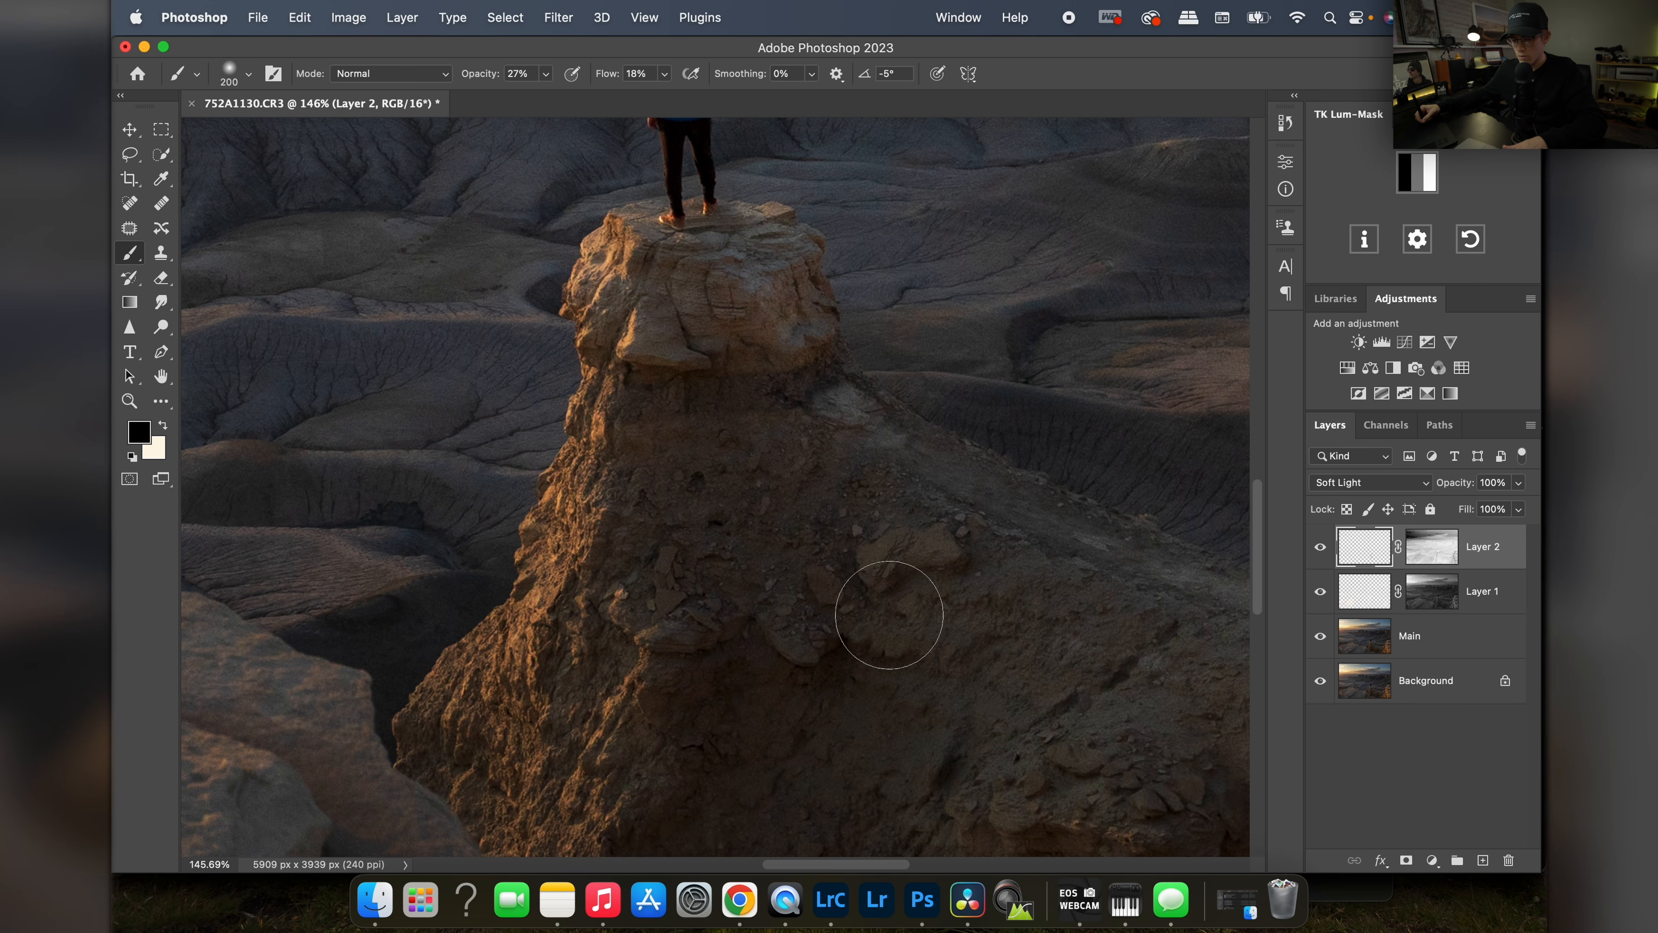
Step: Examine the darkened face of the rock pinnacle down to its base, up close and together with its surroundings
{"action": "key", "text": "space"}
{"action": "left_click_drag", "start_coordinate": [1011, 737], "coordinate": [913, 522]}
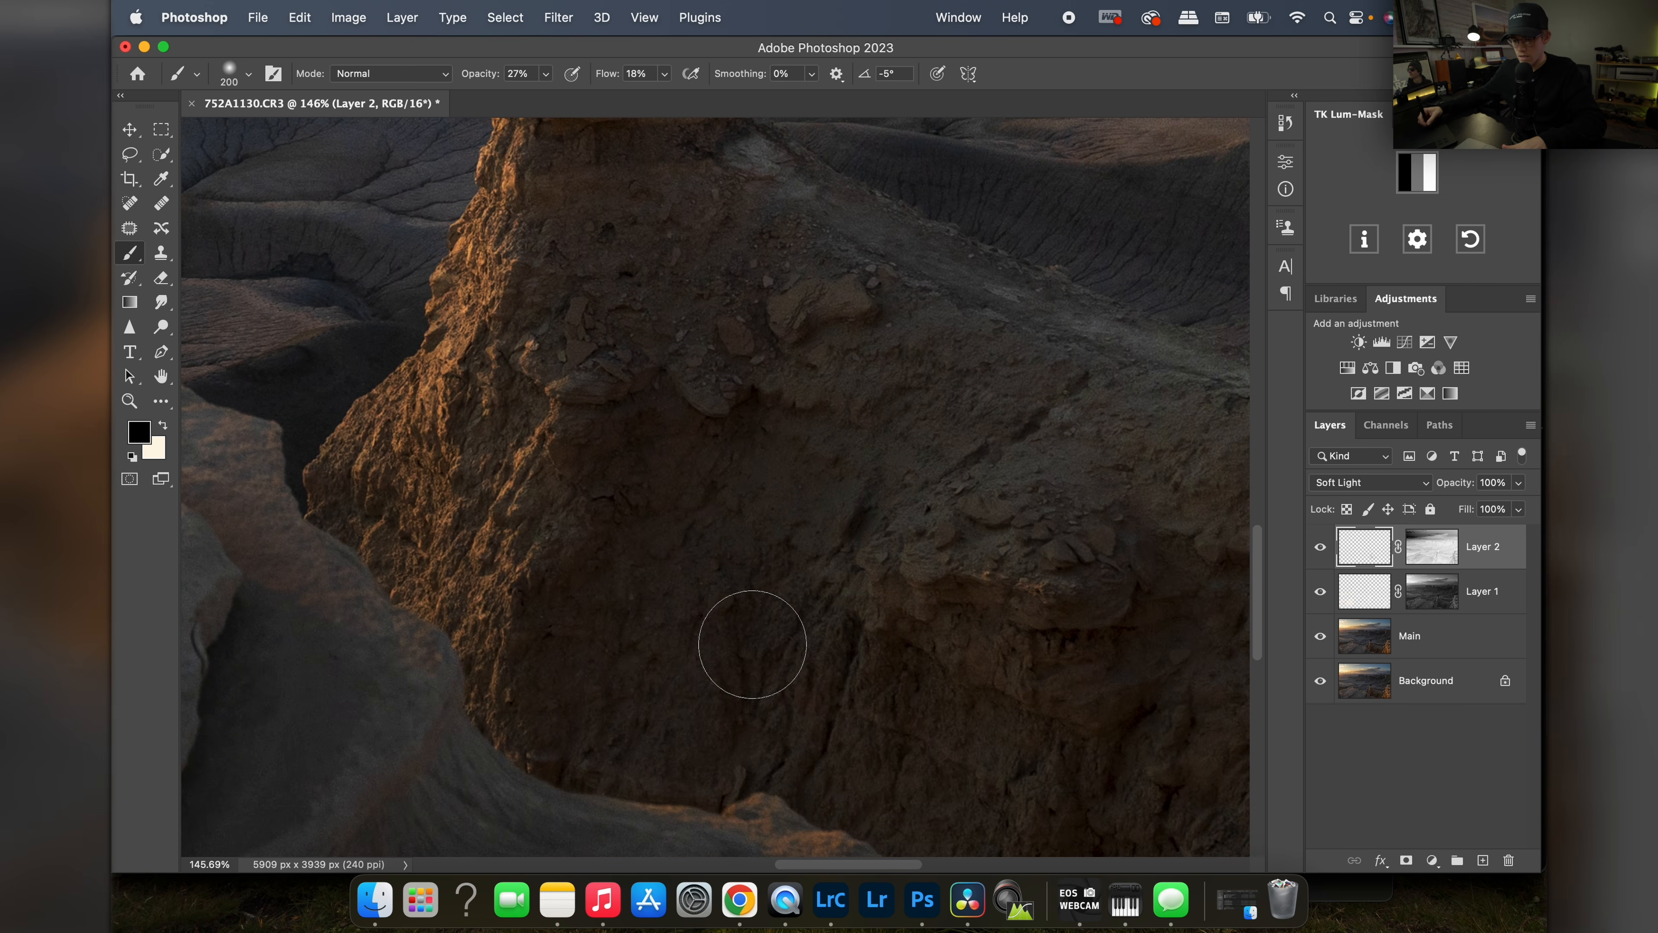
{"action": "key", "text": "space"}
{"action": "mouse_move", "coordinate": [945, 750]}
{"action": "left_mouse_down"}
{"action": "mouse_move", "coordinate": [955, 481]}
{"action": "mouse_move", "coordinate": [781, 514]}
{"action": "left_mouse_up"}
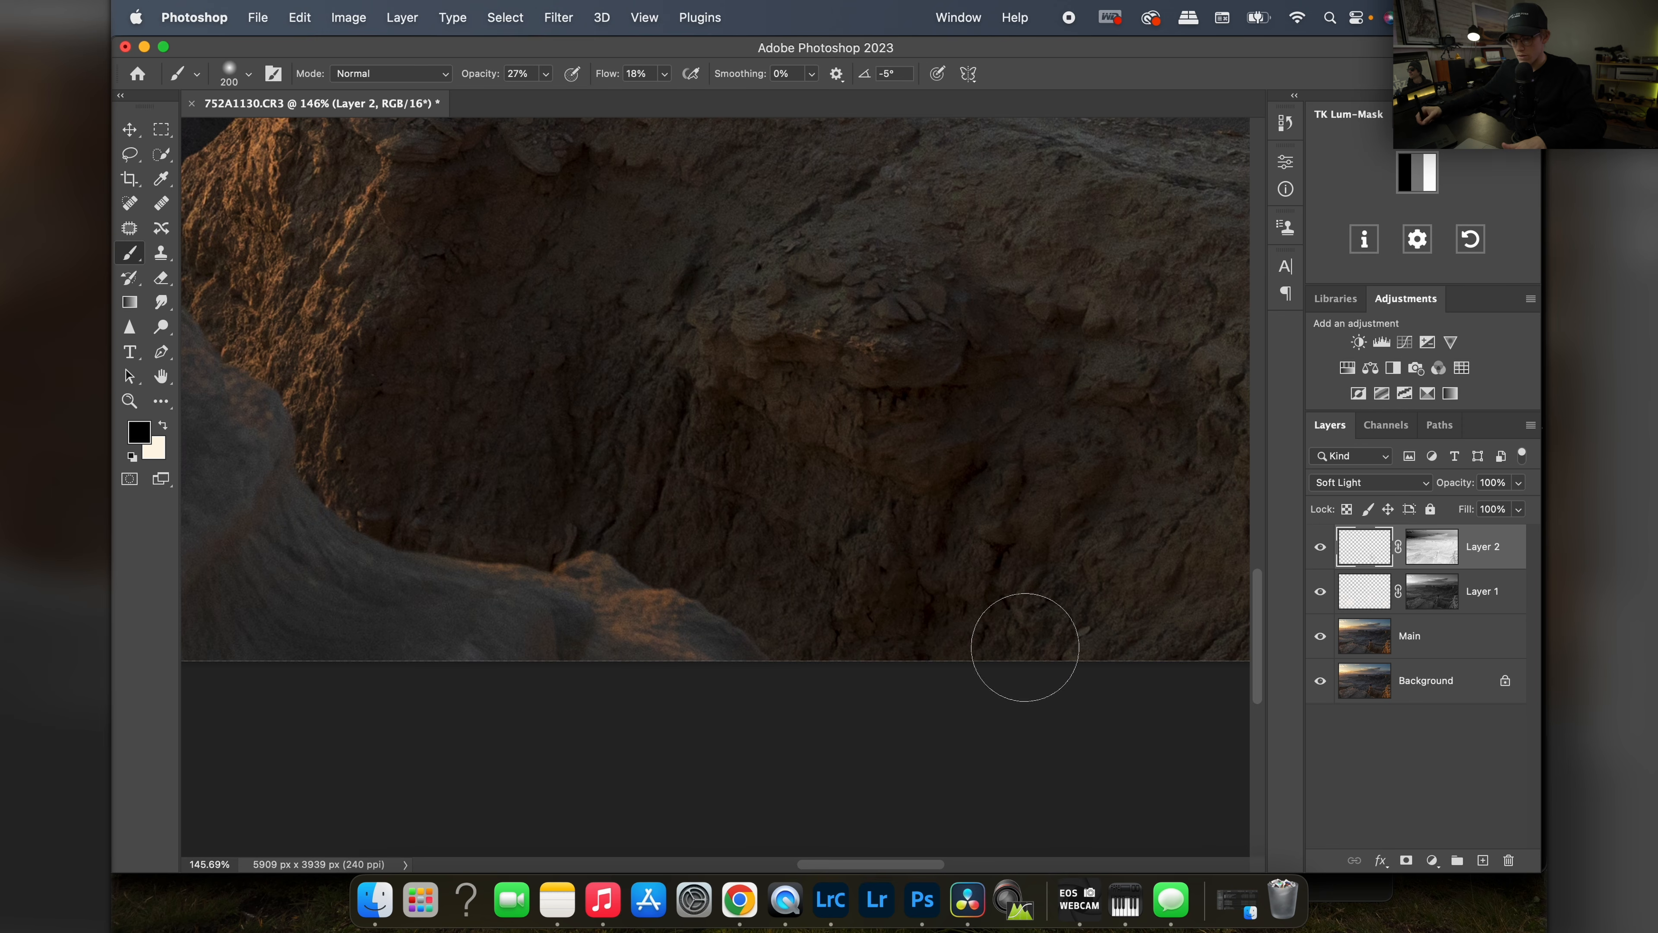
{"action": "key", "text": "super+space"}
{"action": "left_click_drag", "start_coordinate": [989, 529], "coordinate": [858, 548]}
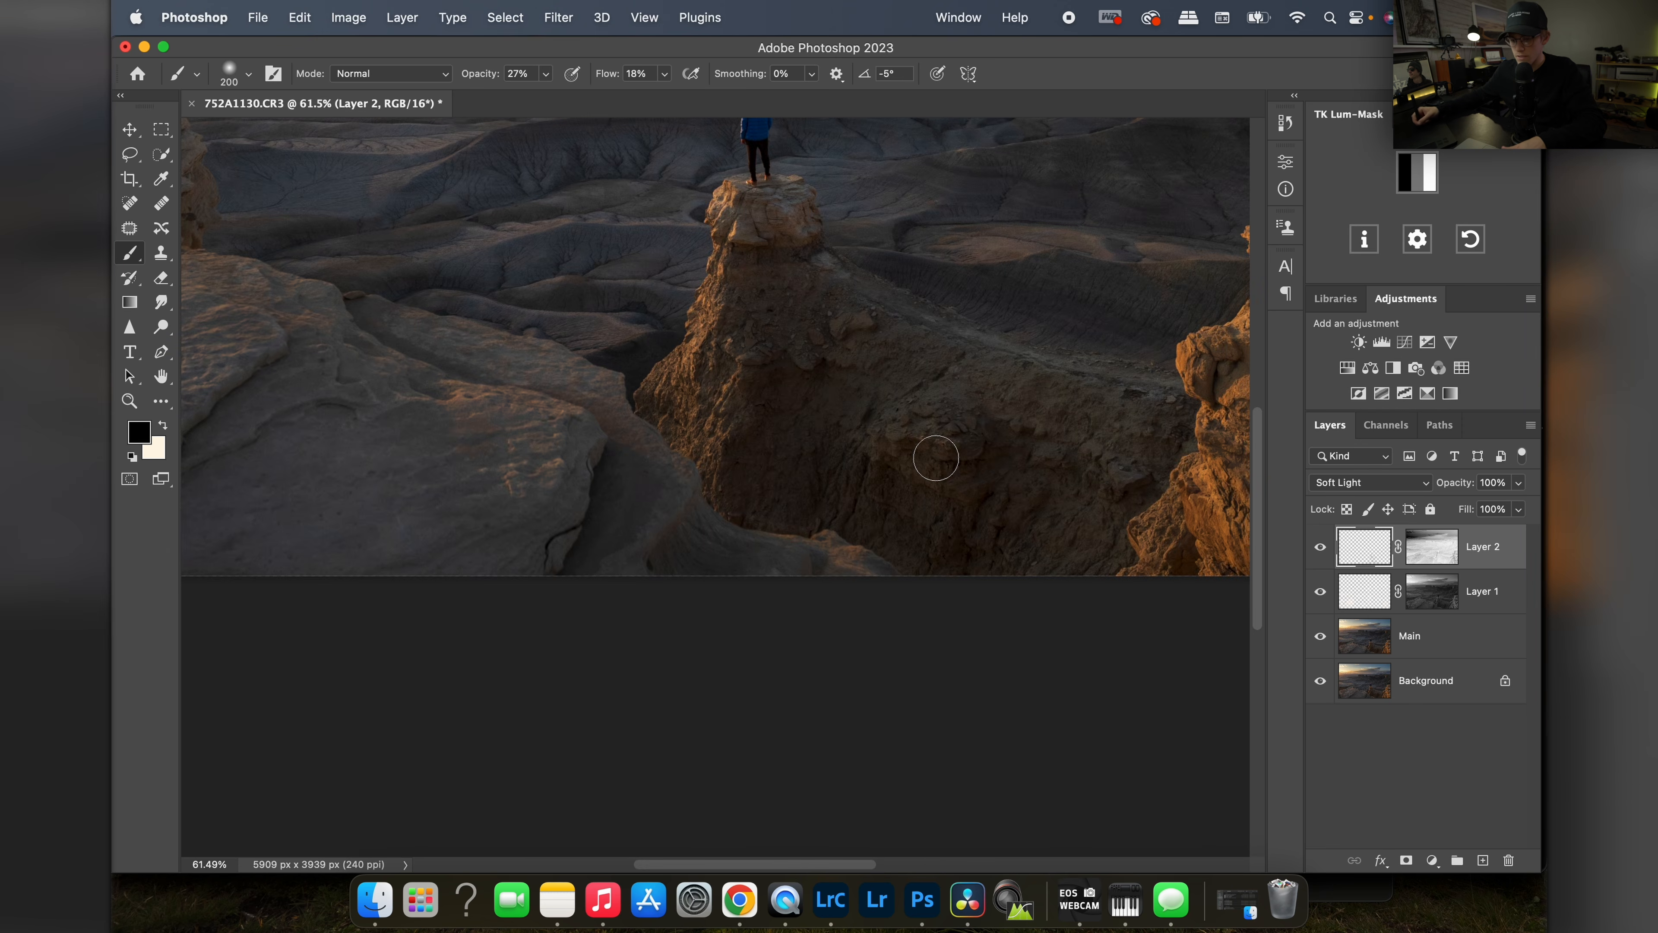
{"action": "key", "text": "space"}
{"action": "left_click_drag", "start_coordinate": [915, 436], "coordinate": [865, 529]}
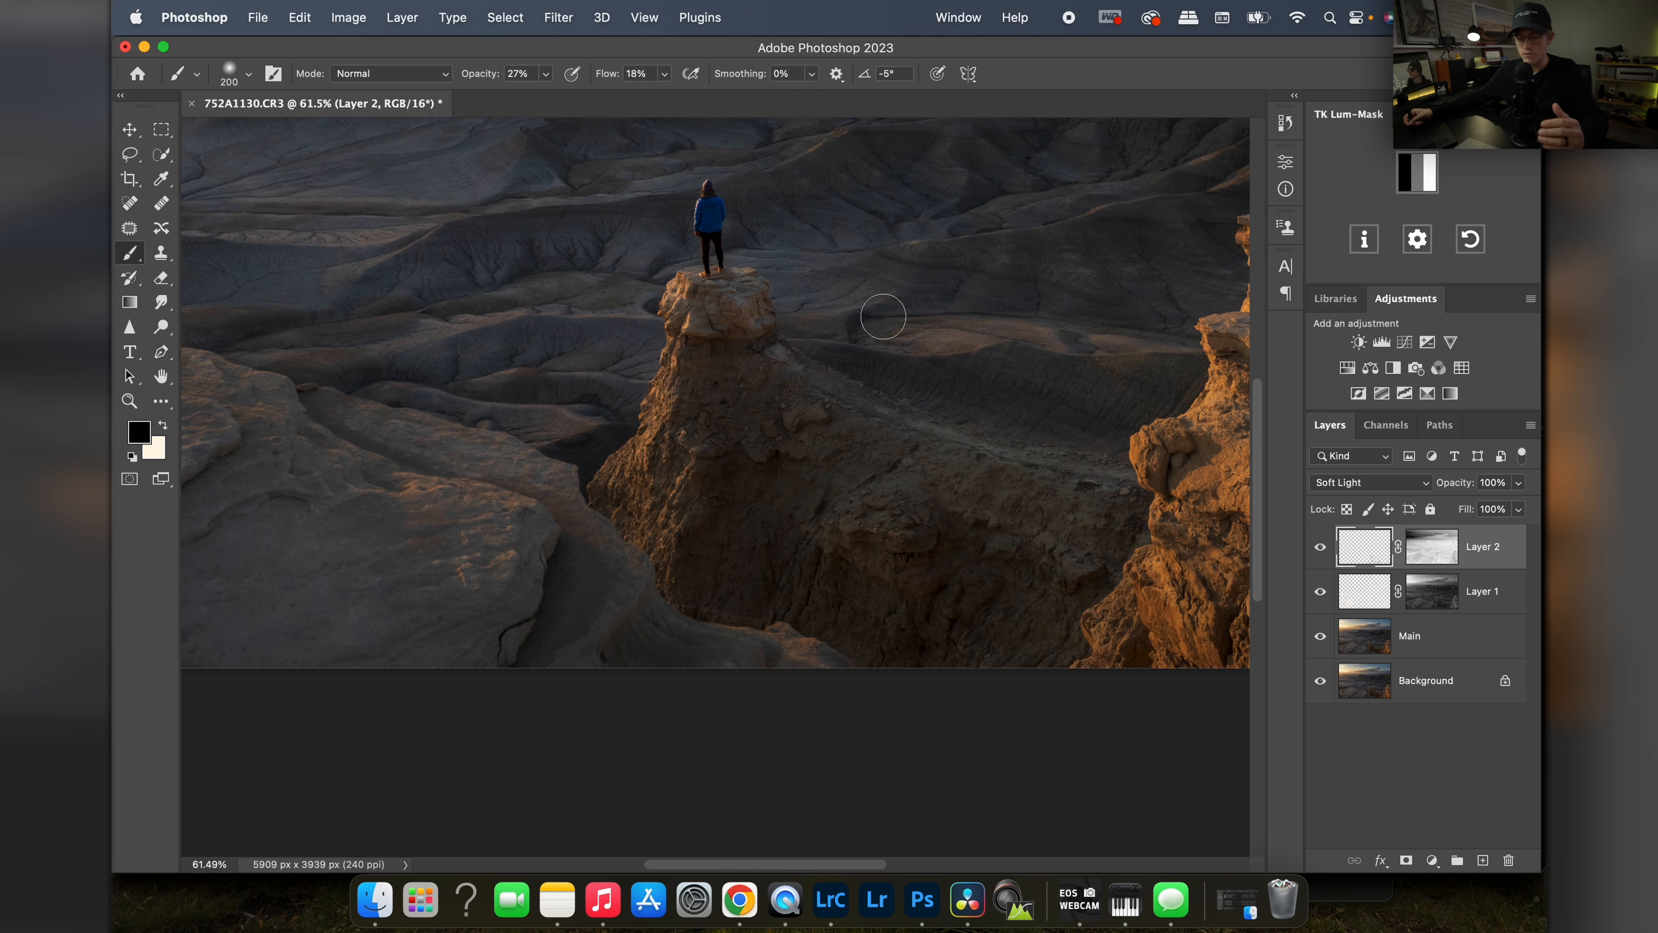
{"action": "key", "text": "z"}
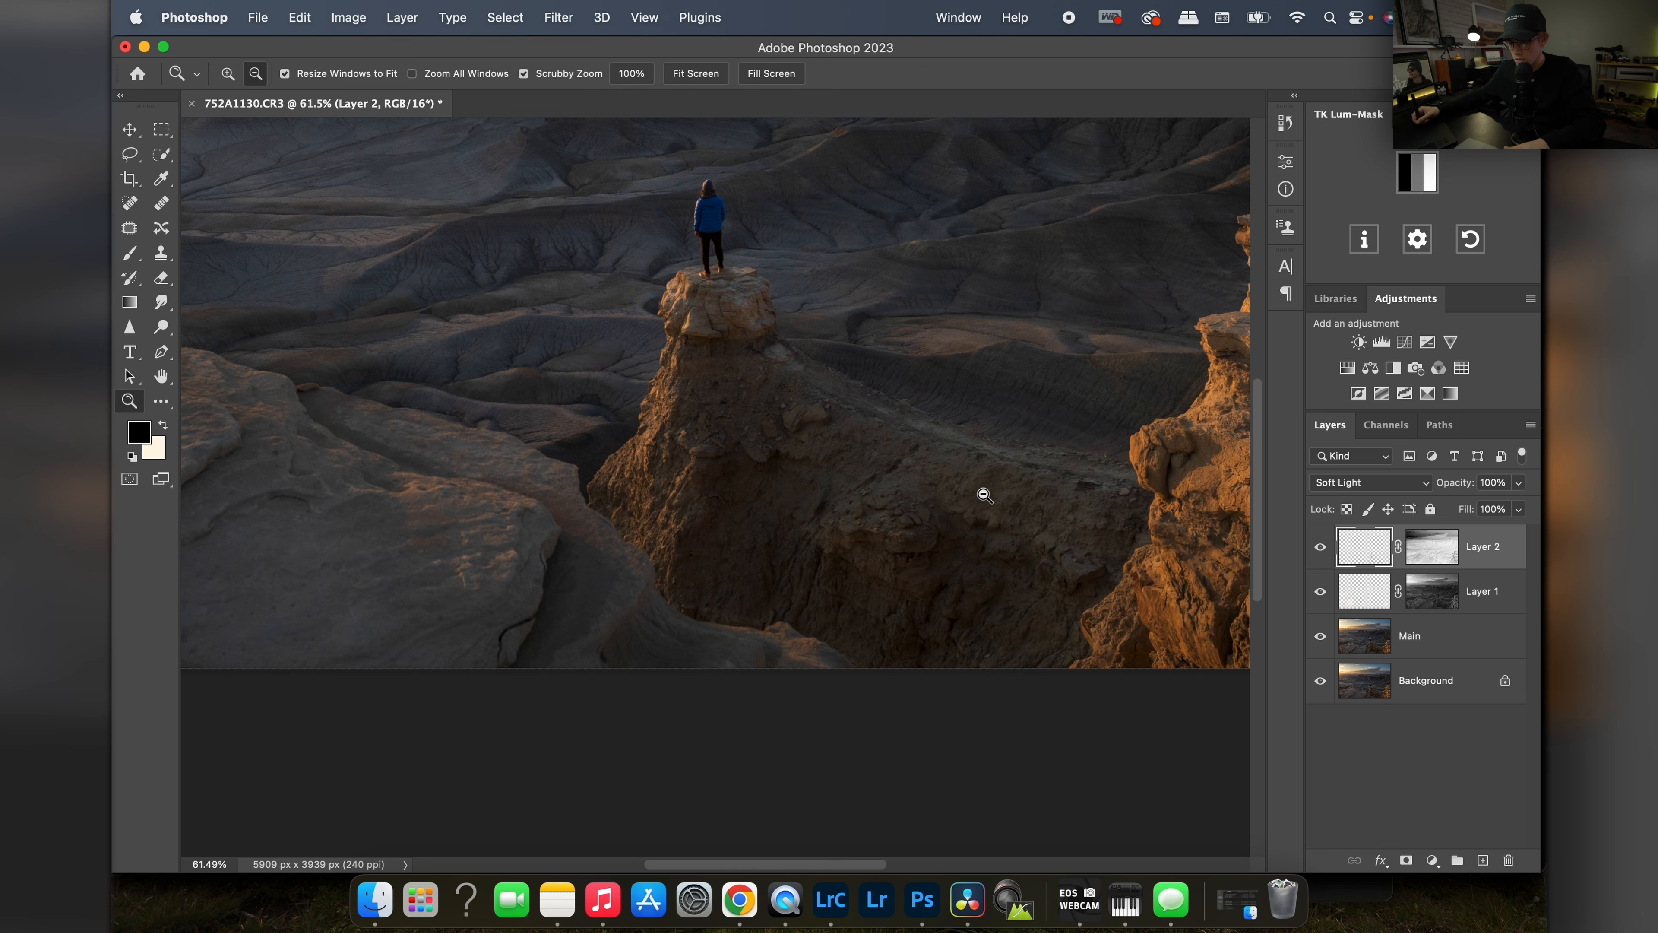
{"action": "left_click", "coordinate": [984, 495], "text": "alt"}
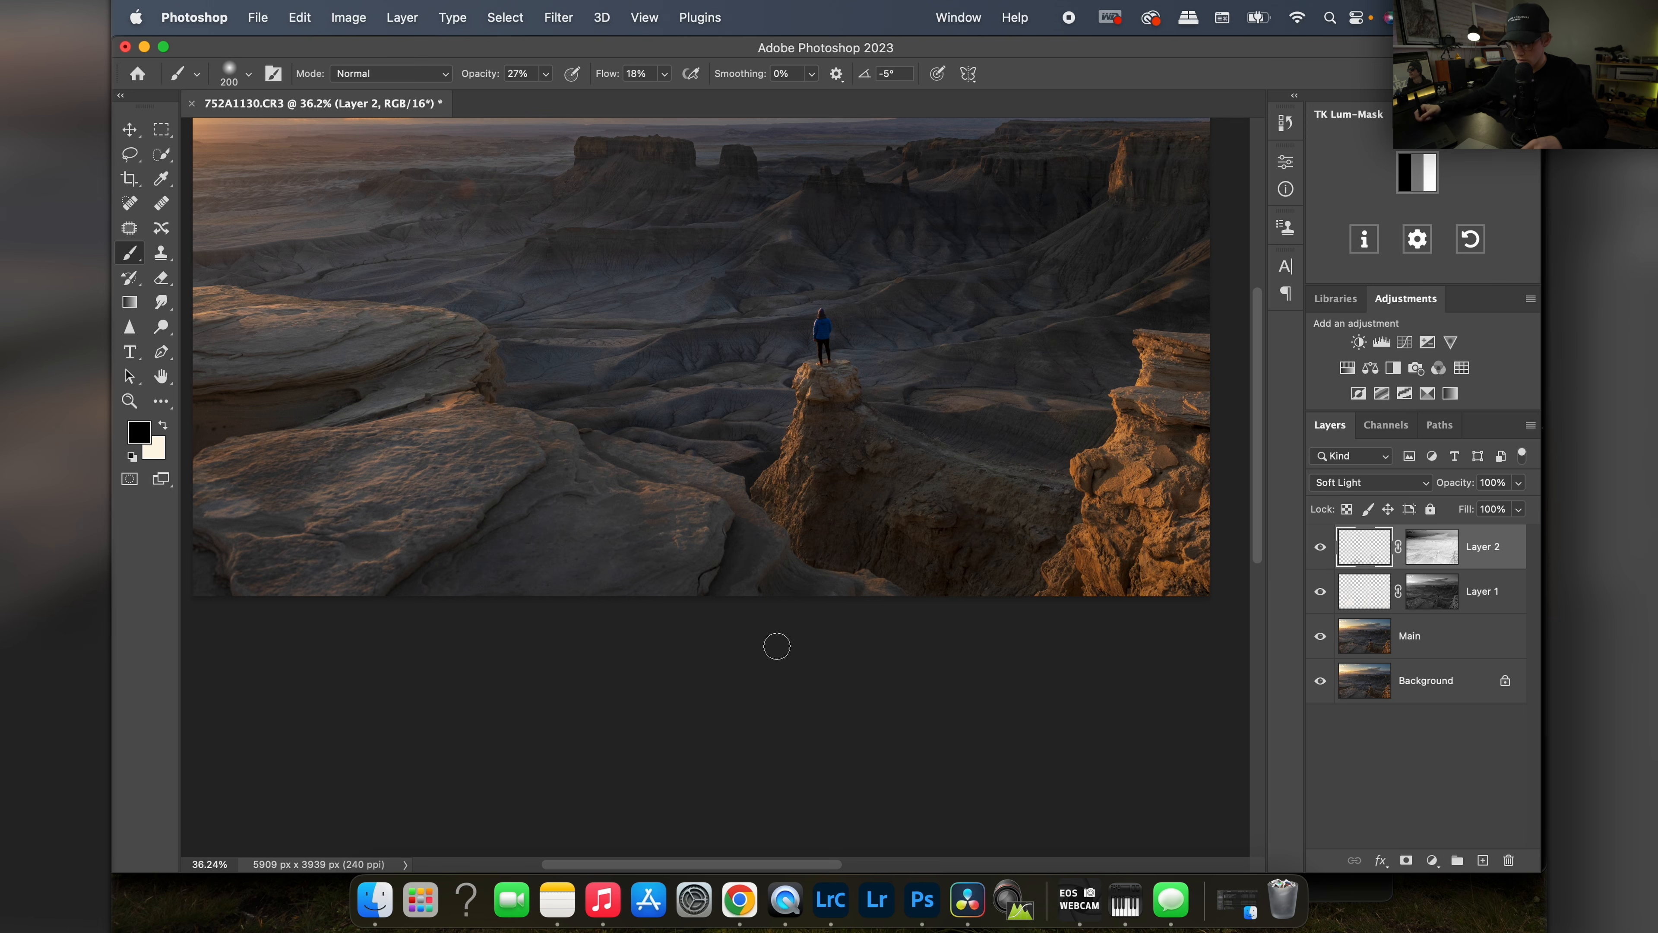
Step: Look over the shadows on the foreground slabs, the valley and the distant buttes
{"action": "left_click_drag", "start_coordinate": [768, 507], "coordinate": [936, 554]}
{"action": "left_click_drag", "start_coordinate": [914, 314], "coordinate": [987, 311]}
{"action": "left_click_drag", "start_coordinate": [803, 496], "coordinate": [528, 592]}
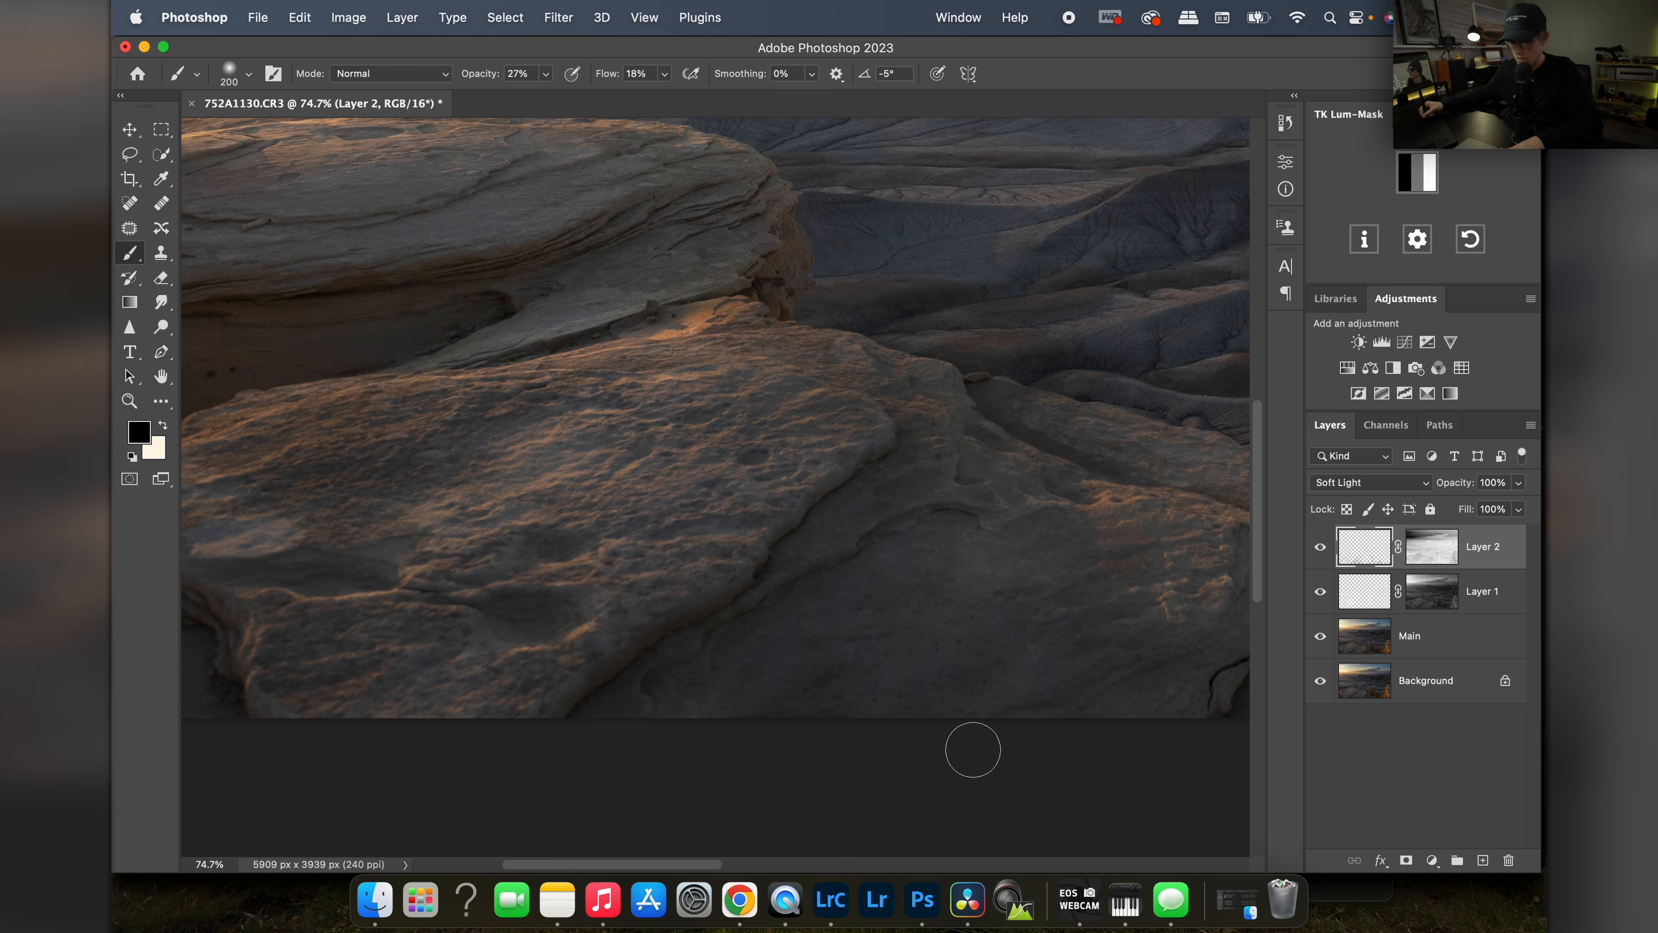
{"action": "left_click_drag", "start_coordinate": [780, 267], "coordinate": [1099, 428]}
{"action": "left_click_drag", "start_coordinate": [1044, 366], "coordinate": [485, 462]}
{"action": "left_click_drag", "start_coordinate": [1211, 297], "coordinate": [933, 463]}
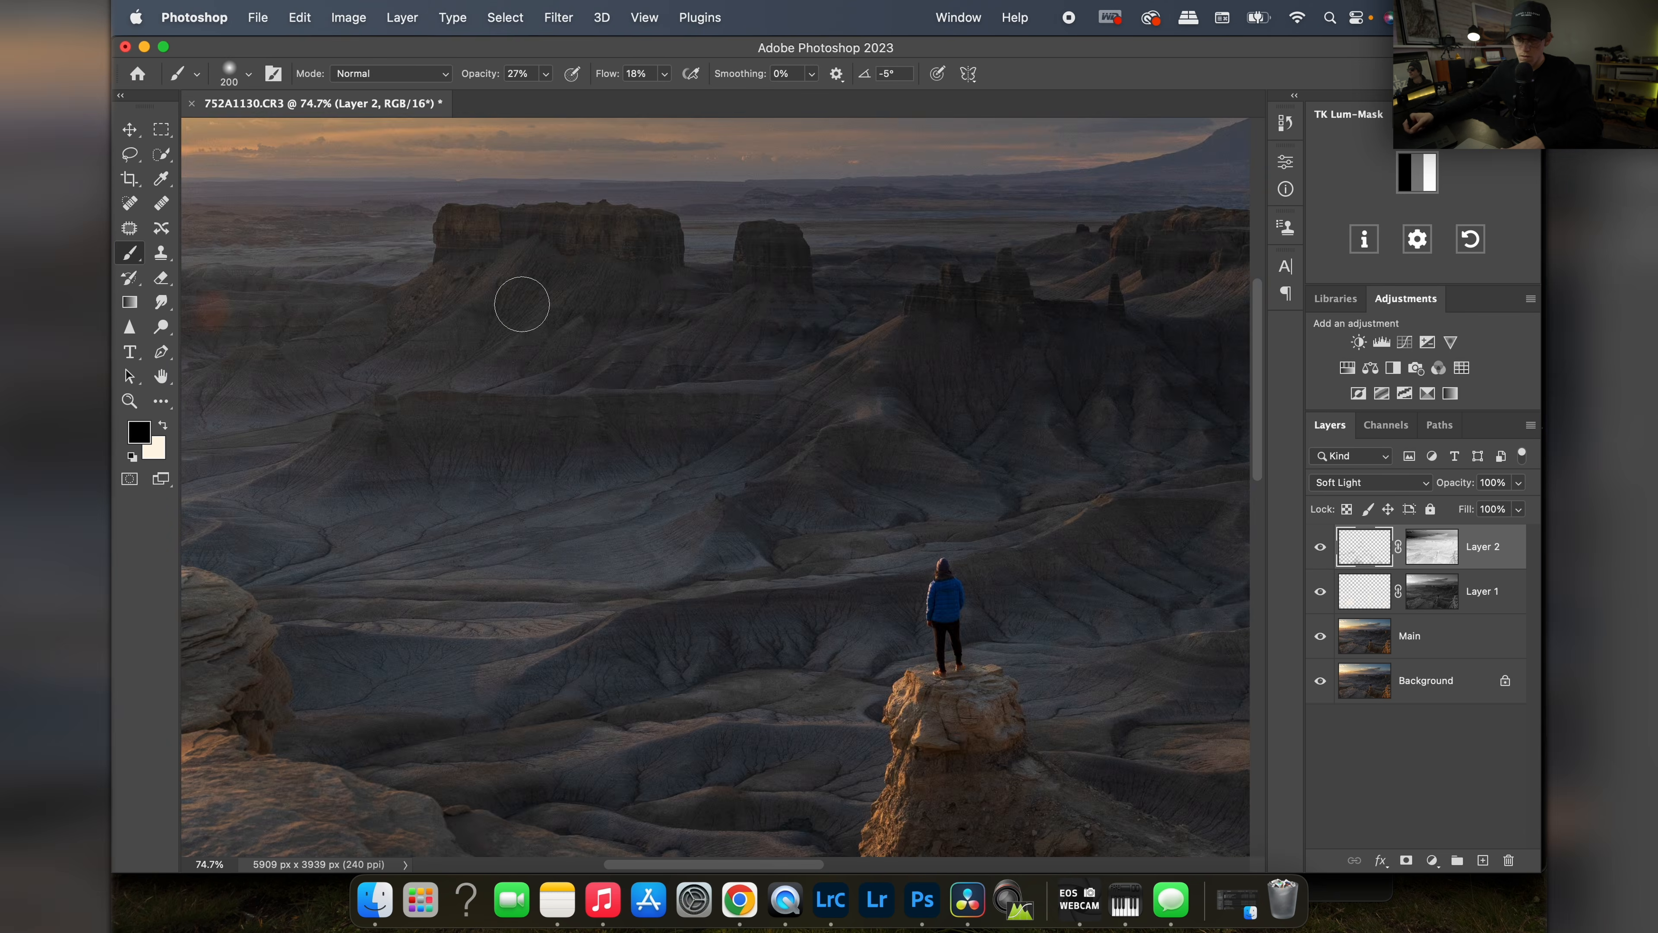
{"action": "left_click_drag", "start_coordinate": [1070, 457], "coordinate": [564, 473]}
{"action": "left_click_drag", "start_coordinate": [758, 670], "coordinate": [660, 571]}
{"action": "scroll", "coordinate": [1064, 476], "scroll_direction": "down", "scroll_amount": 8}
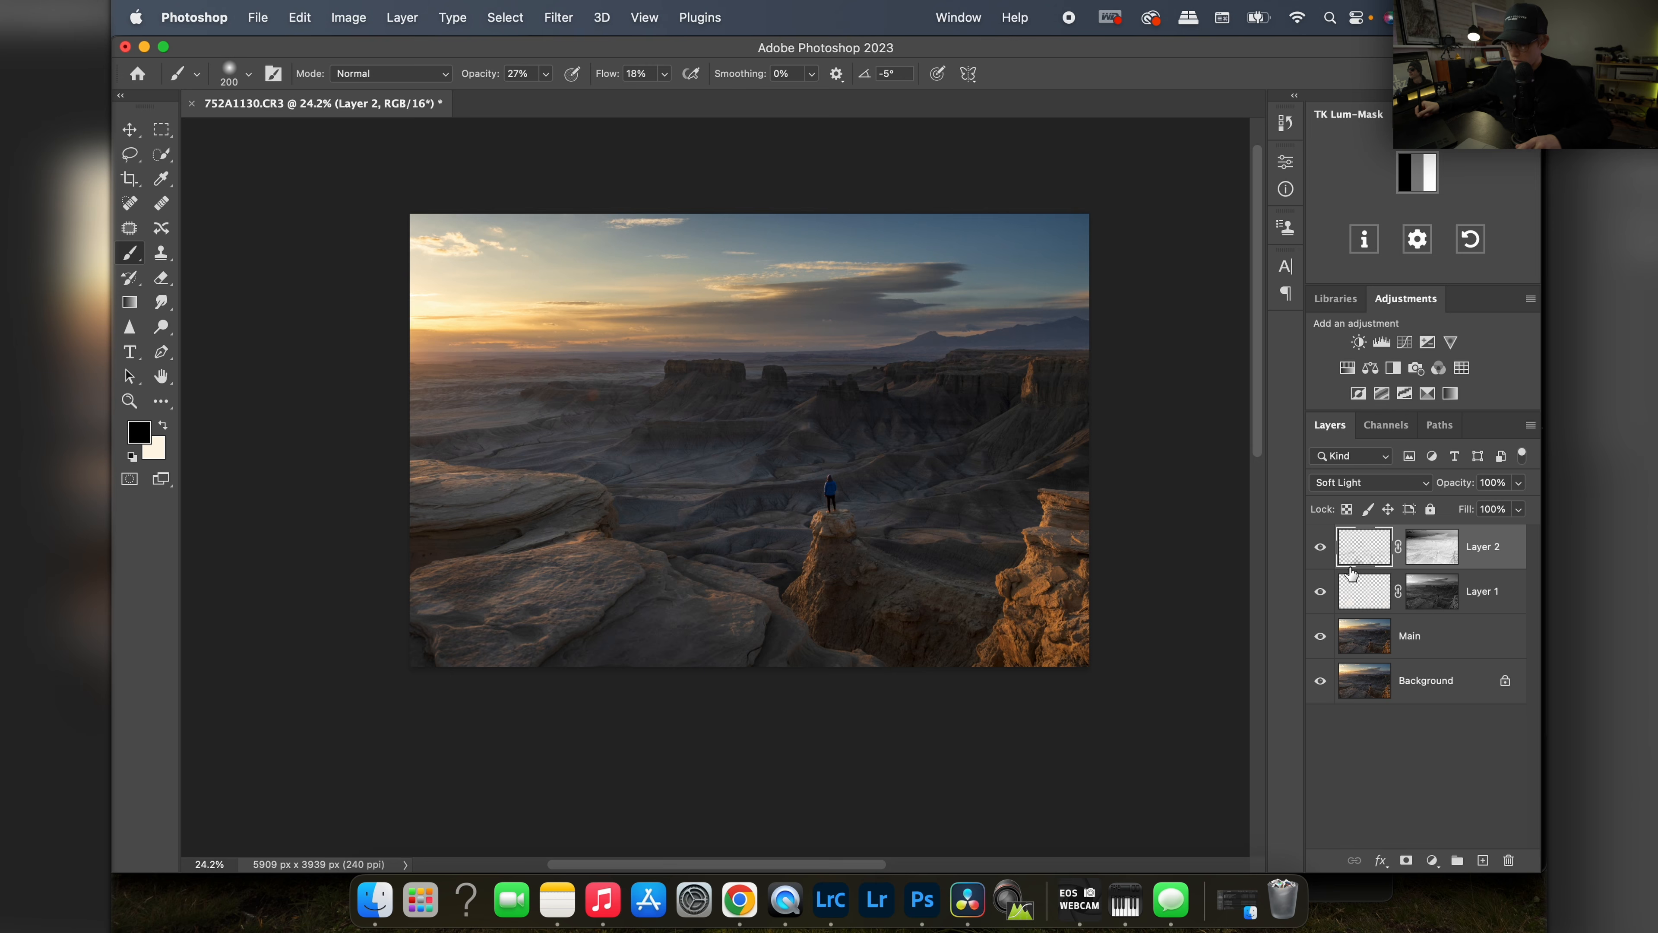
Step: Compare the whole image with the Soft Light layer hidden and shown
{"action": "left_click", "coordinate": [1321, 550]}
{"action": "left_click", "coordinate": [1320, 550]}
{"action": "left_click", "coordinate": [1321, 549]}
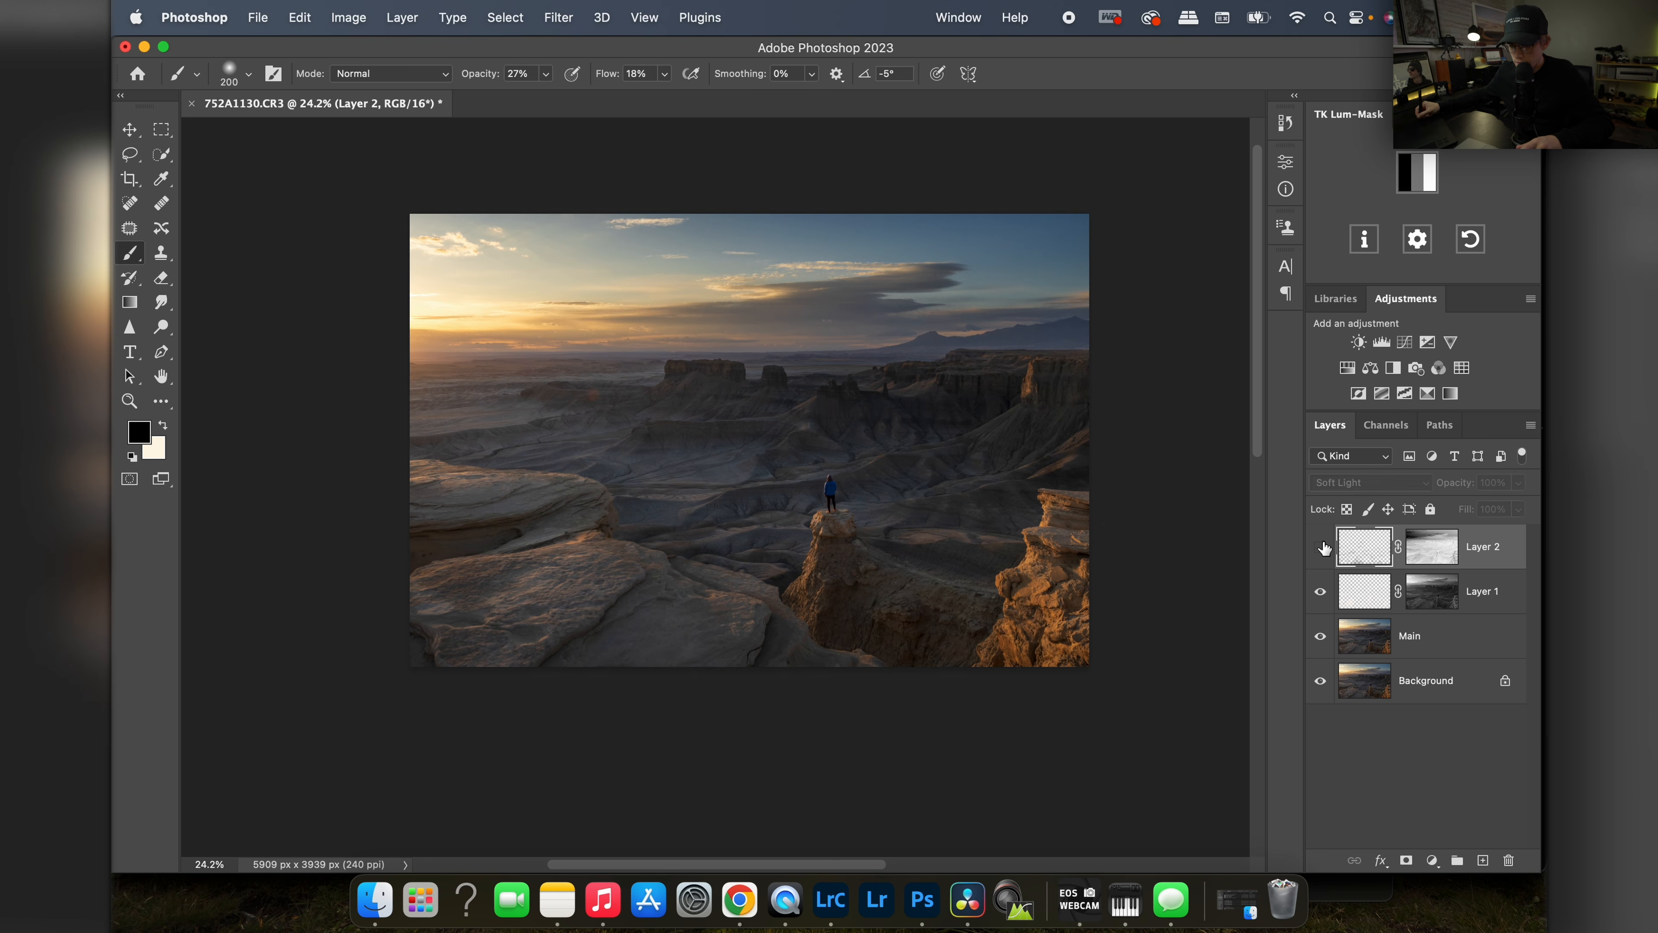
{"action": "left_click", "coordinate": [1322, 549]}
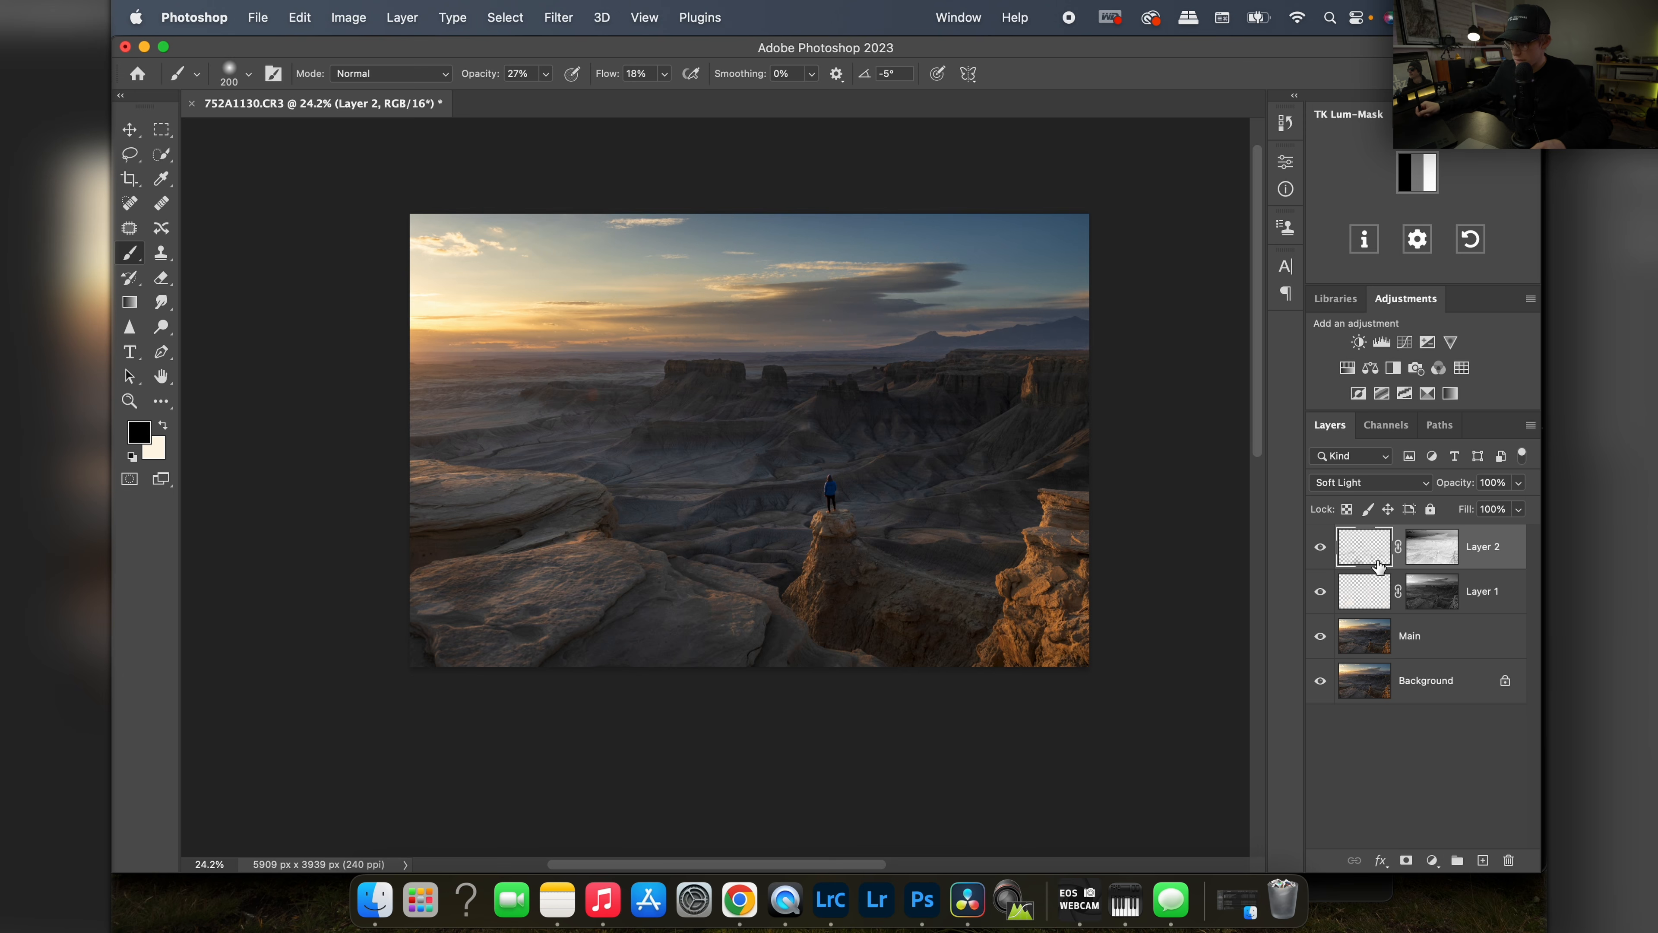
Step: Lighten the sunlit side of the large distant butte on the Overlay layer with cream, using a 100 px brush at 27% opacity
{"action": "left_click", "coordinate": [1375, 591]}
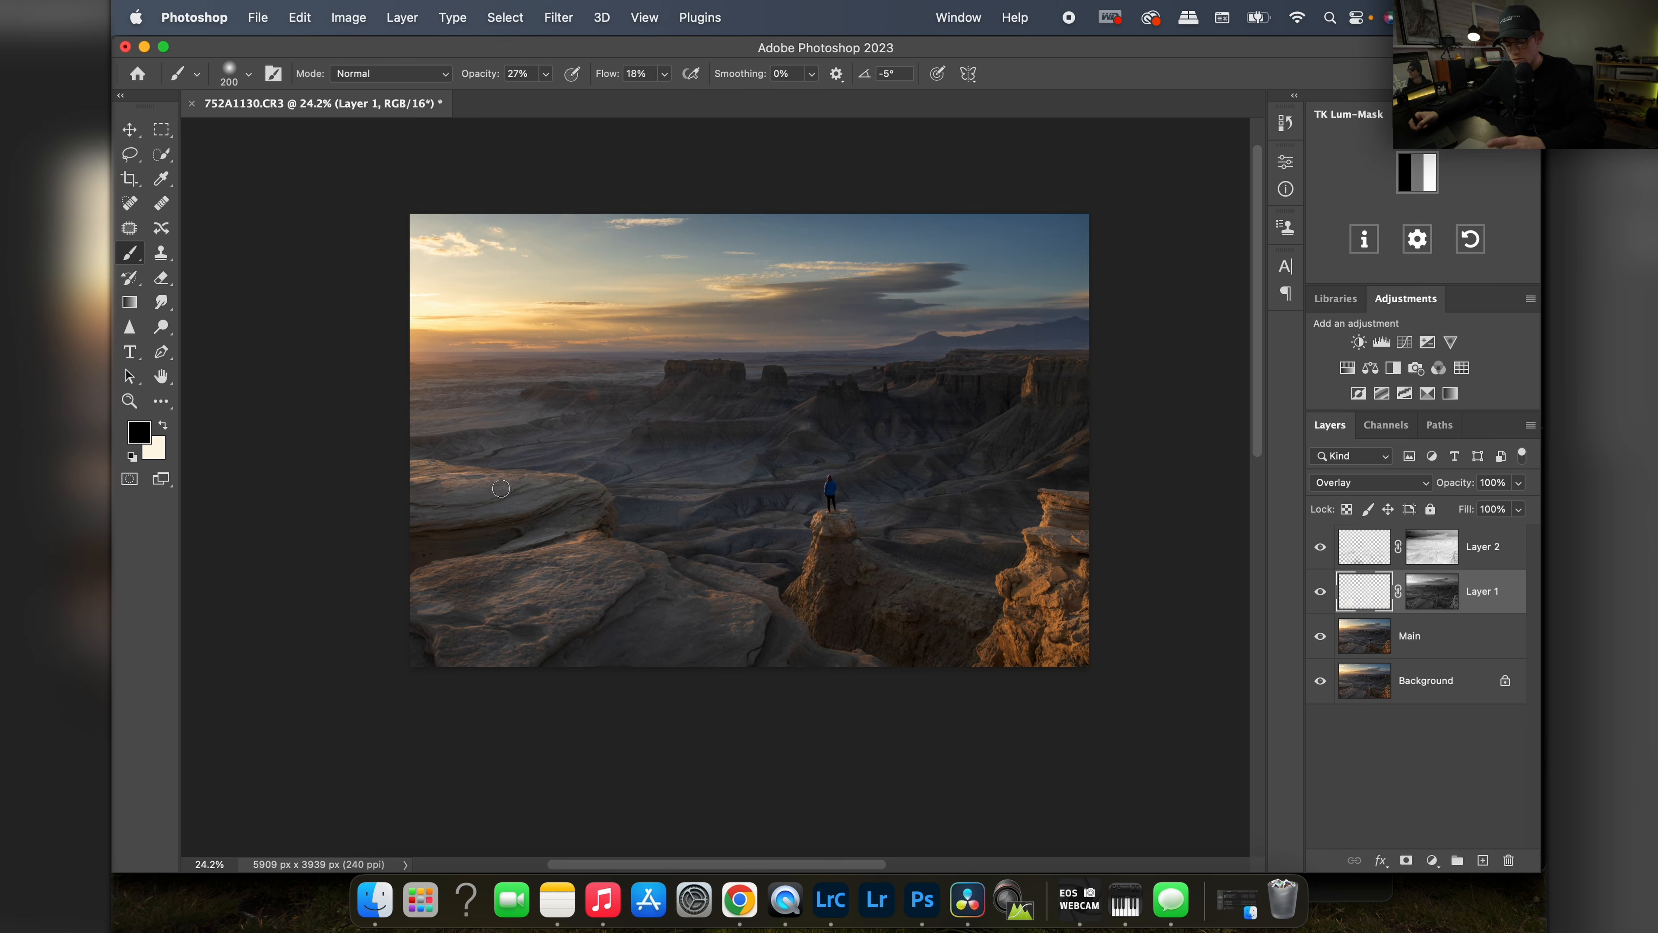
{"action": "key", "text": "x"}
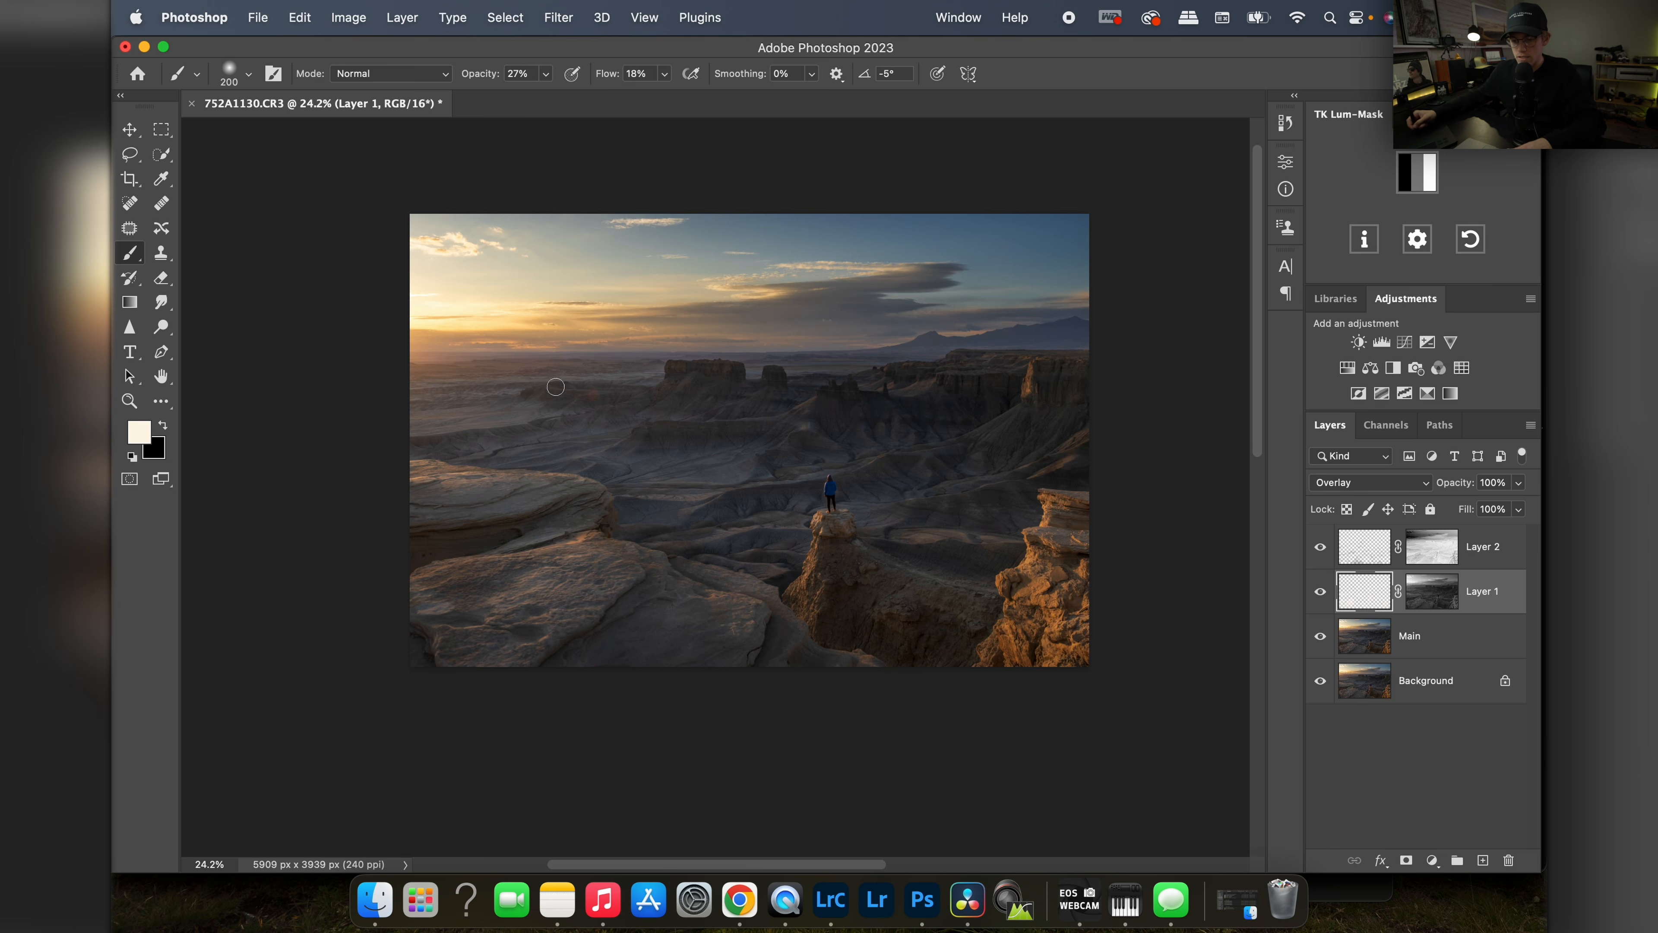
{"action": "key", "text": "super+space"}
{"action": "left_click_drag", "start_coordinate": [657, 354], "coordinate": [904, 349]}
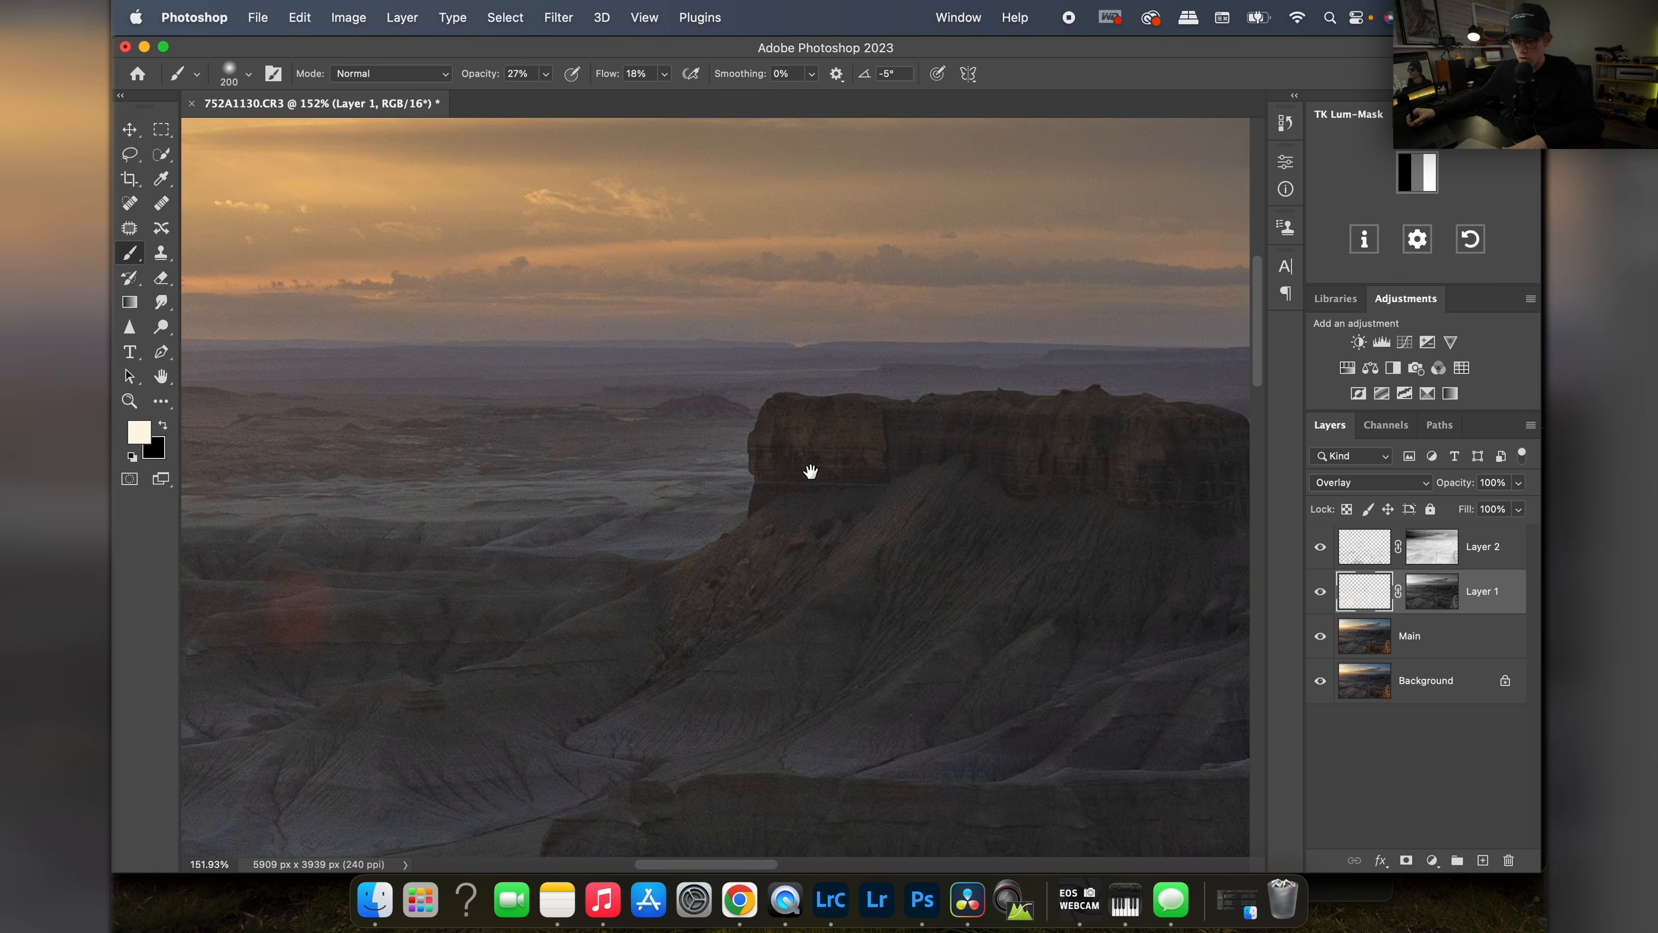
{"action": "mouse_move", "coordinate": [811, 474]}
{"action": "left_mouse_down"}
{"action": "mouse_move", "coordinate": [902, 357]}
{"action": "mouse_move", "coordinate": [868, 348]}
{"action": "mouse_move", "coordinate": [891, 305]}
{"action": "mouse_move", "coordinate": [955, 360]}
{"action": "left_mouse_up"}
{"action": "key", "text": "bracketleft"}
{"action": "key", "text": "bracketleft"}
{"action": "key", "text": "bracketleft"}
{"action": "key", "text": "bracketleft"}
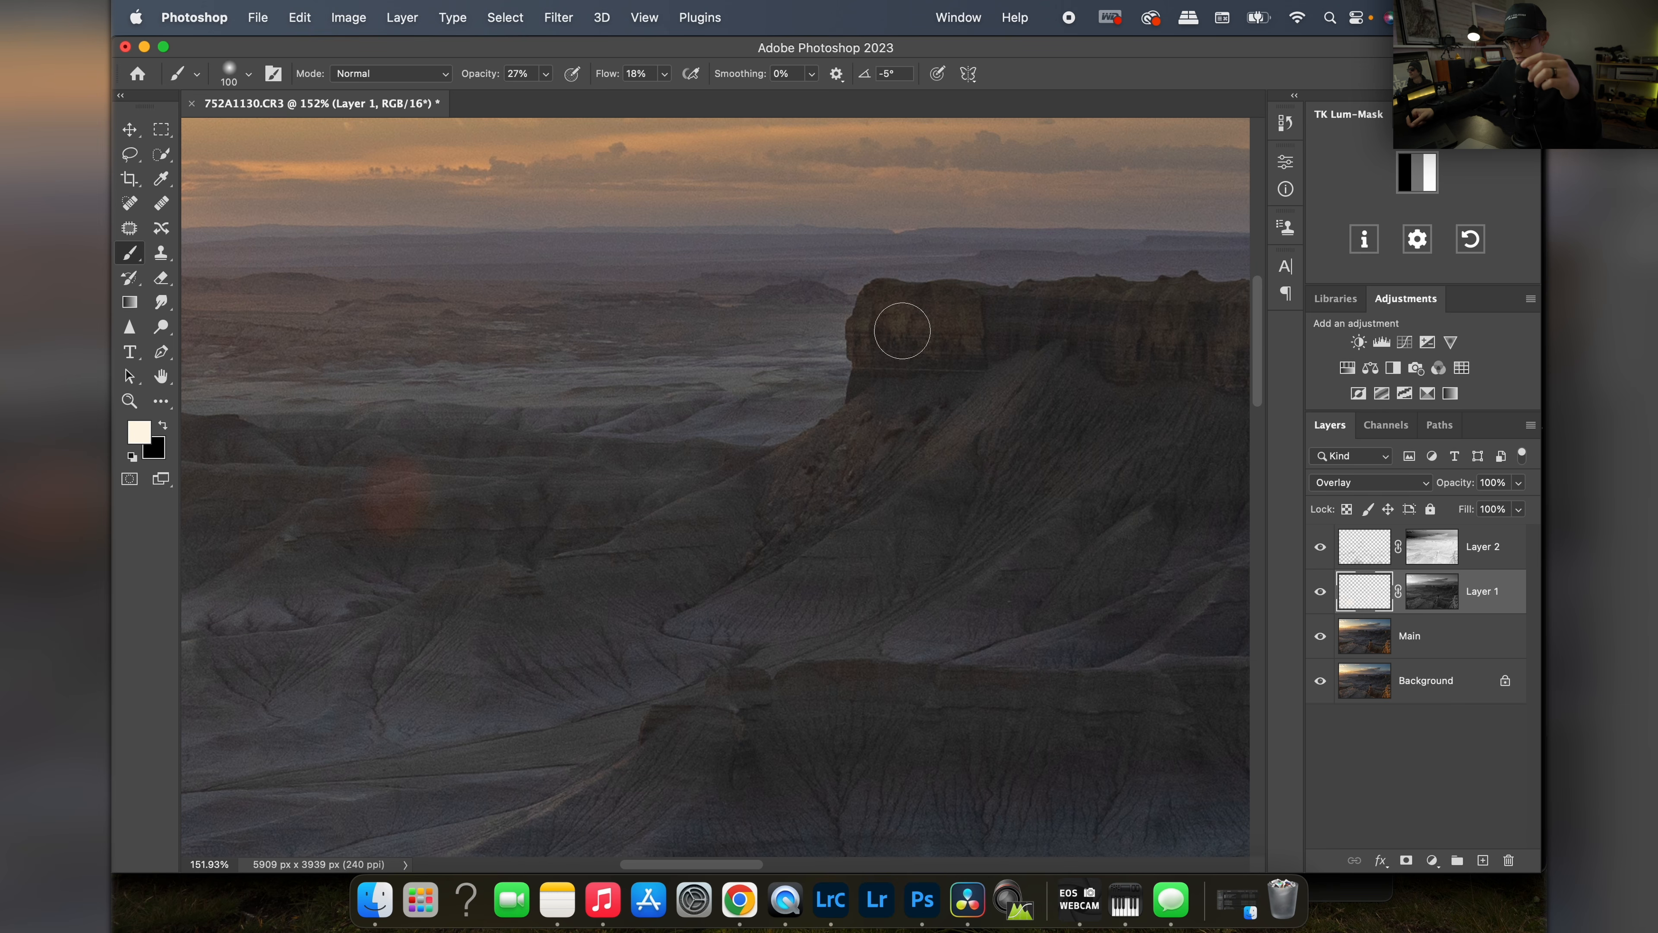
{"action": "scroll", "coordinate": [1012, 393], "scroll_direction": "right", "scroll_amount": 5}
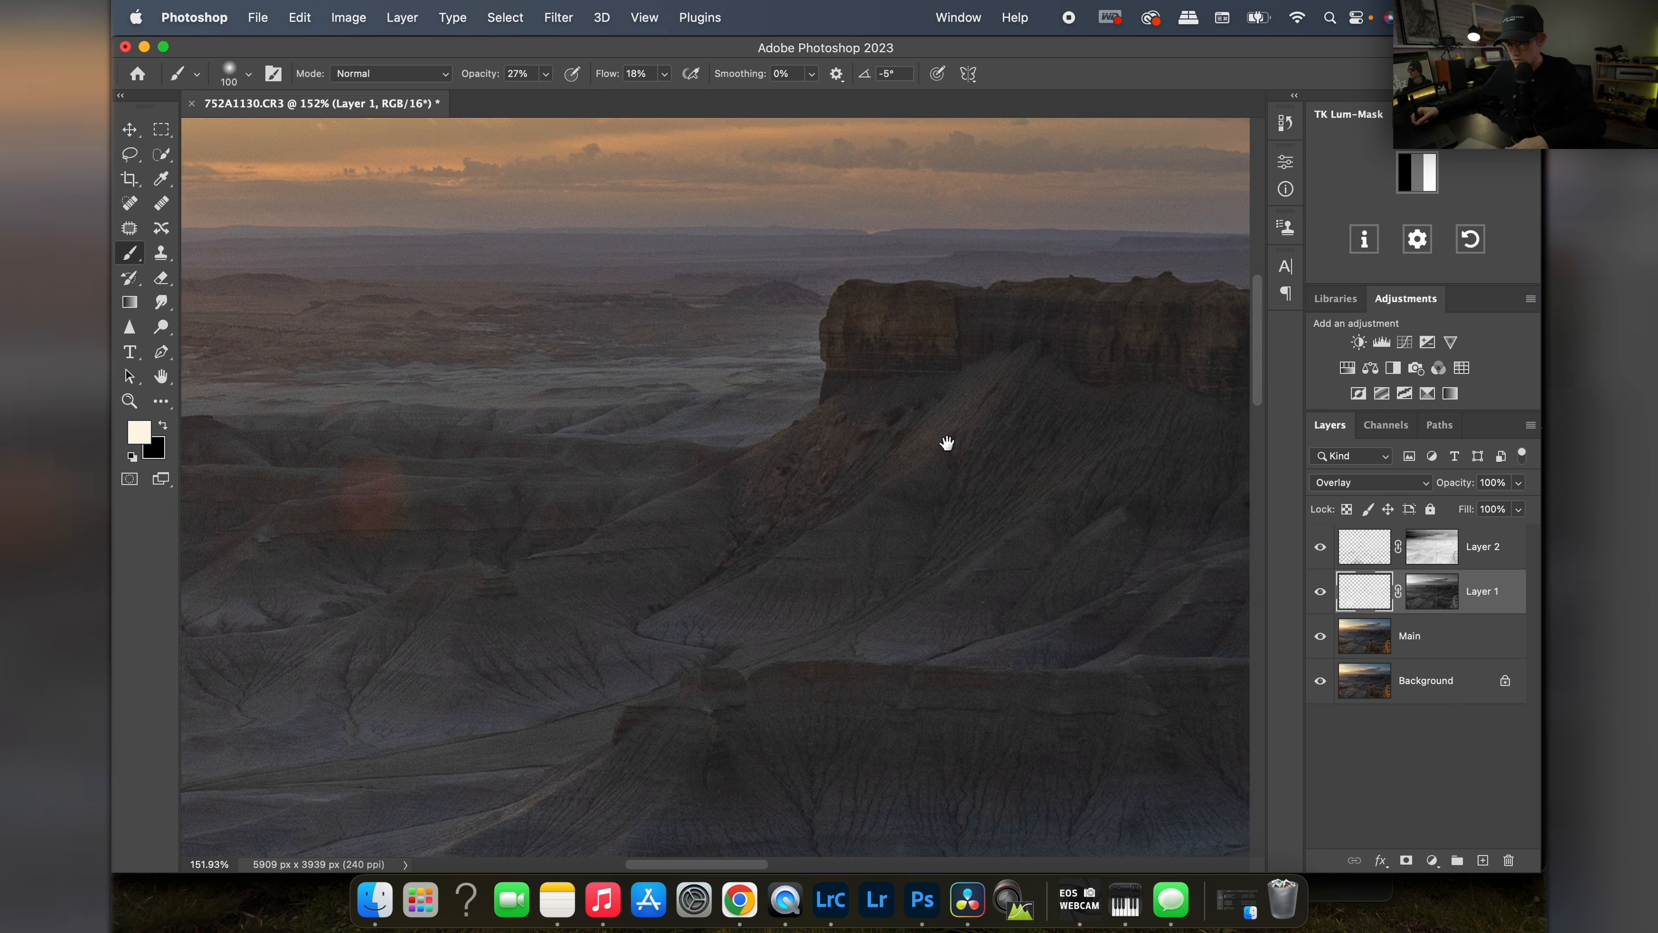
{"action": "scroll", "coordinate": [966, 418], "scroll_direction": "up", "scroll_amount": 2}
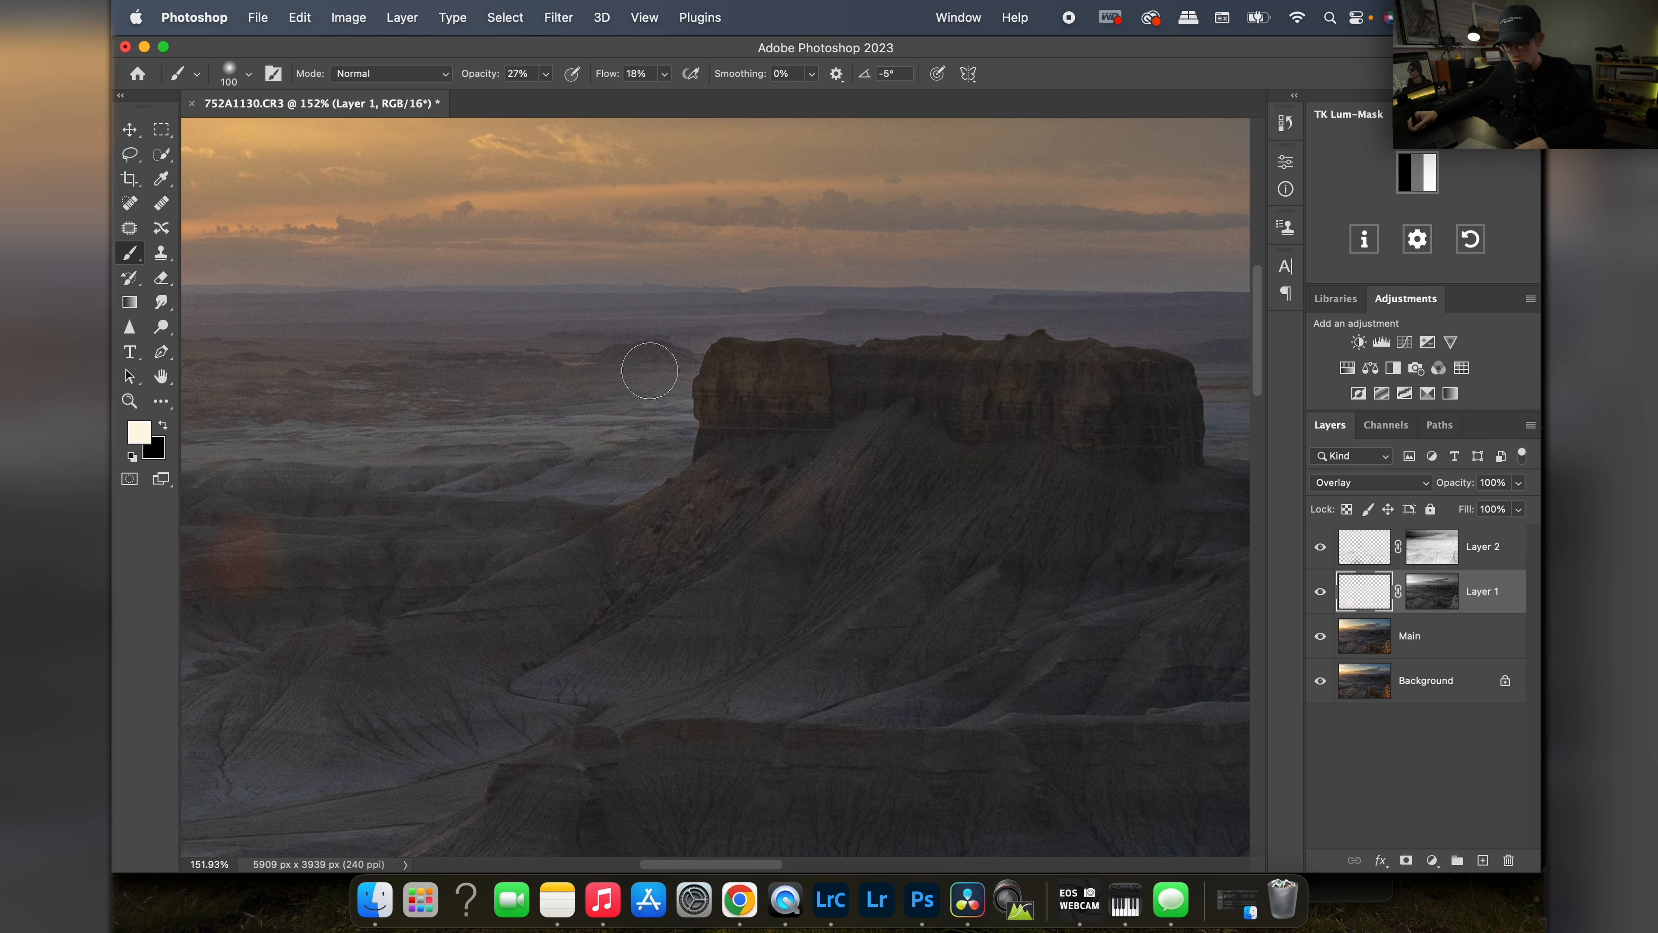
Step: Check how the large distant butte looks within the whole image
{"action": "key", "text": "z"}
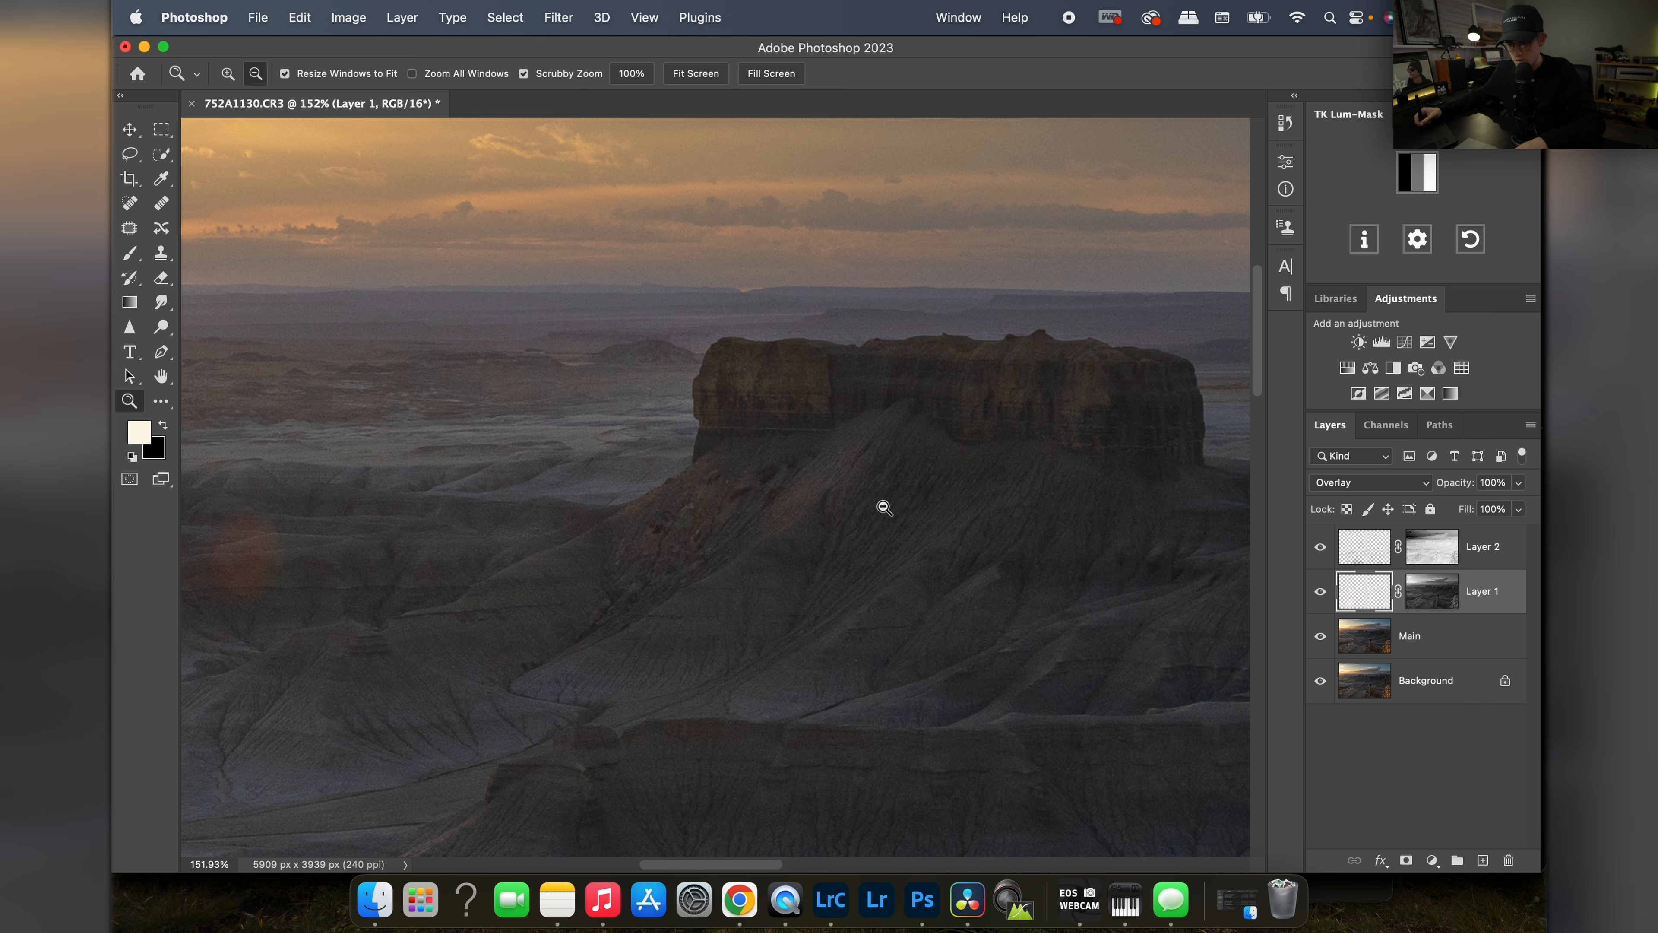
{"action": "mouse_move", "coordinate": [880, 507]}
{"action": "left_mouse_down"}
{"action": "mouse_move", "coordinate": [666, 569]}
{"action": "mouse_move", "coordinate": [880, 515]}
{"action": "mouse_move", "coordinate": [825, 521]}
{"action": "left_mouse_up"}
{"action": "key", "text": "z"}
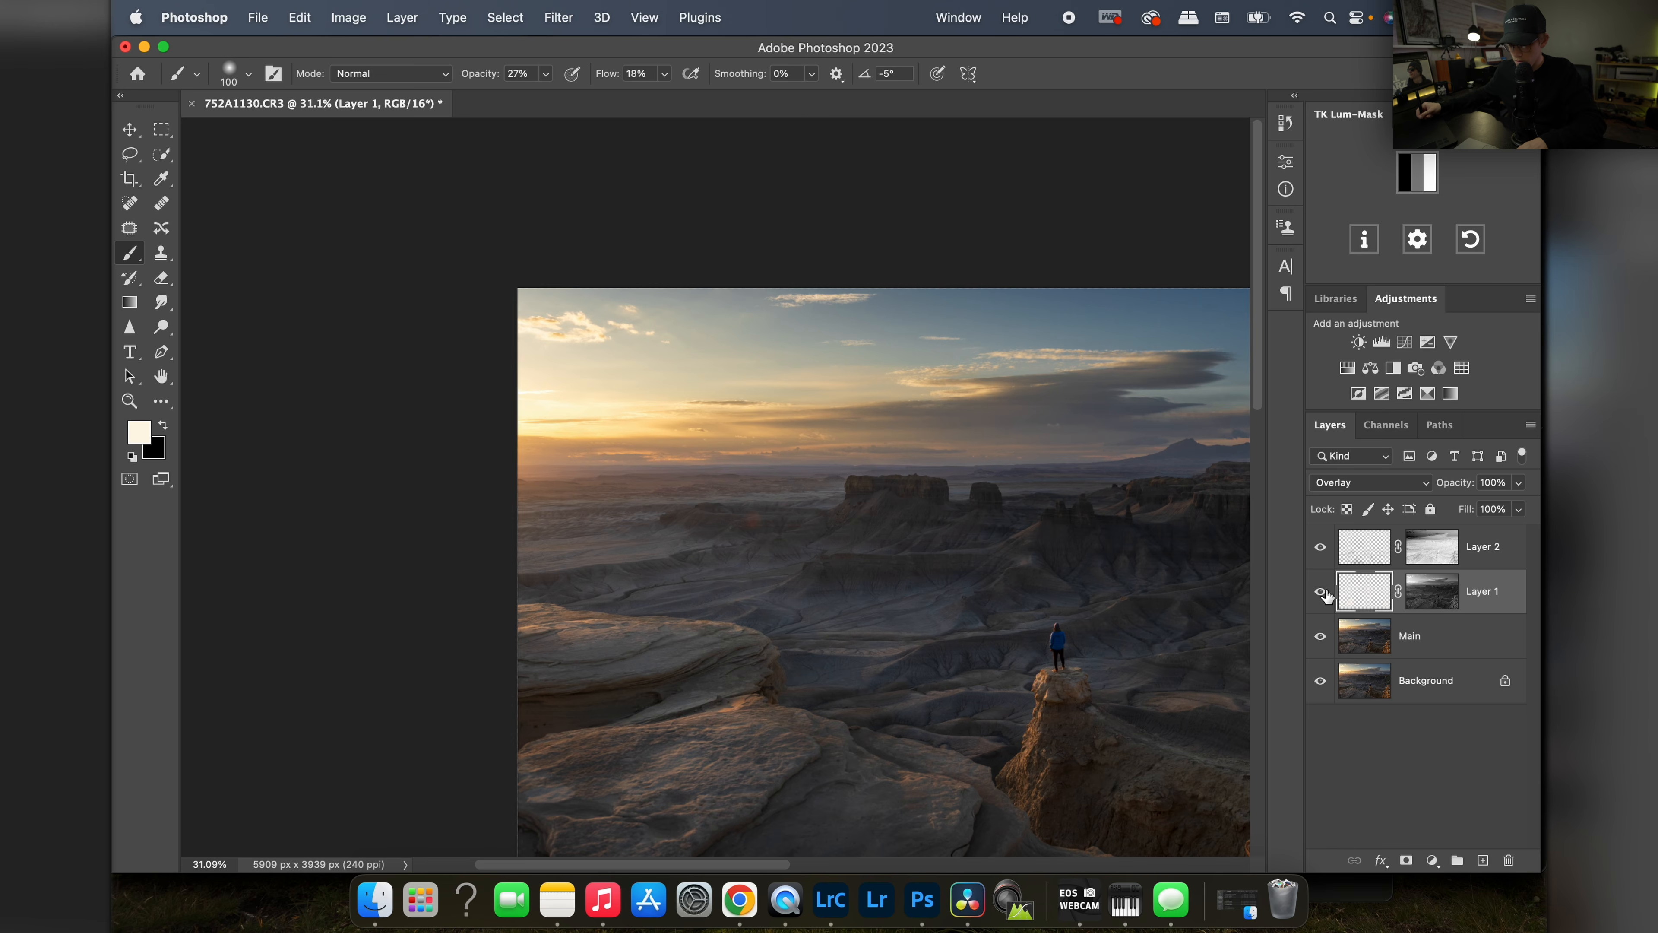
{"action": "key", "text": "z"}
{"action": "mouse_move", "coordinate": [973, 522]}
{"action": "left_mouse_down"}
{"action": "mouse_move", "coordinate": [885, 529]}
{"action": "mouse_move", "coordinate": [892, 500]}
{"action": "mouse_move", "coordinate": [737, 486]}
{"action": "mouse_move", "coordinate": [833, 518]}
{"action": "mouse_move", "coordinate": [819, 520]}
{"action": "left_mouse_up"}
{"action": "key", "text": "space"}
{"action": "key", "text": "z"}
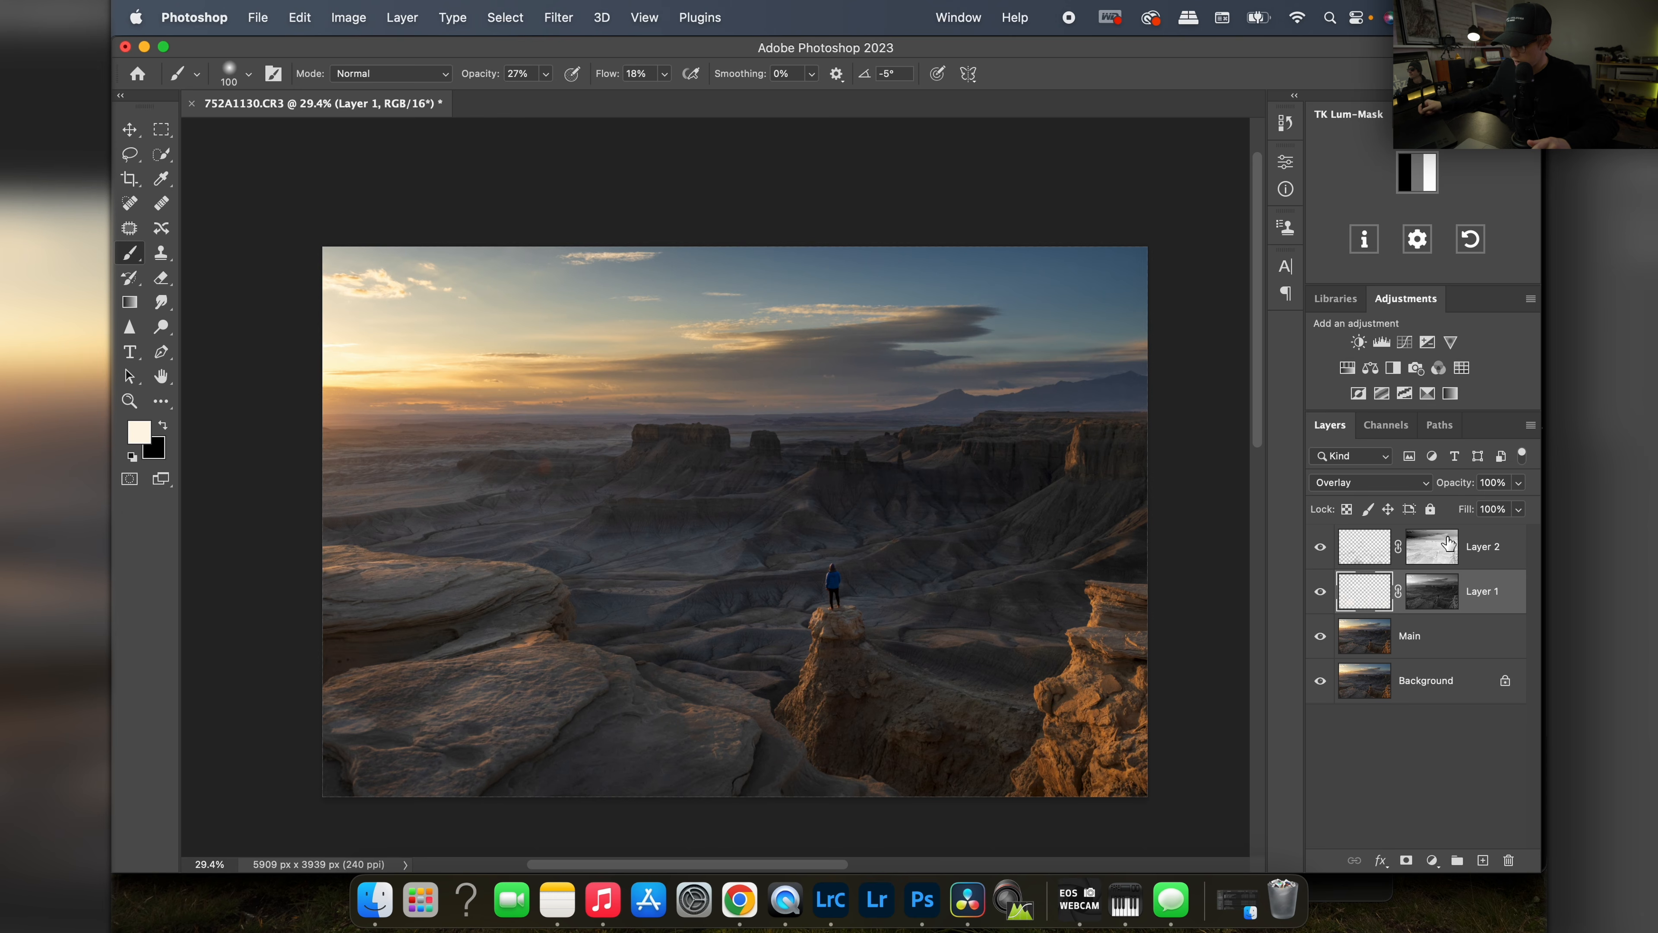
Step: Add an empty layer above the Soft Light layer, topped by a Vibrance adjustment layer with Vibrance +18 and Saturation +1
{"action": "left_click", "coordinate": [1501, 552]}
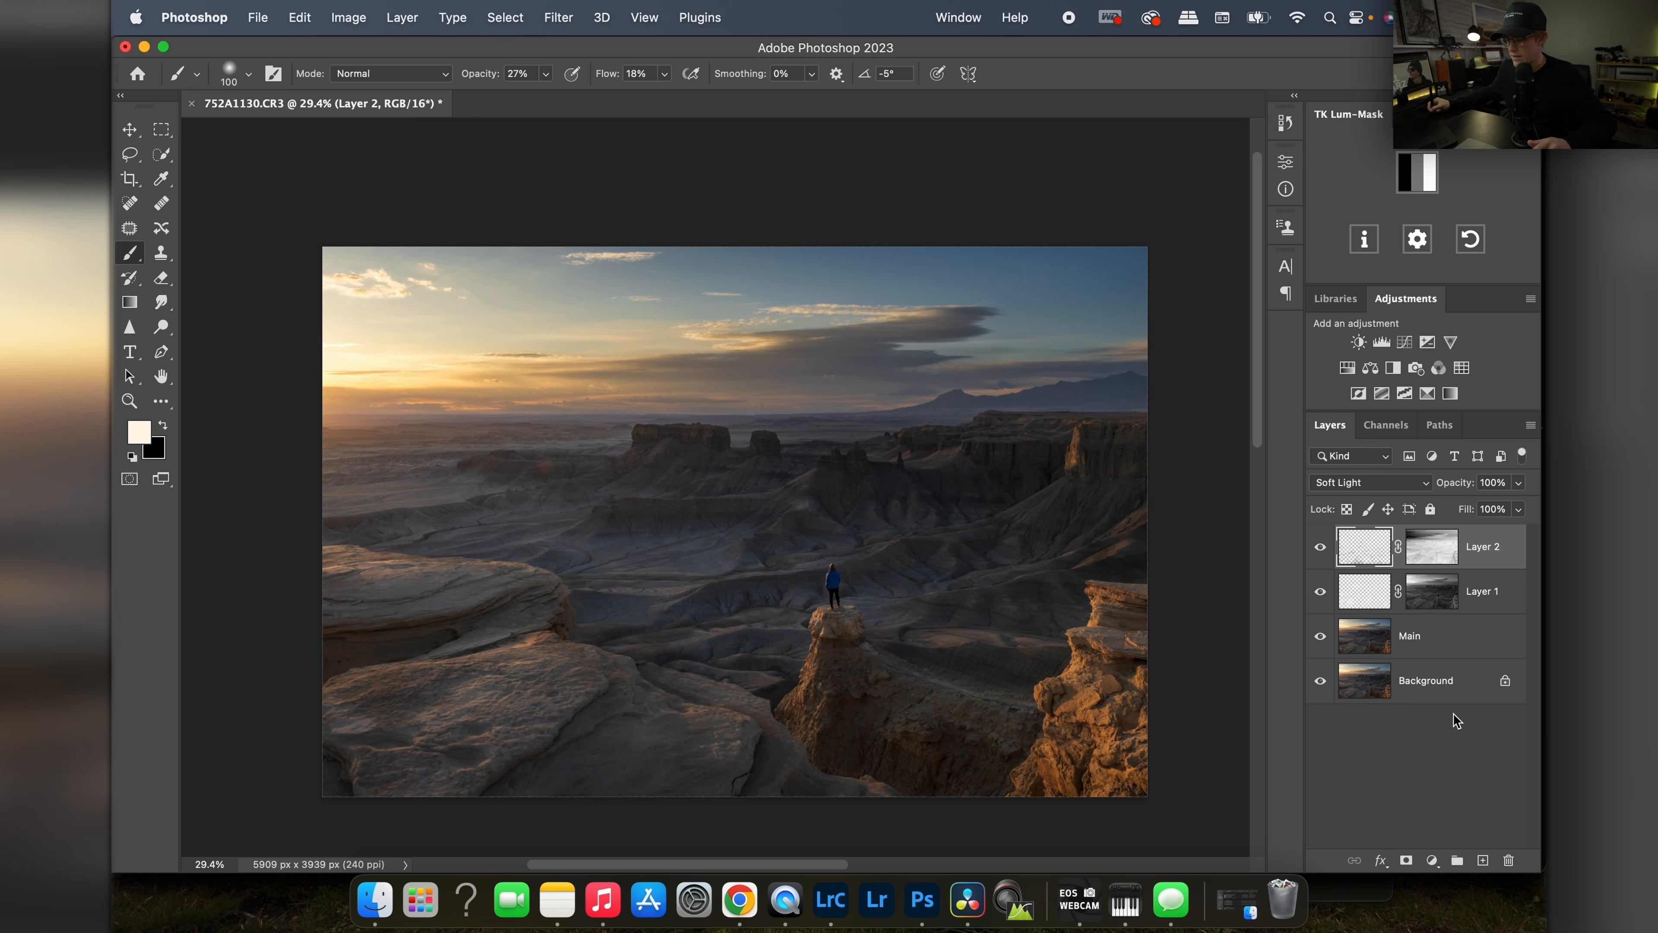
{"action": "left_click", "coordinate": [1484, 859]}
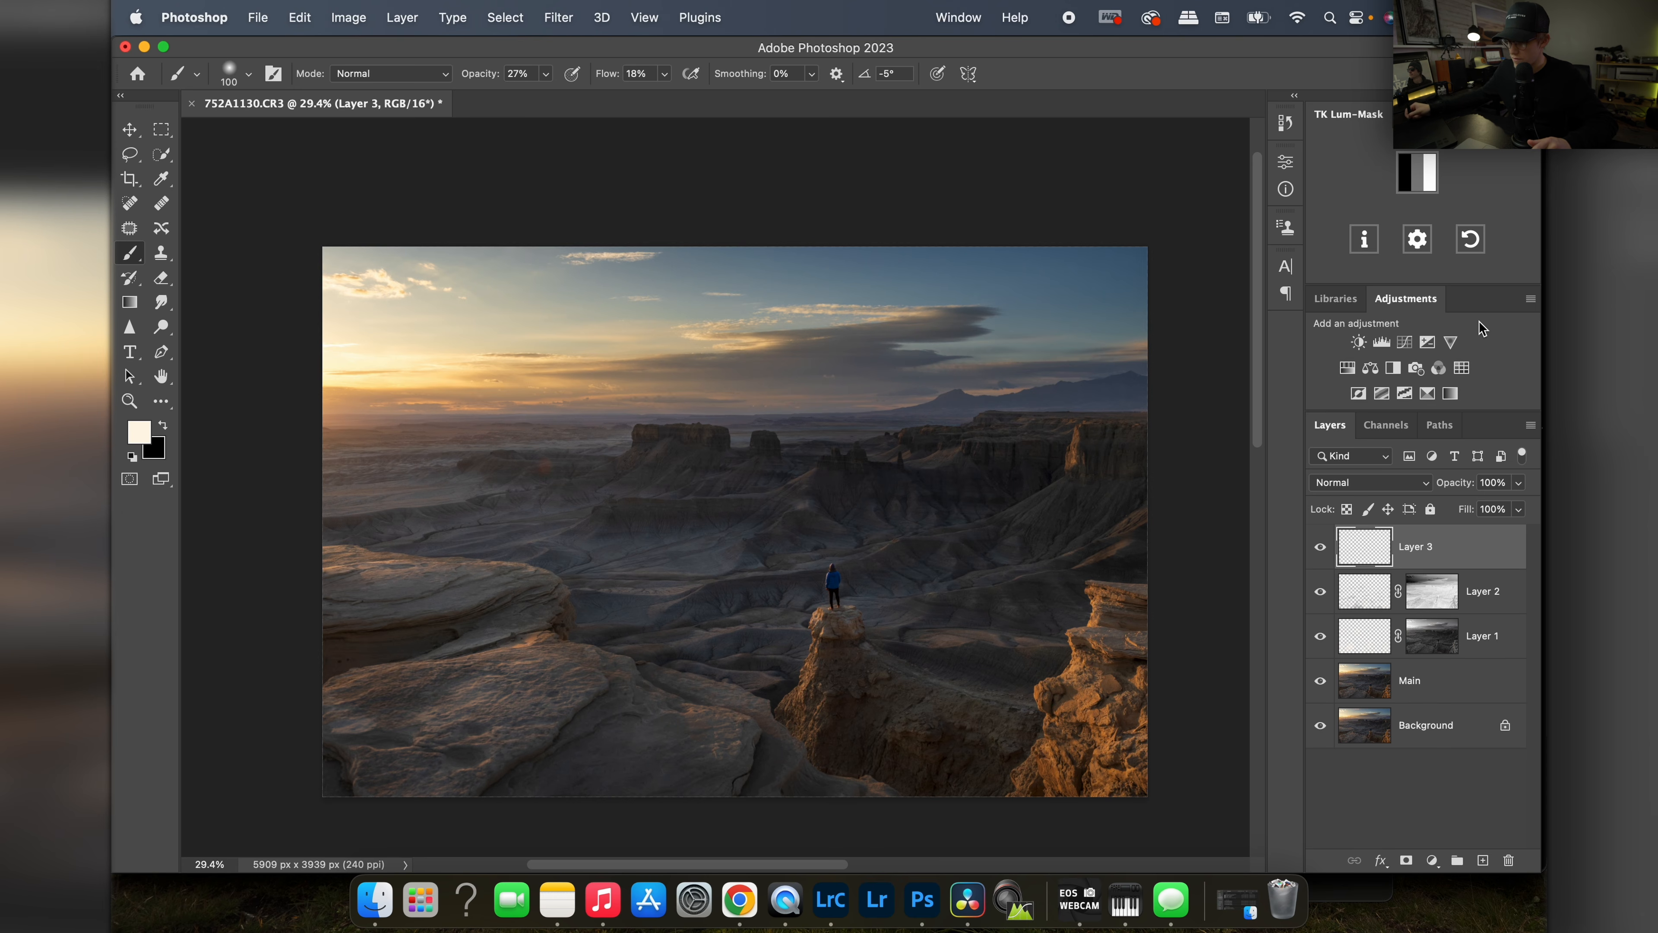
{"action": "left_click", "coordinate": [1450, 342]}
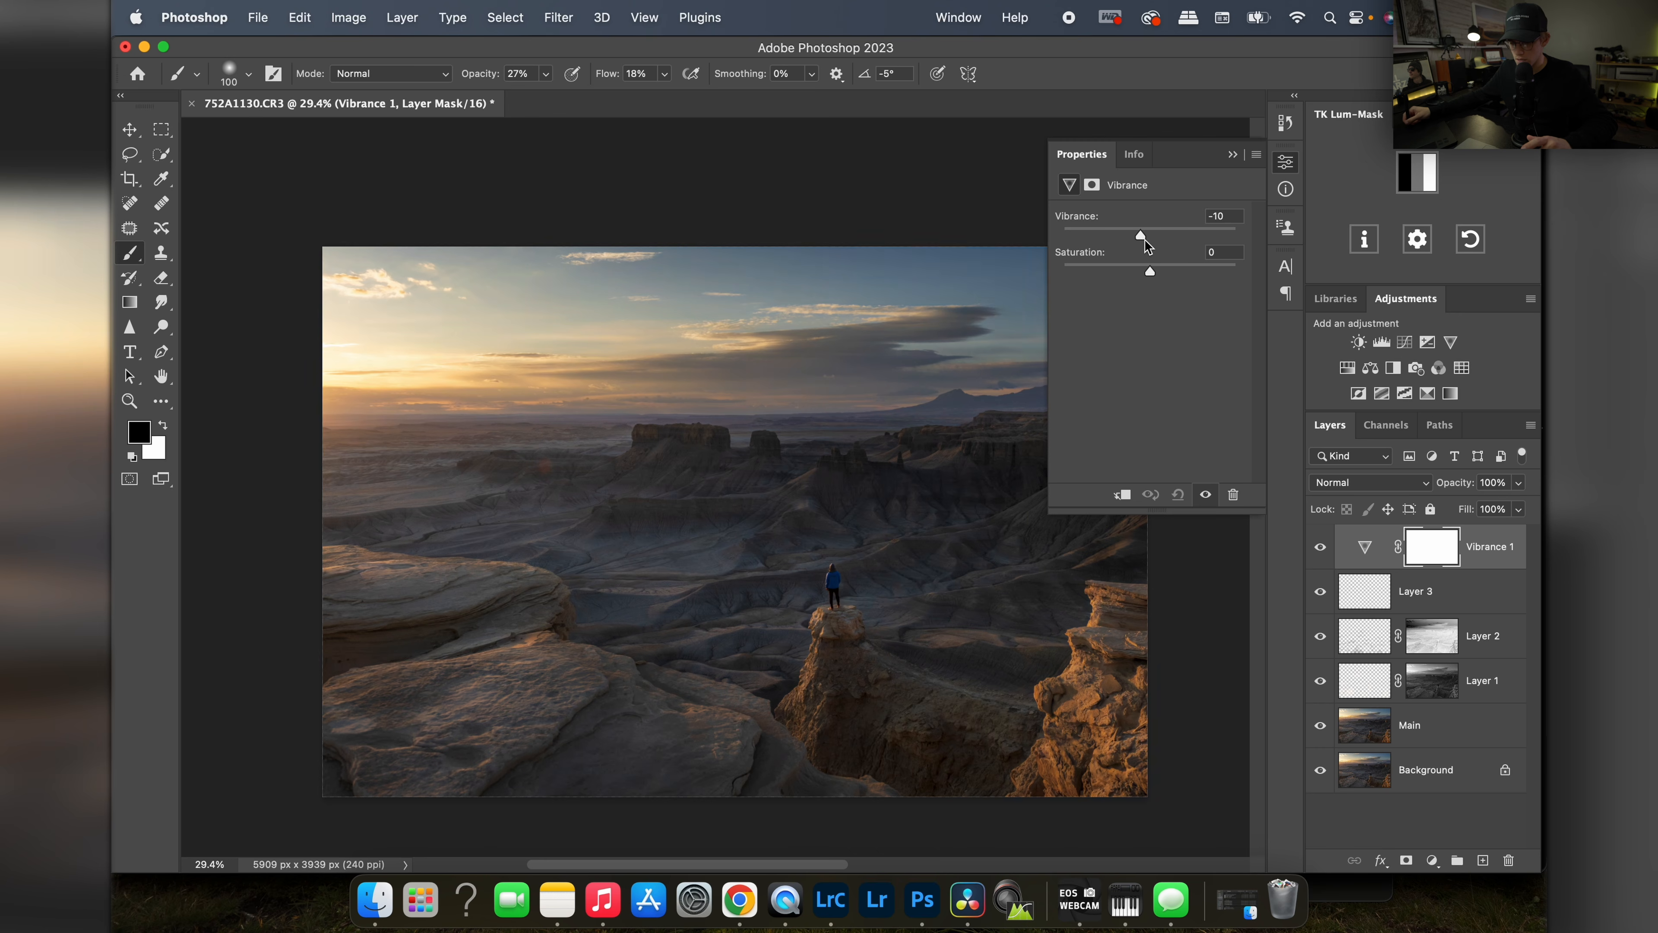
{"action": "mouse_move", "coordinate": [1146, 240]}
{"action": "left_mouse_down"}
{"action": "mouse_move", "coordinate": [1190, 240]}
{"action": "mouse_move", "coordinate": [1166, 236]}
{"action": "left_mouse_up"}
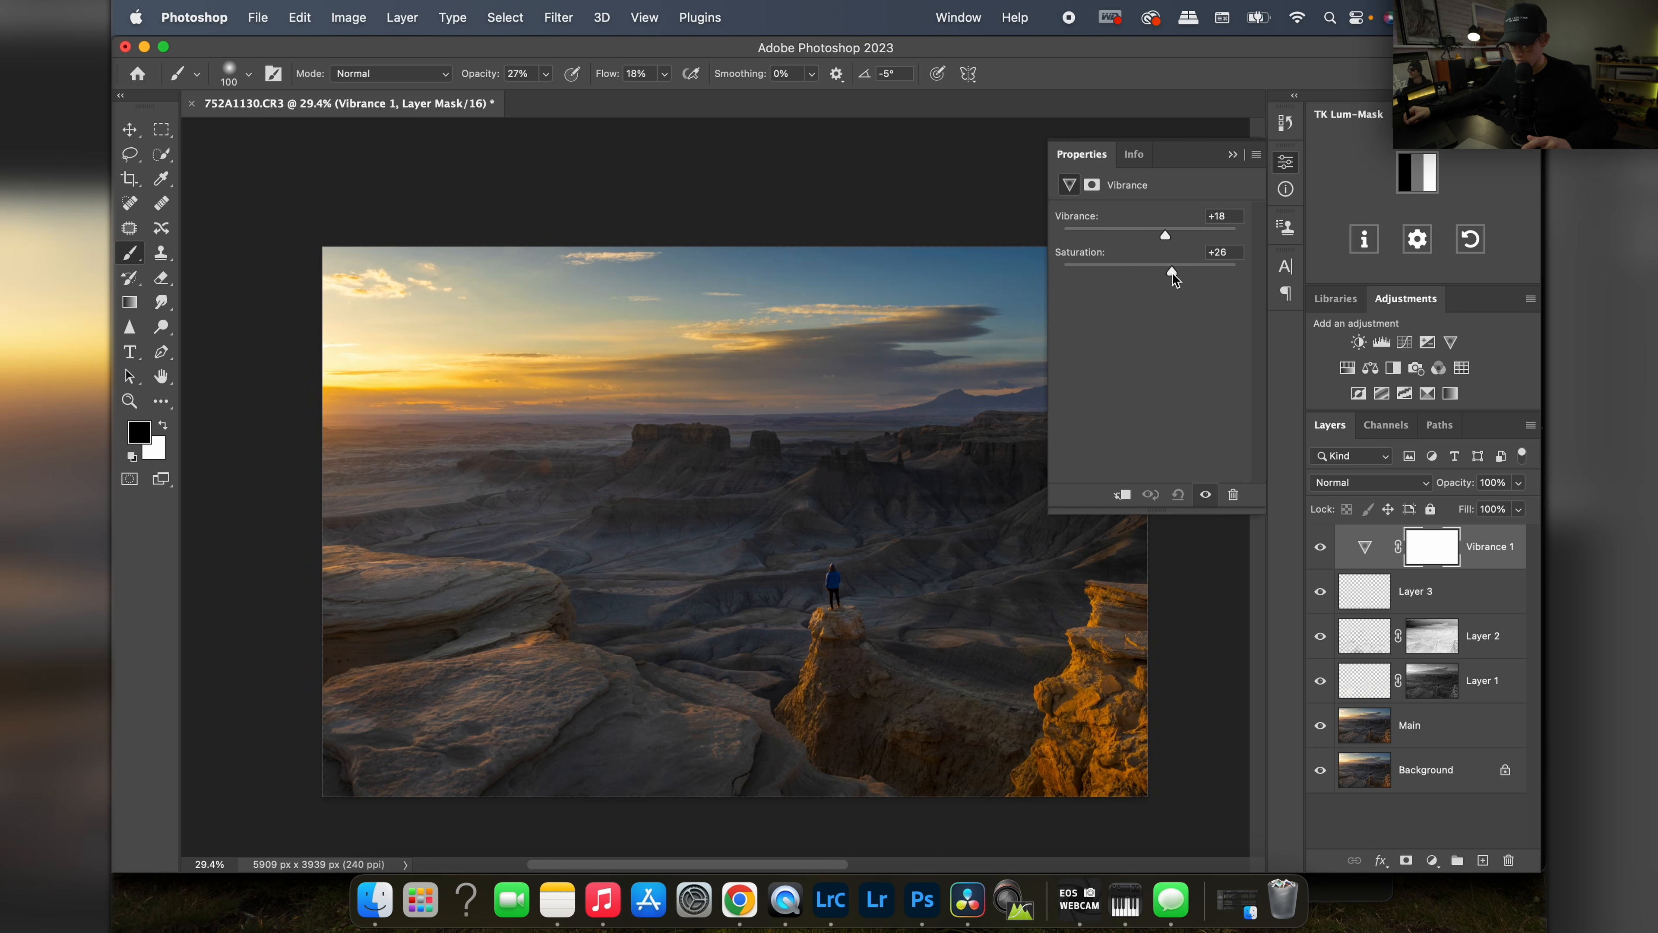
{"action": "left_click_drag", "start_coordinate": [1156, 274], "coordinate": [1148, 275]}
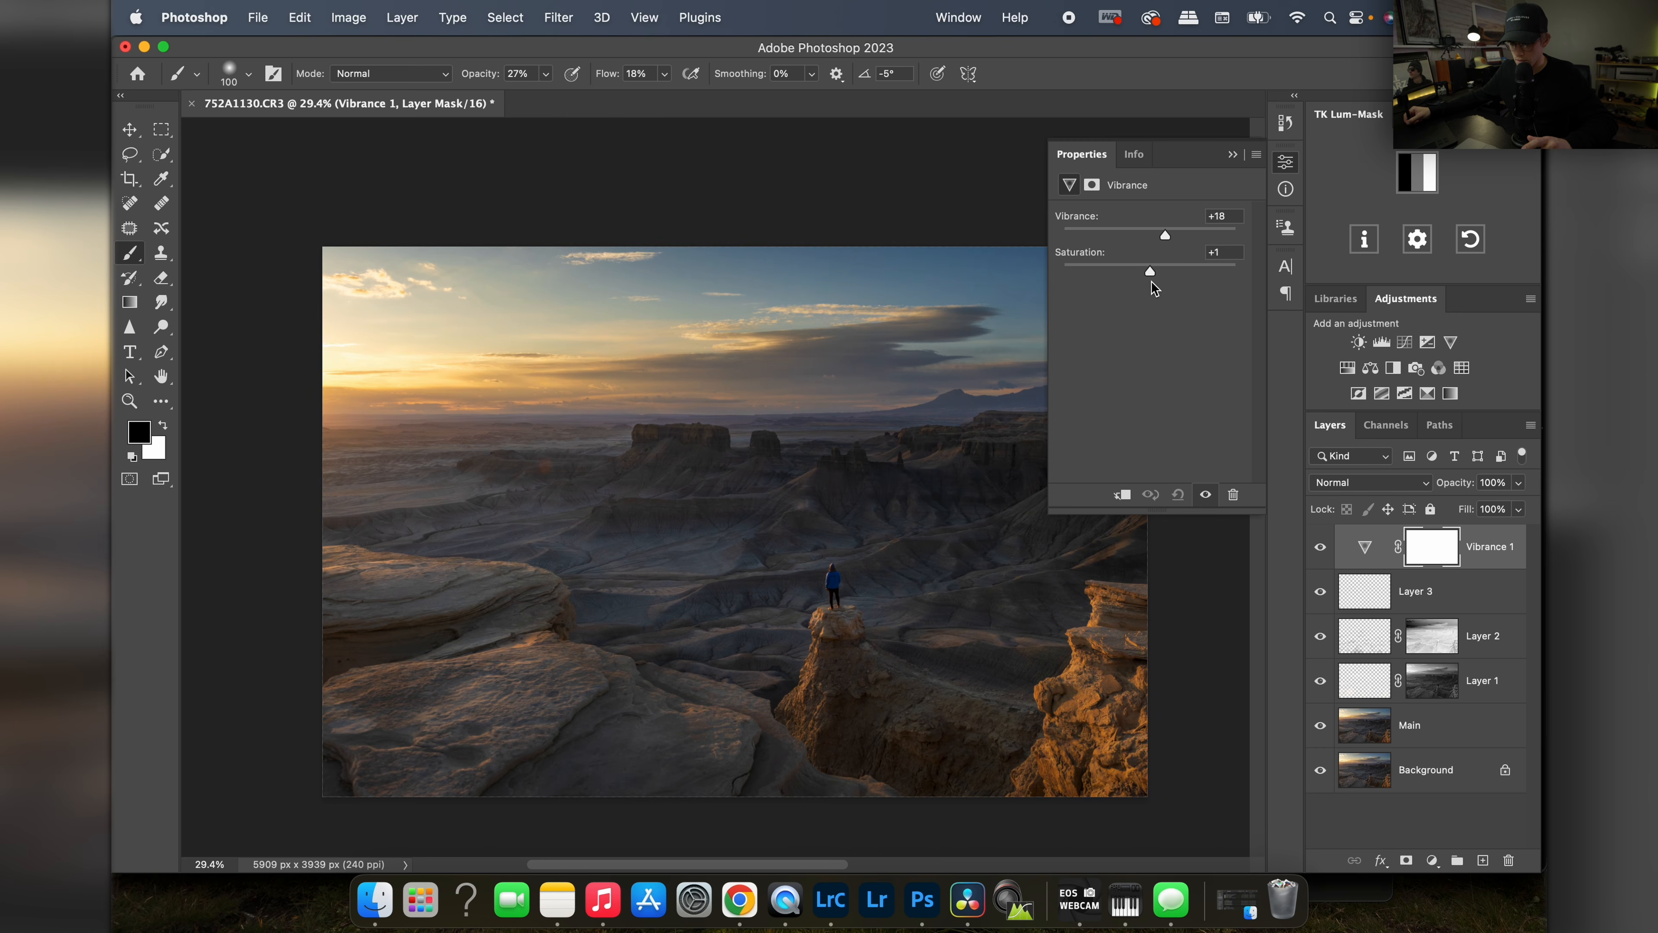
{"action": "left_click", "coordinate": [1282, 160]}
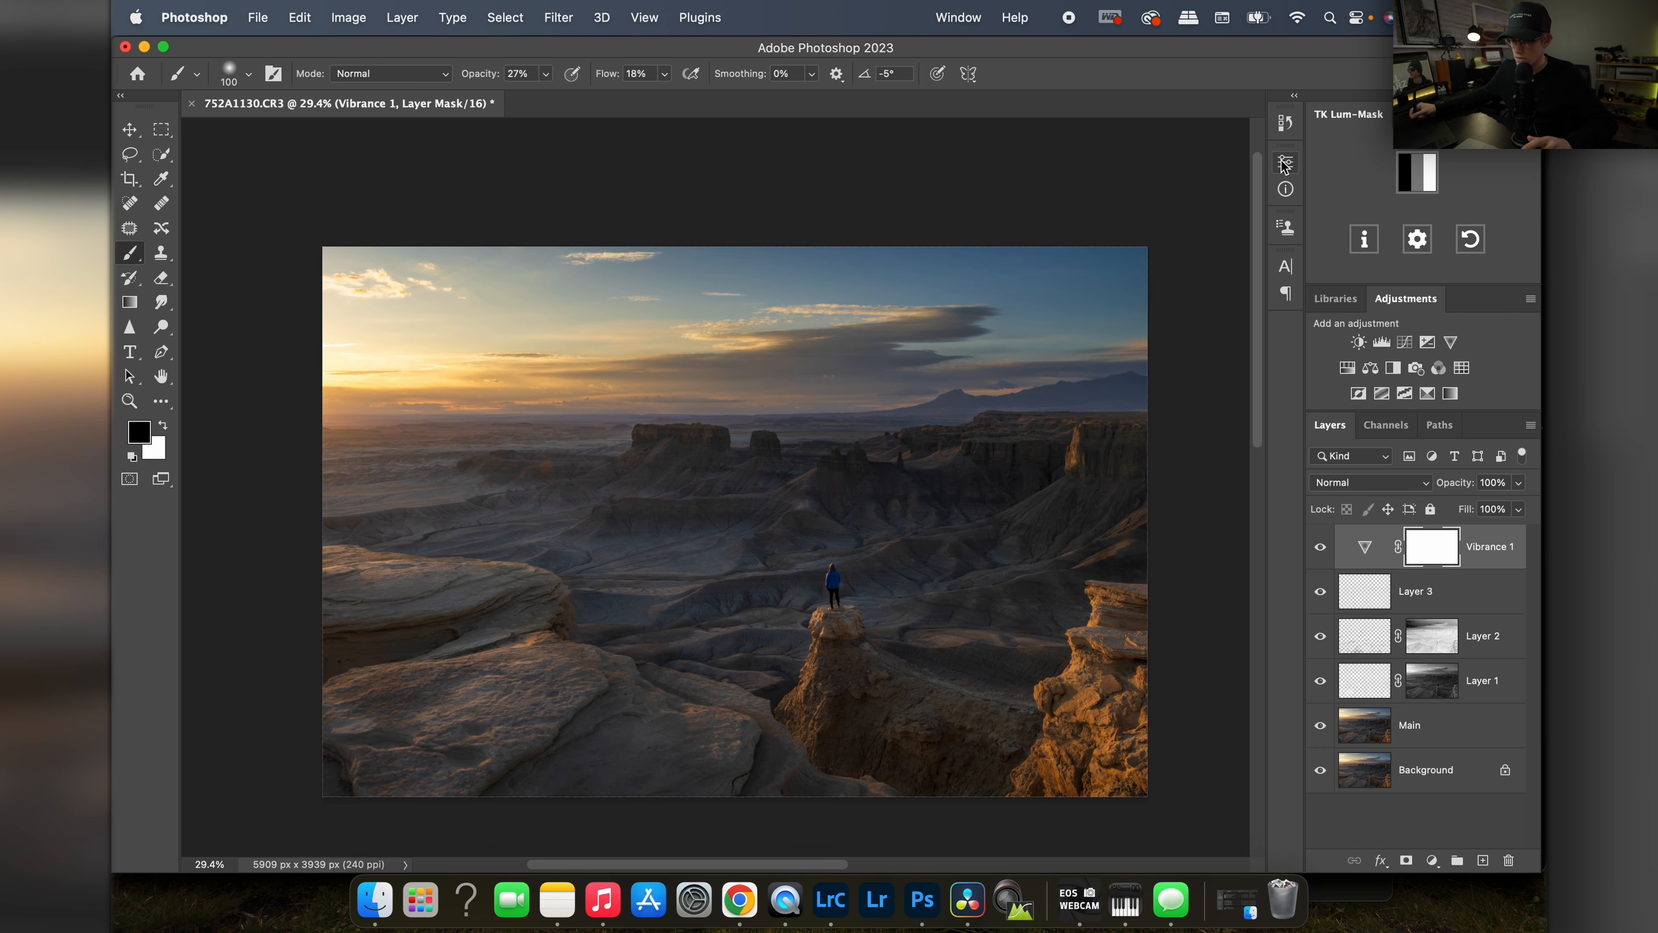
Step: Compare the image's colours with the Vibrance adjustment layer hidden and shown
{"action": "left_click", "coordinate": [1322, 549]}
{"action": "left_click", "coordinate": [1326, 549]}
{"action": "left_click", "coordinate": [1328, 549]}
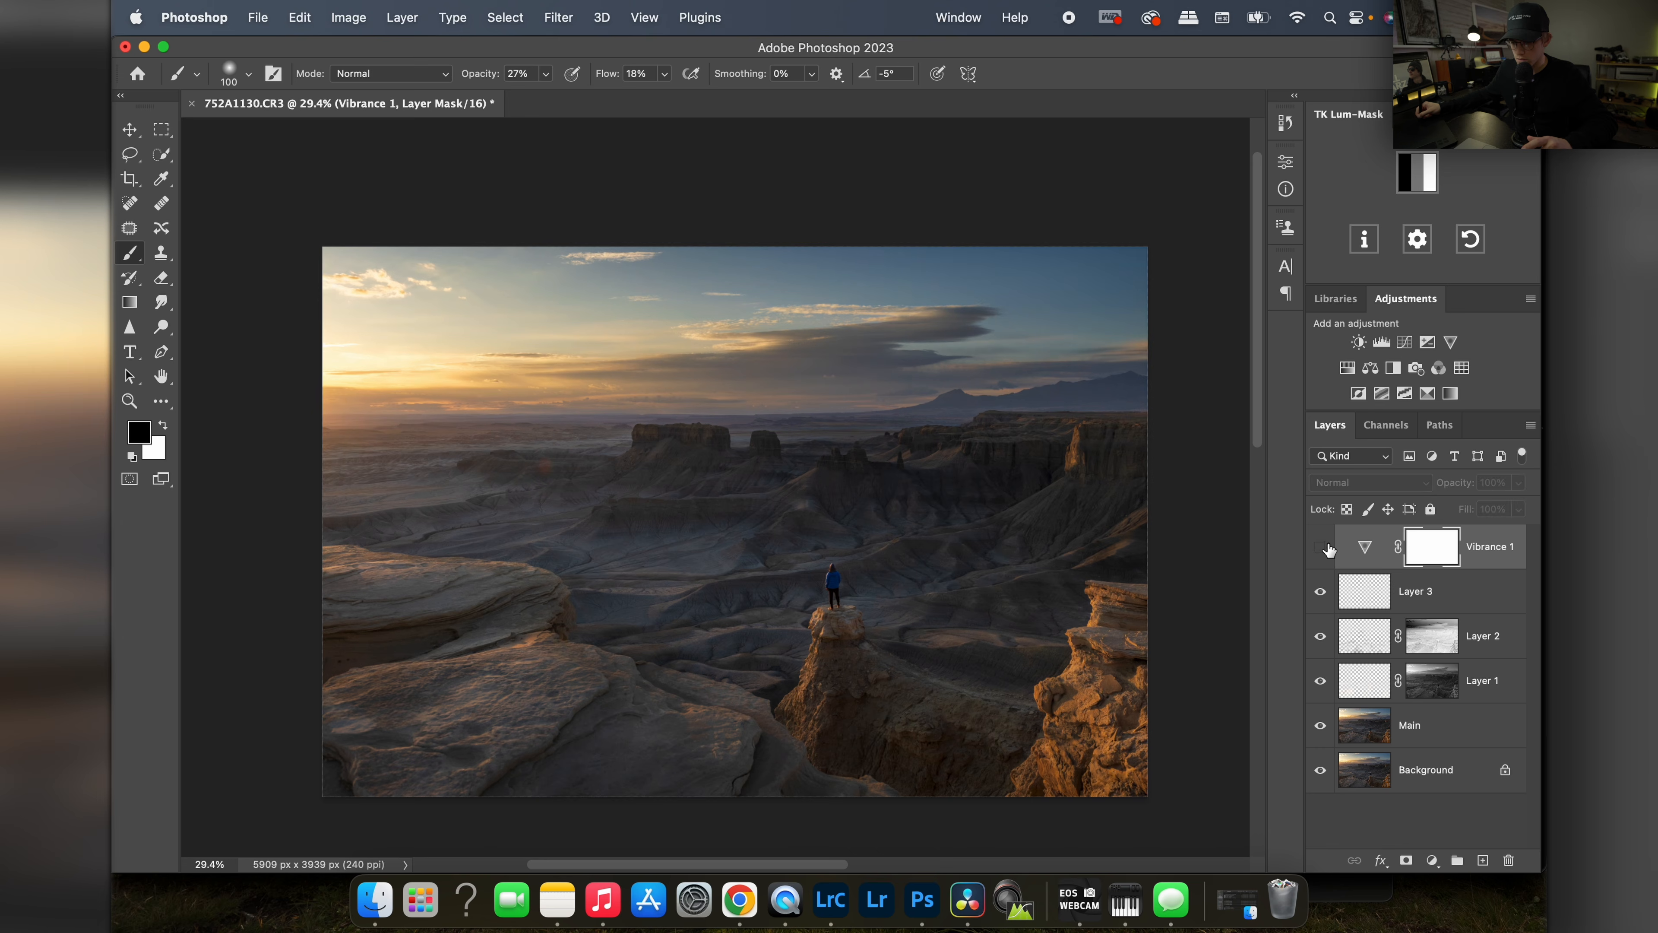
{"action": "left_click", "coordinate": [1322, 549]}
Step: Set the Vibrance adjustment's Saturation to +3 and compare the image with and without that layer
{"action": "double_click", "coordinate": [1365, 547]}
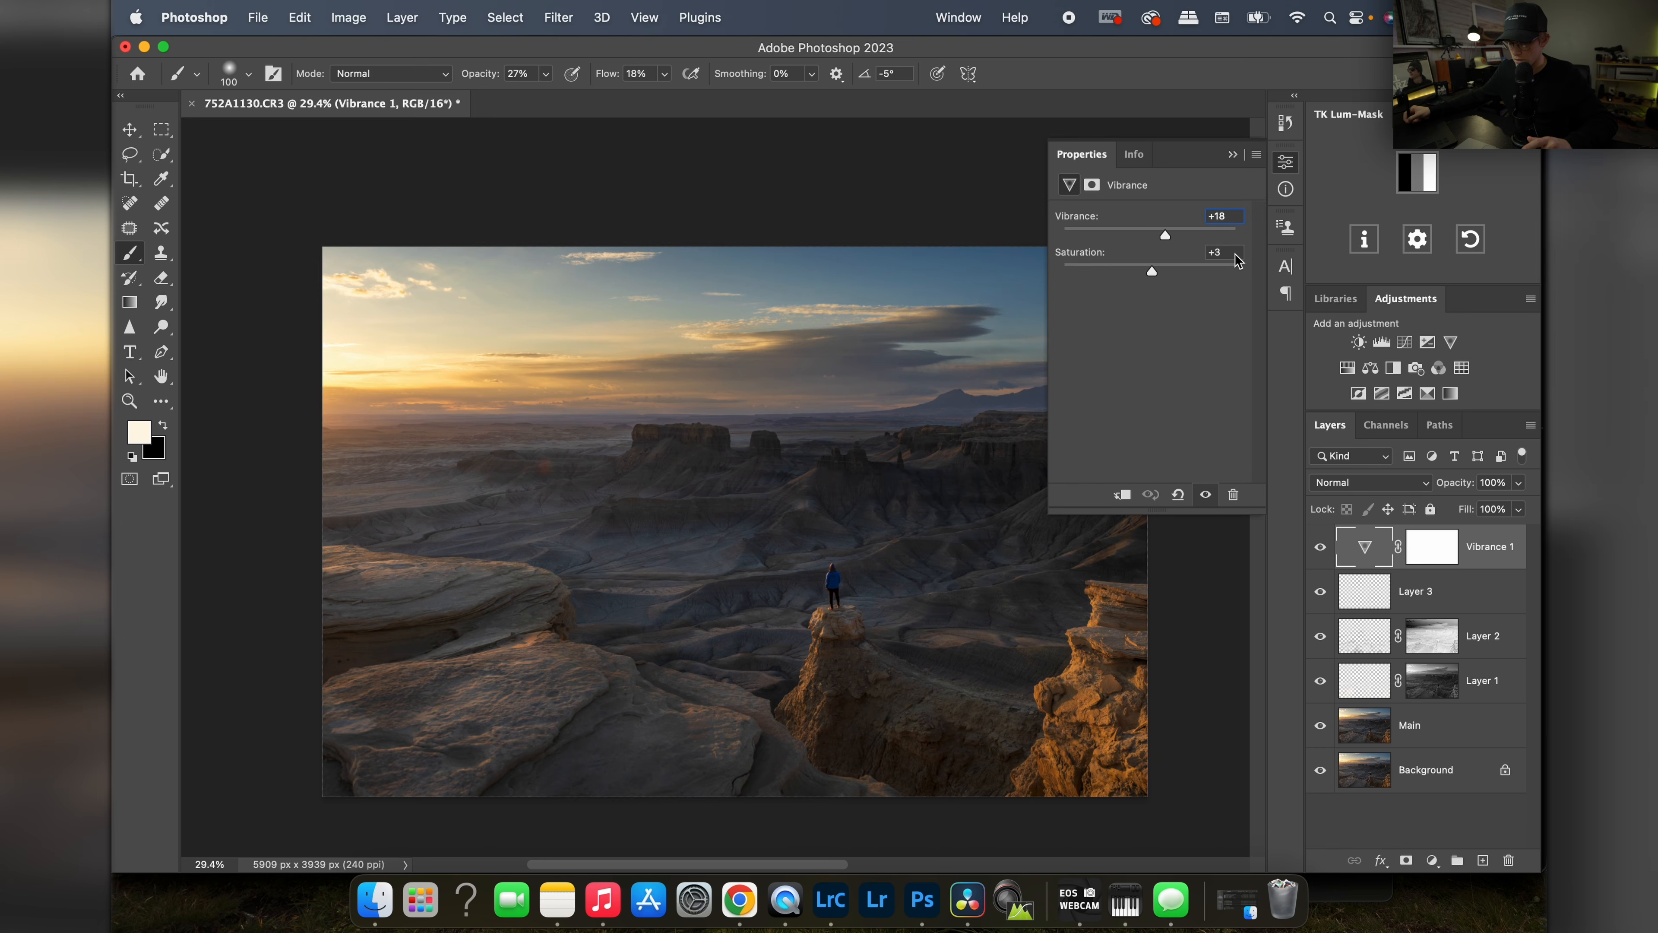
{"action": "left_click_drag", "start_coordinate": [1176, 268], "coordinate": [1156, 274]}
{"action": "left_click", "coordinate": [1286, 161]}
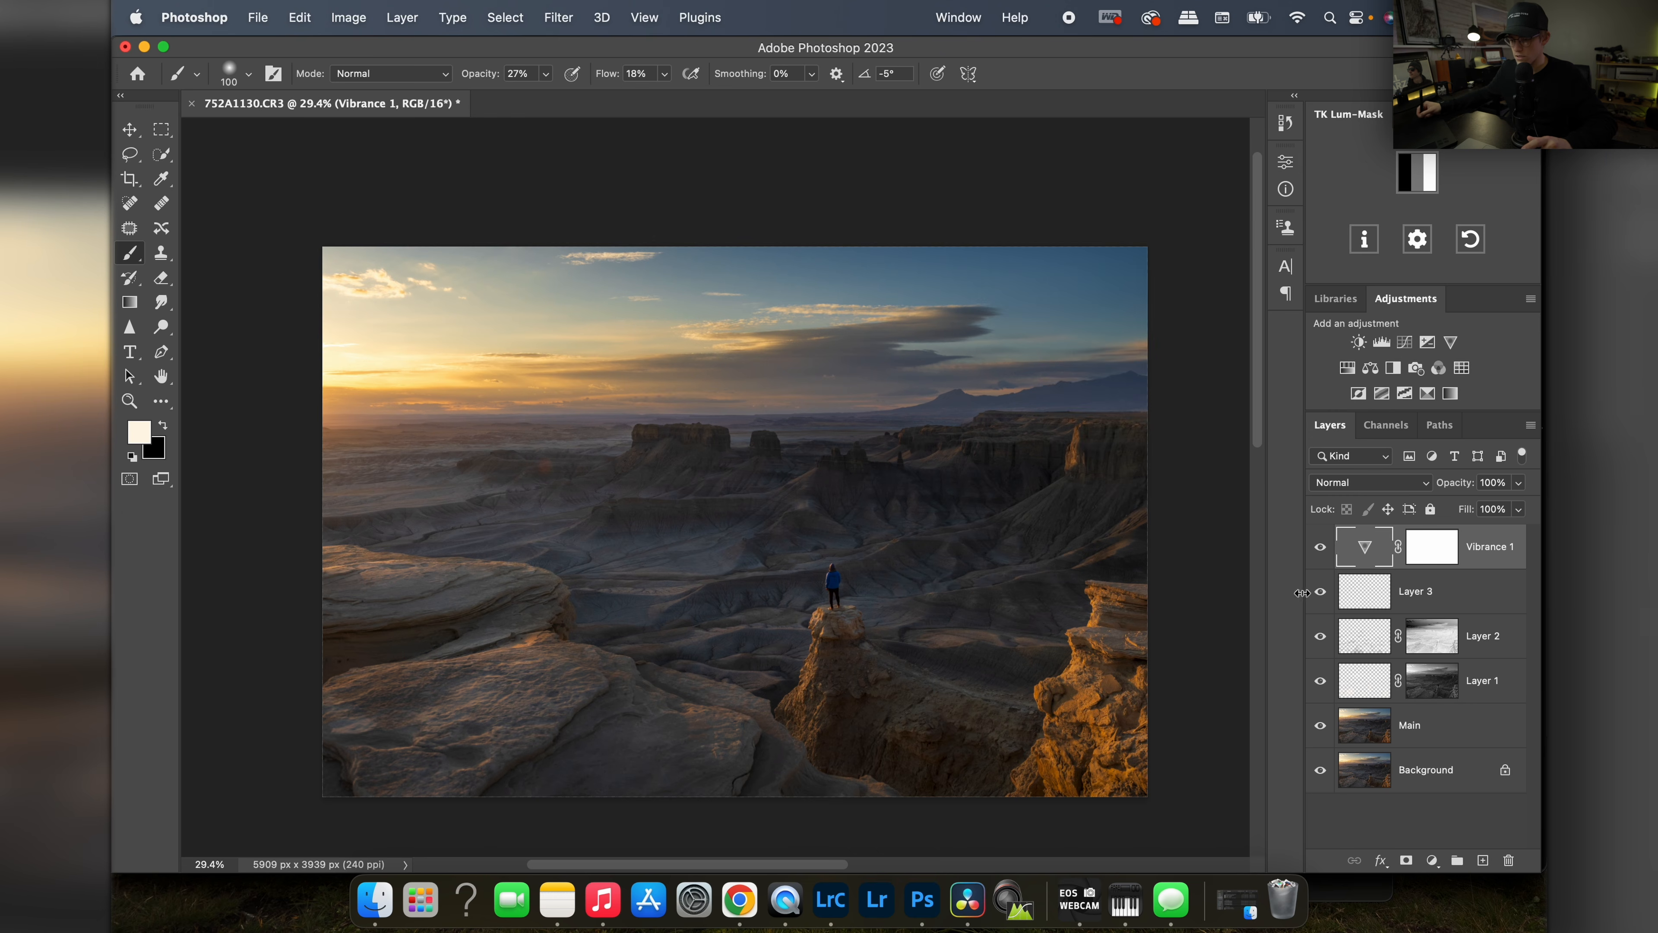
{"action": "left_click", "coordinate": [1323, 548]}
{"action": "left_click", "coordinate": [1323, 549]}
{"action": "left_click", "coordinate": [1323, 549]}
Step: Add an empty layer above the Vibrance adjustment, try larger brush sizes, return the brush to 600 px and undo the last stroke
{"action": "left_click", "coordinate": [1486, 860]}
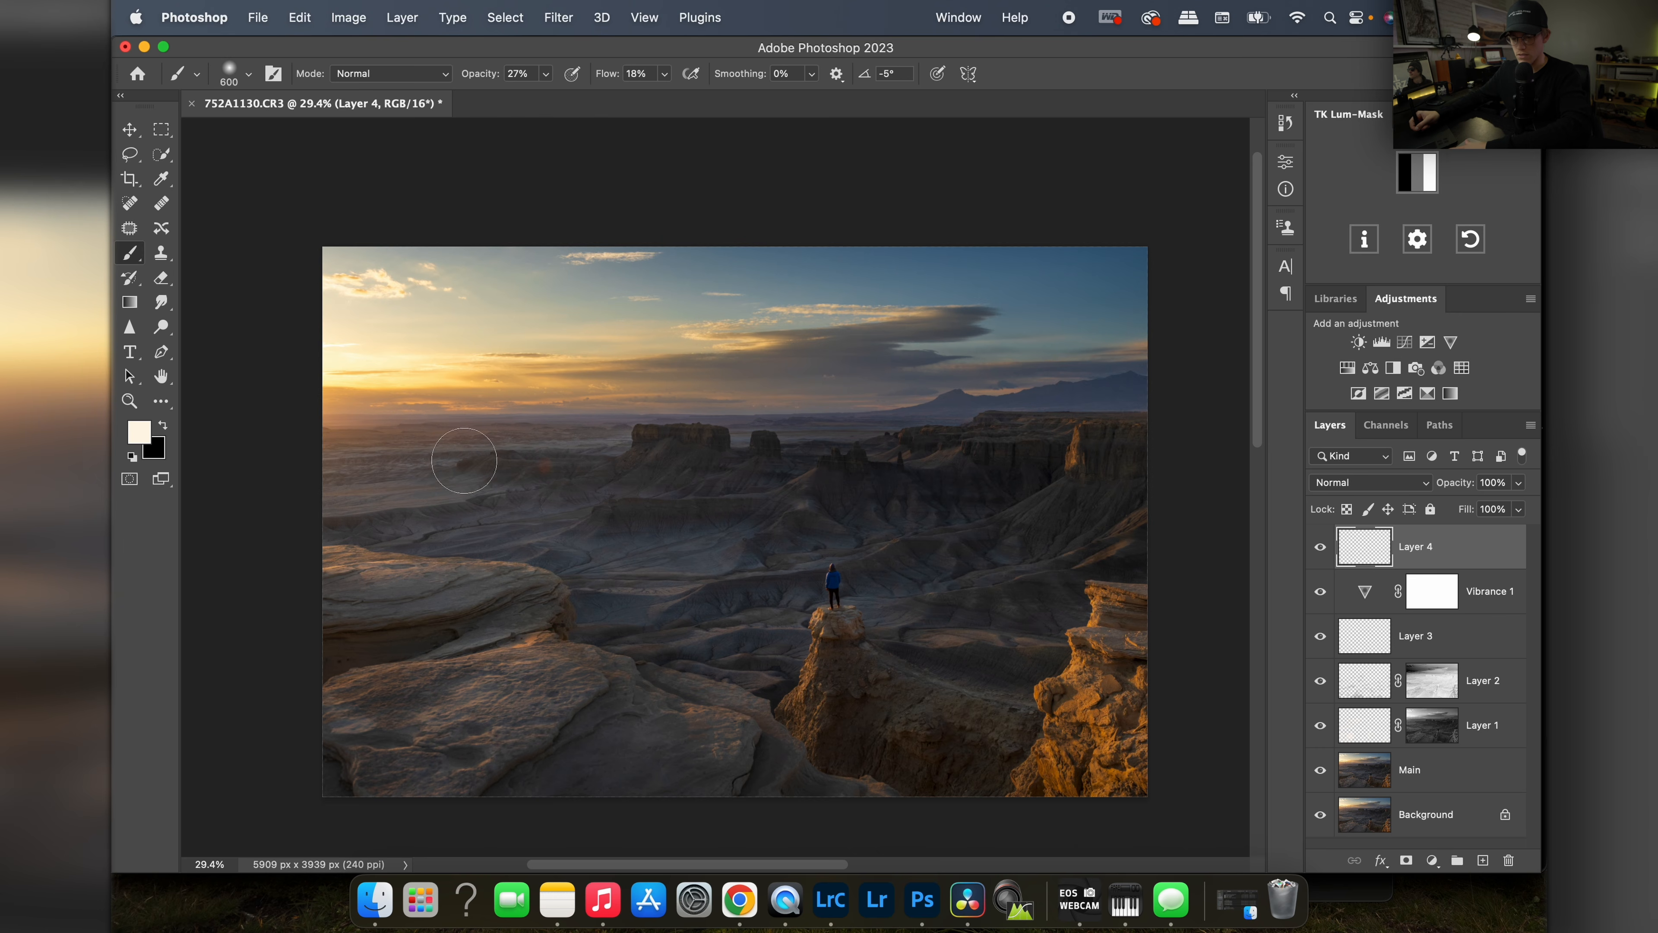
{"action": "key", "text": "bracketright"}
{"action": "key", "text": "bracketright"}
{"action": "key", "text": "bracketright"}
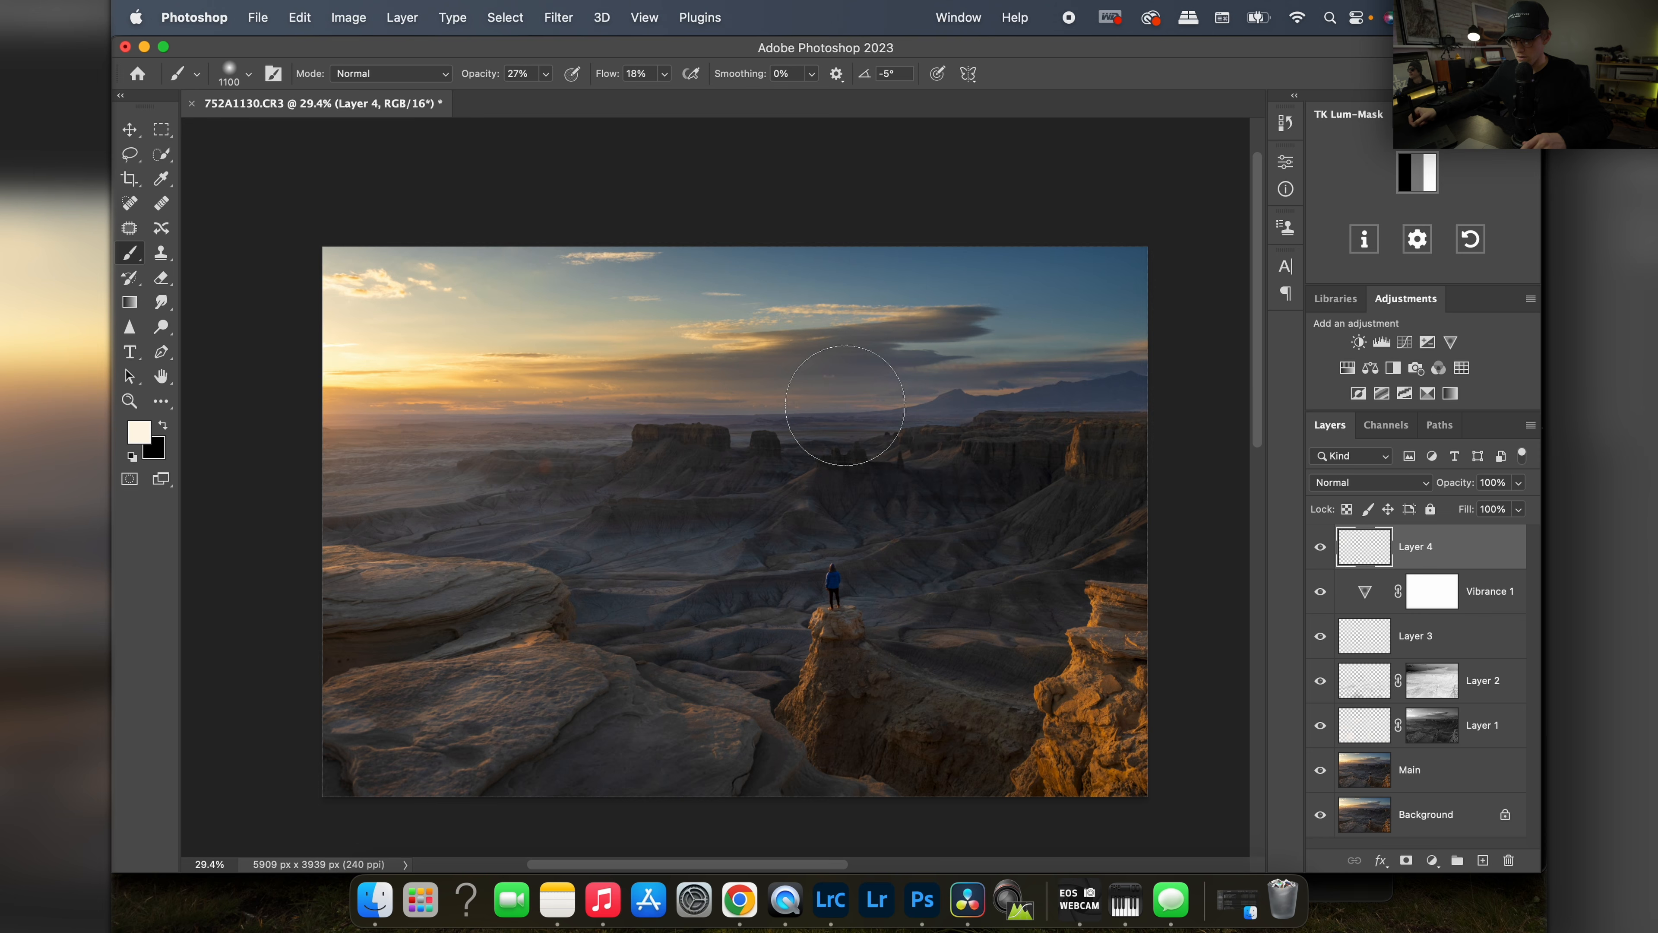
{"action": "key", "text": "bracketleft"}
{"action": "key", "text": "bracketleft"}
{"action": "key", "text": "bracketleft"}
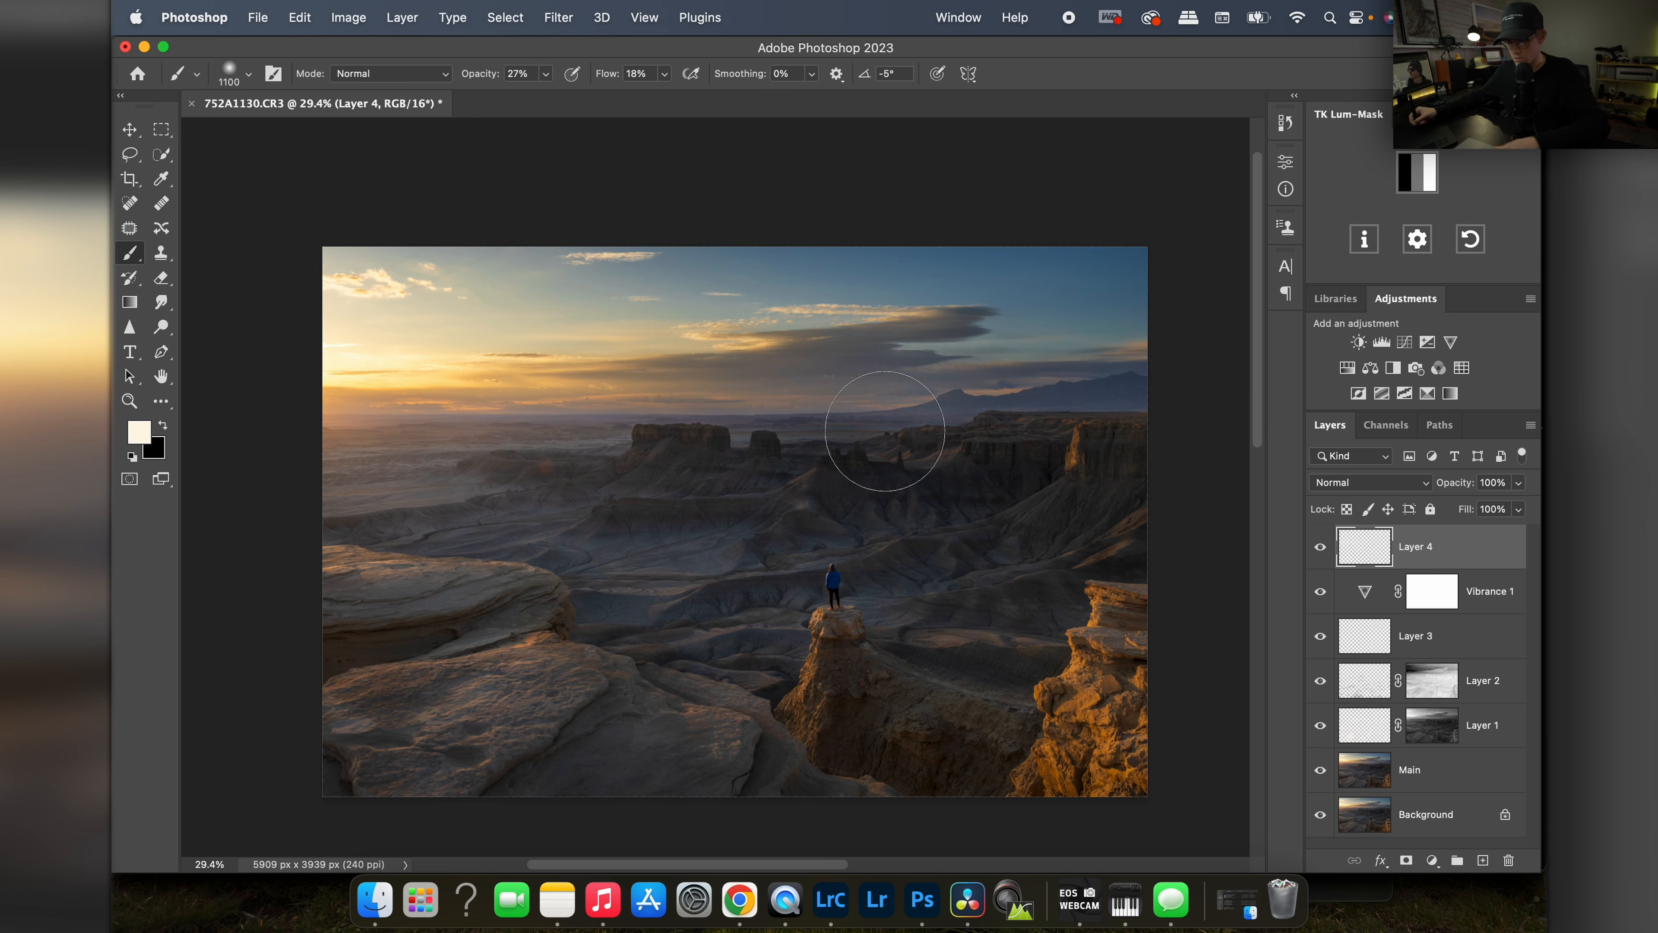
{"action": "key", "text": "bracketleft"}
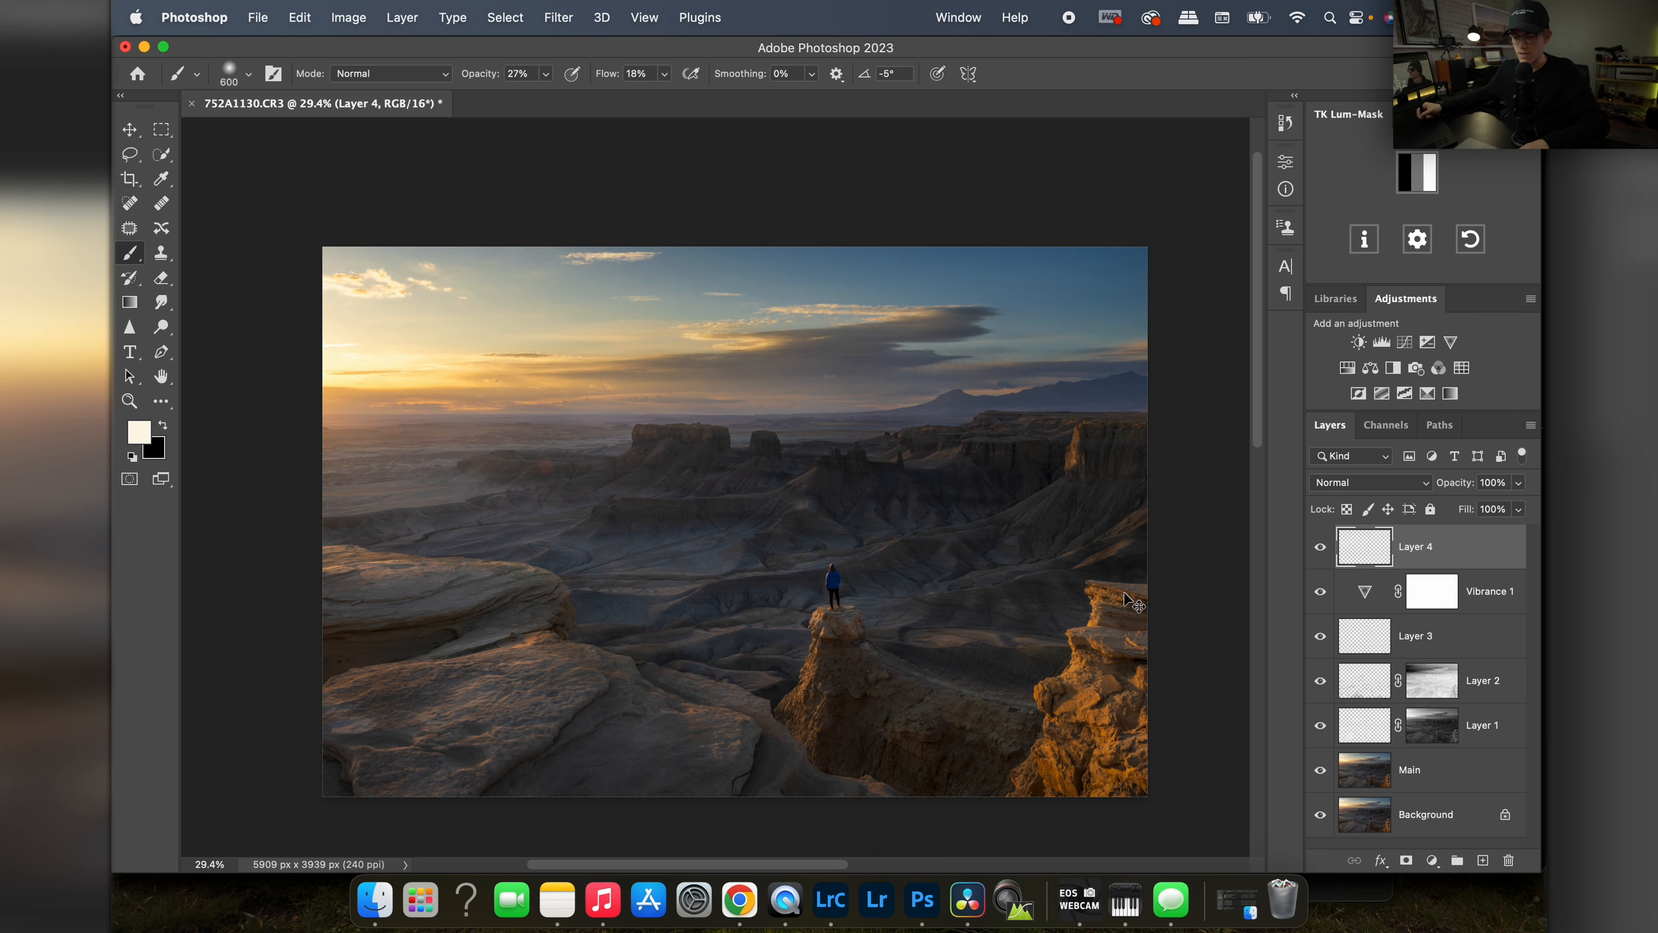
{"action": "key", "text": "super+z"}
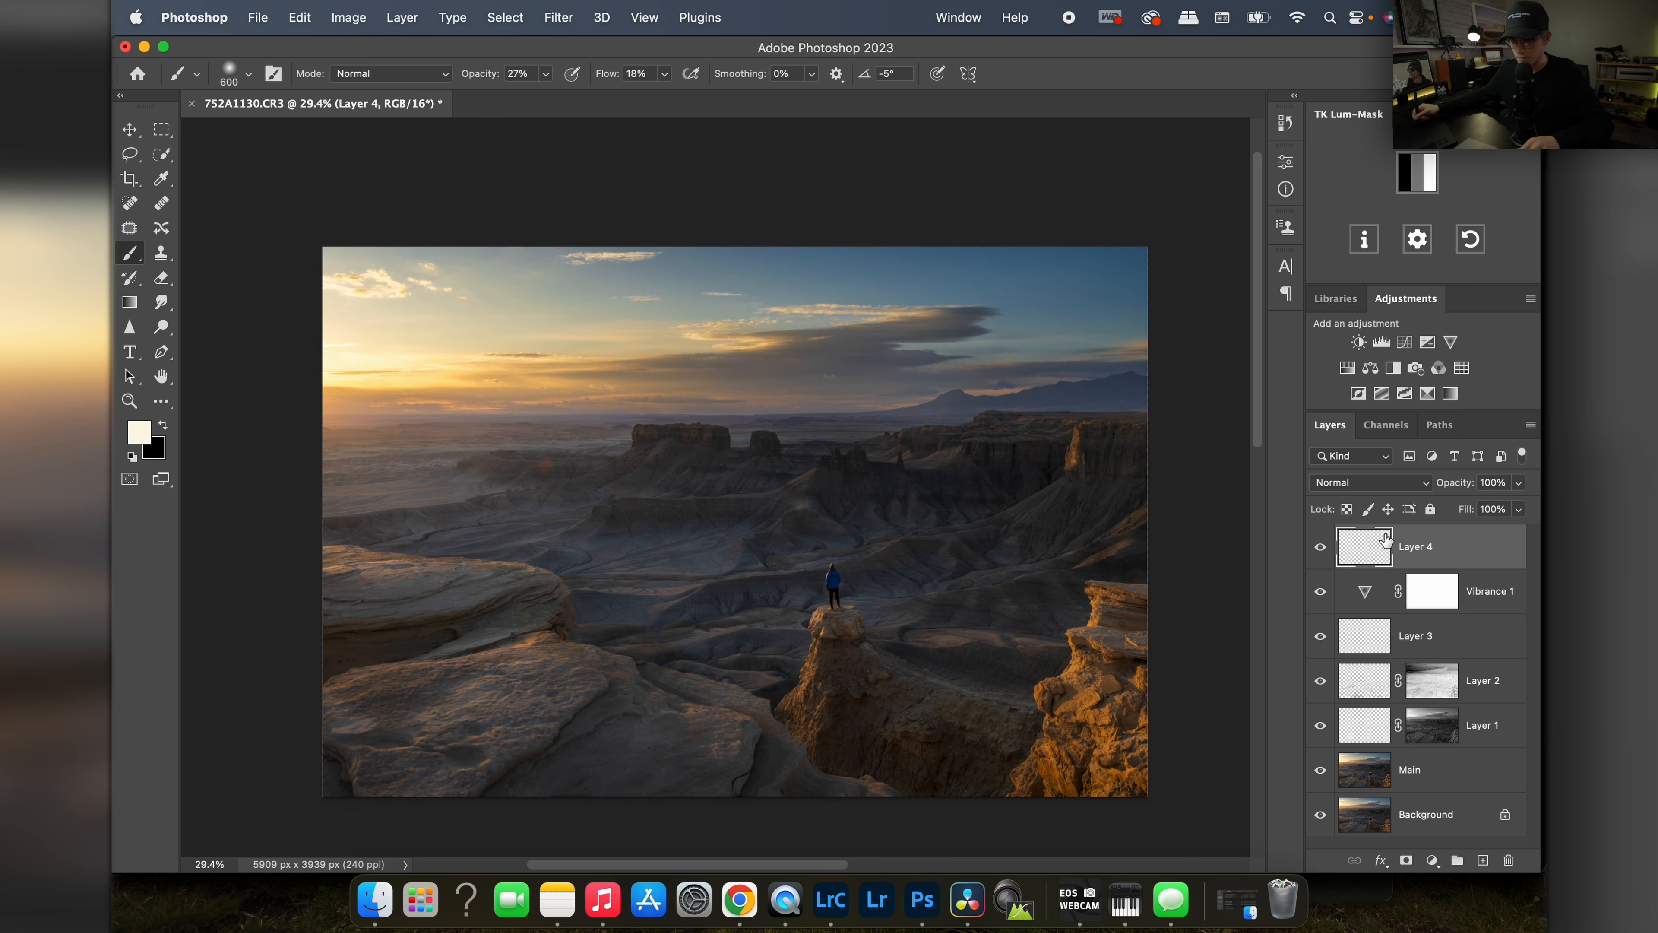
Step: Lower the brush opacity to 14% and paint soft cream haze along the horizon on the new top layer
{"action": "key", "text": "z"}
{"action": "mouse_move", "coordinate": [742, 408]}
{"action": "left_mouse_down"}
{"action": "mouse_move", "coordinate": [796, 422]}
{"action": "mouse_move", "coordinate": [774, 419]}
{"action": "left_mouse_up"}
{"action": "key", "text": "b"}
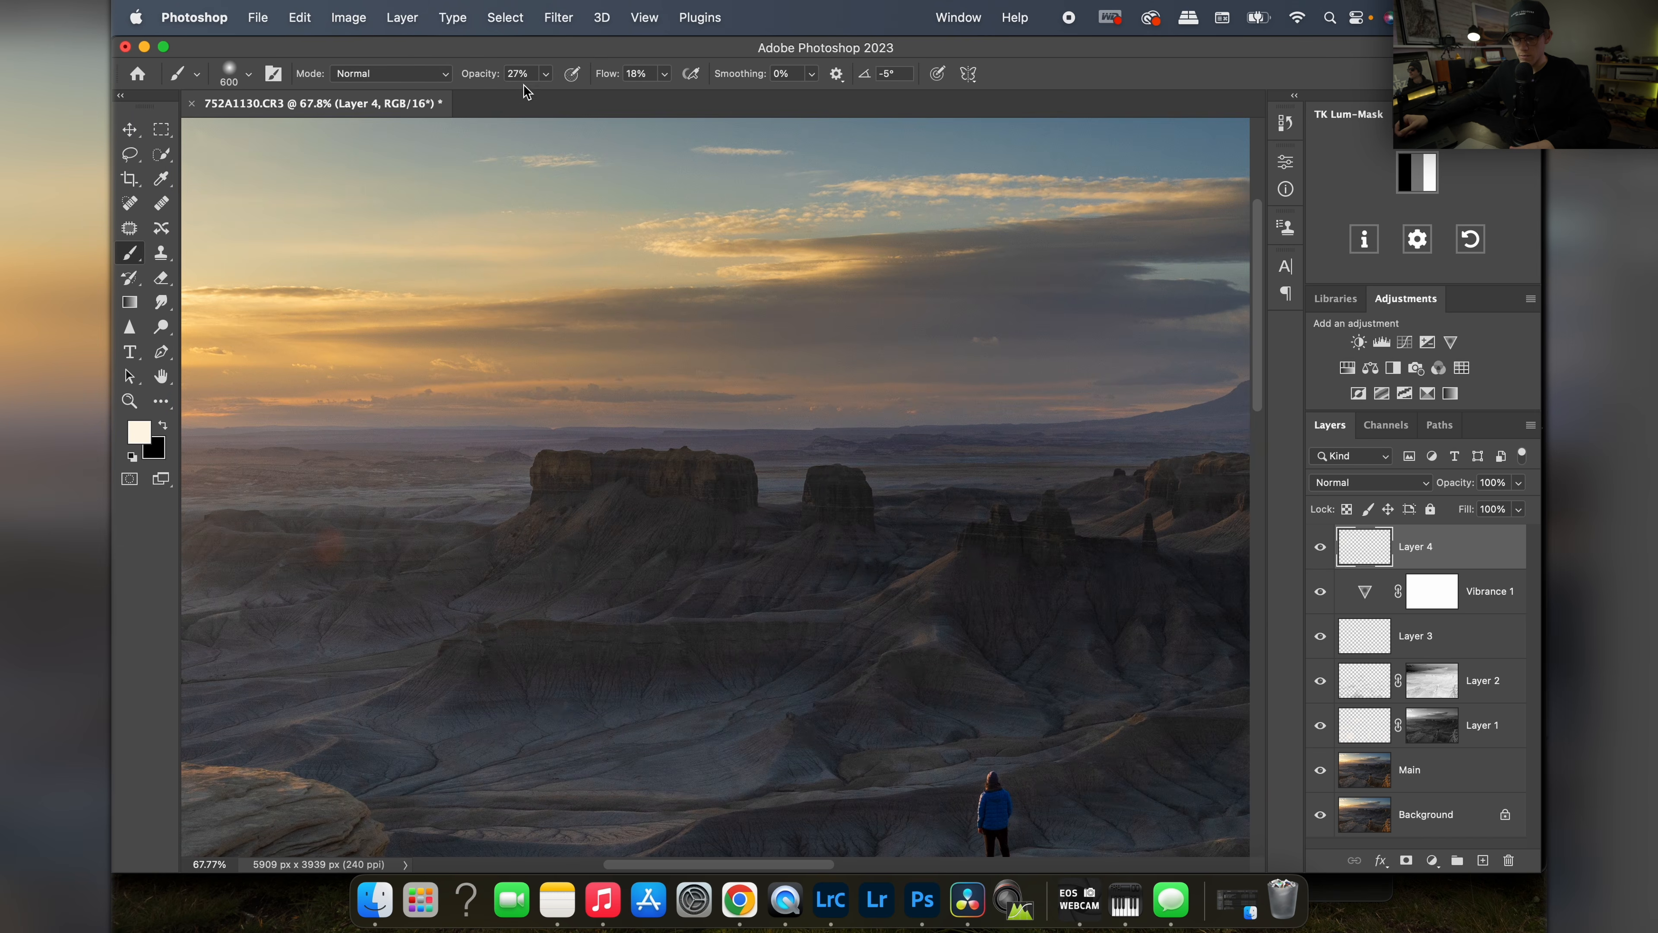
{"action": "left_click_drag", "start_coordinate": [540, 97], "coordinate": [533, 97]}
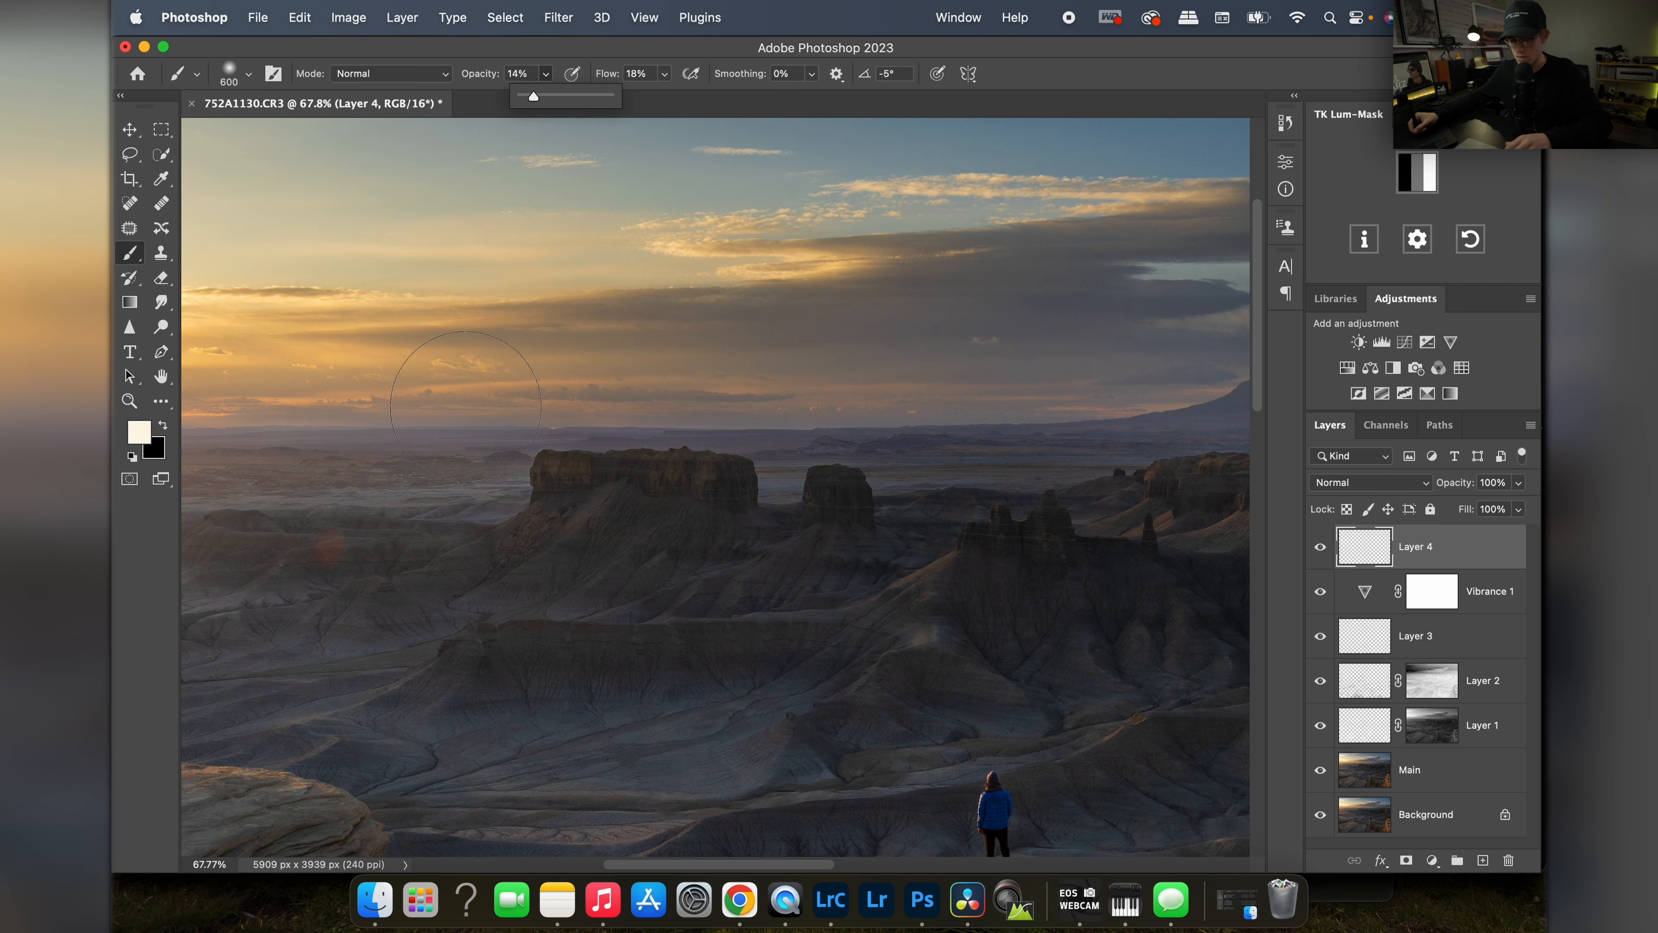
{"action": "left_click", "coordinate": [460, 392]}
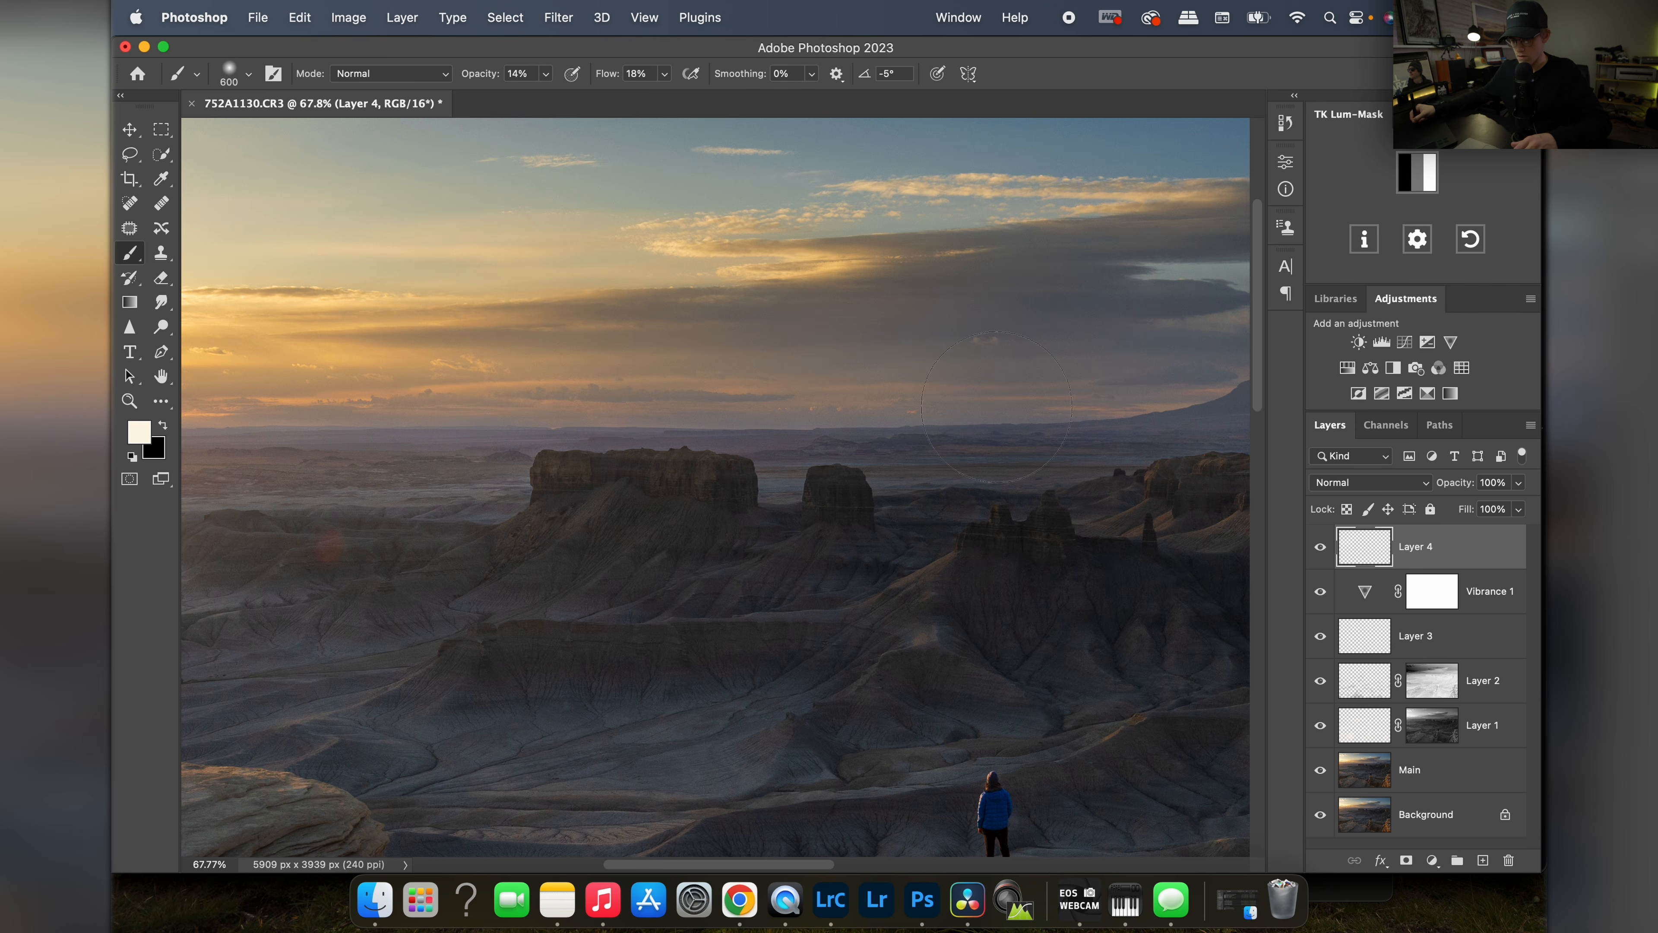
Step: Compare the whole image with the haze layer hidden and shown
{"action": "key", "text": "z"}
{"action": "mouse_move", "coordinate": [889, 485]}
{"action": "left_mouse_down"}
{"action": "mouse_move", "coordinate": [793, 510]}
{"action": "mouse_move", "coordinate": [811, 526]}
{"action": "mouse_move", "coordinate": [903, 444]}
{"action": "left_mouse_up"}
{"action": "key", "text": "b"}
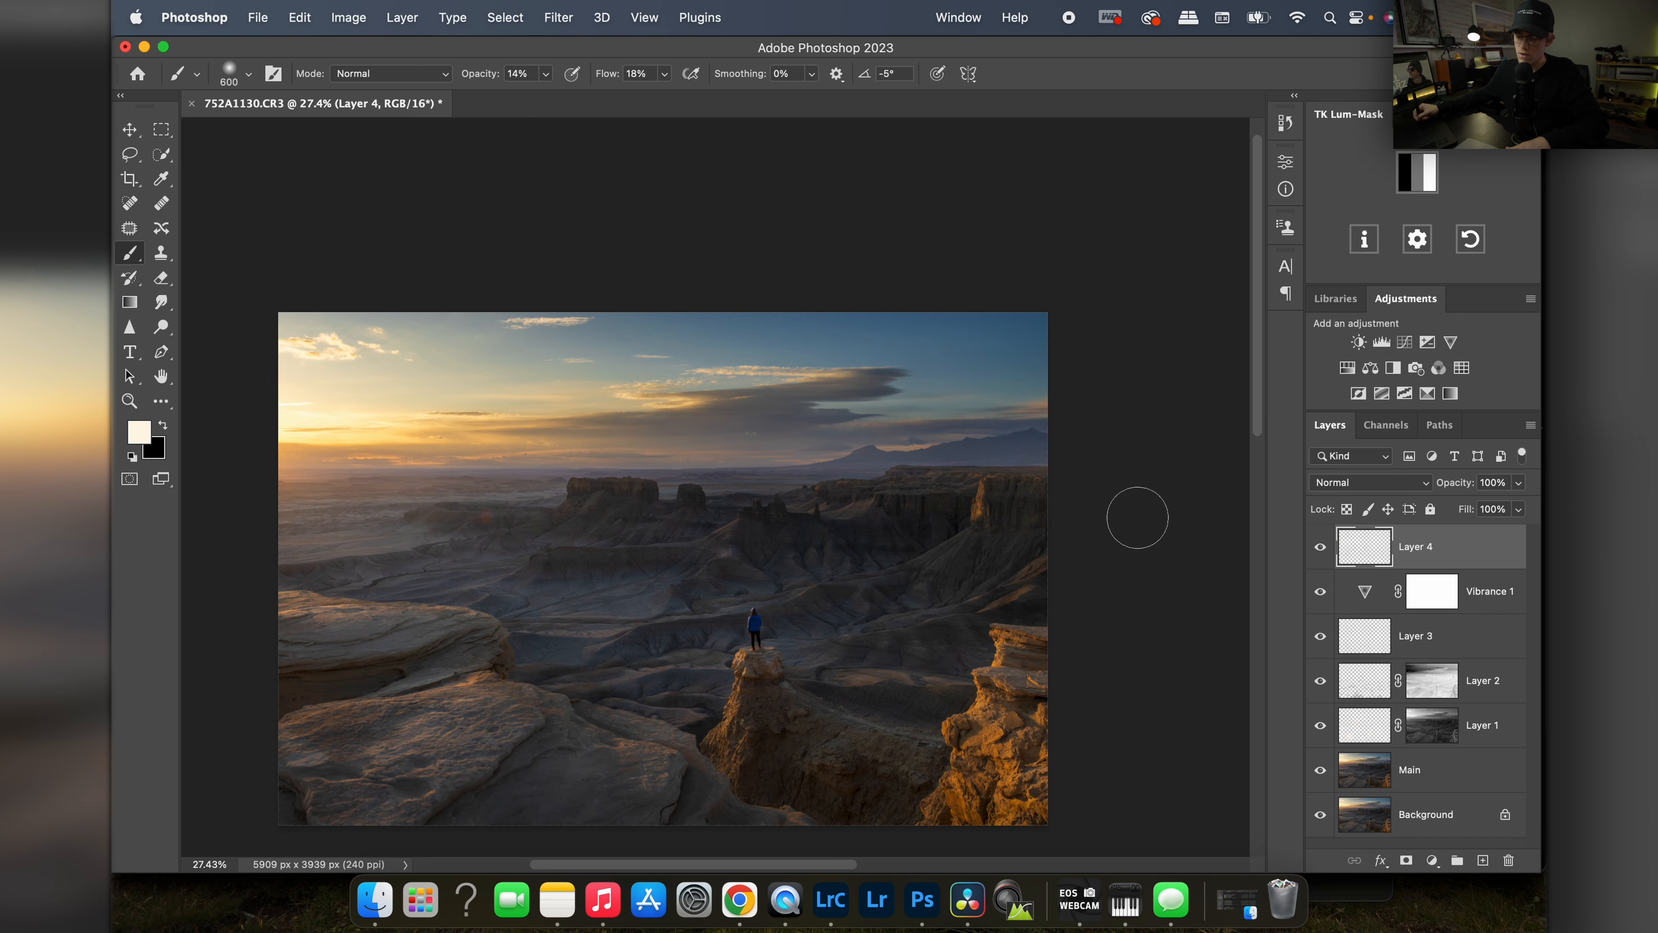
{"action": "left_click", "coordinate": [1320, 549]}
{"action": "left_click", "coordinate": [1320, 549]}
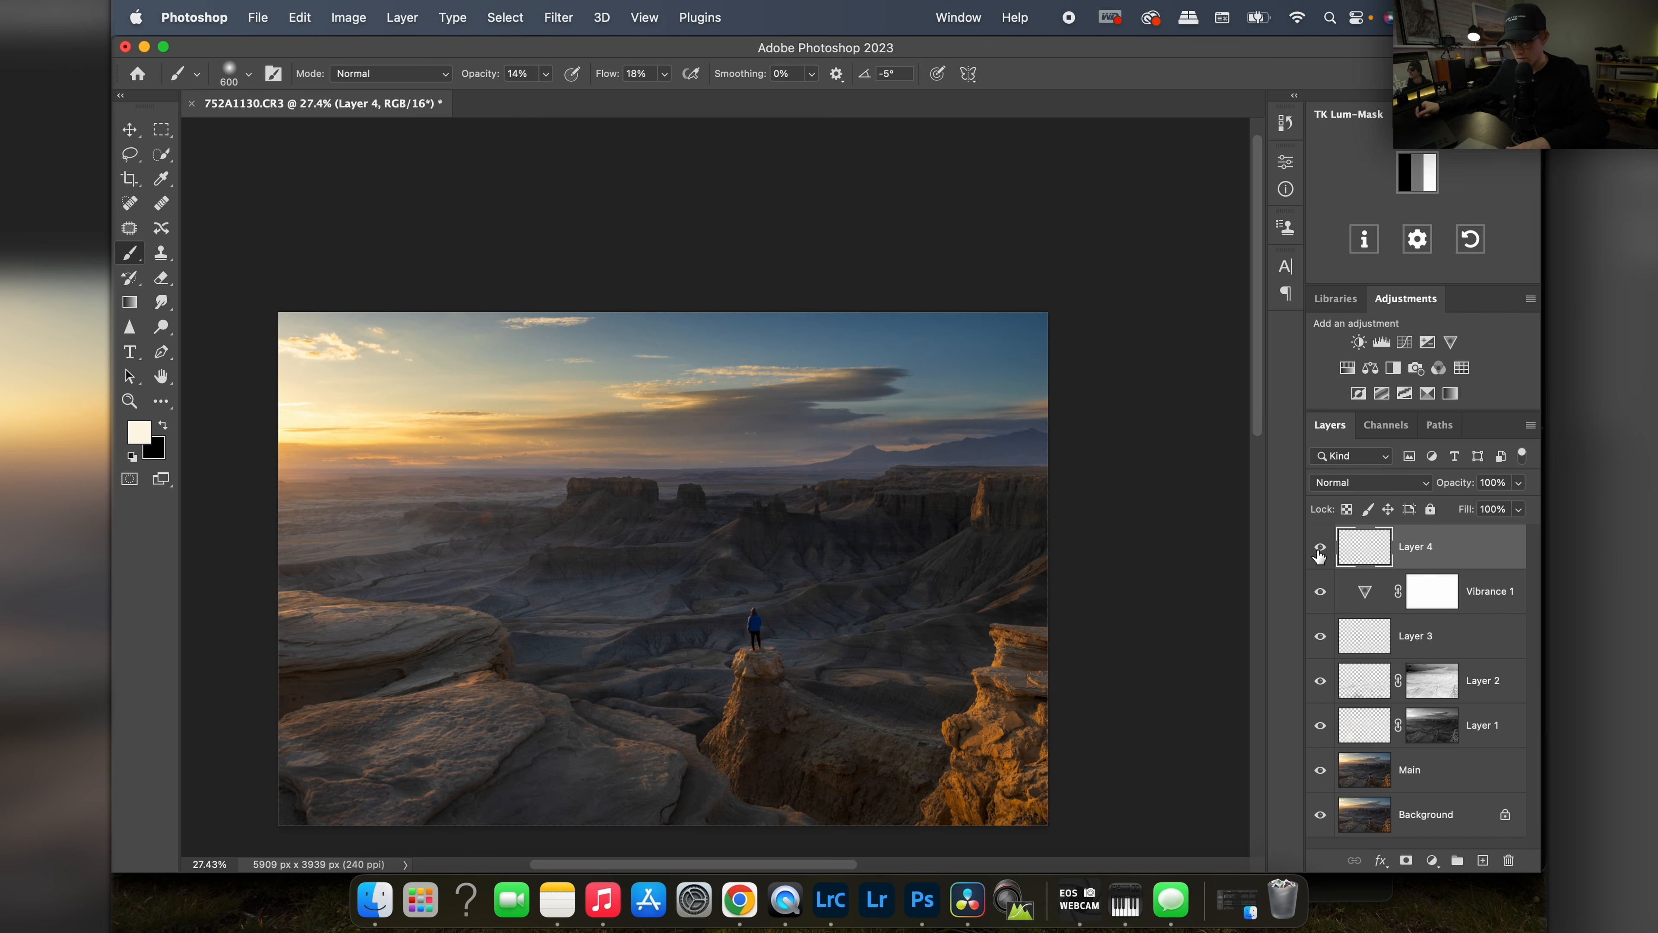
Step: Enlarge the soft brush to 2800 px for broad haze strokes on the top layer
{"action": "left_click_drag", "start_coordinate": [700, 525], "coordinate": [906, 452]}
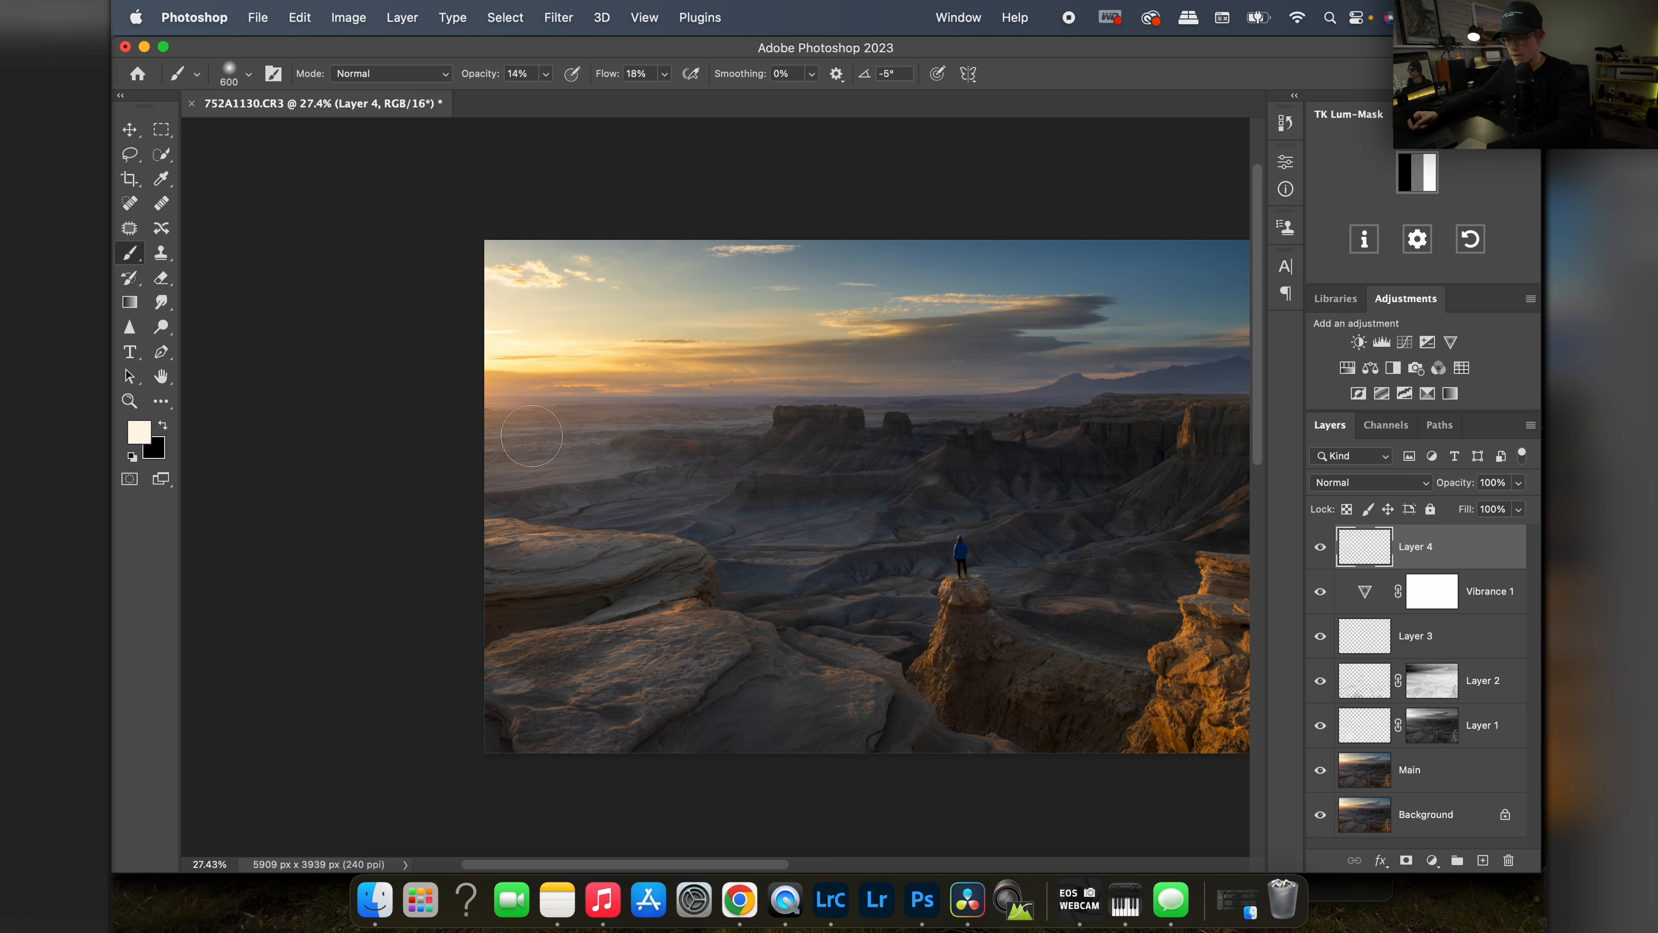
{"action": "key", "text": "bracketright"}
{"action": "key", "text": "bracketright"}
{"action": "key", "text": "bracketright"}
{"action": "key", "text": "bracketright"}
{"action": "key", "text": "bracketright"}
{"action": "key", "text": "bracketright"}
{"action": "key", "text": "bracketright"}
{"action": "key", "text": "bracketright"}
{"action": "key", "text": "bracketright"}
{"action": "key", "text": "bracketright"}
{"action": "key", "text": "bracketright"}
{"action": "key", "text": "bracketright"}
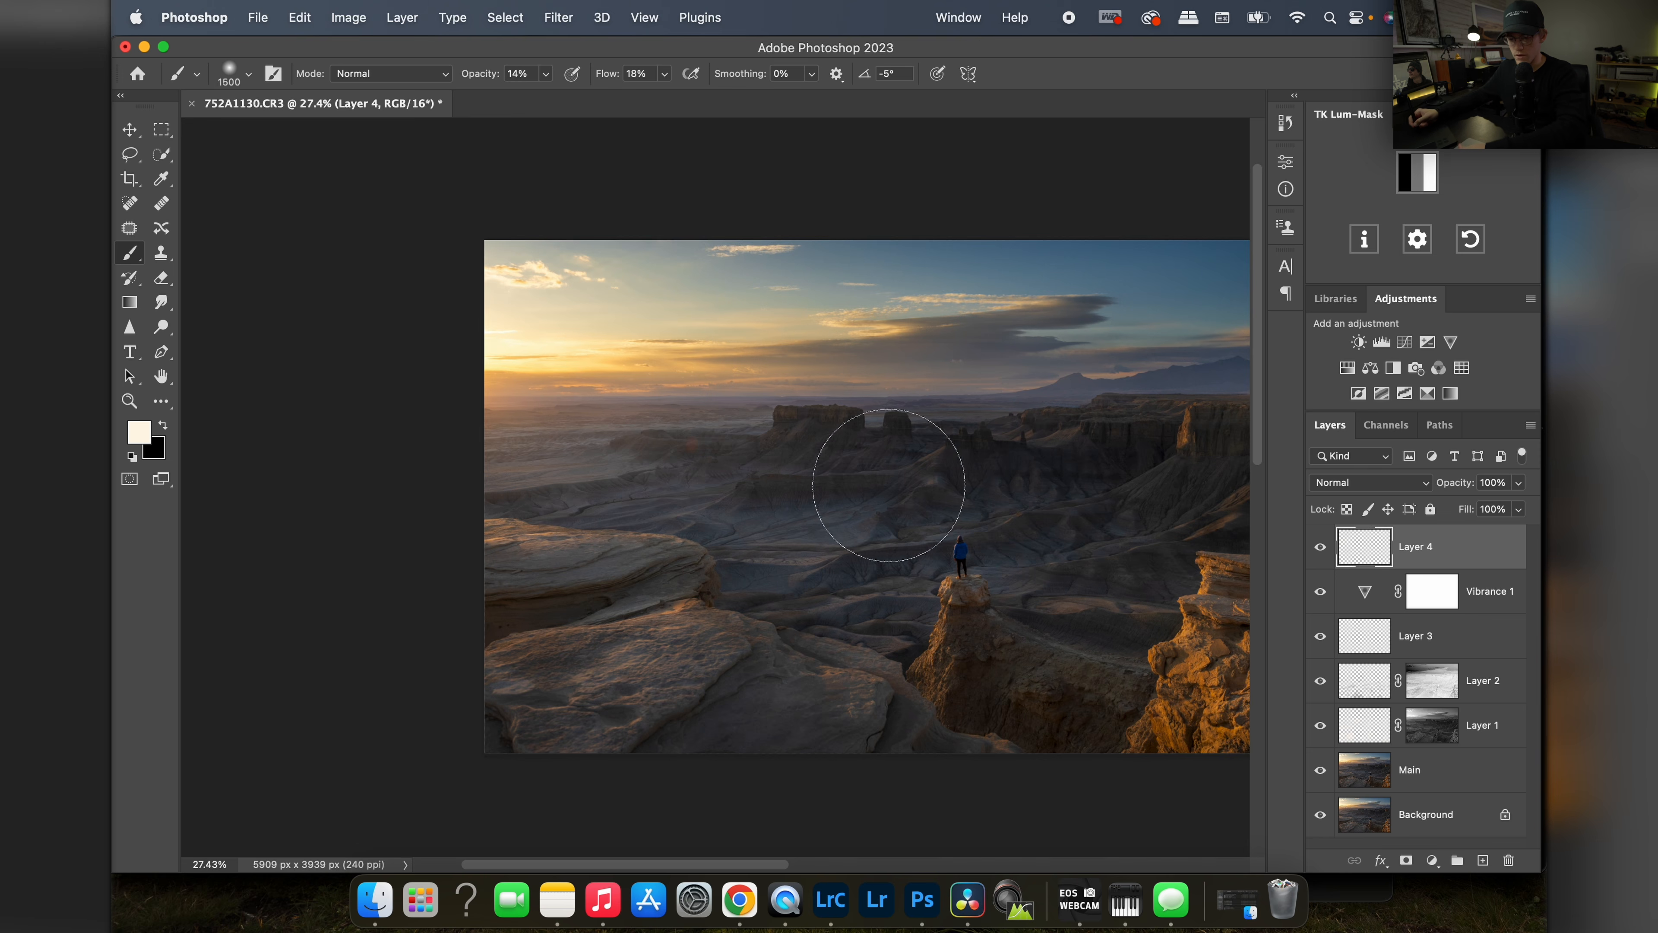
{"action": "key", "text": "bracketright"}
{"action": "key", "text": "bracketright"}
{"action": "key", "text": "bracketright"}
{"action": "key", "text": "bracketright"}
{"action": "key", "text": "bracketright"}
{"action": "key", "text": "bracketright"}
{"action": "key", "text": "bracketright"}
{"action": "key", "text": "bracketright"}
{"action": "key", "text": "bracketright"}
{"action": "key", "text": "bracketright"}
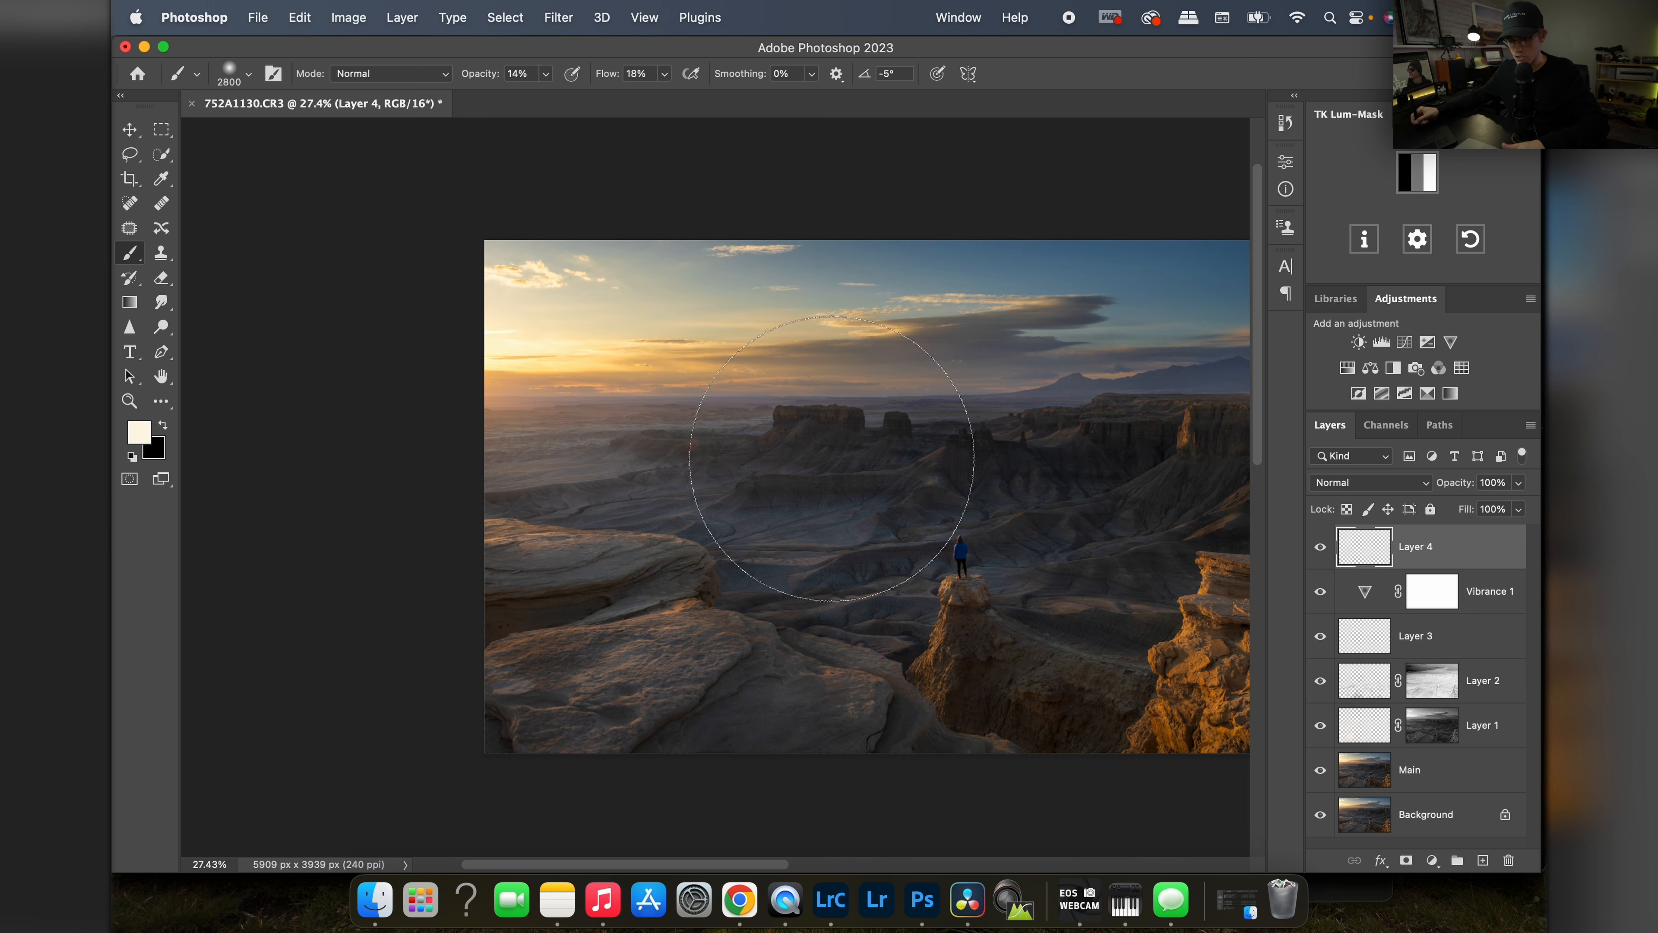
{"action": "mouse_move", "coordinate": [765, 439]}
{"action": "left_mouse_down"}
{"action": "mouse_move", "coordinate": [609, 407]}
{"action": "mouse_move", "coordinate": [578, 422]}
{"action": "mouse_move", "coordinate": [651, 400]}
{"action": "mouse_move", "coordinate": [666, 425]}
{"action": "left_mouse_up"}
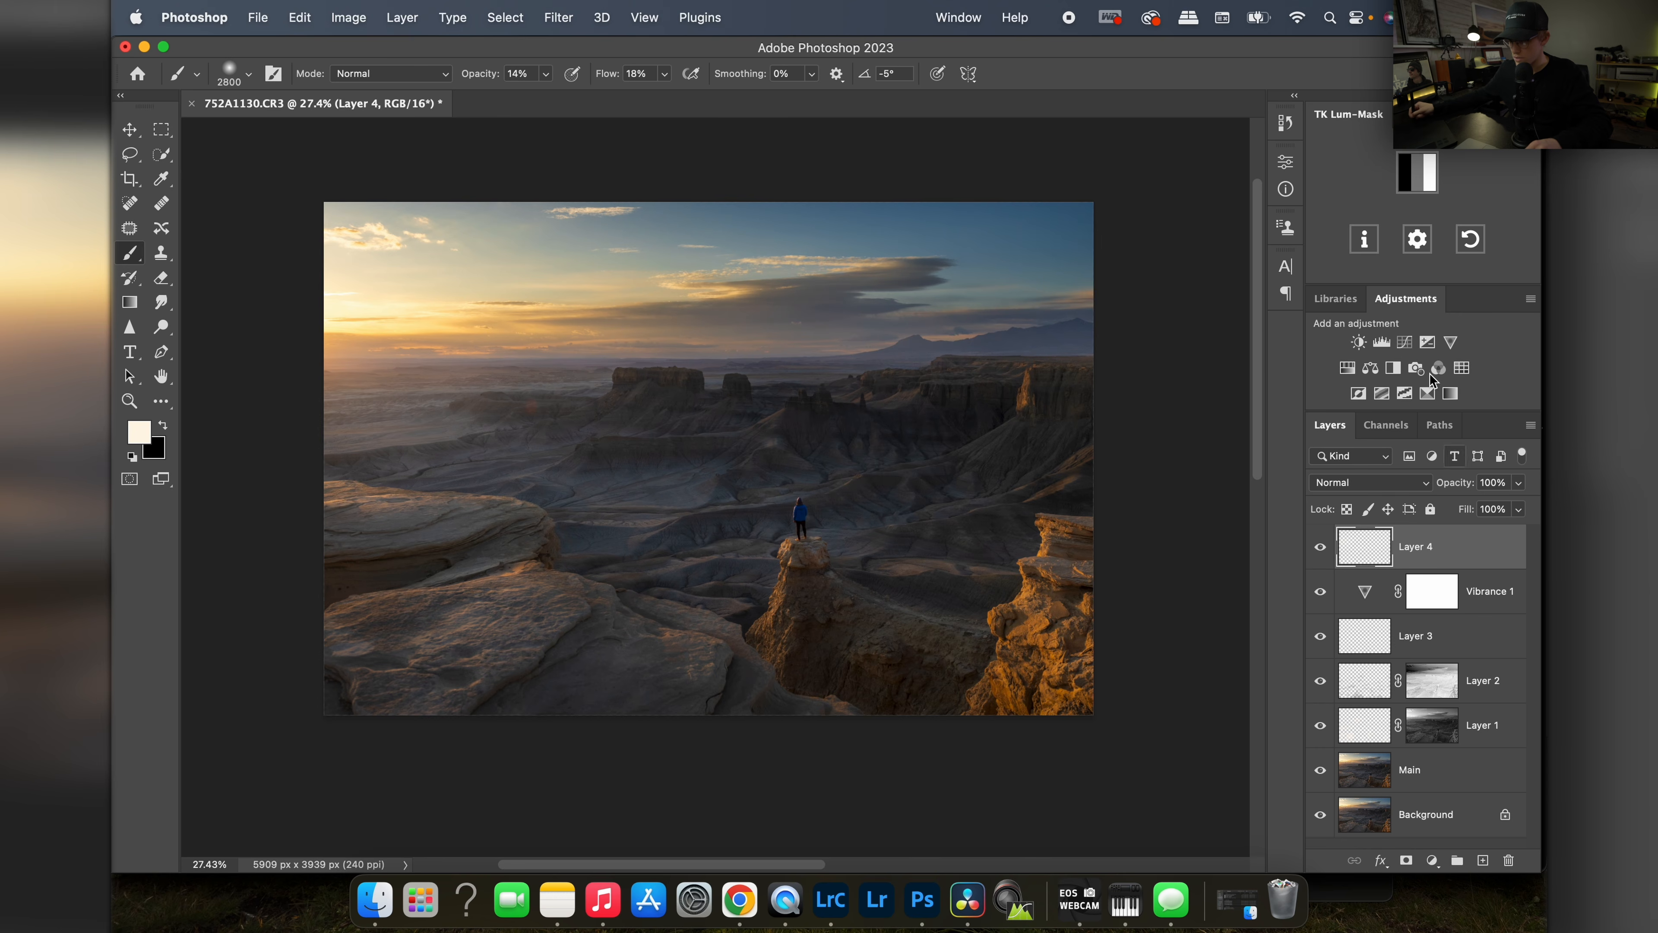
Step: Add a Selective Color adjustment on top and set its Blues to Cyan -1, Yellow +13 and Black +8
{"action": "left_click", "coordinate": [1428, 394]}
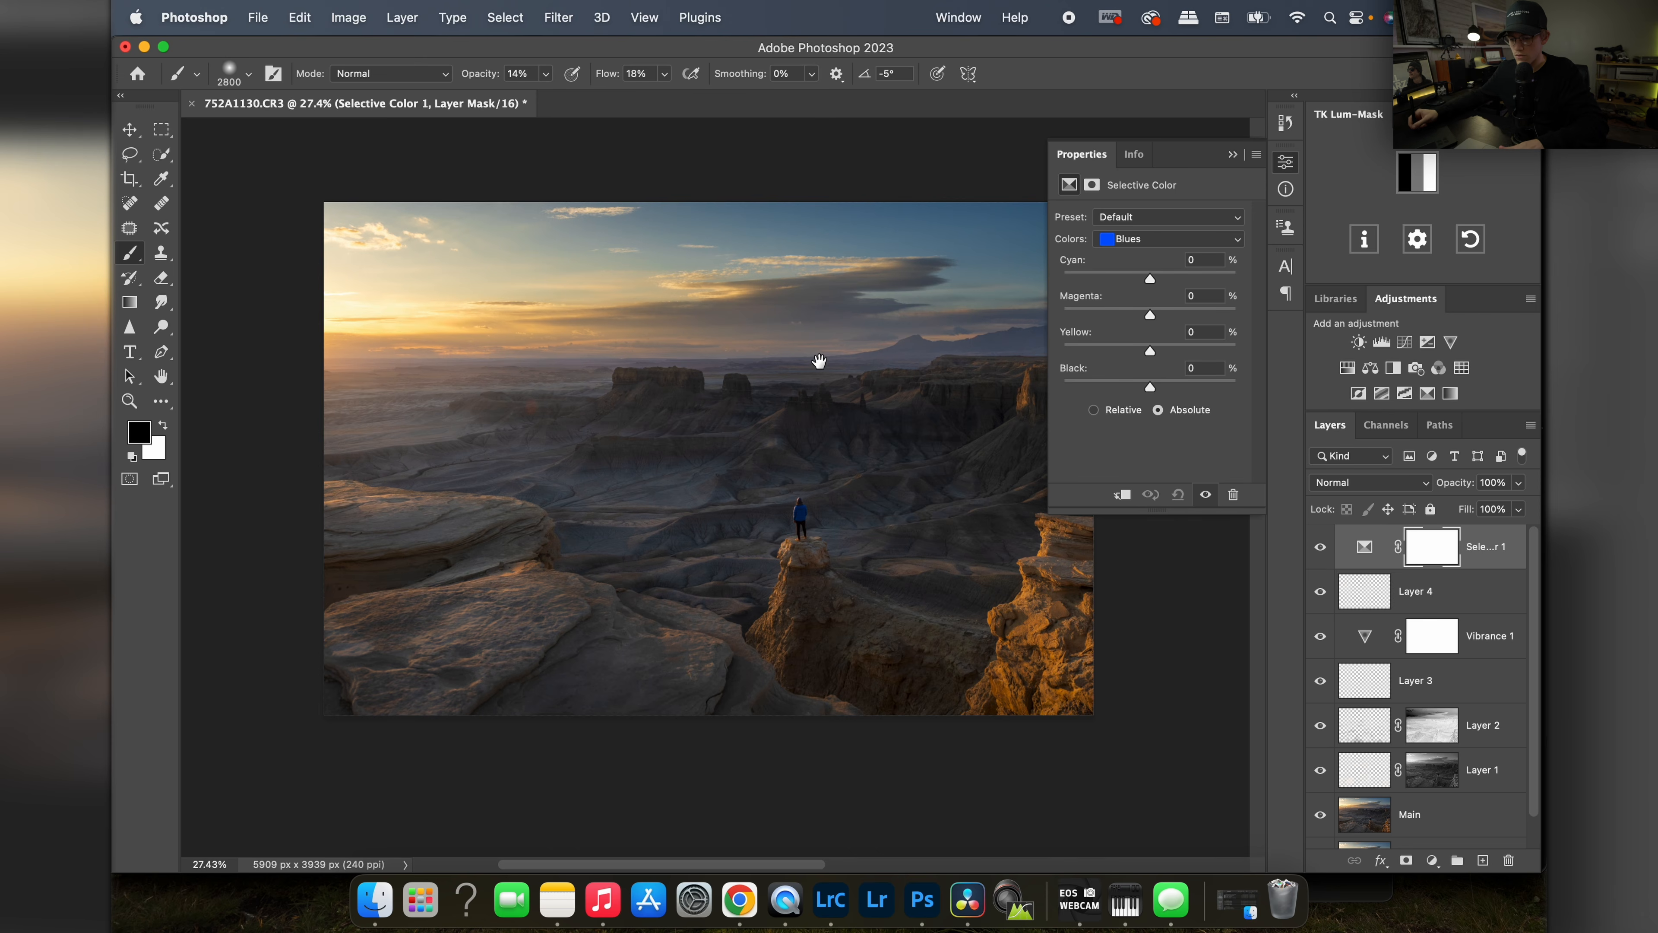
{"action": "left_click_drag", "start_coordinate": [822, 359], "coordinate": [717, 374]}
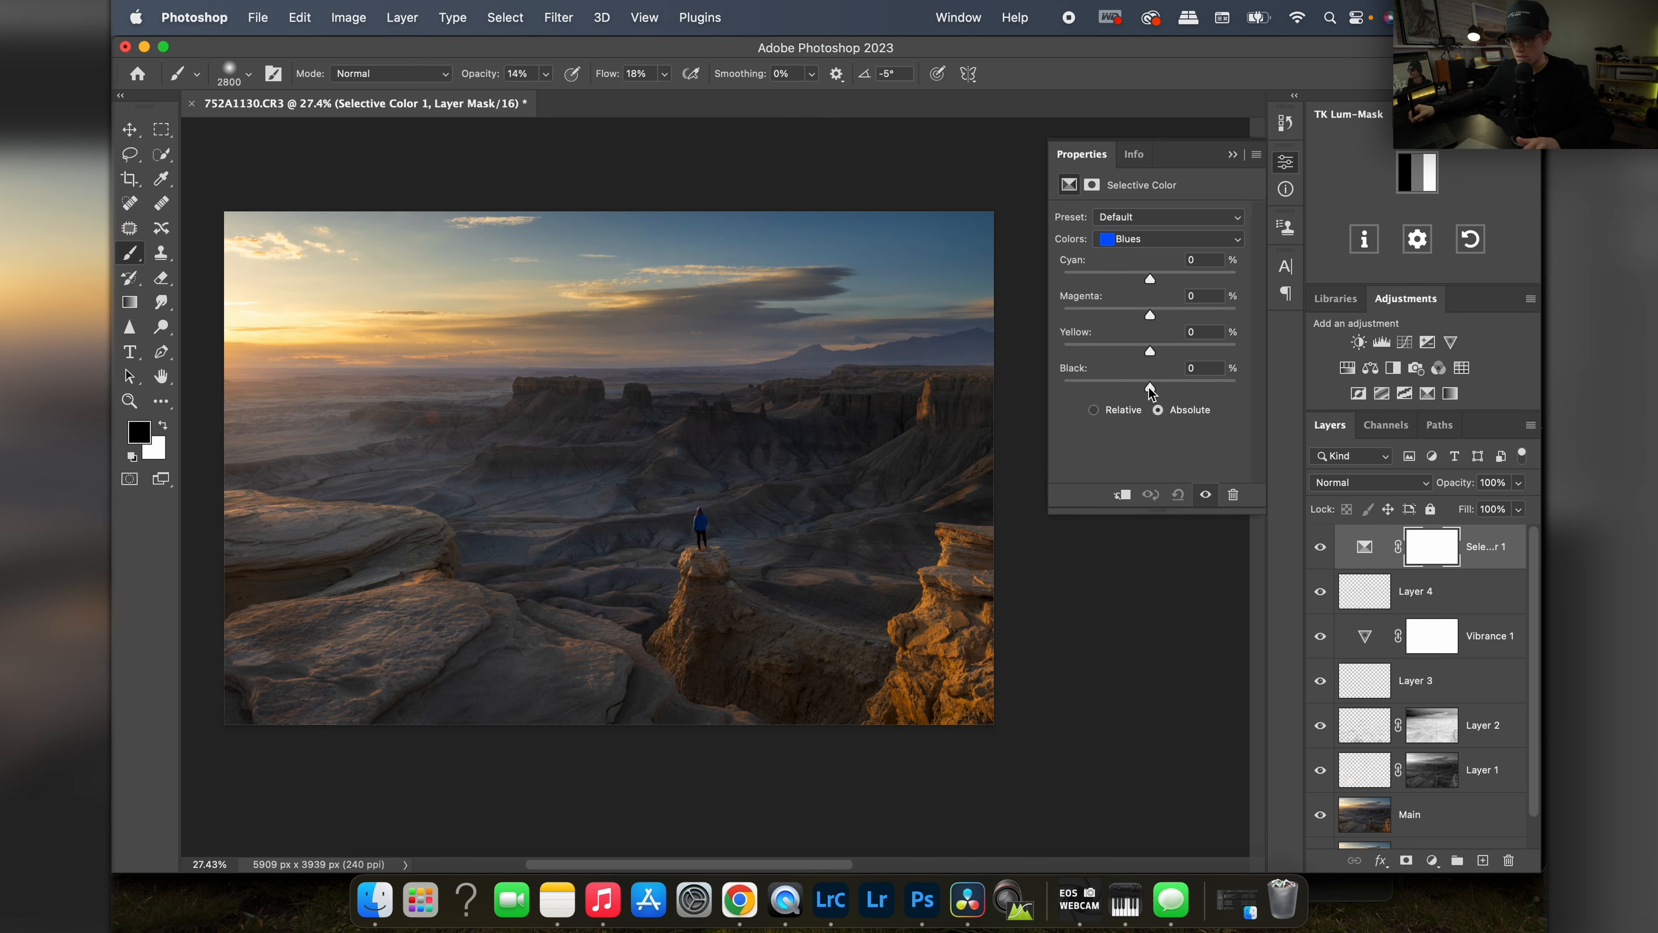
{"action": "mouse_move", "coordinate": [1171, 388]}
{"action": "left_mouse_down"}
{"action": "mouse_move", "coordinate": [1192, 396]}
{"action": "mouse_move", "coordinate": [1158, 402]}
{"action": "mouse_move", "coordinate": [1152, 353]}
{"action": "mouse_move", "coordinate": [1124, 356]}
{"action": "mouse_move", "coordinate": [1160, 357]}
{"action": "left_mouse_up"}
{"action": "mouse_move", "coordinate": [1150, 279]}
{"action": "left_mouse_down"}
{"action": "mouse_move", "coordinate": [1134, 279]}
{"action": "mouse_move", "coordinate": [1151, 282]}
{"action": "left_mouse_up"}
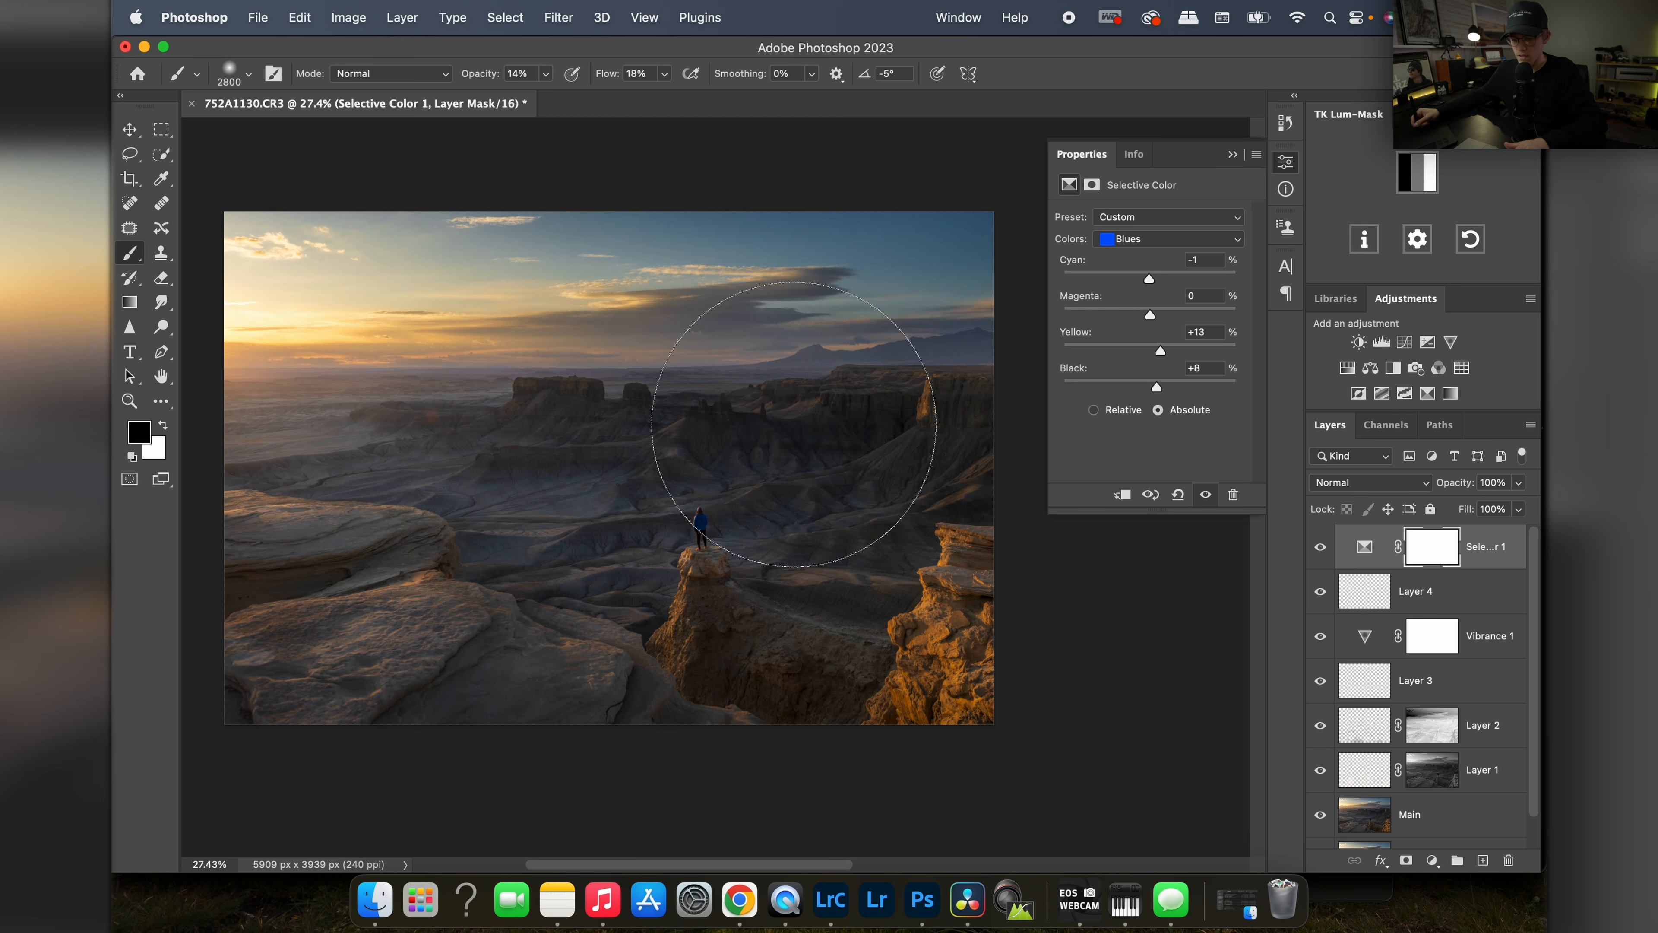
{"action": "left_click_drag", "start_coordinate": [697, 451], "coordinate": [776, 460]}
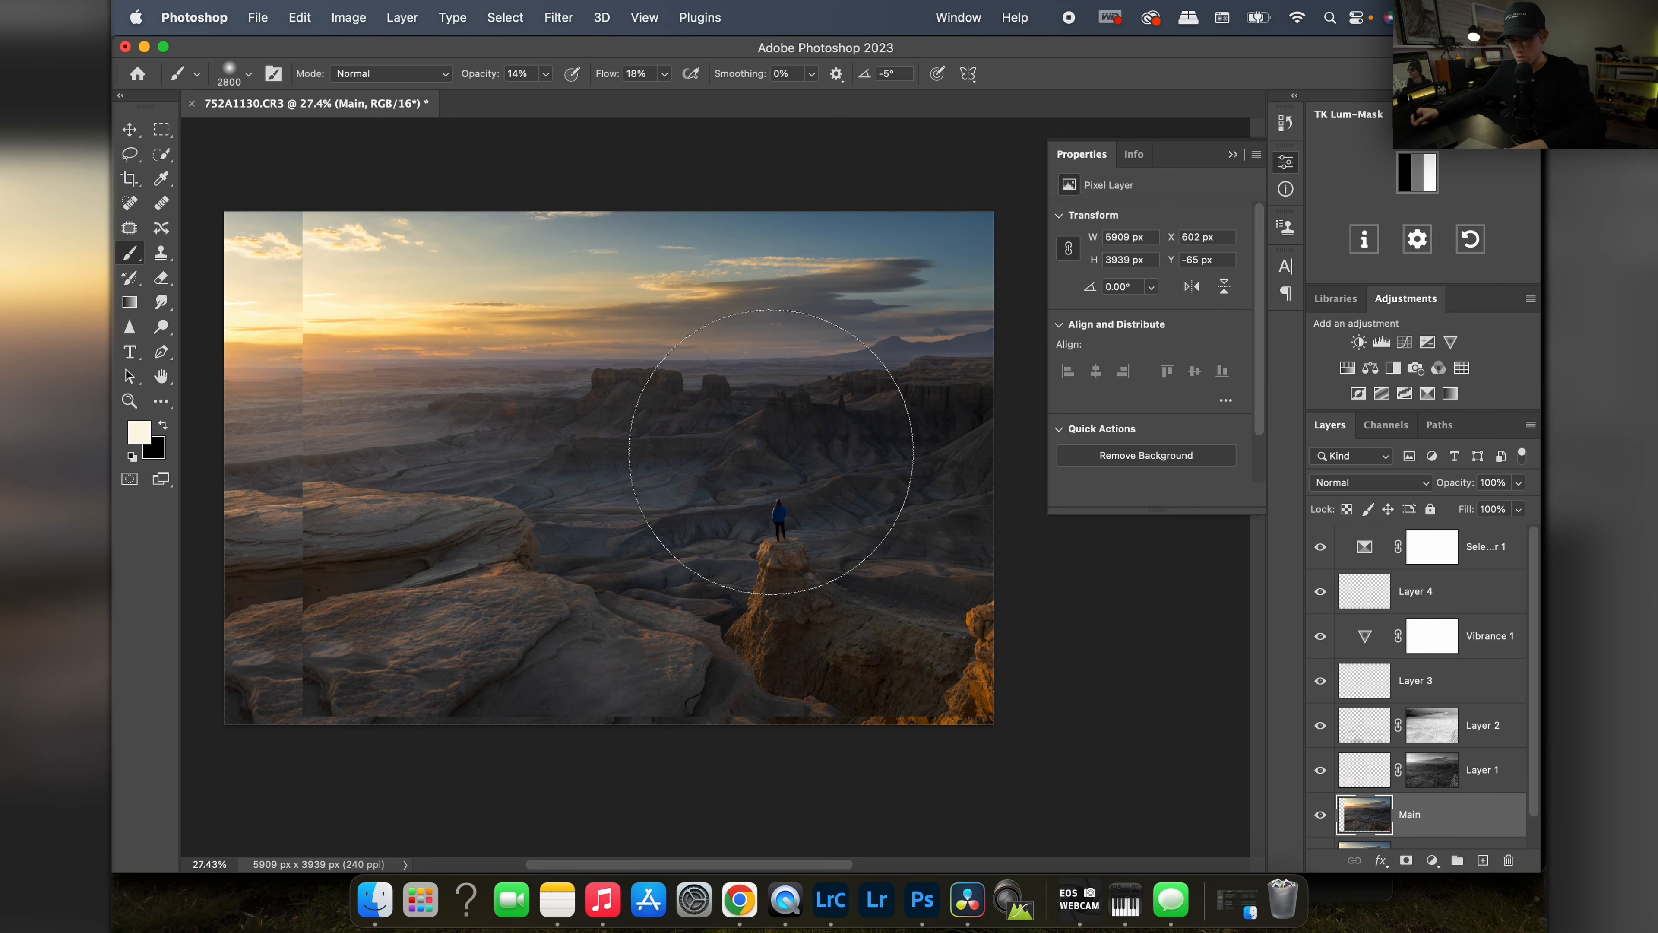
{"action": "key", "text": "super+z"}
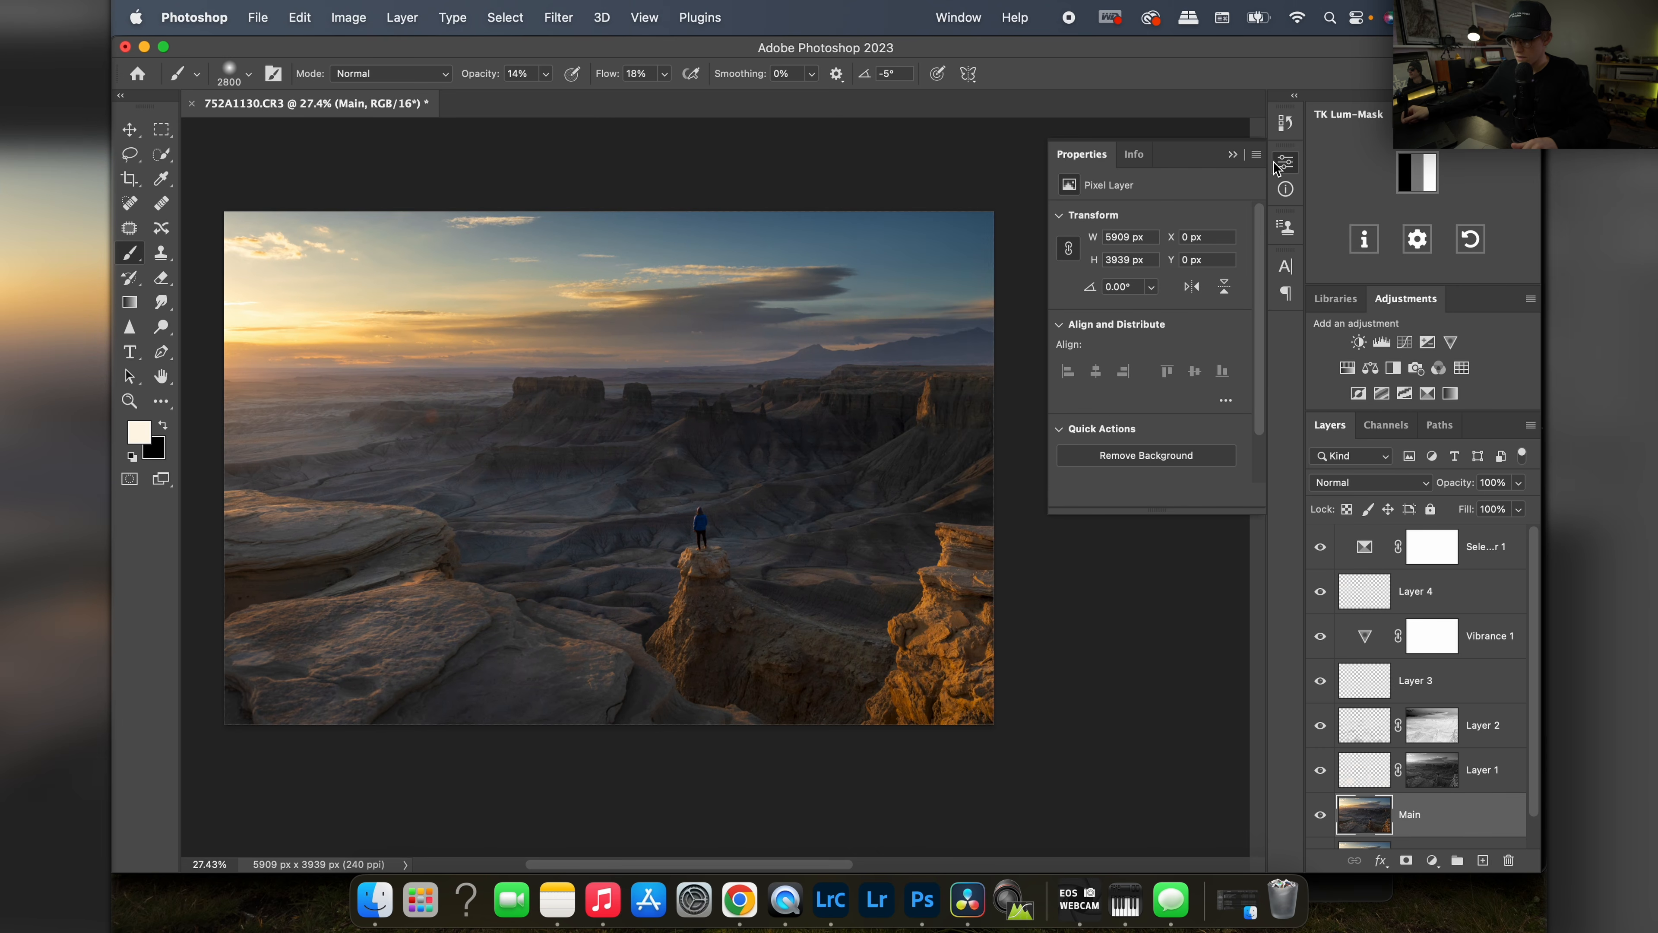
{"action": "left_click", "coordinate": [1277, 164]}
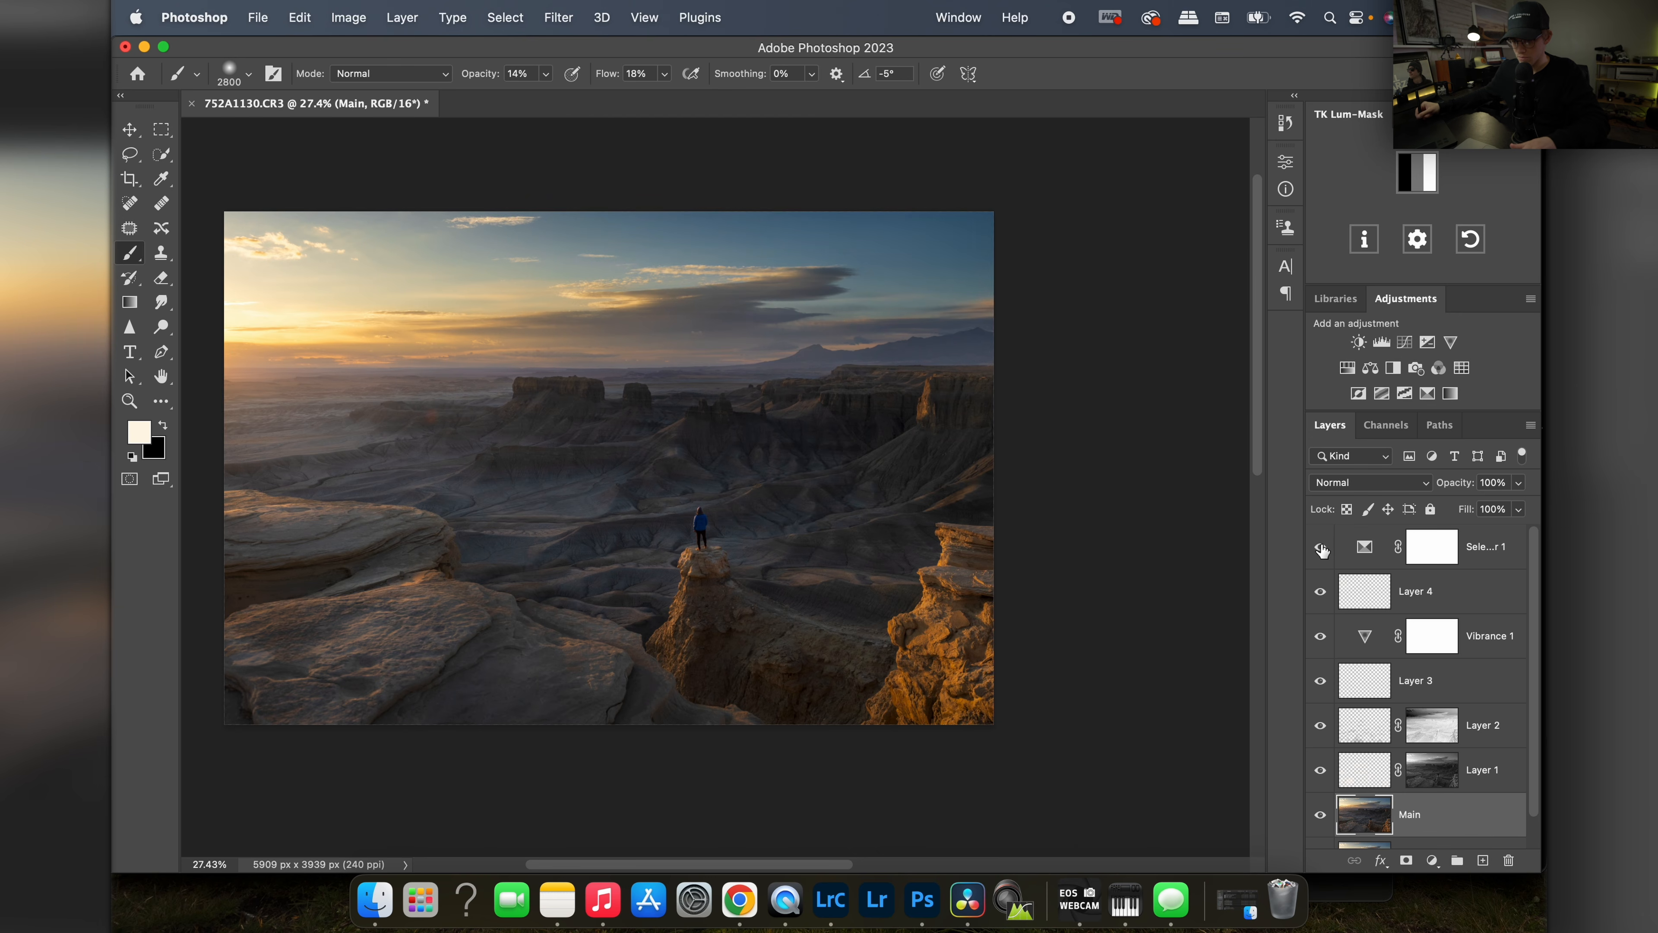
{"action": "left_click_drag", "start_coordinate": [656, 450], "coordinate": [788, 436]}
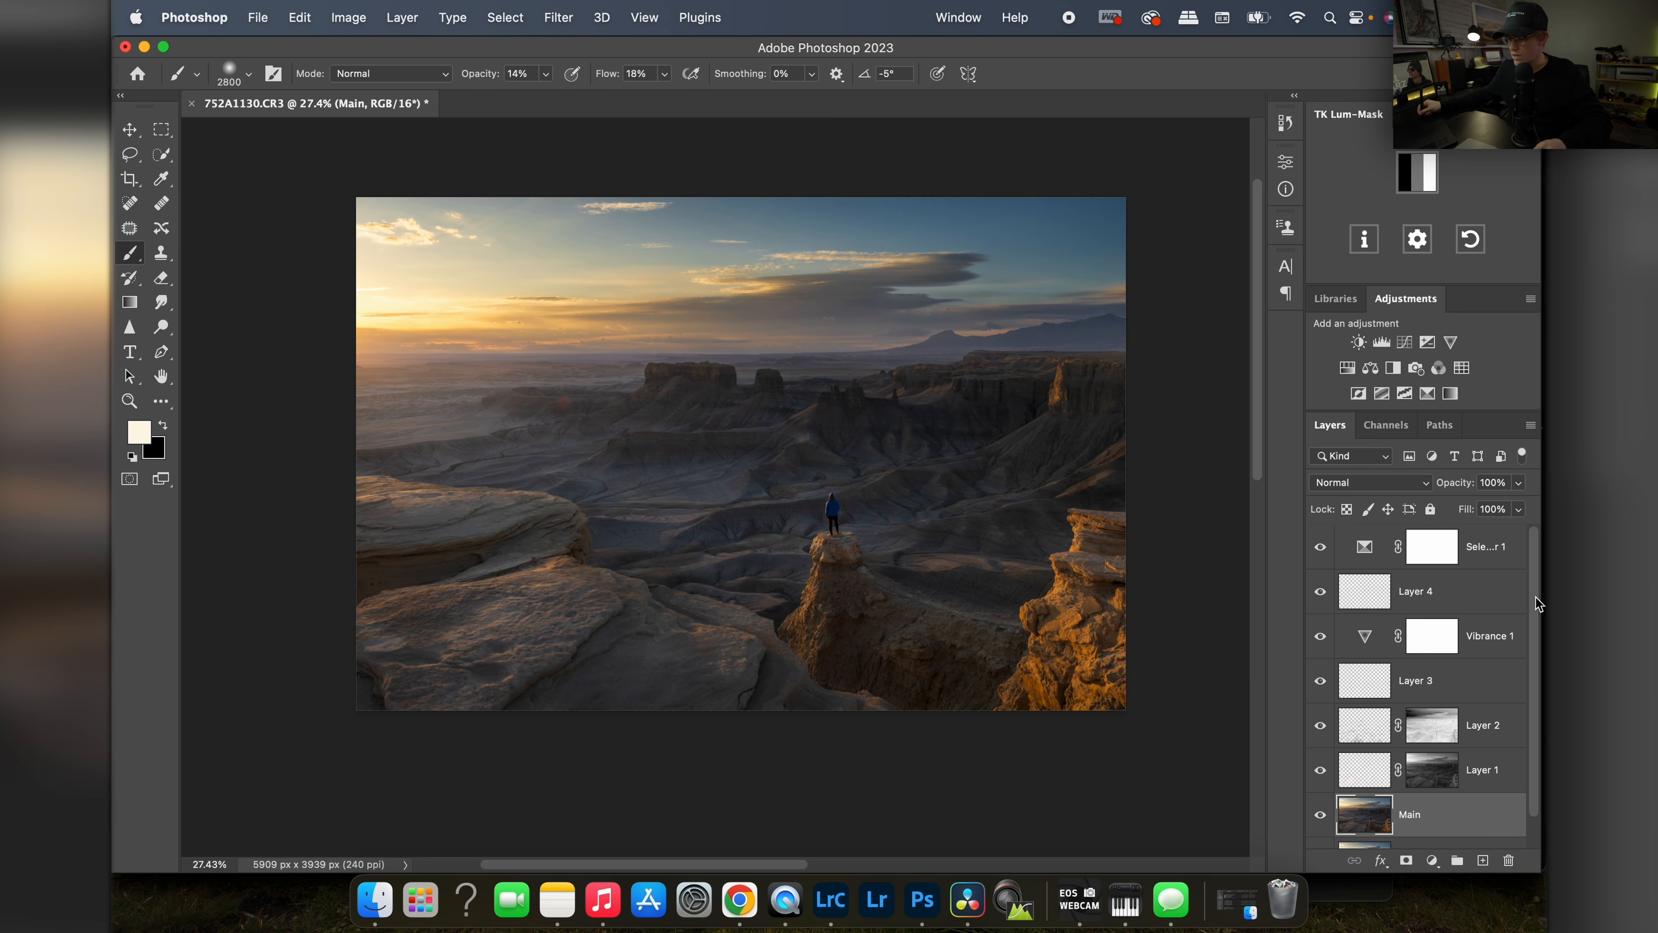
Step: Add a darkening Curves adjustment above Selective Color with the highlights lowered and input 68 at output 59, and invert its mask to black
{"action": "left_click", "coordinate": [1503, 541]}
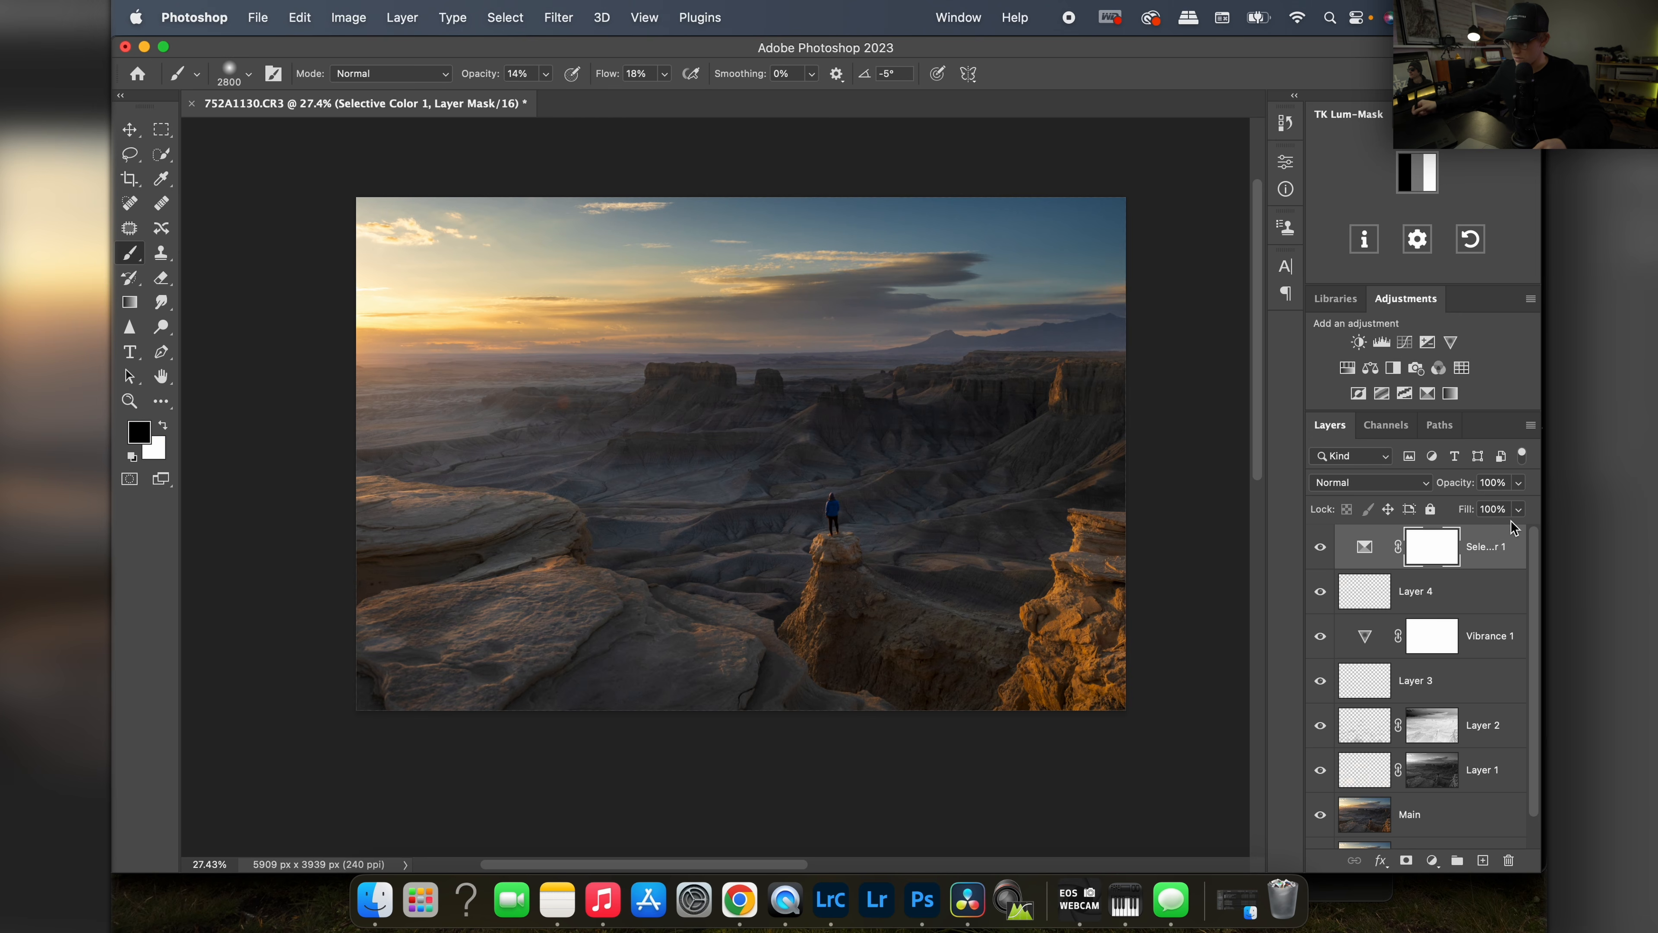
{"action": "left_click", "coordinate": [1406, 346]}
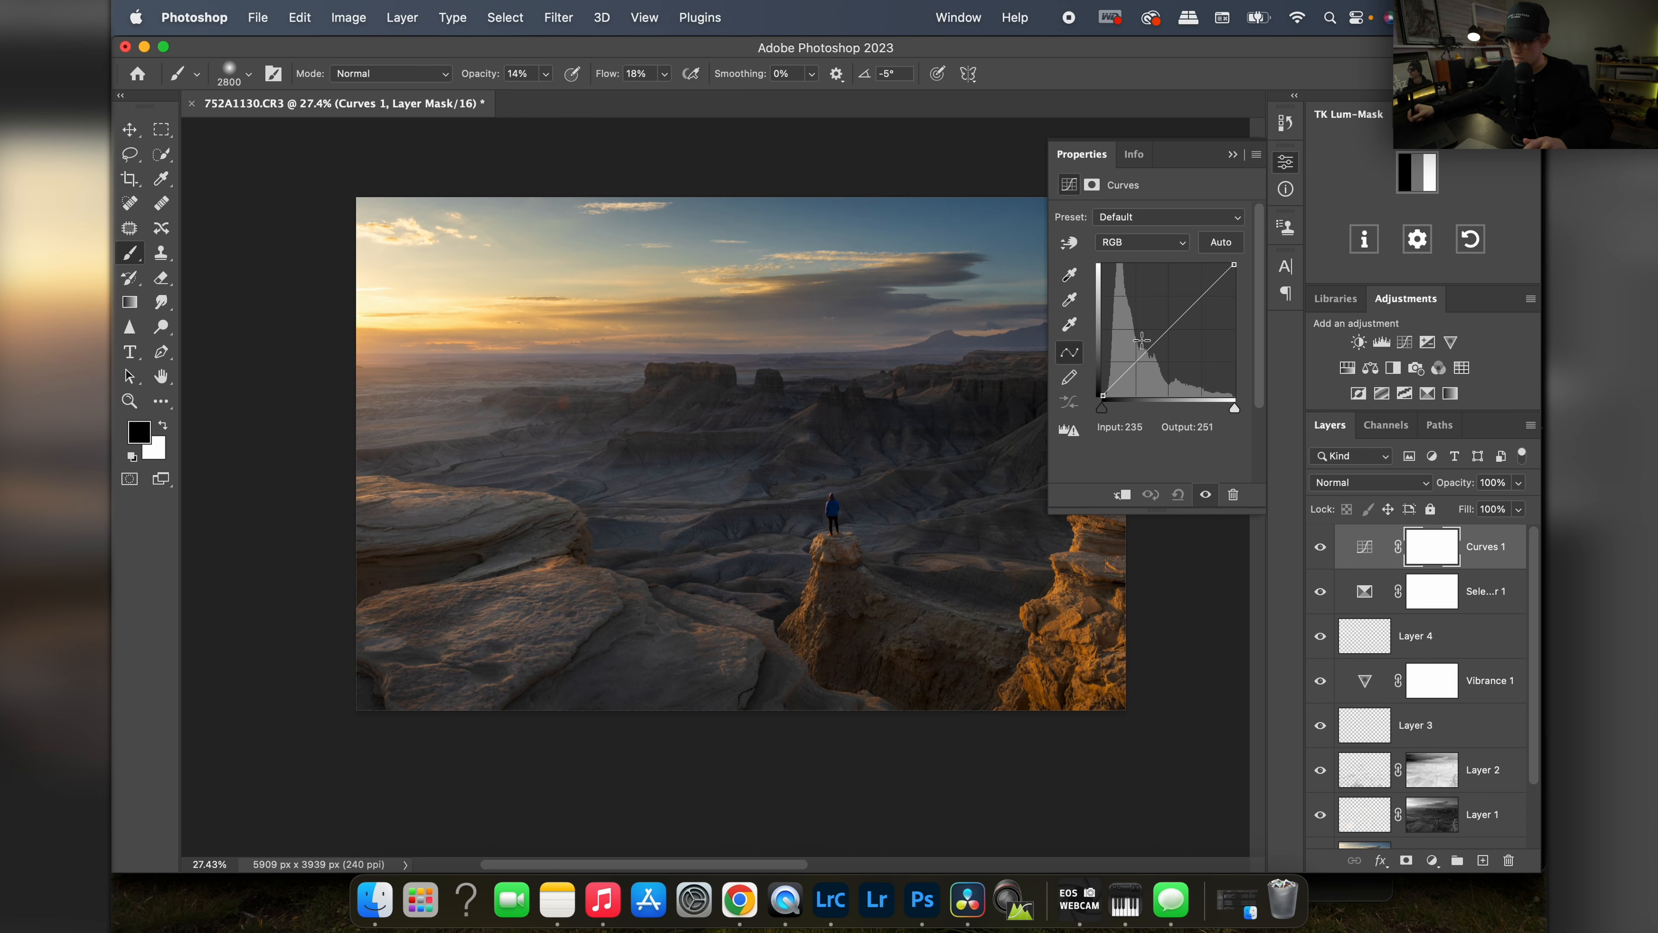
{"action": "left_click_drag", "start_coordinate": [1206, 288], "coordinate": [1208, 298]}
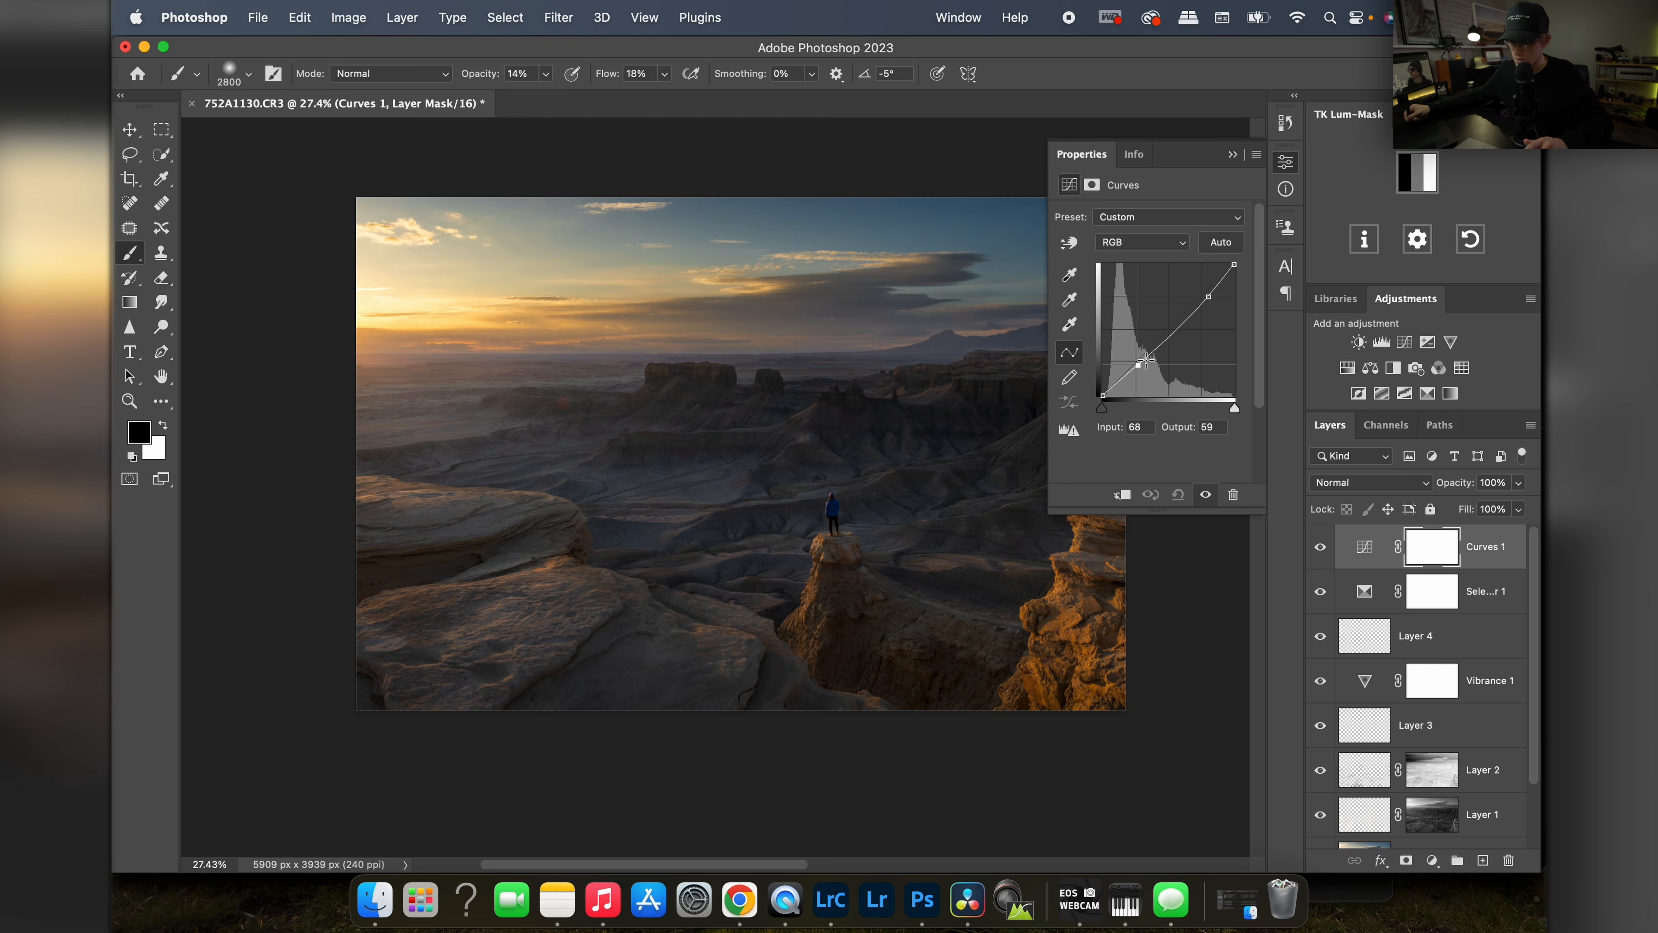
{"action": "left_click", "coordinate": [1283, 164]}
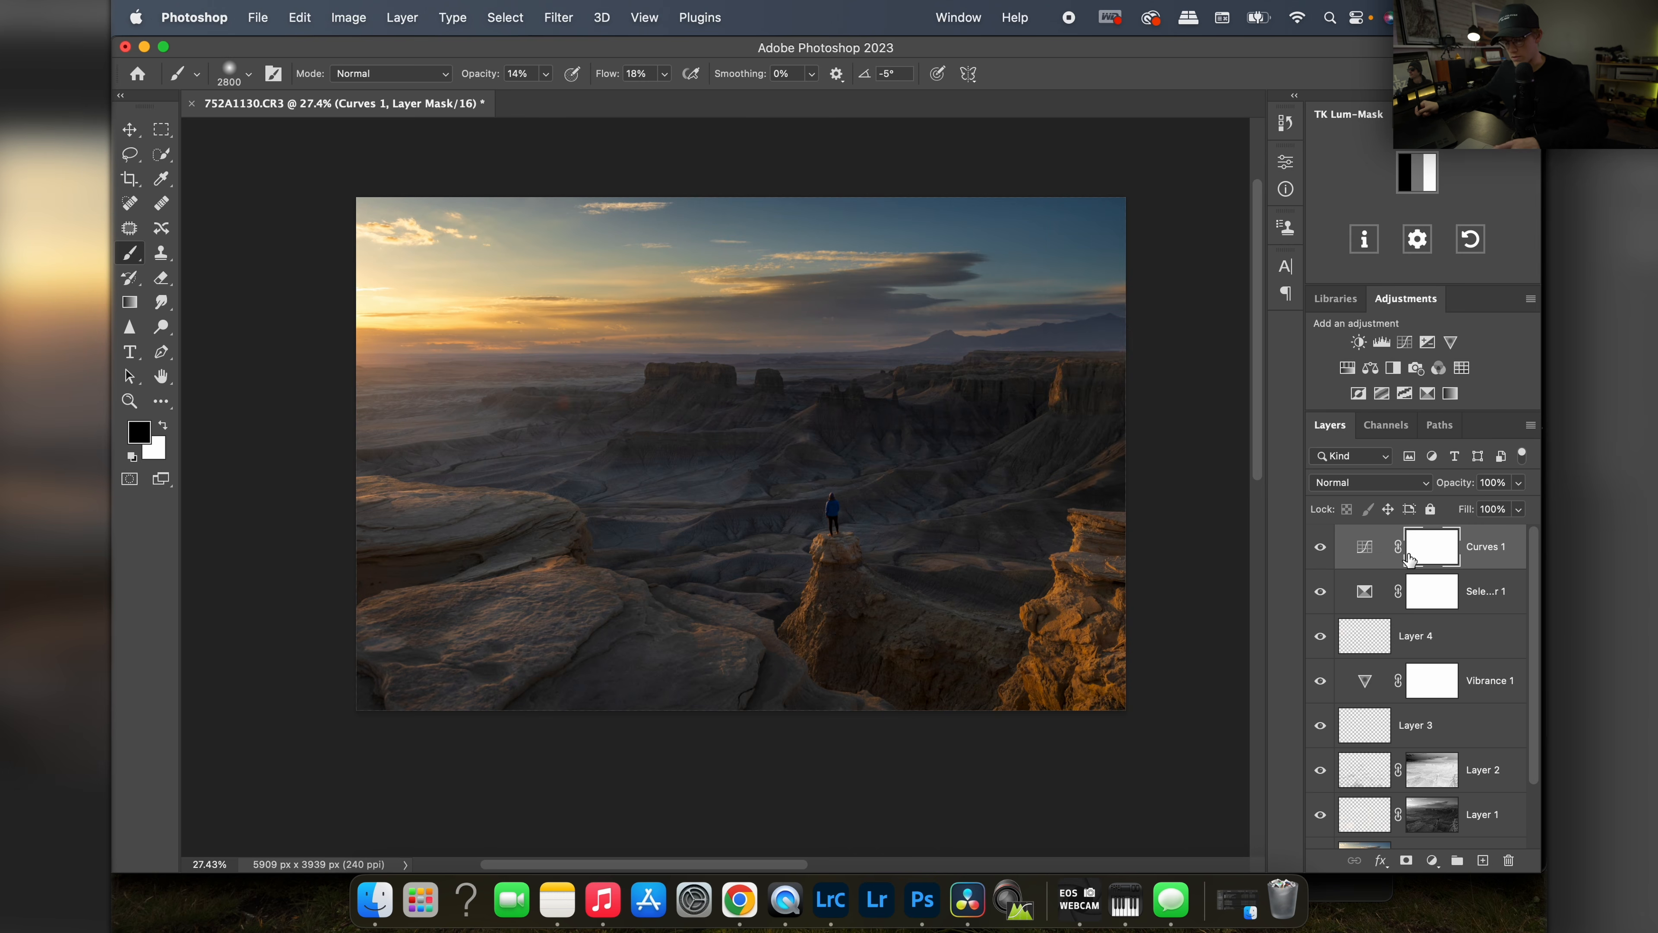
{"action": "key", "text": "super+i"}
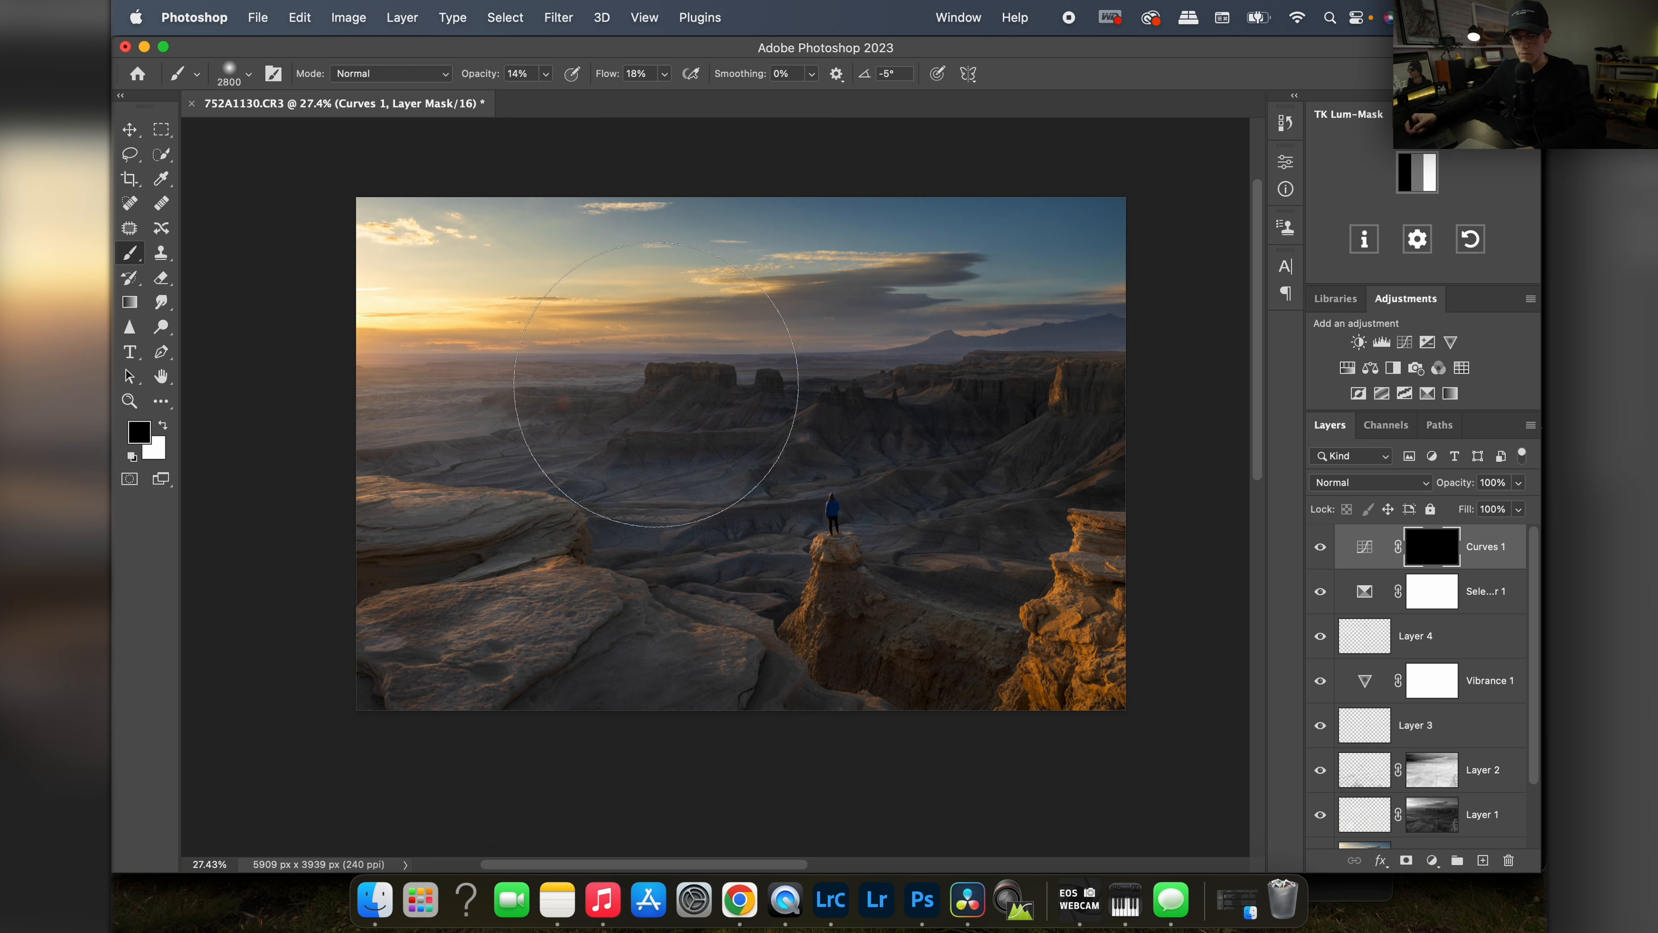
Step: Paint white at 34% brush opacity on the Curves mask over the bright sky around the sunset
{"action": "key", "text": "x"}
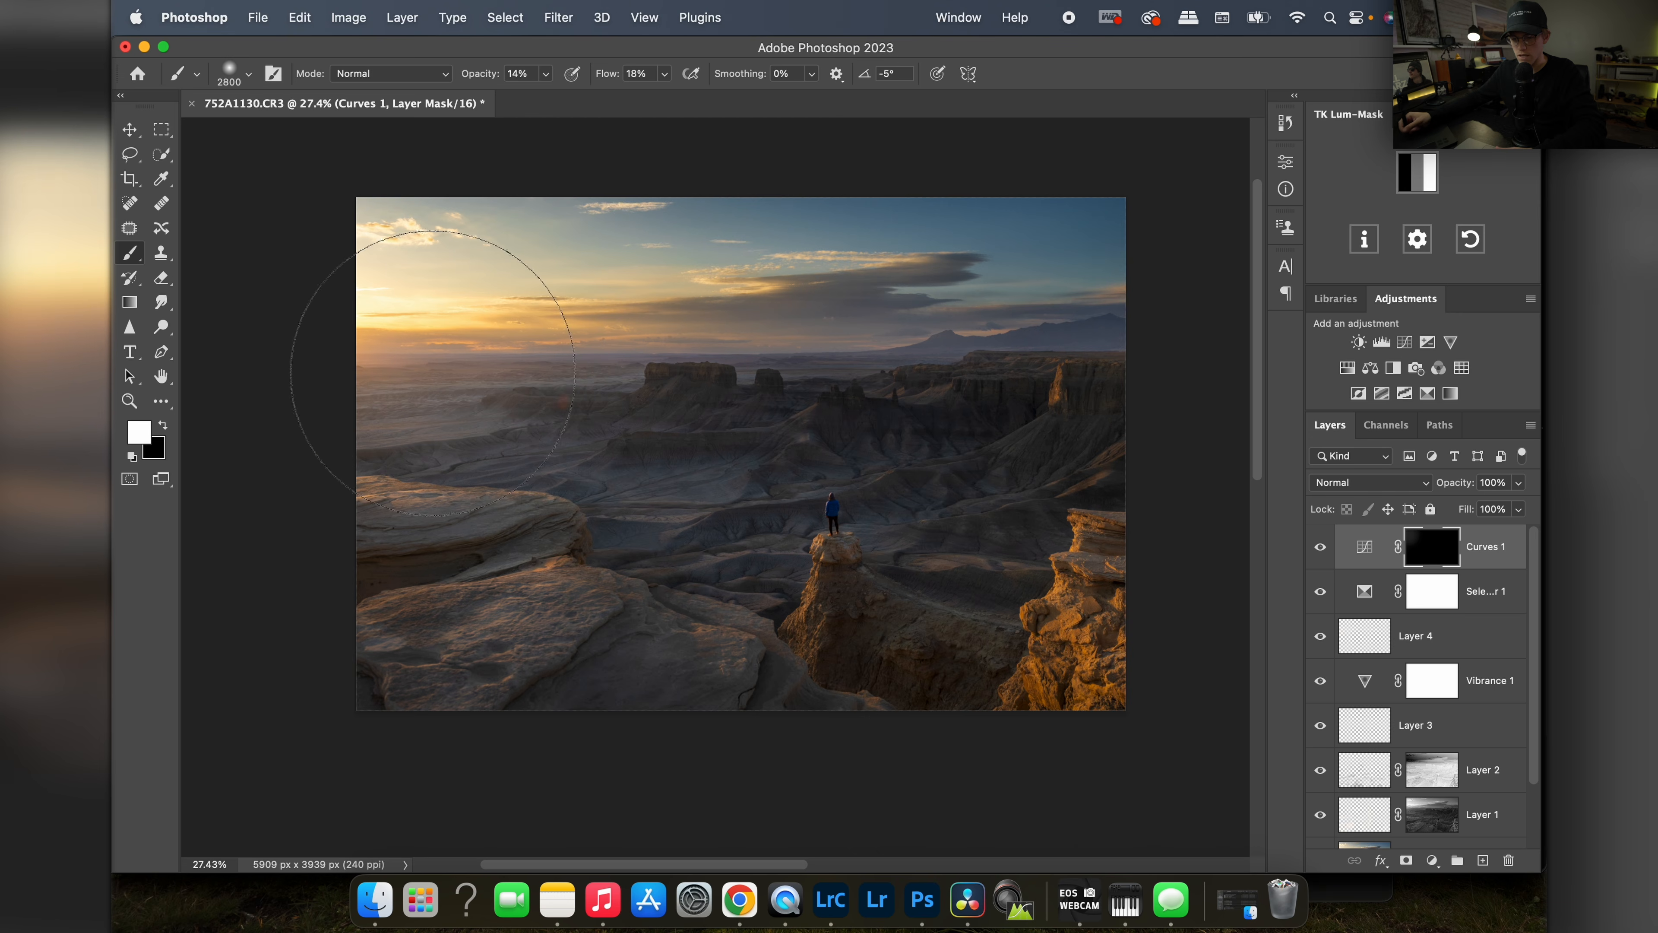
{"action": "left_click", "coordinate": [545, 73]}
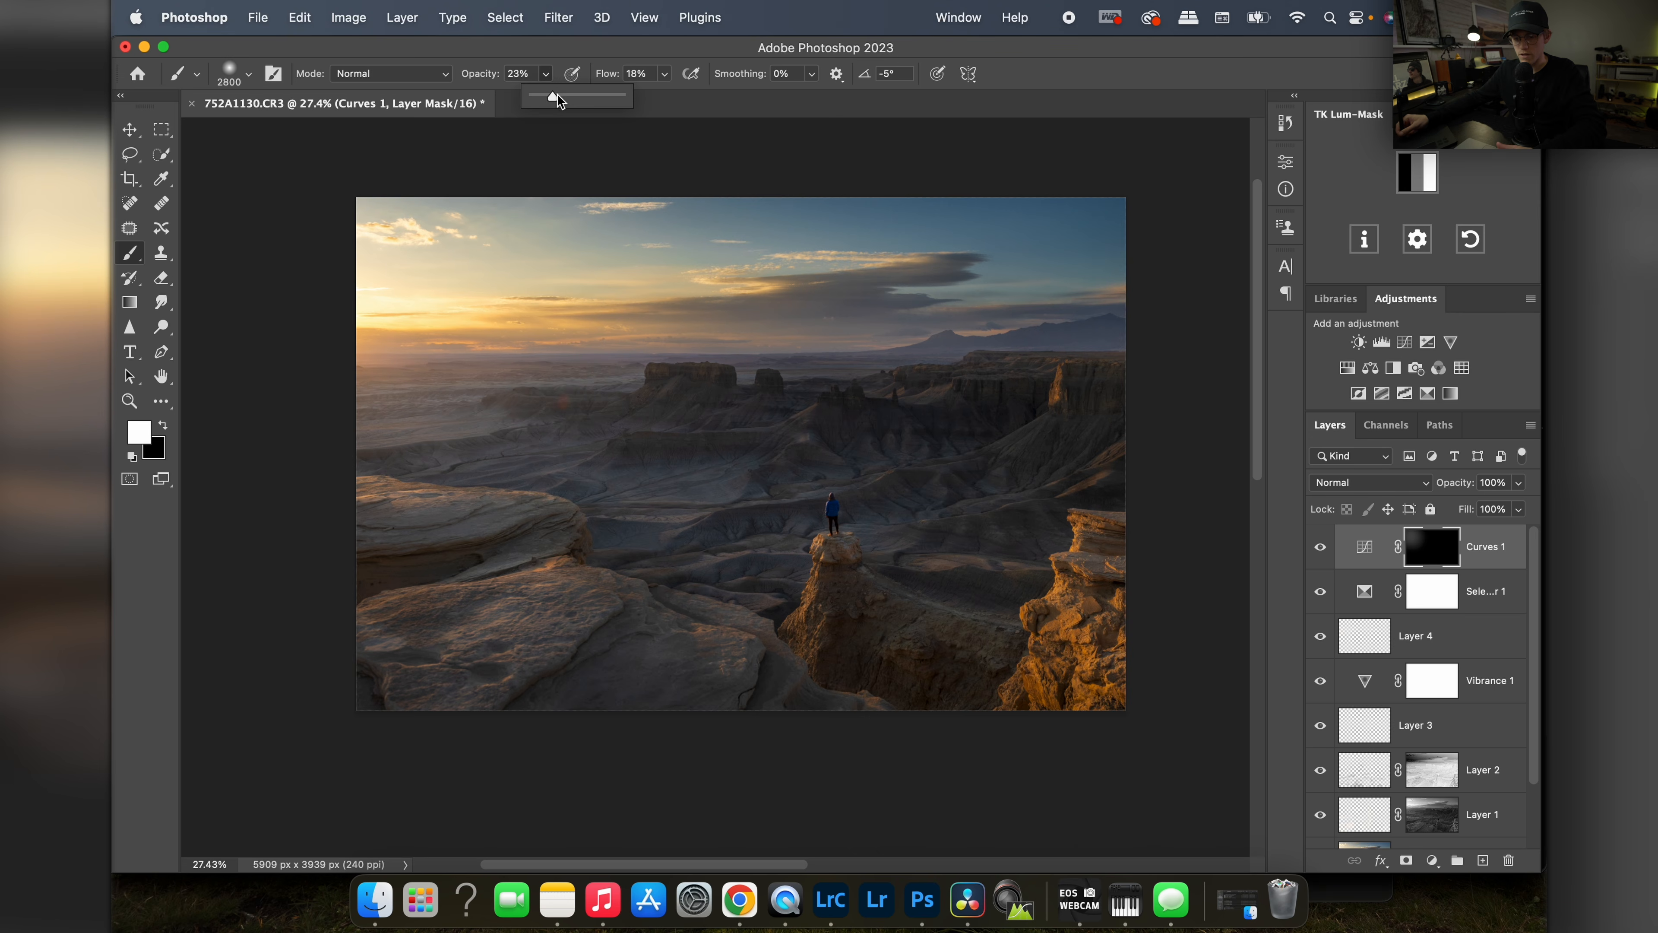
{"action": "left_click_drag", "start_coordinate": [557, 99], "coordinate": [562, 98]}
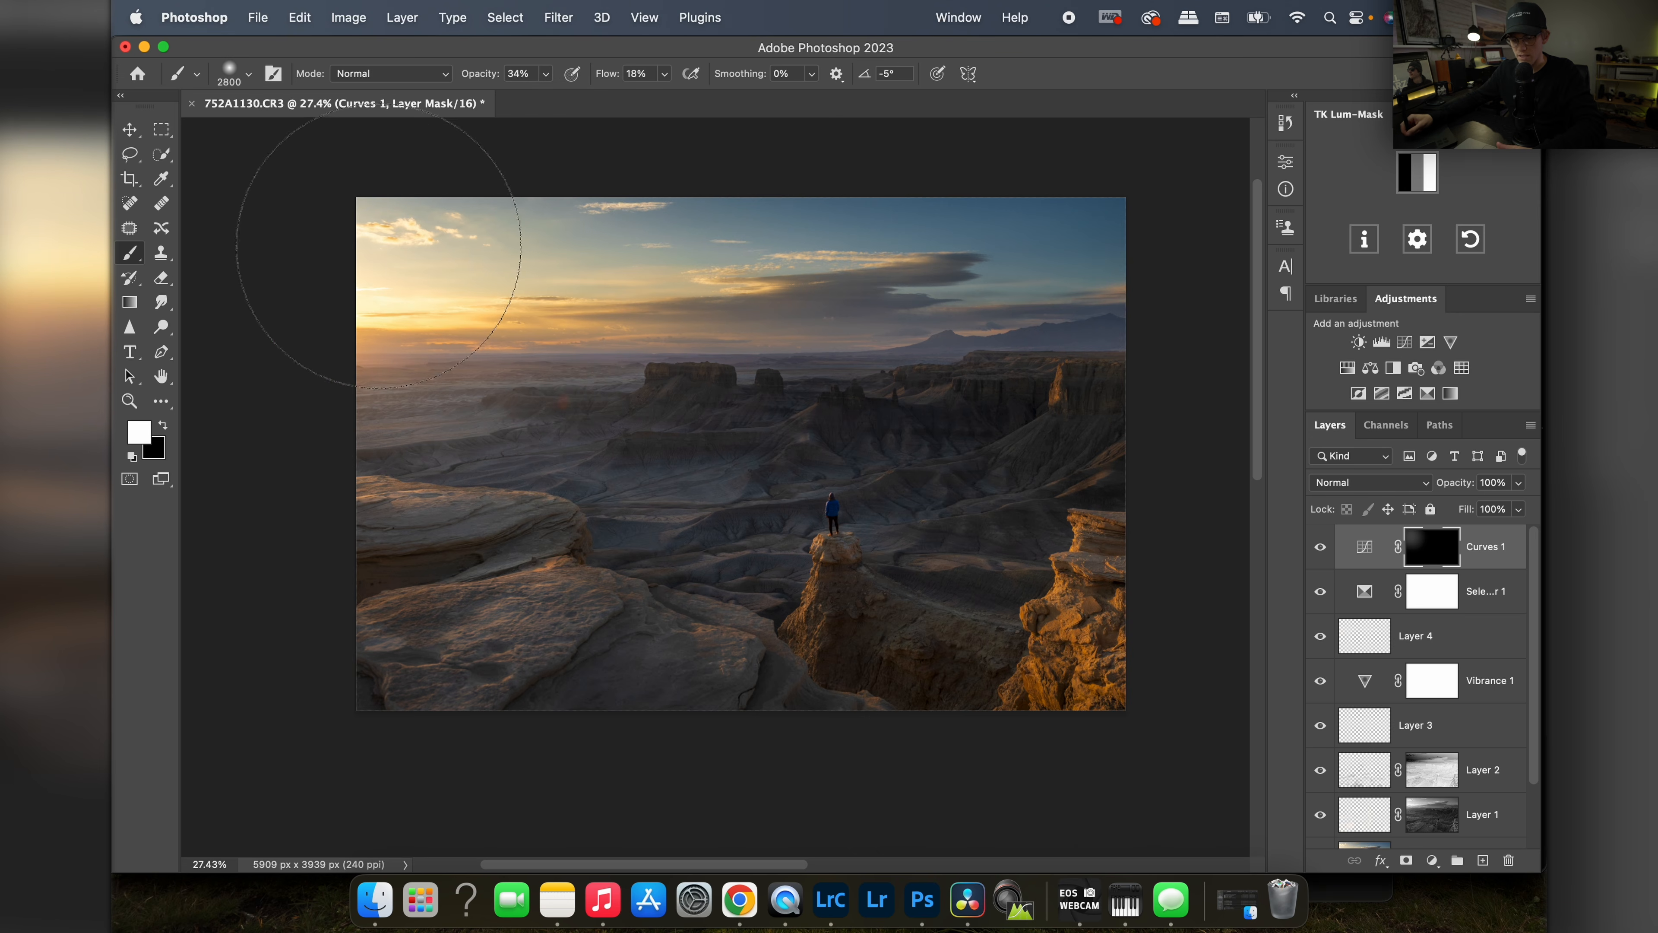
{"action": "left_click_drag", "start_coordinate": [379, 247], "coordinate": [457, 264]}
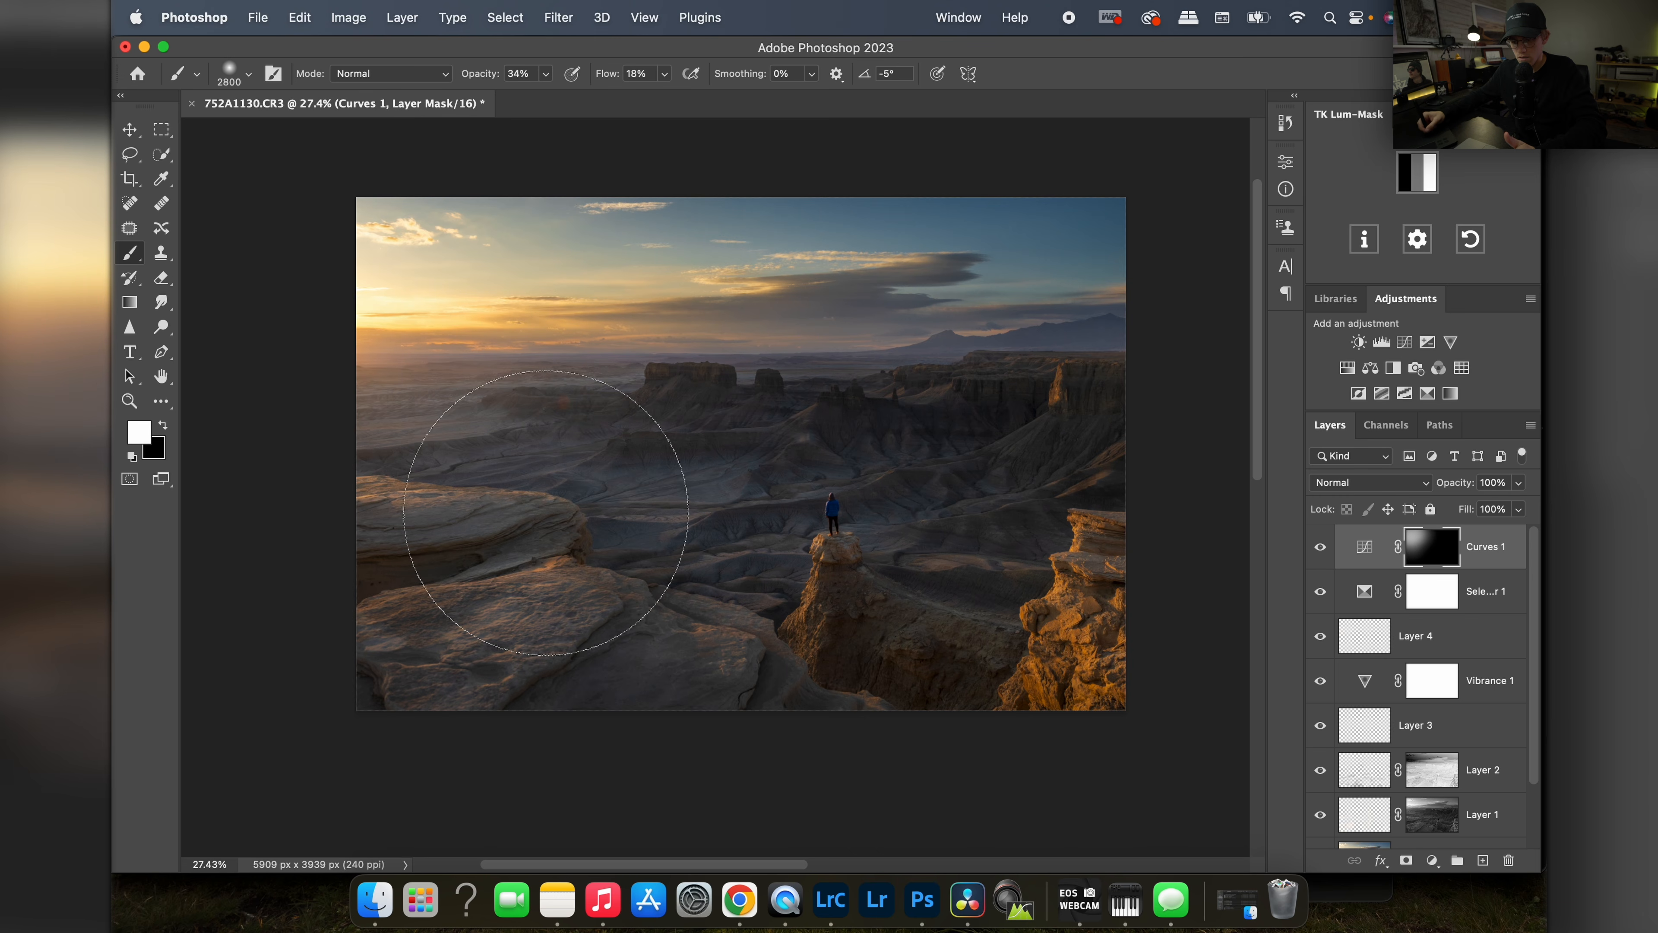
Step: Paint broad white strokes on the Curves mask over the foreground rocks to darken the lower left of the image
{"action": "mouse_move", "coordinate": [353, 630]}
{"action": "left_mouse_down"}
{"action": "mouse_move", "coordinate": [582, 633]}
{"action": "mouse_move", "coordinate": [654, 668]}
{"action": "left_mouse_up"}
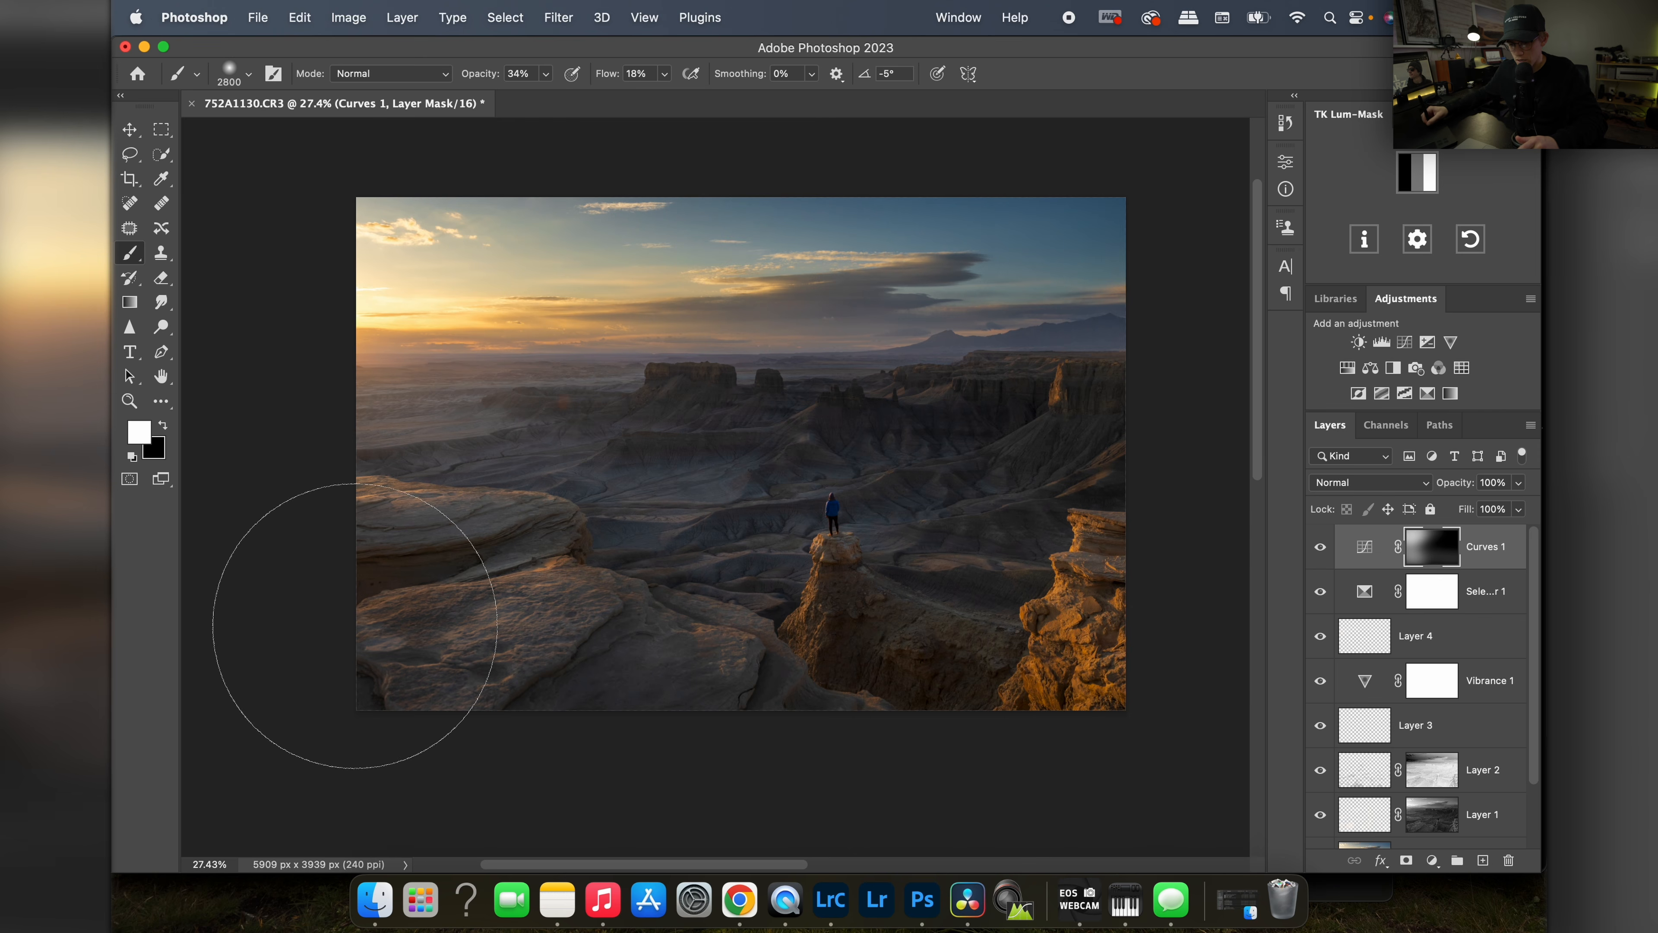
{"action": "left_click_drag", "start_coordinate": [354, 625], "coordinate": [895, 730]}
{"action": "left_click_drag", "start_coordinate": [298, 578], "coordinate": [879, 714]}
{"action": "mouse_move", "coordinate": [353, 564]}
{"action": "left_mouse_down"}
{"action": "mouse_move", "coordinate": [766, 681]}
{"action": "mouse_move", "coordinate": [587, 668]}
{"action": "left_mouse_up"}
{"action": "left_click_drag", "start_coordinate": [416, 572], "coordinate": [619, 650]}
{"action": "left_click_drag", "start_coordinate": [403, 602], "coordinate": [740, 690]}
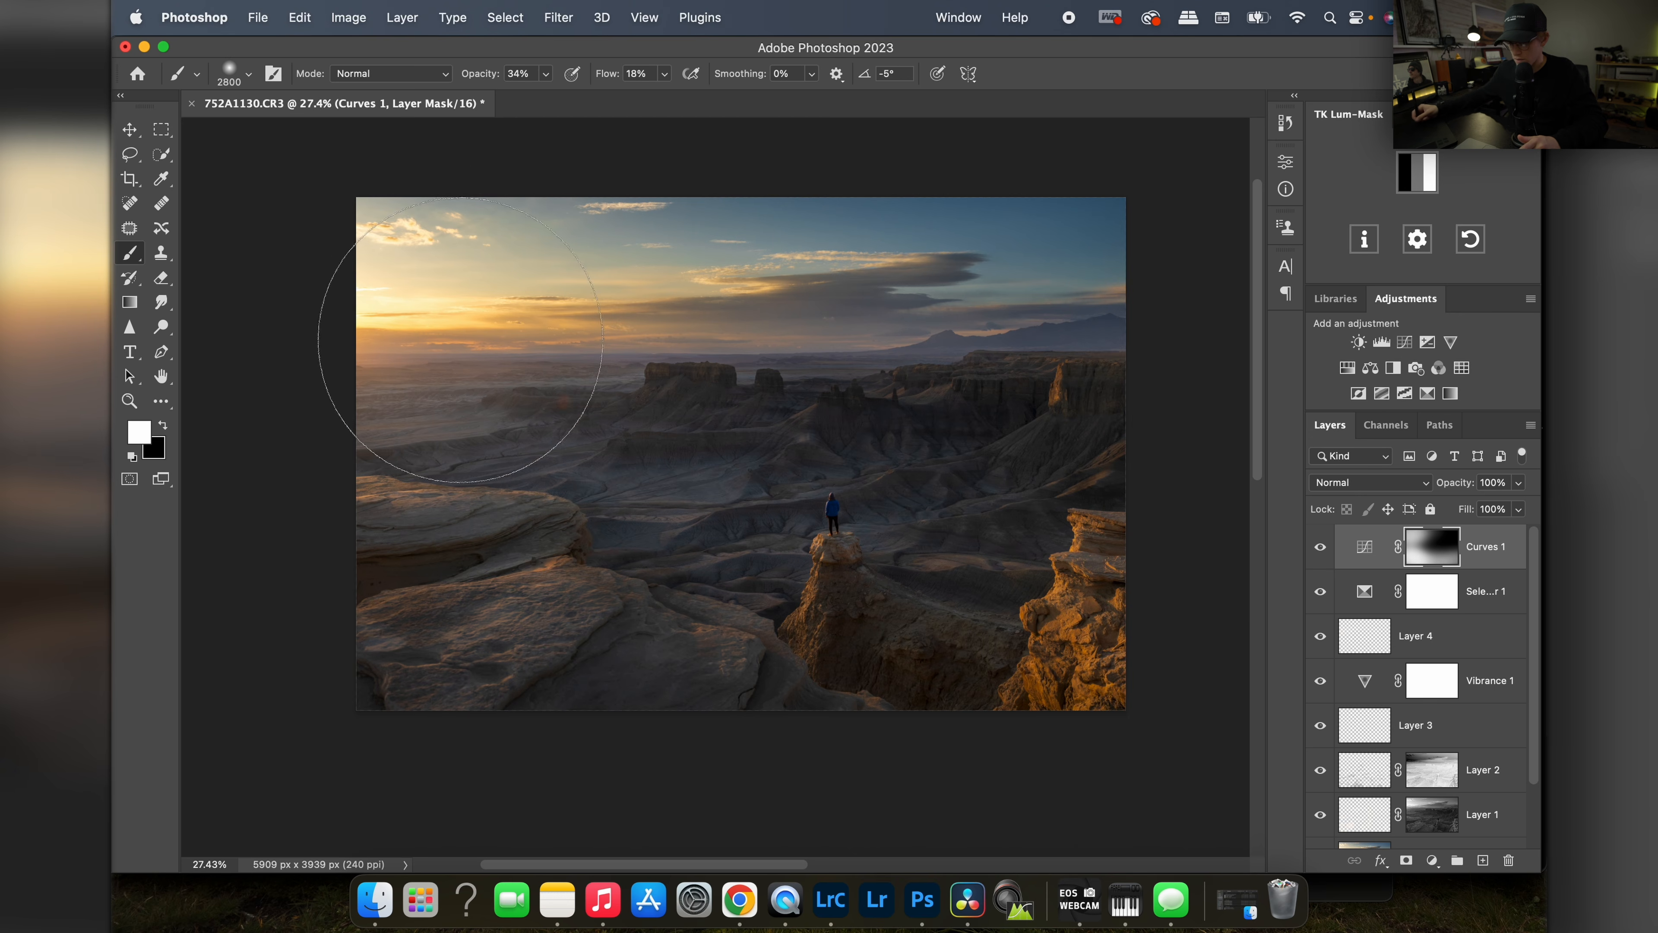
Step: Compare the image with the Curves adjustment layer hidden and shown
{"action": "left_click", "coordinate": [1321, 549]}
{"action": "left_click", "coordinate": [1320, 549]}
{"action": "left_click", "coordinate": [1320, 549]}
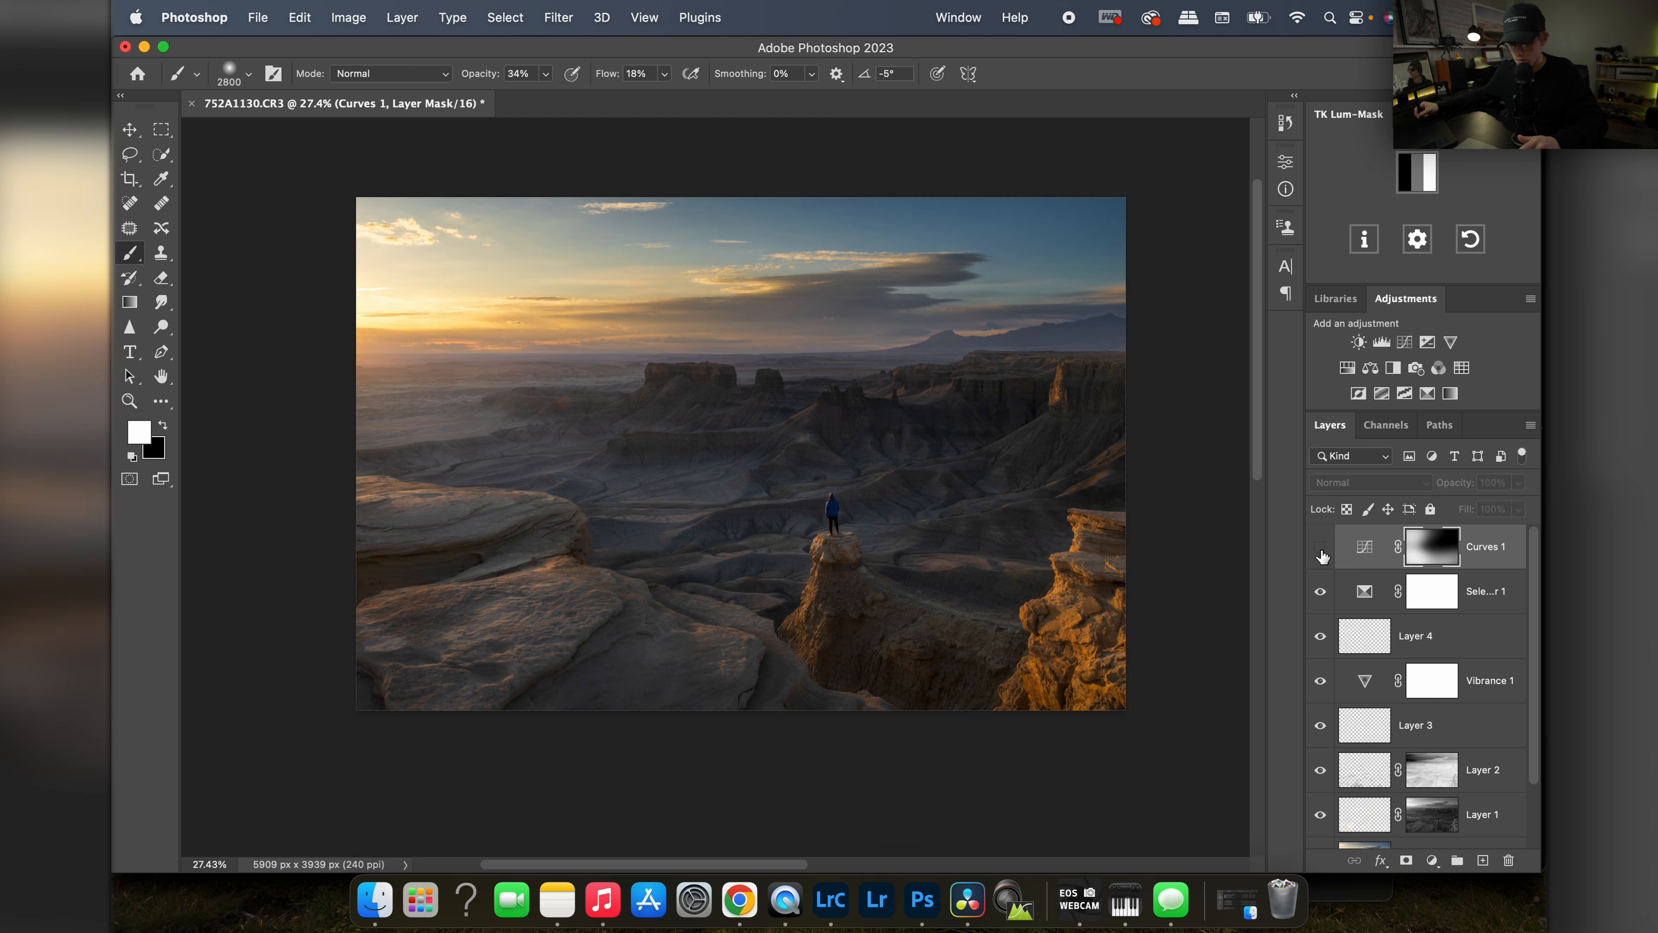
{"action": "left_click", "coordinate": [1321, 552]}
Step: Reopen the Curves adjustment and add an upper-midtone point at input 161, output 148
{"action": "double_click", "coordinate": [1366, 550]}
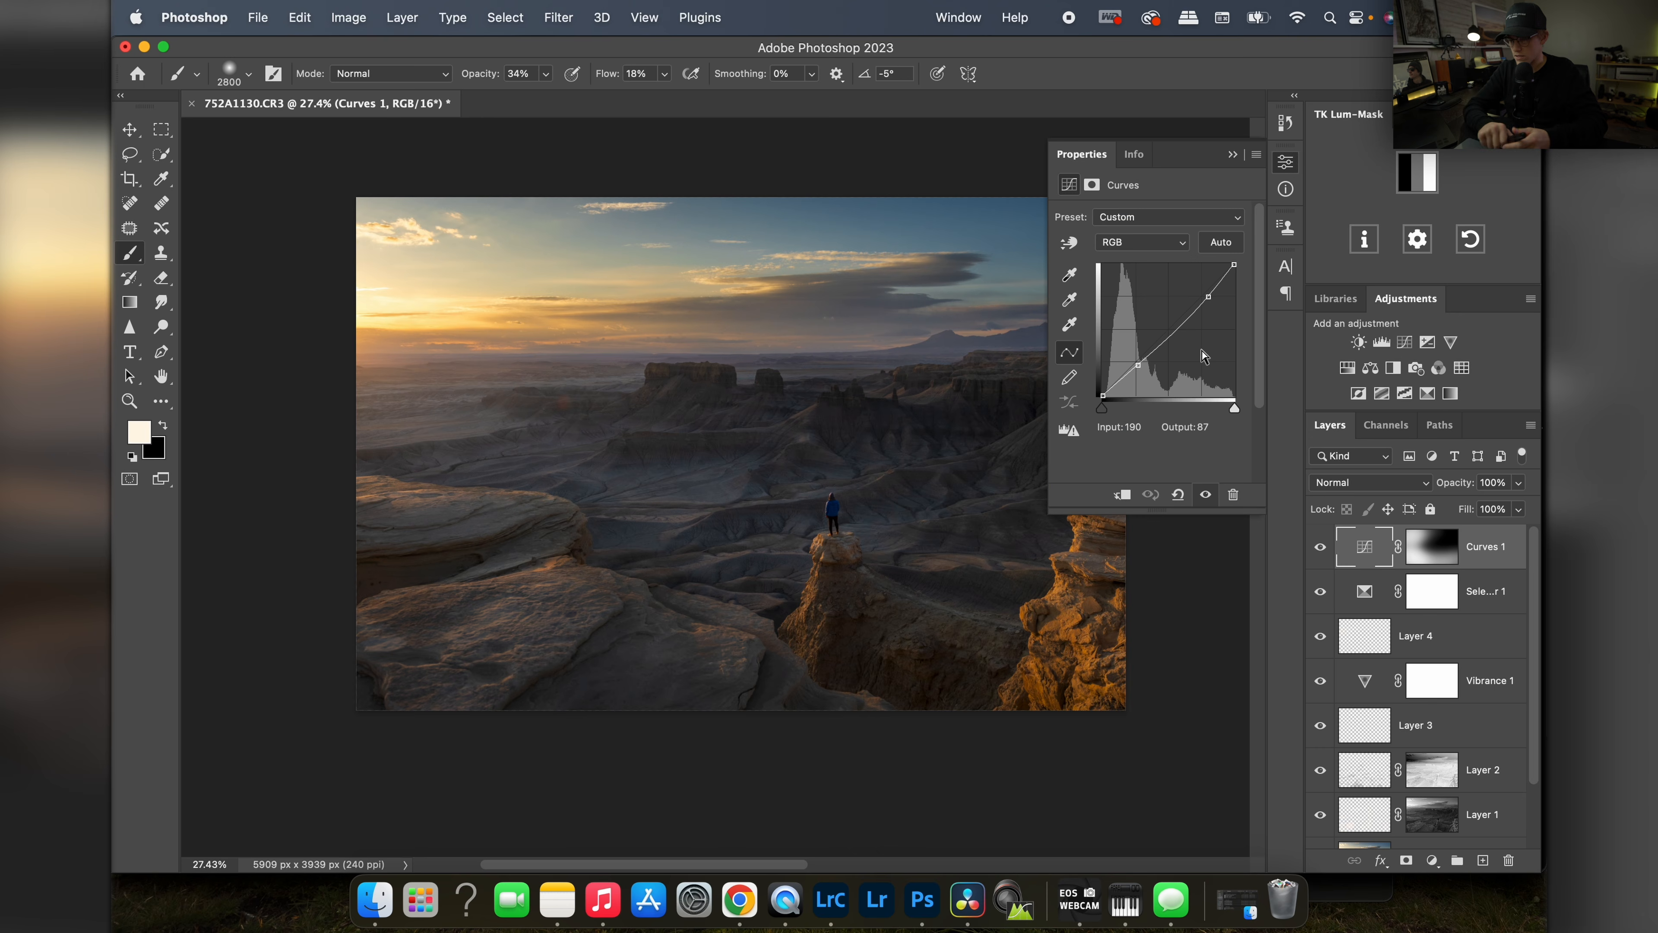
{"action": "left_click", "coordinate": [1186, 320]}
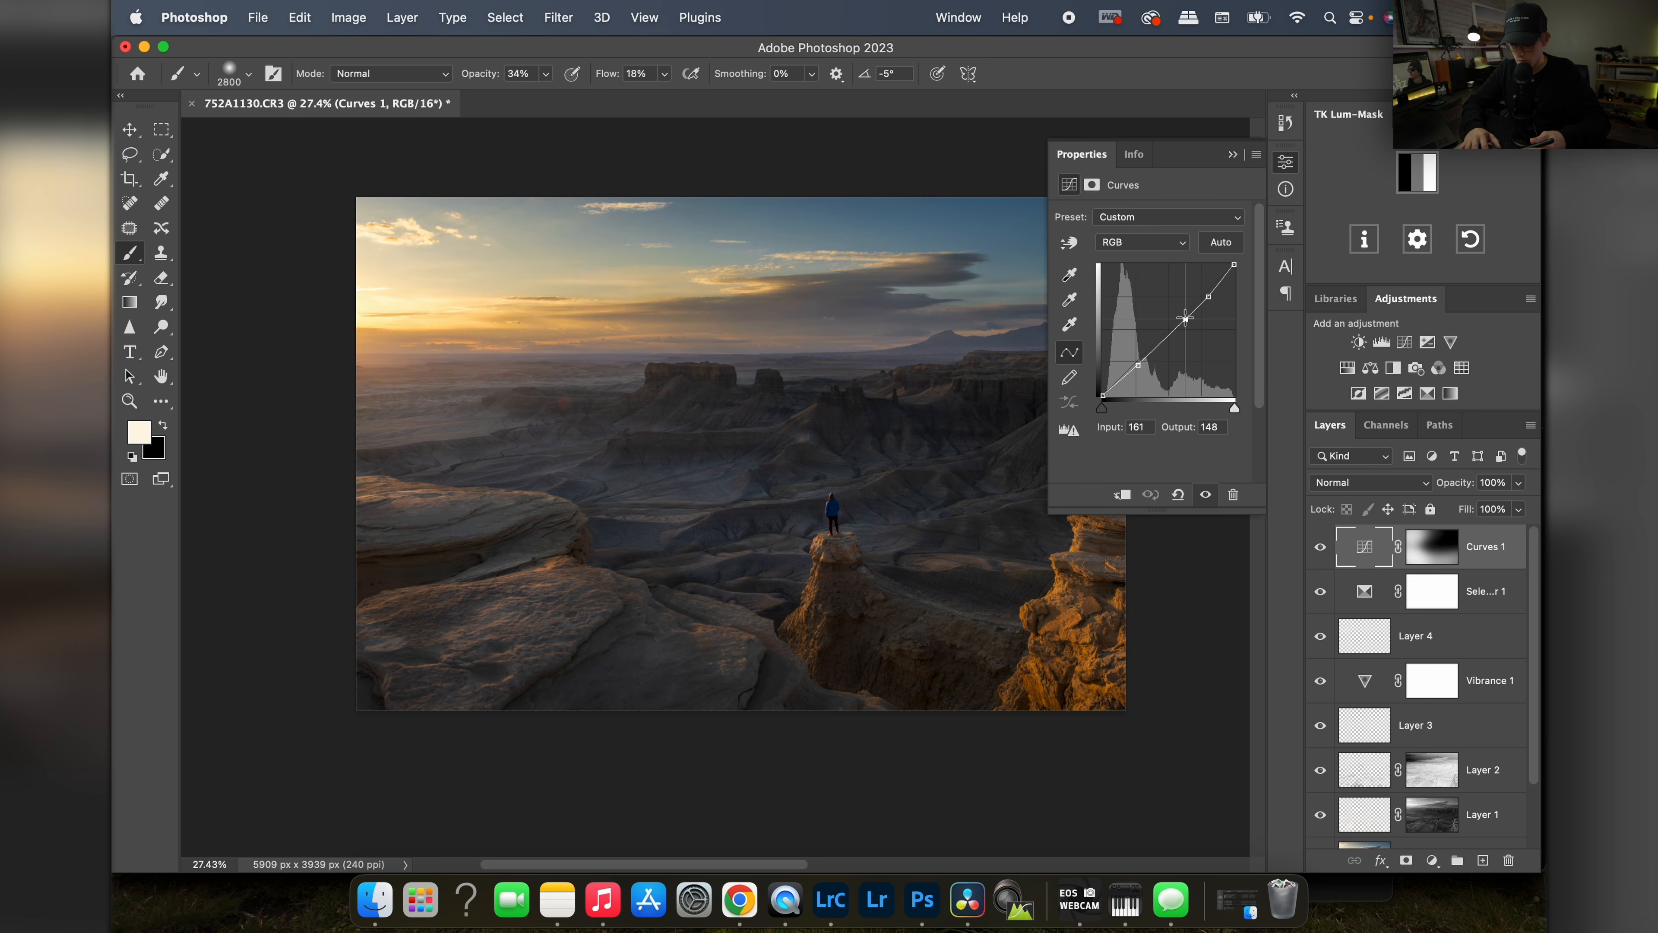
Step: Nudge the curve's upper-midtone and highlight points slightly downward and close the Curves settings
{"action": "left_click_drag", "start_coordinate": [1187, 319], "coordinate": [1184, 318]}
{"action": "left_click_drag", "start_coordinate": [1209, 300], "coordinate": [1209, 301]}
{"action": "left_click", "coordinate": [1276, 168]}
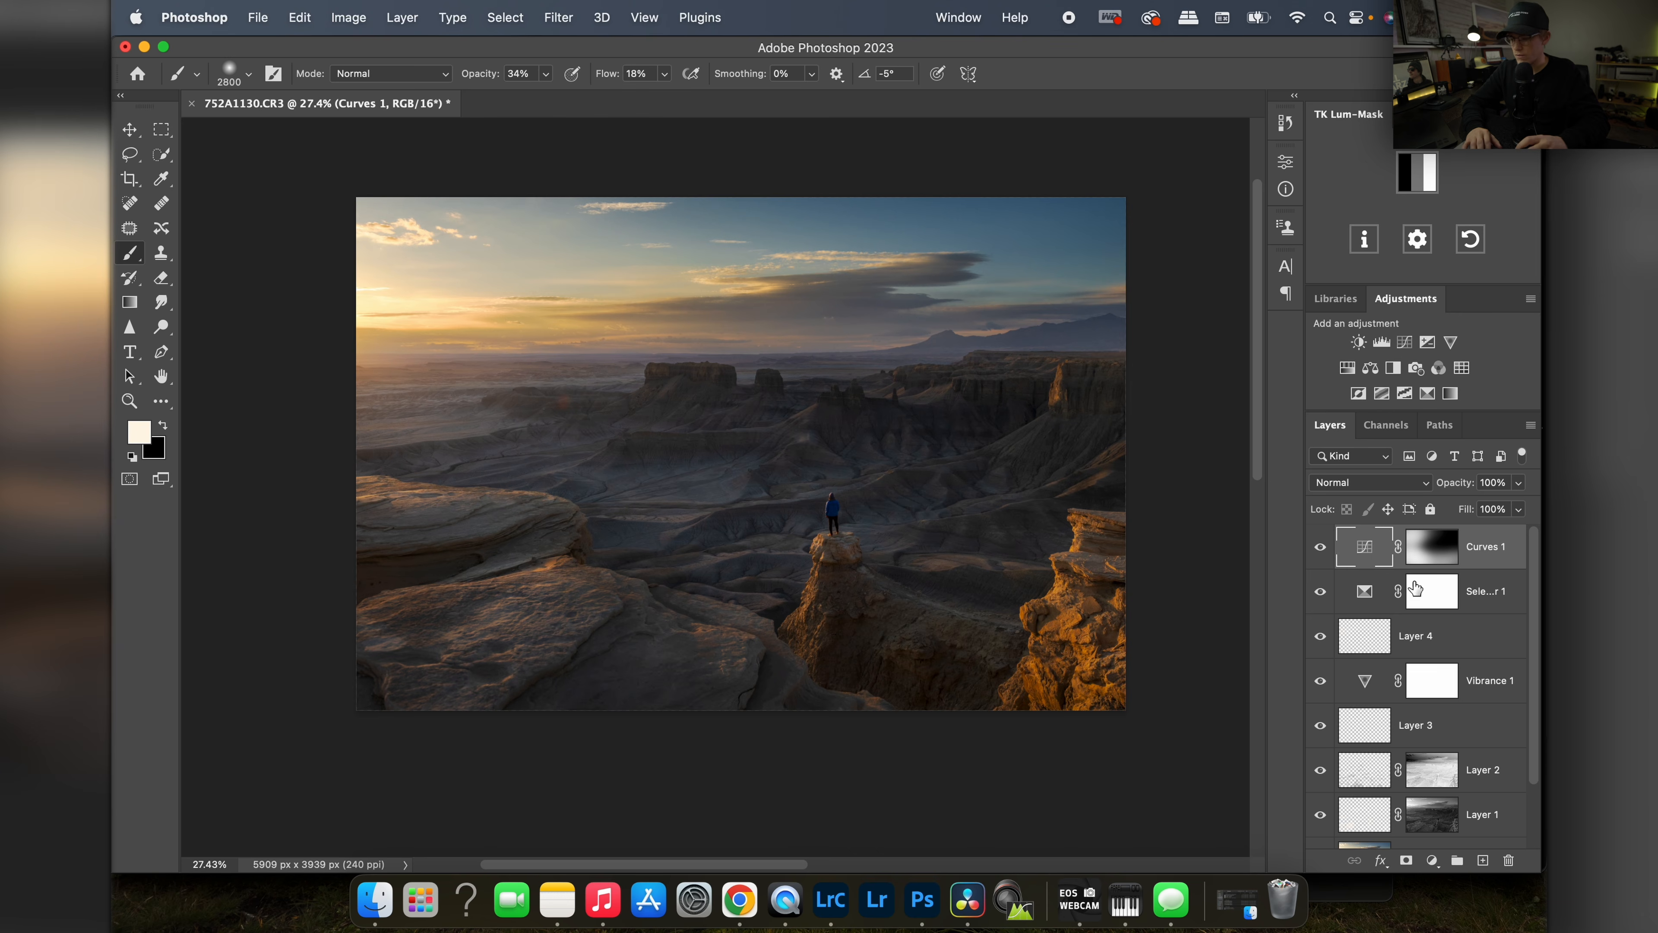
Step: Look through the layer stack and compare the image with the Curves adjustment layer hidden and shown
{"action": "scroll", "coordinate": [1520, 772], "scroll_direction": "down", "scroll_amount": 3}
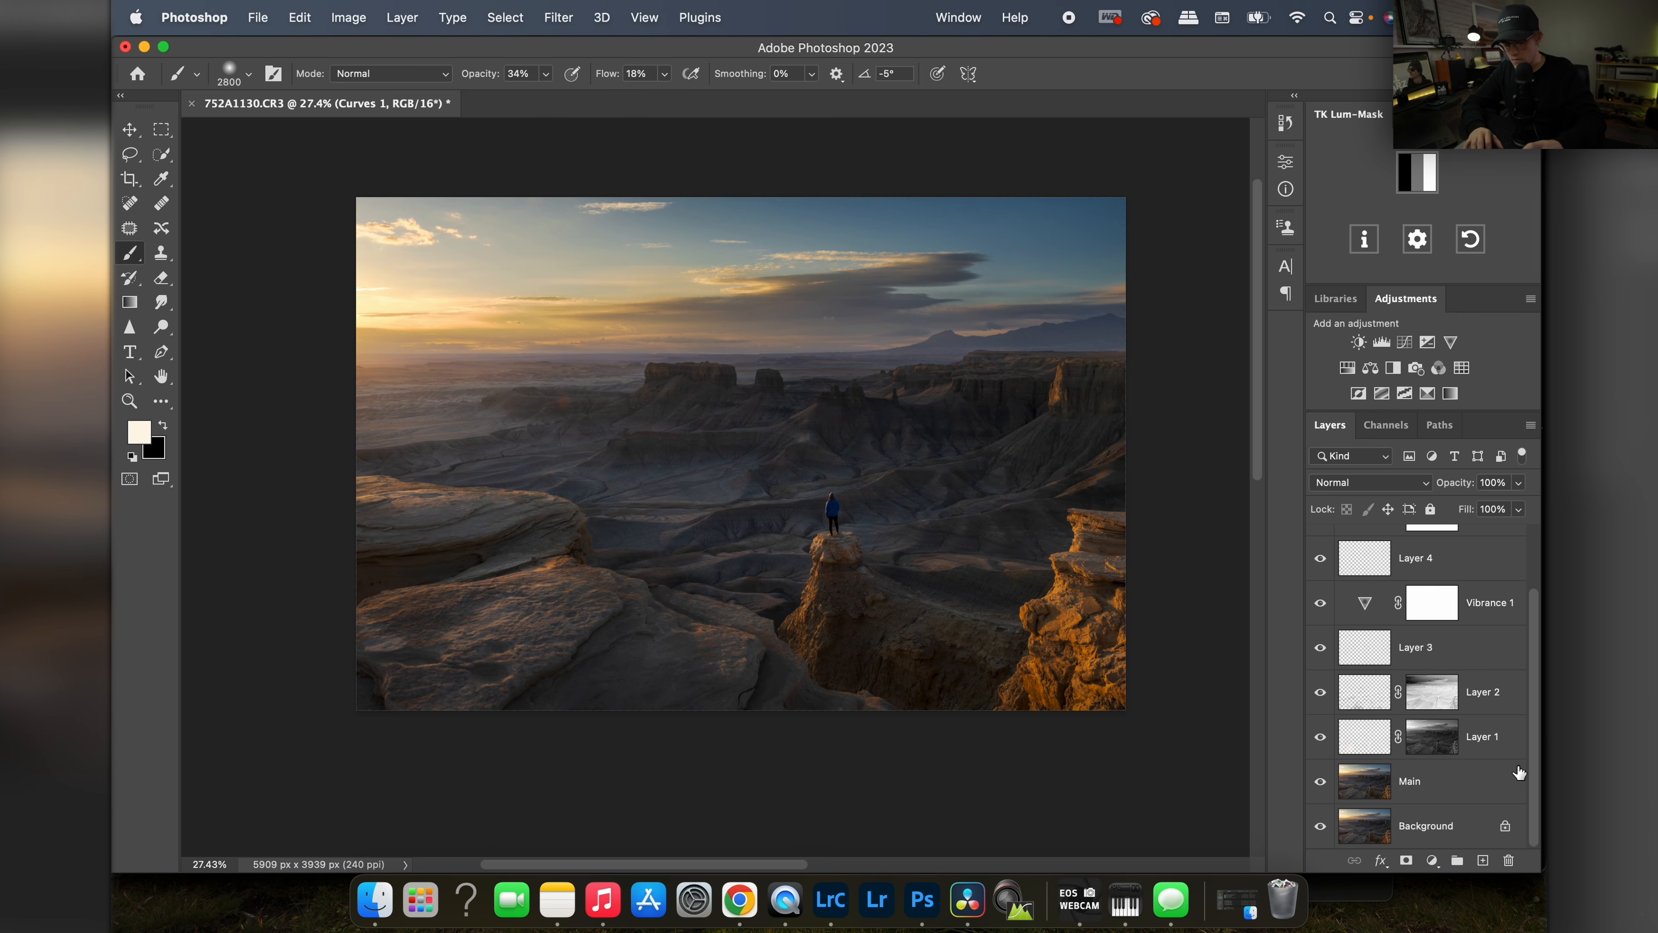
{"action": "left_click", "coordinate": [1456, 784]}
{"action": "scroll", "coordinate": [1470, 722], "scroll_direction": "up", "scroll_amount": 3}
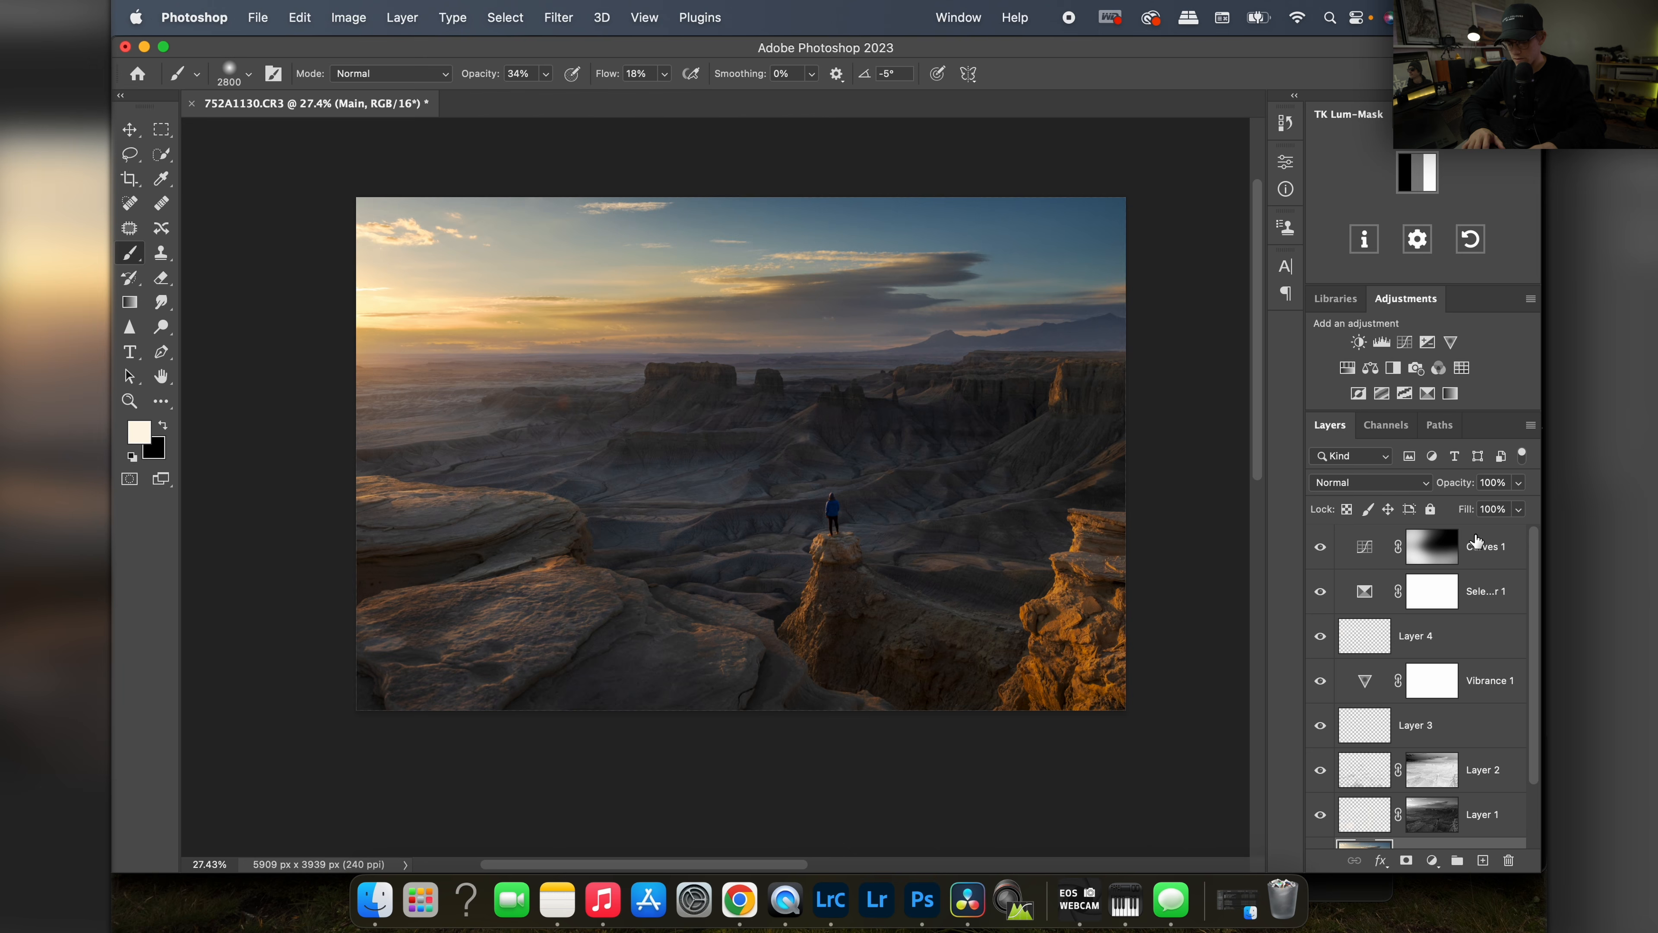
{"action": "left_click", "coordinate": [1322, 551]}
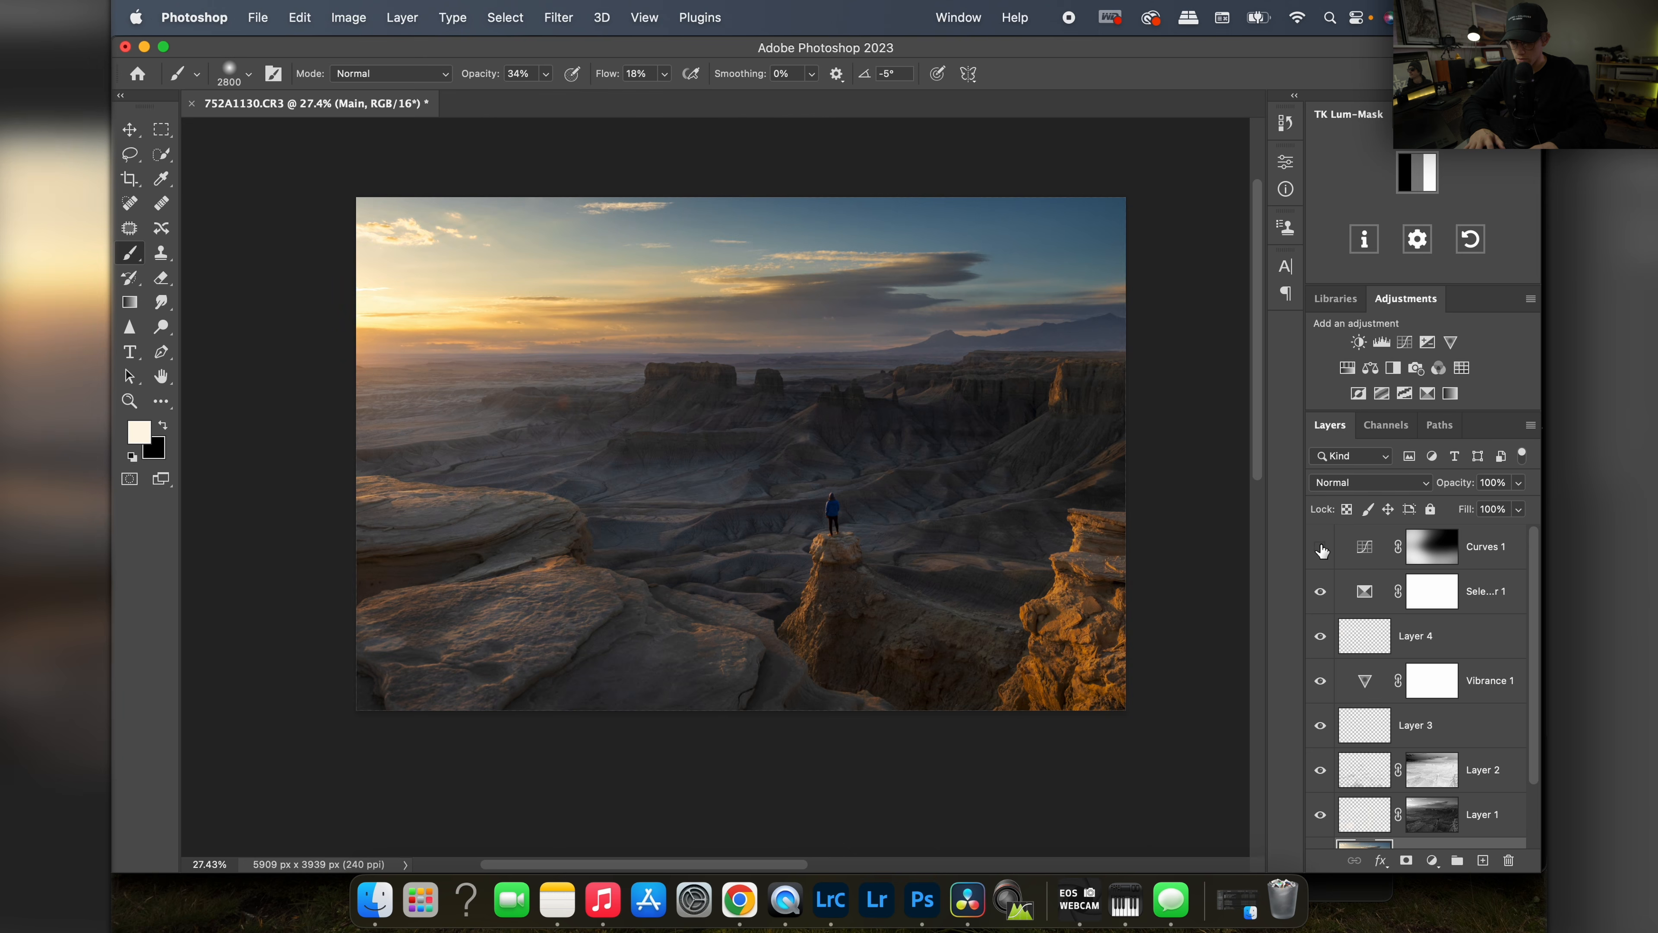
{"action": "left_click", "coordinate": [1322, 550]}
Step: Paint black on the Curves mask over the rock pillar and foreground rocks with an 800 px brush at 64% opacity and 60% flow
{"action": "left_click", "coordinate": [1439, 549]}
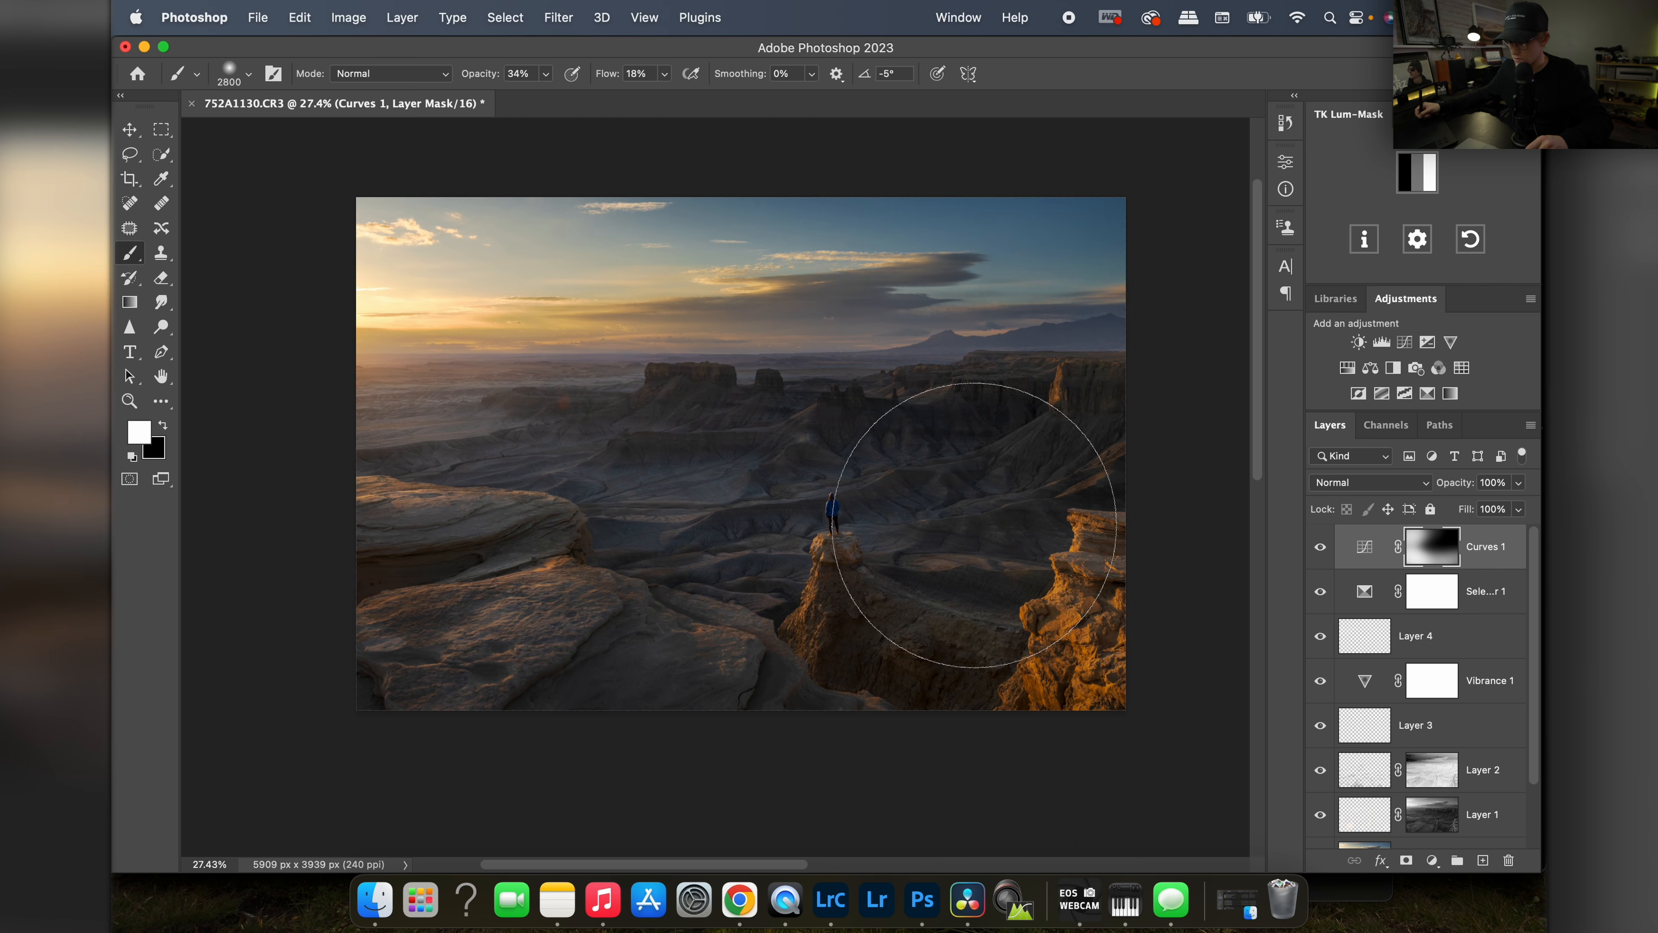
{"action": "left_click", "coordinate": [1321, 551]}
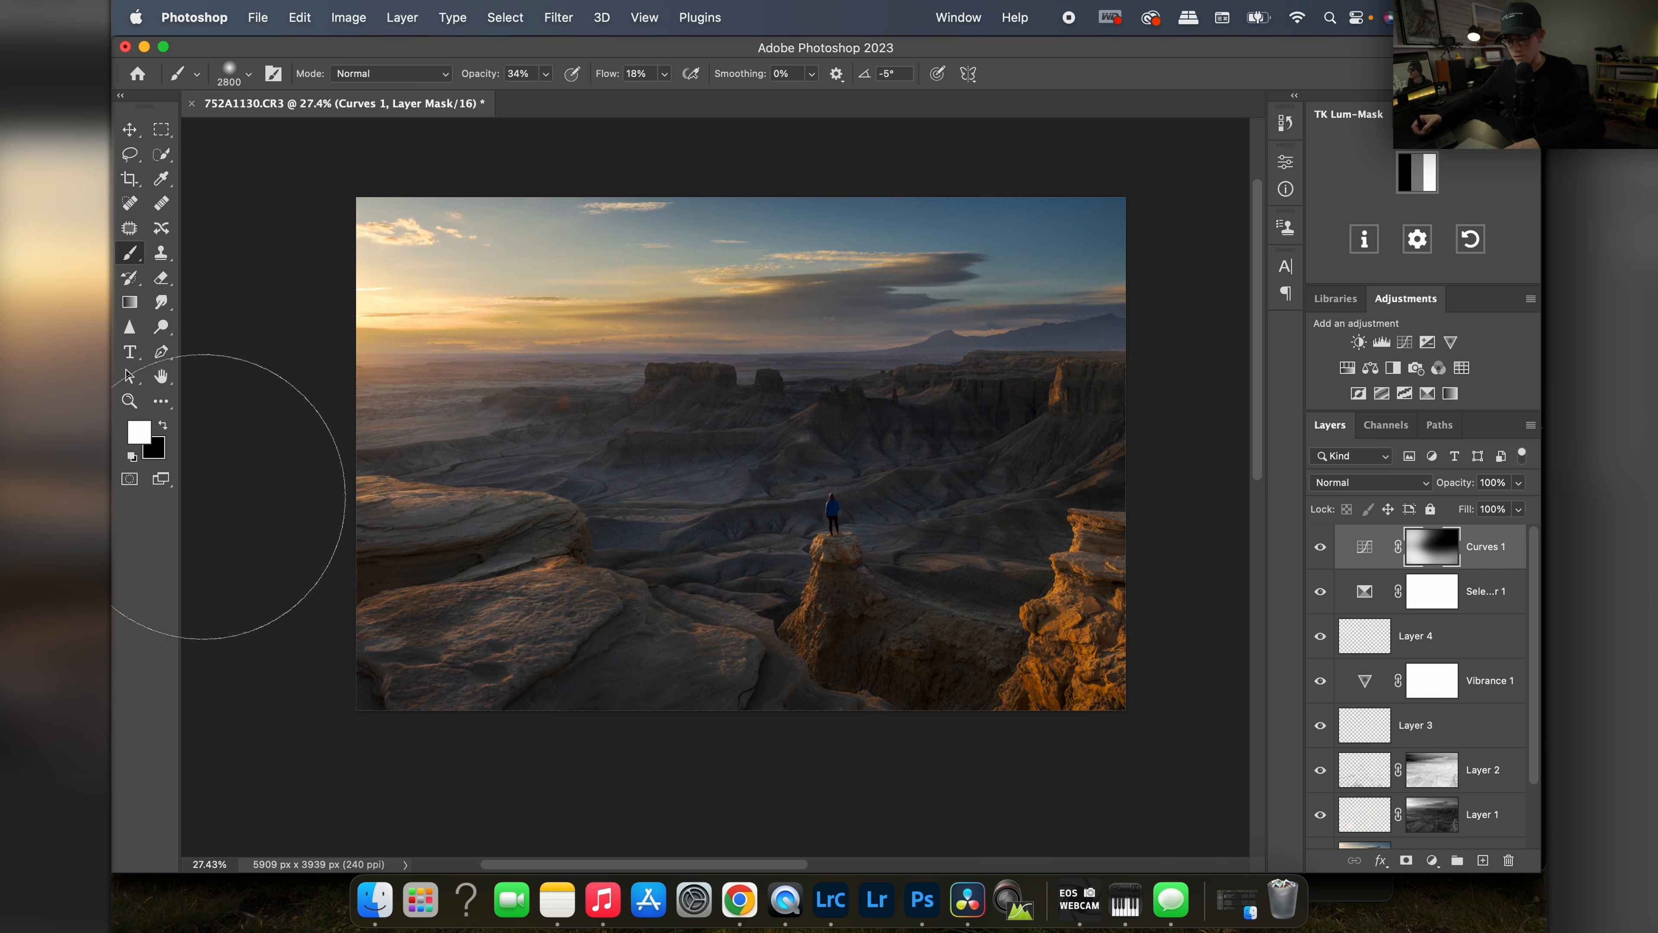
{"action": "key", "text": "x"}
{"action": "key", "text": "bracketleft"}
{"action": "key", "text": "bracketleft"}
{"action": "key", "text": "bracketleft"}
{"action": "key", "text": "bracketleft"}
{"action": "key", "text": "bracketleft"}
{"action": "key", "text": "bracketleft"}
{"action": "key", "text": "bracketleft"}
{"action": "key", "text": "bracketleft"}
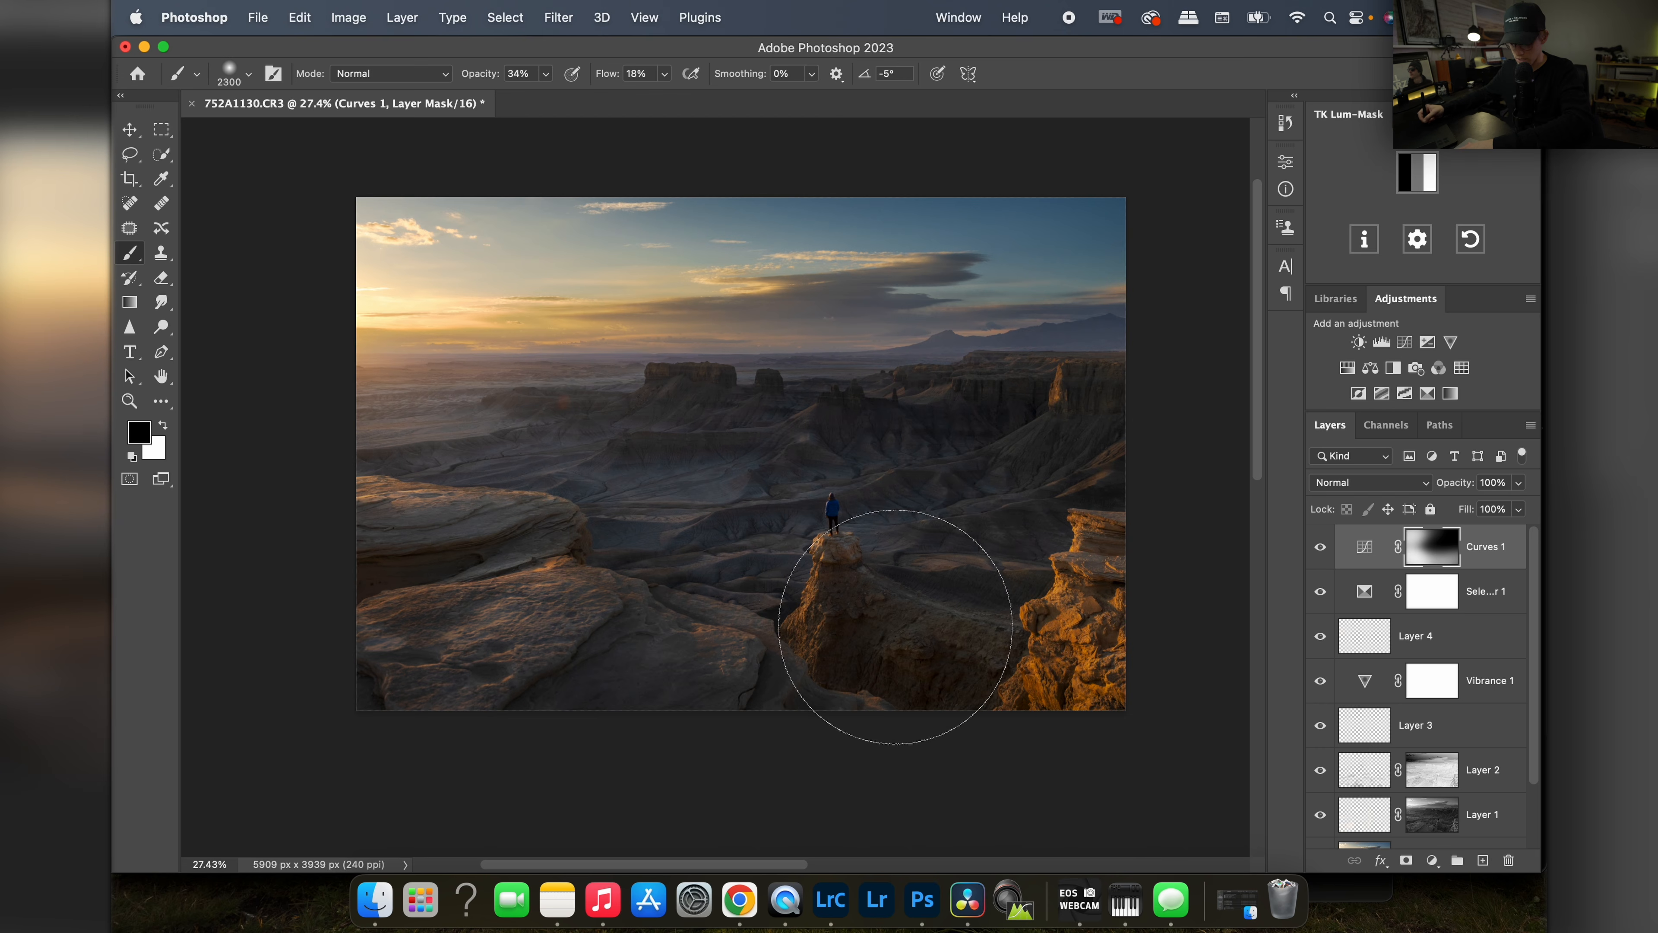
{"action": "key", "text": "bracketleft"}
{"action": "key", "text": "bracketleft"}
{"action": "key", "text": "bracketleft"}
{"action": "key", "text": "bracketleft"}
{"action": "key", "text": "bracketleft"}
{"action": "key", "text": "bracketleft"}
{"action": "key", "text": "bracketleft"}
{"action": "key", "text": "bracketleft"}
{"action": "key", "text": "bracketleft"}
{"action": "key", "text": "bracketleft"}
{"action": "key", "text": "bracketleft"}
{"action": "key", "text": "bracketleft"}
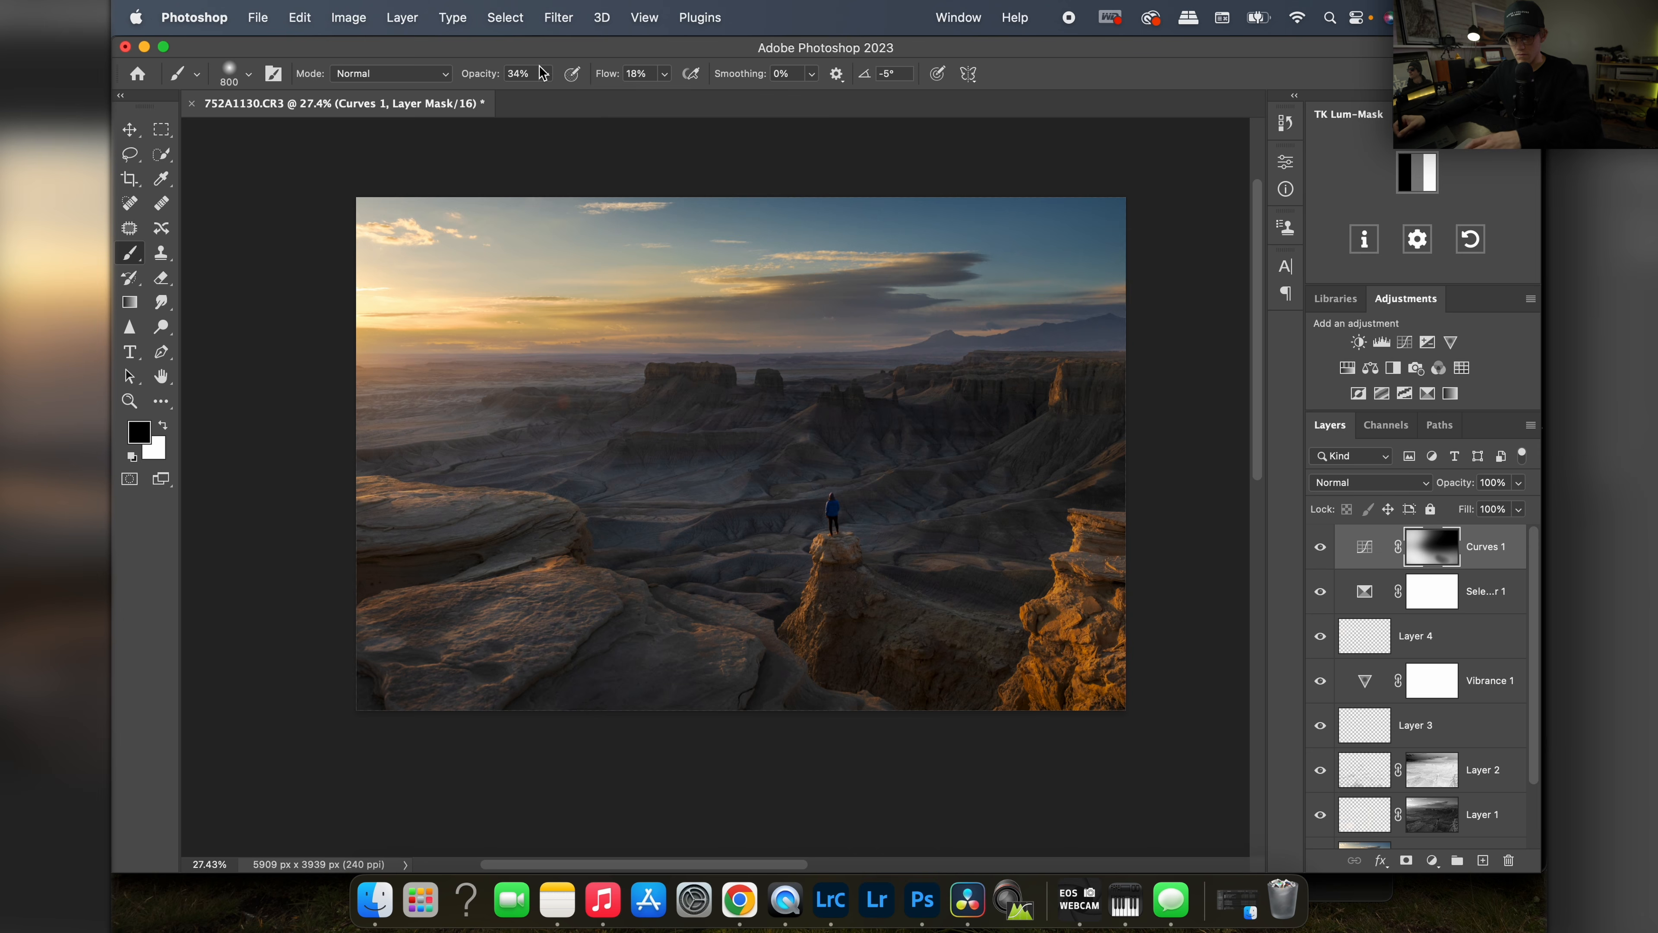
{"action": "left_click", "coordinate": [549, 74]}
{"action": "left_click_drag", "start_coordinate": [546, 96], "coordinate": [704, 103]}
{"action": "left_click", "coordinate": [664, 74]}
{"action": "mouse_move", "coordinate": [885, 655]}
{"action": "left_mouse_down"}
{"action": "mouse_move", "coordinate": [955, 674]}
{"action": "mouse_move", "coordinate": [907, 630]}
{"action": "left_mouse_up"}
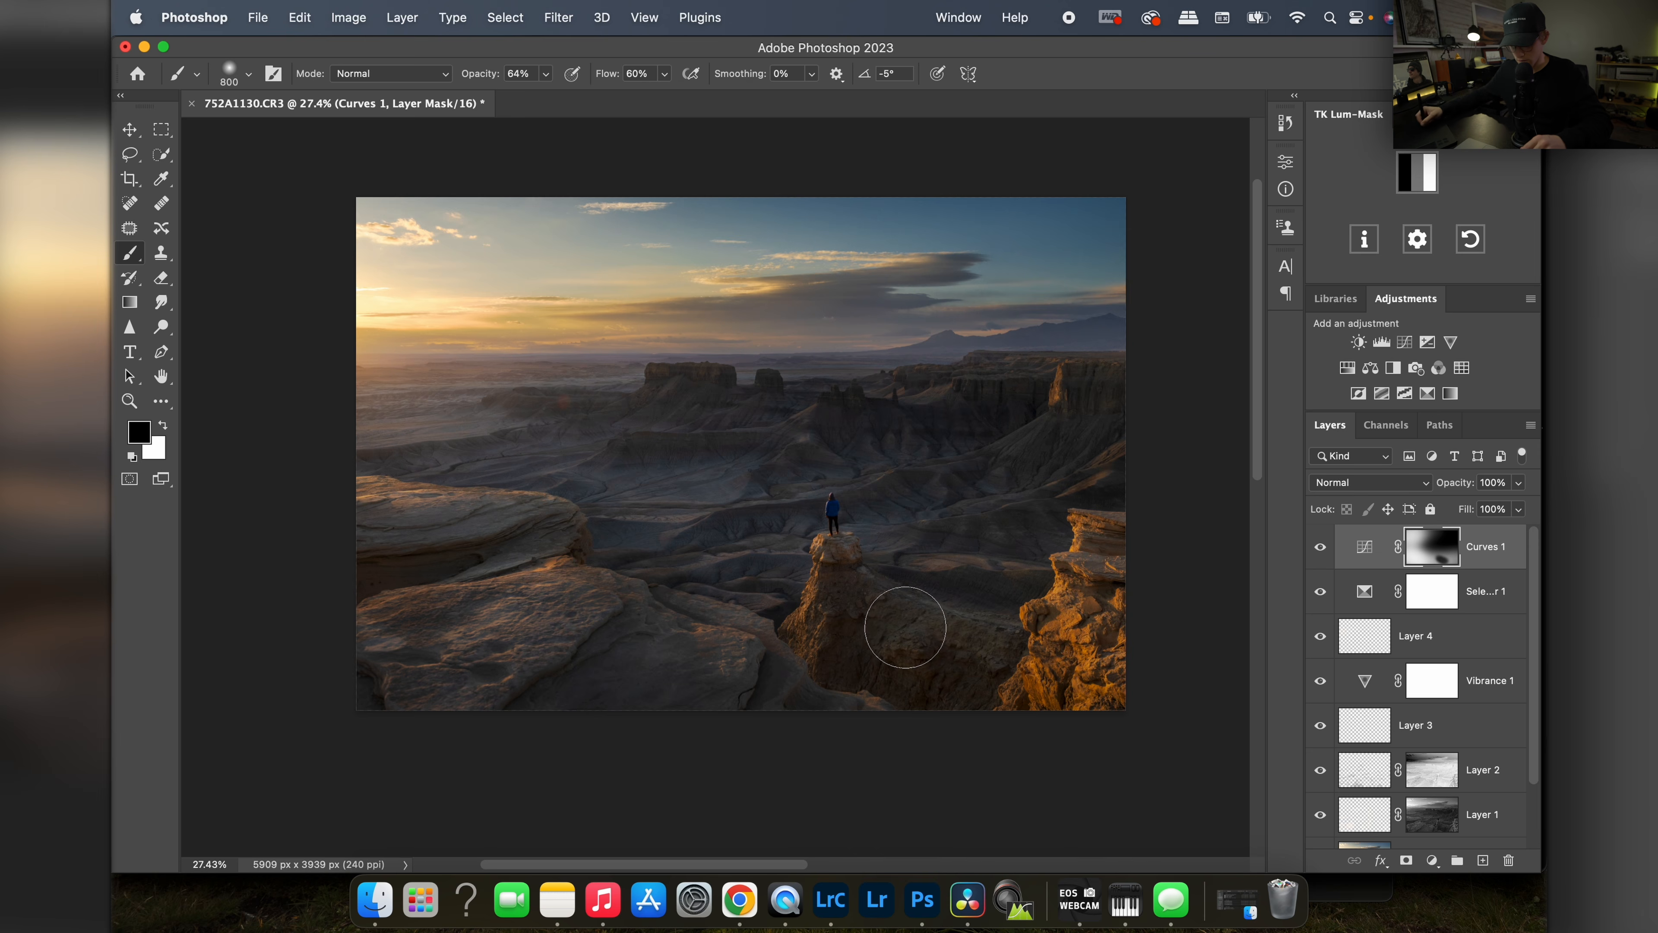
{"action": "mouse_move", "coordinate": [739, 566]}
{"action": "left_mouse_down"}
{"action": "mouse_move", "coordinate": [624, 529]}
{"action": "mouse_move", "coordinate": [562, 472]}
{"action": "mouse_move", "coordinate": [419, 438]}
{"action": "mouse_move", "coordinate": [554, 458]}
{"action": "left_mouse_up"}
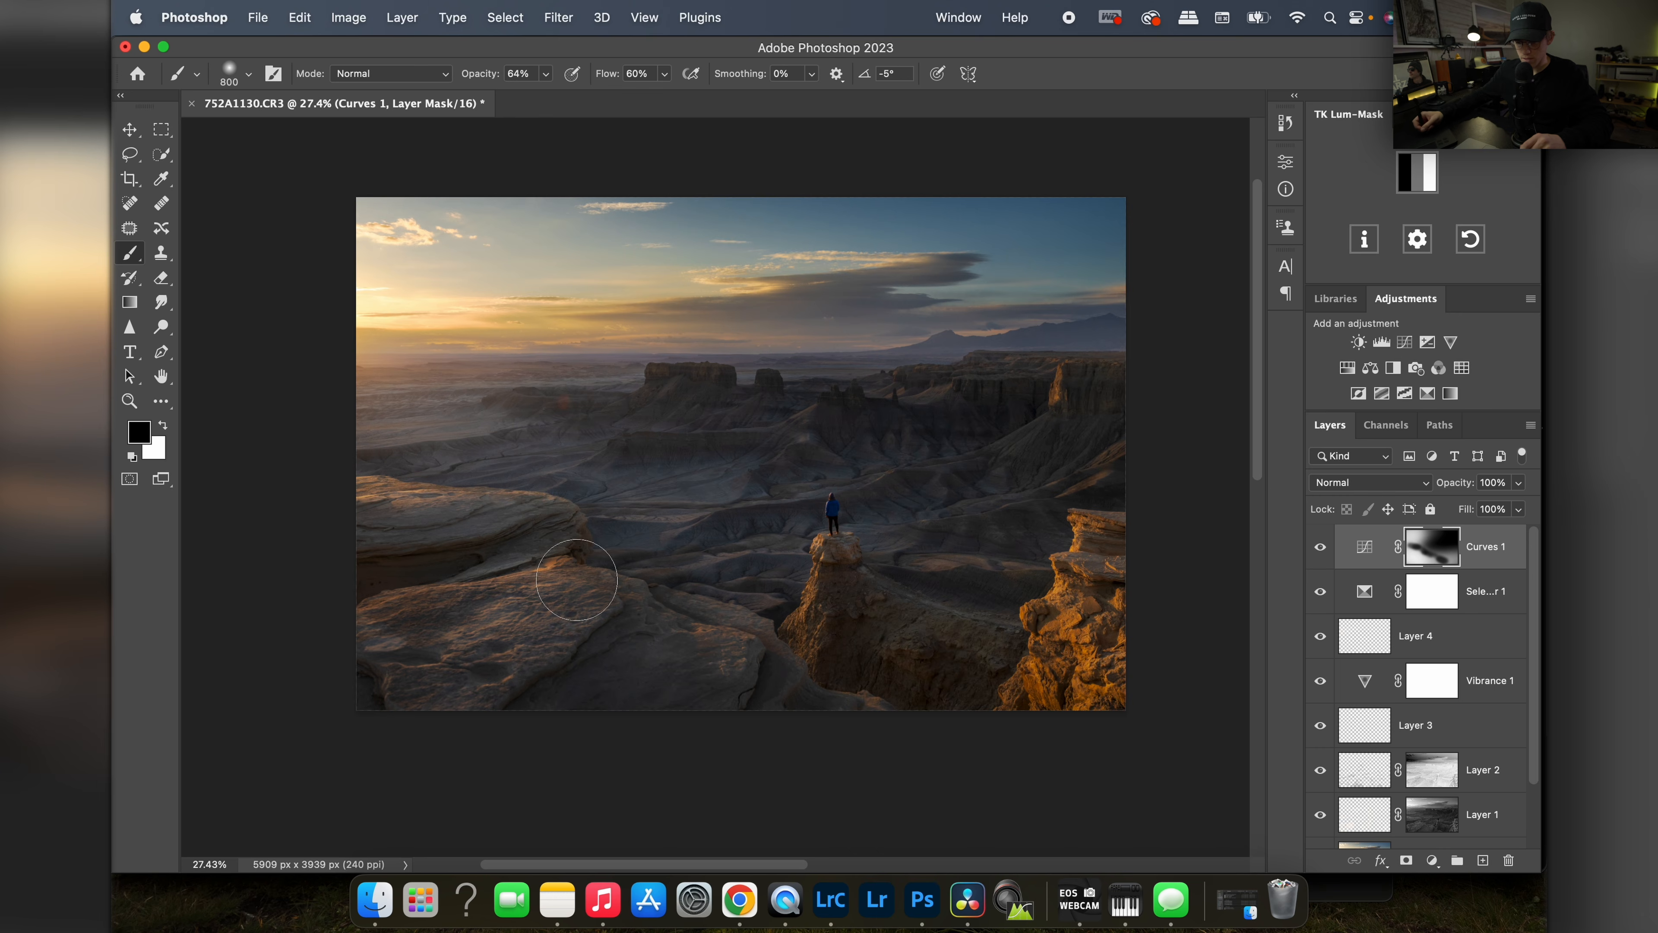
Step: Toggle the Curves adjustment layer's visibility to check the repainted mask against the unadjusted image
{"action": "left_click", "coordinate": [1323, 552]}
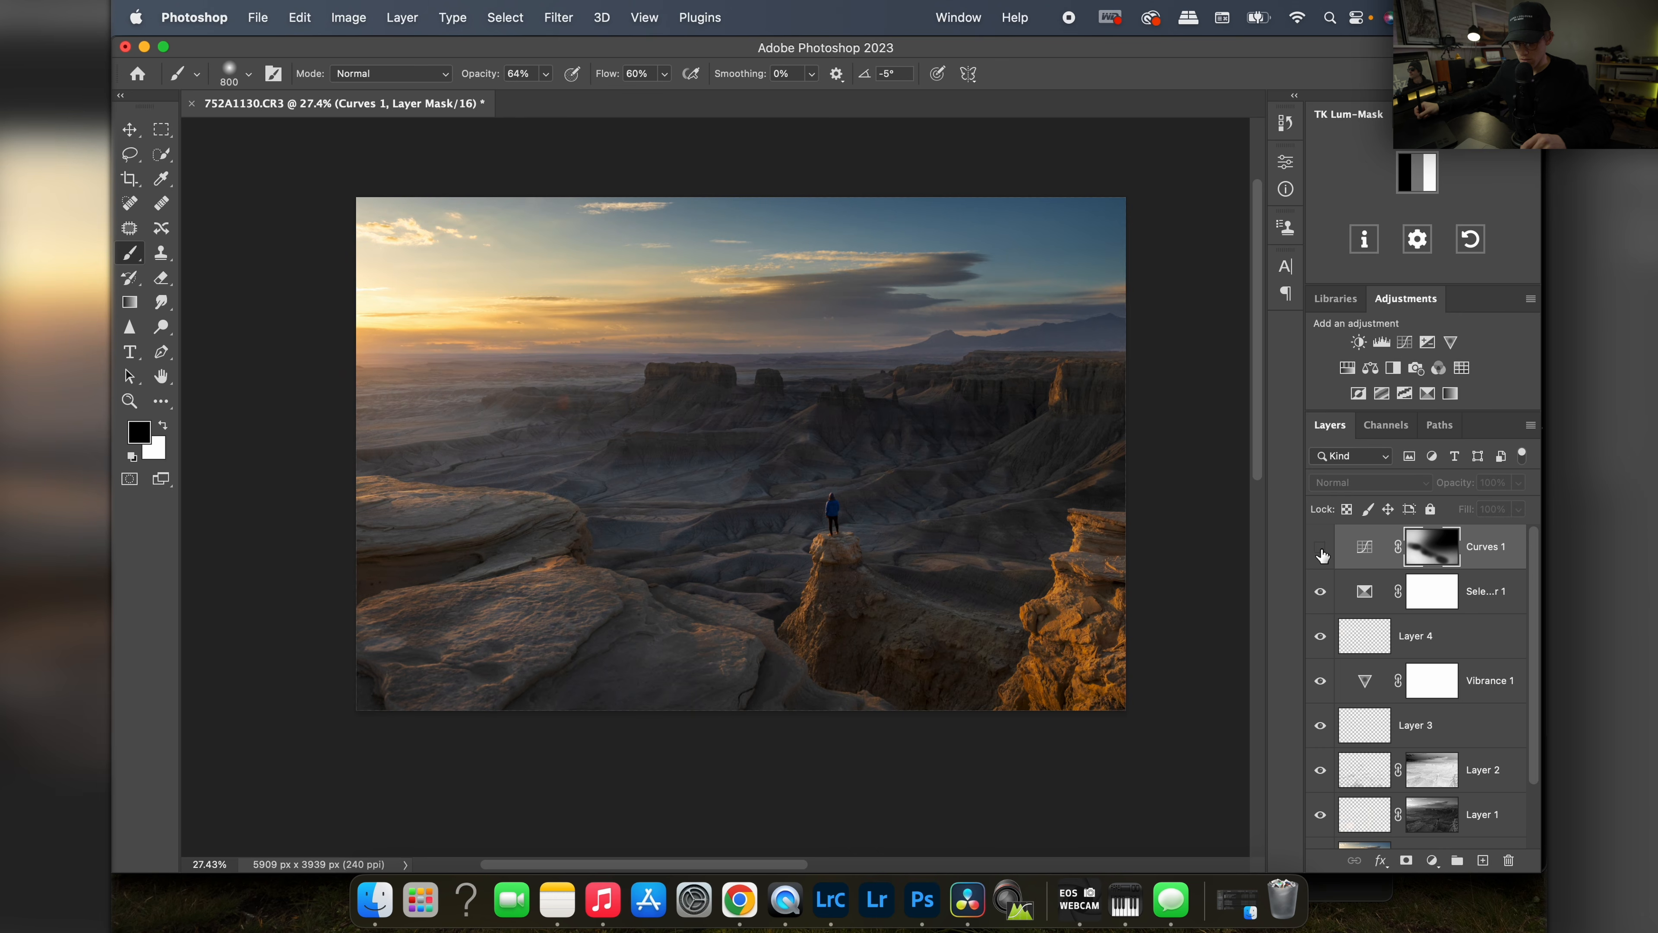
{"action": "left_click", "coordinate": [1324, 554]}
{"action": "left_click", "coordinate": [1323, 553]}
{"action": "left_click", "coordinate": [1326, 556]}
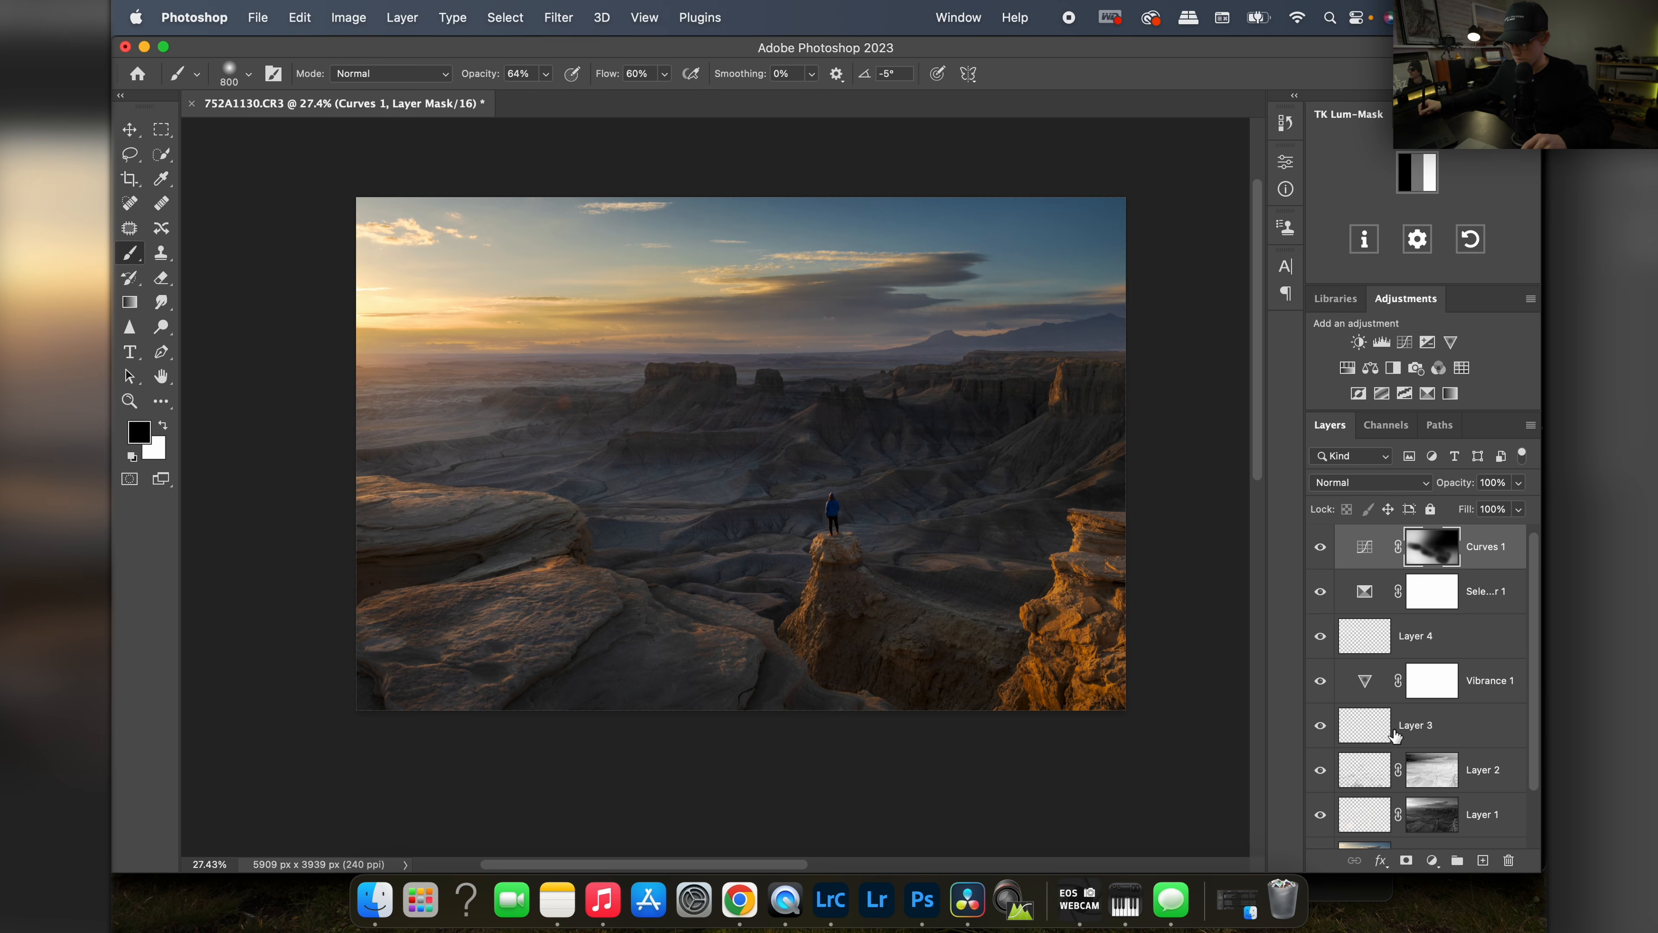
Step: Stamp the layers from Main through Curves 1 into a new merged top layer and open it in the Camera Raw filter
{"action": "scroll", "coordinate": [1523, 719], "scroll_direction": "down", "scroll_amount": 3}
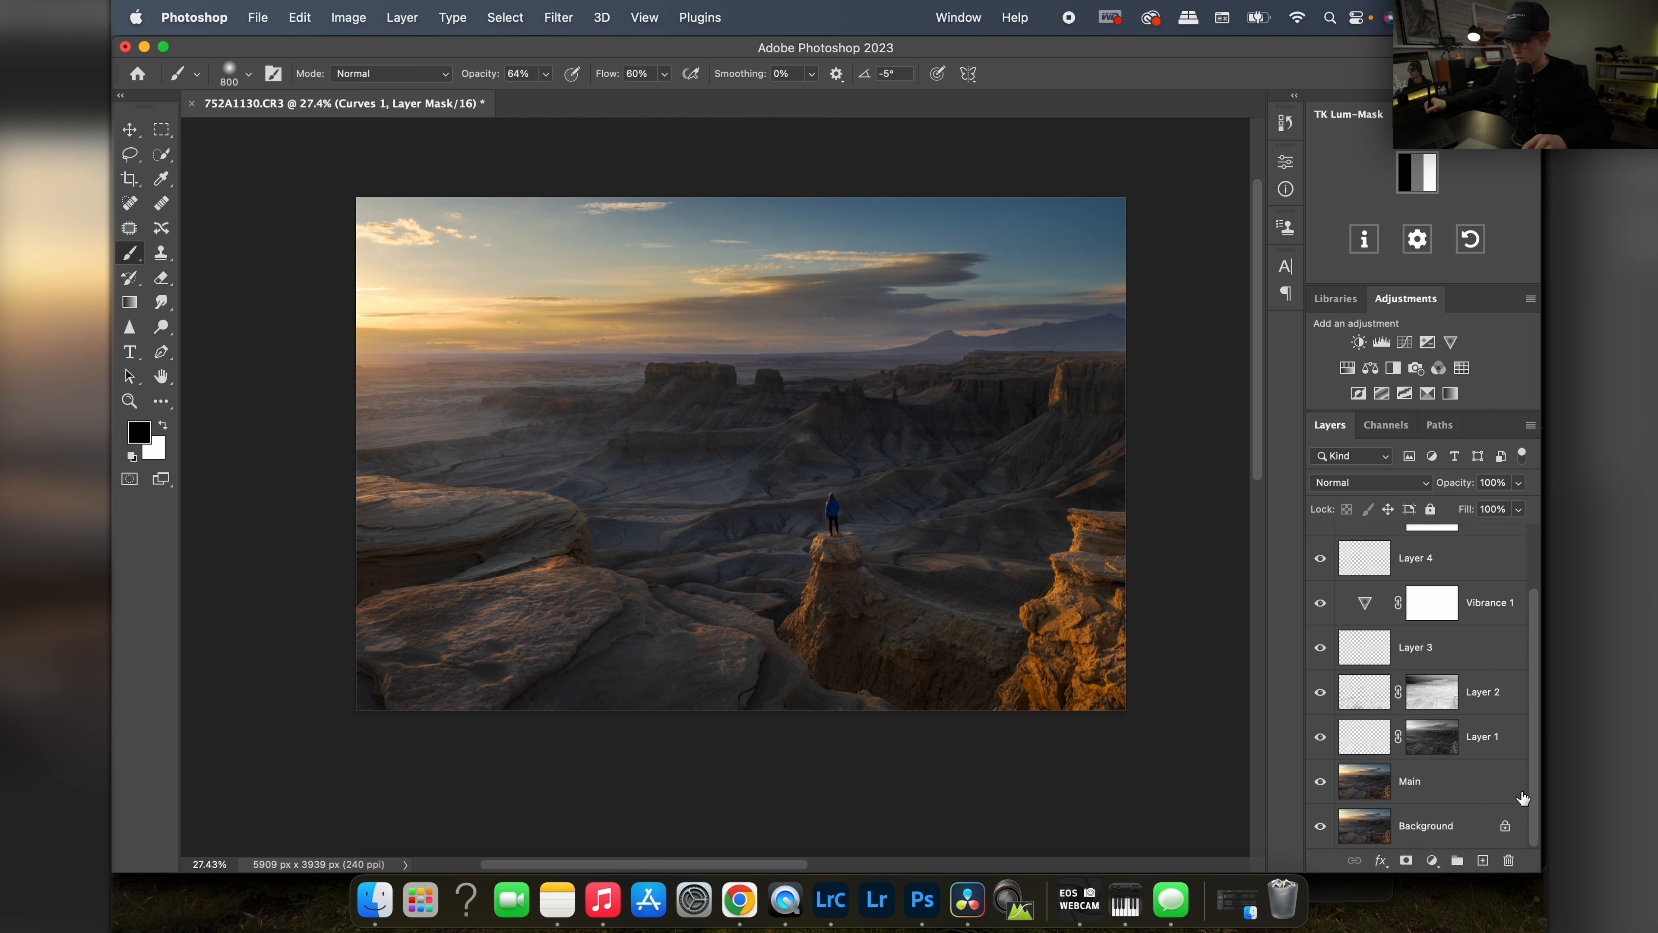
{"action": "left_click", "coordinate": [1474, 790]}
{"action": "scroll", "coordinate": [1535, 751], "scroll_direction": "up", "scroll_amount": 3}
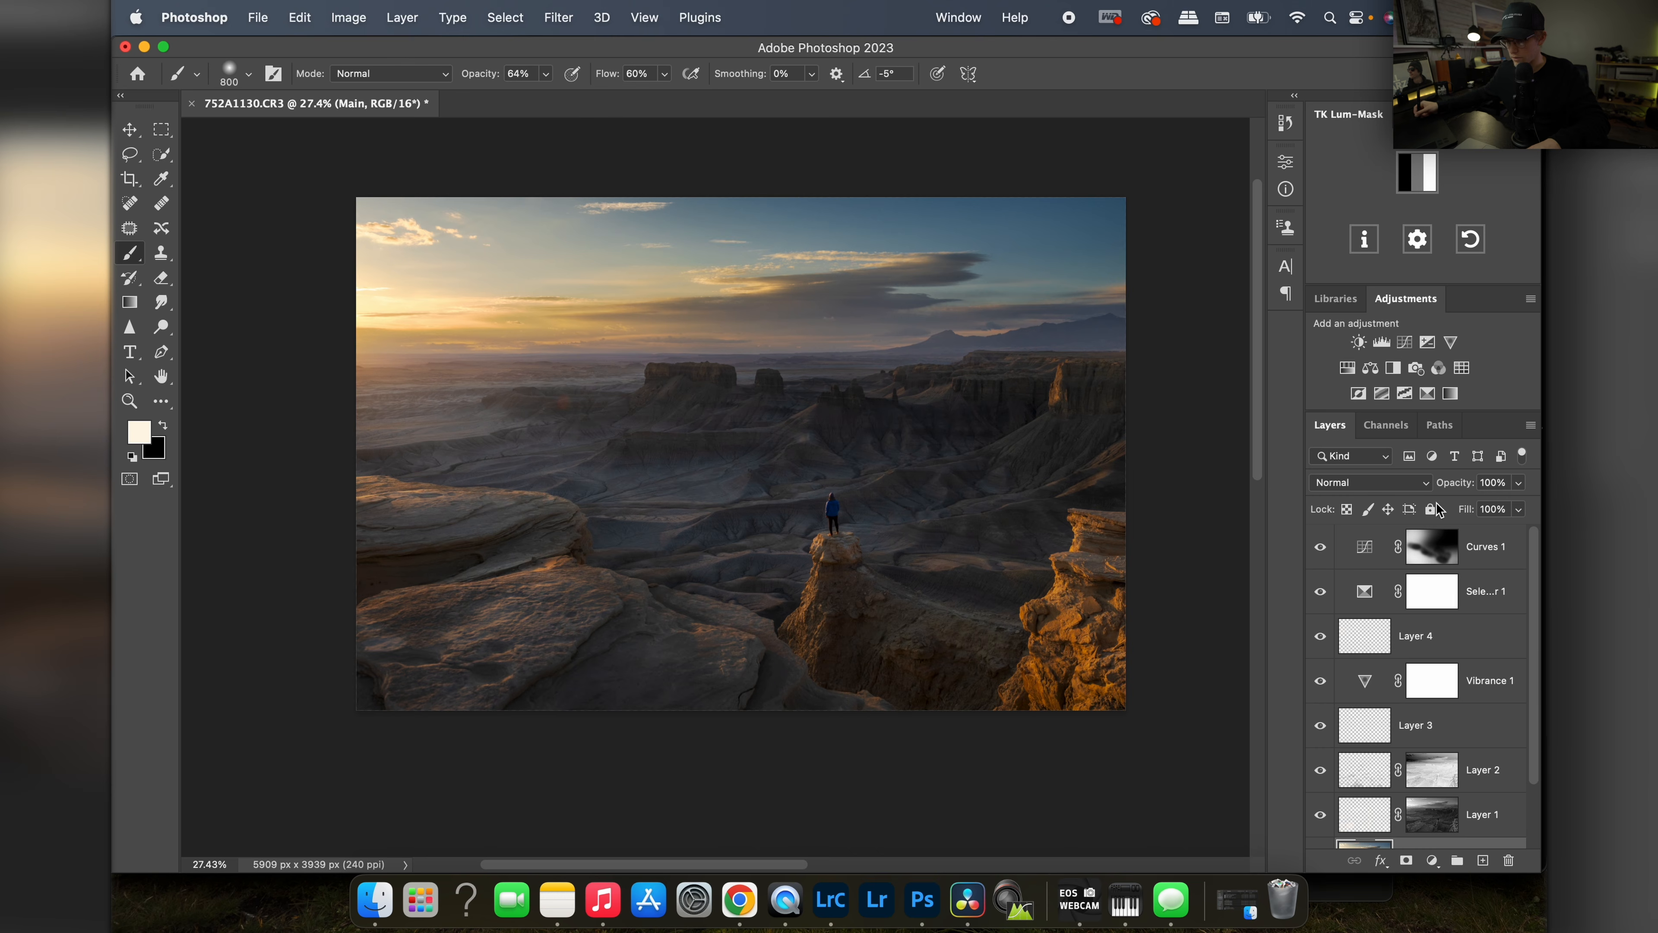
{"action": "left_click", "coordinate": [1500, 537], "text": "shift"}
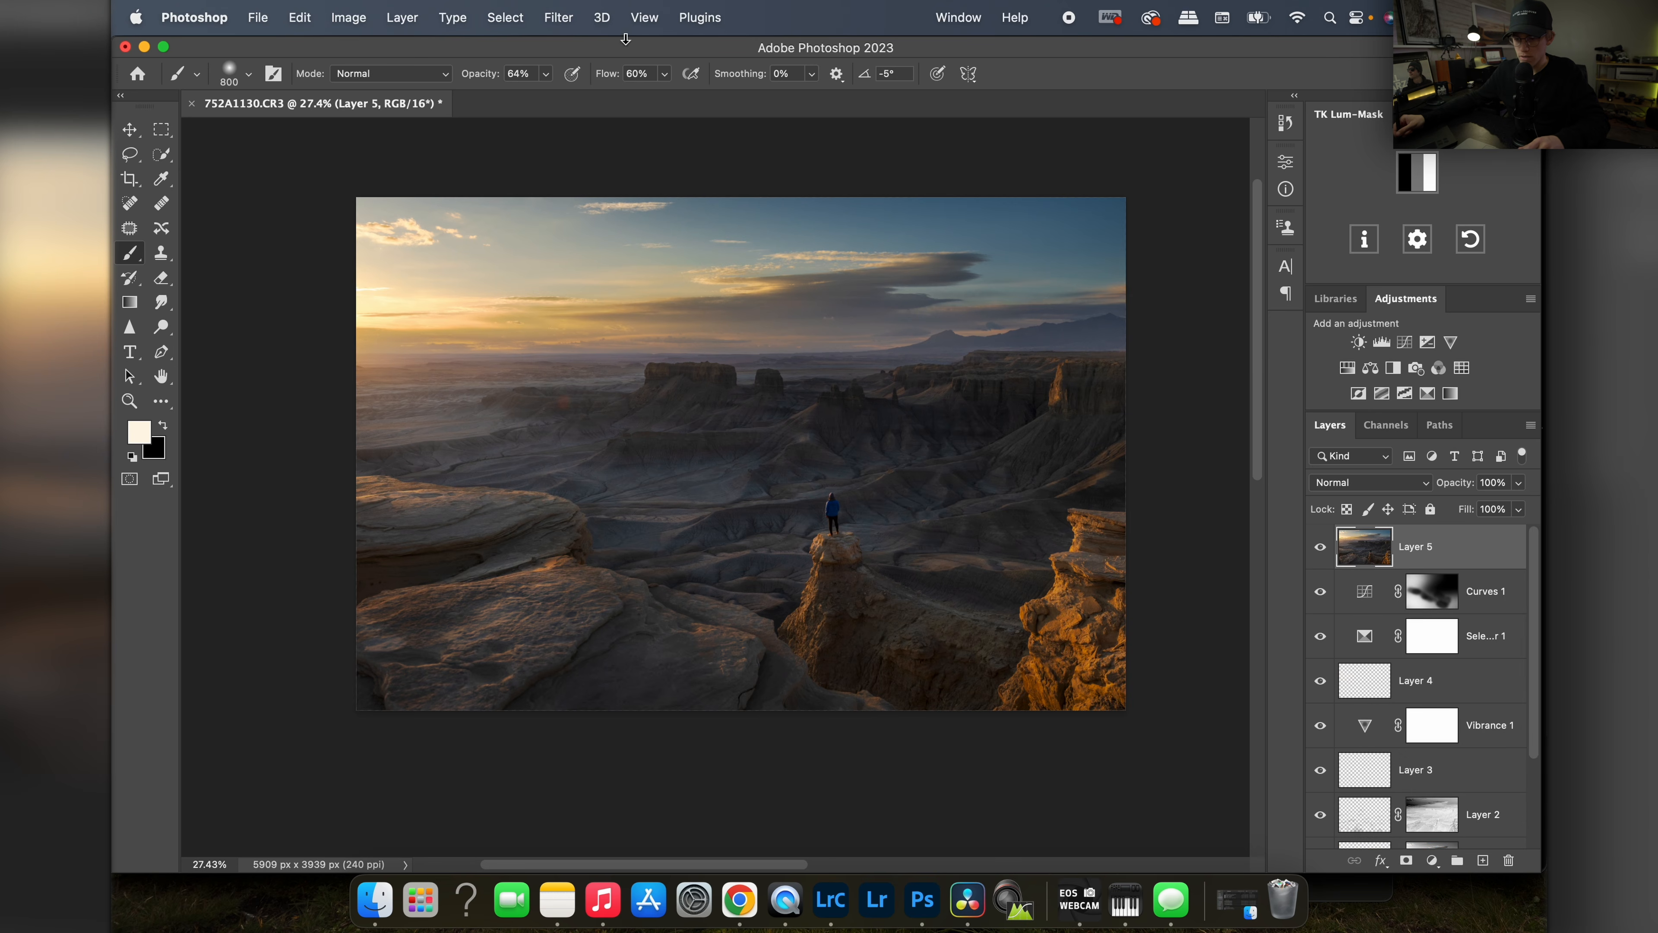
{"action": "left_click", "coordinate": [567, 18]}
{"action": "left_click", "coordinate": [630, 164]}
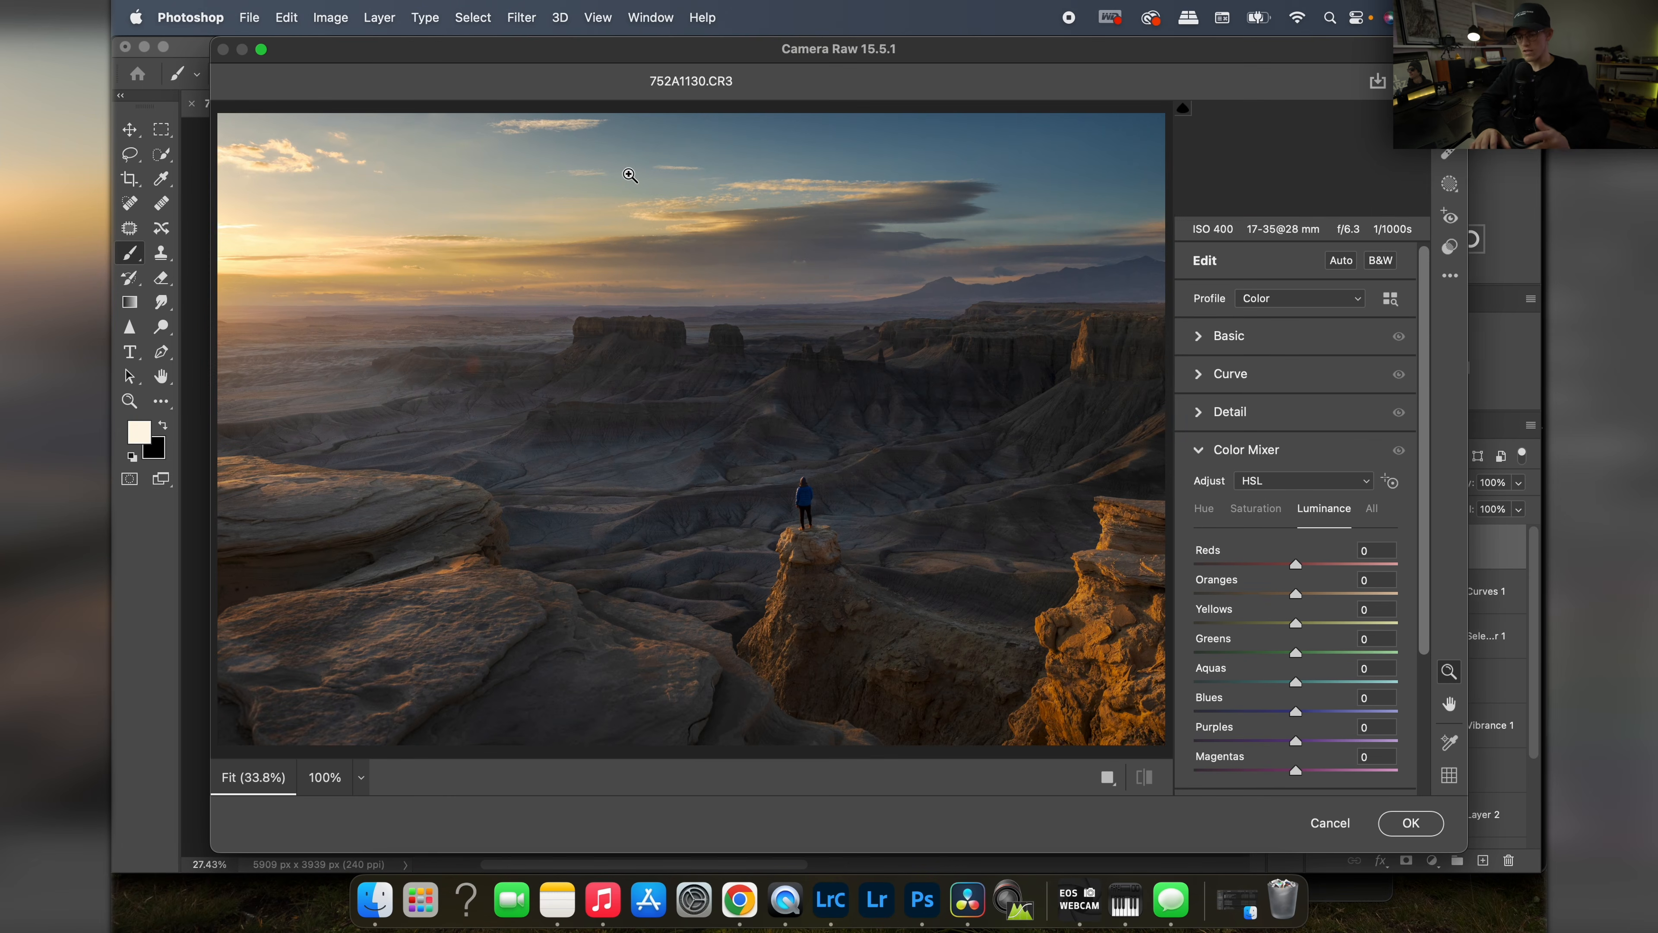
Step: Calibrate Red Primary to hue -6 and saturation +9, Green Primary to hue -5 and saturation +6, and Blue Primary saturation to -13
{"action": "scroll", "coordinate": [682, 428], "scroll_direction": "down", "scroll_amount": 3}
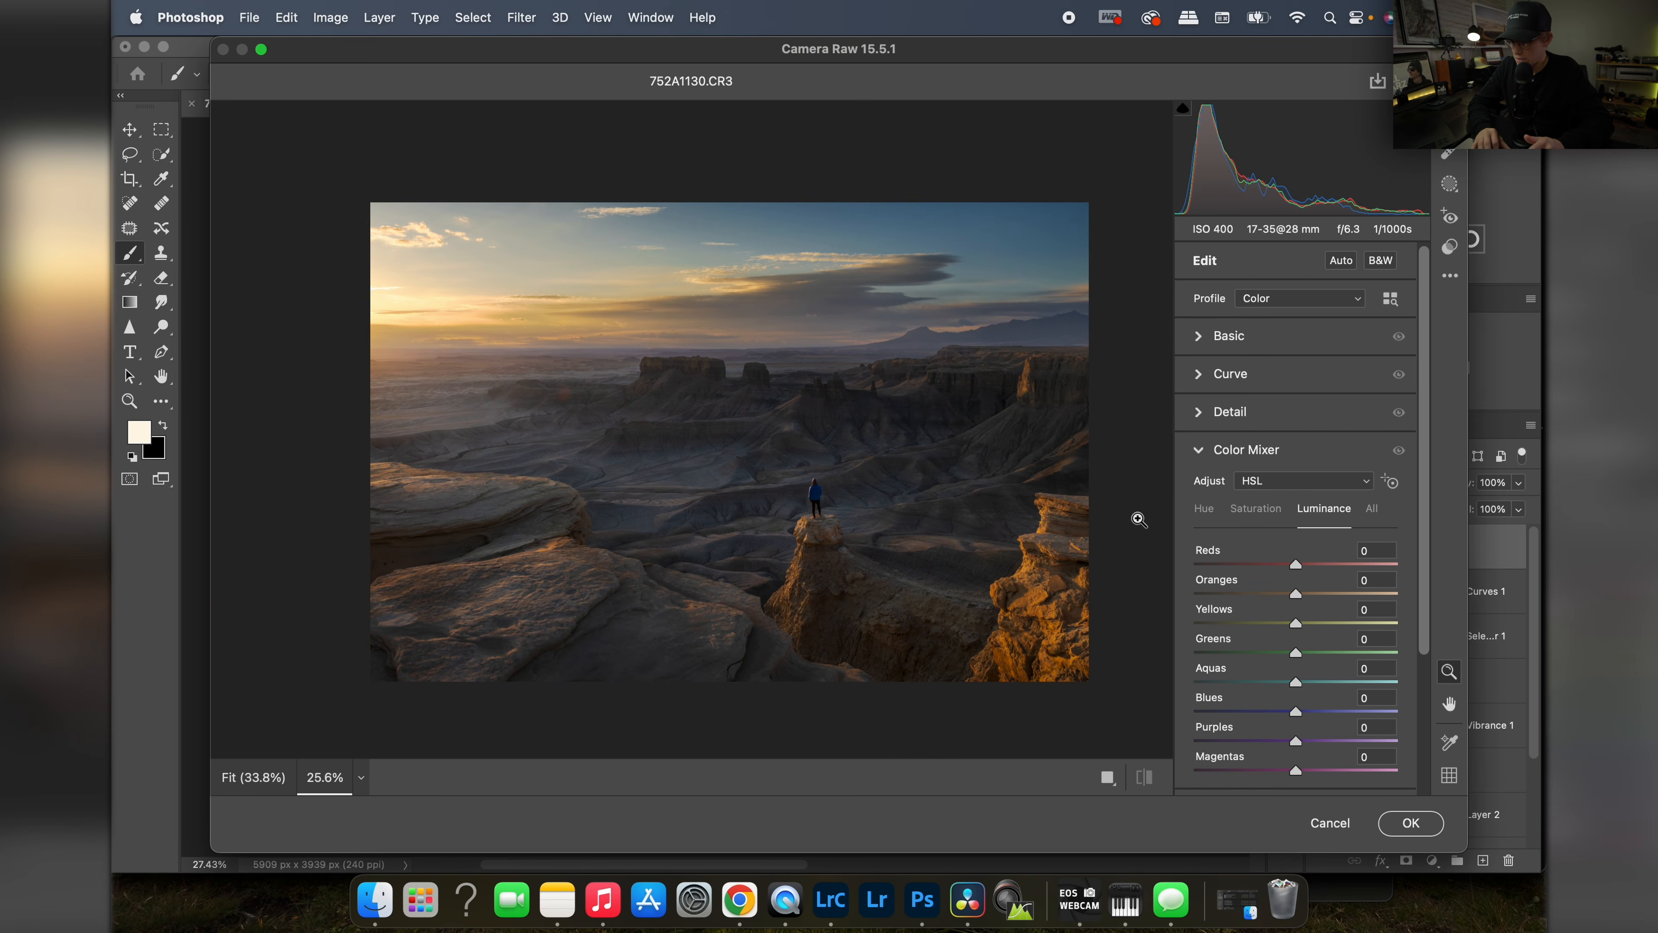
{"action": "scroll", "coordinate": [1364, 594], "scroll_direction": "down", "scroll_amount": 3}
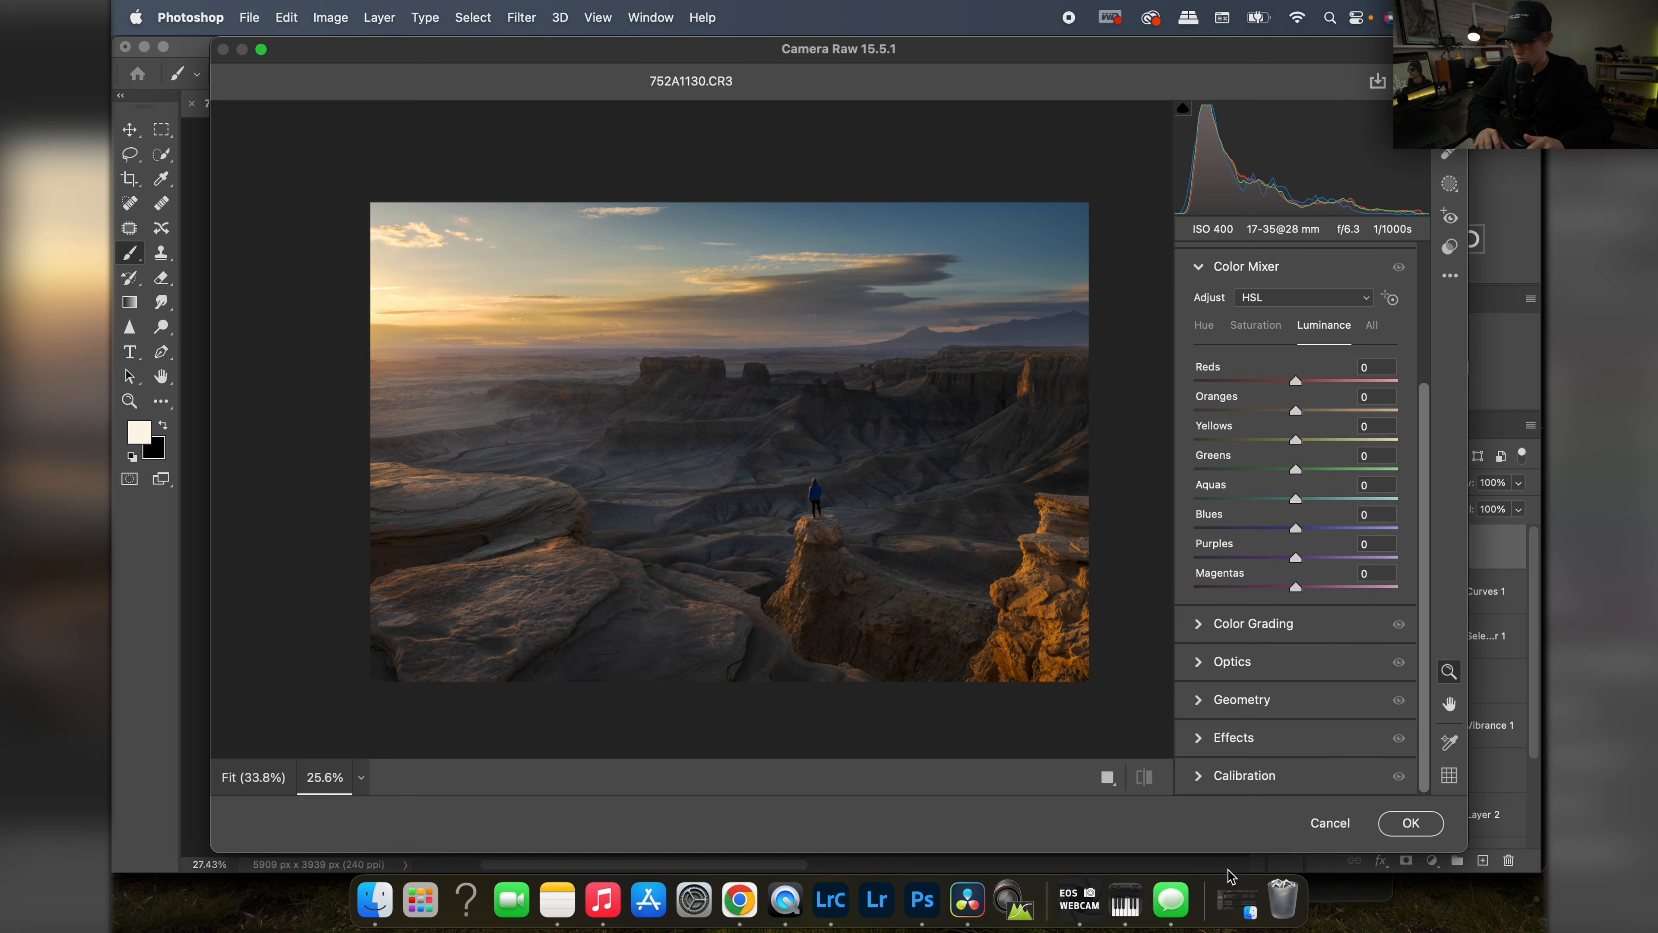
{"action": "left_click", "coordinate": [1199, 776]}
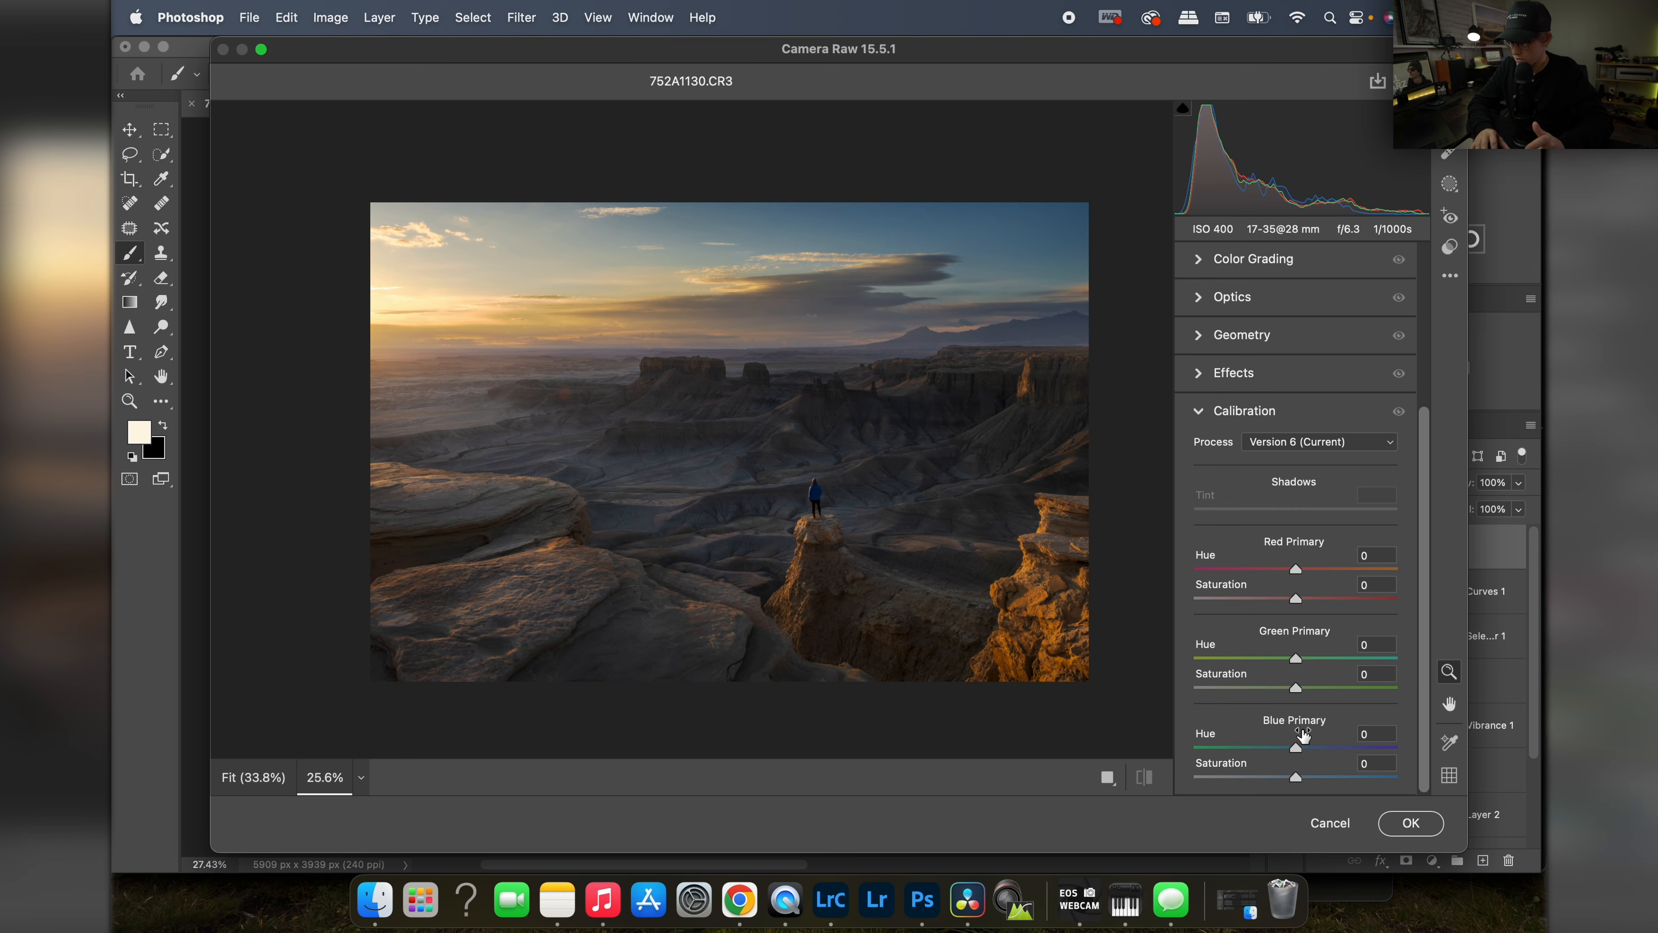
{"action": "mouse_move", "coordinate": [1298, 778]}
{"action": "left_mouse_down"}
{"action": "mouse_move", "coordinate": [1372, 777]}
{"action": "mouse_move", "coordinate": [1260, 796]}
{"action": "mouse_move", "coordinate": [1337, 798]}
{"action": "mouse_move", "coordinate": [1208, 812]}
{"action": "mouse_move", "coordinate": [1296, 808]}
{"action": "mouse_move", "coordinate": [1277, 808]}
{"action": "mouse_move", "coordinate": [1287, 792]}
{"action": "left_mouse_up"}
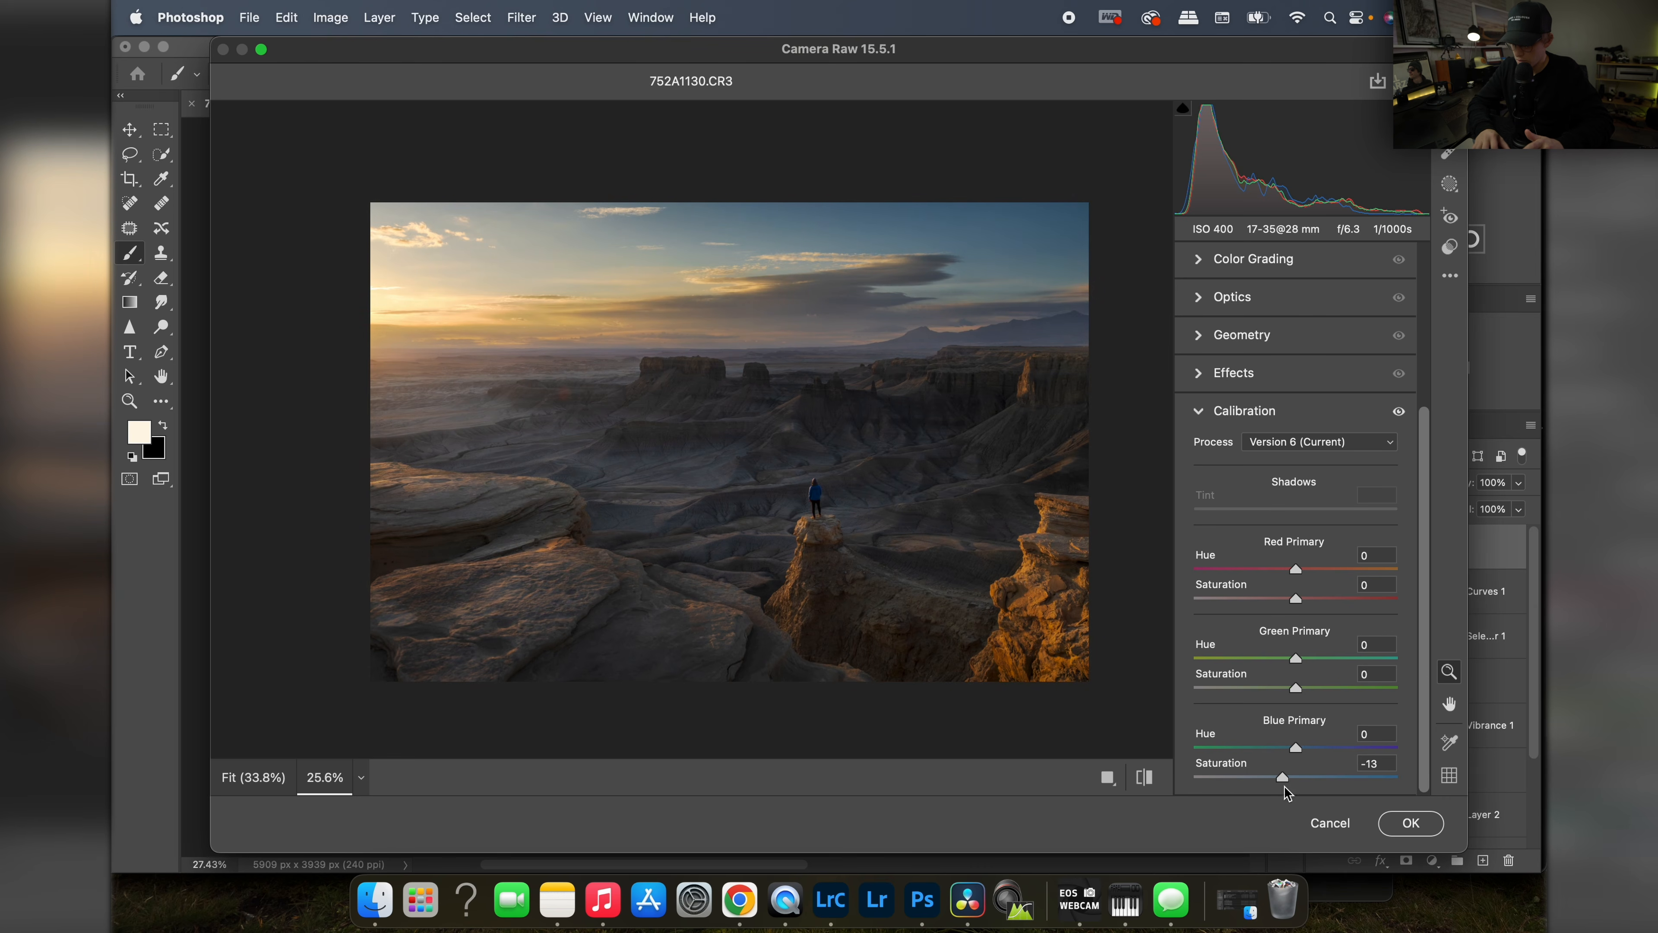
{"action": "mouse_move", "coordinate": [1297, 600]}
{"action": "left_mouse_down"}
{"action": "mouse_move", "coordinate": [1332, 604]}
{"action": "mouse_move", "coordinate": [1277, 610]}
{"action": "mouse_move", "coordinate": [1307, 612]}
{"action": "mouse_move", "coordinate": [1345, 570]}
{"action": "mouse_move", "coordinate": [1249, 588]}
{"action": "mouse_move", "coordinate": [1285, 588]}
{"action": "left_mouse_up"}
{"action": "mouse_move", "coordinate": [1297, 696]}
{"action": "left_mouse_down"}
{"action": "mouse_move", "coordinate": [1264, 699]}
{"action": "mouse_move", "coordinate": [1286, 703]}
{"action": "mouse_move", "coordinate": [1319, 661]}
{"action": "mouse_move", "coordinate": [1247, 663]}
{"action": "mouse_move", "coordinate": [1293, 665]}
{"action": "left_mouse_up"}
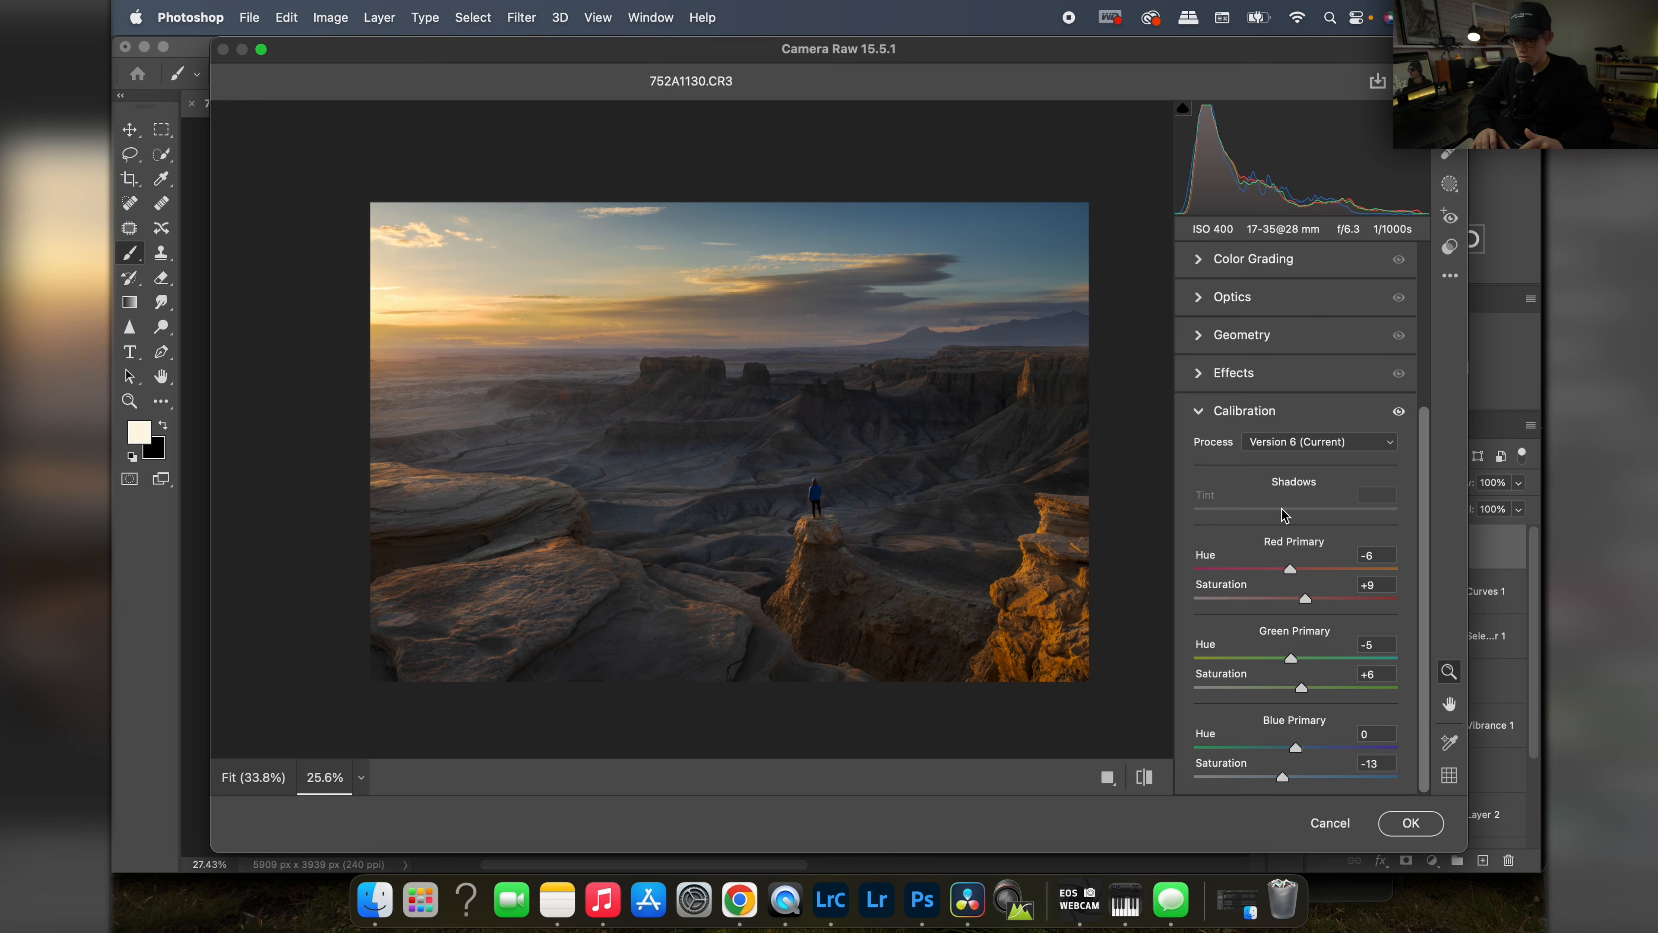
Step: Compare the photo before and after the Camera Raw calibration changes several times
{"action": "scroll", "coordinate": [1288, 395], "scroll_direction": "up", "scroll_amount": 4}
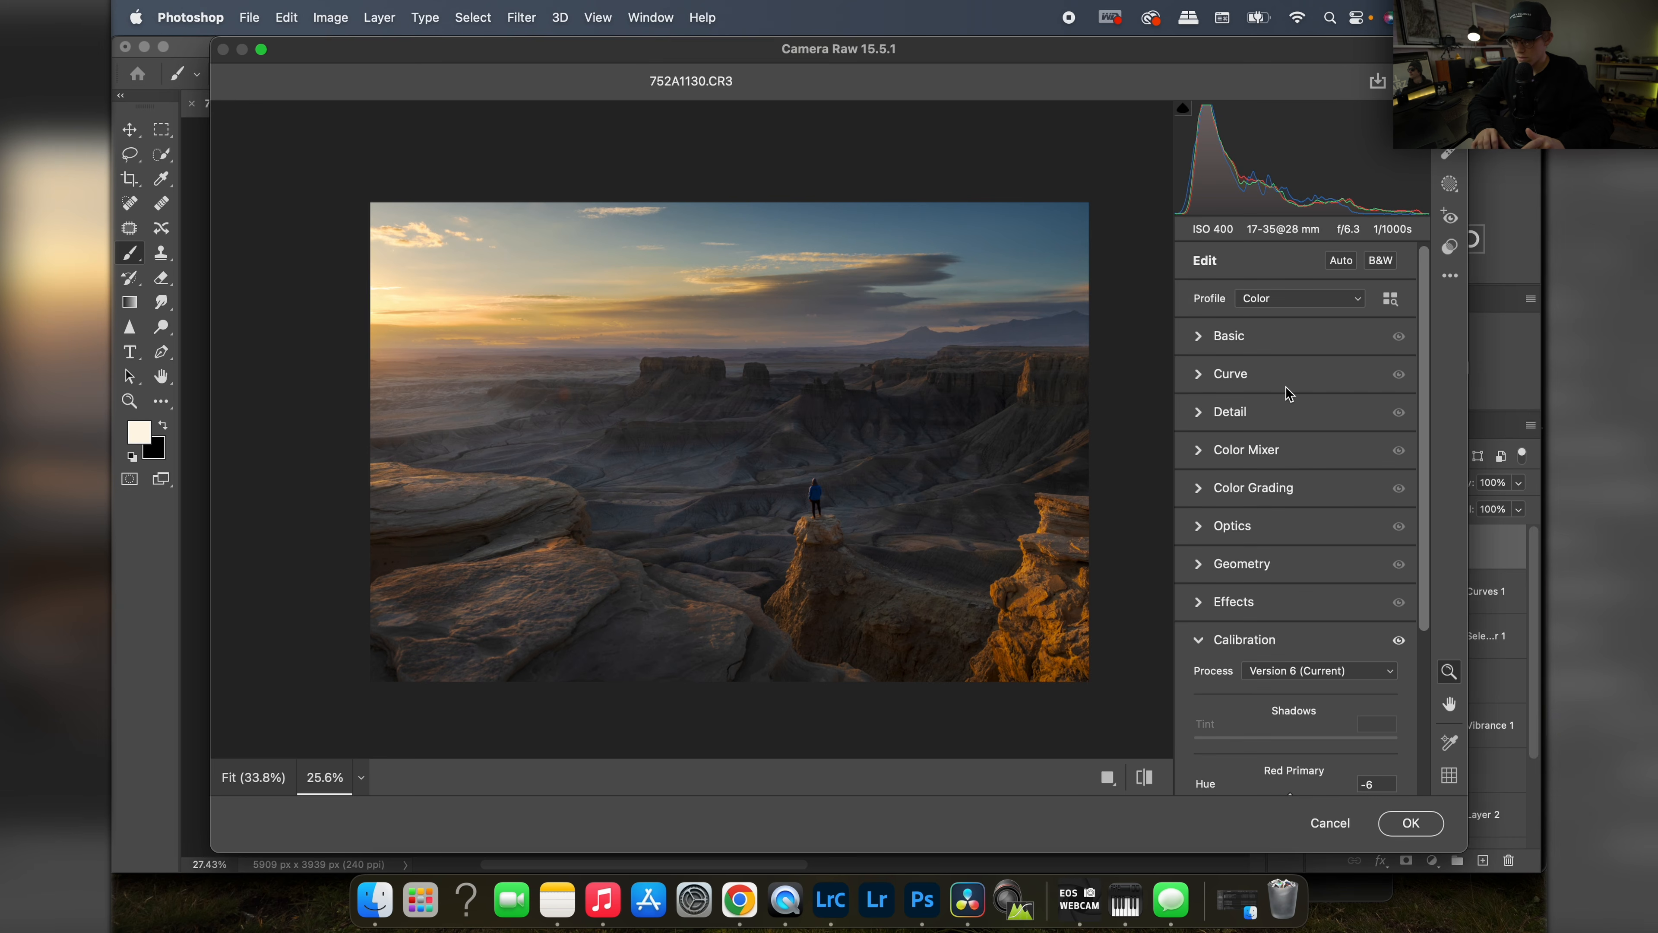
{"action": "key", "text": "backslash"}
{"action": "key", "text": "backslash"}
{"action": "key", "text": "backslash"}
{"action": "key", "text": "backslash"}
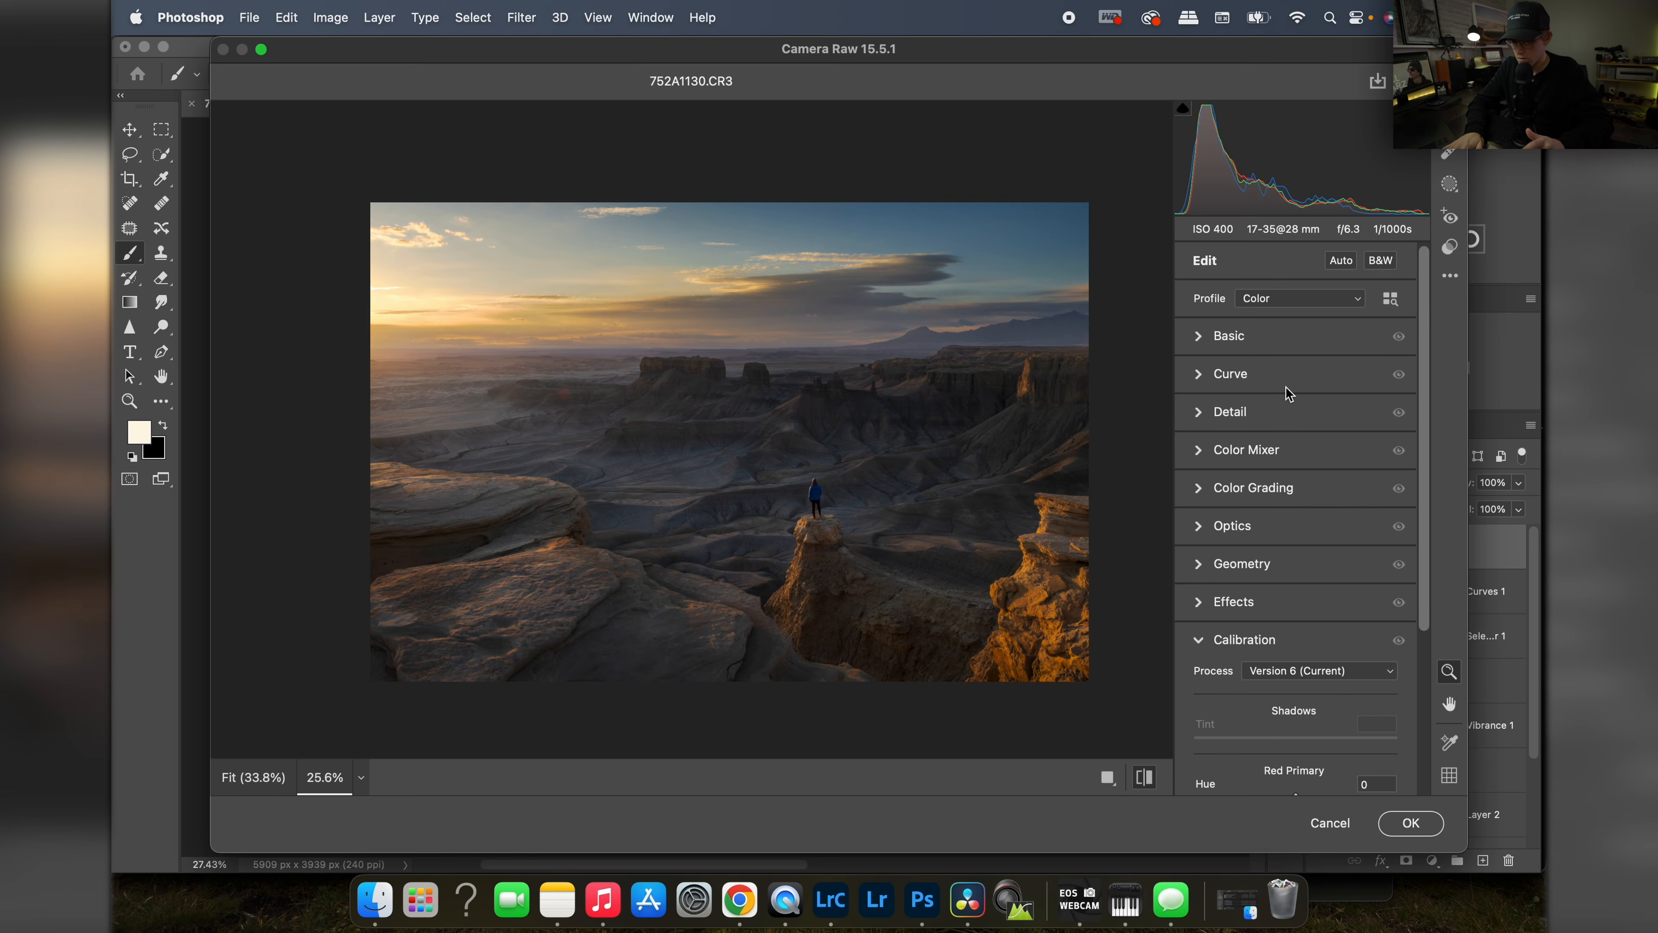
{"action": "key", "text": "backslash"}
{"action": "key", "text": "backslash"}
{"action": "key", "text": "backslash"}
{"action": "key", "text": "backslash"}
{"action": "key", "text": "backslash"}
{"action": "key", "text": "backslash"}
{"action": "key", "text": "backslash"}
{"action": "key", "text": "backslash"}
Step: Set the Blues luminance in the Color Mixer to -14
{"action": "left_click", "coordinate": [1199, 450]}
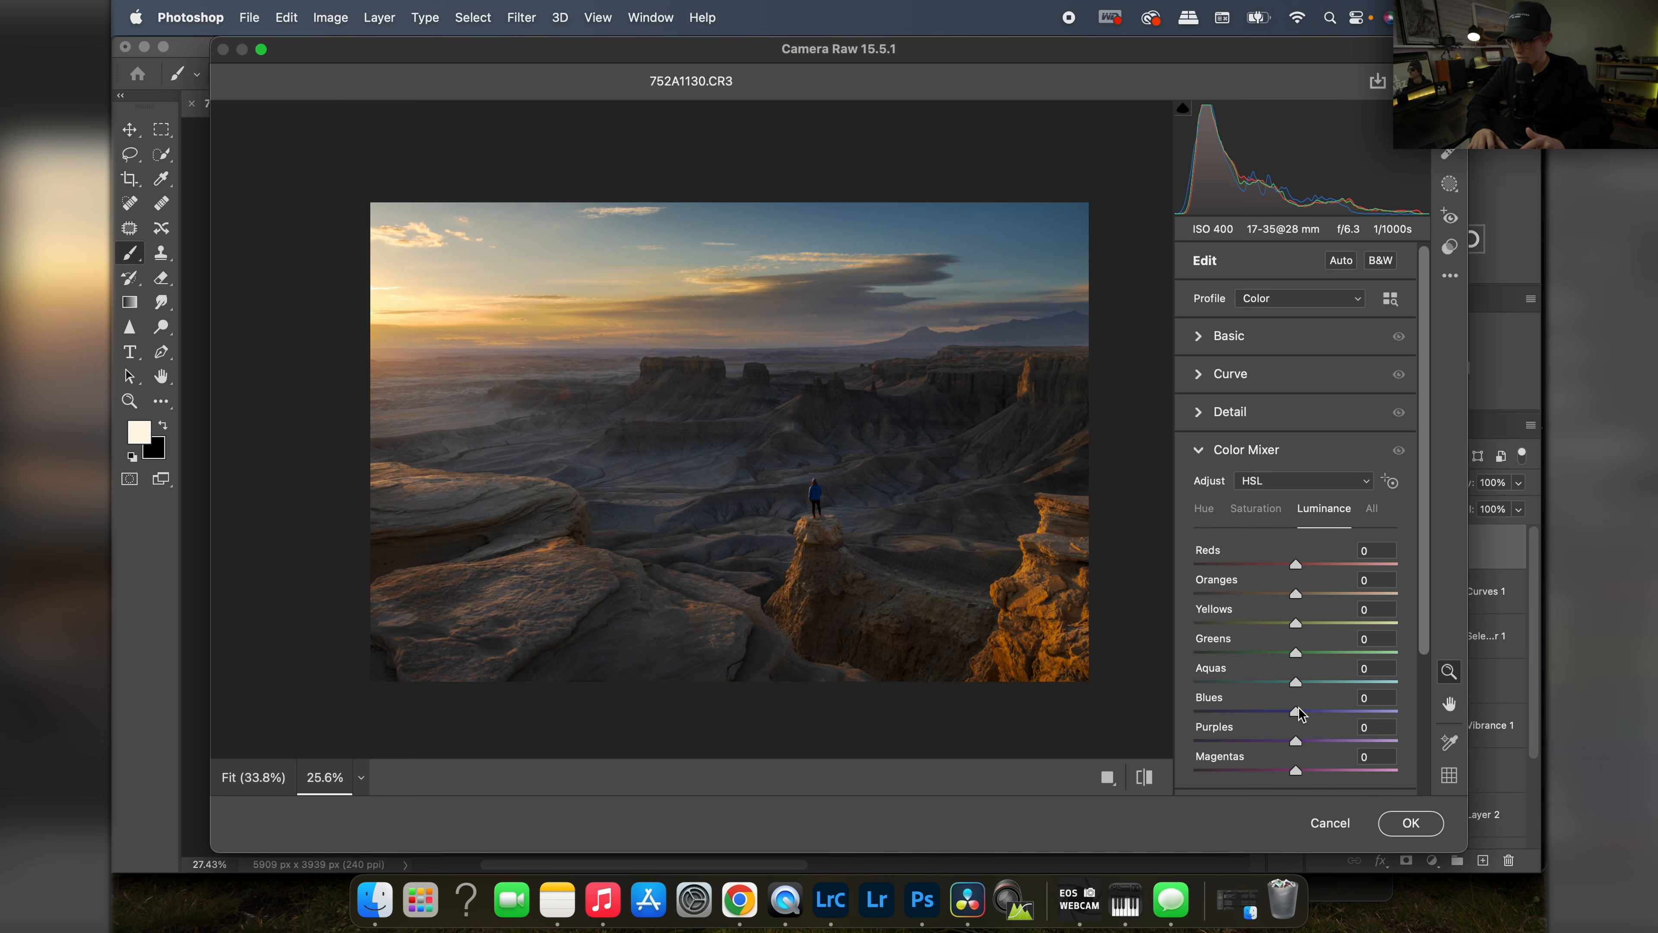
{"action": "mouse_move", "coordinate": [1286, 717]}
{"action": "left_mouse_down"}
{"action": "mouse_move", "coordinate": [1265, 715]}
{"action": "mouse_move", "coordinate": [1292, 714]}
{"action": "left_mouse_up"}
Step: Add a large radial gradient mask over the canyon, centred beside the standing figure, with feather 100
{"action": "left_click", "coordinate": [1449, 183]}
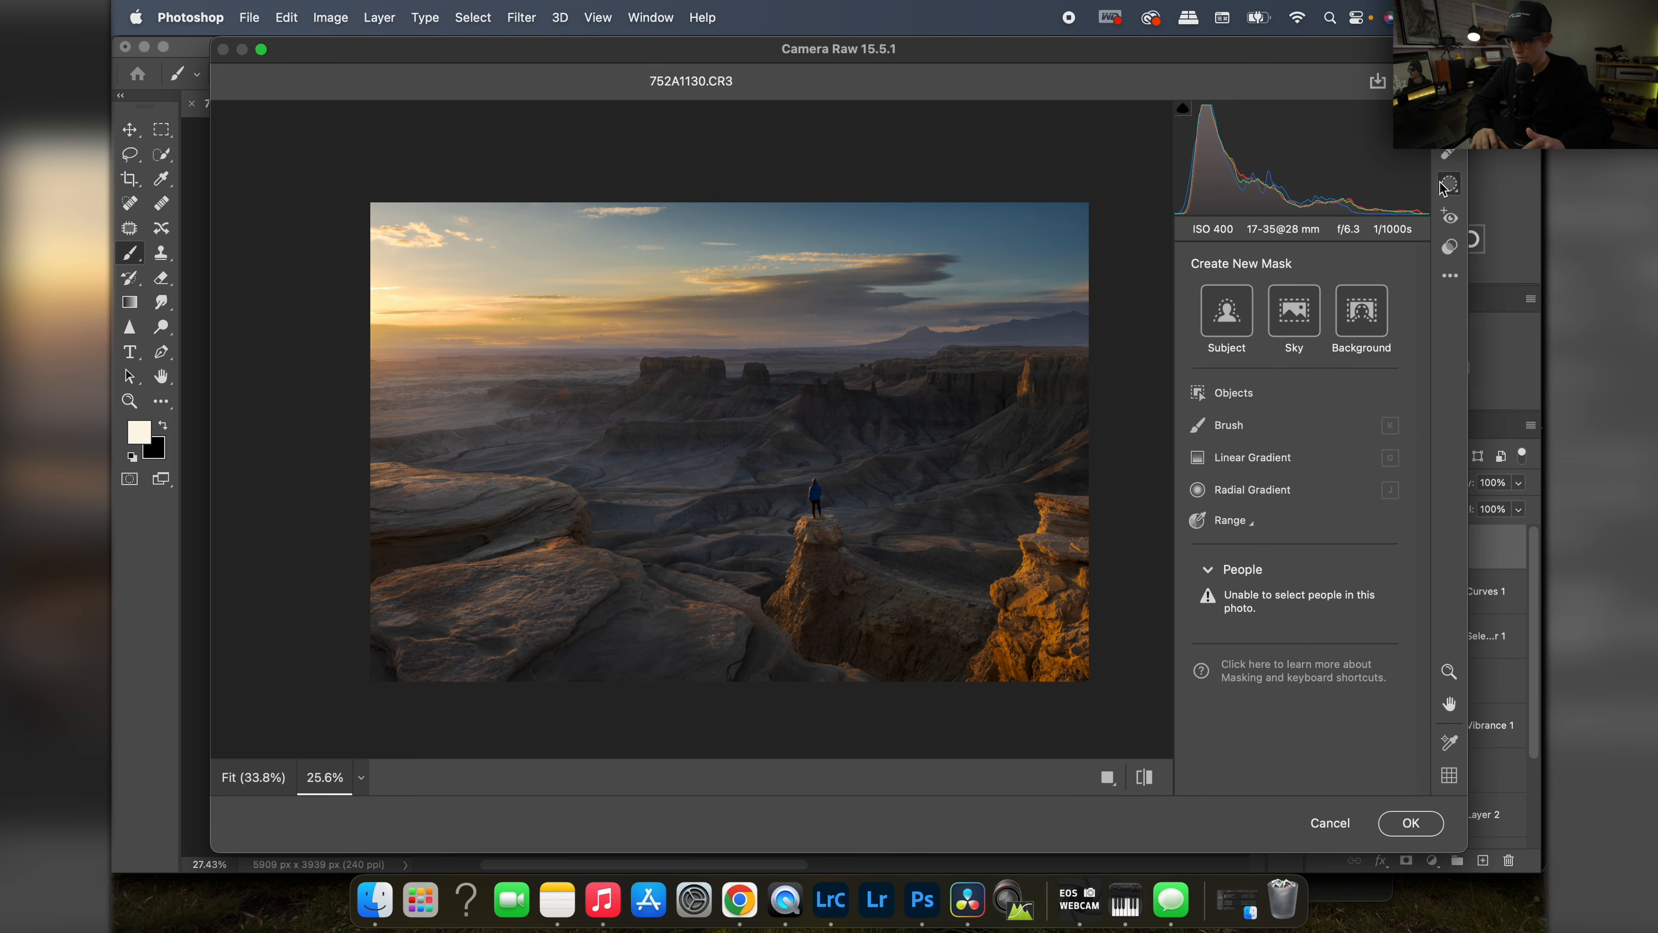
{"action": "left_click", "coordinate": [1227, 491]}
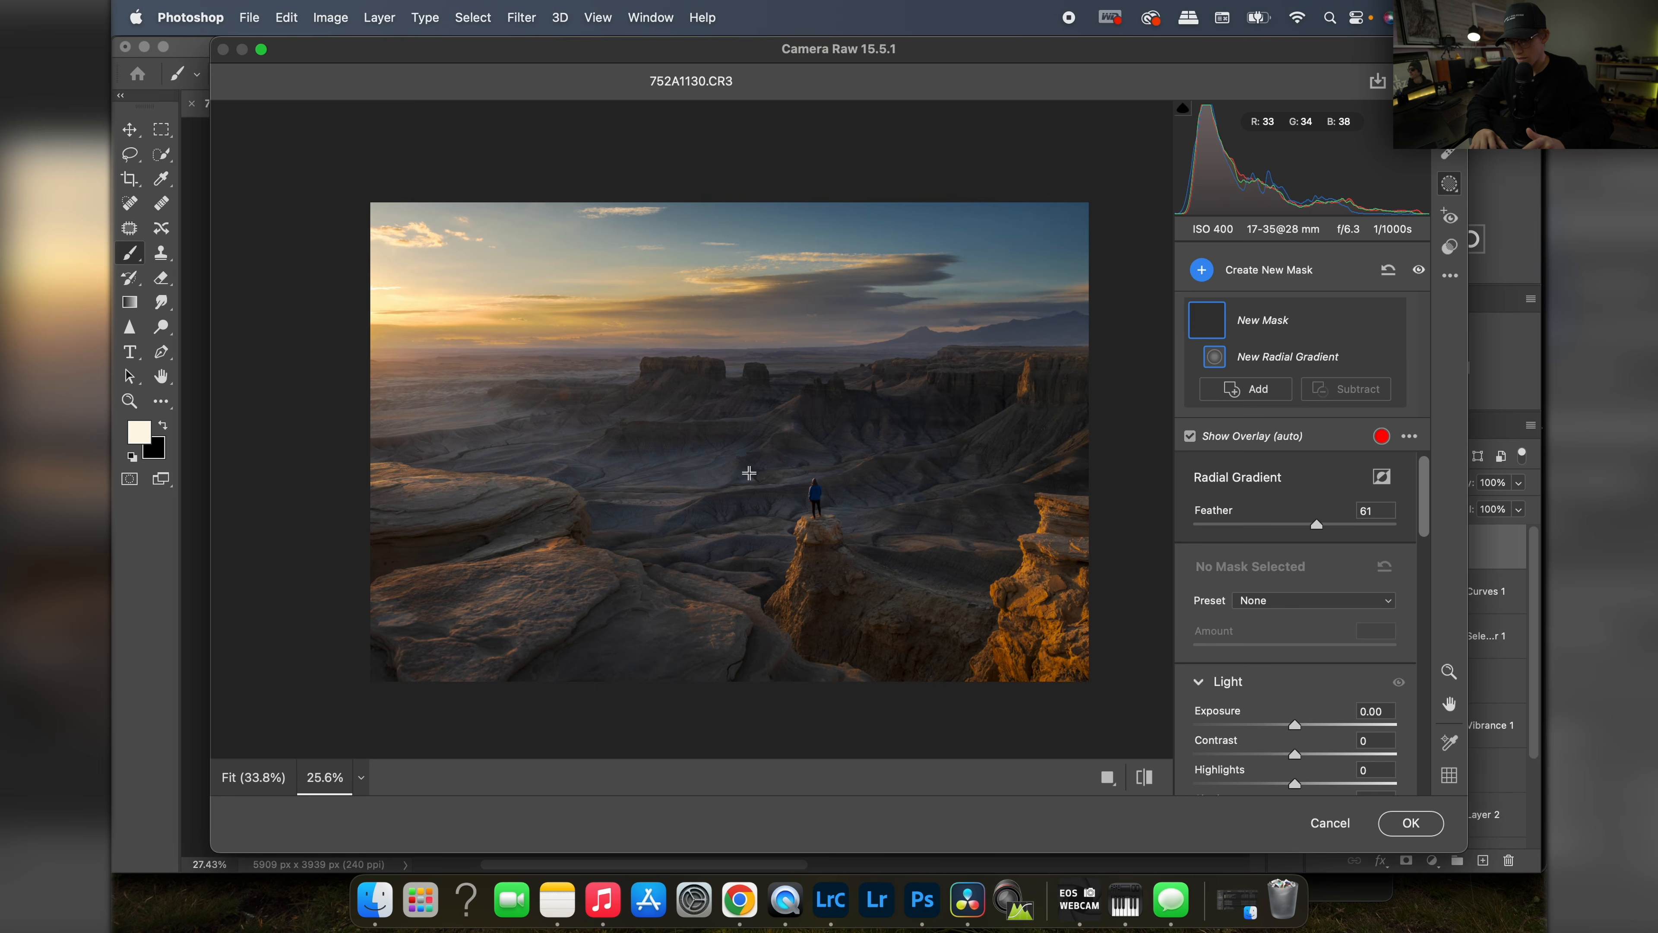
{"action": "left_click_drag", "start_coordinate": [748, 468], "coordinate": [953, 632]}
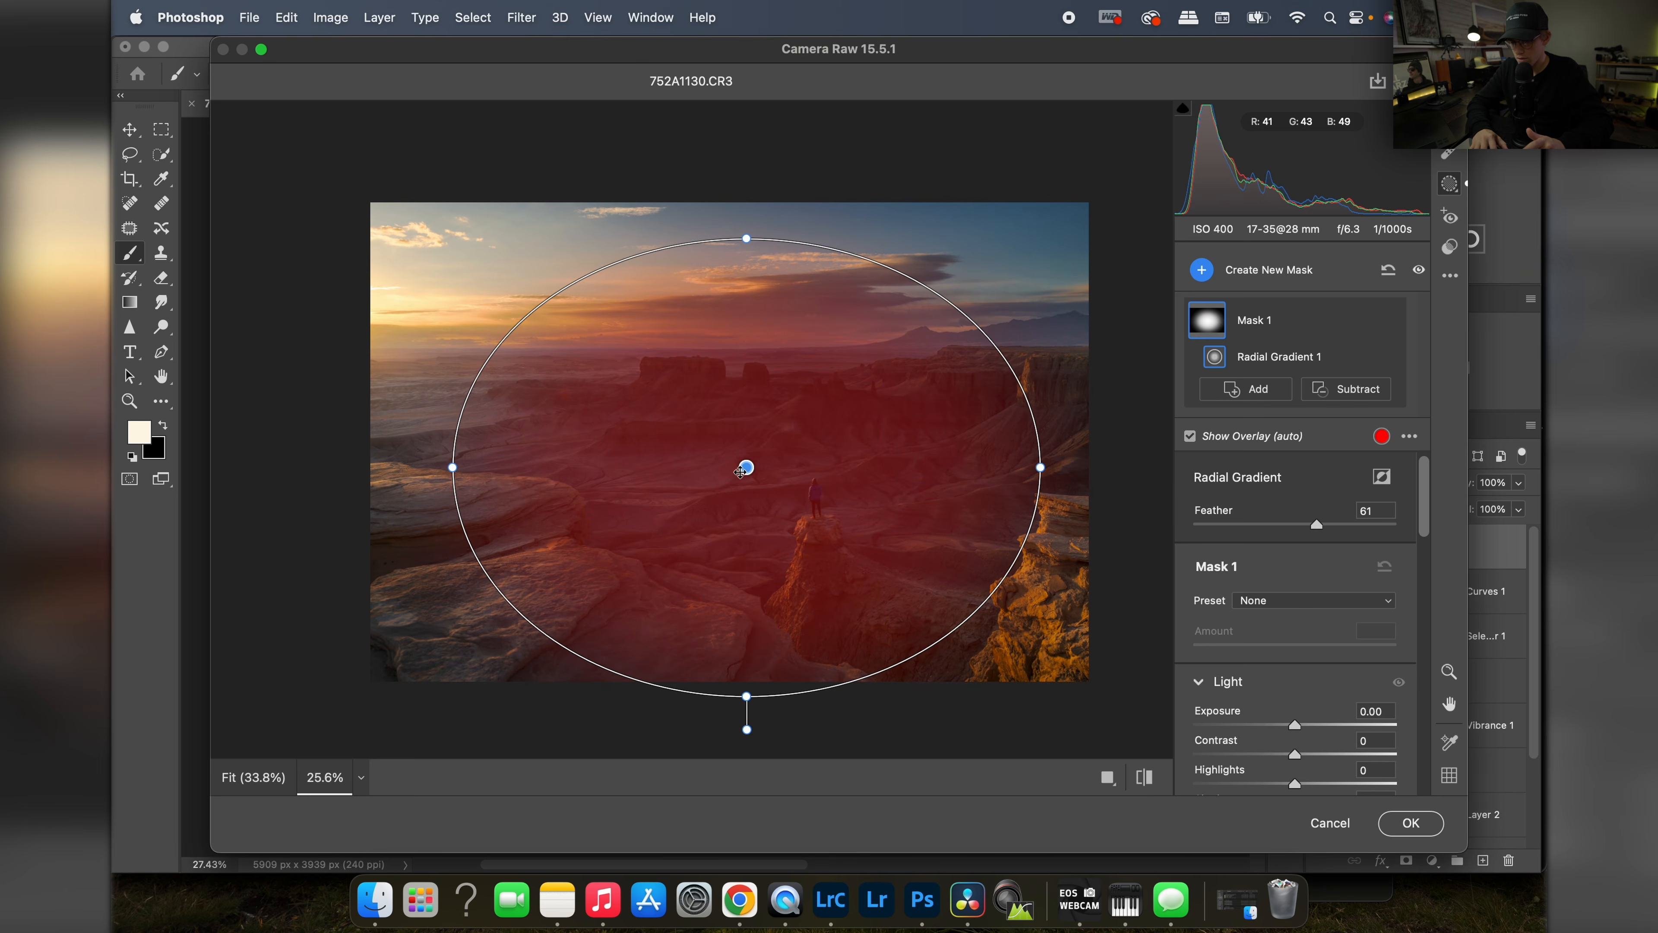
{"action": "left_click_drag", "start_coordinate": [744, 470], "coordinate": [790, 487]}
{"action": "scroll", "coordinate": [778, 488], "scroll_direction": "up", "scroll_amount": 1}
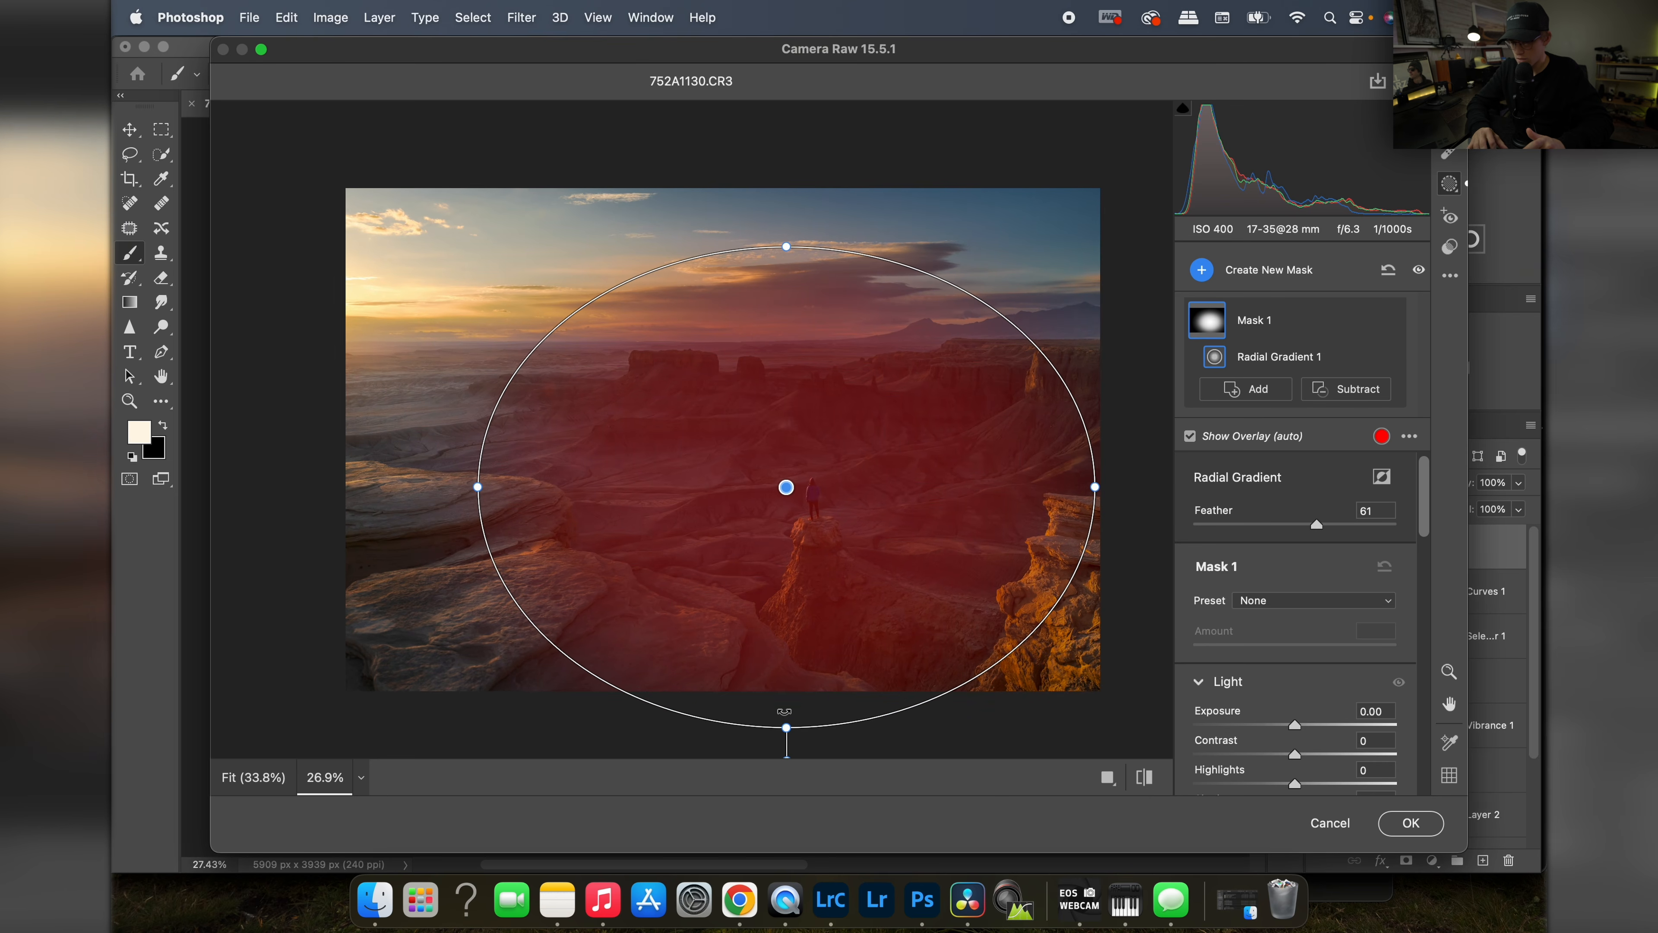
{"action": "left_click_drag", "start_coordinate": [1320, 531], "coordinate": [1469, 532]}
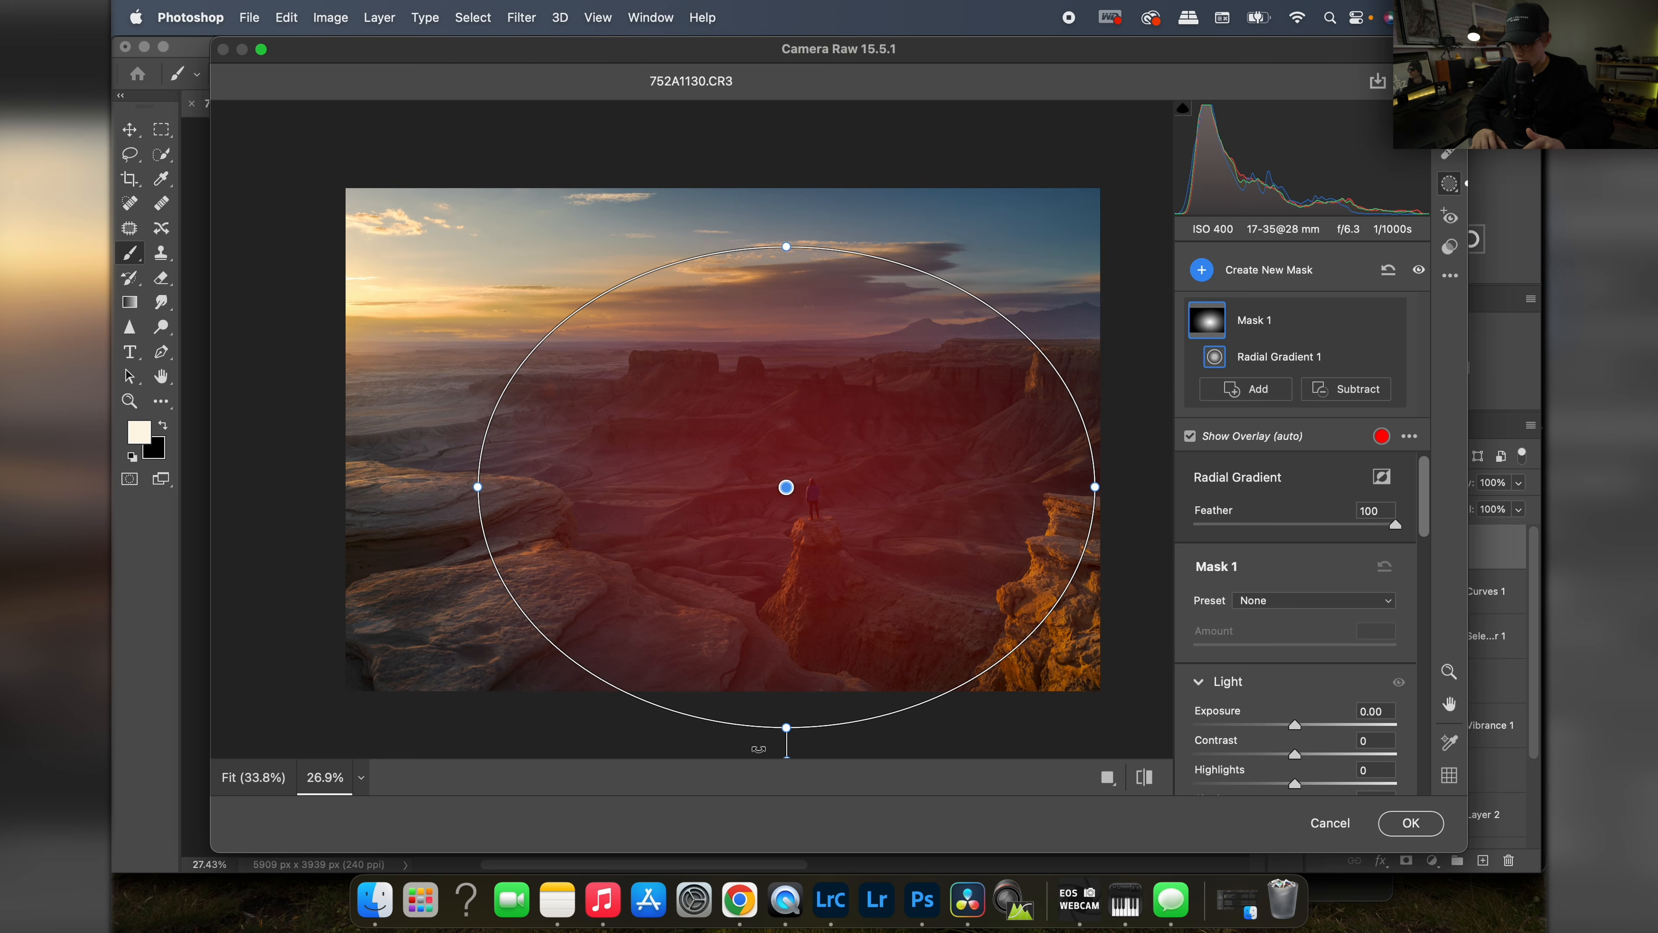
Step: Reshape the radial gradient into a wider, flatter ellipse spanning the canyon and foreground rocks below the sky
{"action": "mouse_move", "coordinate": [787, 727]}
{"action": "left_mouse_down"}
{"action": "mouse_move", "coordinate": [788, 667]}
{"action": "mouse_move", "coordinate": [787, 713]}
{"action": "left_mouse_up"}
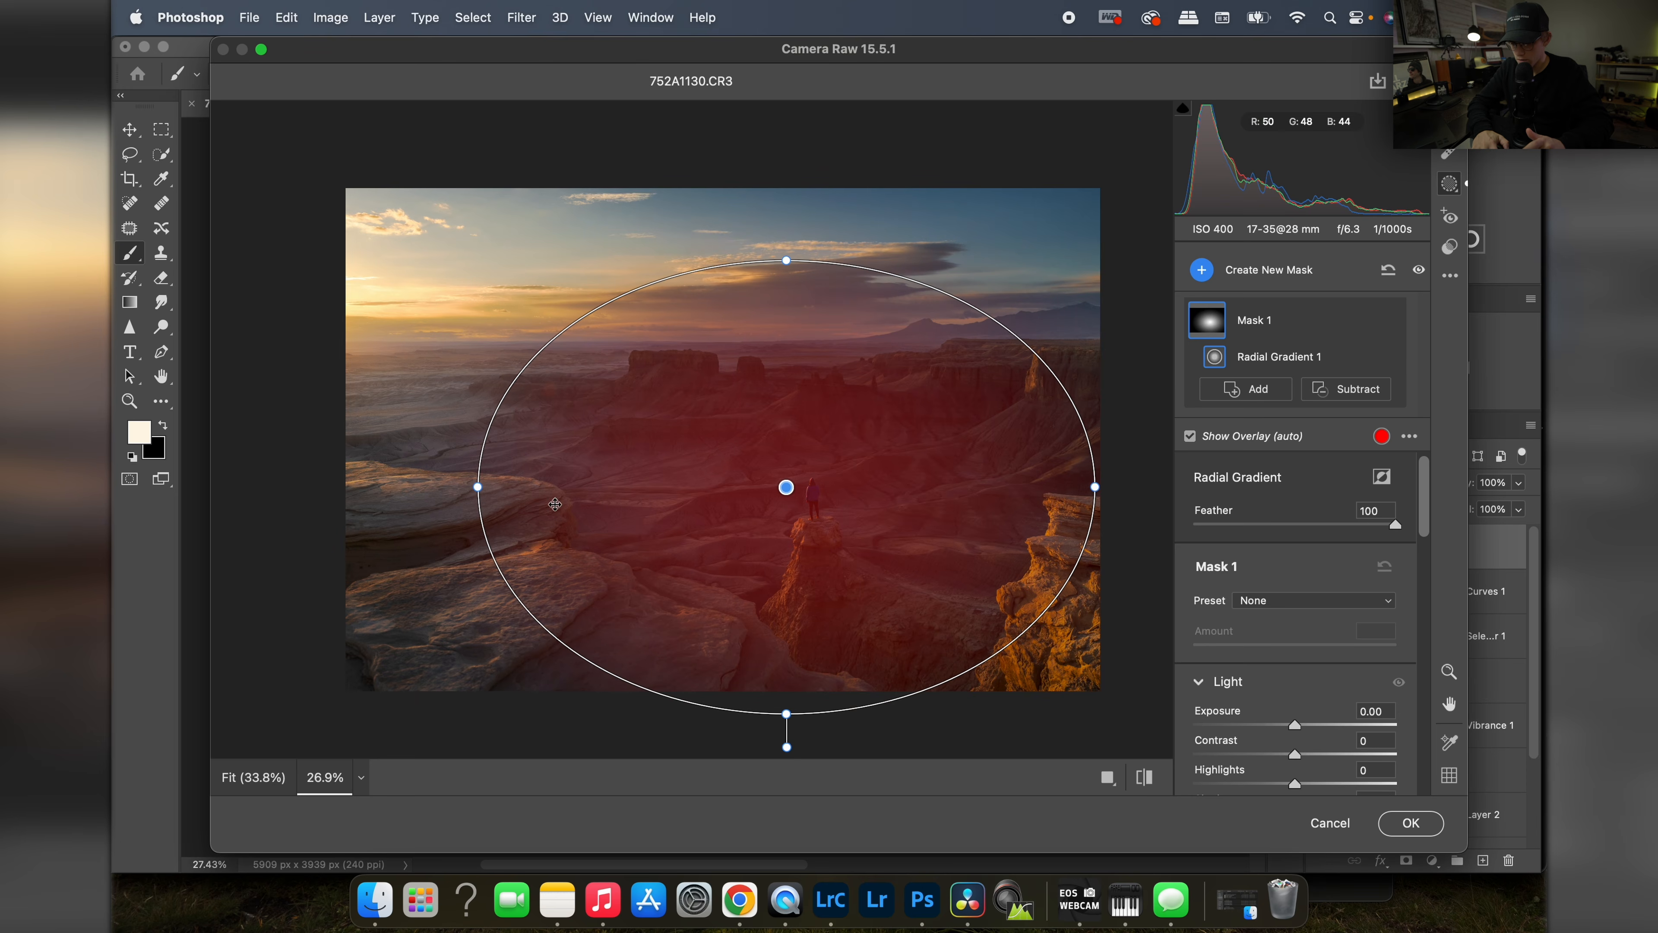
{"action": "left_click_drag", "start_coordinate": [480, 488], "coordinate": [441, 487]}
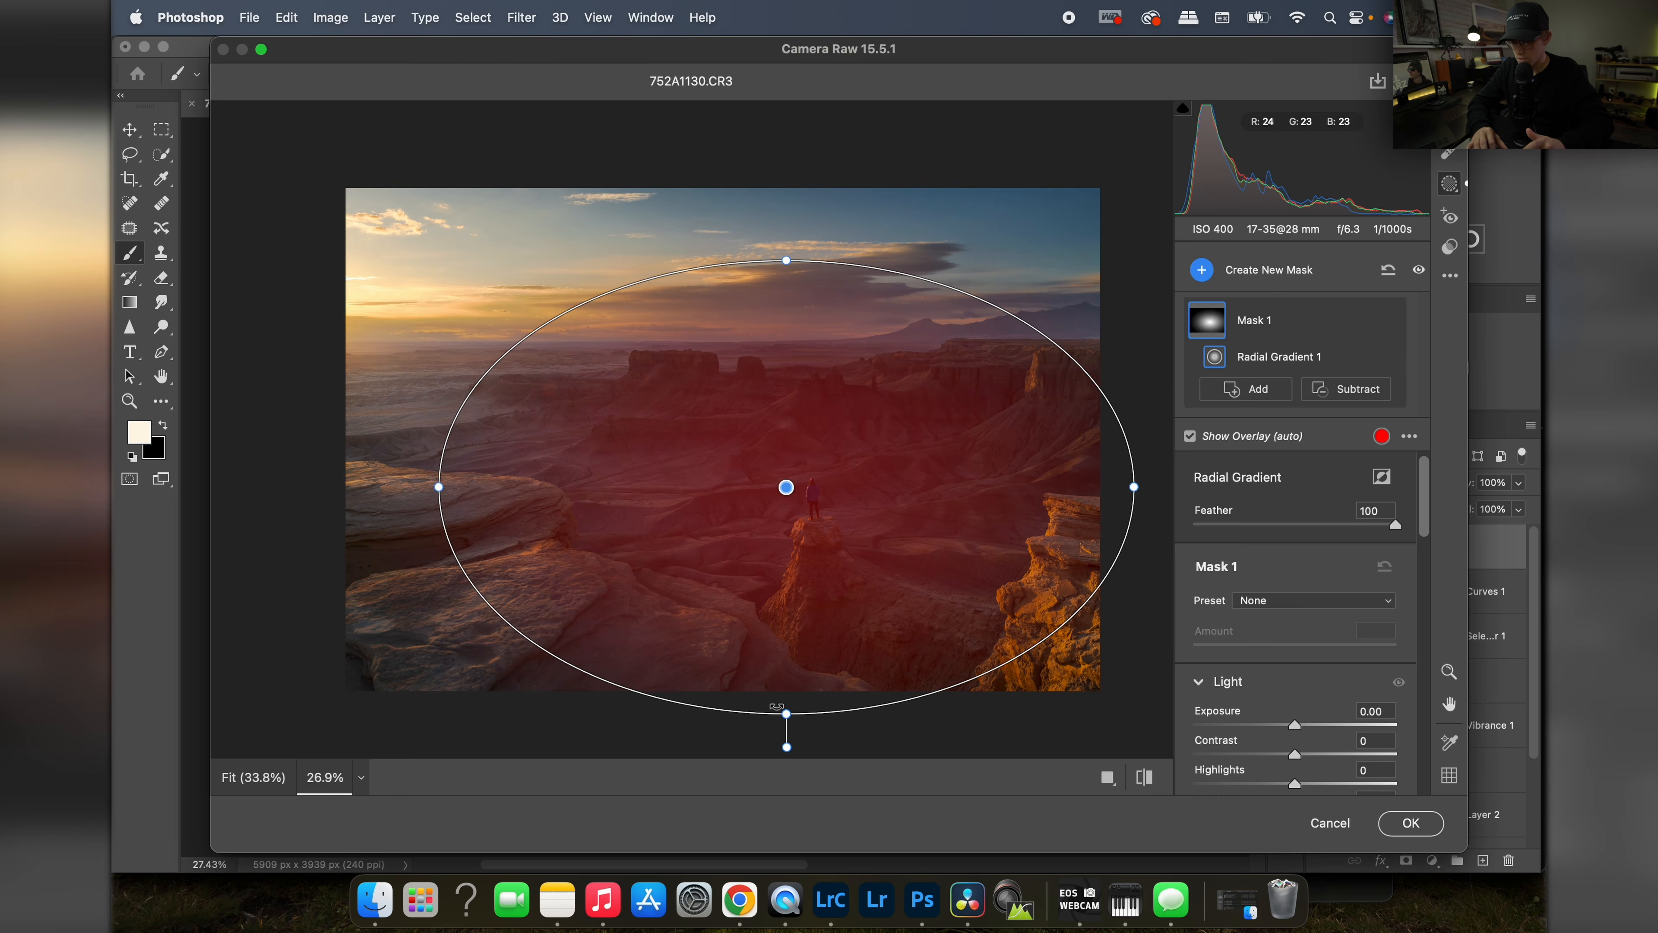
{"action": "left_click_drag", "start_coordinate": [787, 705], "coordinate": [786, 648]}
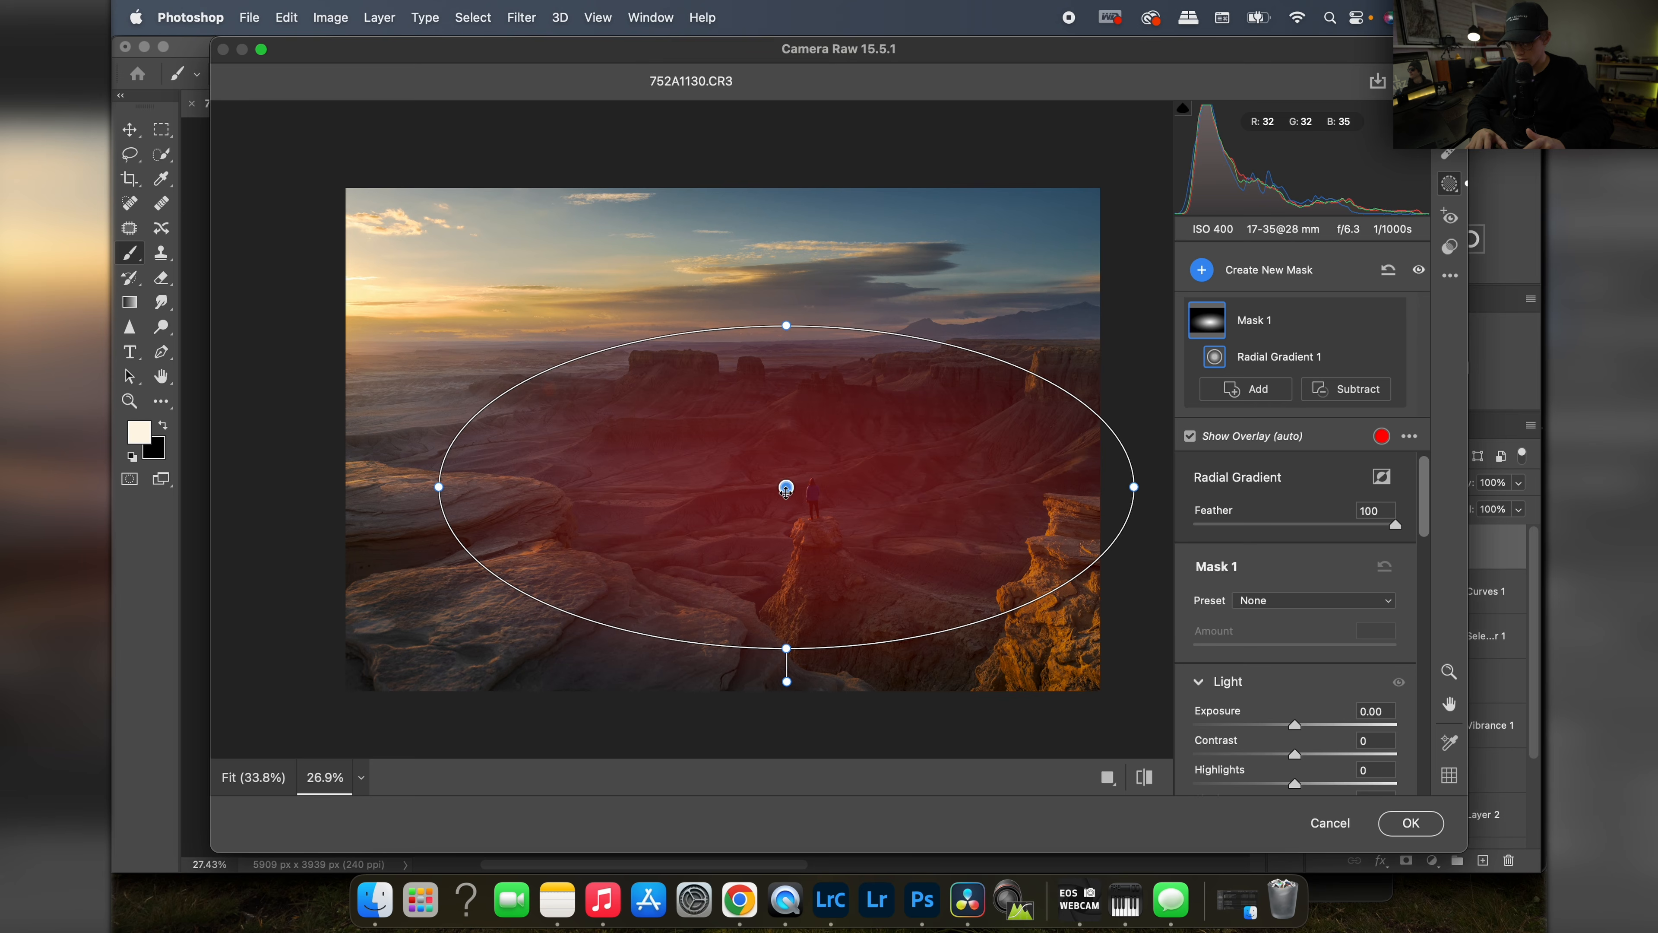
{"action": "left_click_drag", "start_coordinate": [786, 491], "coordinate": [786, 491]}
{"action": "mouse_move", "coordinate": [885, 669]}
{"action": "left_mouse_down"}
{"action": "mouse_move", "coordinate": [821, 671]}
{"action": "mouse_move", "coordinate": [855, 665]}
{"action": "left_mouse_up"}
Step: Set the mask's Whites to +49, stretch and tilt the ellipse past the image edges, shift it toward the sunset, and return to global edits
{"action": "scroll", "coordinate": [1350, 747], "scroll_direction": "down", "scroll_amount": 3}
{"action": "left_click_drag", "start_coordinate": [1294, 737], "coordinate": [1344, 735]}
{"action": "left_click_drag", "start_coordinate": [442, 444], "coordinate": [230, 412]}
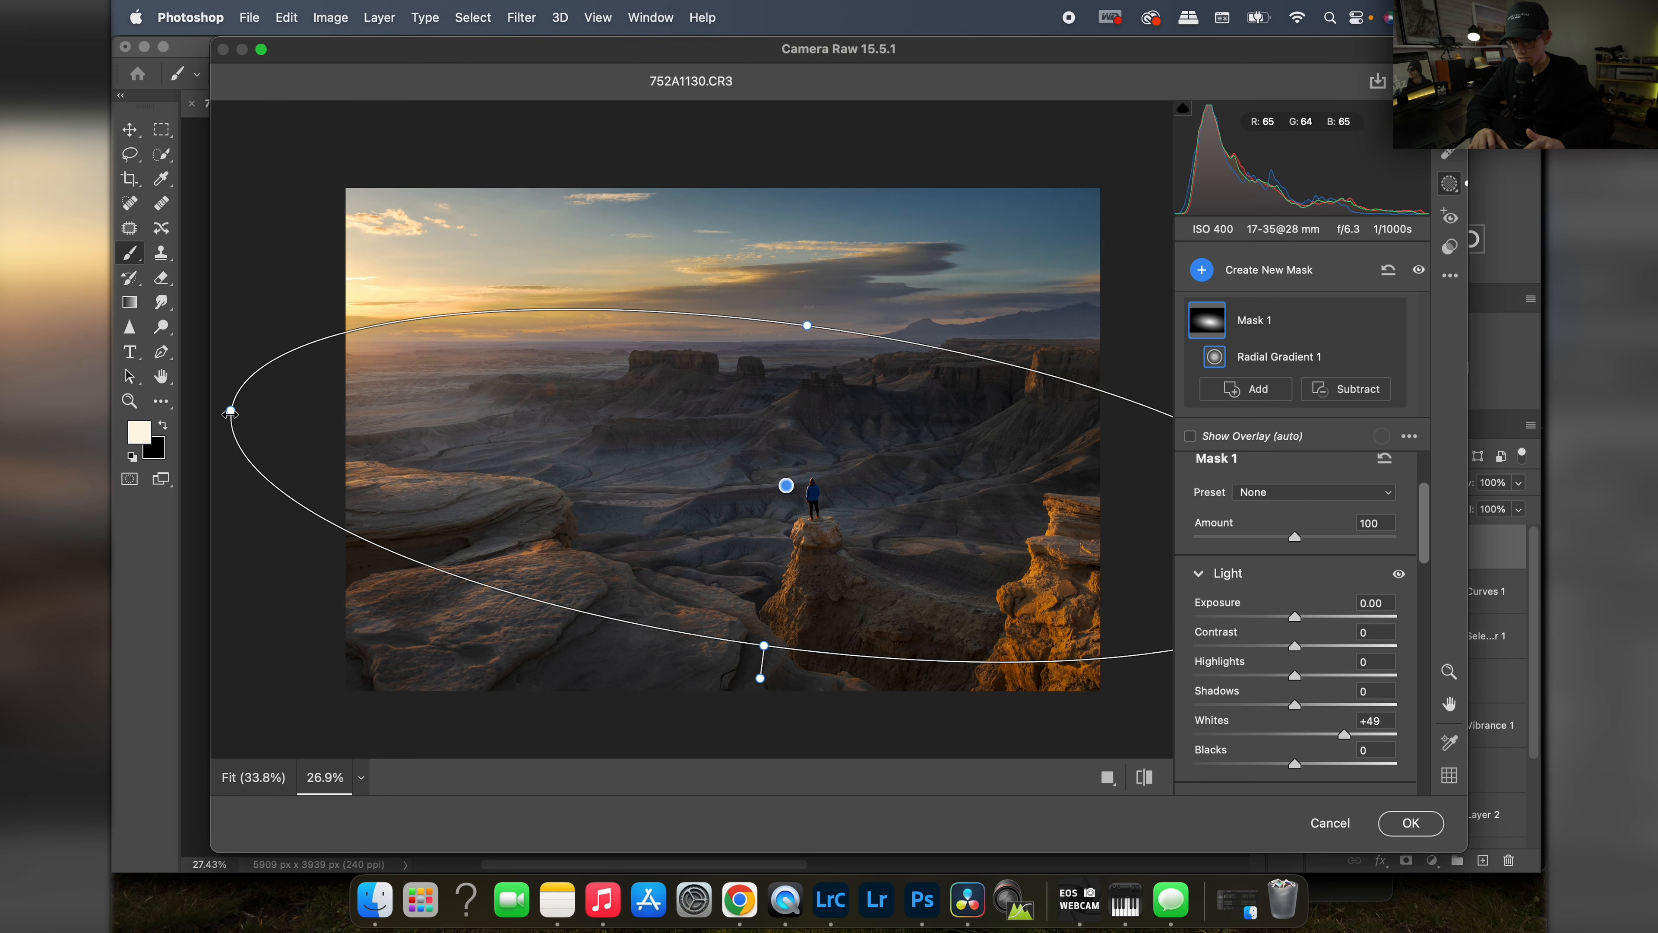
{"action": "left_click_drag", "start_coordinate": [787, 485], "coordinate": [742, 479]}
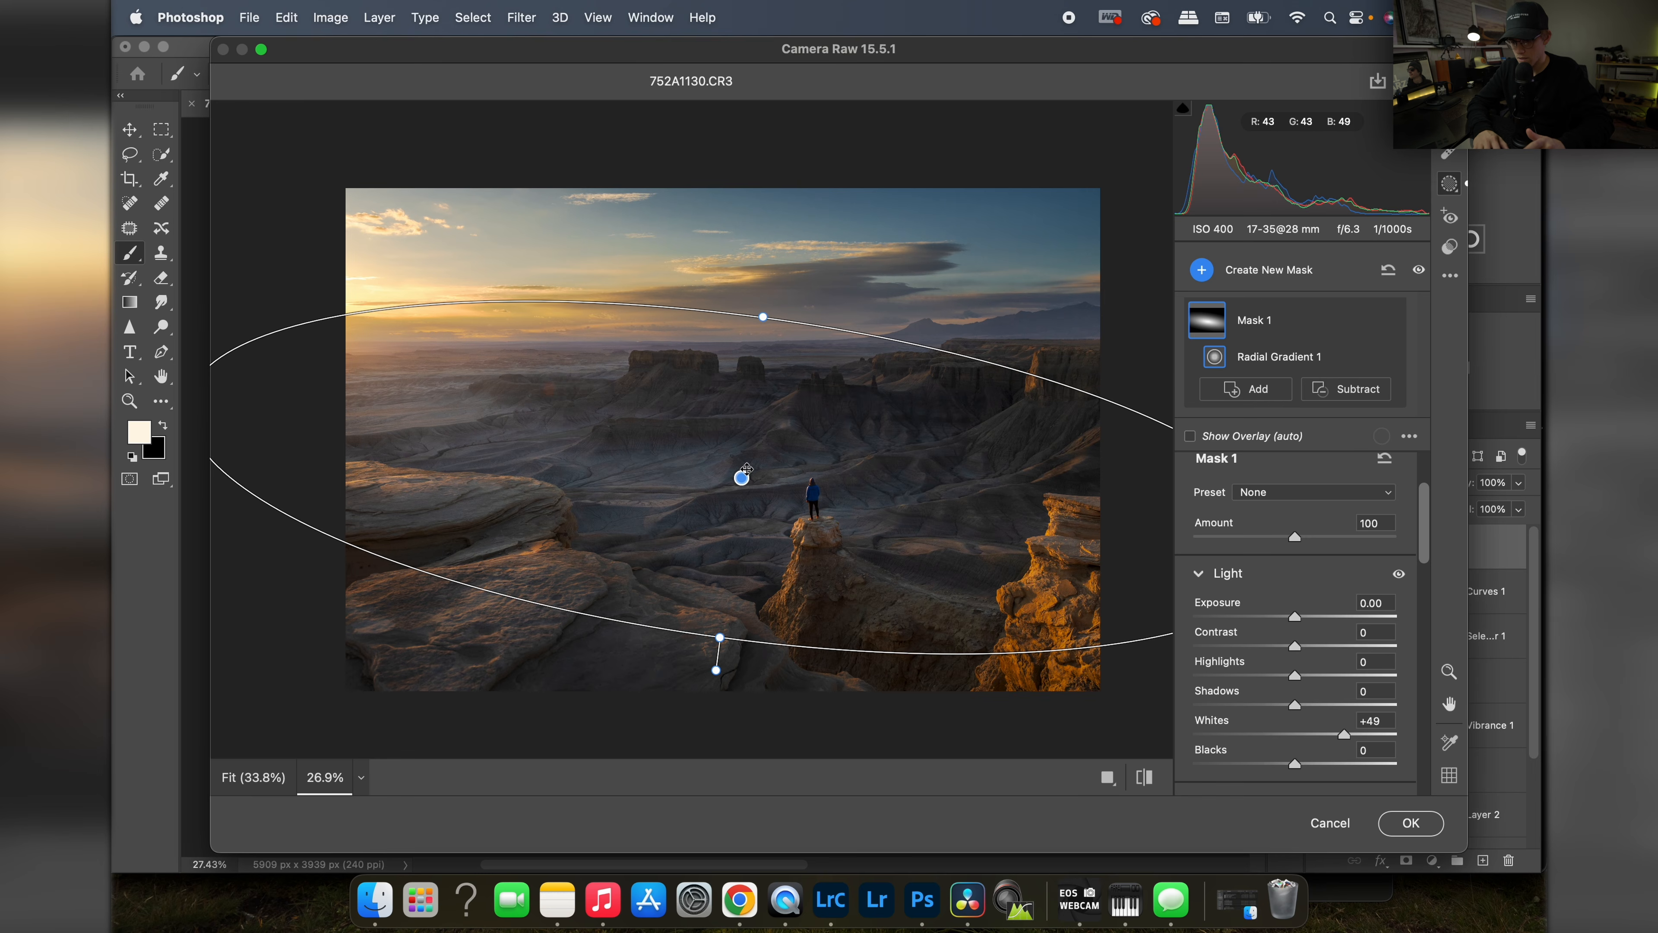
{"action": "left_click_drag", "start_coordinate": [743, 476], "coordinate": [743, 468]}
{"action": "left_click", "coordinate": [1449, 120]}
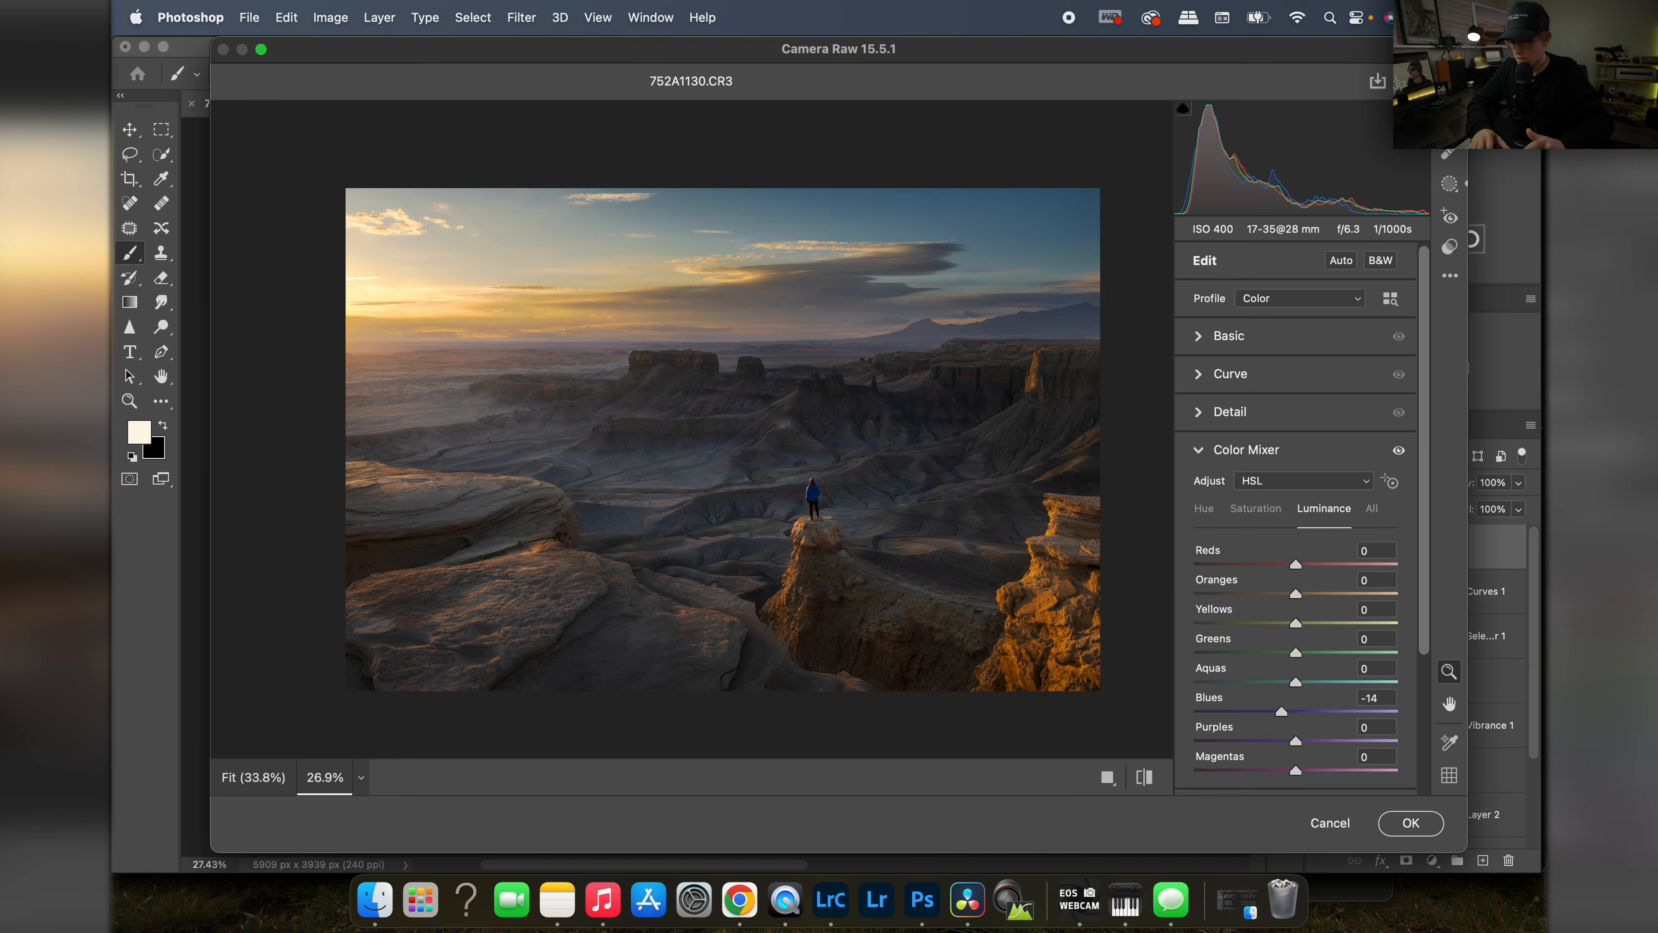
Step: Compare the image with and without the Camera Raw edits by switching the preview on and off
{"action": "key", "text": "p"}
{"action": "key", "text": "p"}
{"action": "key", "text": "p"}
{"action": "key", "text": "p"}
Step: Try to mask the standing figure with Select Subject, inspect the overlay across the image, and delete that mask
{"action": "left_click", "coordinate": [817, 510]}
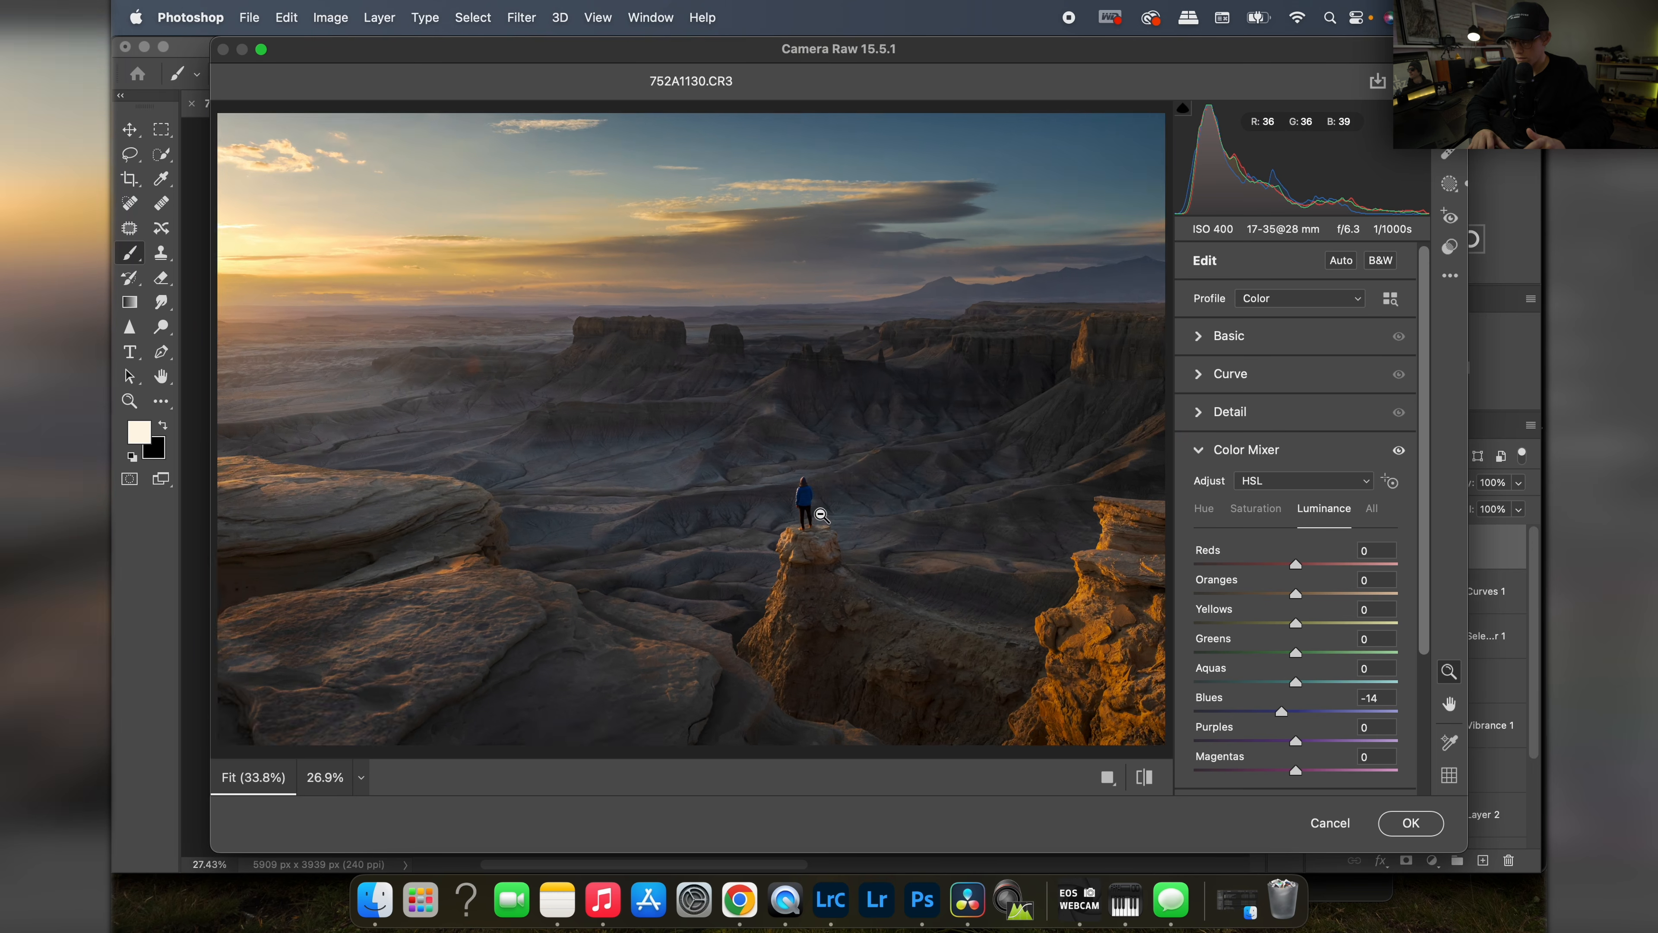
{"action": "left_click_drag", "start_coordinate": [711, 548], "coordinate": [740, 524]}
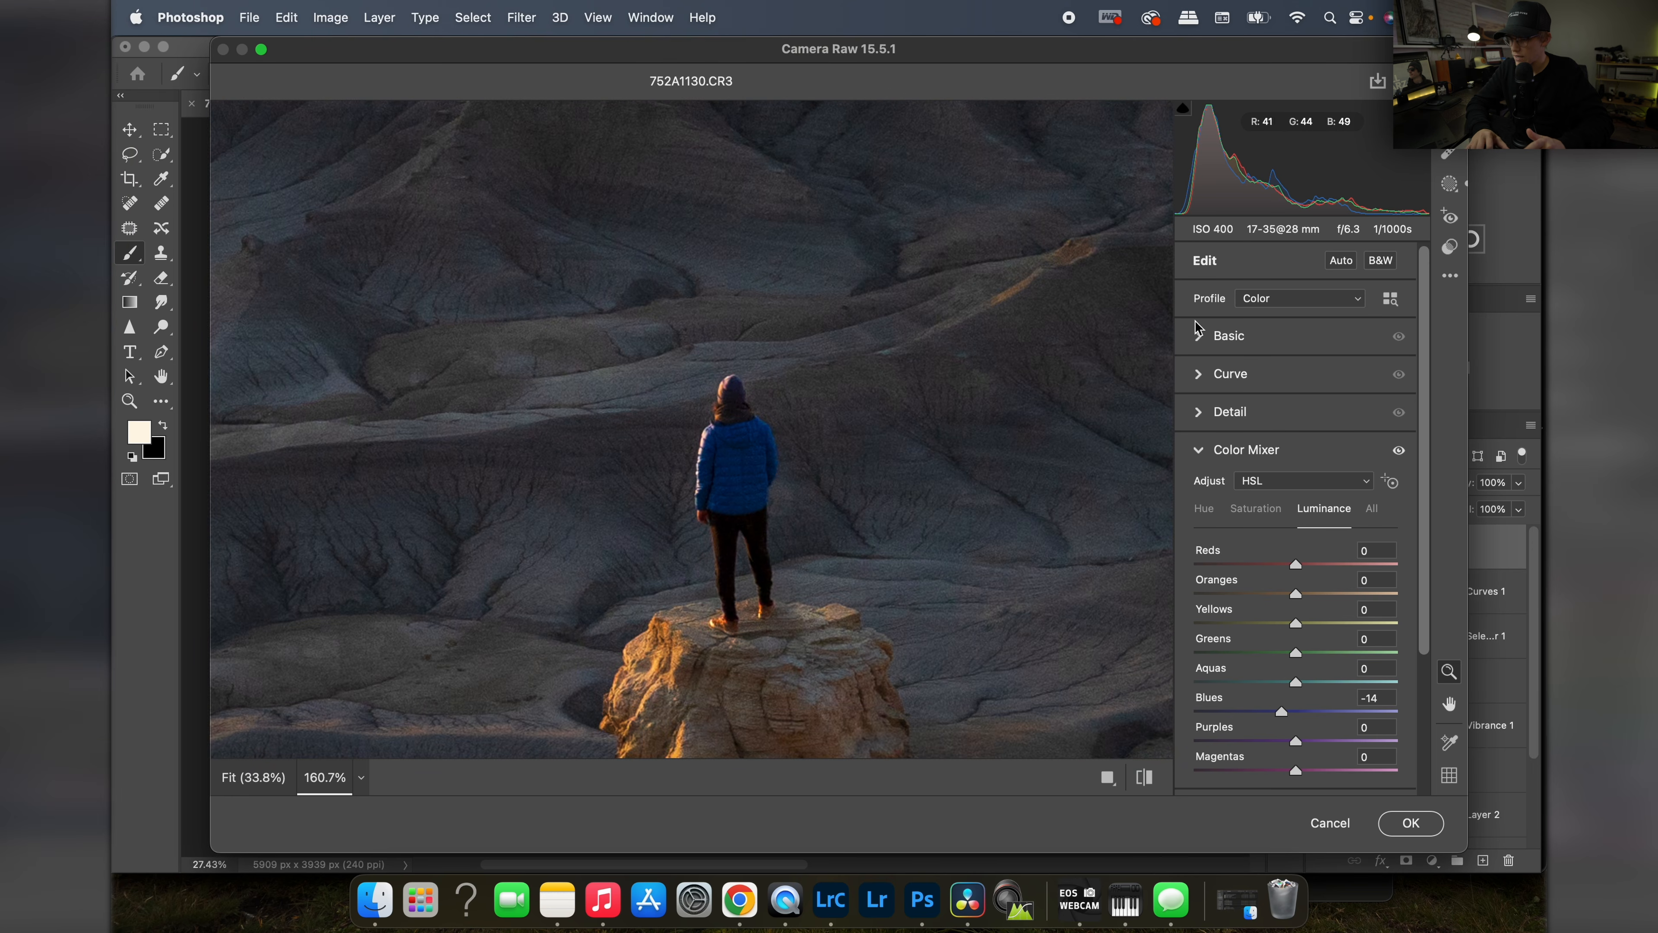
{"action": "left_click", "coordinate": [1449, 186]}
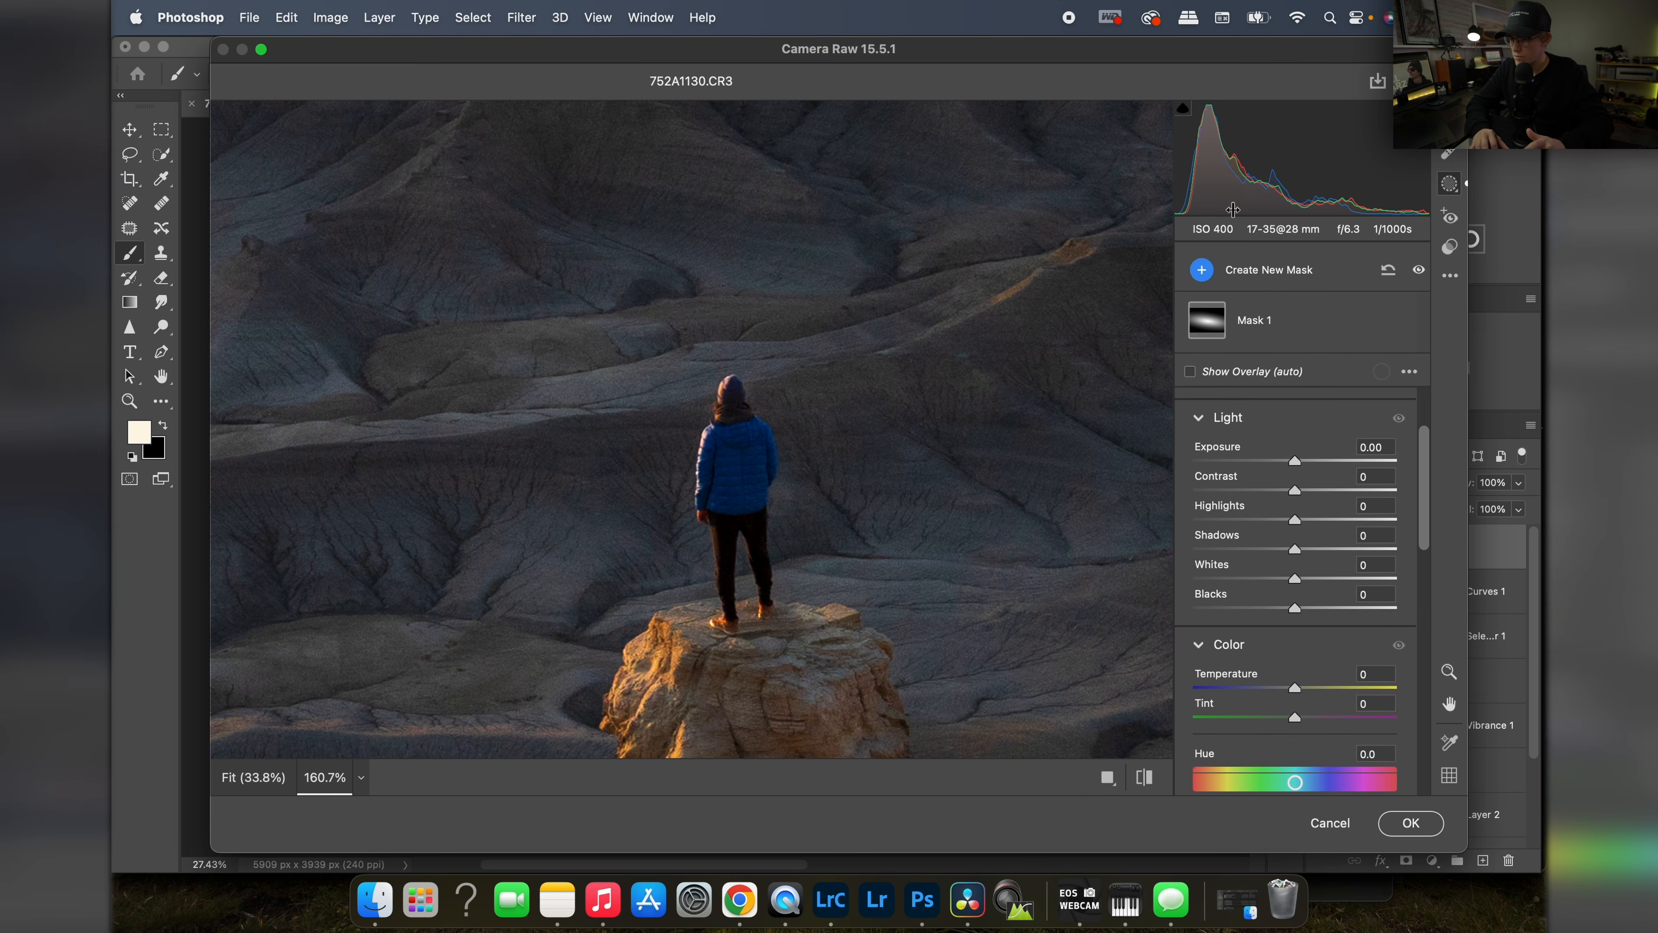
{"action": "left_click", "coordinate": [1202, 270]}
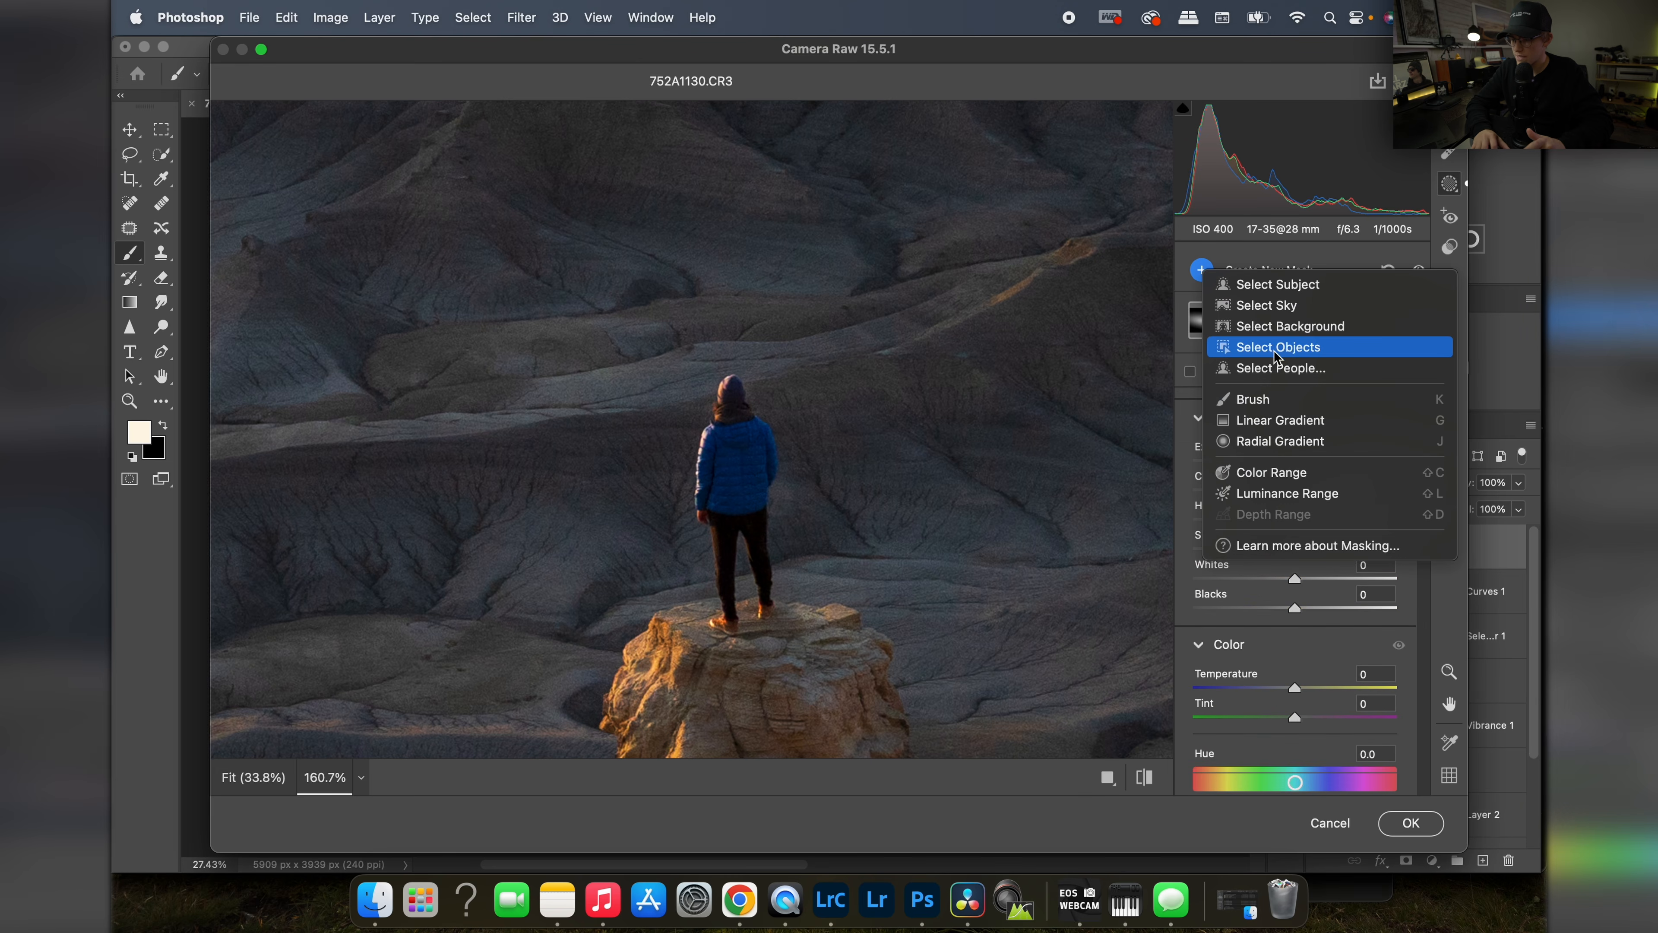
{"action": "left_click", "coordinate": [1291, 291]}
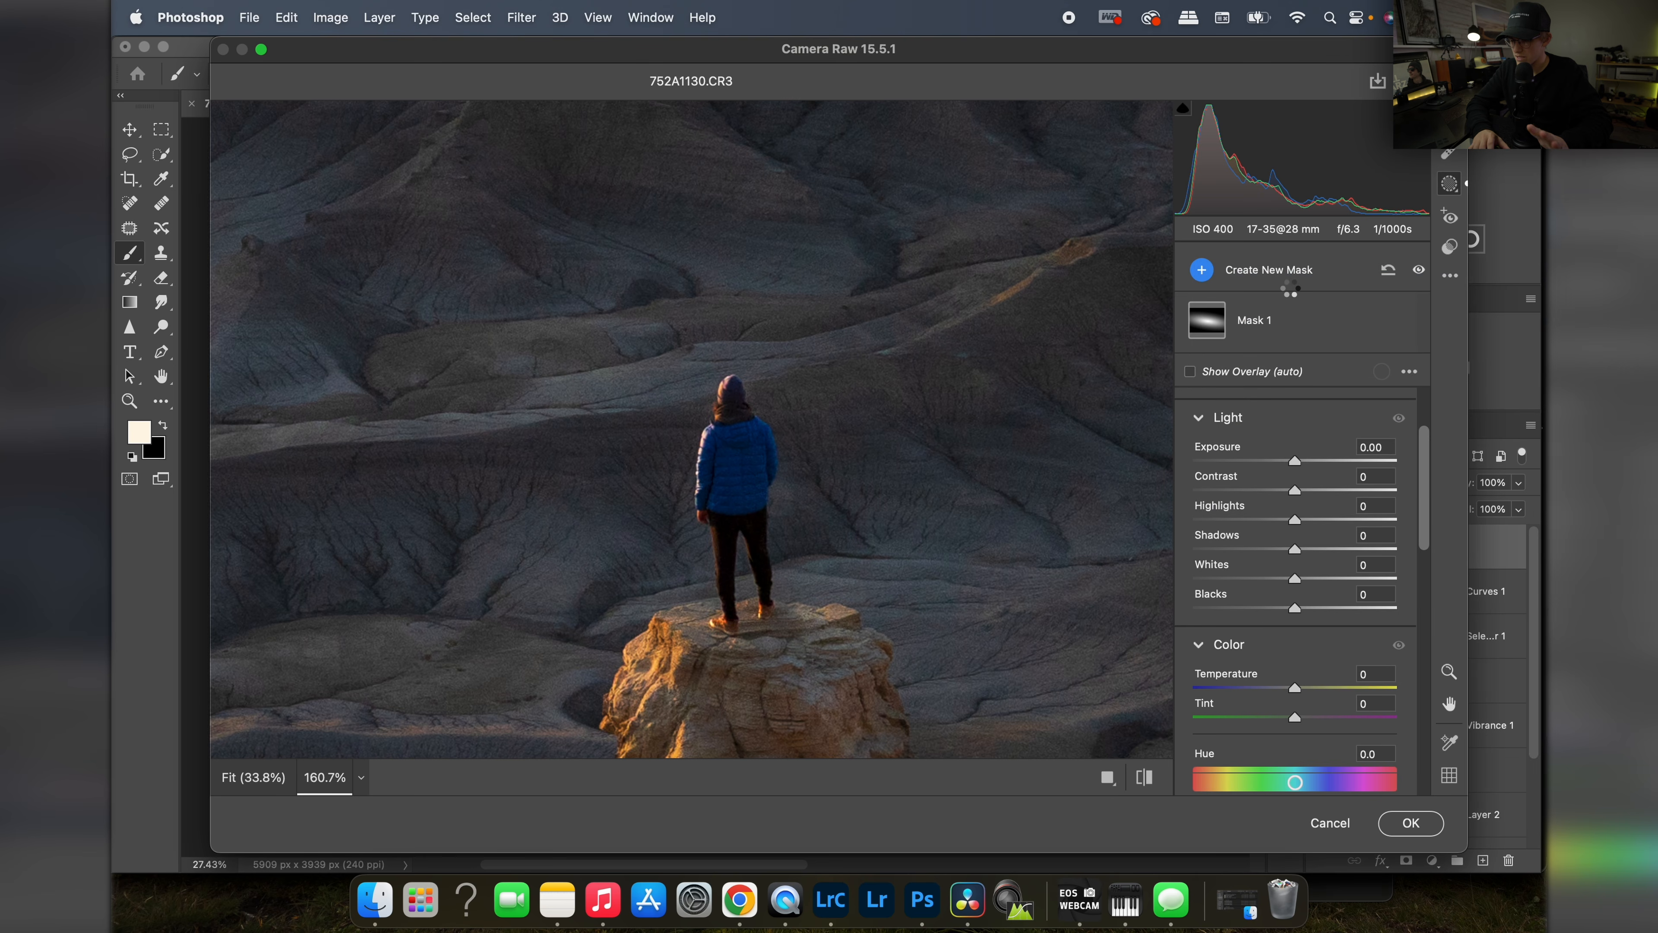
{"action": "scroll", "coordinate": [829, 539], "scroll_direction": "down", "scroll_amount": 5}
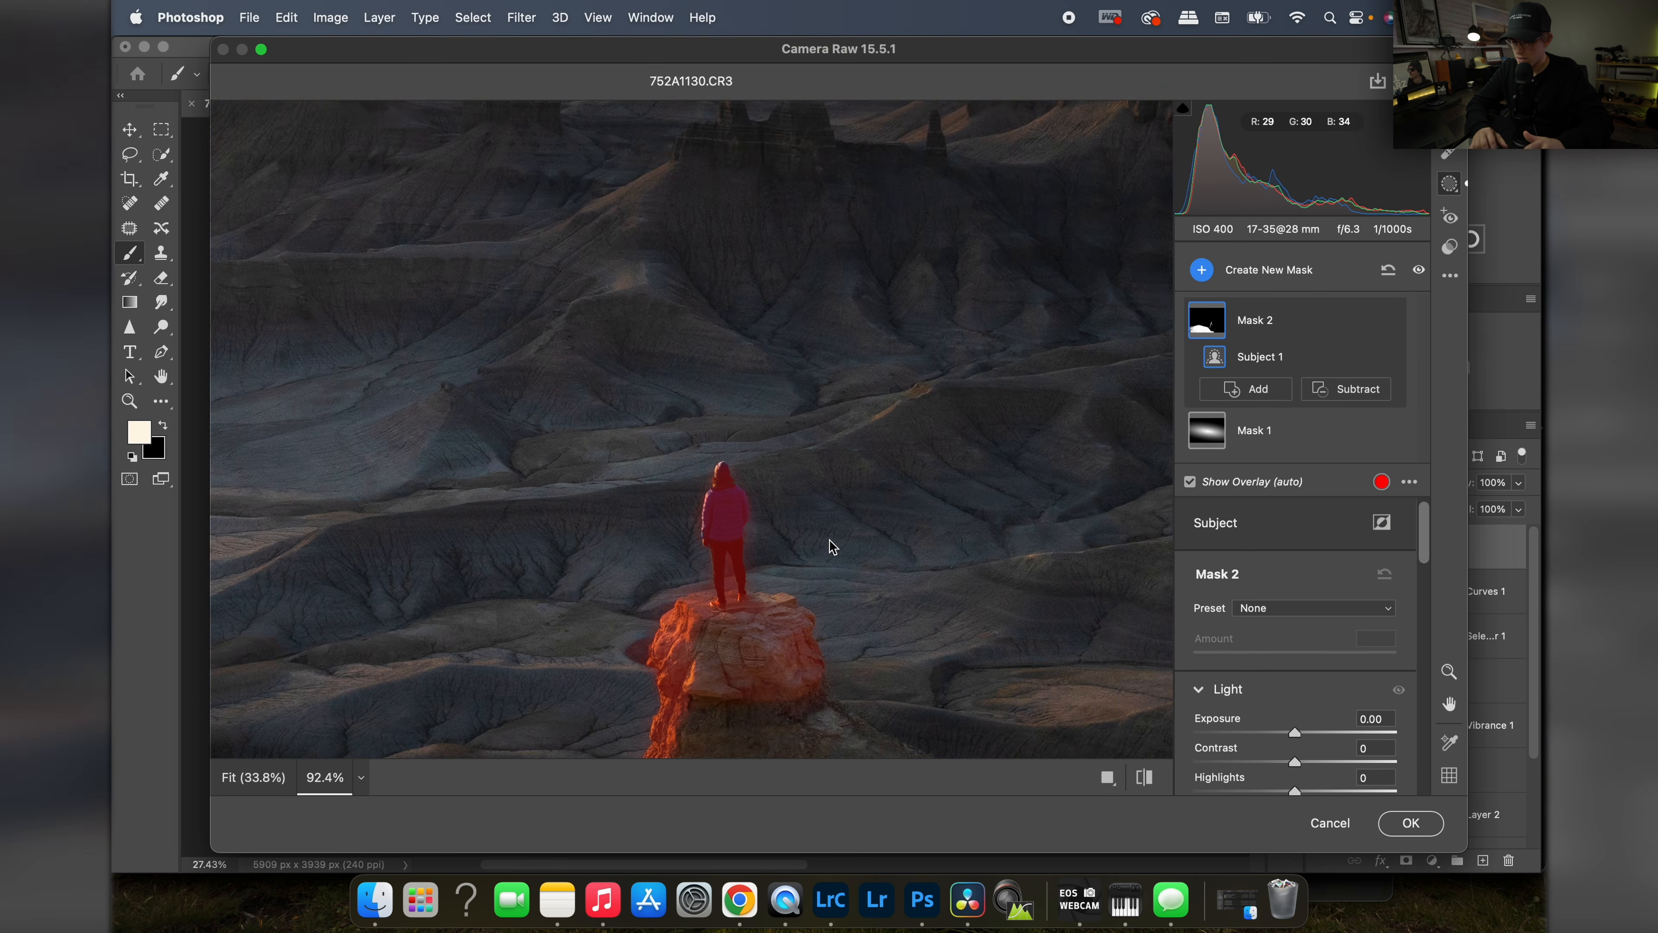
{"action": "scroll", "coordinate": [830, 539], "scroll_direction": "down", "scroll_amount": 3}
{"action": "scroll", "coordinate": [829, 539], "scroll_direction": "down", "scroll_amount": 6}
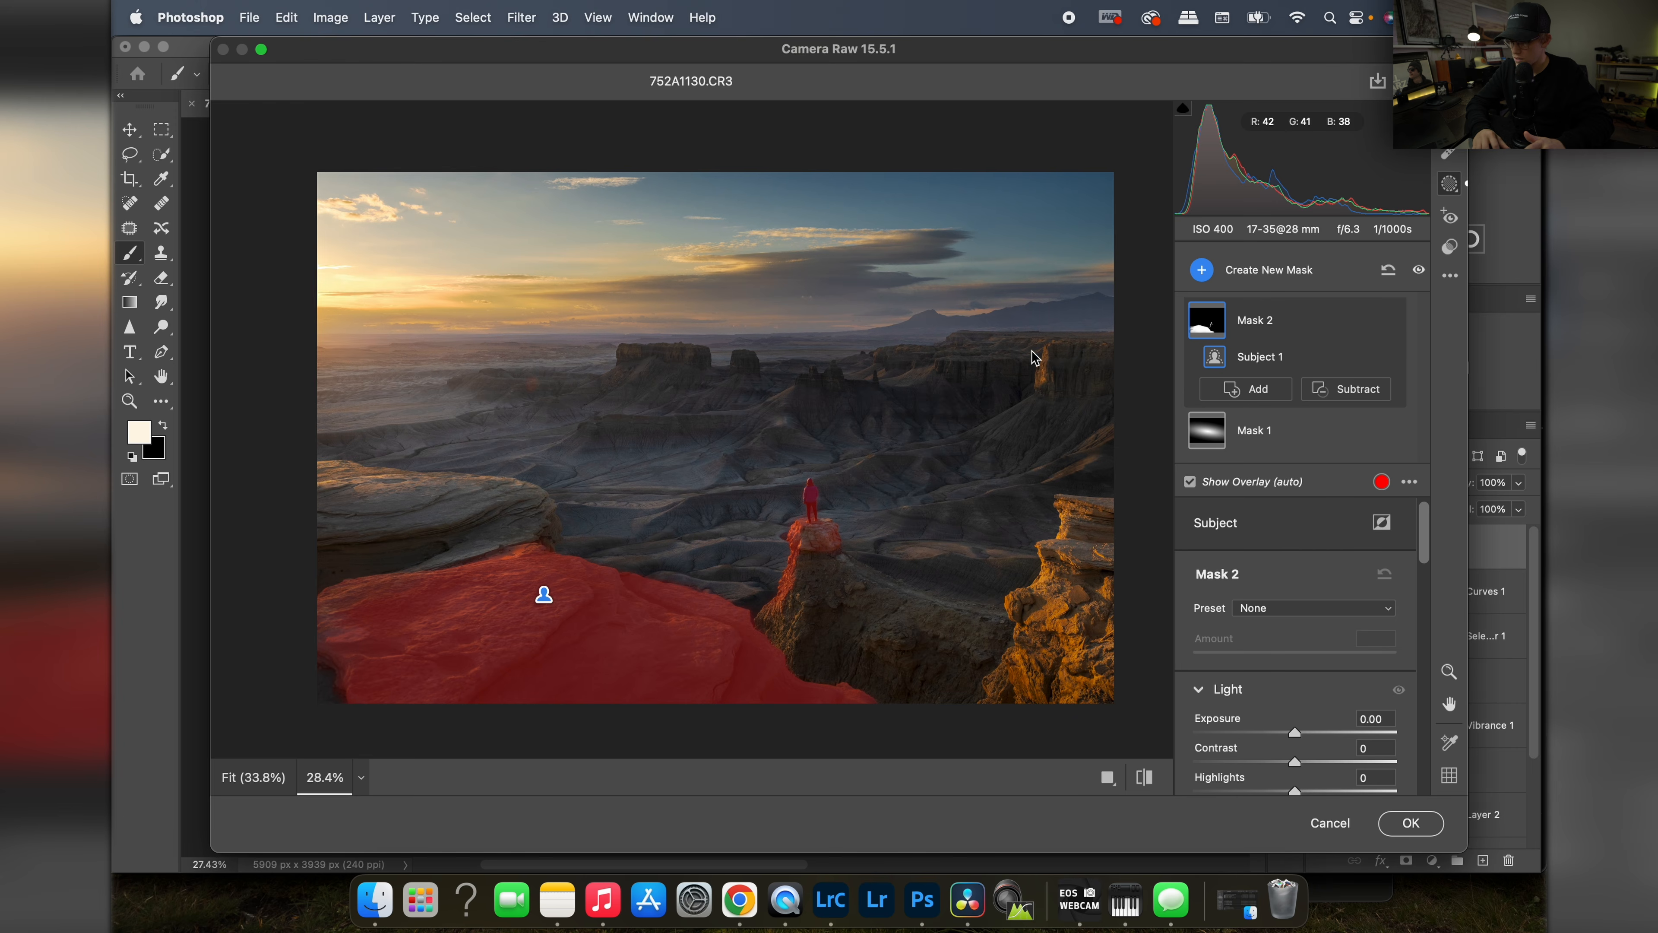
{"action": "scroll", "coordinate": [915, 428], "scroll_direction": "up", "scroll_amount": 3}
{"action": "left_click", "coordinate": [1367, 320]}
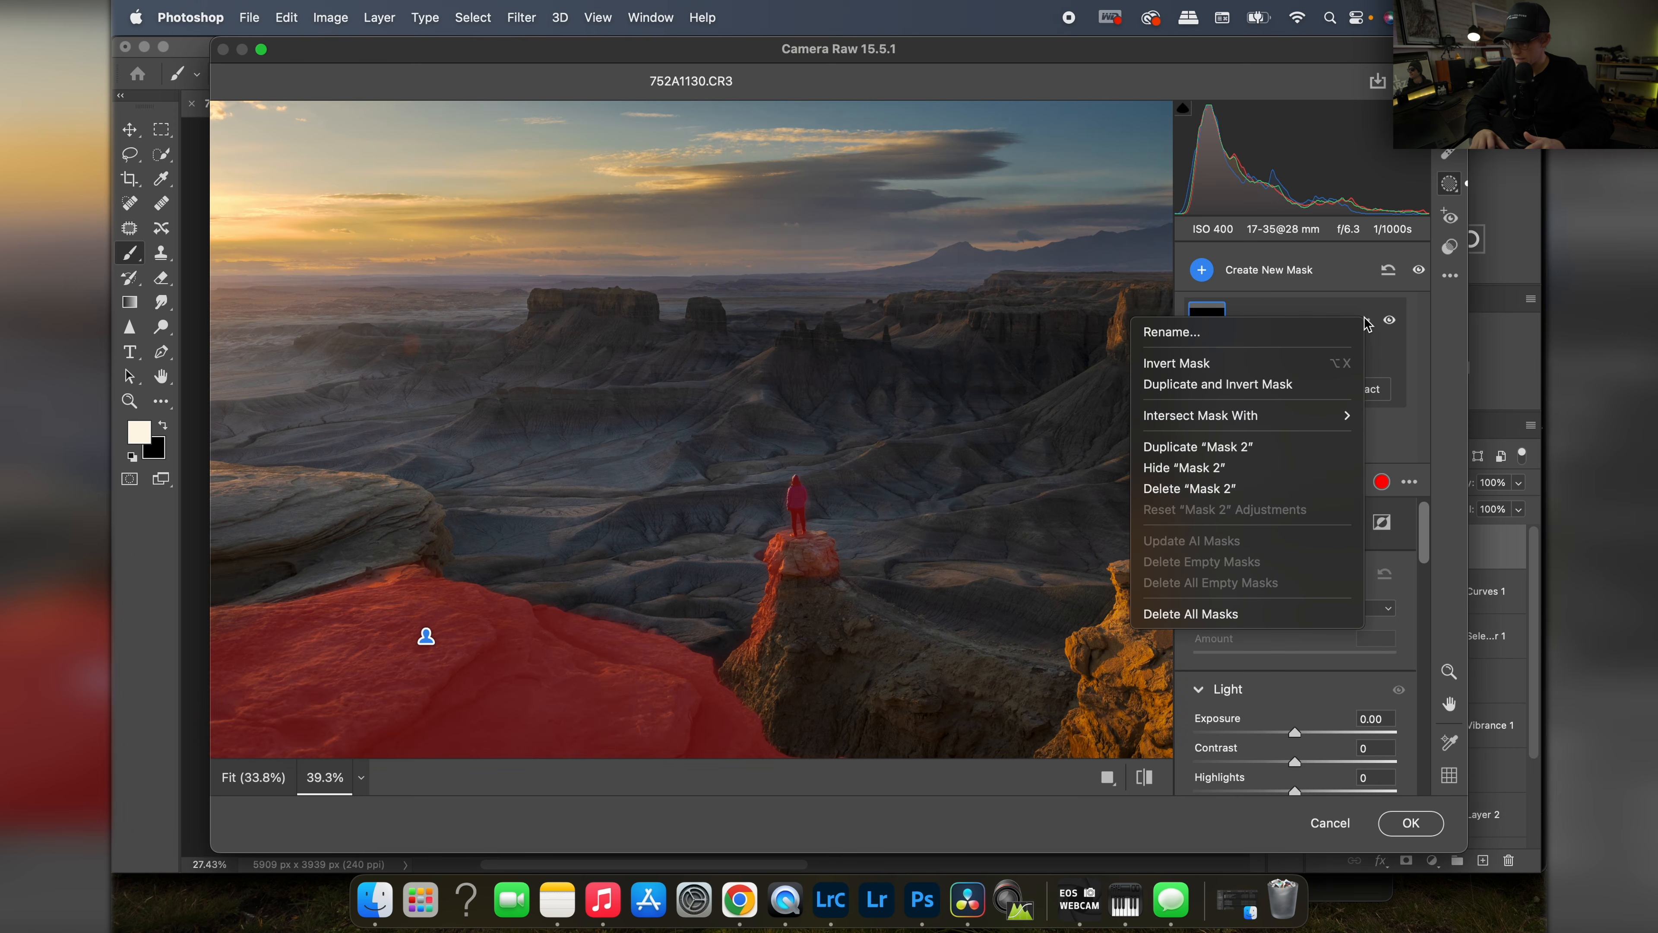
{"action": "left_click", "coordinate": [1214, 489]}
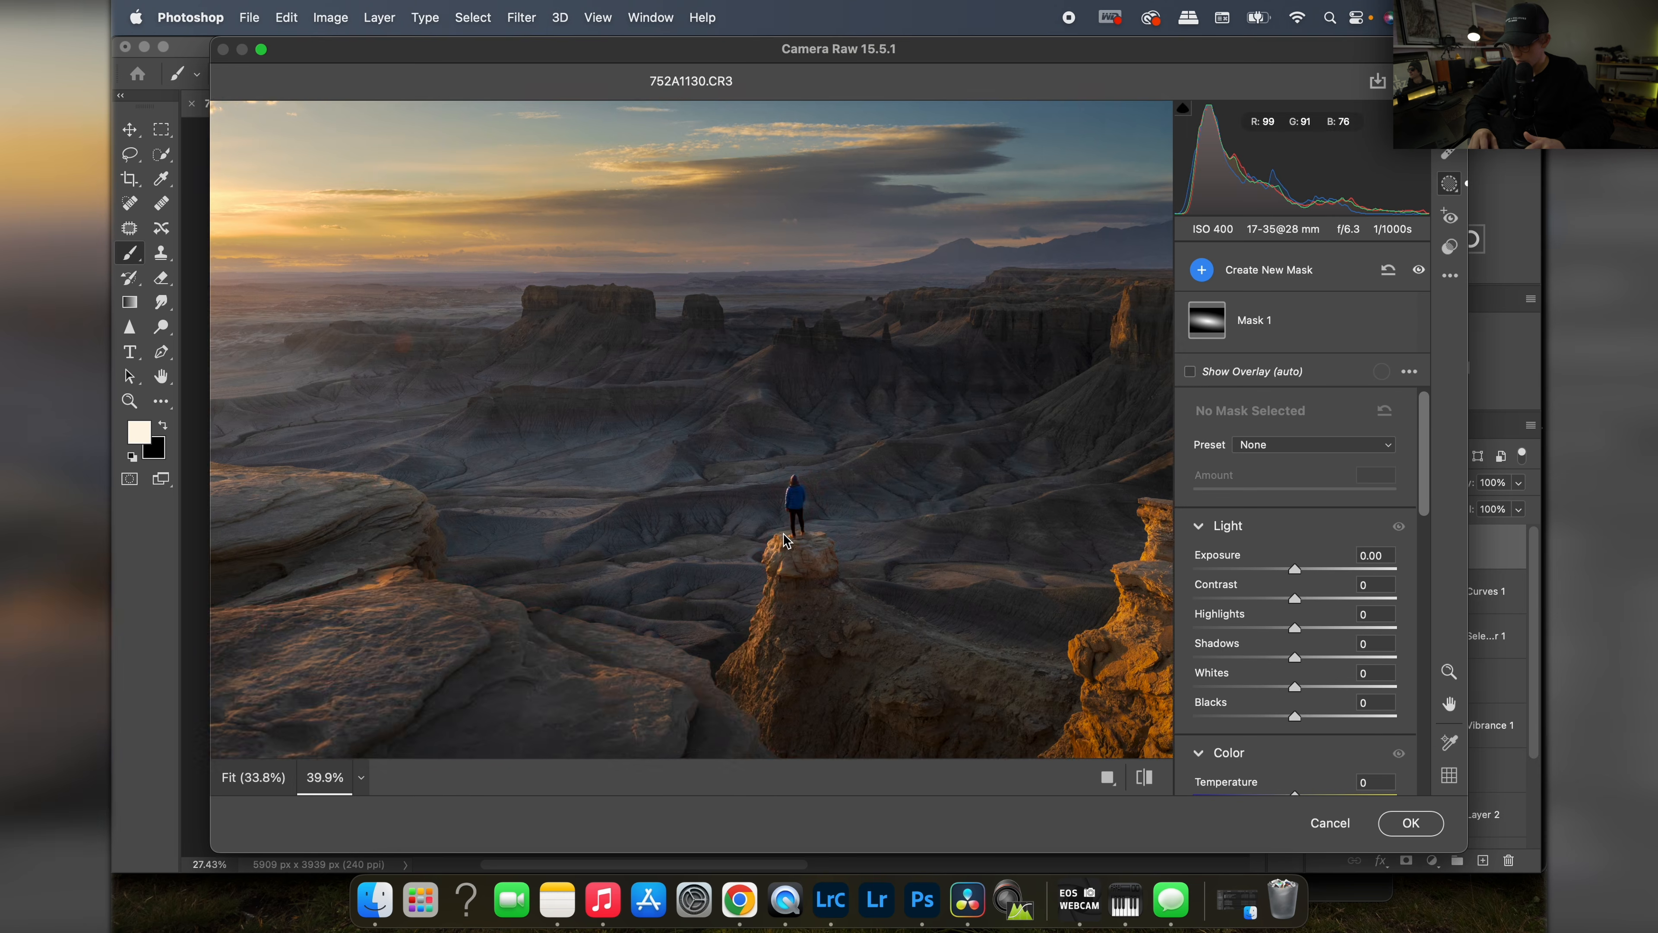
Step: Create a Select Objects mask covering only the standing figure by brushing over the blue jacket with brush size 7
{"action": "scroll", "coordinate": [777, 541], "scroll_direction": "up", "scroll_amount": 5}
{"action": "left_click", "coordinate": [1202, 267]}
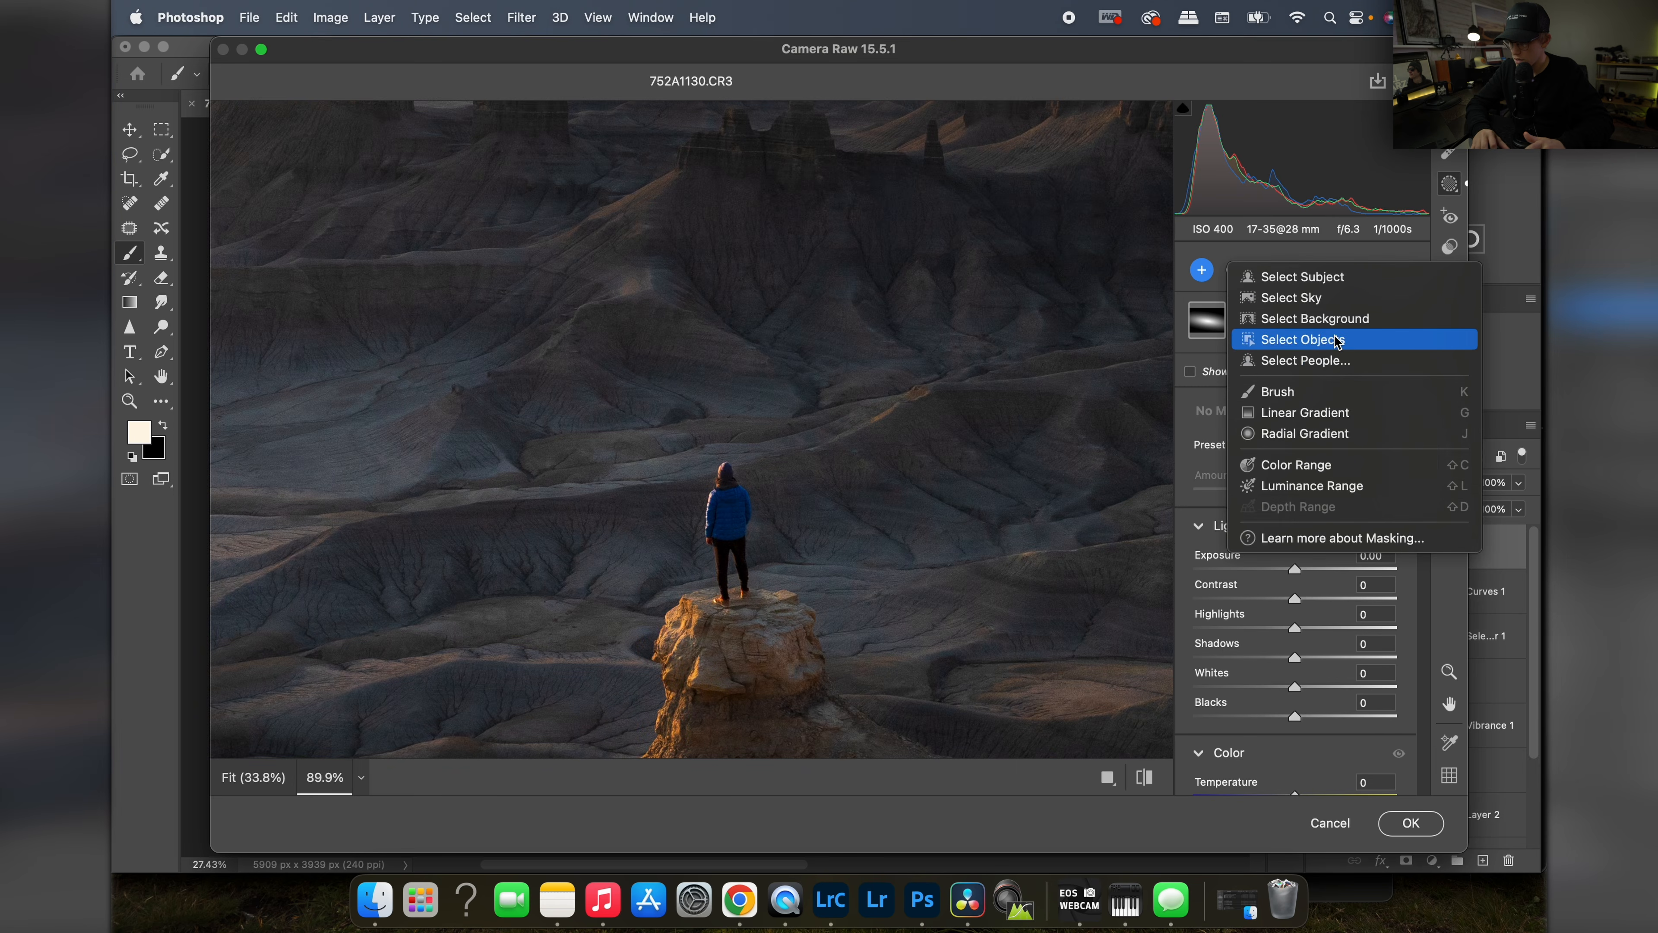
{"action": "left_click", "coordinate": [1303, 339]}
{"action": "scroll", "coordinate": [721, 588], "scroll_direction": "up", "scroll_amount": 4}
{"action": "key", "text": "]"}
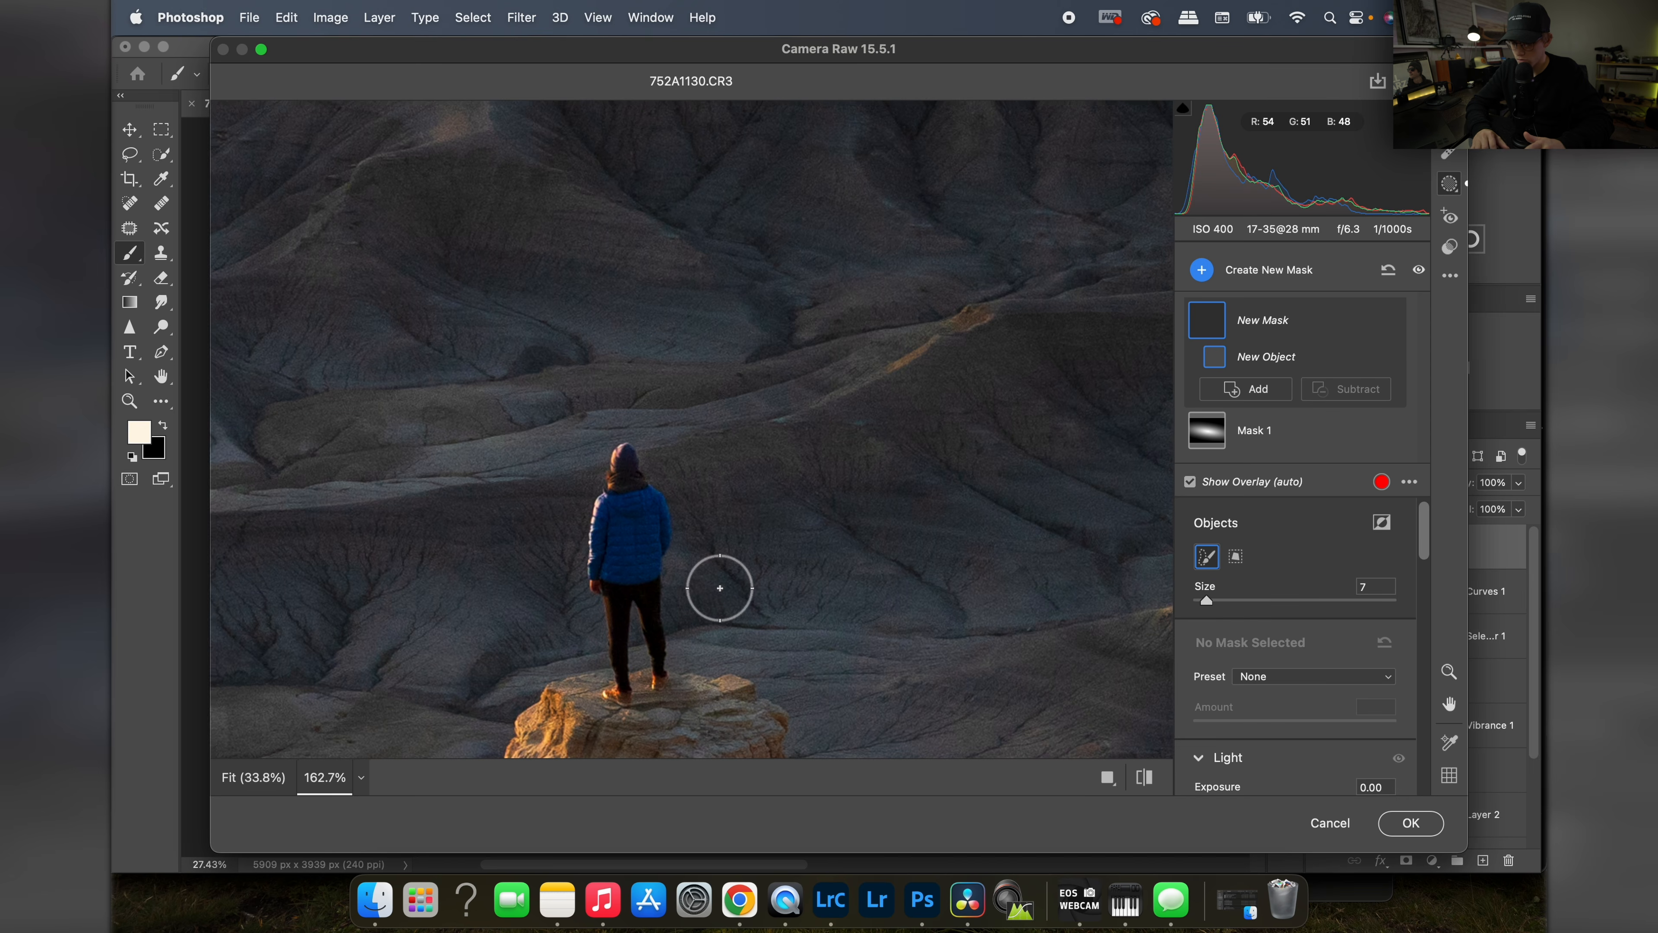
{"action": "key", "text": "space"}
{"action": "left_click_drag", "start_coordinate": [720, 587], "coordinate": [920, 447]}
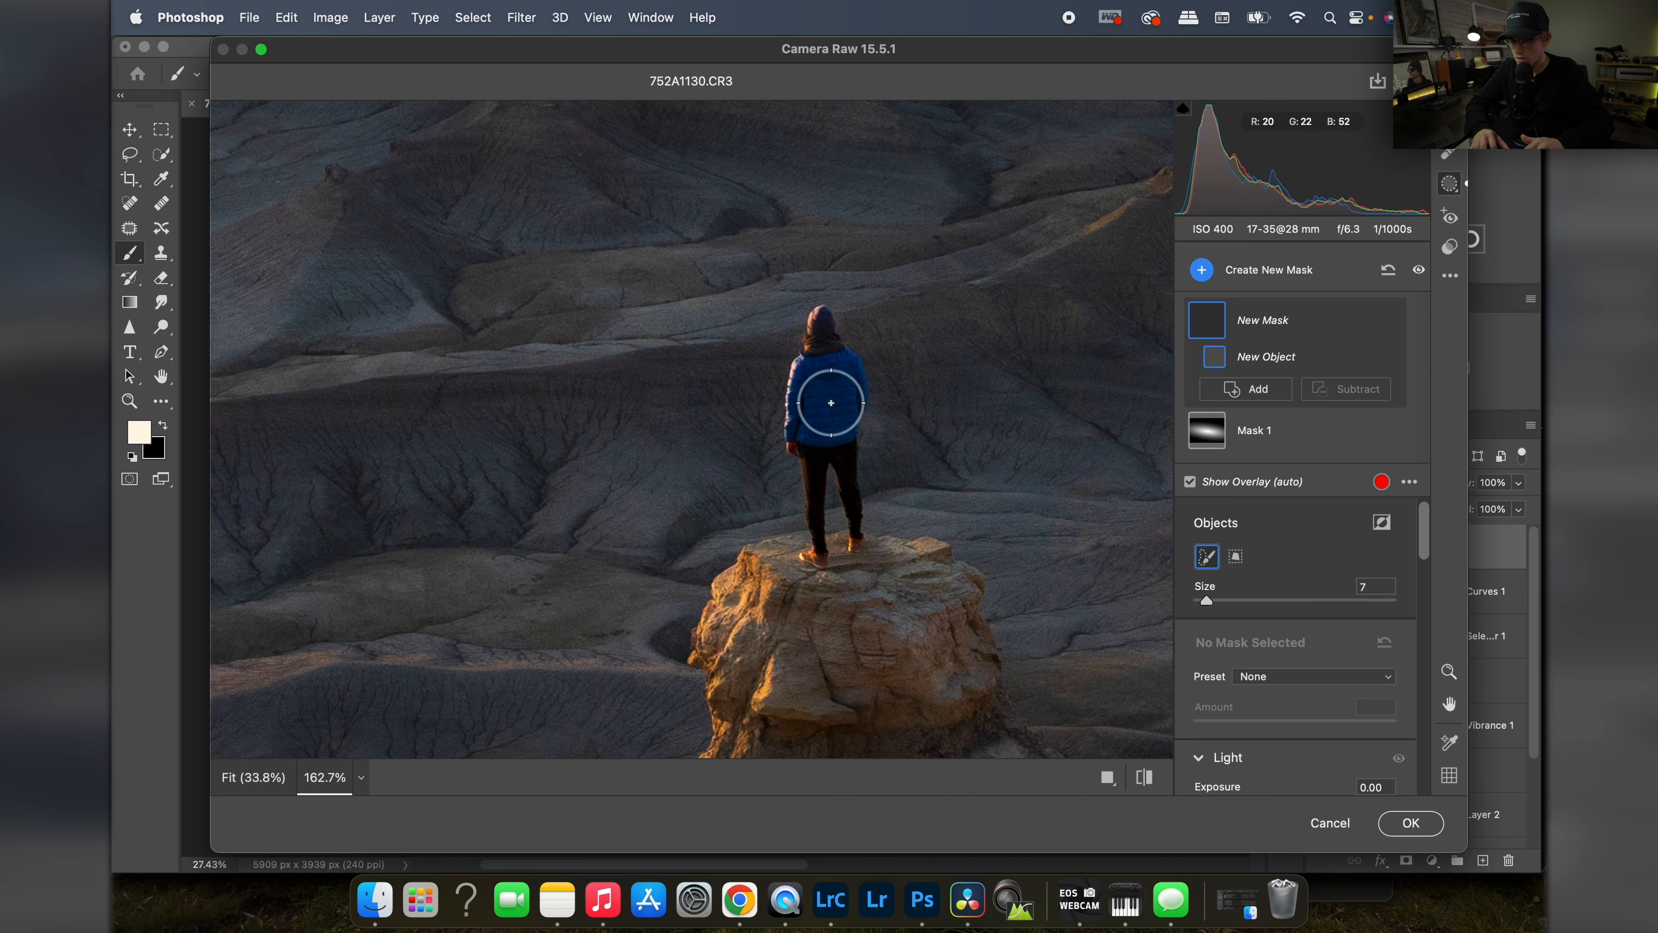
{"action": "mouse_move", "coordinate": [828, 401]}
{"action": "left_mouse_down"}
{"action": "mouse_move", "coordinate": [811, 419]}
{"action": "mouse_move", "coordinate": [811, 514]}
{"action": "mouse_move", "coordinate": [848, 518]}
{"action": "mouse_move", "coordinate": [836, 381]}
{"action": "mouse_move", "coordinate": [796, 400]}
{"action": "left_mouse_up"}
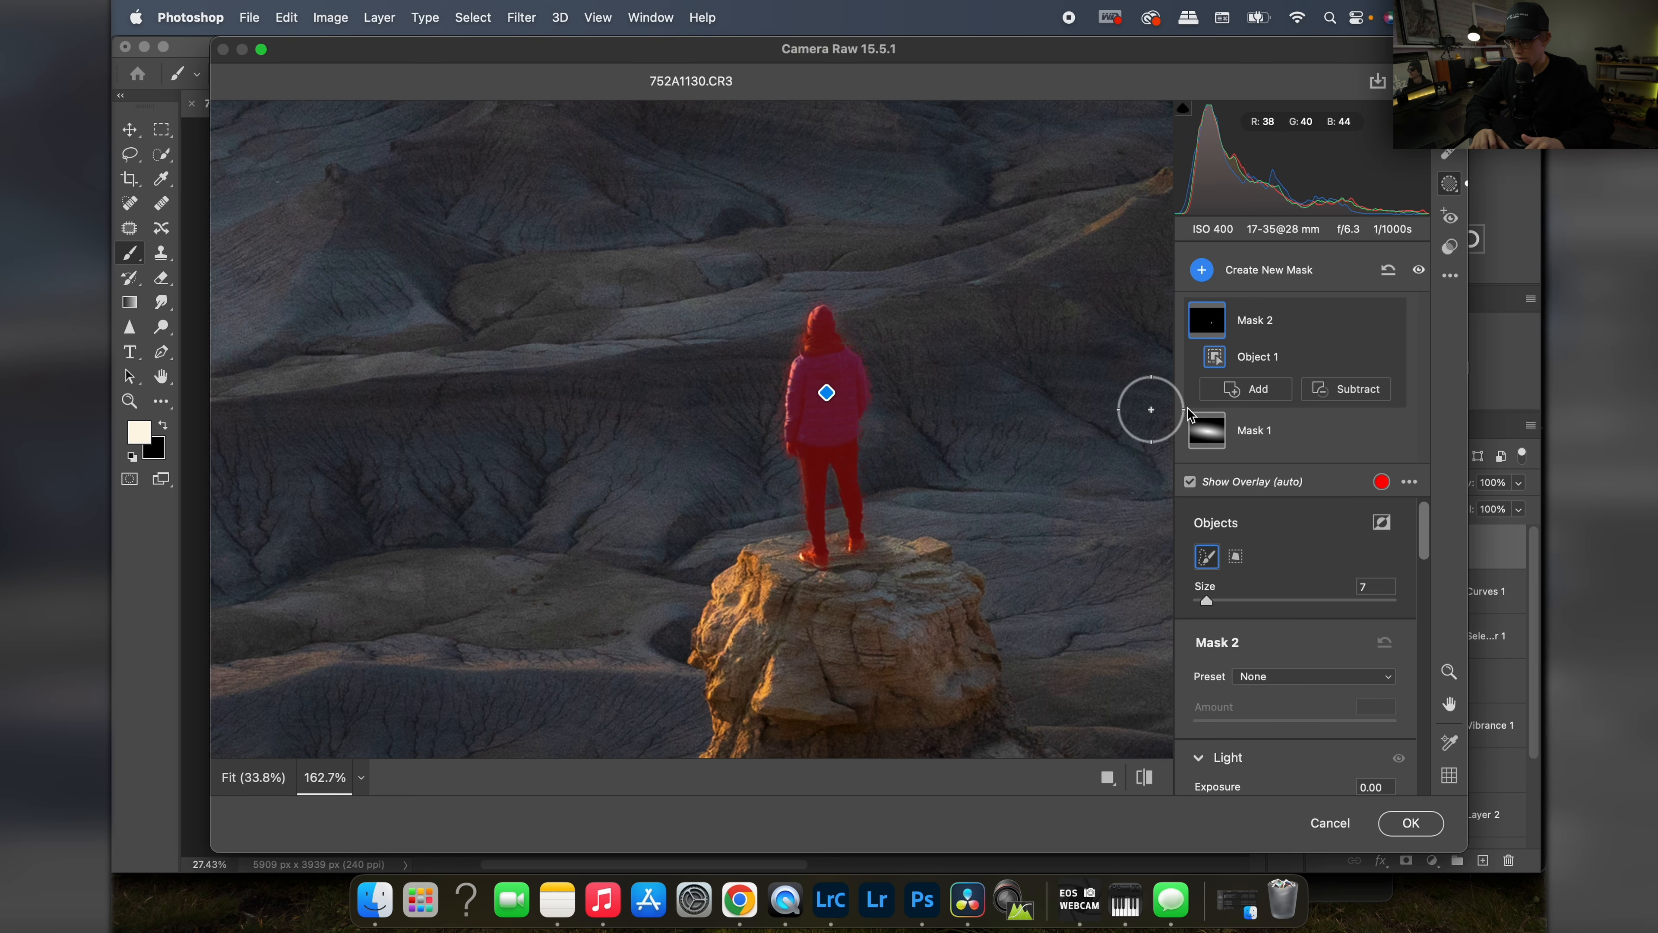
Step: Set the figure mask's Shadows to +19 and Whites to +15, and return to the global edits
{"action": "scroll", "coordinate": [852, 487], "scroll_direction": "down", "scroll_amount": 2}
{"action": "scroll", "coordinate": [1309, 699], "scroll_direction": "down", "scroll_amount": 3}
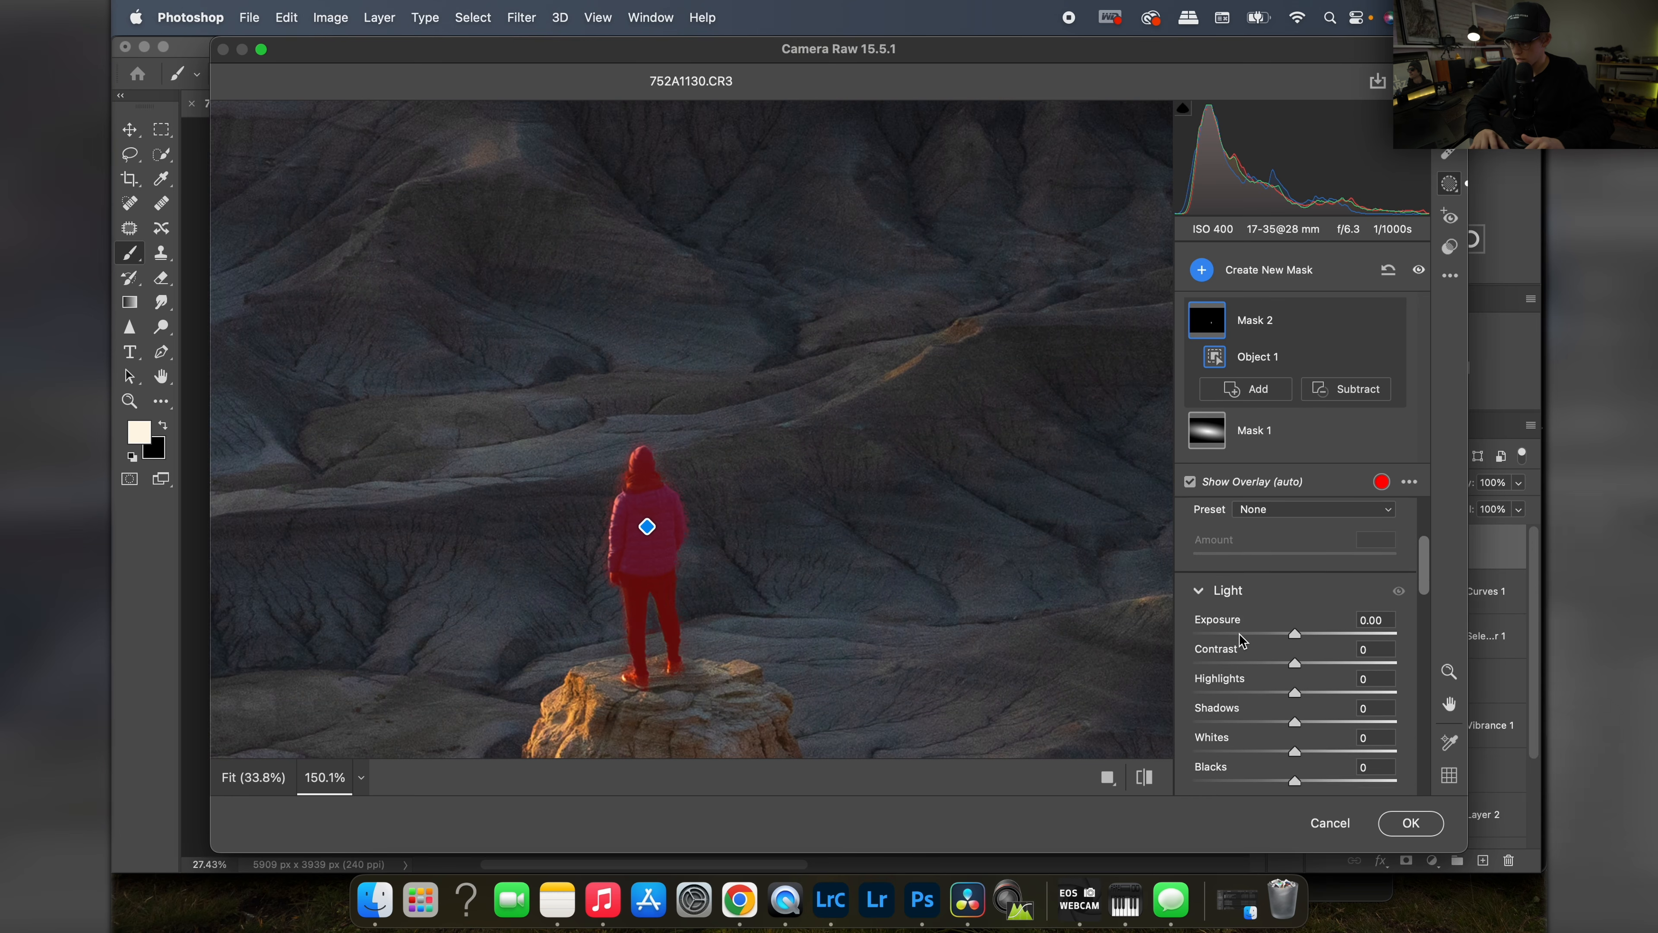
{"action": "left_click_drag", "start_coordinate": [1298, 696], "coordinate": [1307, 696]}
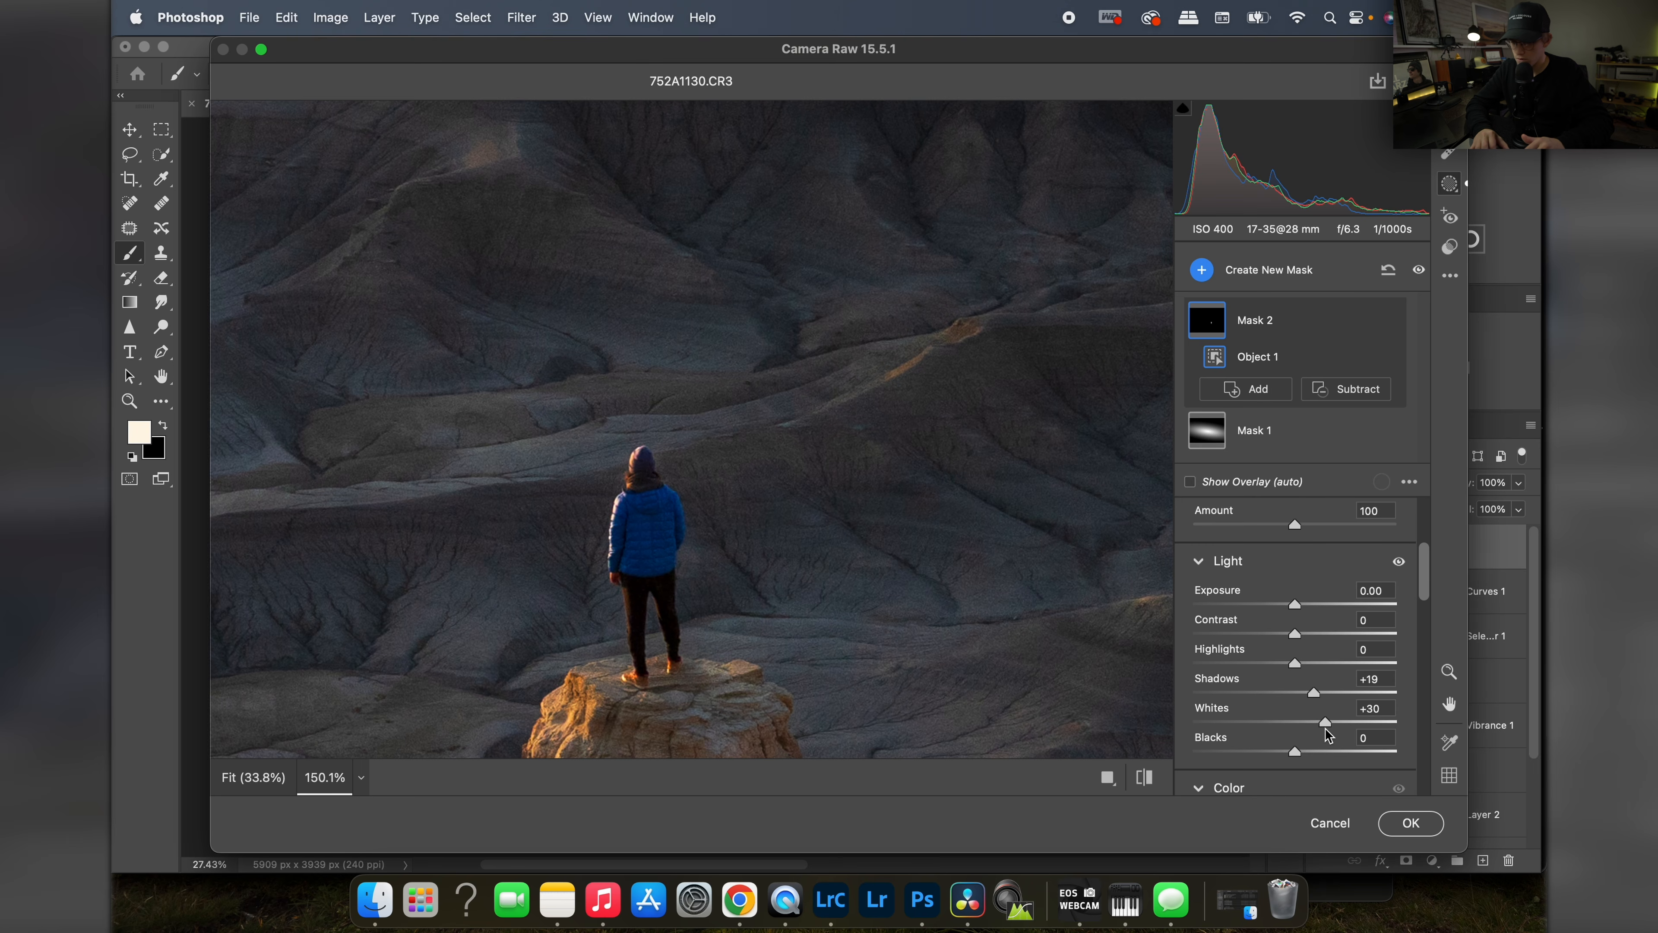
{"action": "left_click_drag", "start_coordinate": [1325, 730], "coordinate": [1324, 730]}
{"action": "scroll", "coordinate": [822, 544], "scroll_direction": "down", "scroll_amount": 5}
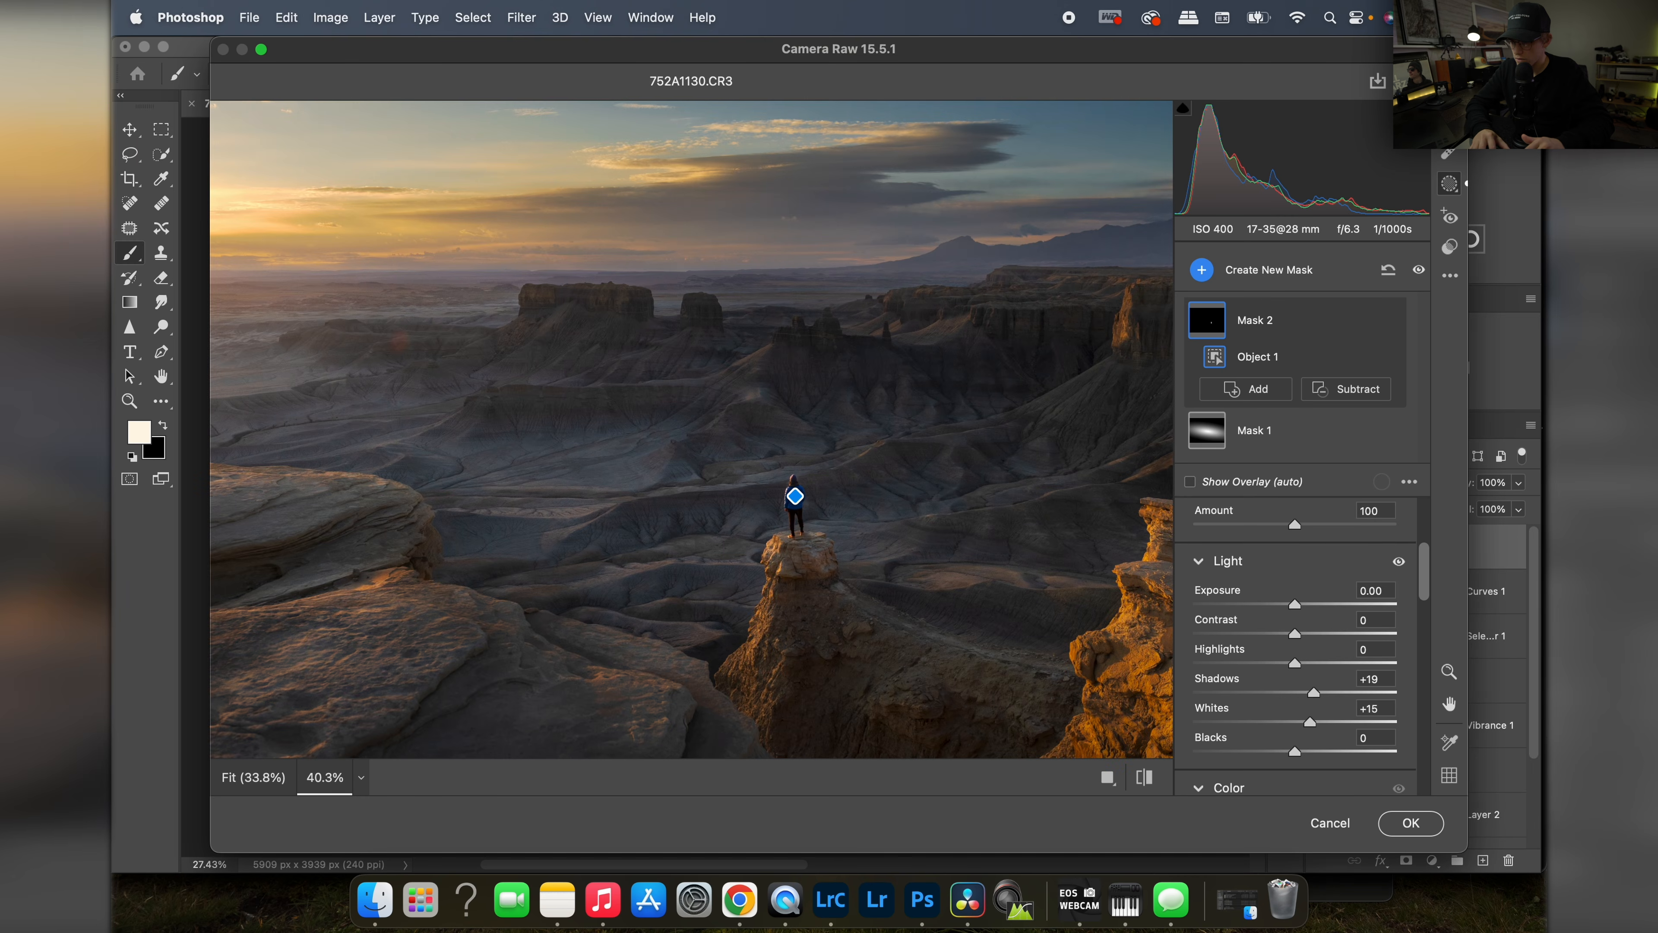
{"action": "key", "text": "e"}
Step: Set the global Tint in the Basic adjustments to +5
{"action": "scroll", "coordinate": [817, 389], "scroll_direction": "down", "scroll_amount": 2}
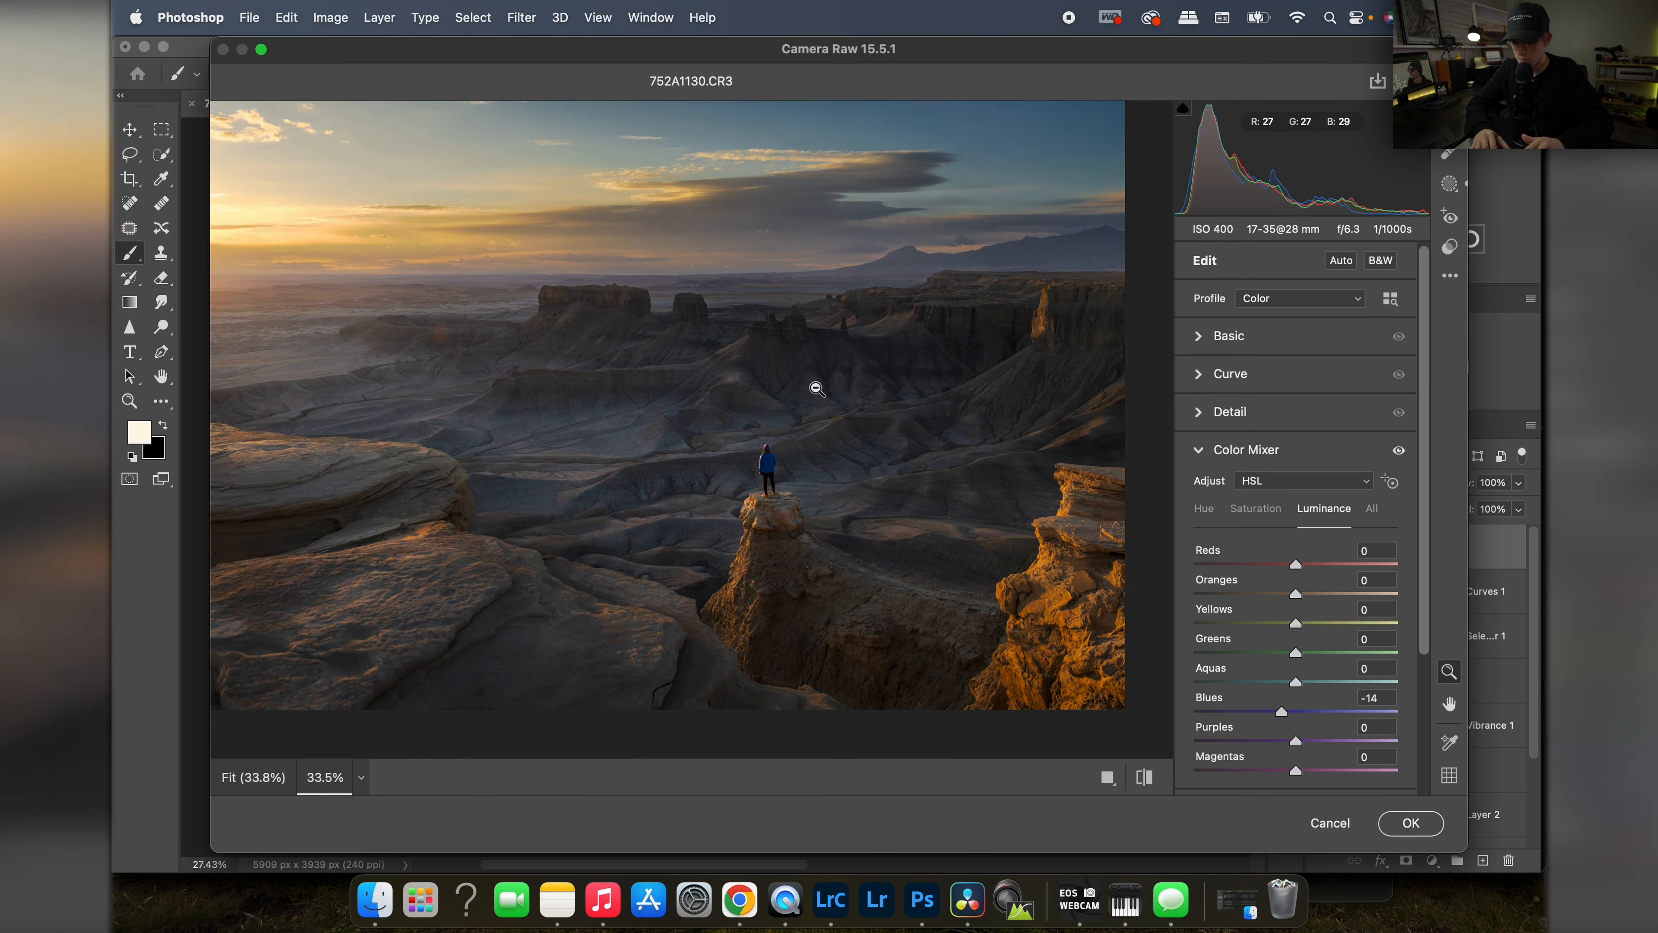
{"action": "scroll", "coordinate": [817, 390], "scroll_direction": "down", "scroll_amount": 2}
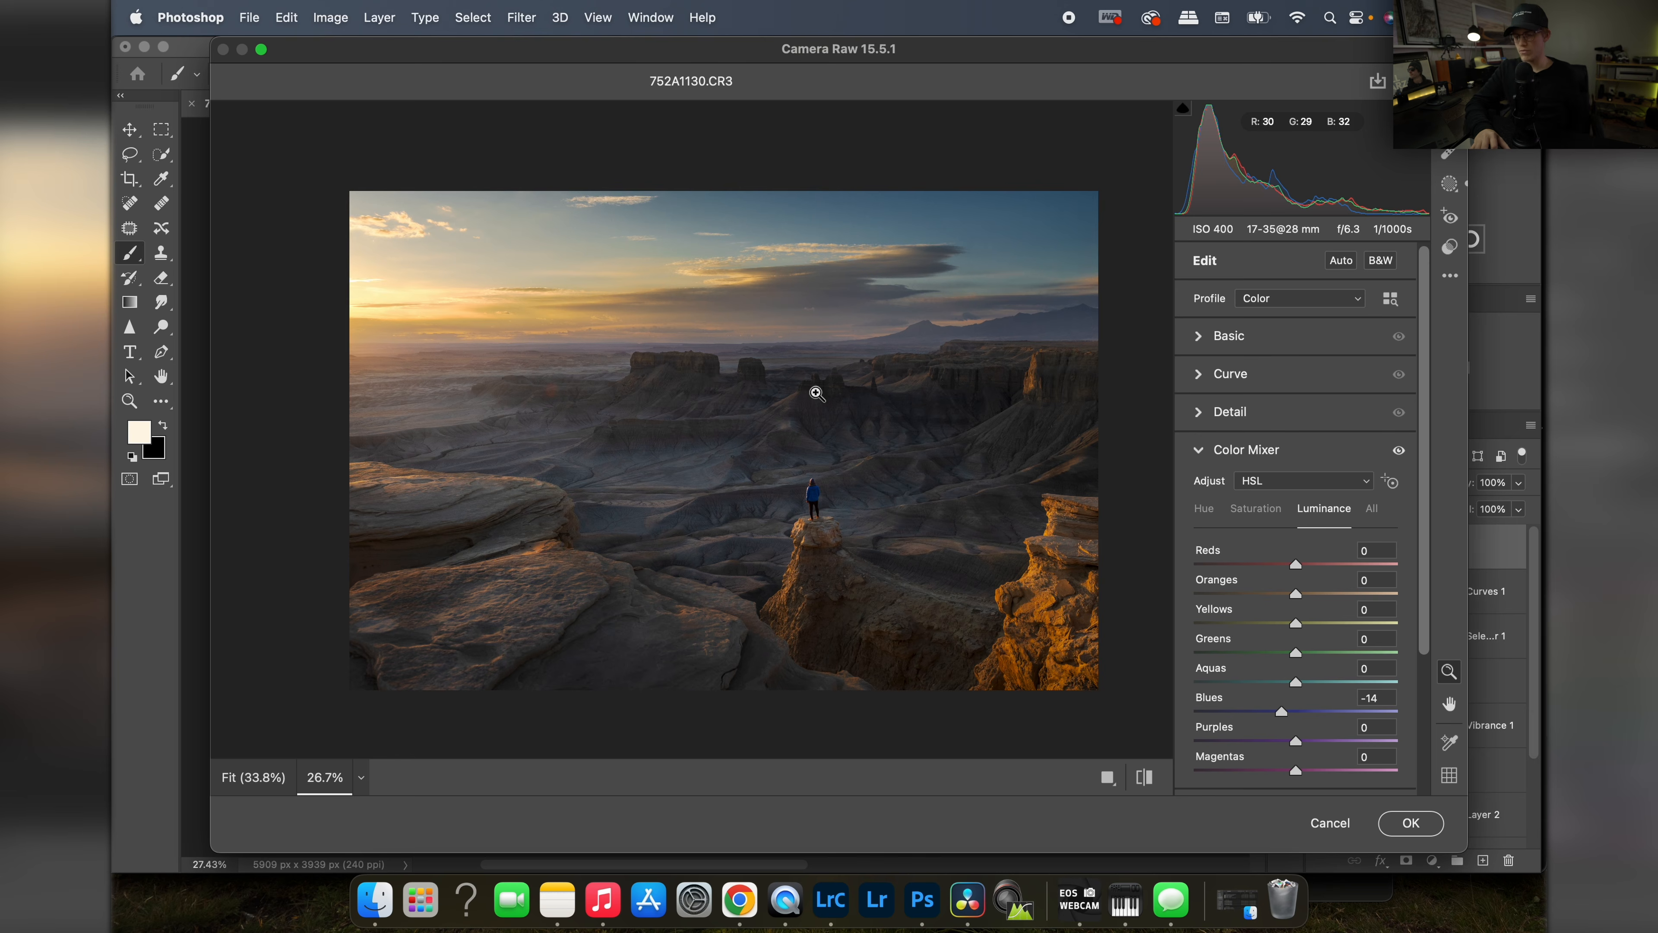
{"action": "left_click", "coordinate": [1198, 337]}
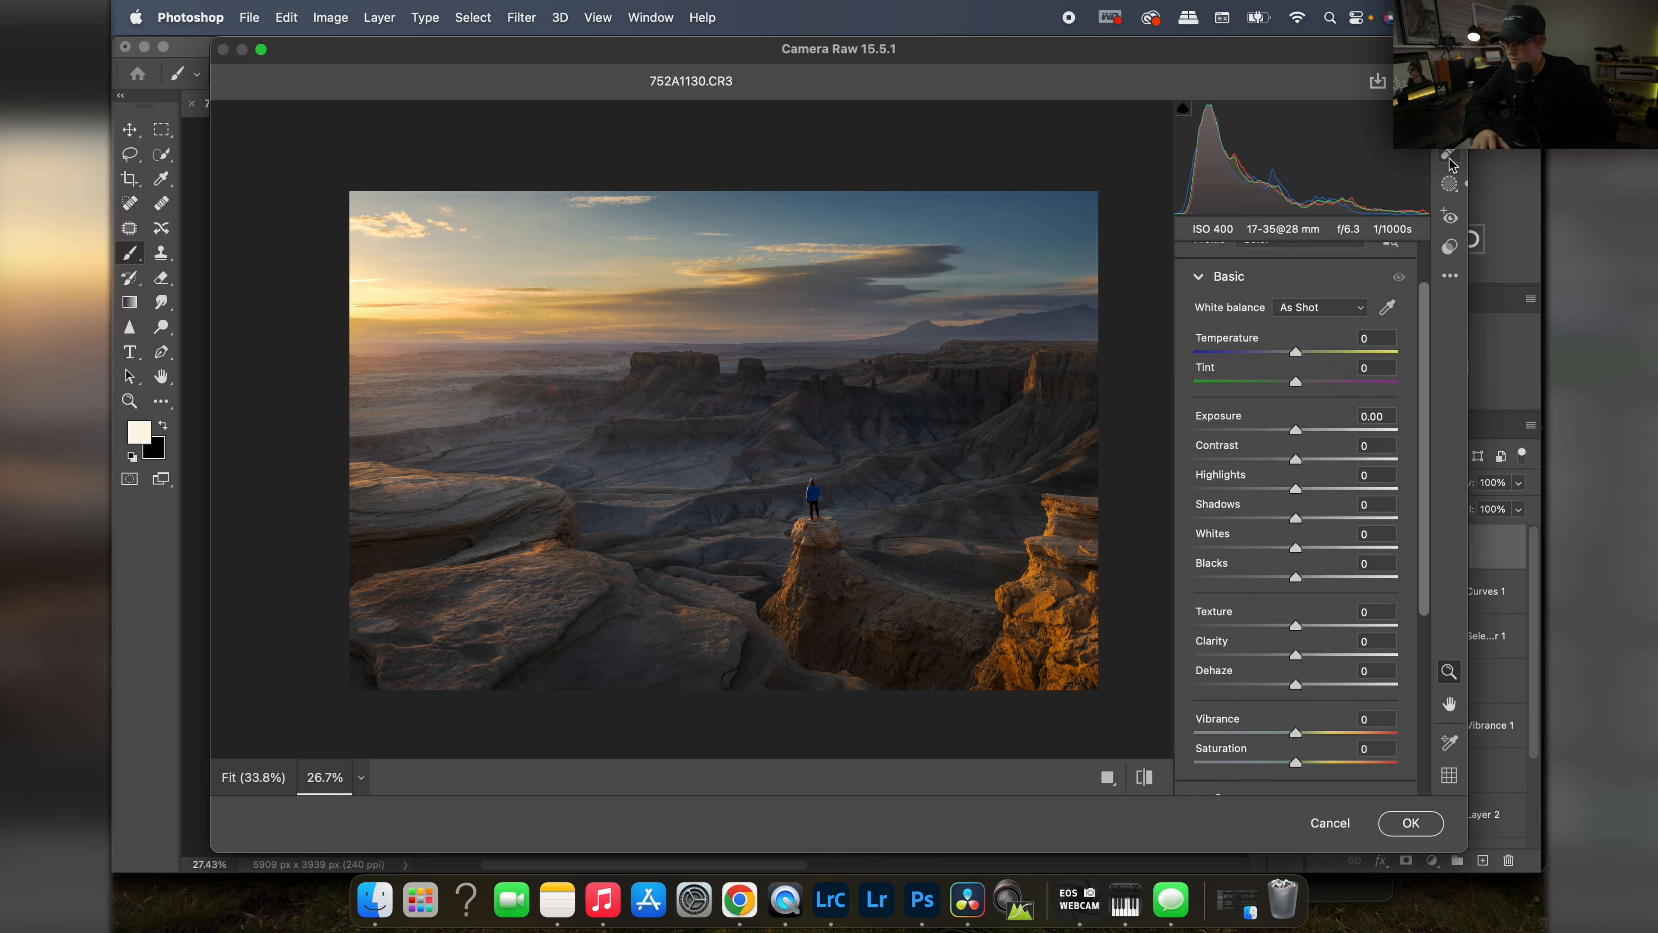
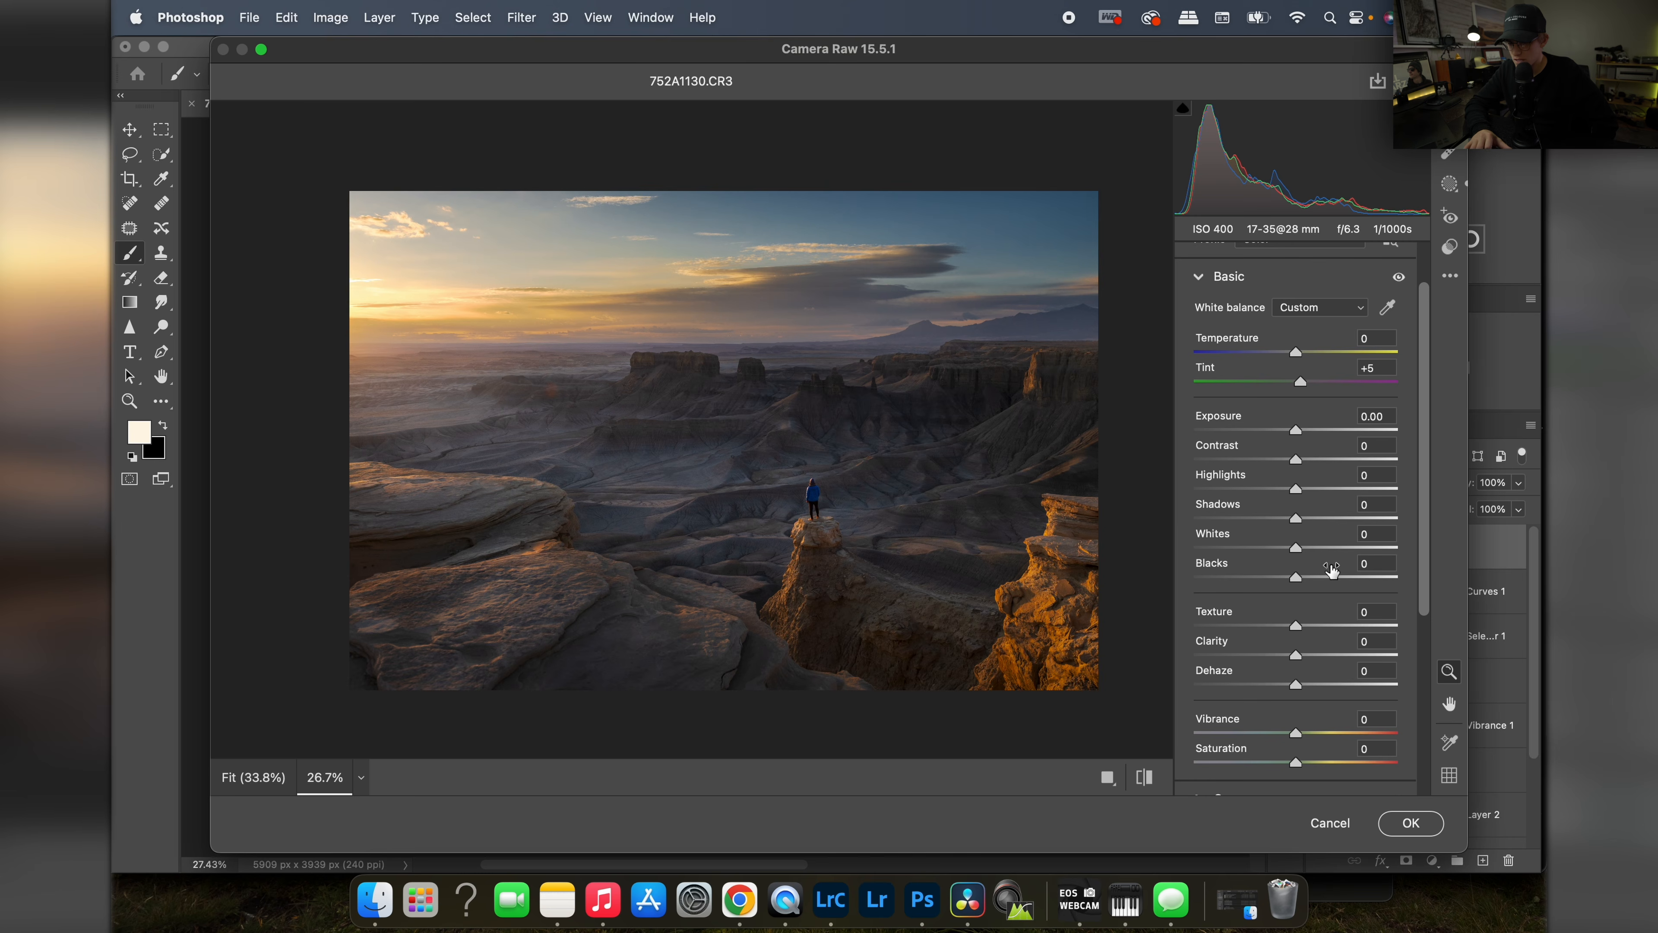
{"action": "scroll", "coordinate": [1328, 570], "scroll_direction": "down", "scroll_amount": 5}
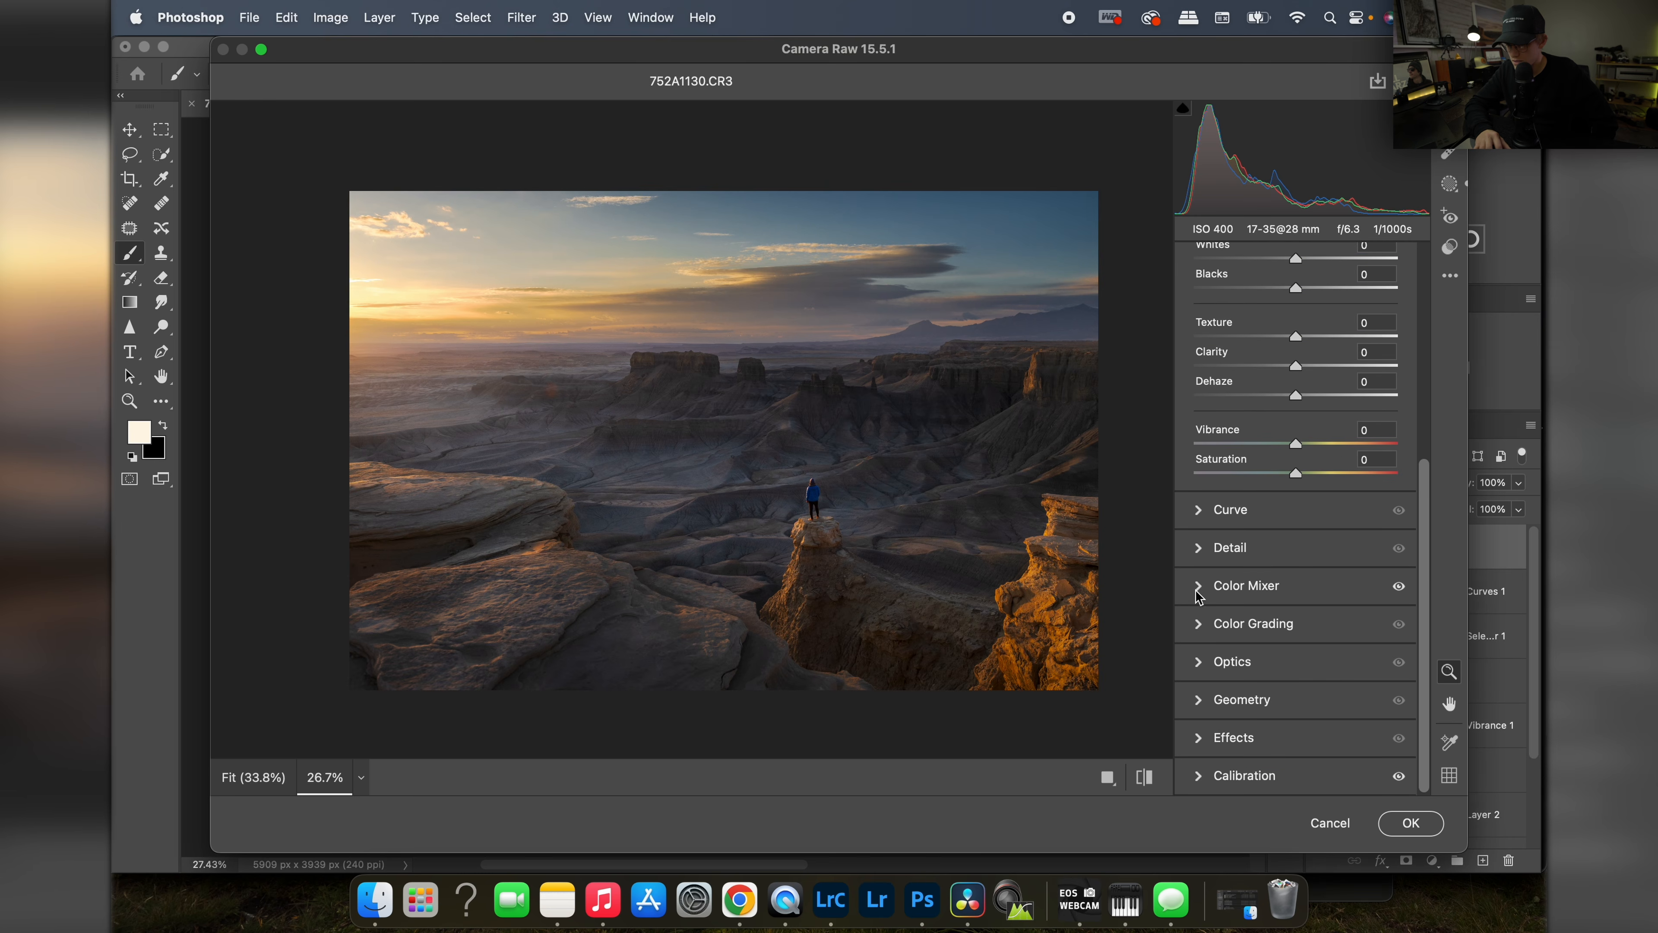
Step: Add a radial gradient mask with feather 100 over the dark cloud and distant mountains, flattened and stretched wide toward the sunset
{"action": "left_click", "coordinate": [1452, 184]}
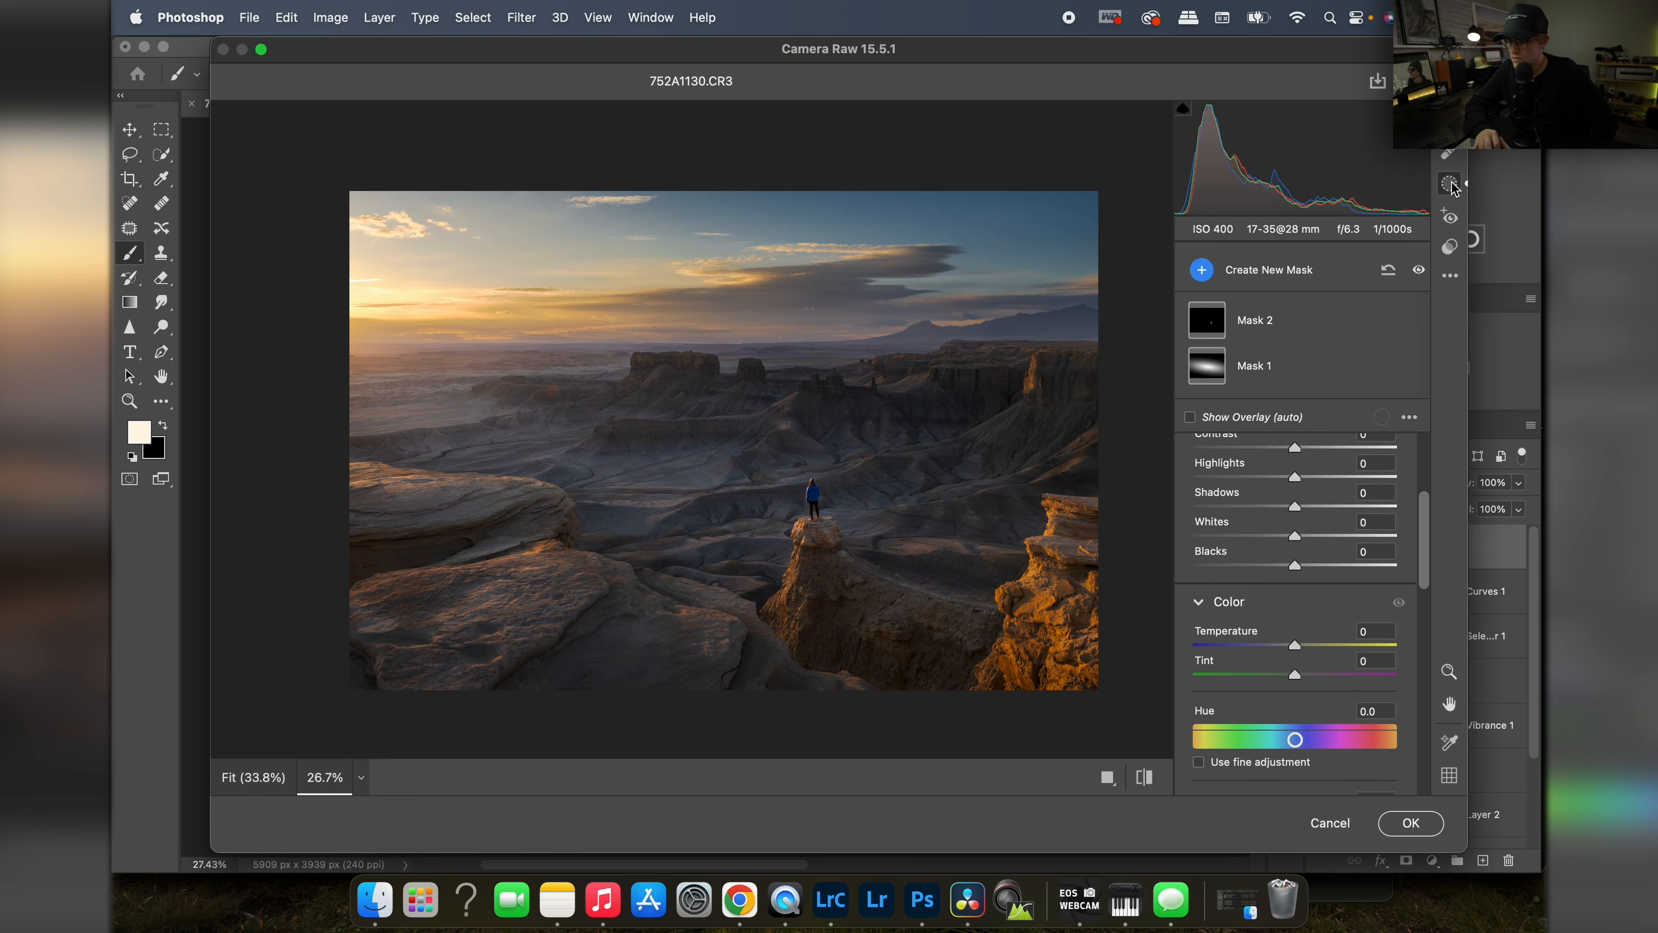
{"action": "left_click", "coordinate": [1203, 269]}
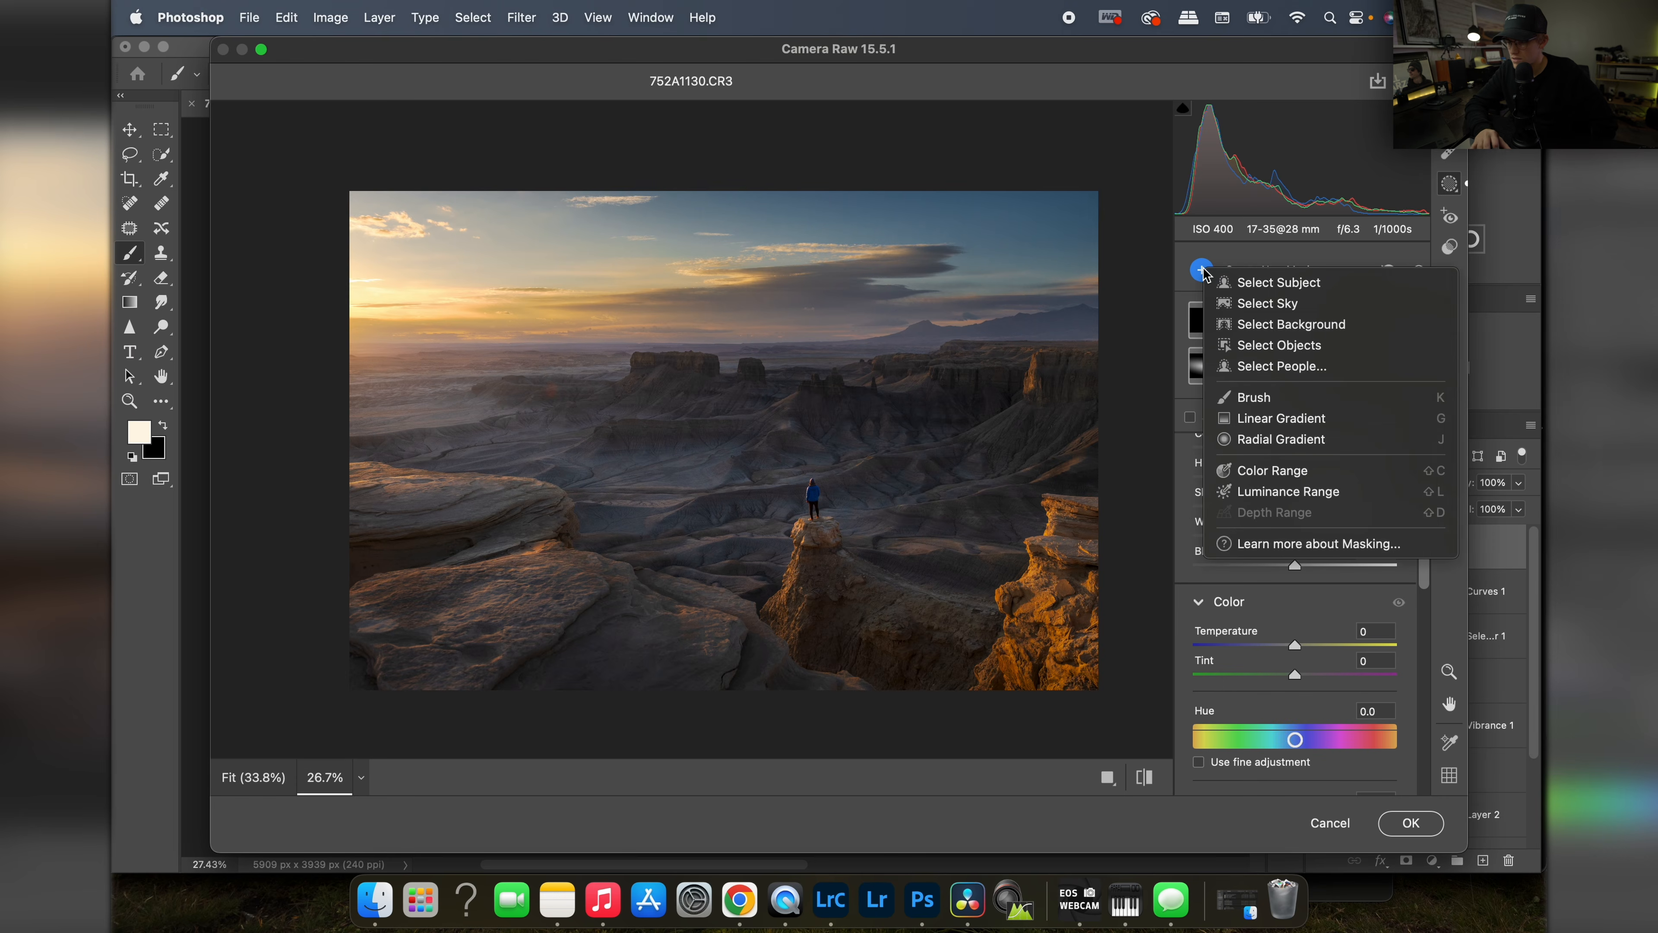
{"action": "left_click", "coordinate": [1279, 438]}
{"action": "mouse_move", "coordinate": [927, 306]}
{"action": "left_mouse_down"}
{"action": "mouse_move", "coordinate": [1156, 225]}
{"action": "mouse_move", "coordinate": [928, 303]}
{"action": "mouse_move", "coordinate": [926, 288]}
{"action": "left_mouse_up"}
{"action": "left_click_drag", "start_coordinate": [927, 392], "coordinate": [927, 359]}
{"action": "left_click_drag", "start_coordinate": [926, 284], "coordinate": [927, 302]}
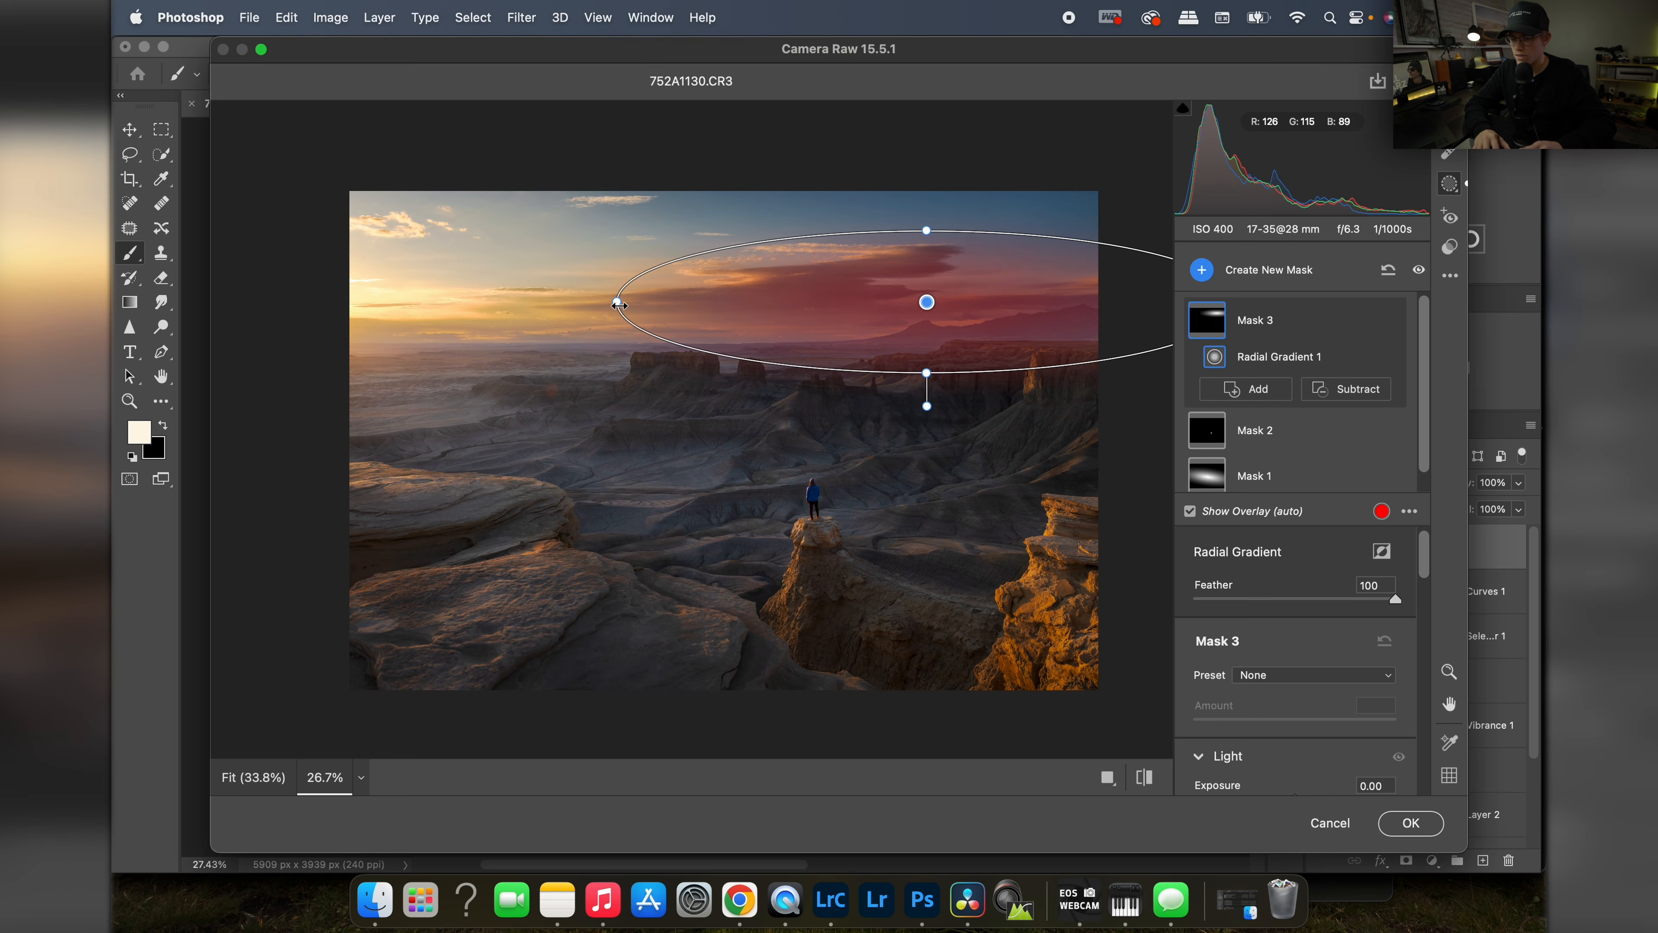
{"action": "left_click_drag", "start_coordinate": [618, 304], "coordinate": [507, 302]}
Step: Set the cloud mask's Blacks to +10 and Temperature to +10, and return to the global edits
{"action": "scroll", "coordinate": [1270, 661], "scroll_direction": "down", "scroll_amount": 10}
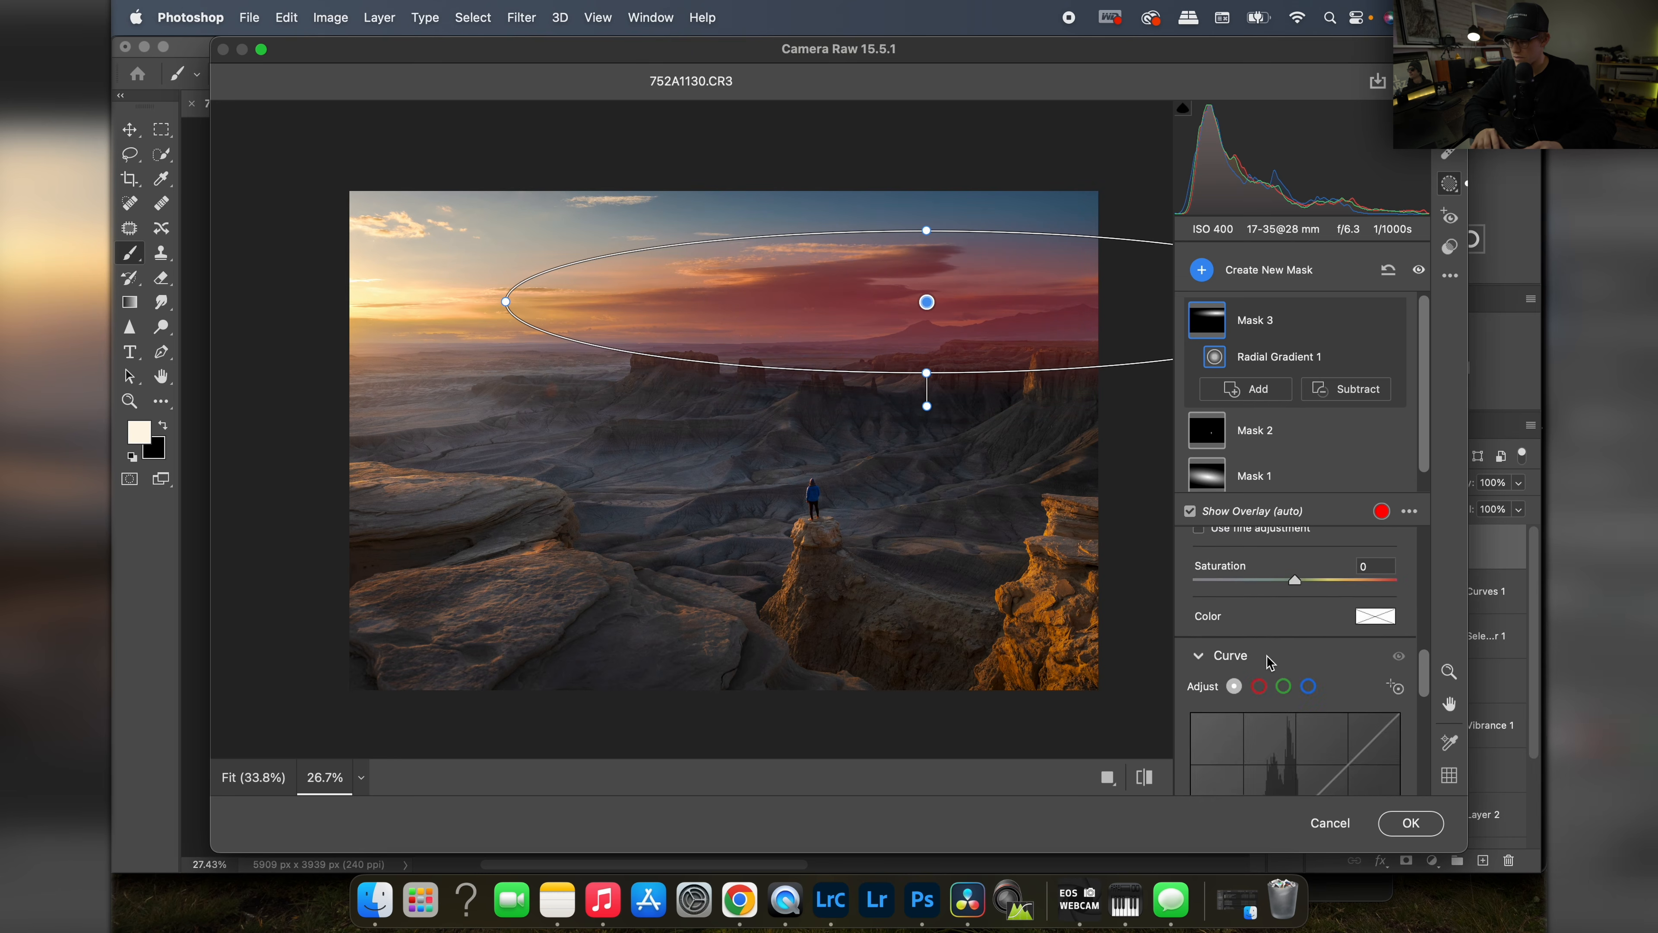
{"action": "scroll", "coordinate": [1270, 661], "scroll_direction": "down", "scroll_amount": 5}
{"action": "scroll", "coordinate": [1270, 661], "scroll_direction": "up", "scroll_amount": 10}
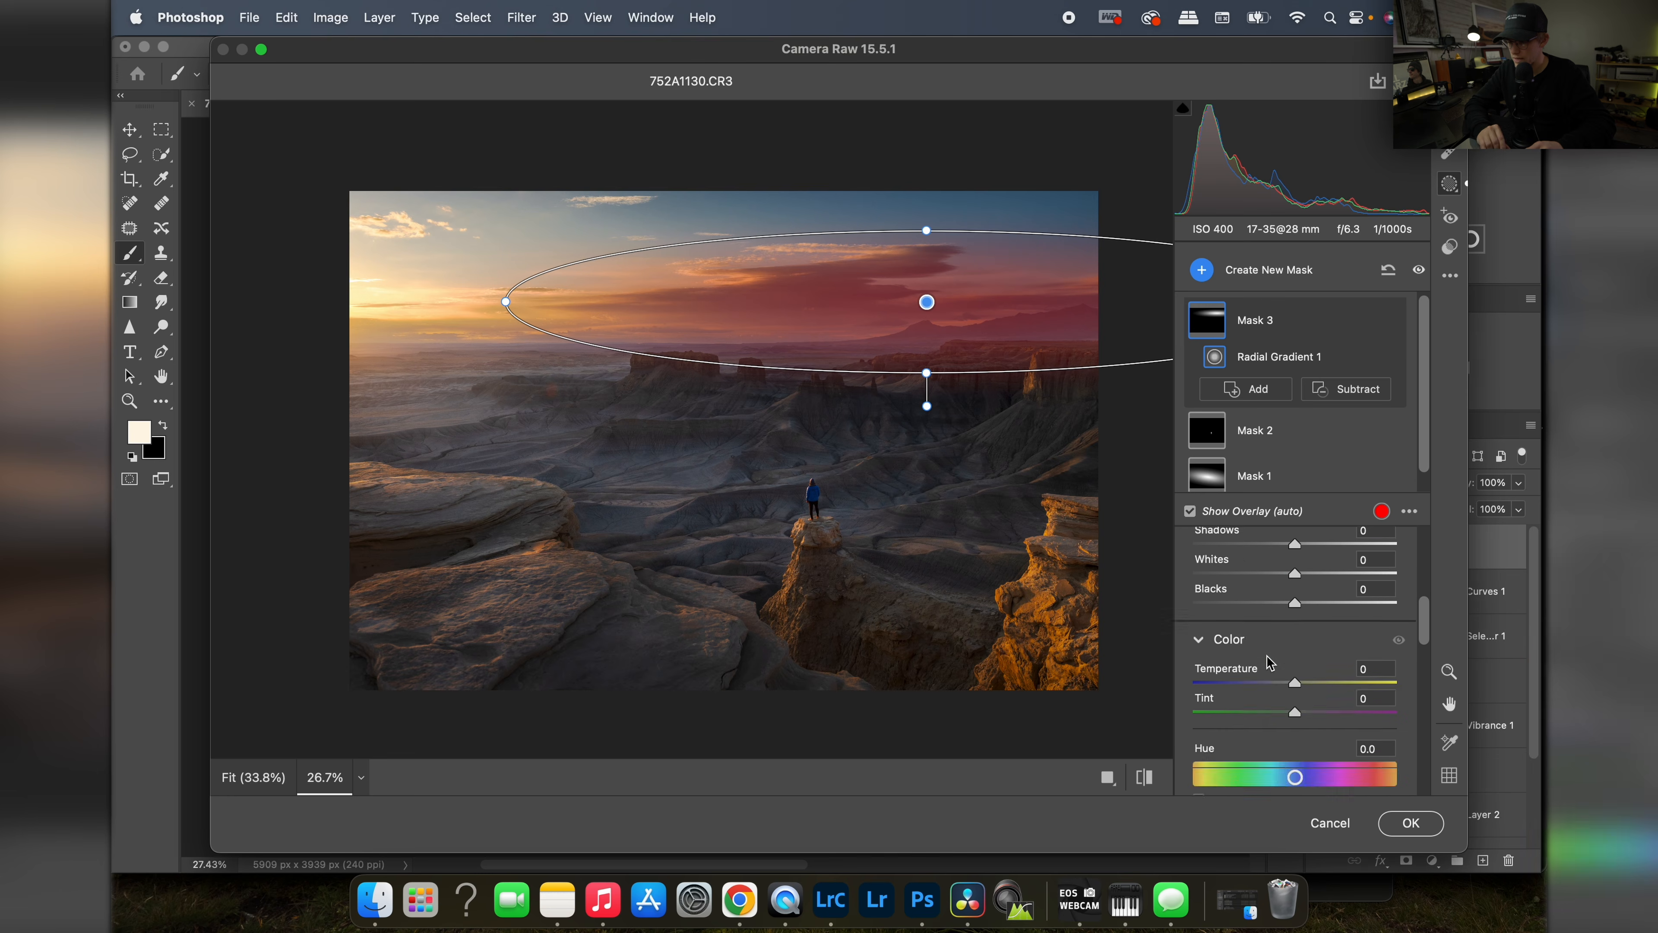
{"action": "scroll", "coordinate": [1269, 661], "scroll_direction": "up", "scroll_amount": 2}
{"action": "left_click_drag", "start_coordinate": [1295, 668], "coordinate": [1308, 668]}
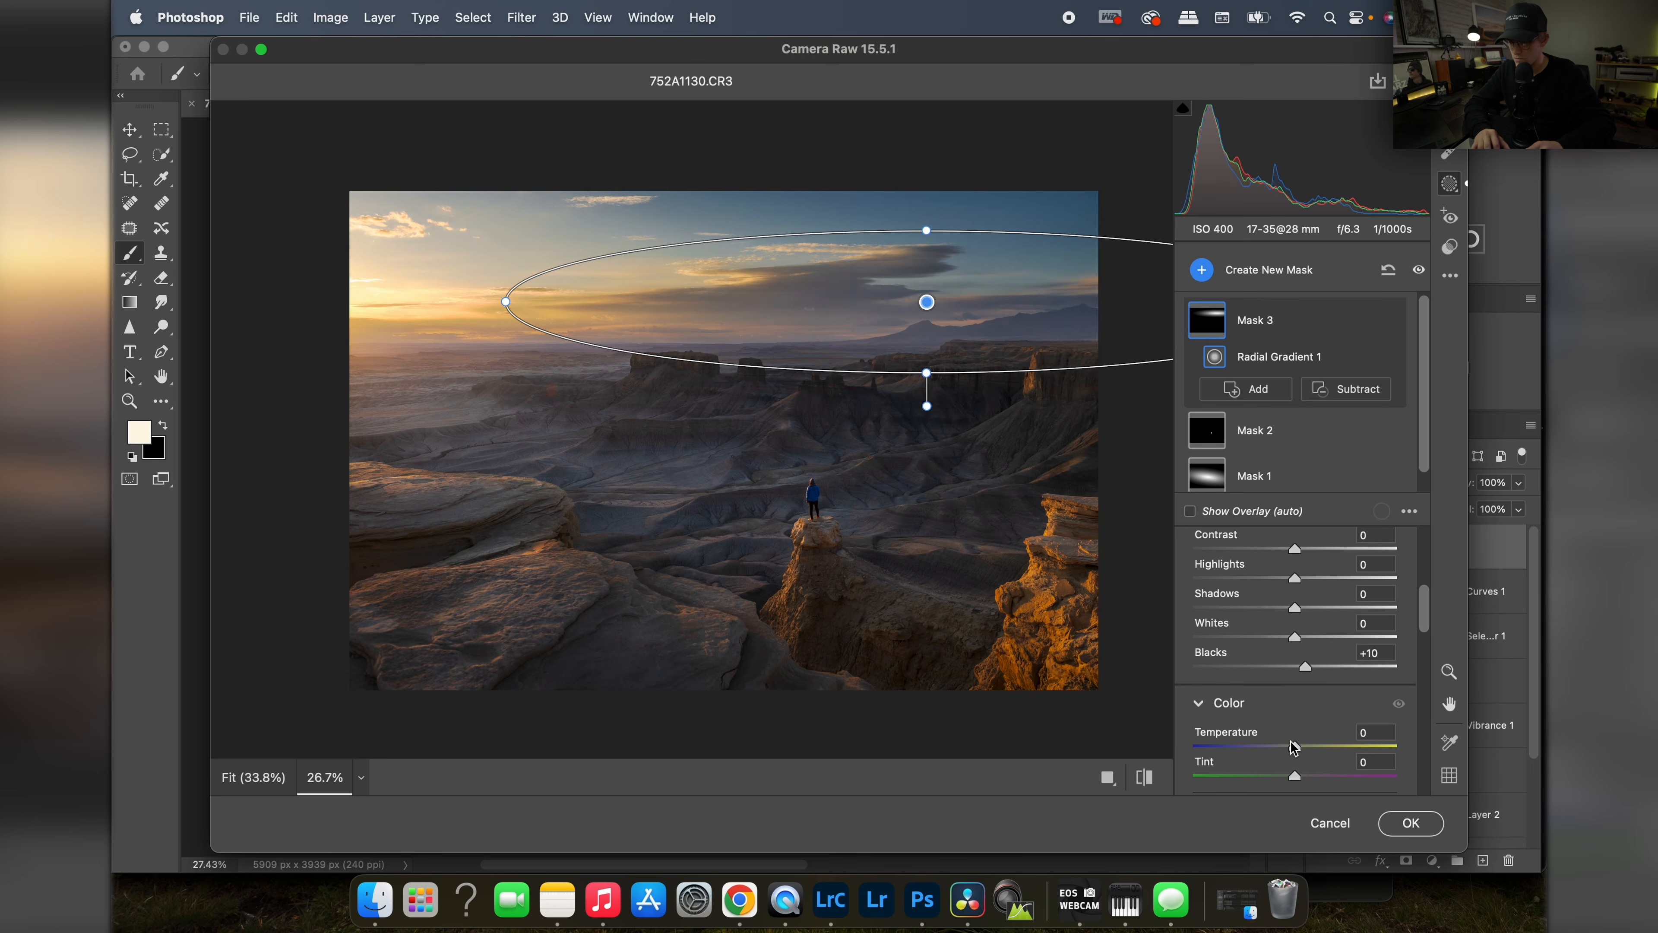
{"action": "left_click_drag", "start_coordinate": [1294, 747], "coordinate": [1301, 751]}
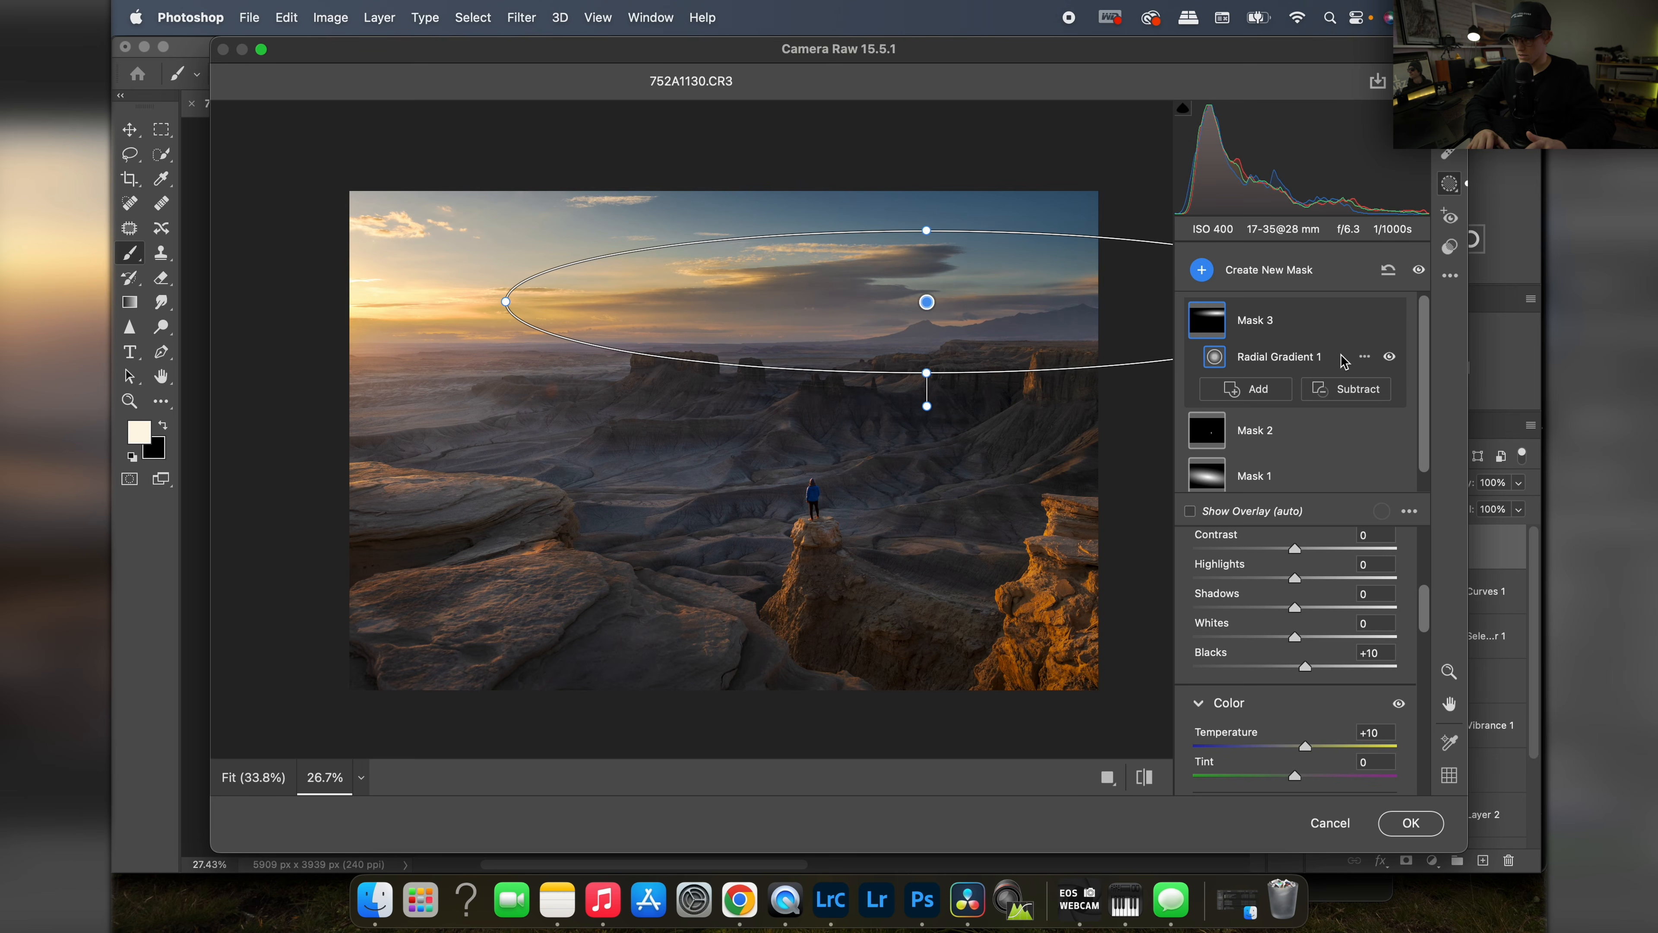
{"action": "left_click", "coordinate": [1449, 184]}
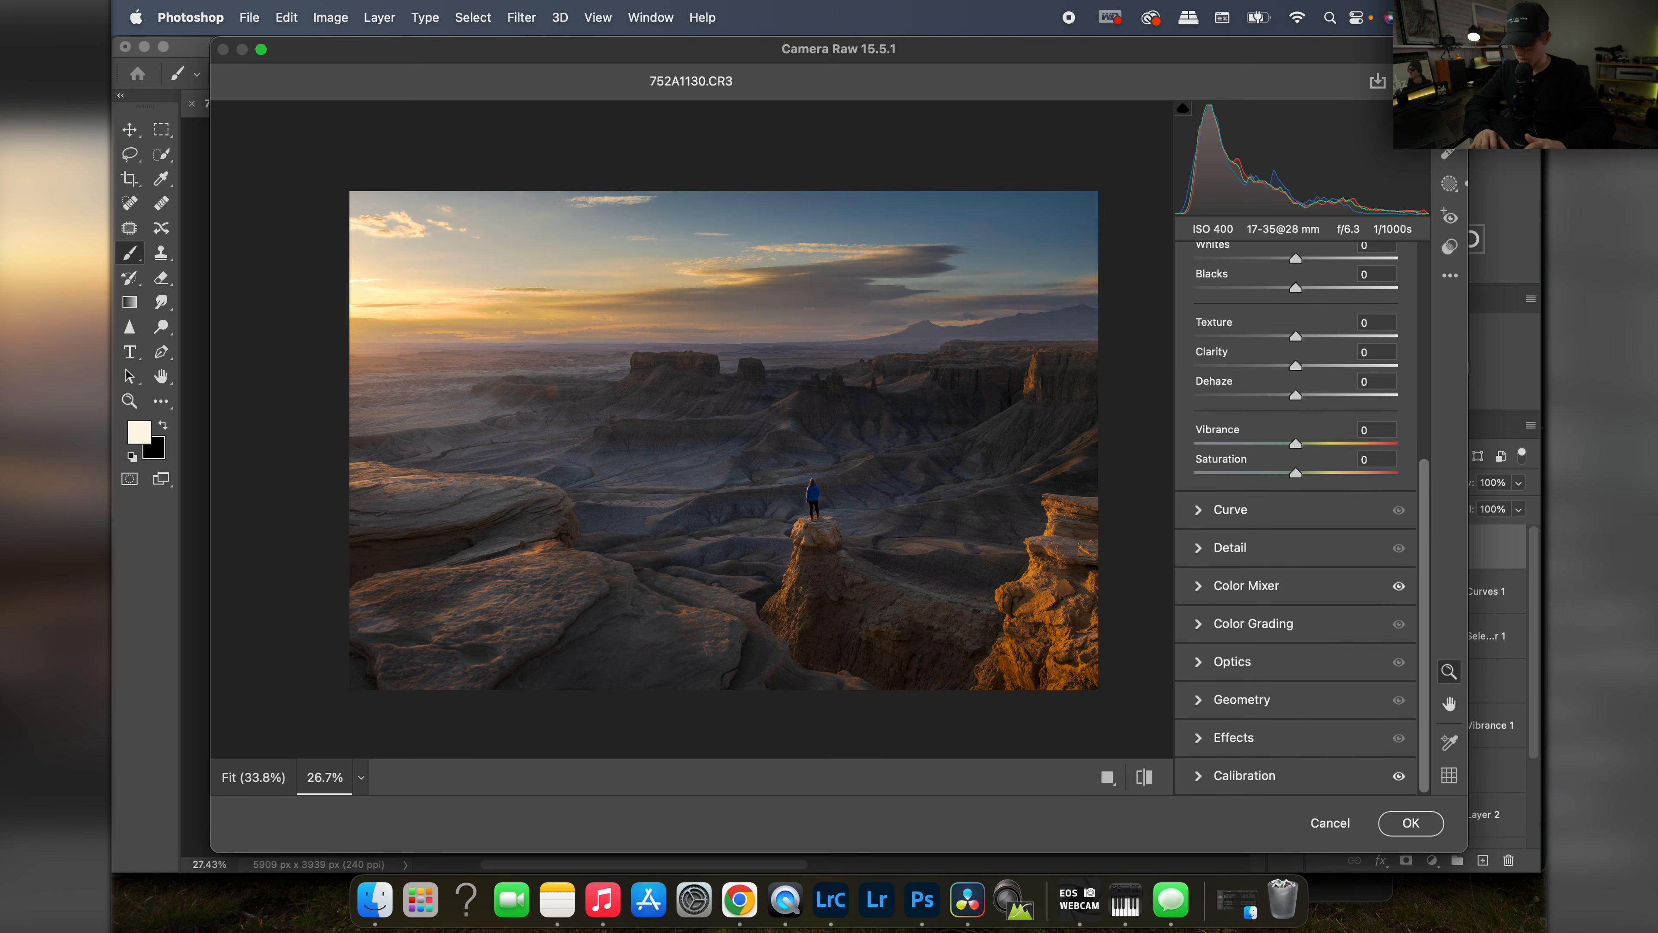
Step: Try a blue Color Grading tint in the shadows with hue 256 and saturation 10, and reset it
{"action": "left_click", "coordinate": [1199, 626]}
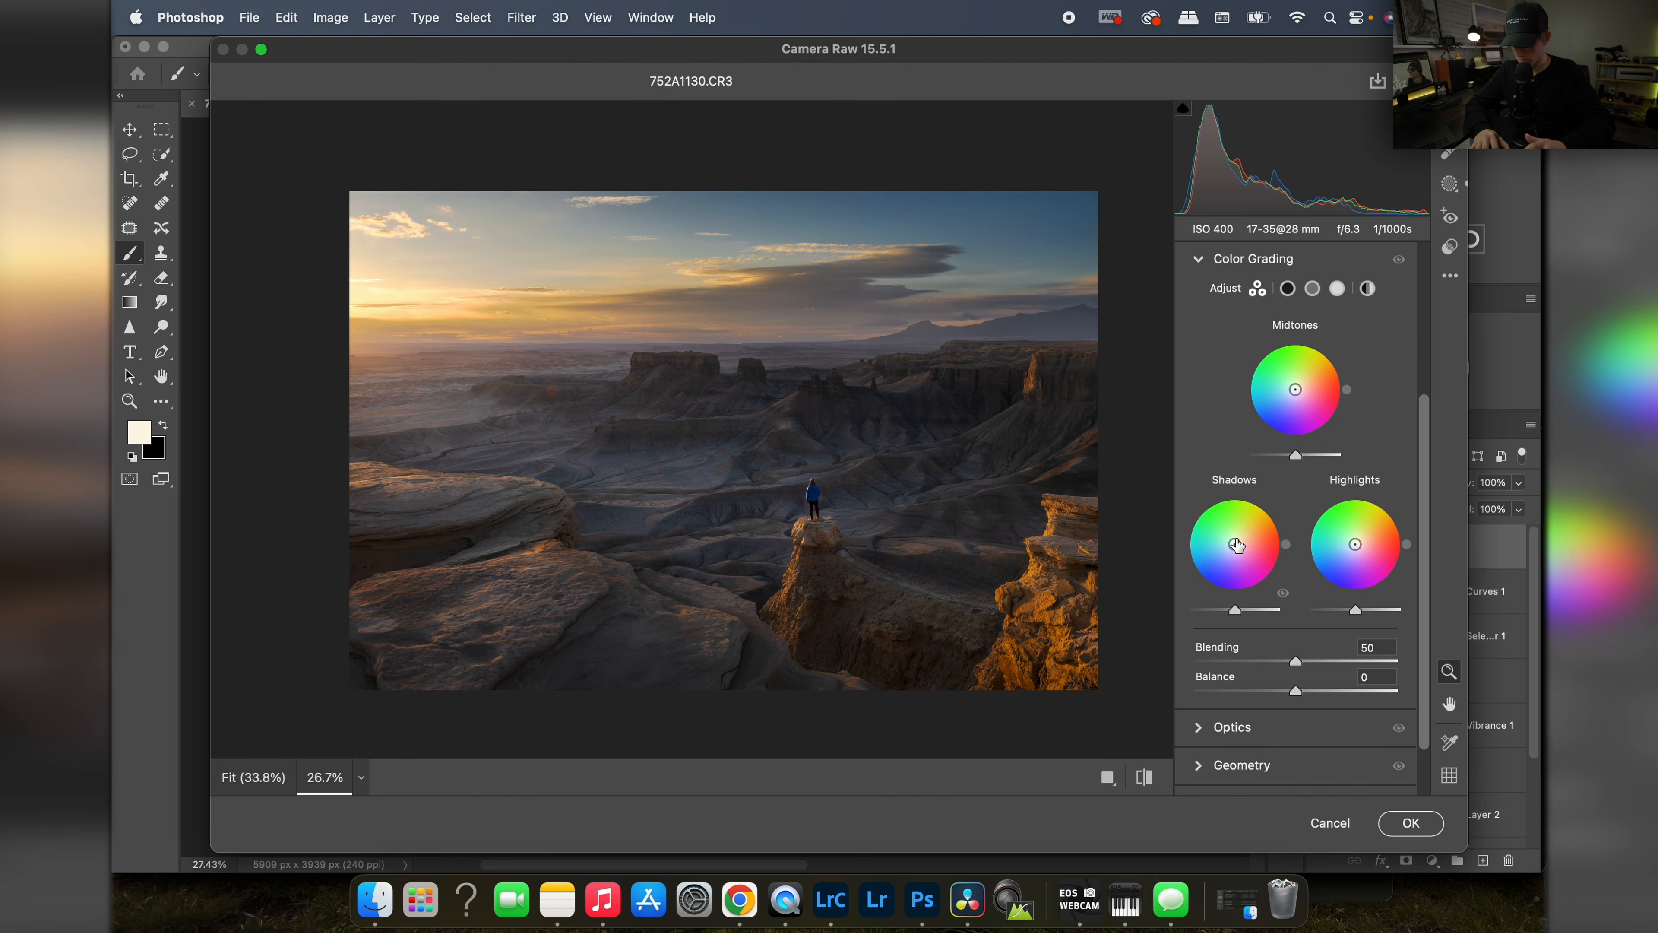
{"action": "left_click_drag", "start_coordinate": [1236, 545], "coordinate": [1235, 553]}
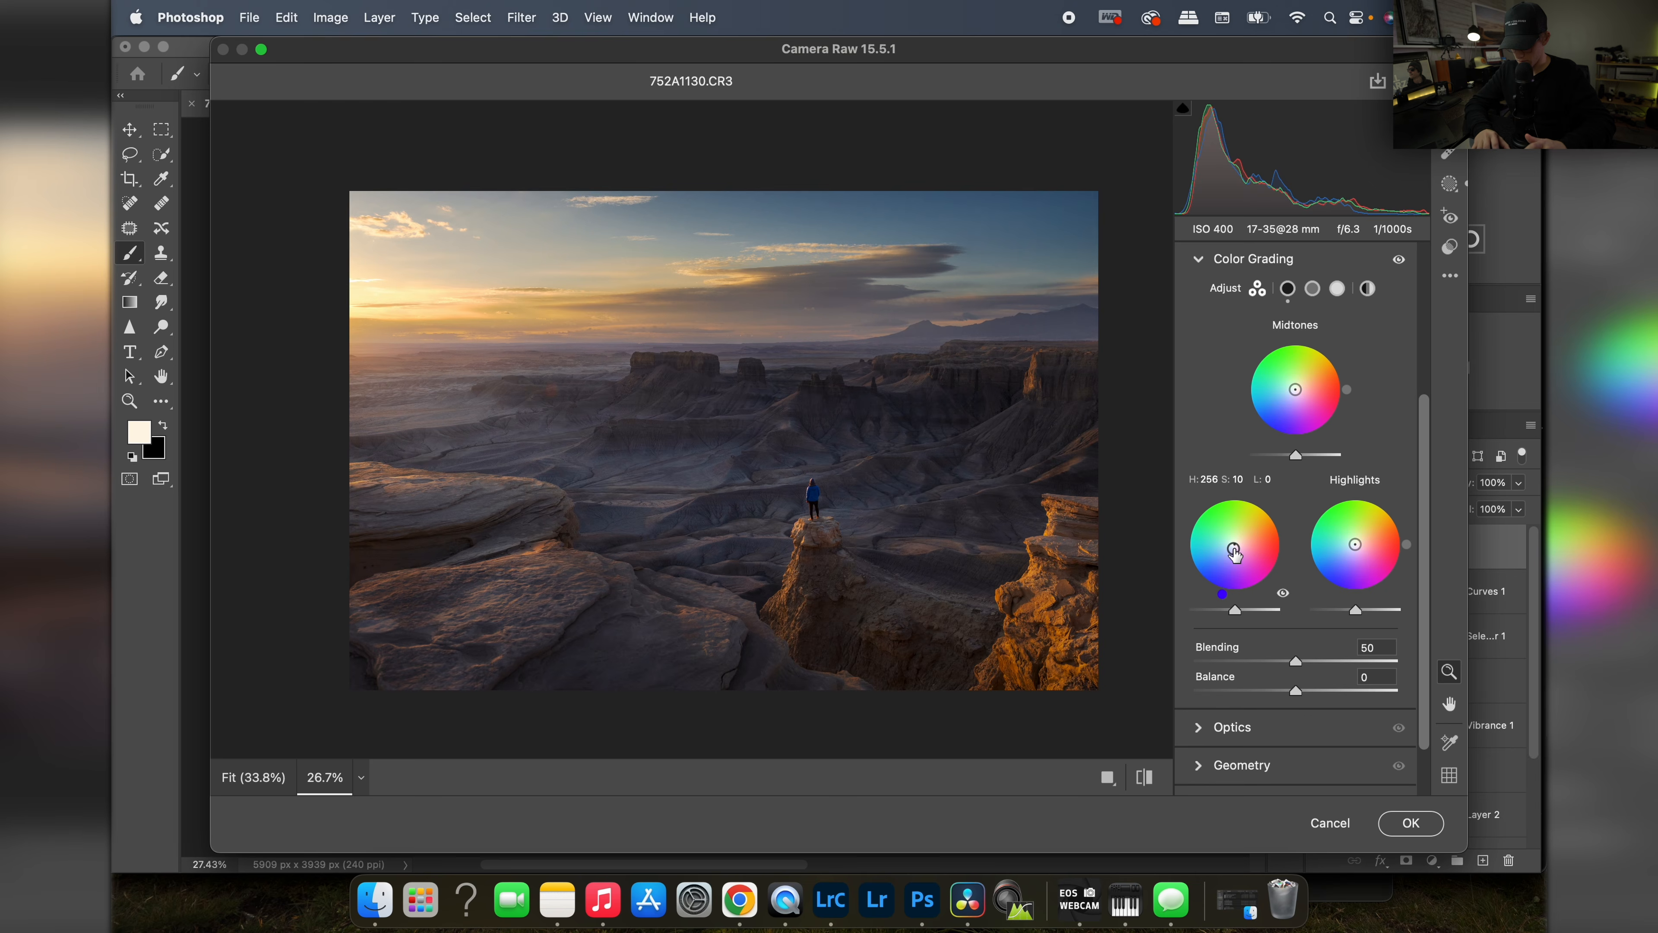
{"action": "double_click", "coordinate": [1234, 549]}
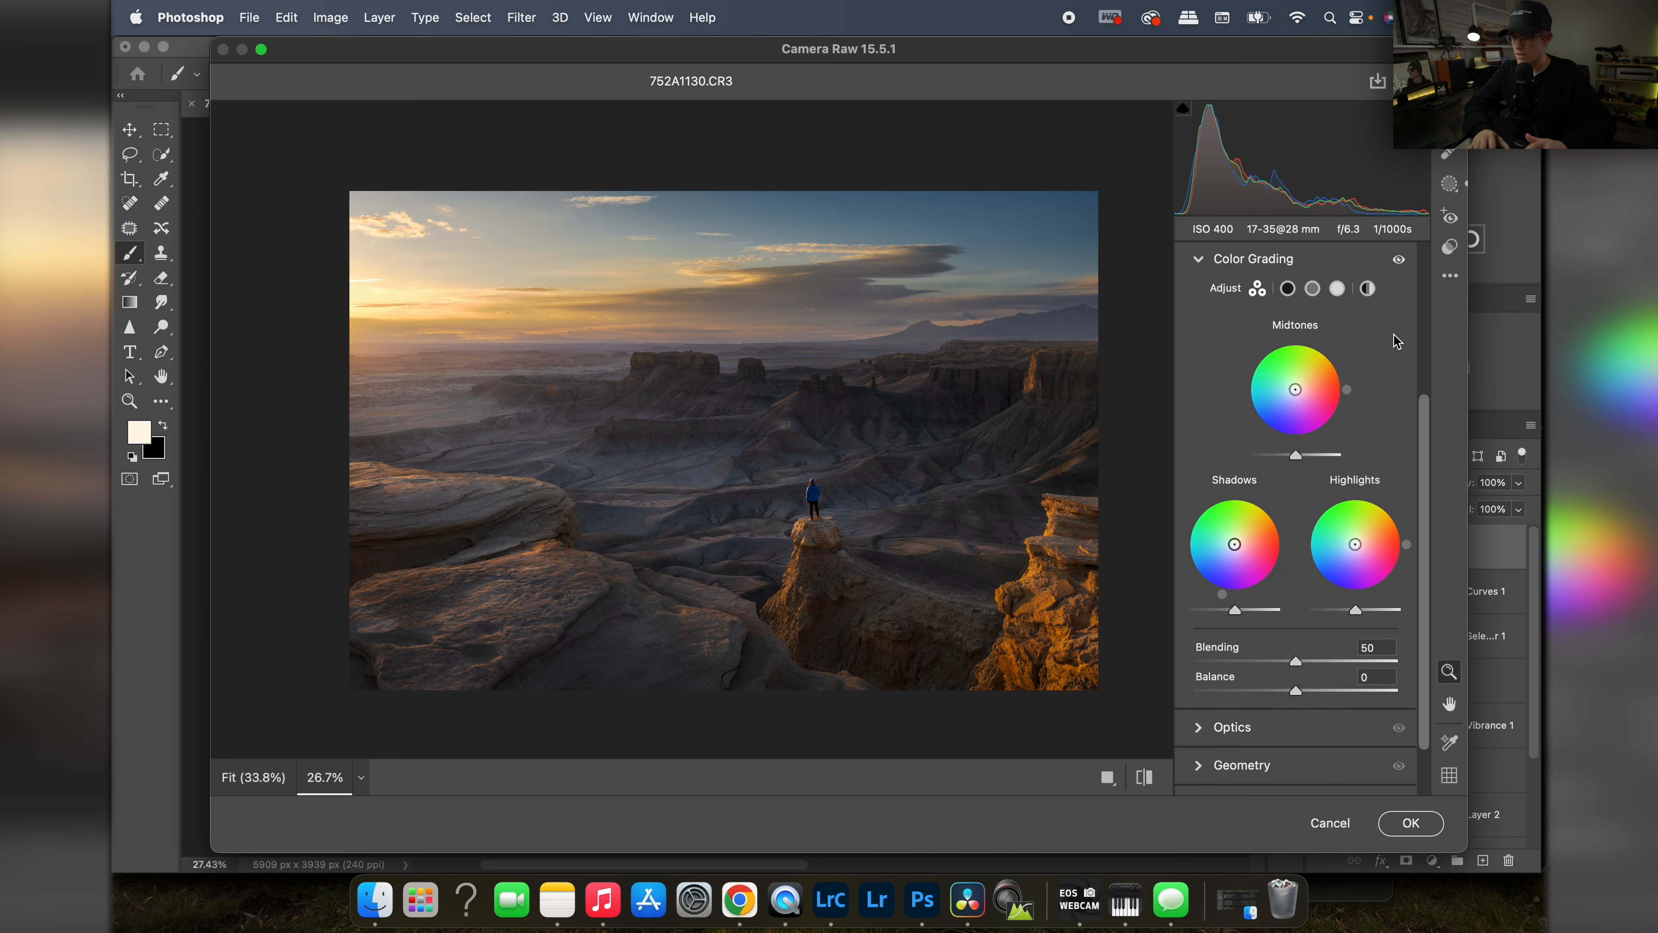
Step: Set the Blues saturation to +4 in the Color Mixer, adjust the Purples saturation, and apply the Camera Raw edits
{"action": "scroll", "coordinate": [1246, 579], "scroll_direction": "up", "scroll_amount": 5}
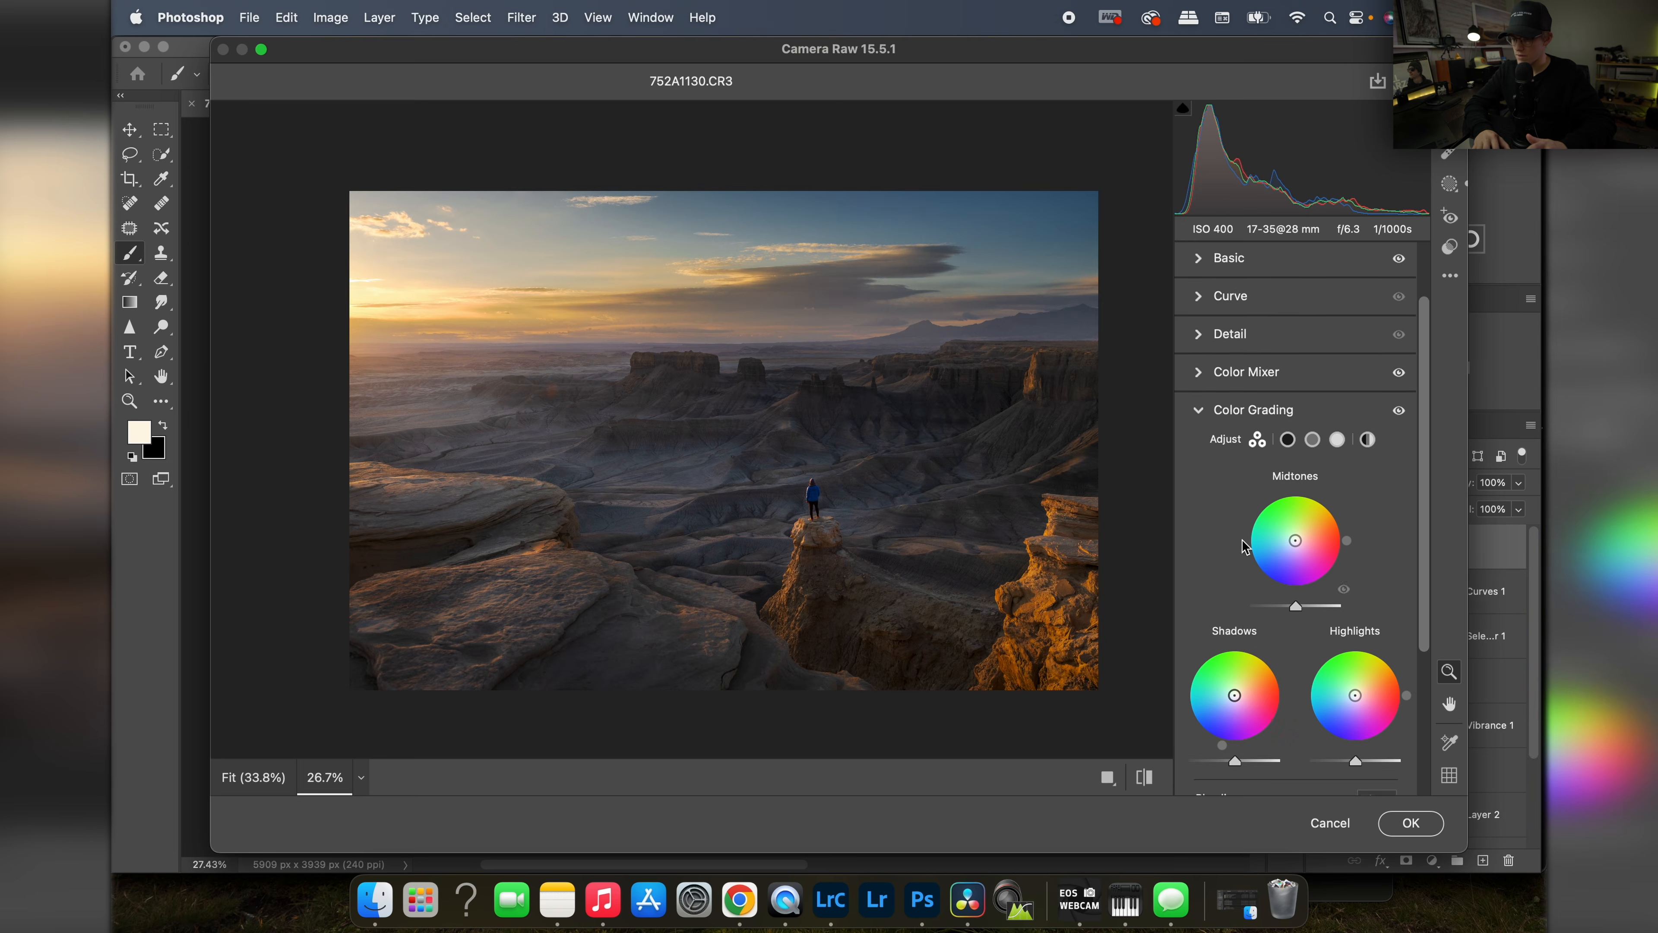
{"action": "left_click", "coordinate": [1208, 382]}
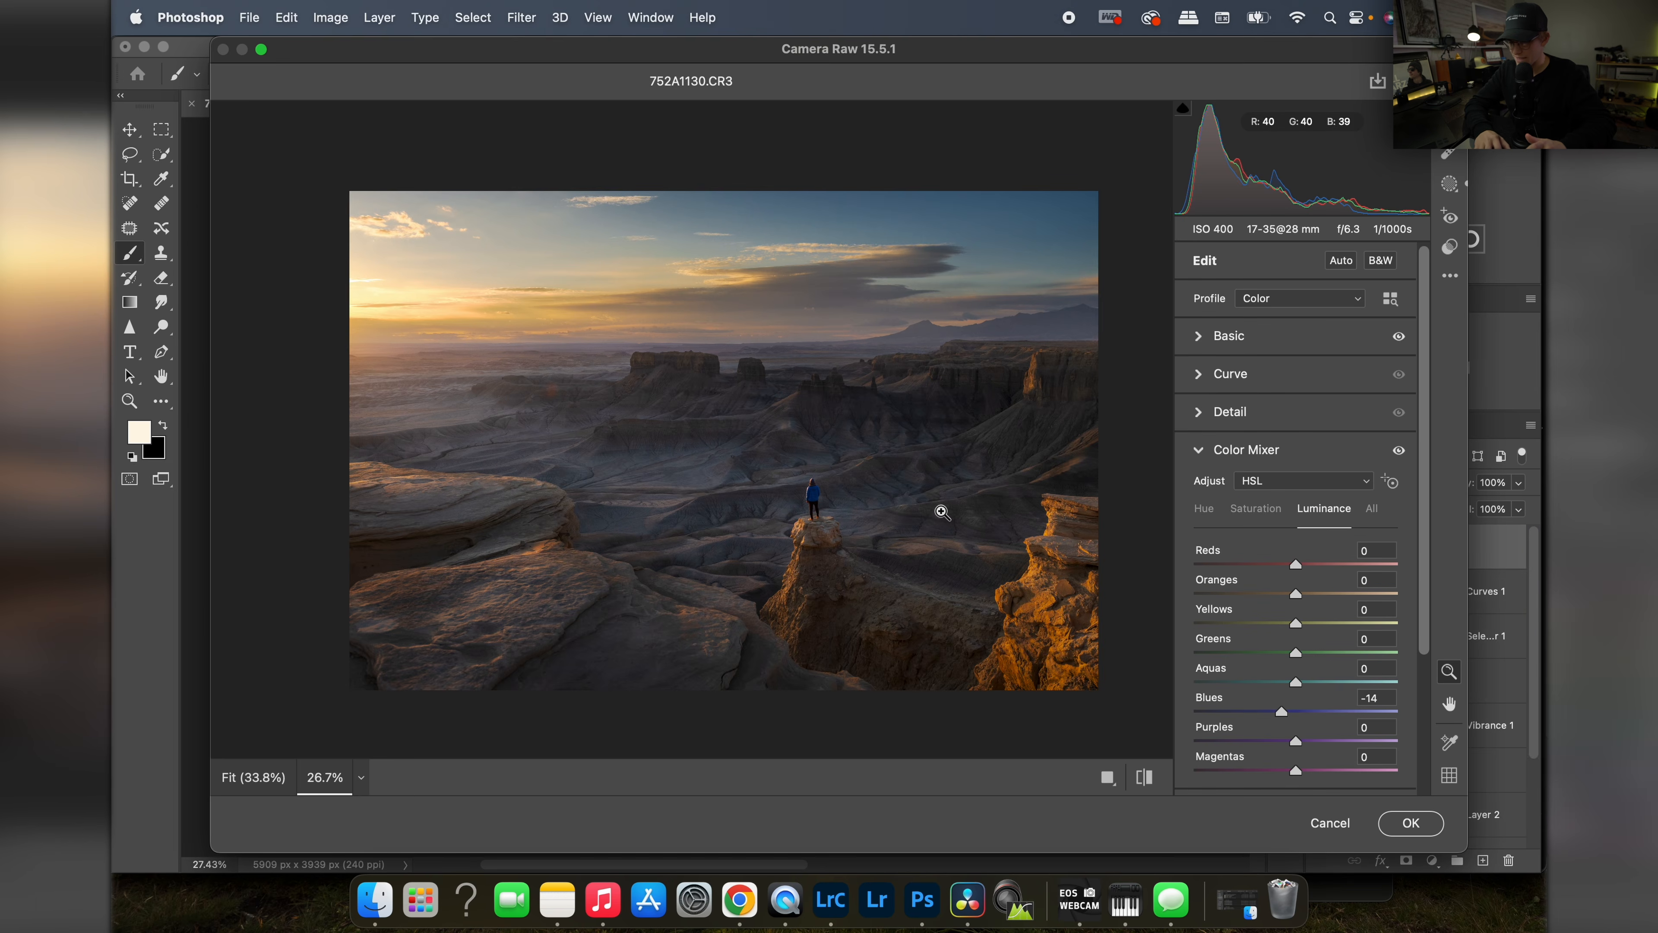
{"action": "left_click", "coordinate": [1266, 505]}
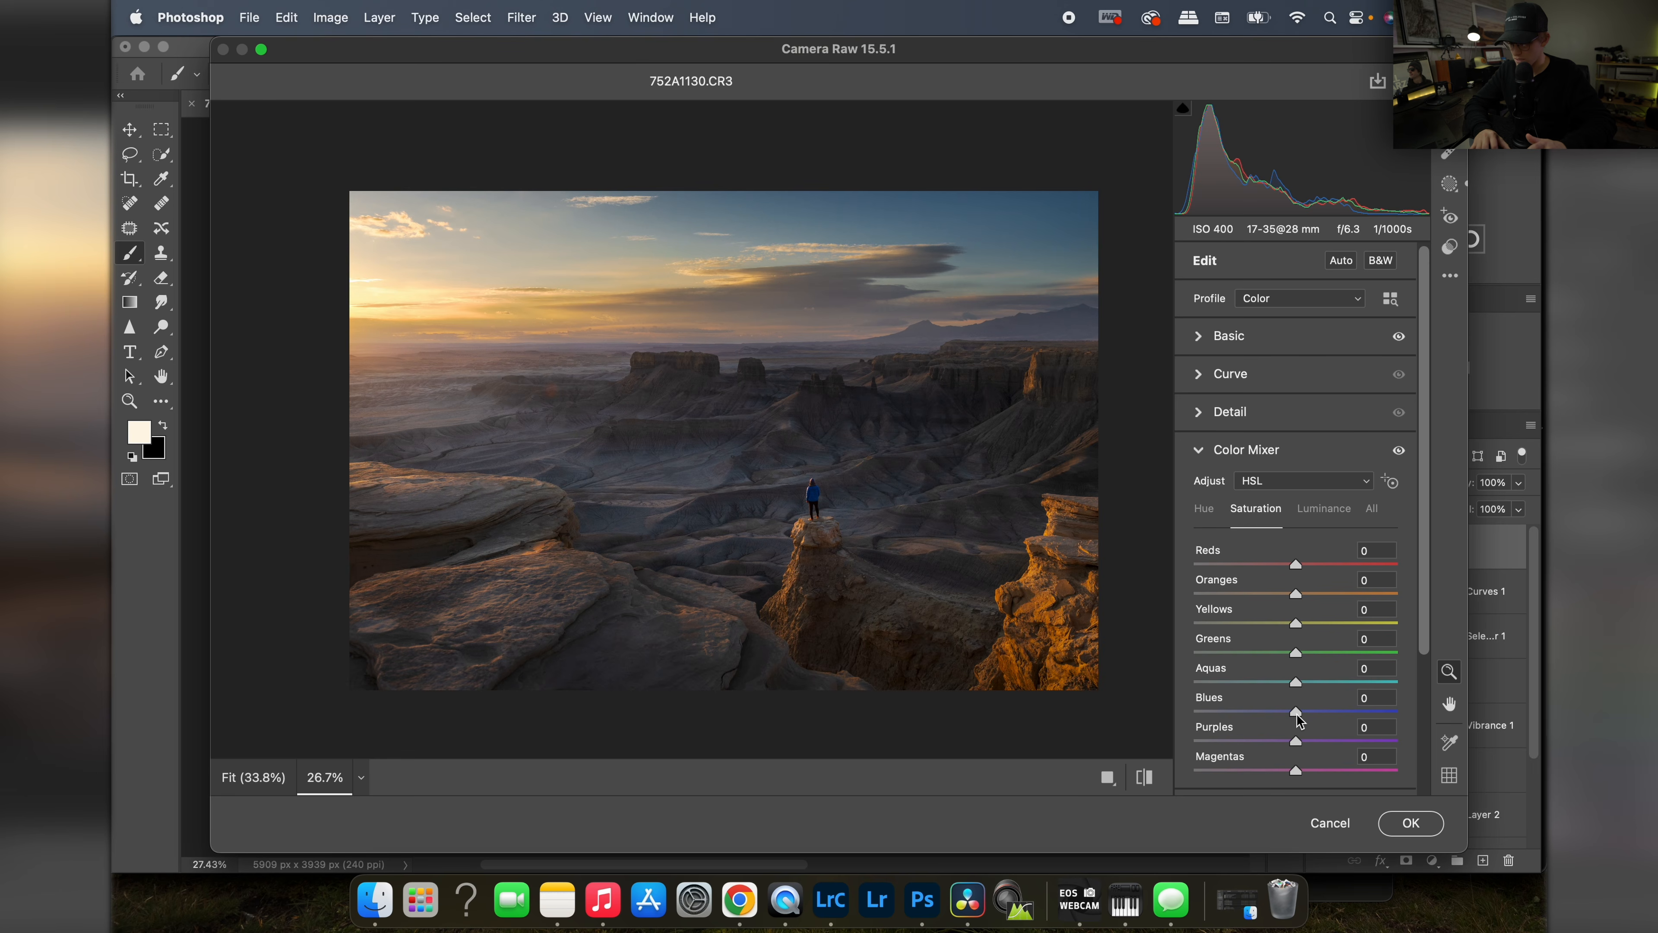
{"action": "mouse_move", "coordinate": [1297, 712]}
{"action": "left_mouse_down"}
{"action": "mouse_move", "coordinate": [1342, 709]}
{"action": "mouse_move", "coordinate": [1265, 729]}
{"action": "mouse_move", "coordinate": [1302, 727]}
{"action": "left_mouse_up"}
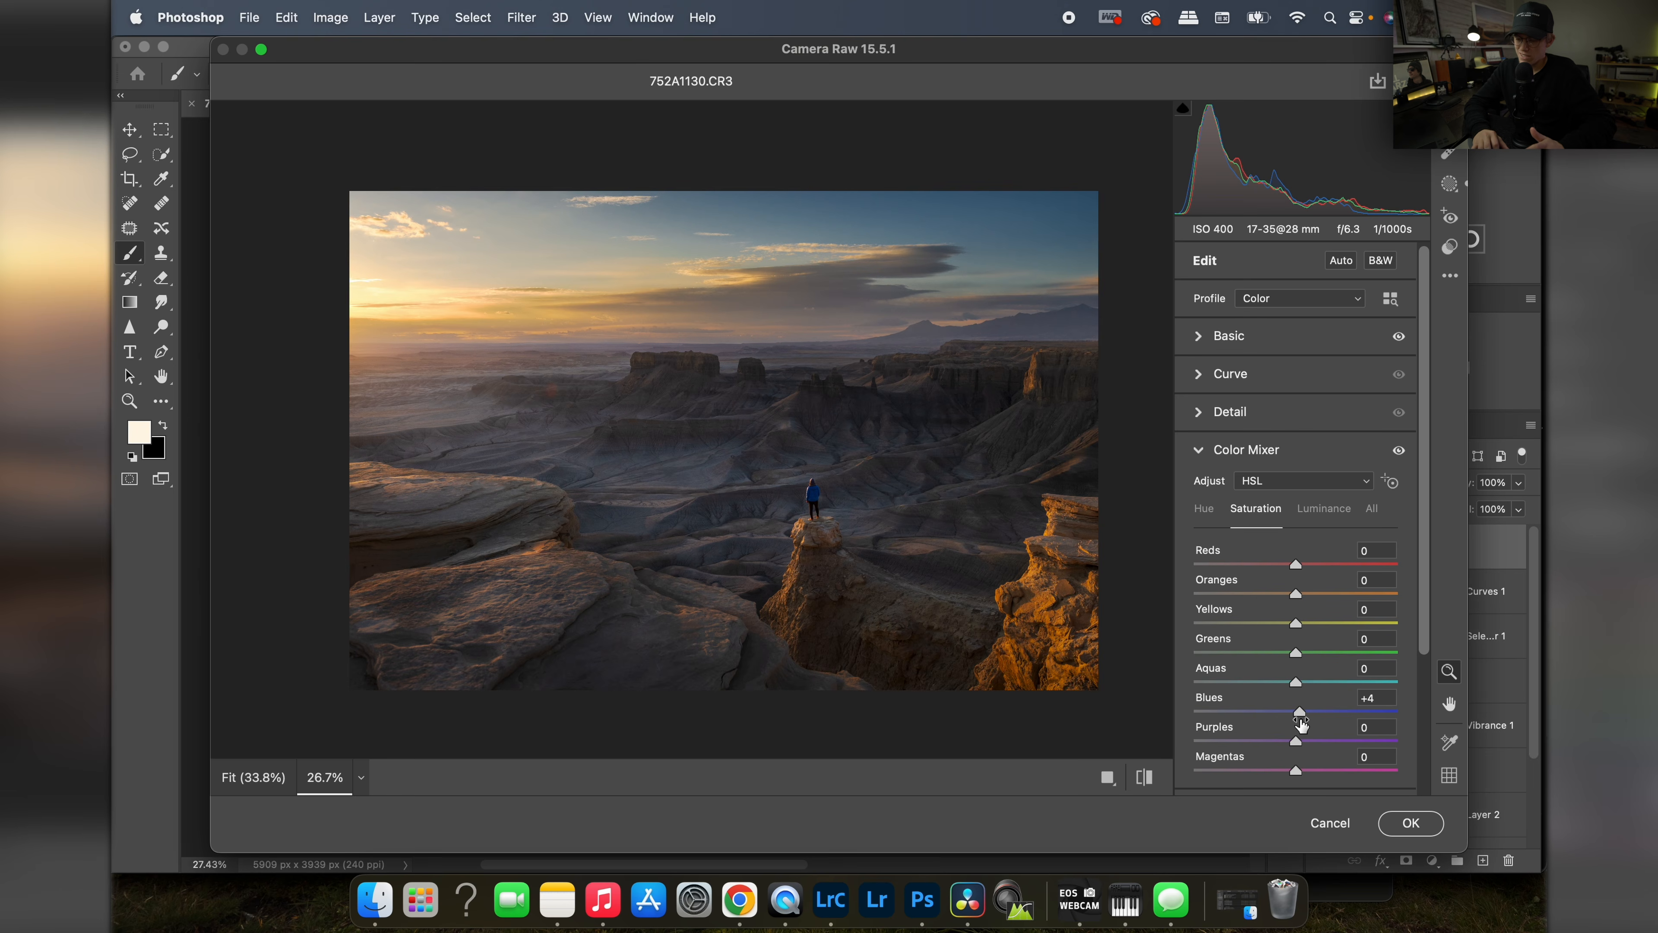
{"action": "mouse_move", "coordinate": [1297, 683]}
{"action": "left_mouse_down"}
{"action": "mouse_move", "coordinate": [1258, 694]}
{"action": "mouse_move", "coordinate": [1395, 685]}
{"action": "mouse_move", "coordinate": [1280, 686]}
{"action": "mouse_move", "coordinate": [1296, 685]}
{"action": "left_mouse_up"}
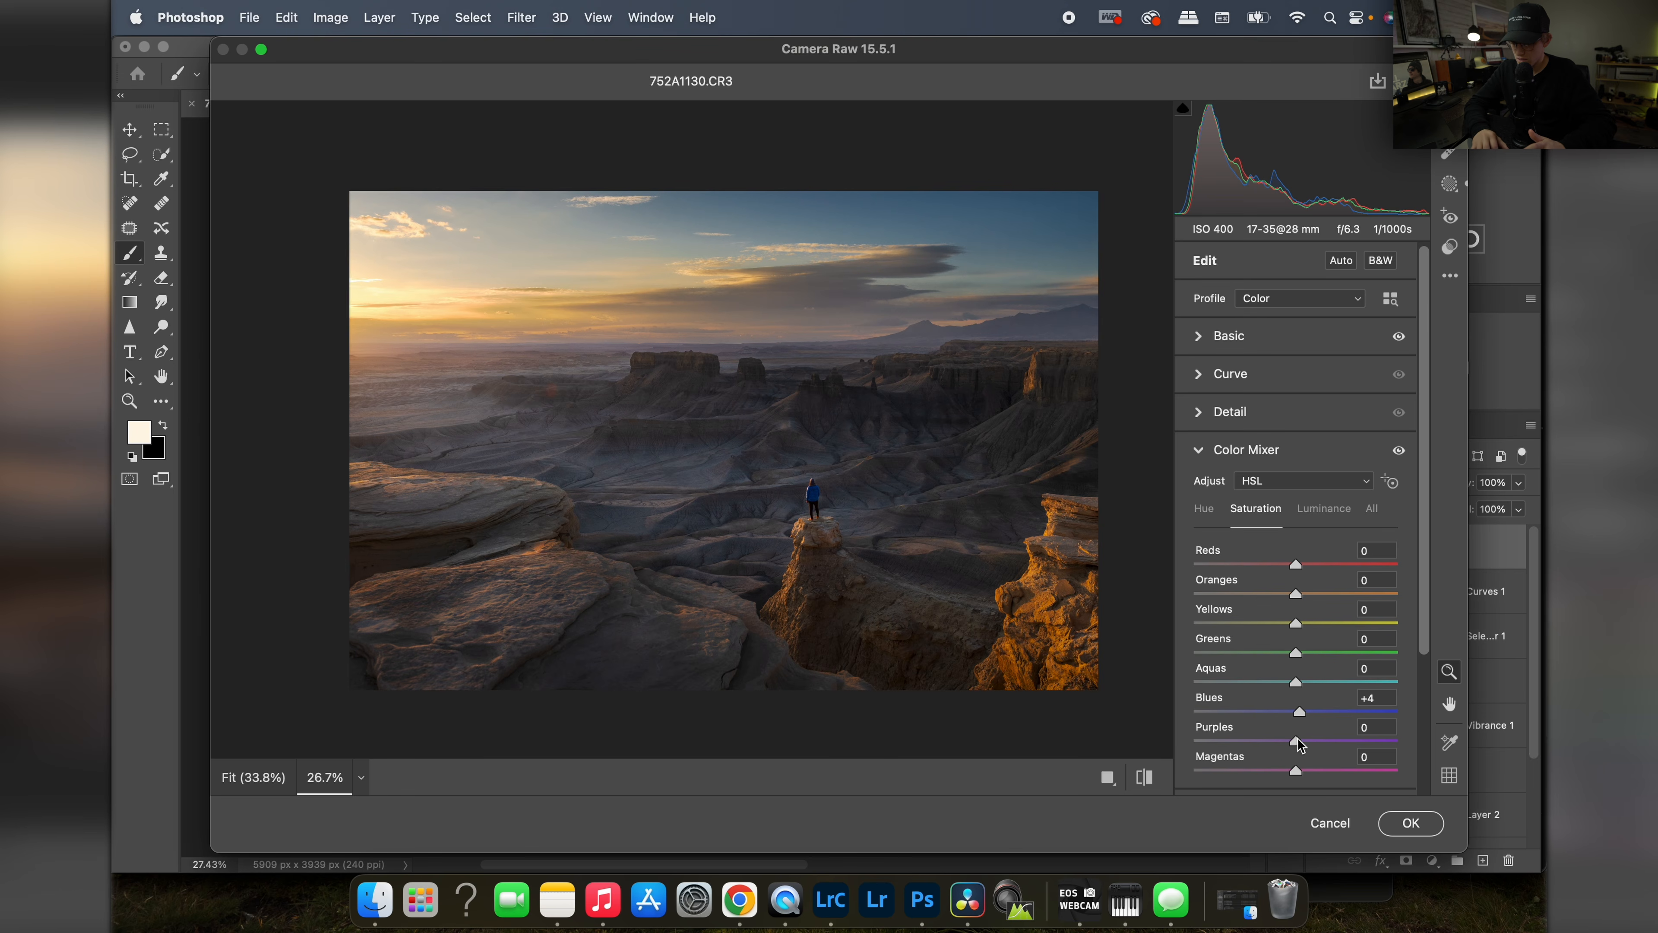
{"action": "left_click_drag", "start_coordinate": [1300, 745], "coordinate": [1248, 731]}
{"action": "left_click", "coordinate": [1204, 510]}
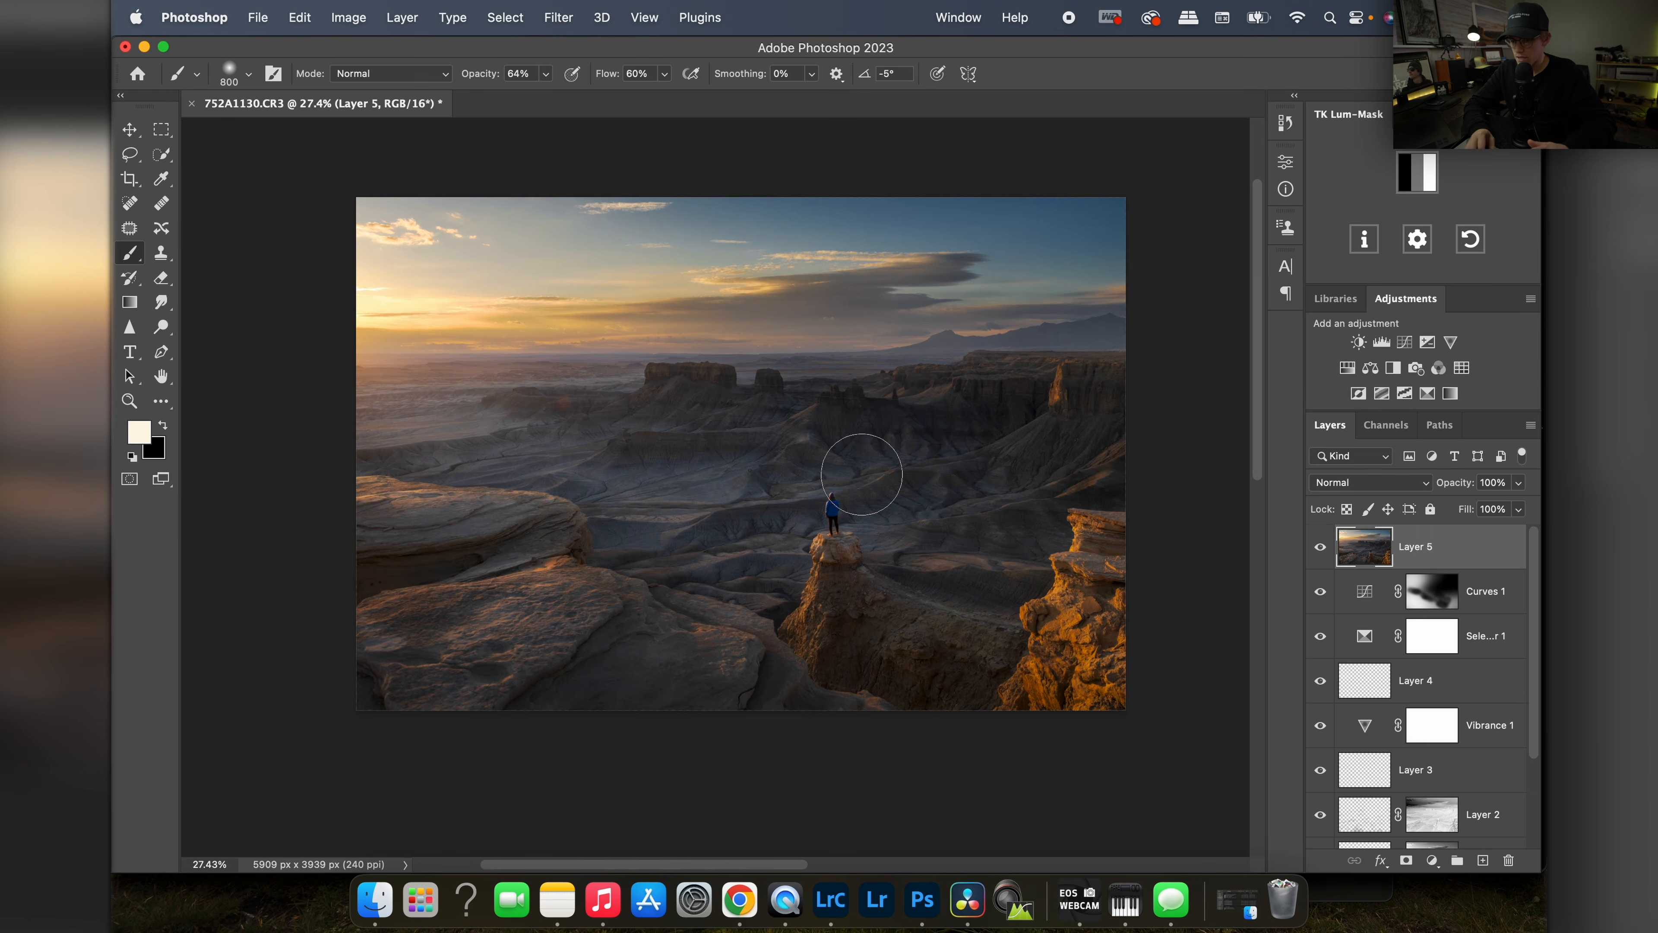
Step: Compare the image with and without the Camera Raw edits on Layer 5 and look through the layer stack
{"action": "scroll", "coordinate": [862, 474], "scroll_direction": "right", "scroll_amount": 2}
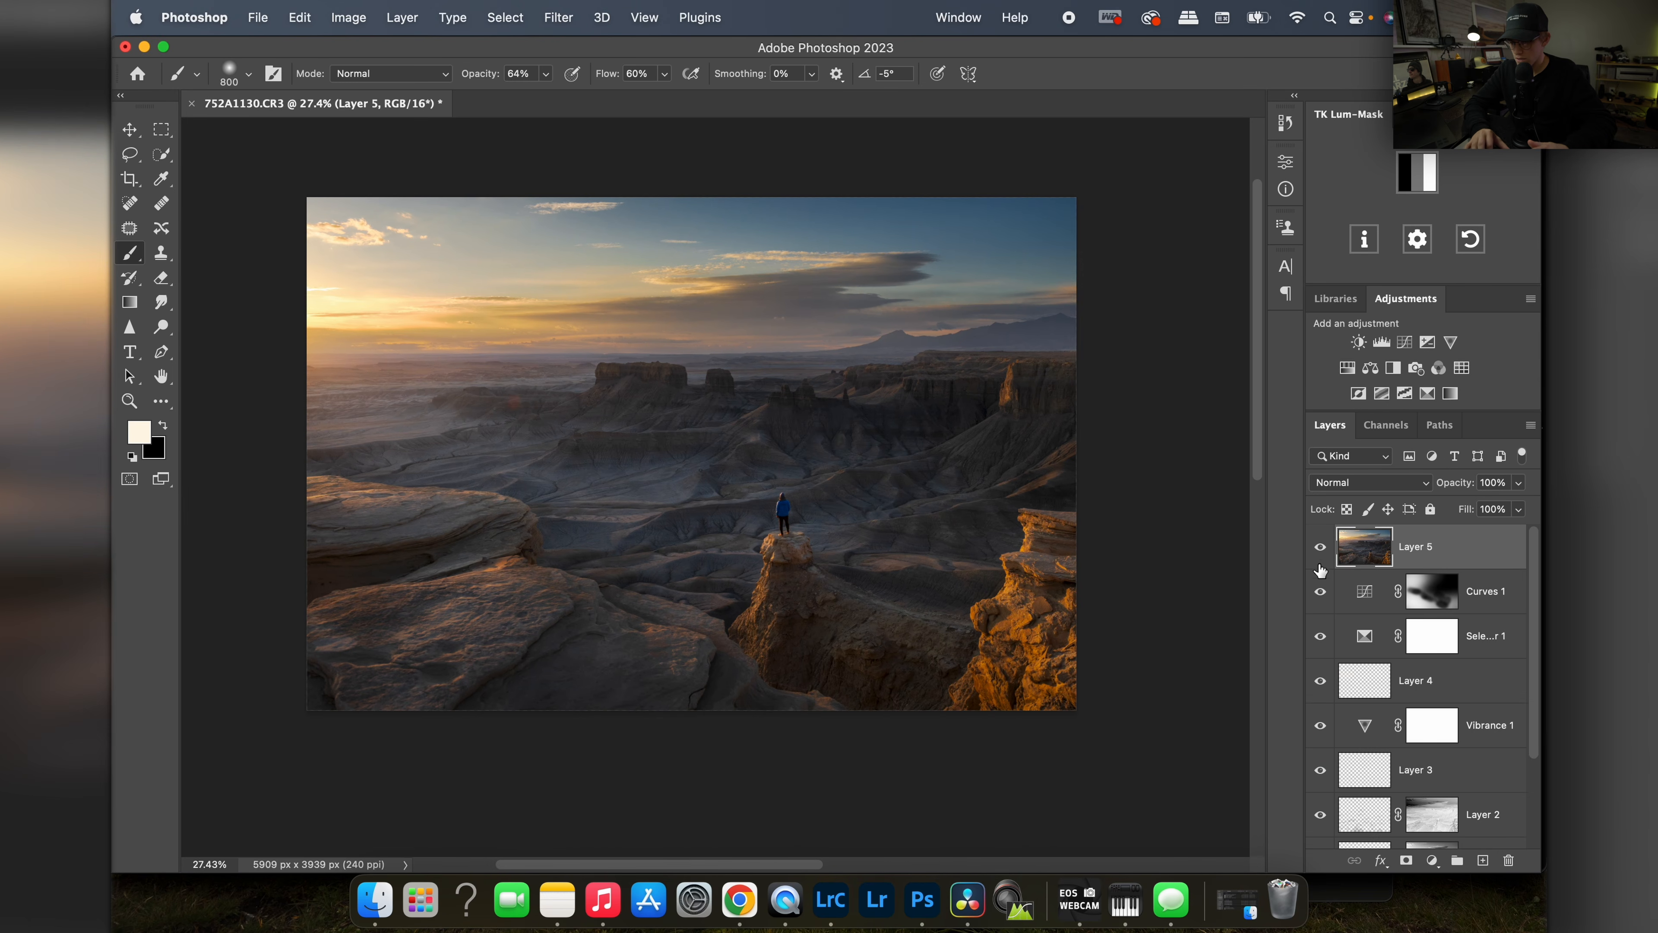
{"action": "left_click", "coordinate": [1321, 548]}
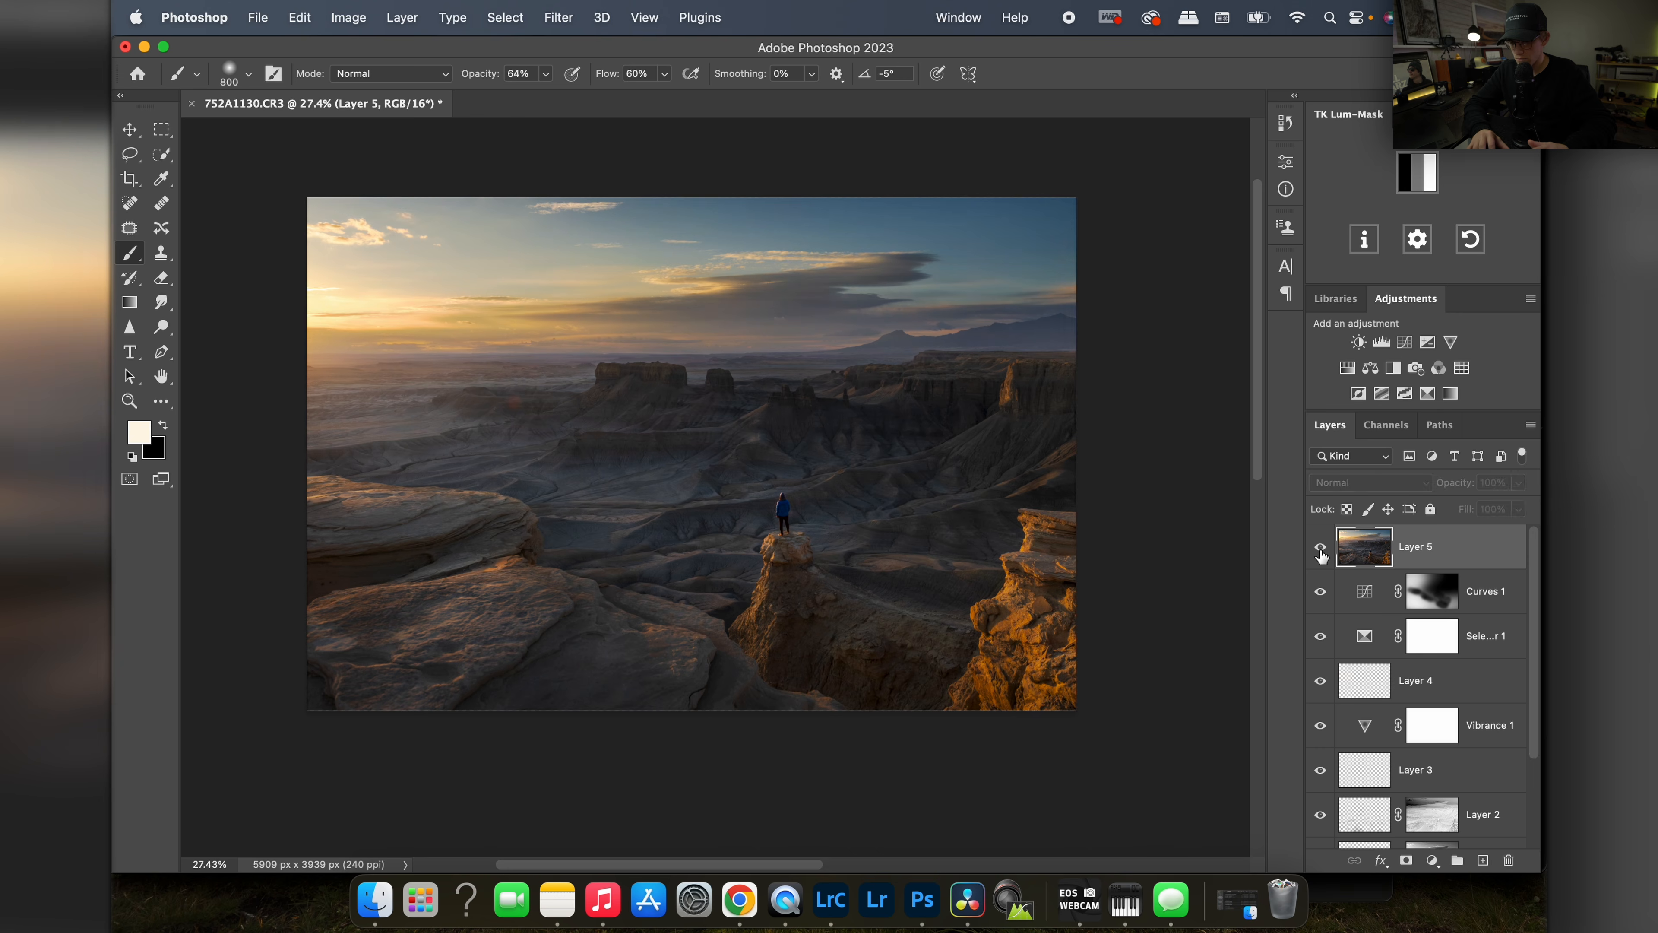
{"action": "scroll", "coordinate": [1466, 650], "scroll_direction": "down", "scroll_amount": 3}
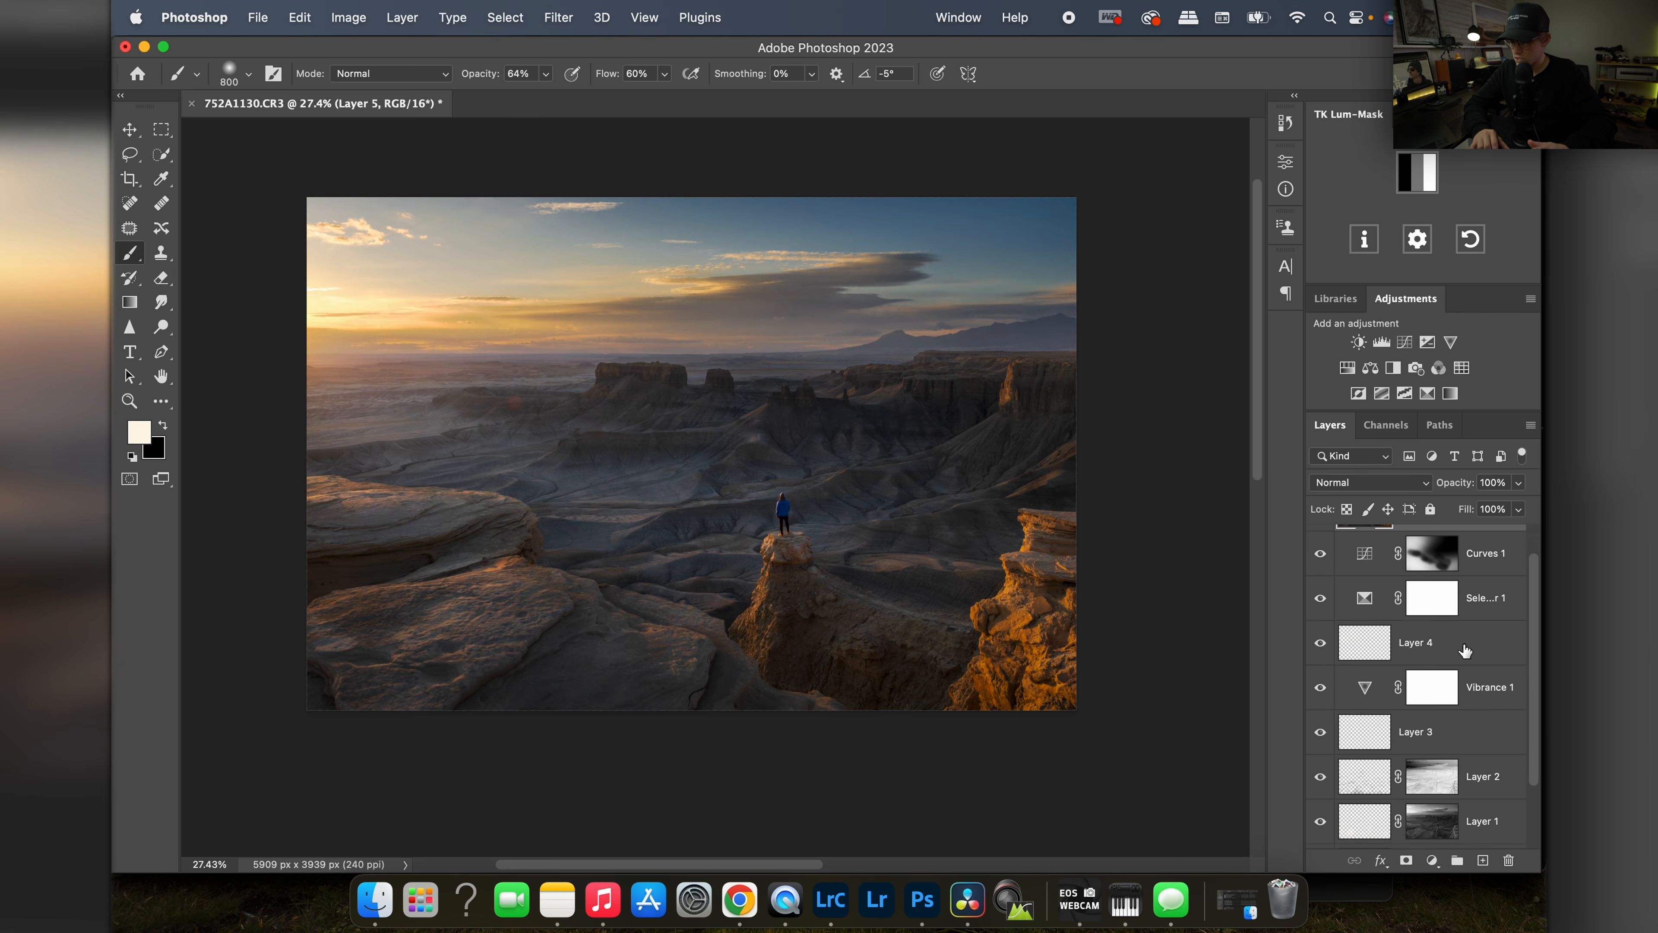
{"action": "scroll", "coordinate": [1456, 775], "scroll_direction": "up", "scroll_amount": 3}
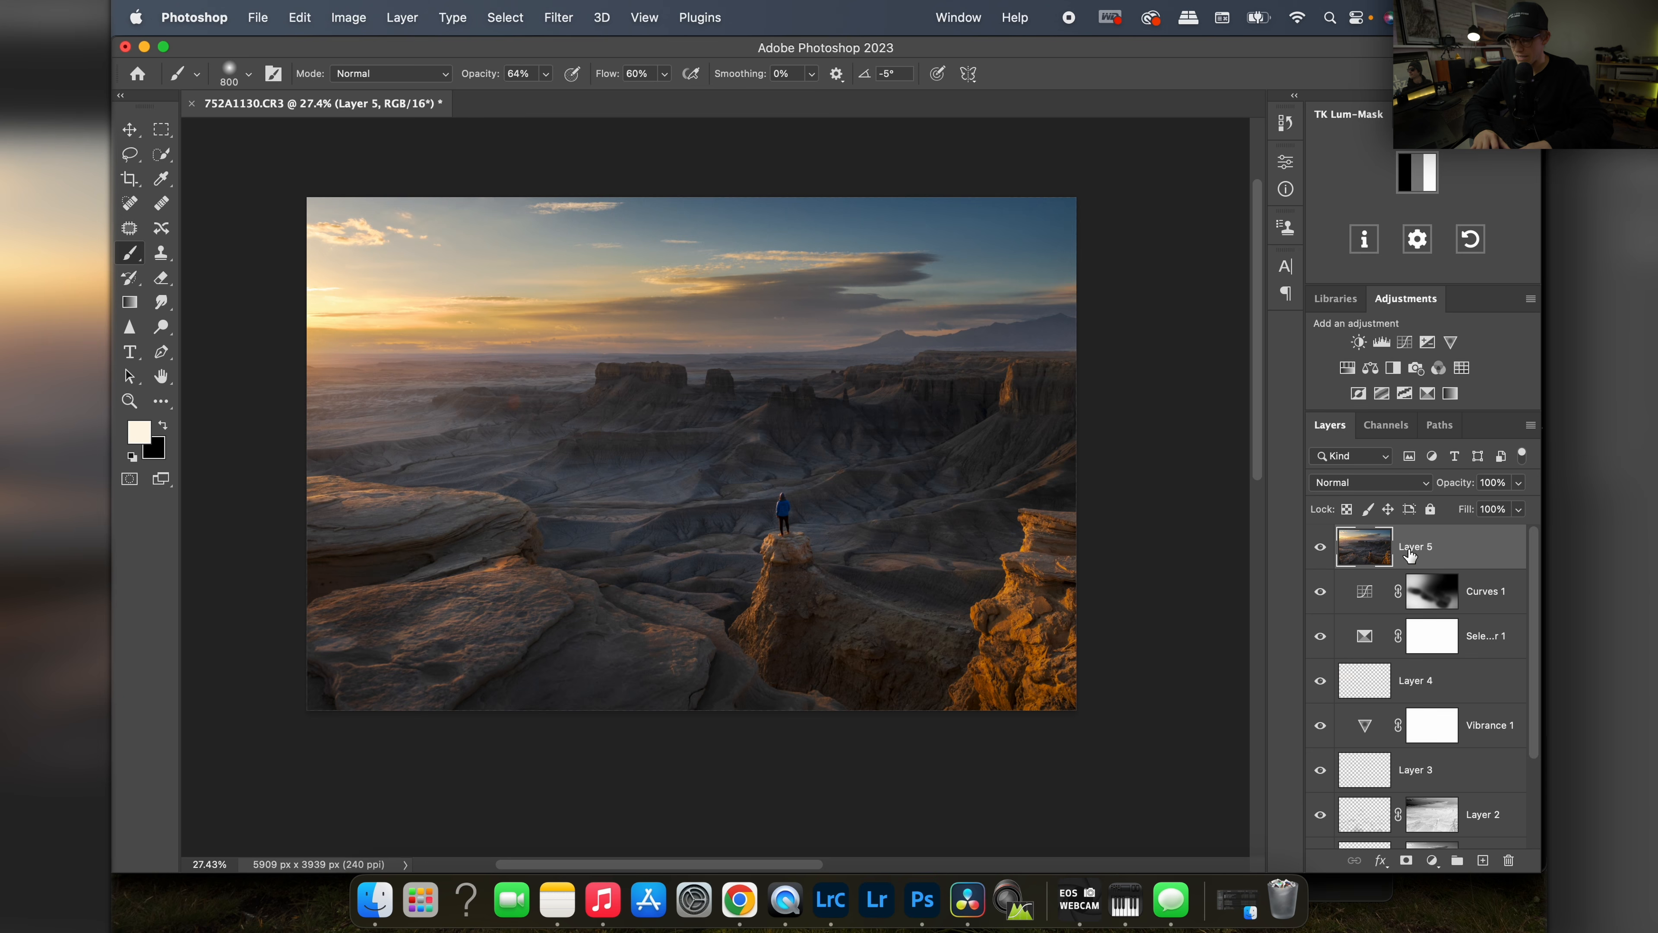
Step: Duplicate Layer 5 and apply a Gaussian Blur with a radius of 23.3 pixels to the copy
{"action": "key", "text": "super+j"}
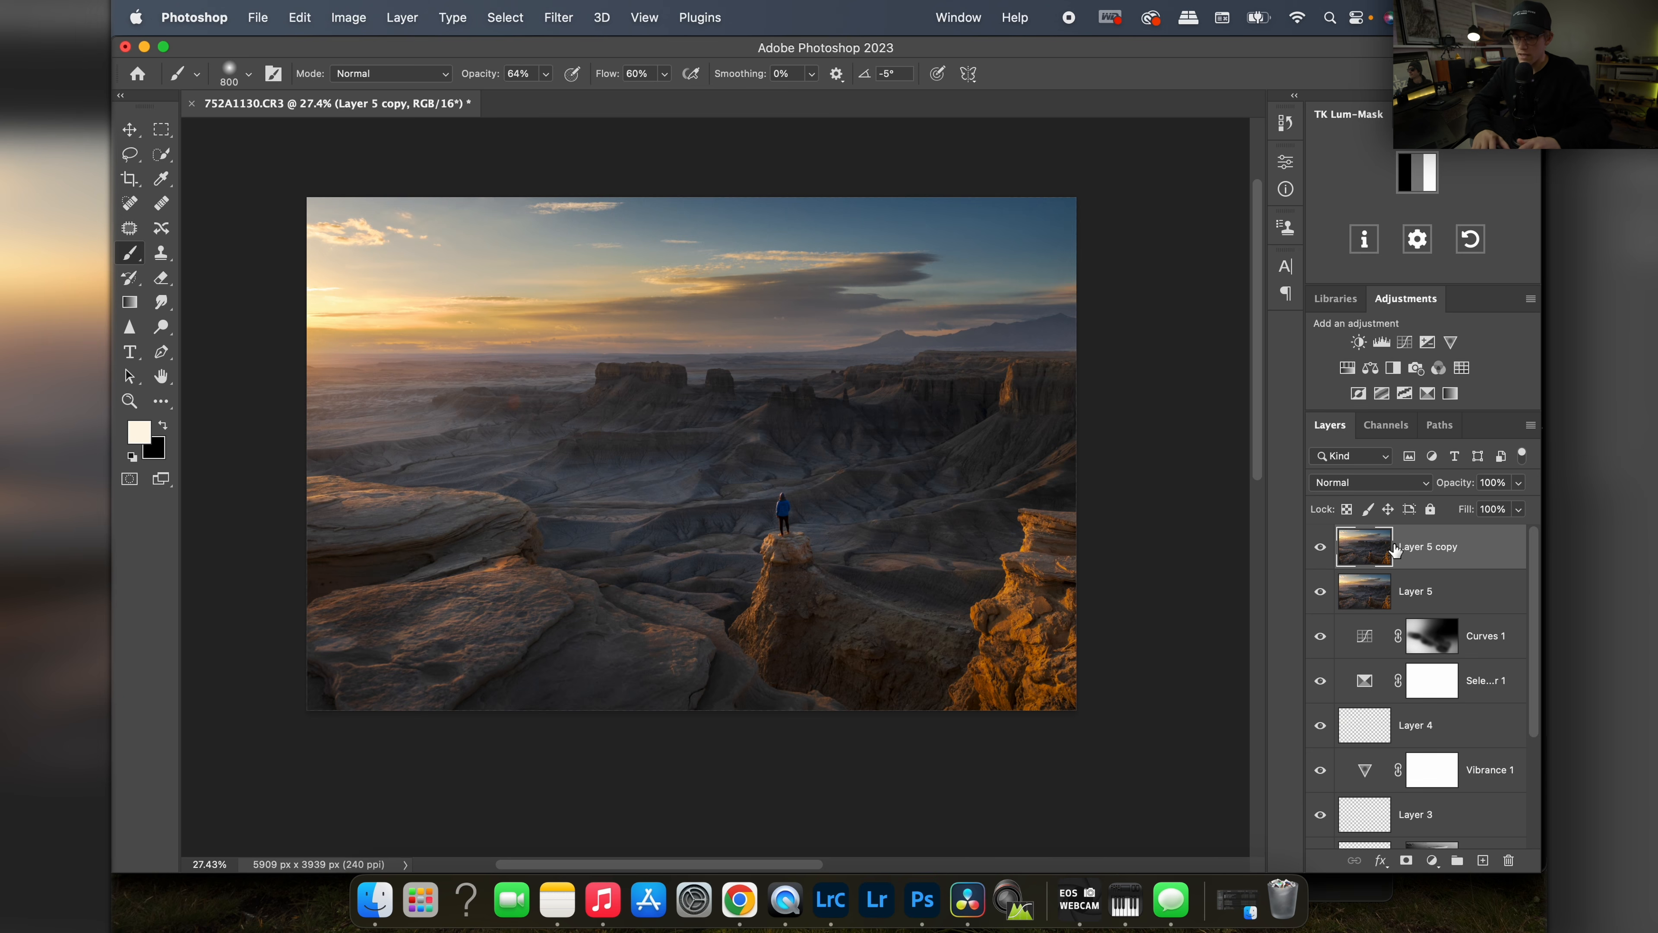
{"action": "left_click", "coordinate": [557, 18]}
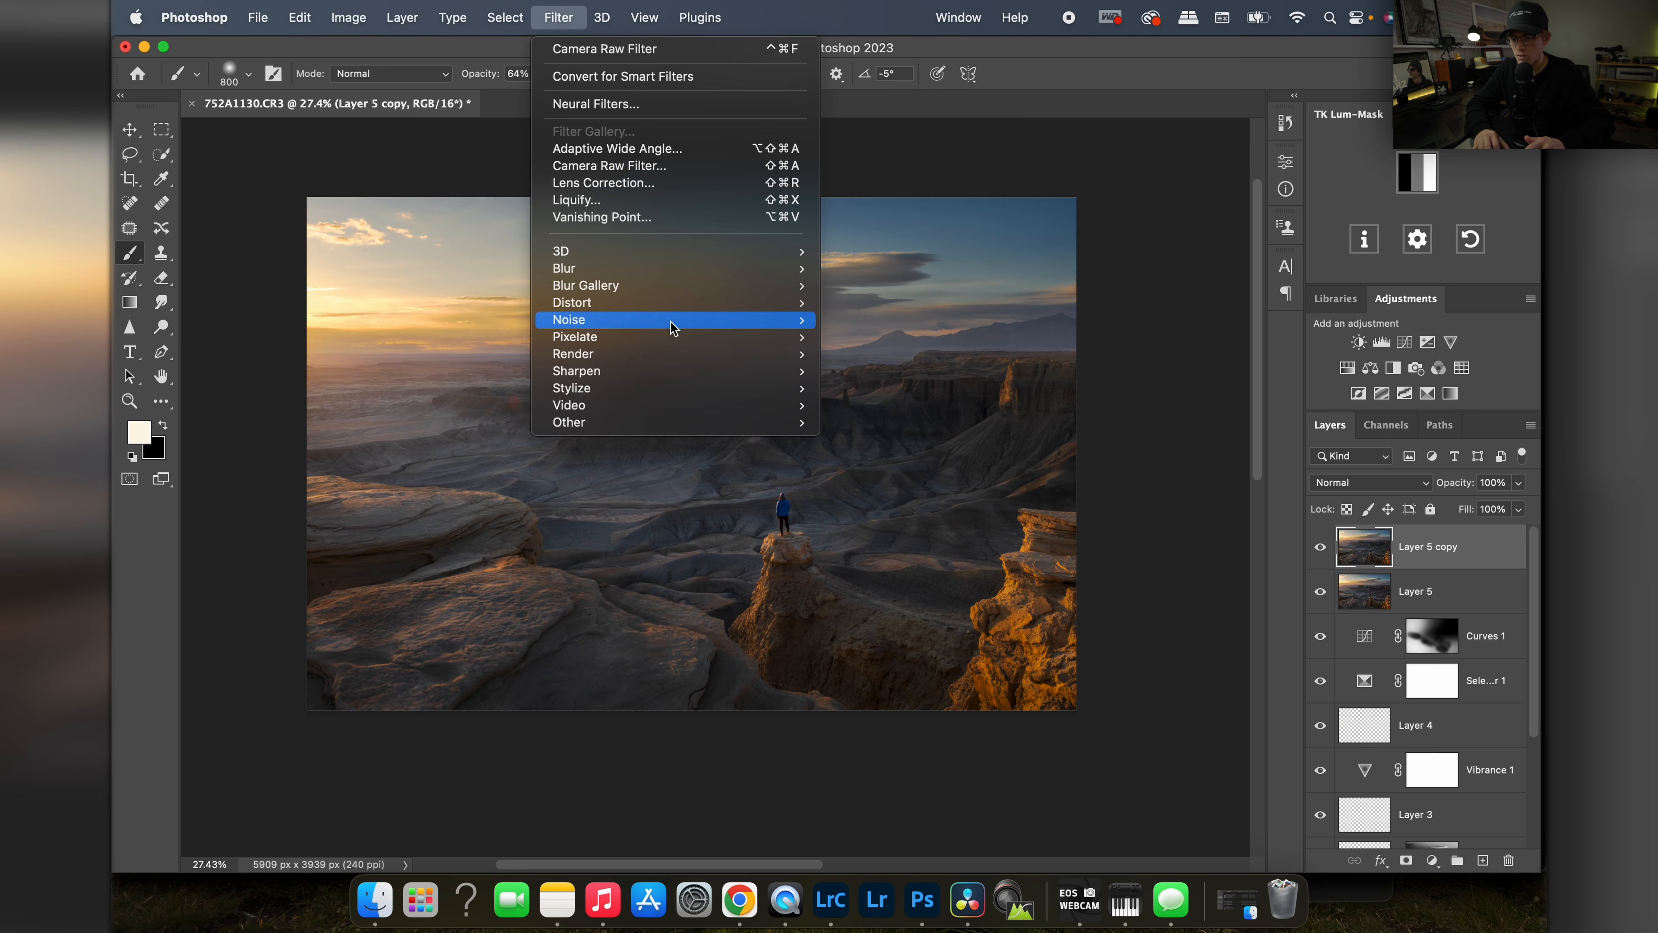
{"action": "mouse_move", "coordinate": [692, 268]}
{"action": "left_click", "coordinate": [878, 336]}
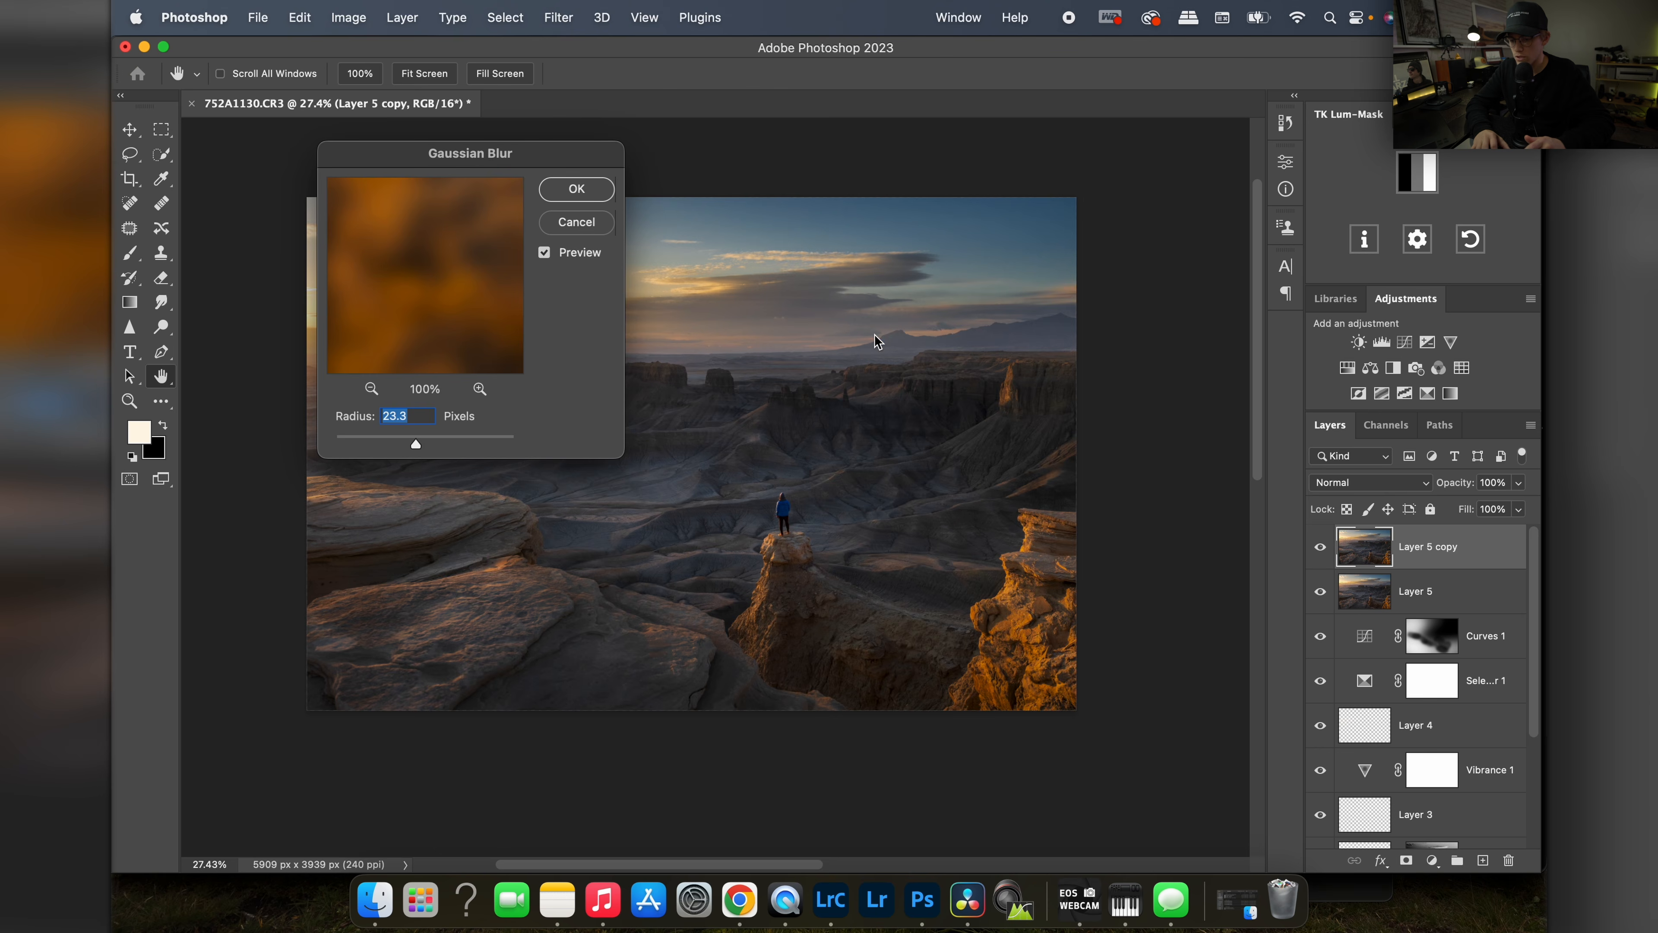
{"action": "left_click", "coordinate": [562, 193]}
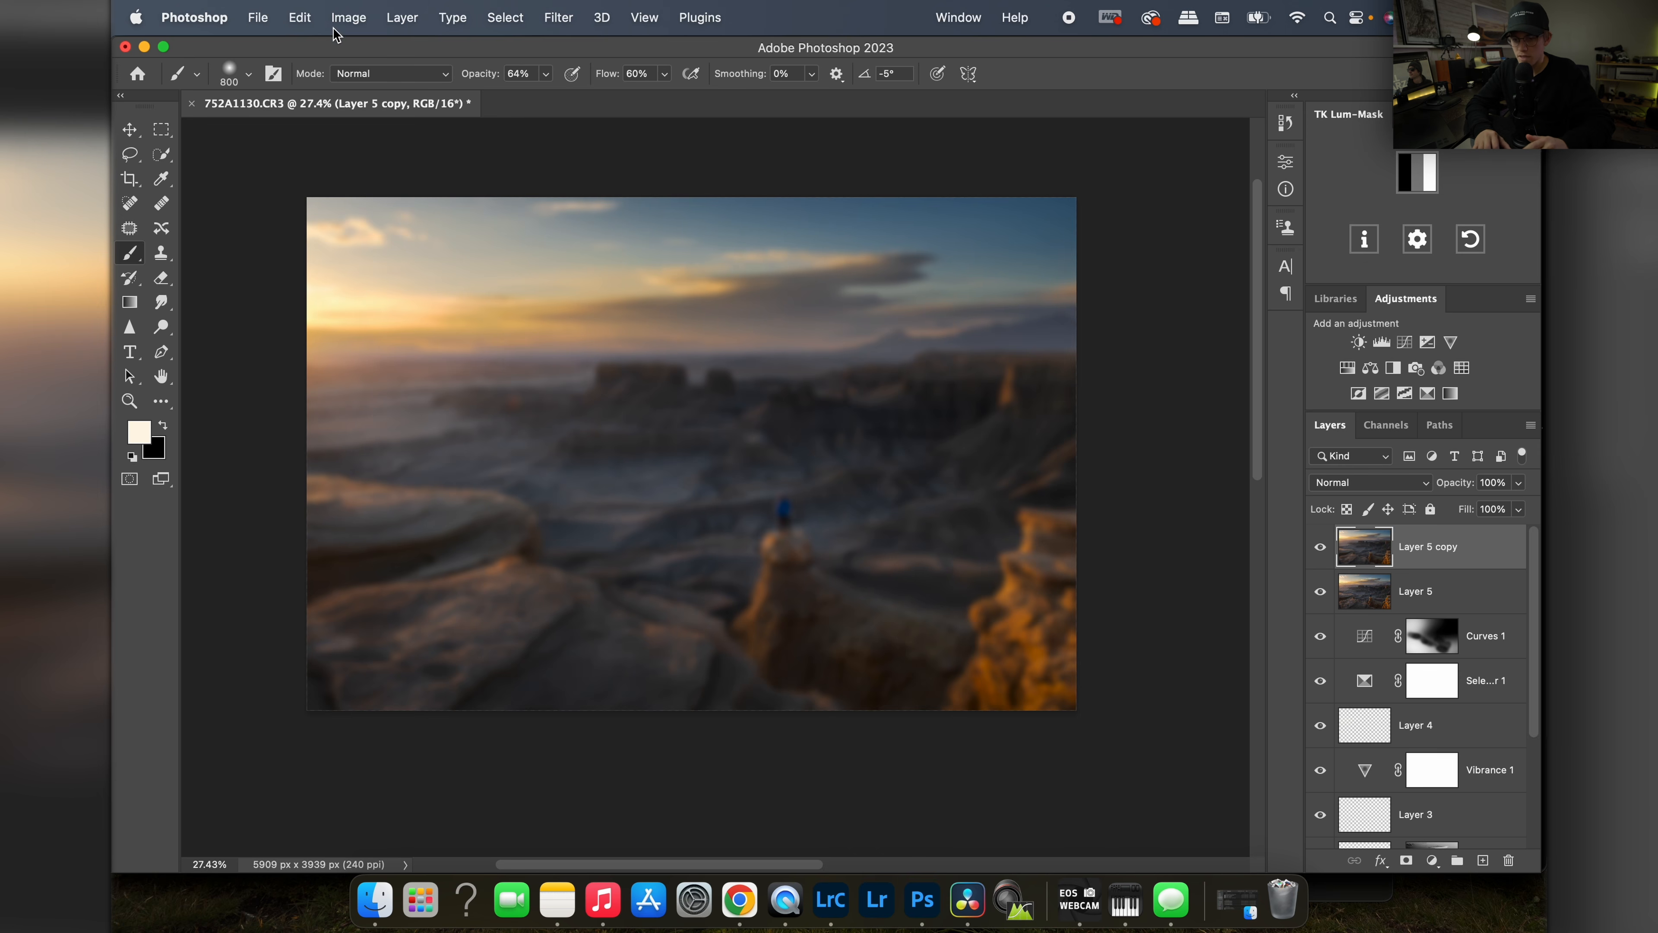
Step: Apply a Brightness/Contrast adjustment to the blurred copy with brightness 12 and contrast 100
{"action": "left_click", "coordinate": [353, 18]}
{"action": "mouse_move", "coordinate": [403, 85]}
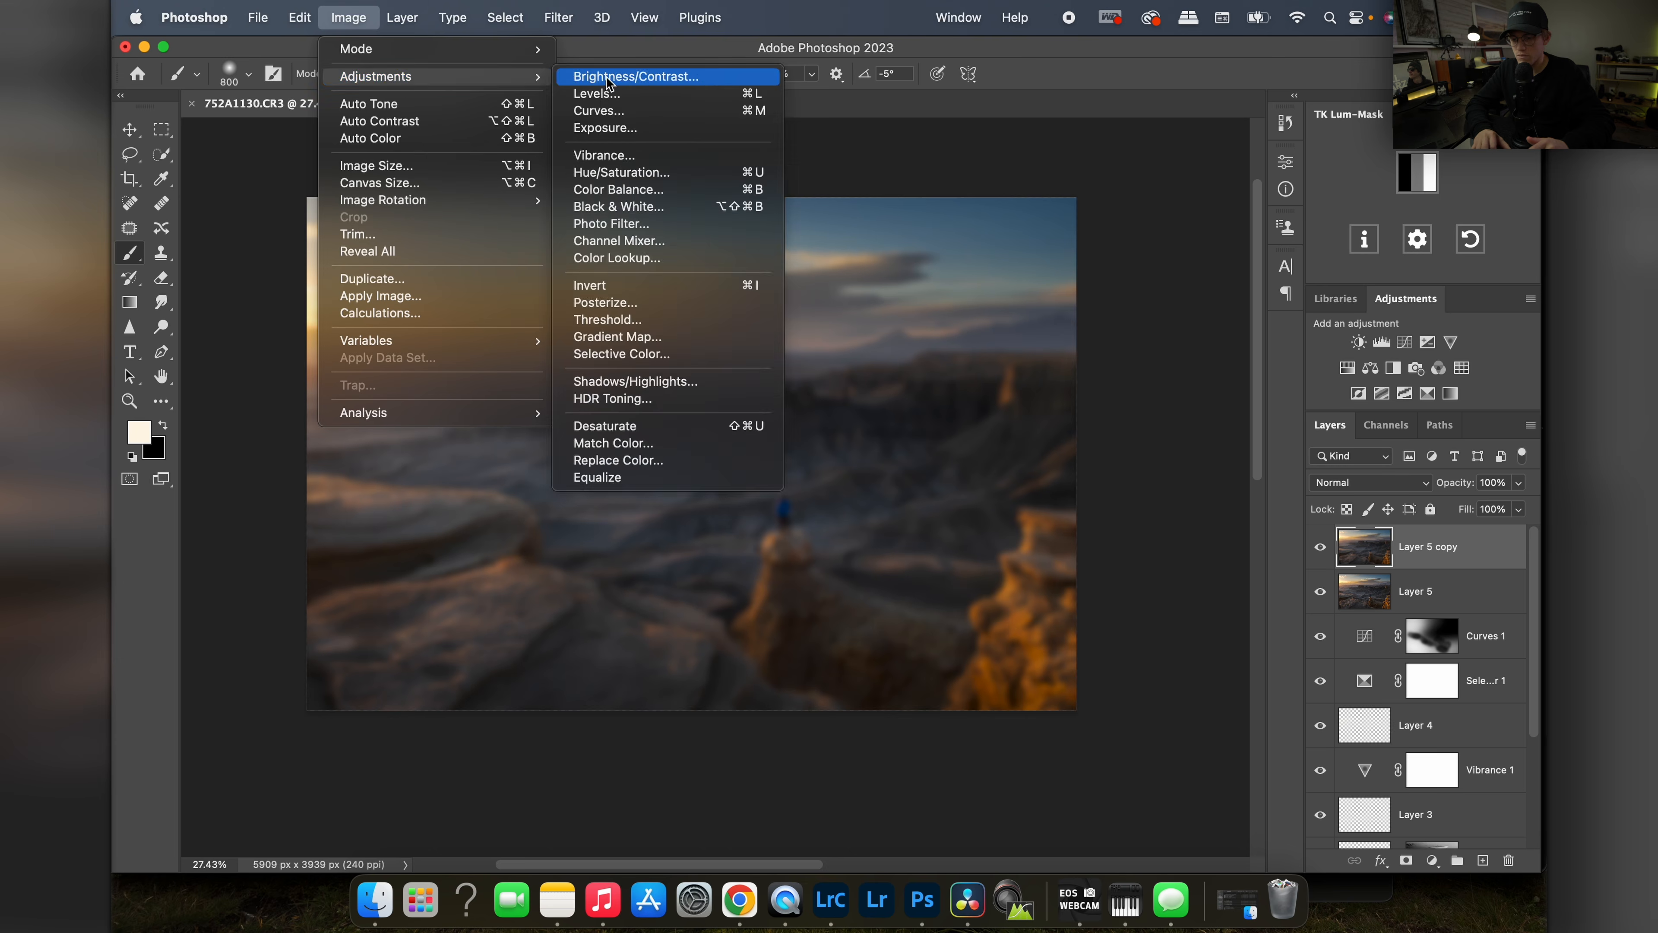
{"action": "left_click", "coordinate": [718, 77]}
{"action": "left_click_drag", "start_coordinate": [1018, 242], "coordinate": [1199, 247]}
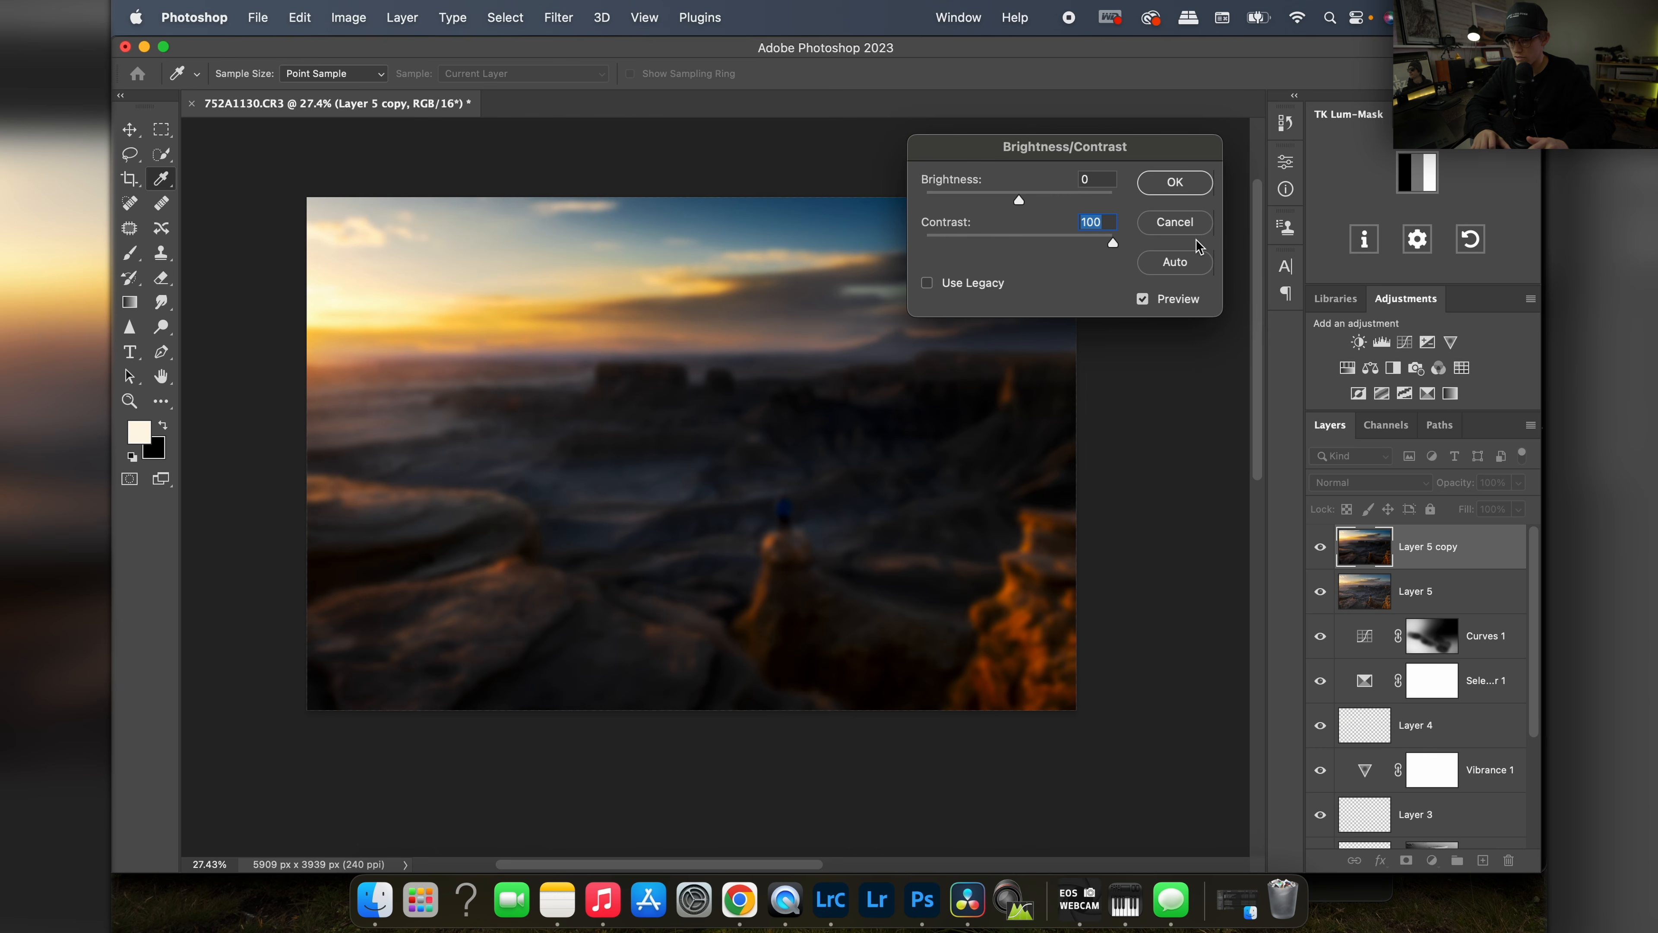
{"action": "left_click", "coordinate": [1023, 196]}
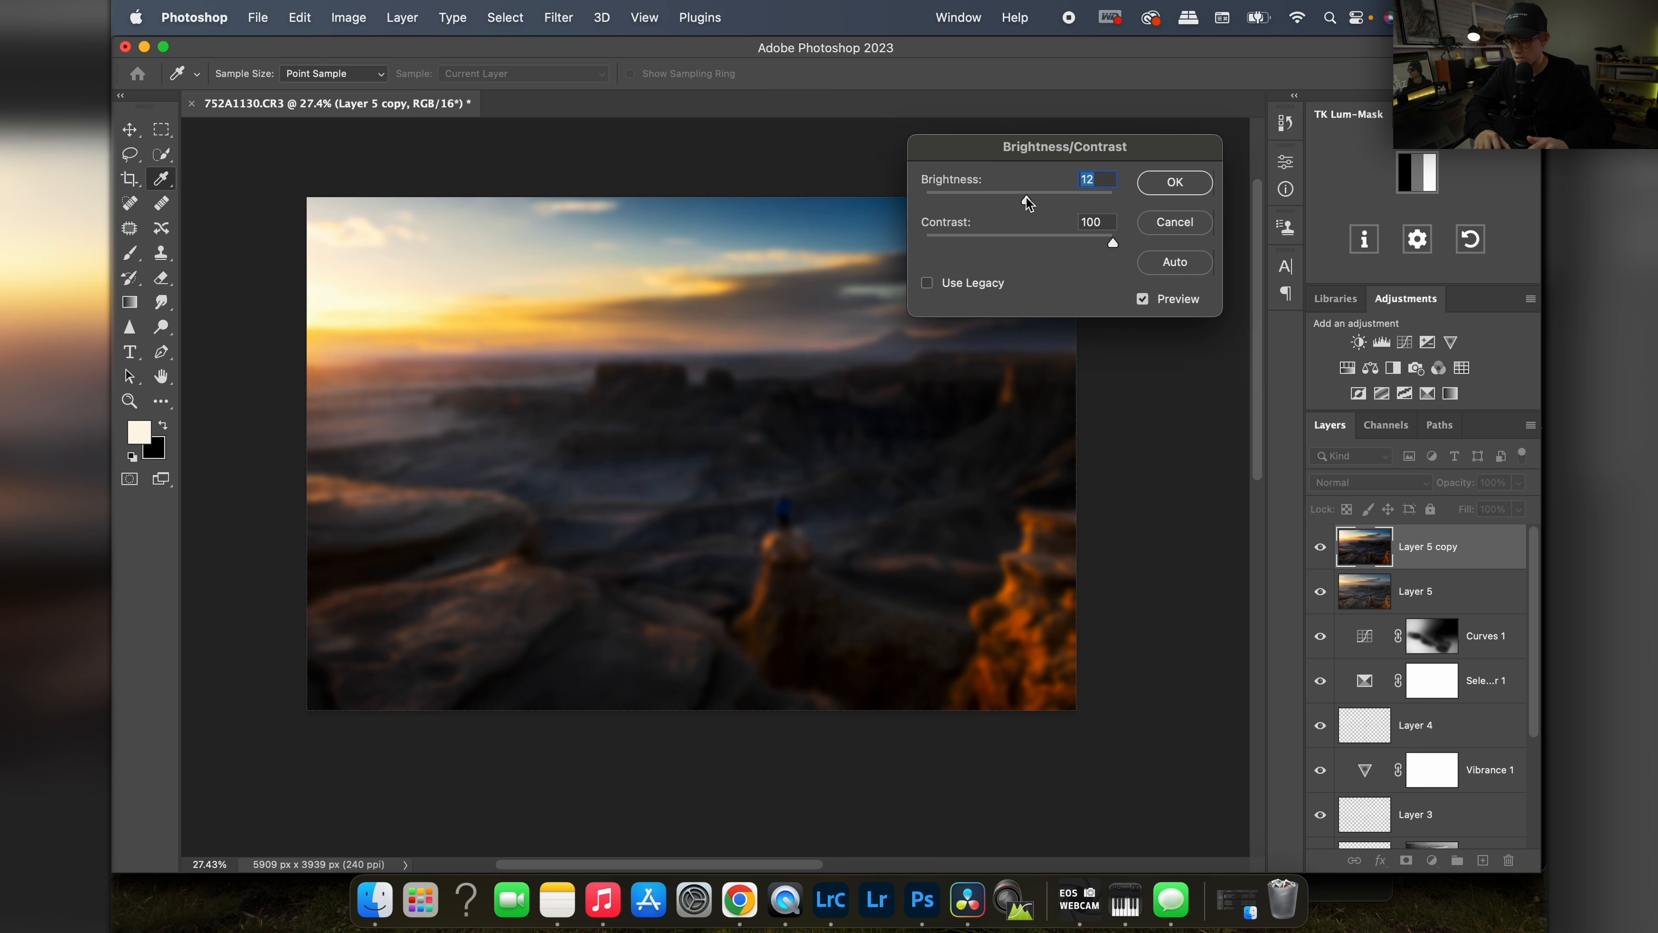
{"action": "left_click", "coordinate": [1175, 182]}
{"action": "key", "text": "b"}
Step: Warm the blurred copy with Color Balance, shifting yellow-blue to -10 in the midtones and -11 in the highlights
{"action": "left_click", "coordinate": [347, 20]}
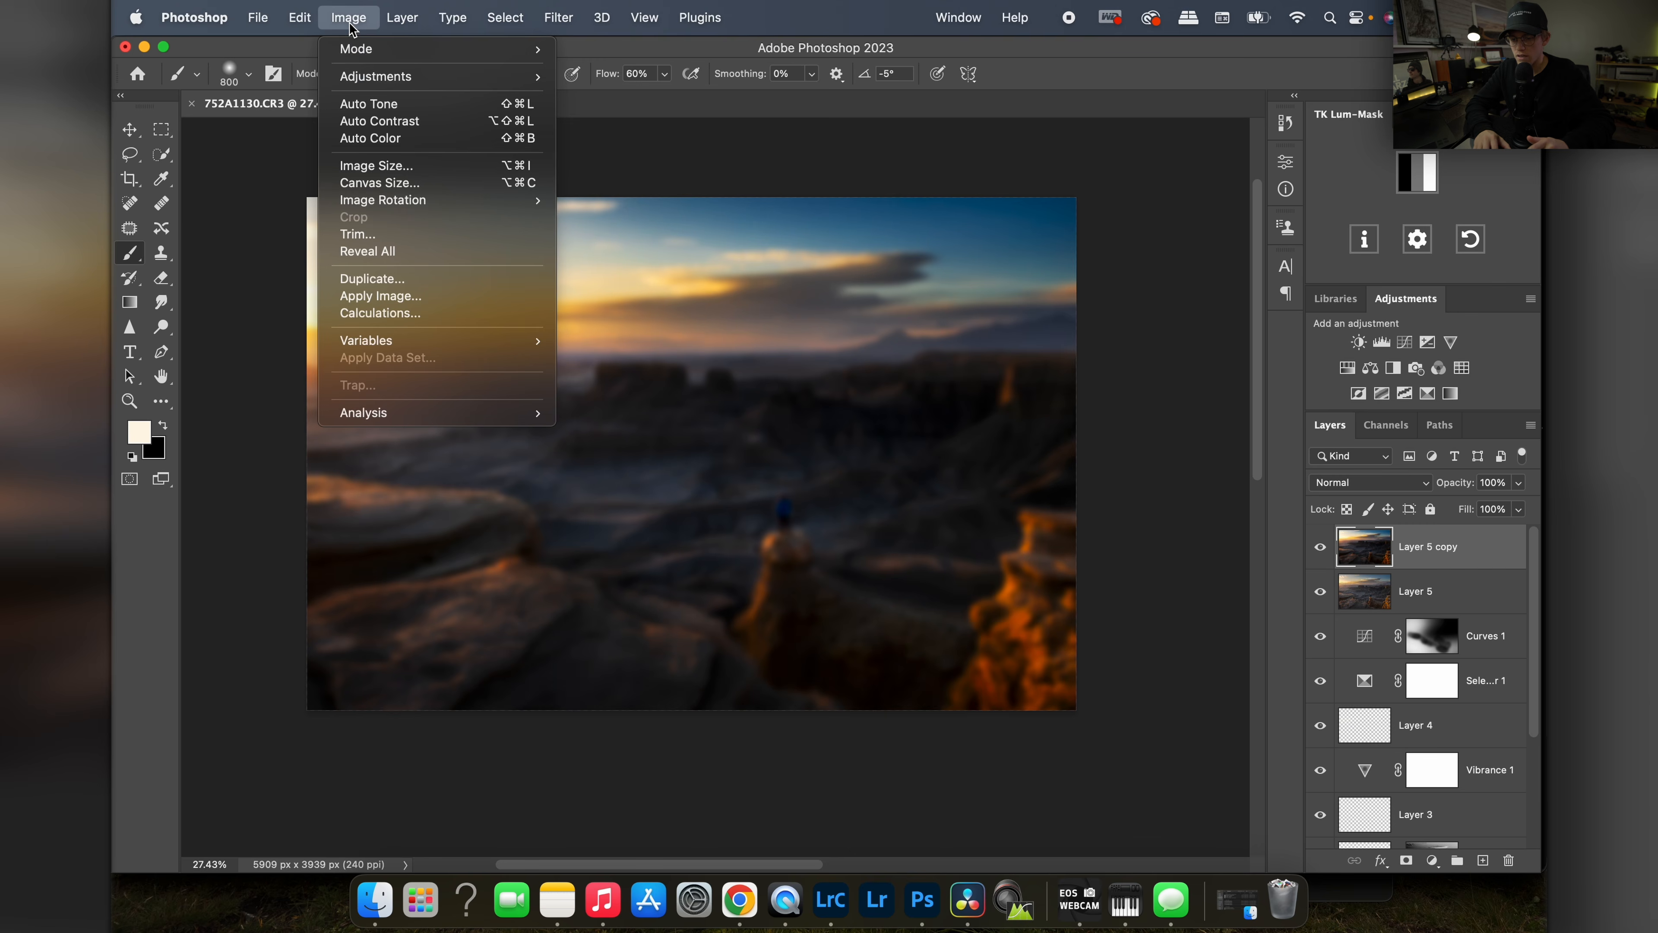
{"action": "mouse_move", "coordinate": [392, 76]}
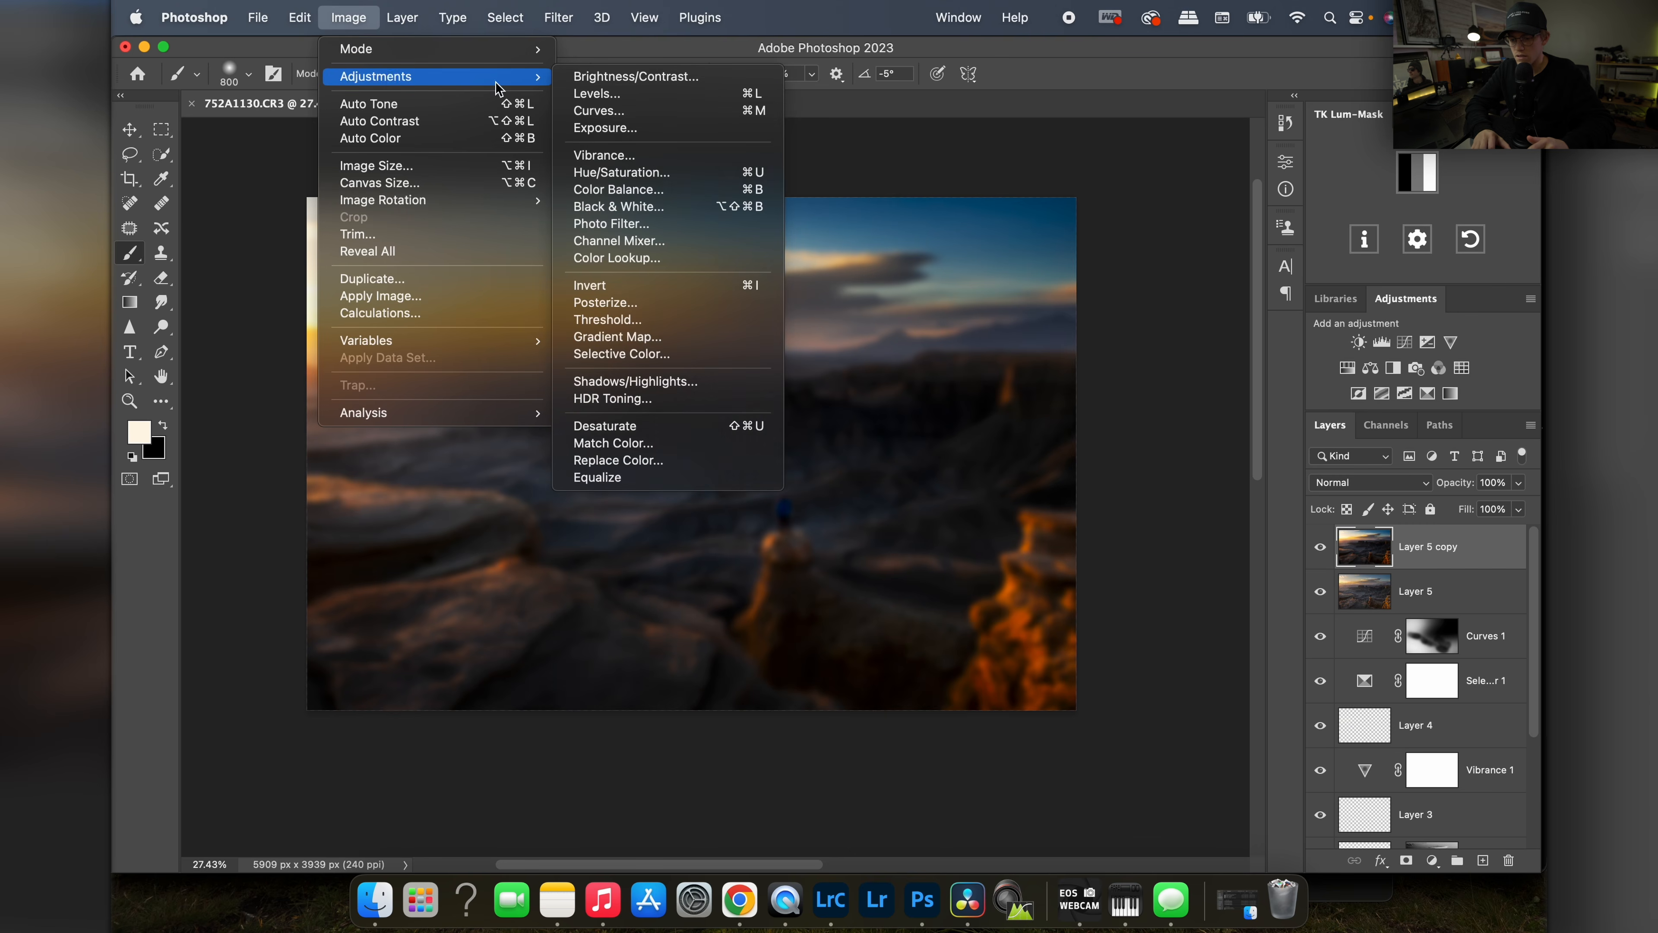
{"action": "left_click", "coordinate": [628, 190]}
{"action": "left_click", "coordinate": [1064, 243]}
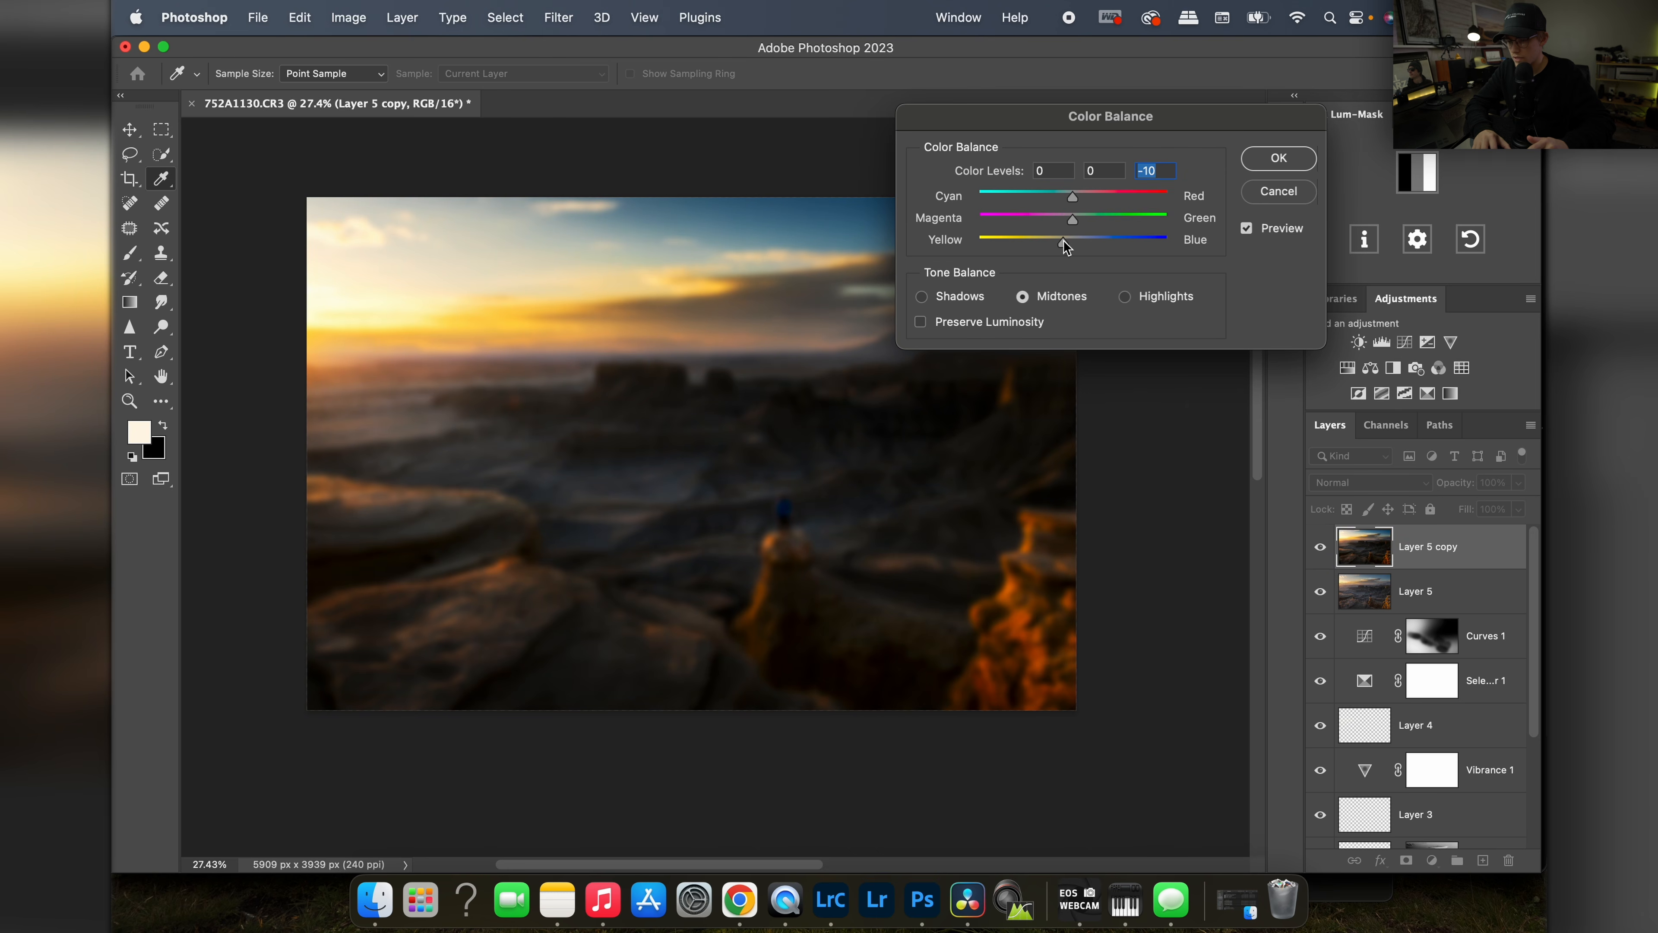
{"action": "left_click", "coordinate": [1127, 300]}
{"action": "left_click_drag", "start_coordinate": [1070, 244], "coordinate": [1062, 243]}
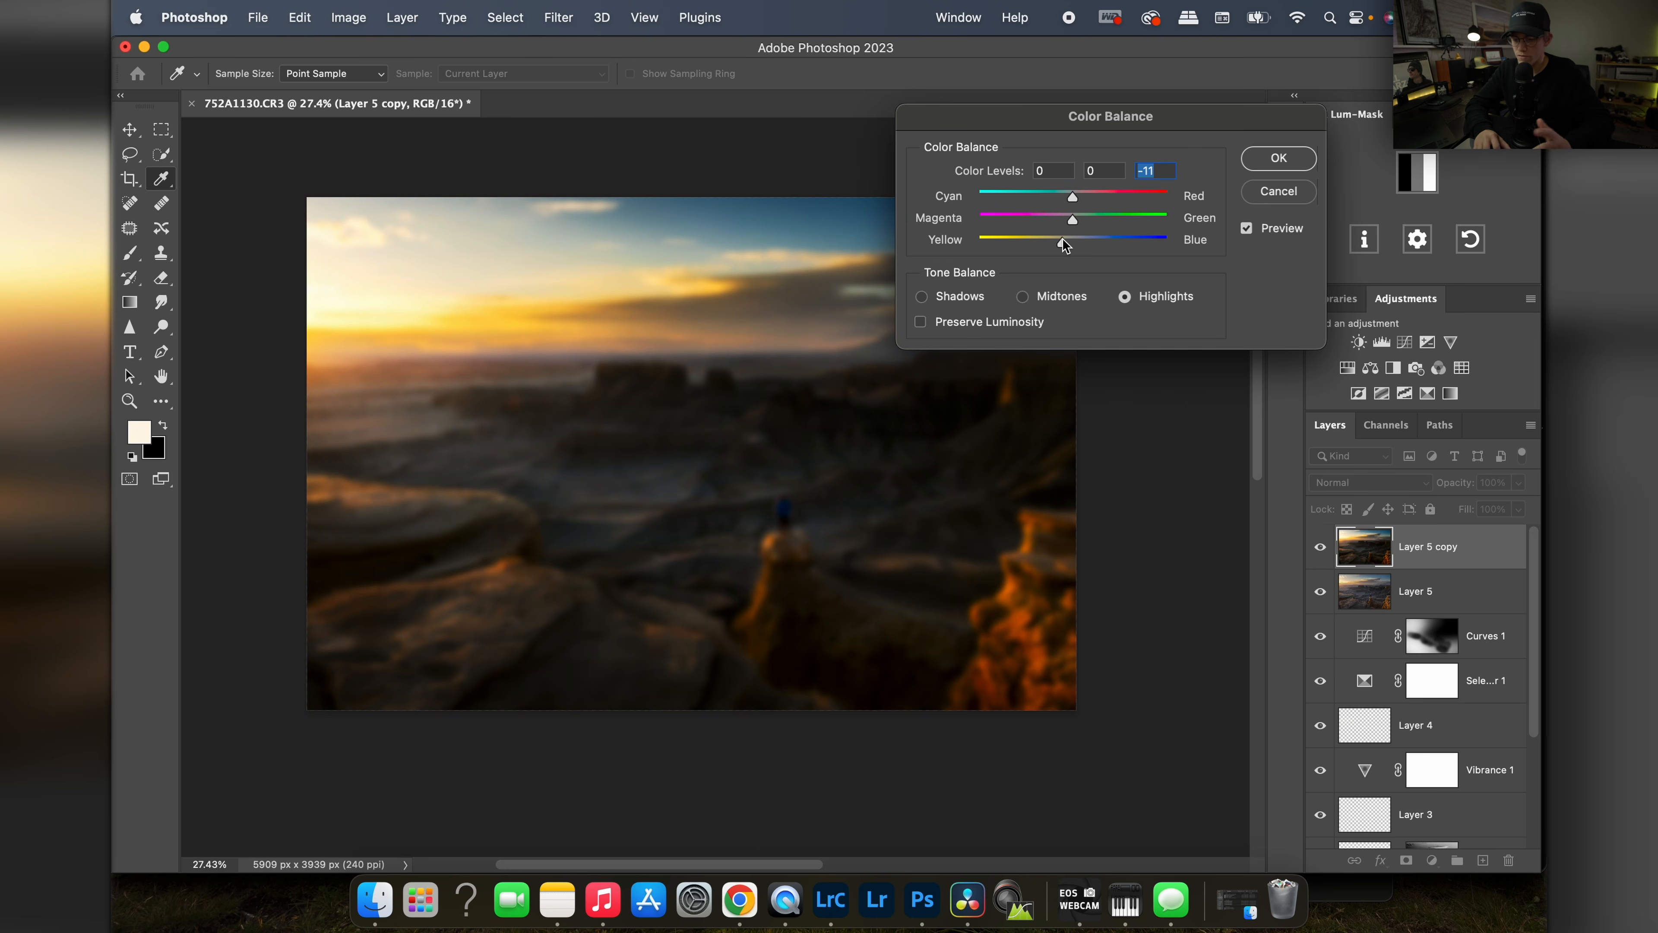
{"action": "left_click", "coordinate": [1277, 159]}
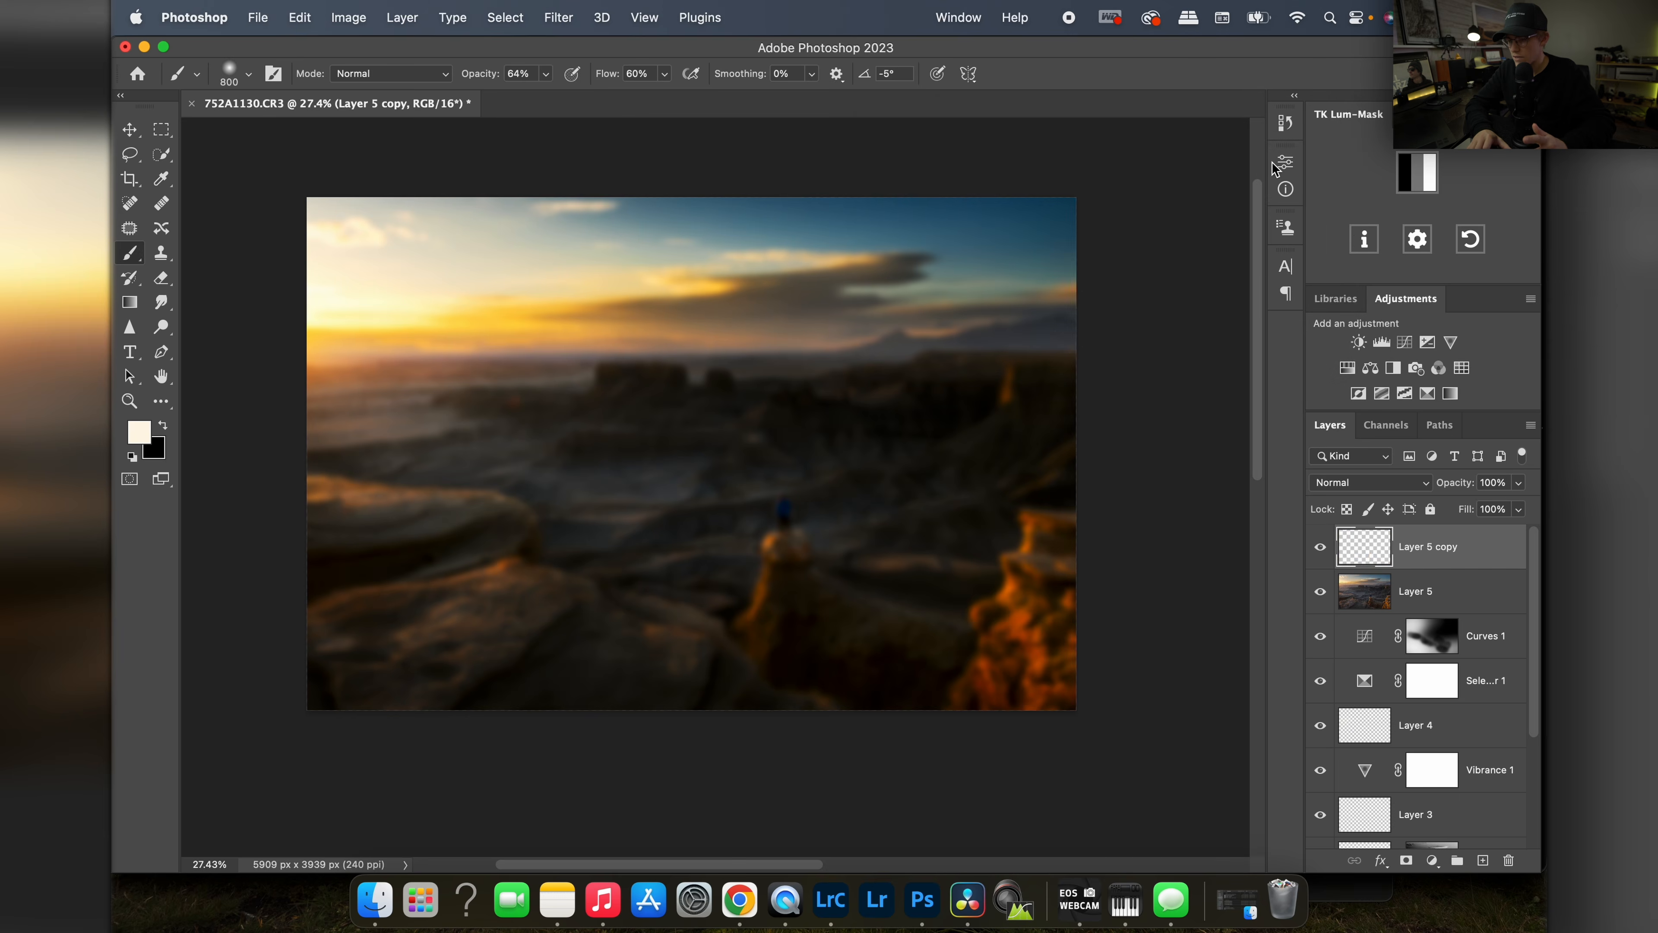
Step: Generate a Lights-1 luminosity mask and apply it as the layer mask of the blurred copy
{"action": "left_click", "coordinate": [1421, 186]}
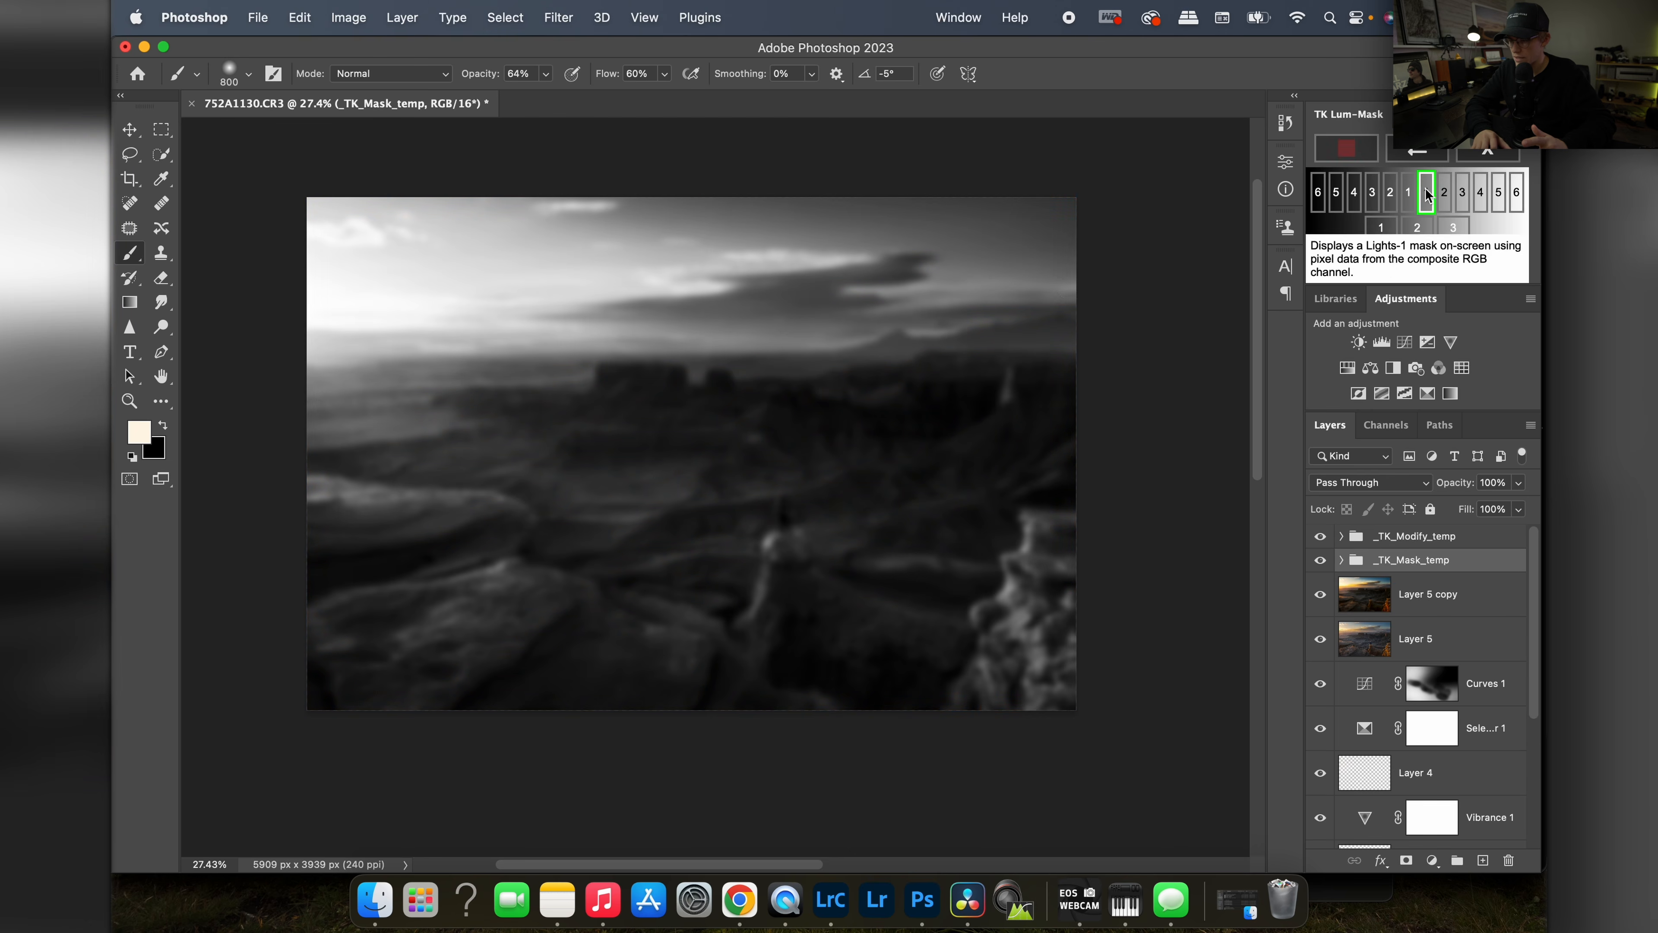
{"action": "left_click", "coordinate": [1423, 189]}
{"action": "left_click", "coordinate": [1511, 265]}
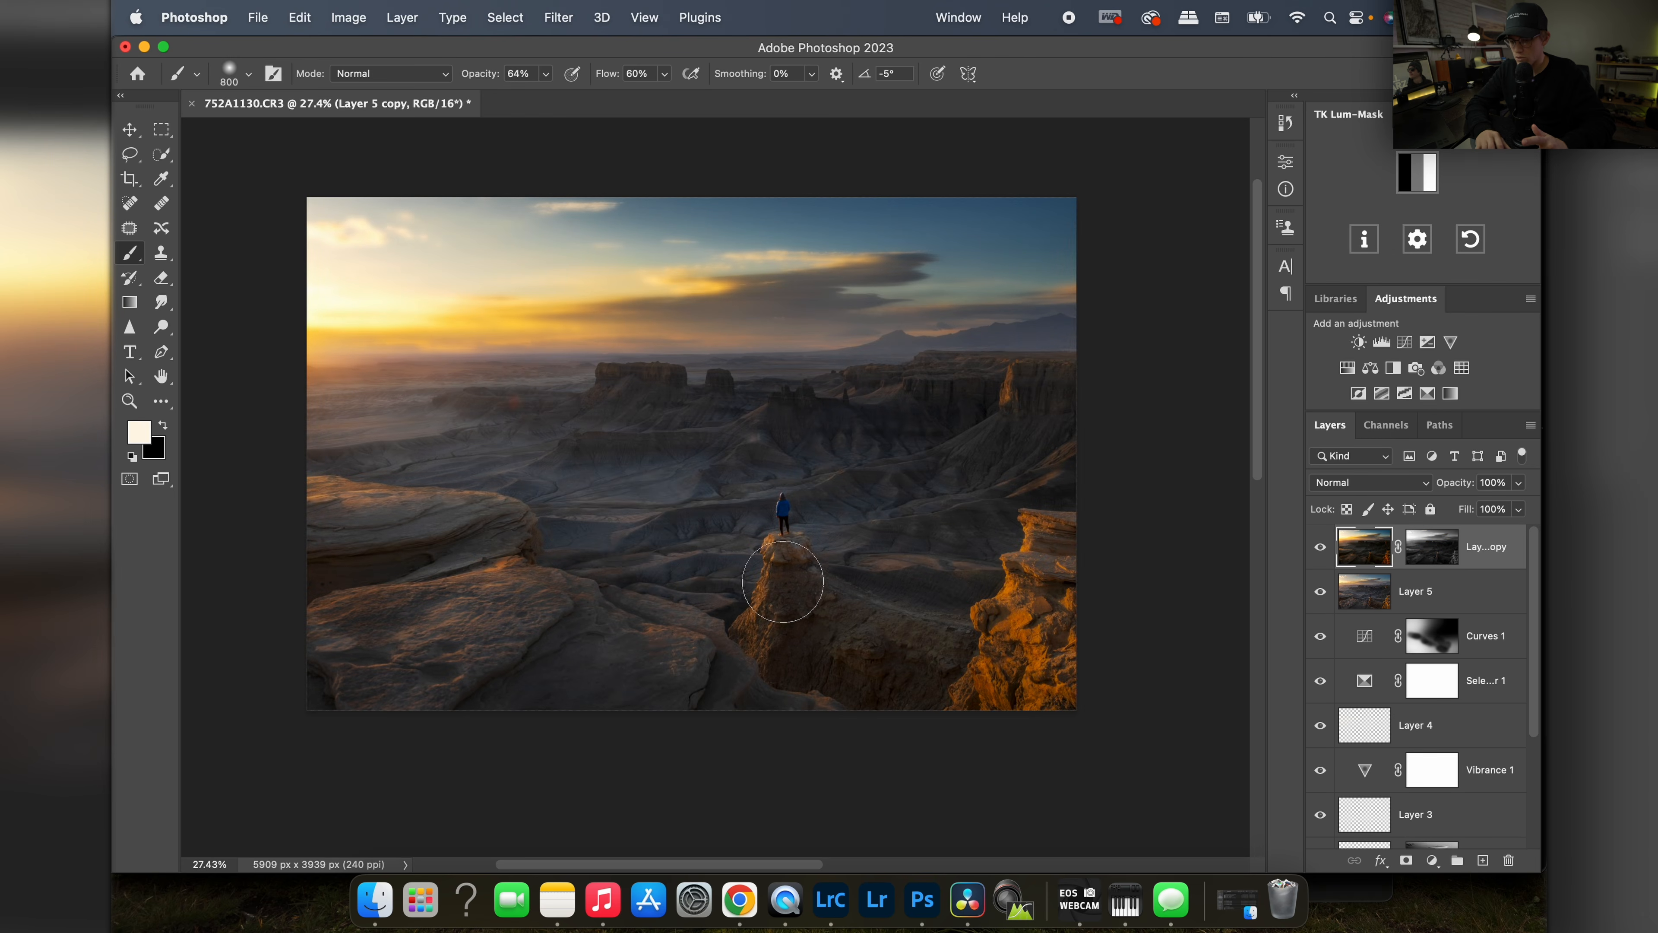
Step: Set the blurred copy's blend mode to Soft Light and its opacity to 35%
{"action": "left_click", "coordinate": [1386, 491]}
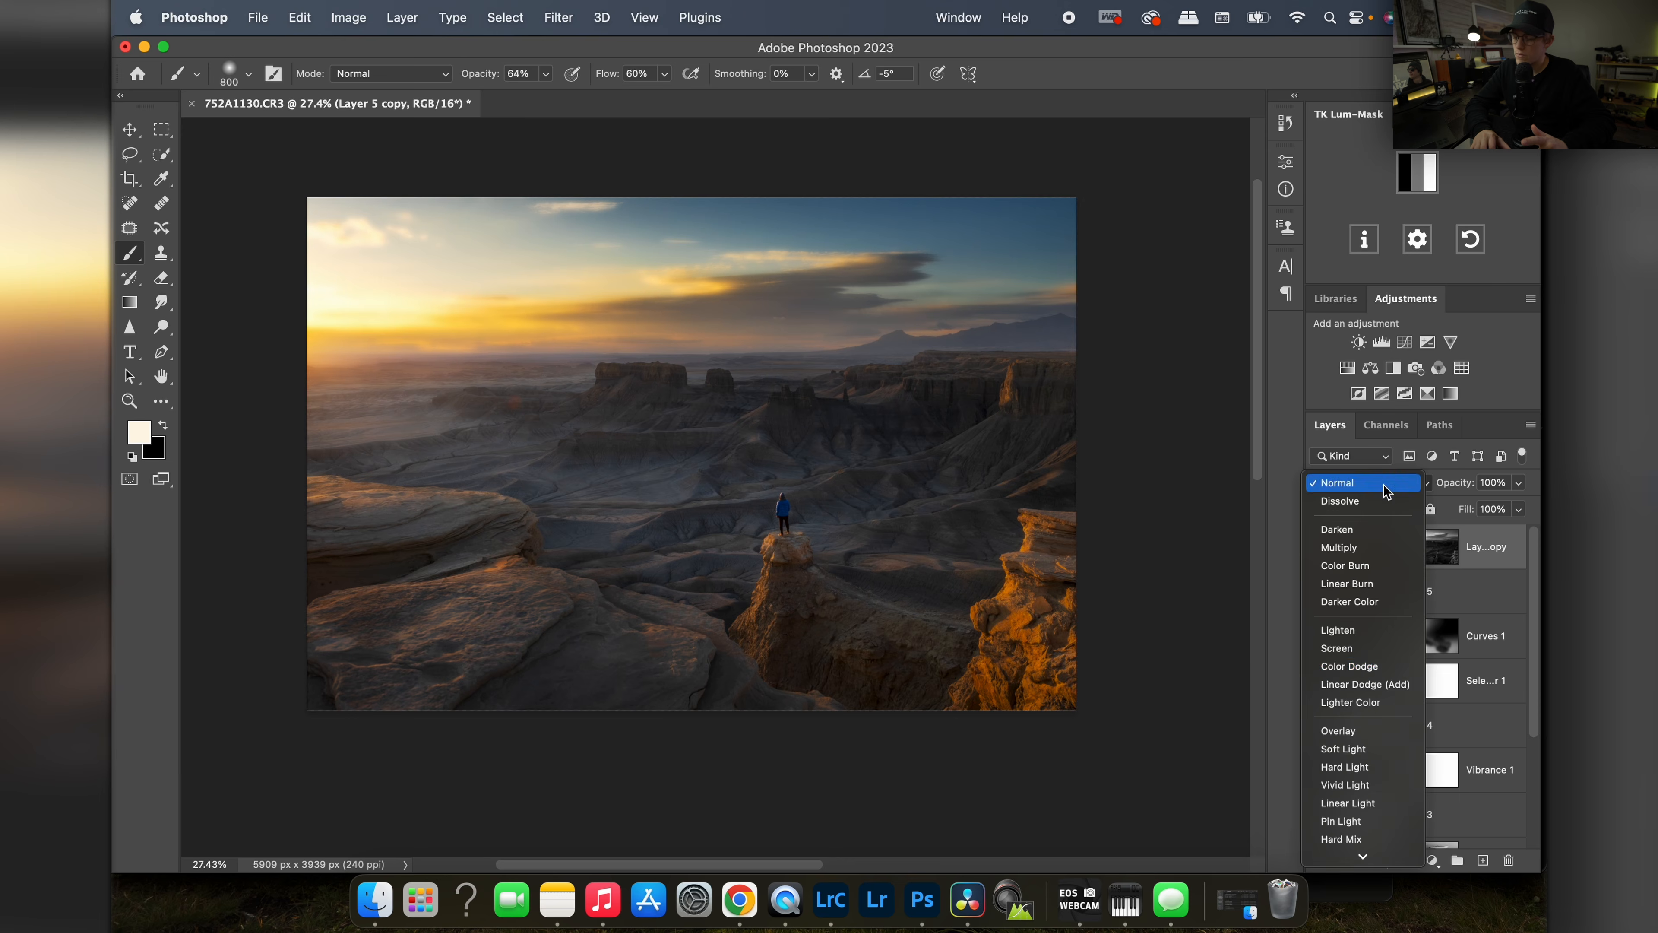
{"action": "left_click", "coordinate": [1350, 749]}
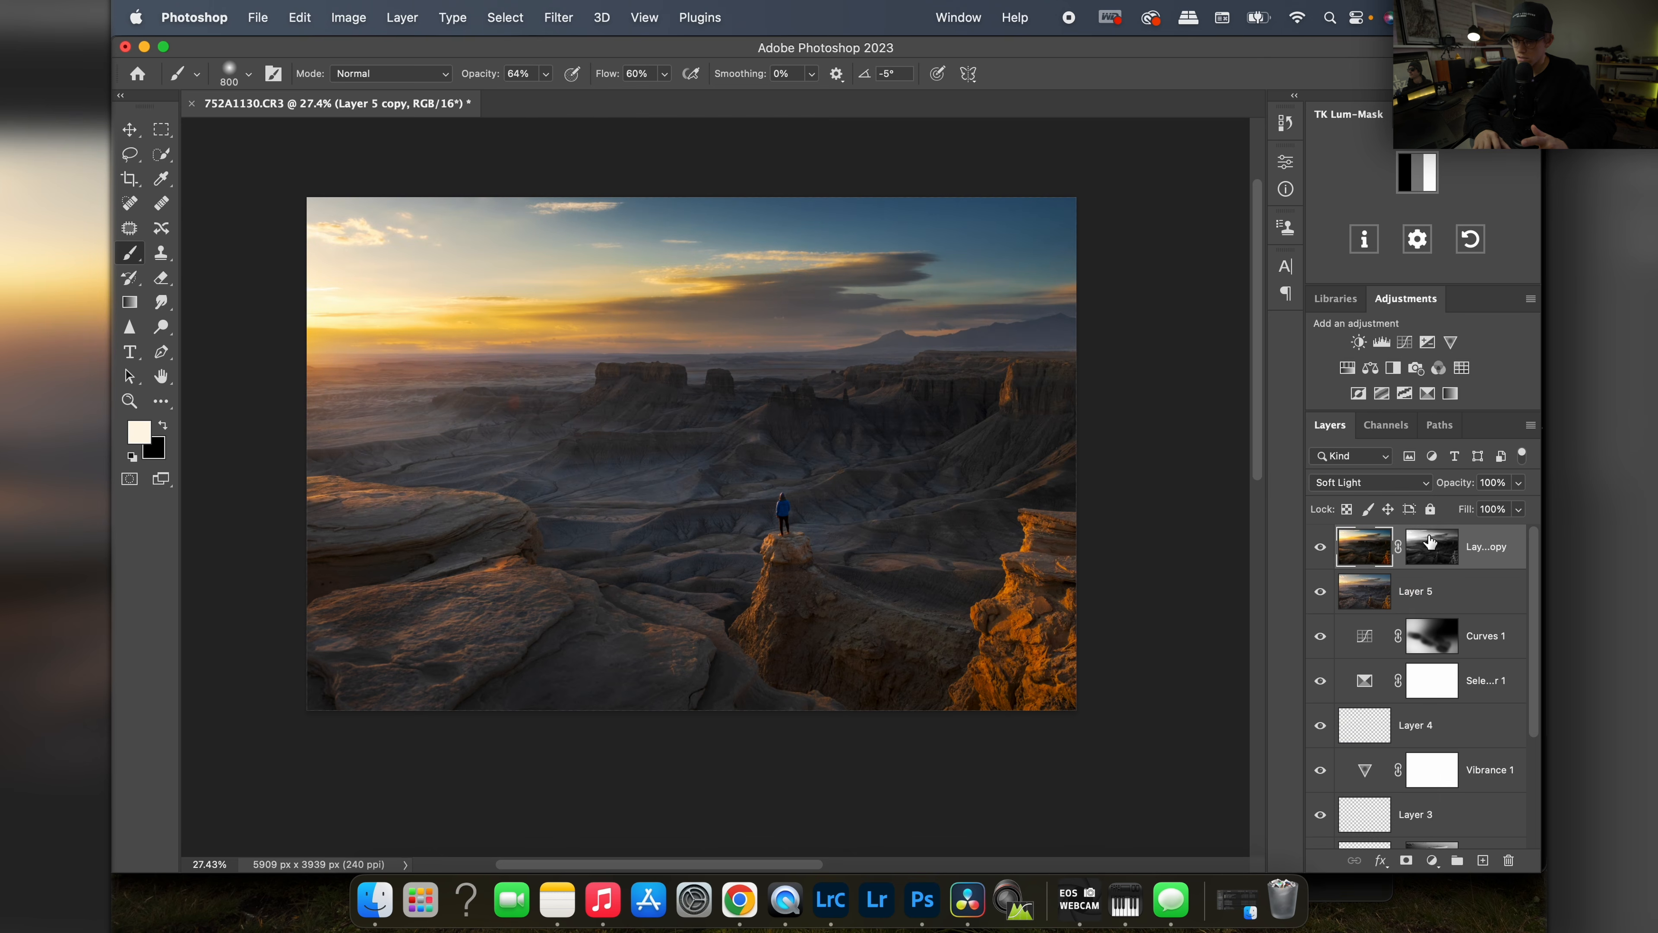
{"action": "left_click", "coordinate": [1518, 484]}
{"action": "left_click_drag", "start_coordinate": [1458, 512], "coordinate": [1469, 510]}
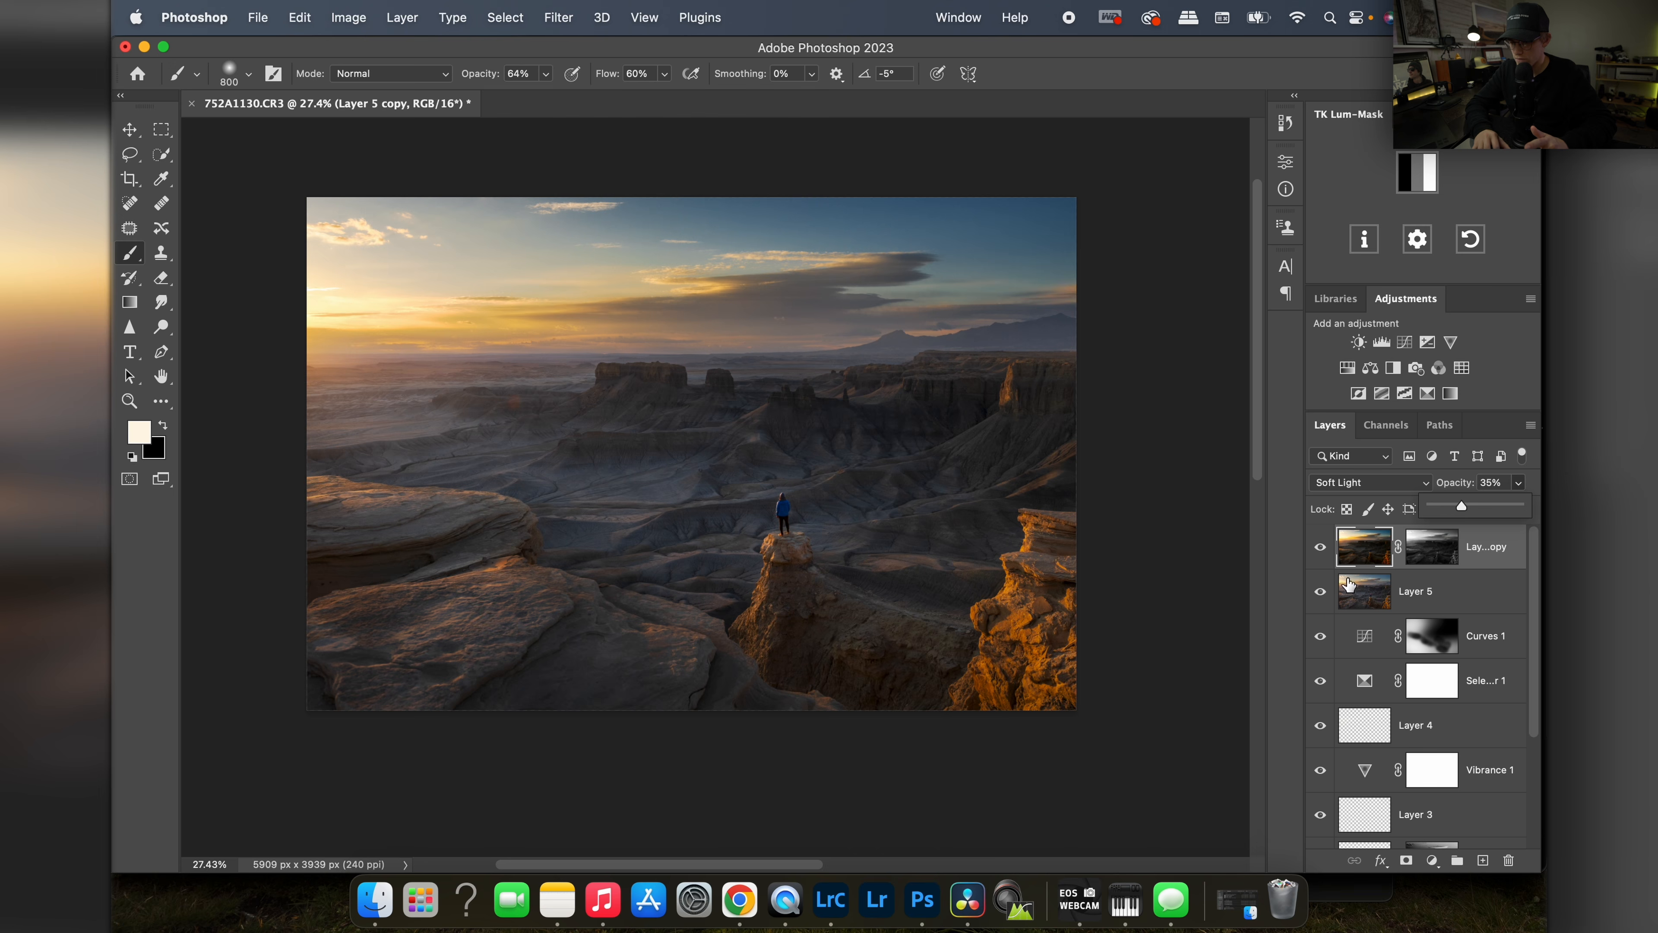
Step: Compare the image with and without the Soft Light glow layer and inspect the effect around the figure
{"action": "left_click", "coordinate": [1320, 549]}
{"action": "left_click", "coordinate": [1321, 549]}
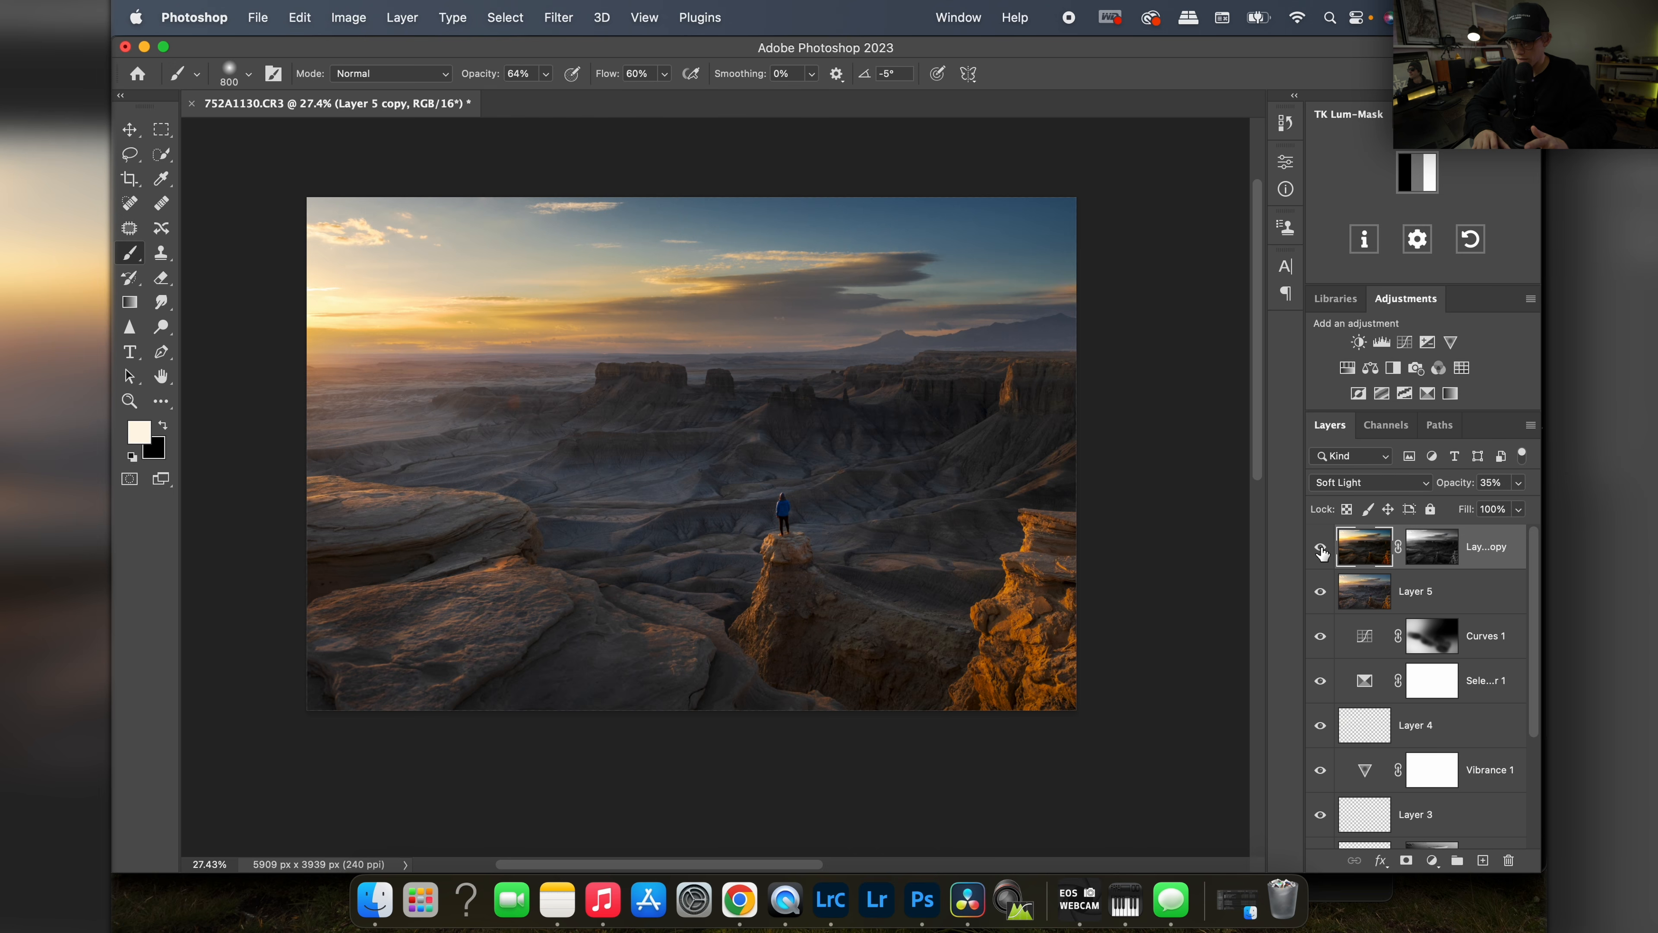
{"action": "left_click", "coordinate": [1320, 549]}
{"action": "left_click", "coordinate": [1321, 549]}
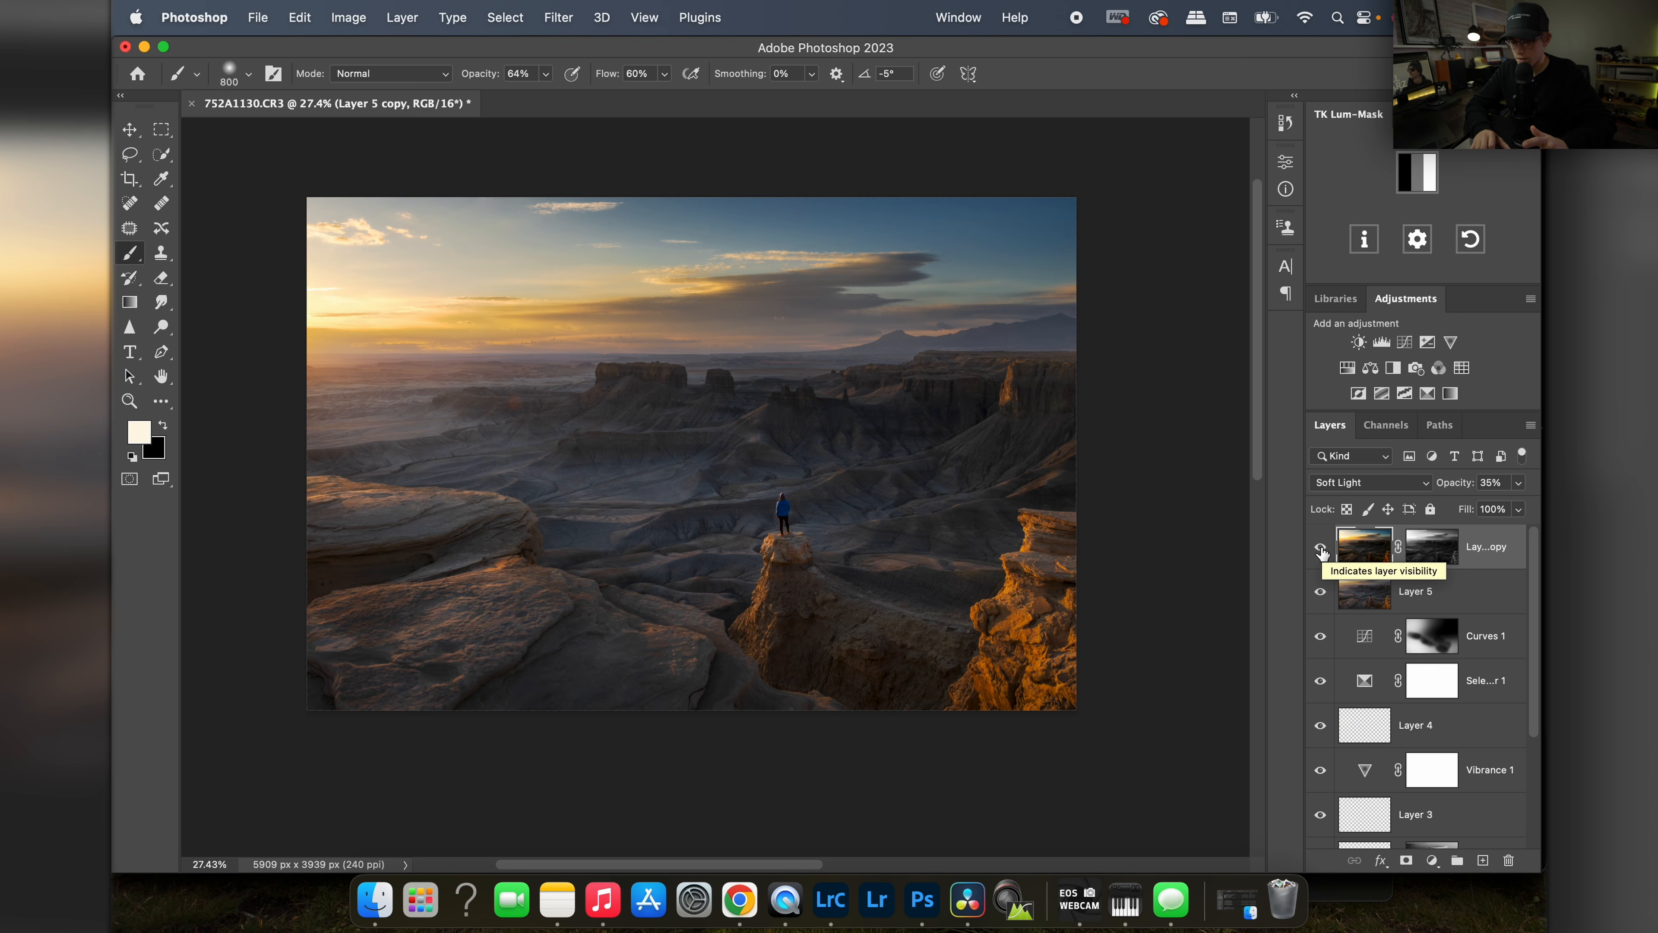
{"action": "scroll", "coordinate": [716, 495], "scroll_direction": "up", "scroll_amount": 5}
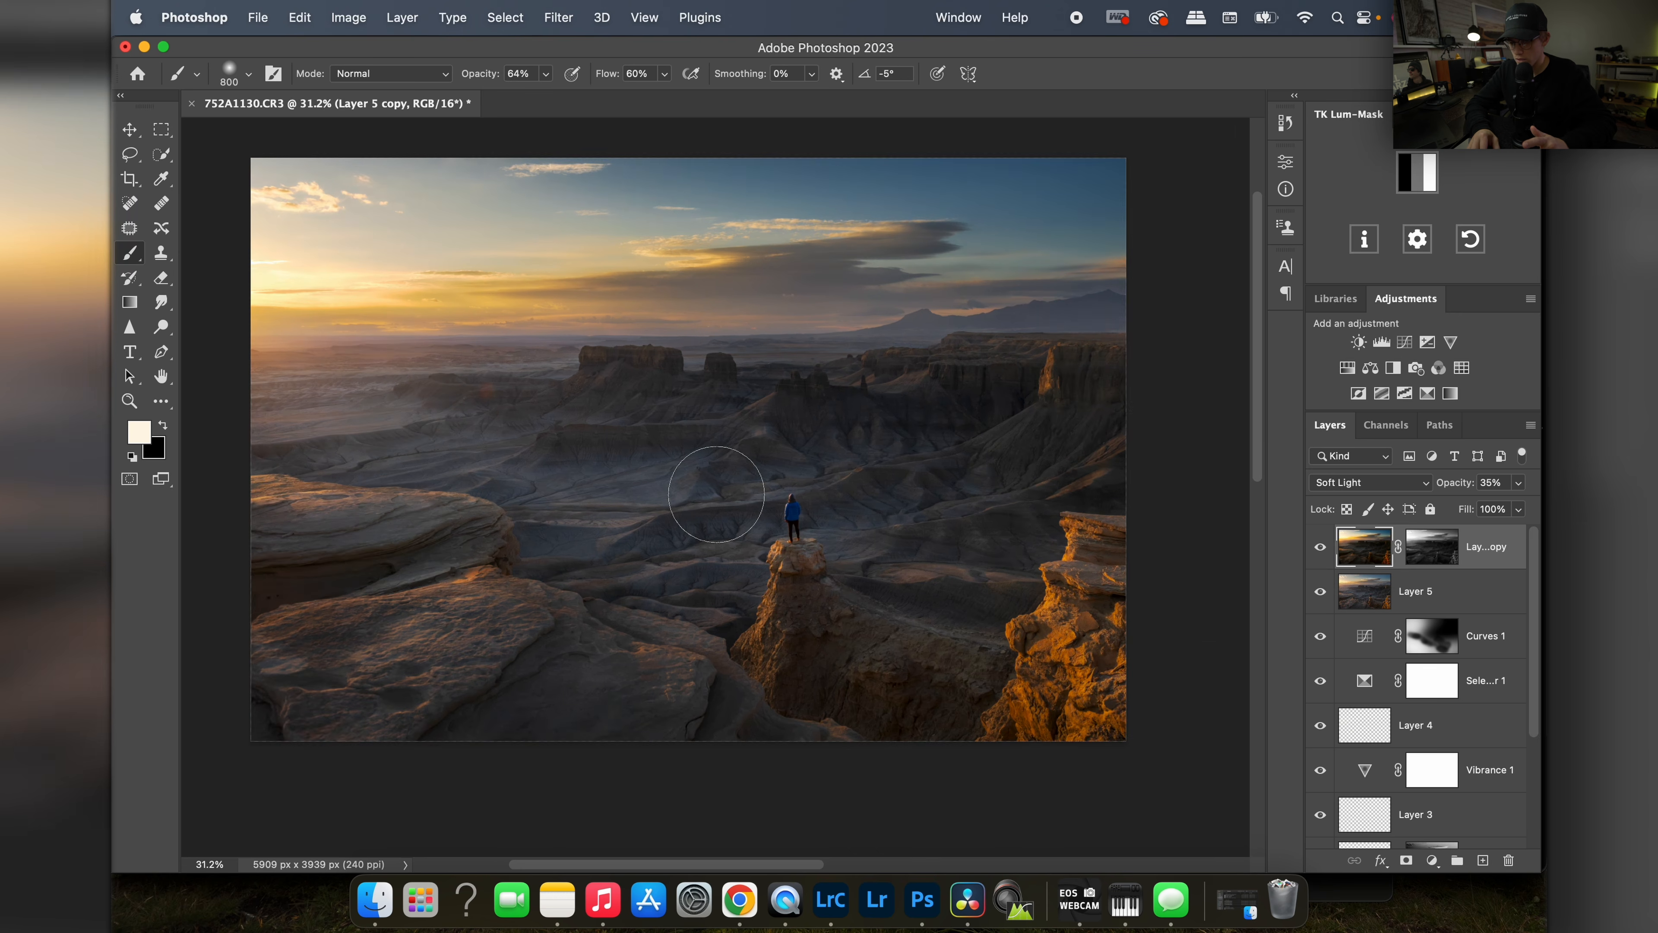
{"action": "scroll", "coordinate": [716, 494], "scroll_direction": "down", "scroll_amount": 5}
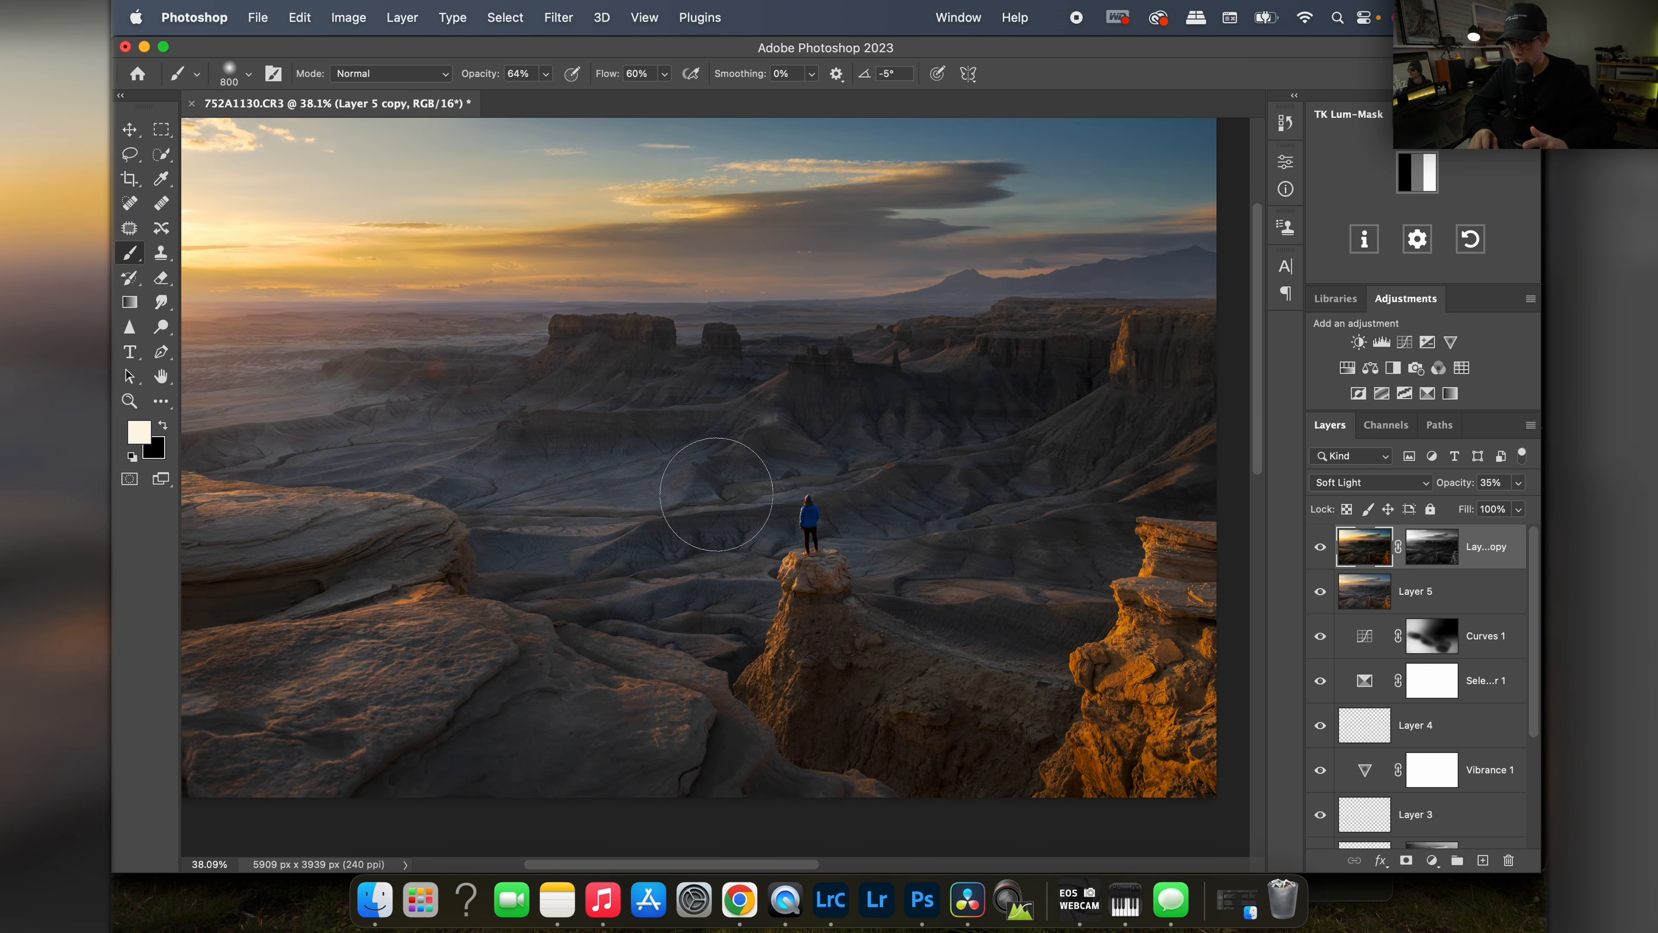
Step: Stamp all visible layers into a new merged layer above the Soft Light glow copy
{"action": "scroll", "coordinate": [1435, 737], "scroll_direction": "down", "scroll_amount": 3}
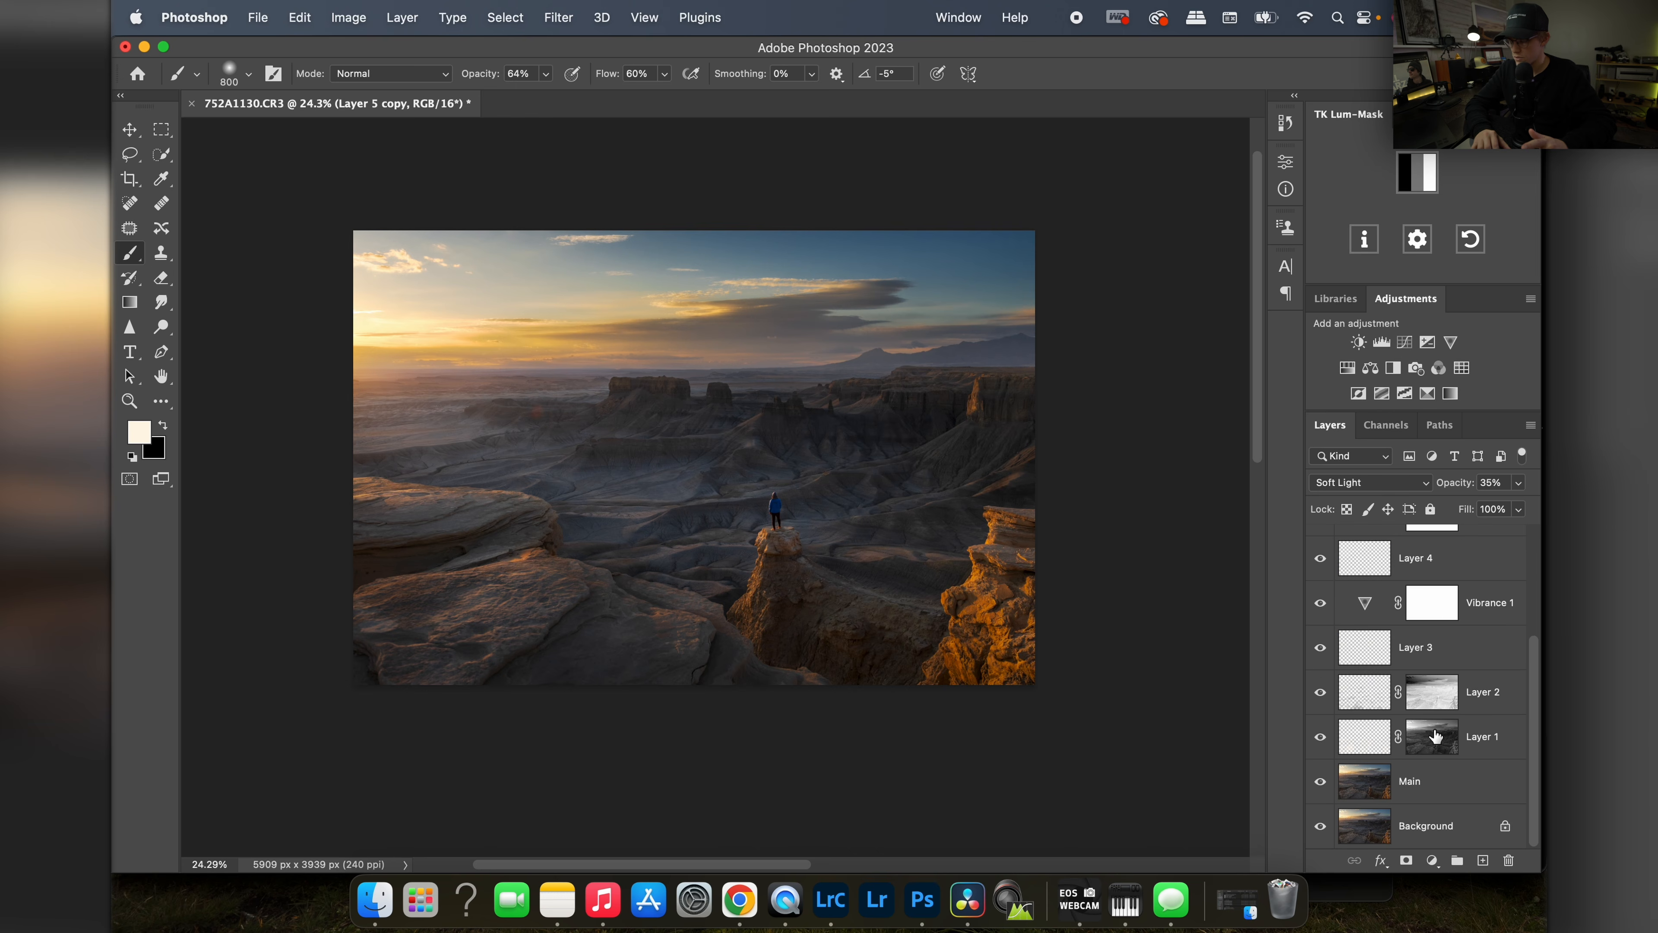
{"action": "left_click", "coordinate": [1451, 786]}
{"action": "scroll", "coordinate": [1451, 786], "scroll_direction": "up", "scroll_amount": 3}
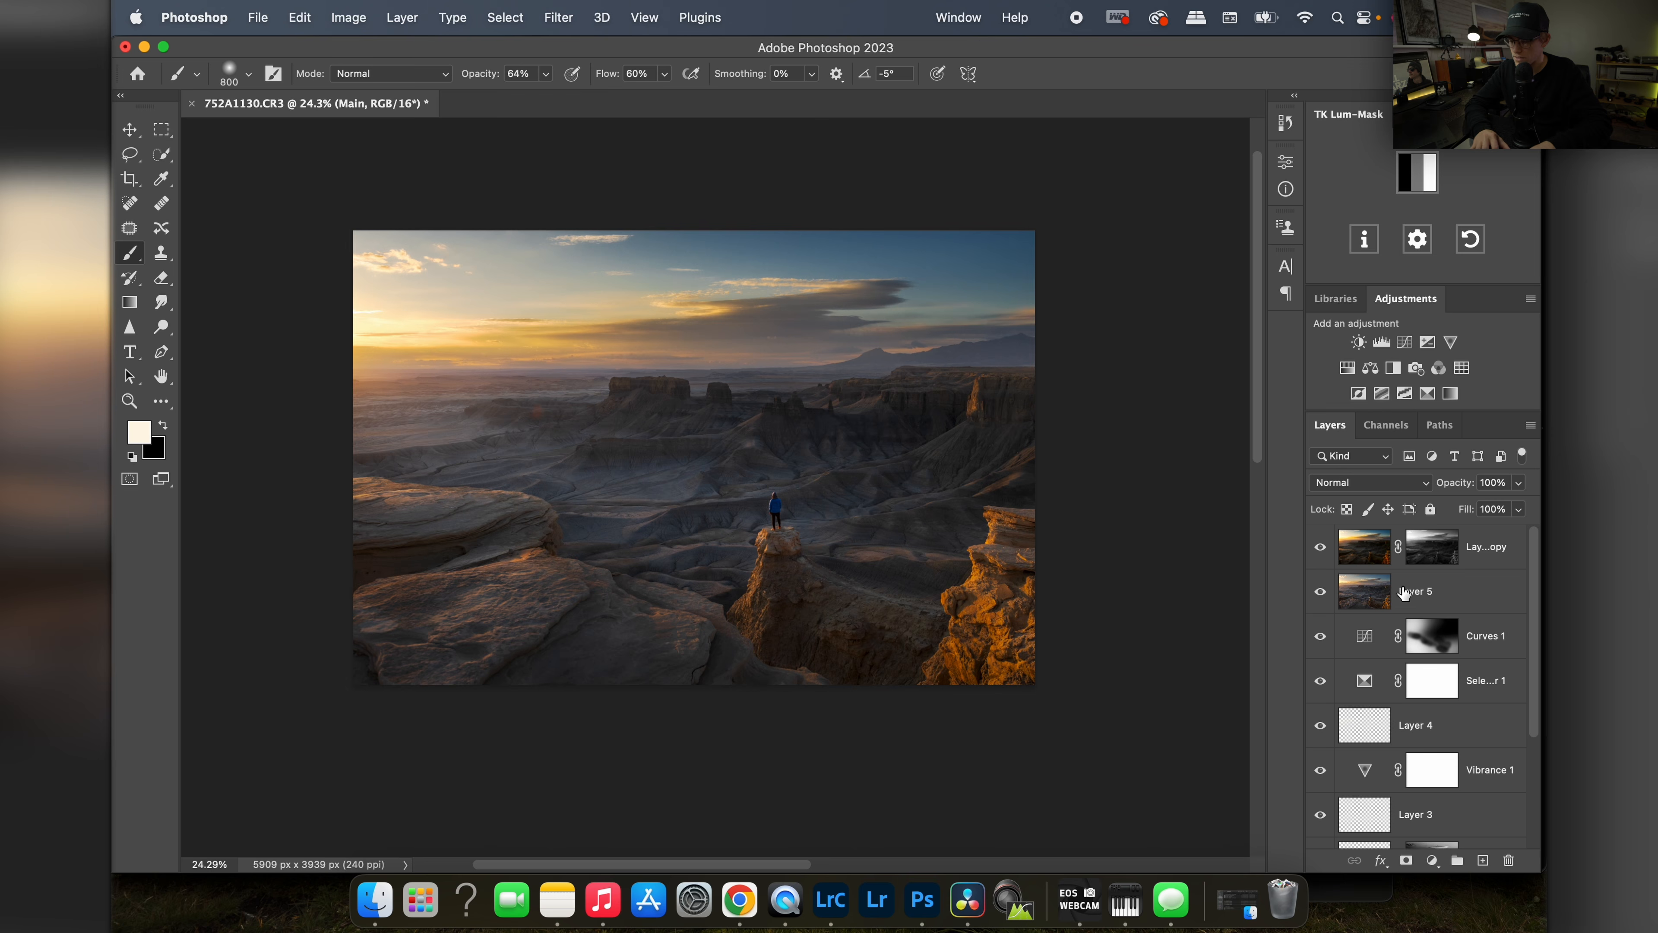
{"action": "left_click", "coordinate": [1402, 592]}
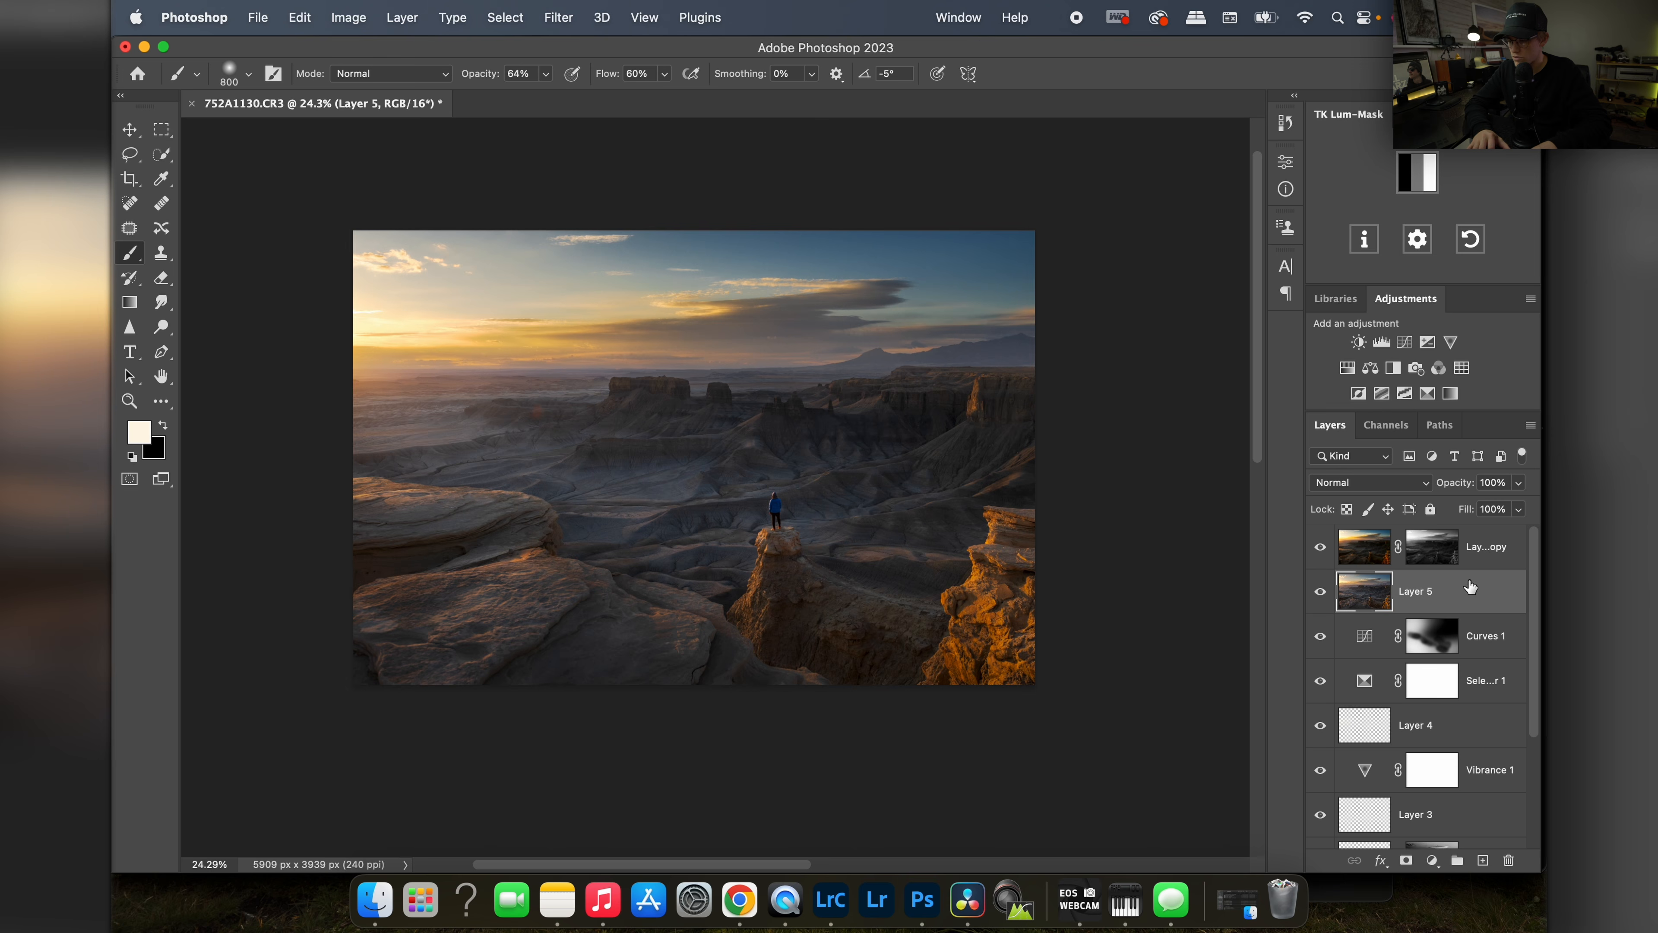
{"action": "left_click", "coordinate": [1483, 544], "text": "shift"}
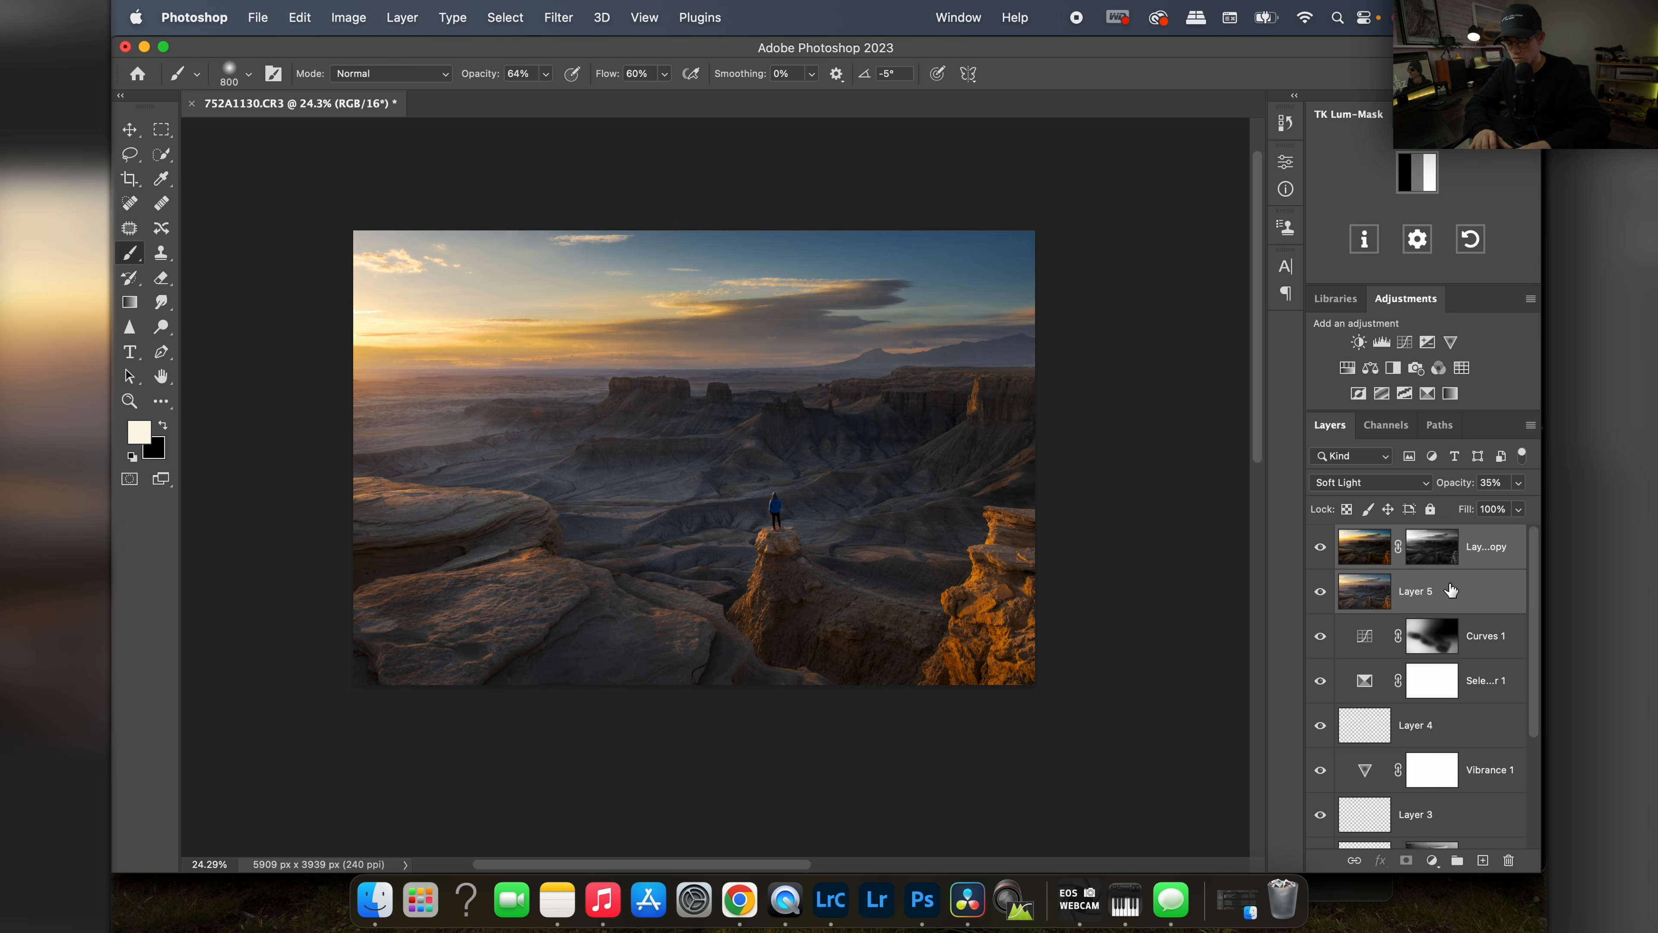
{"action": "key", "text": "super+e"}
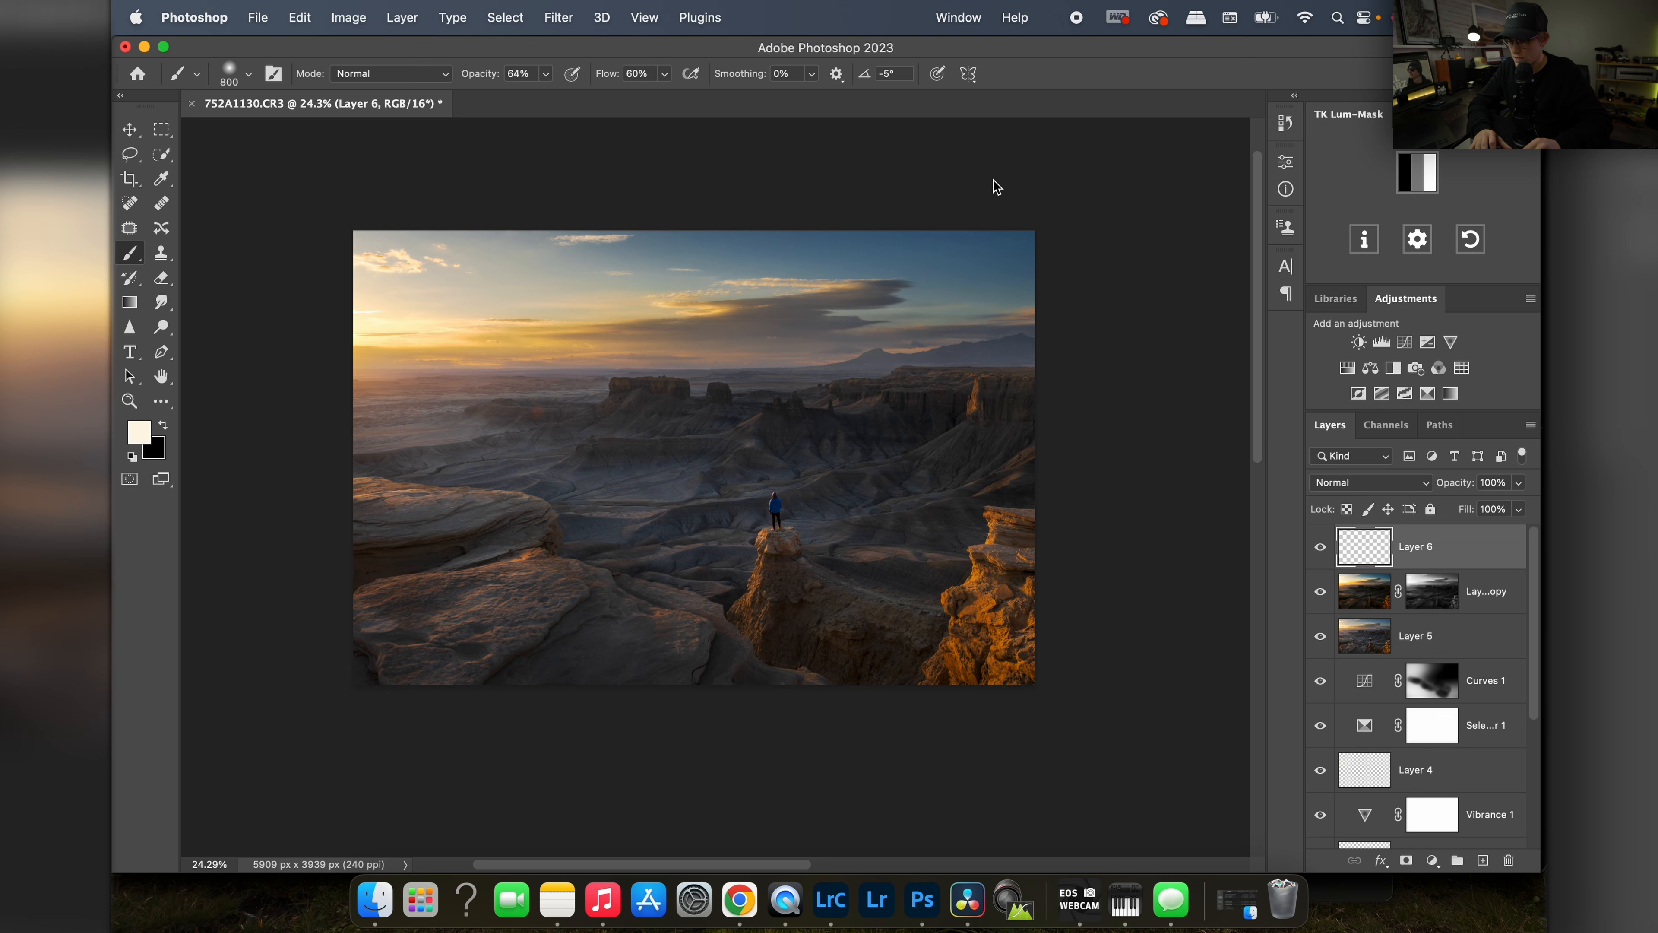
Step: Apply a High Pass filter with a radius of 1.9 pixels to the merged layer
{"action": "left_click", "coordinate": [567, 18]}
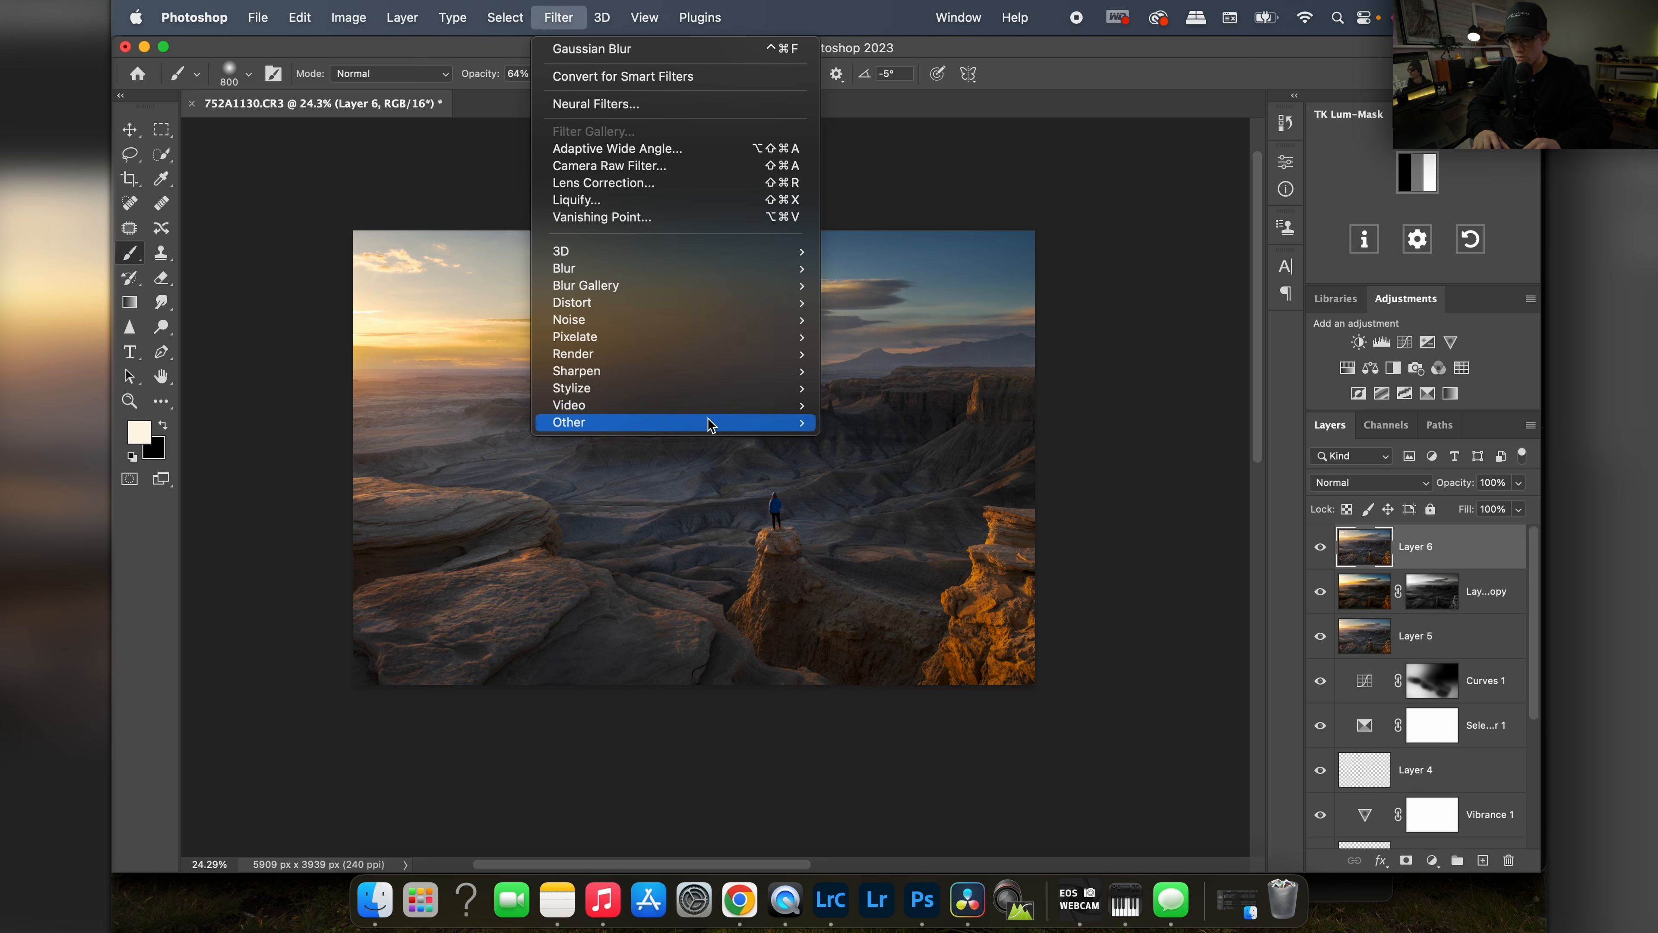
{"action": "mouse_move", "coordinate": [711, 421]}
{"action": "left_click", "coordinate": [874, 438]}
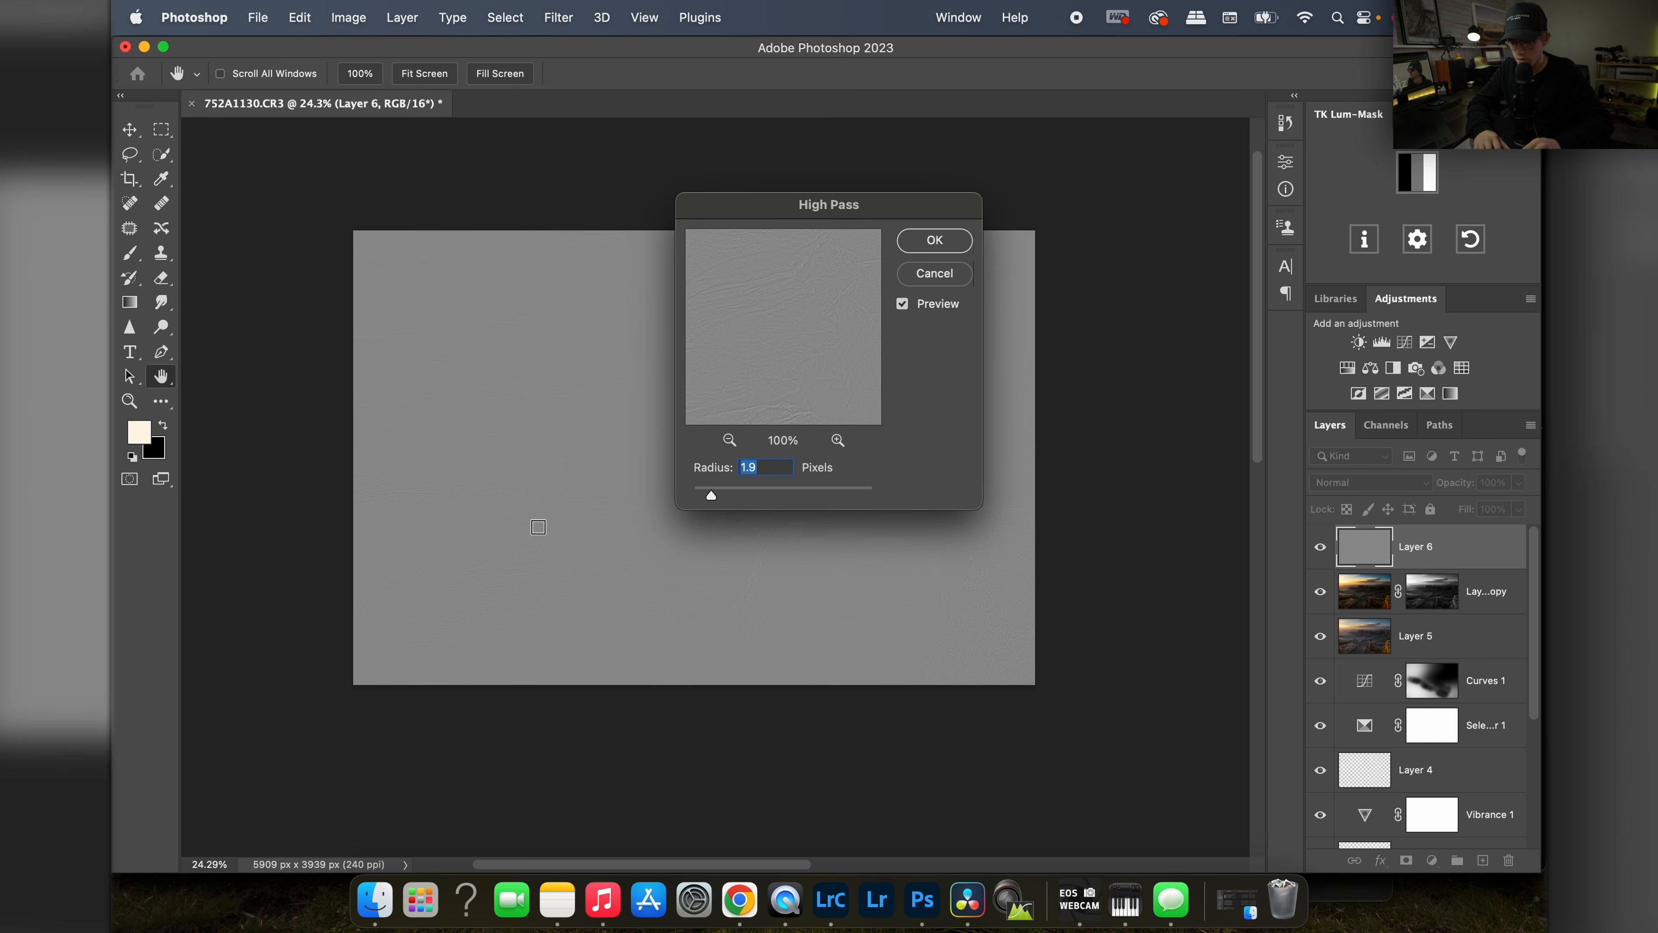
{"action": "left_click", "coordinate": [513, 492]}
{"action": "left_click", "coordinate": [565, 413]}
{"action": "left_click", "coordinate": [557, 395]}
{"action": "left_click", "coordinate": [706, 525]}
{"action": "left_click", "coordinate": [940, 247]}
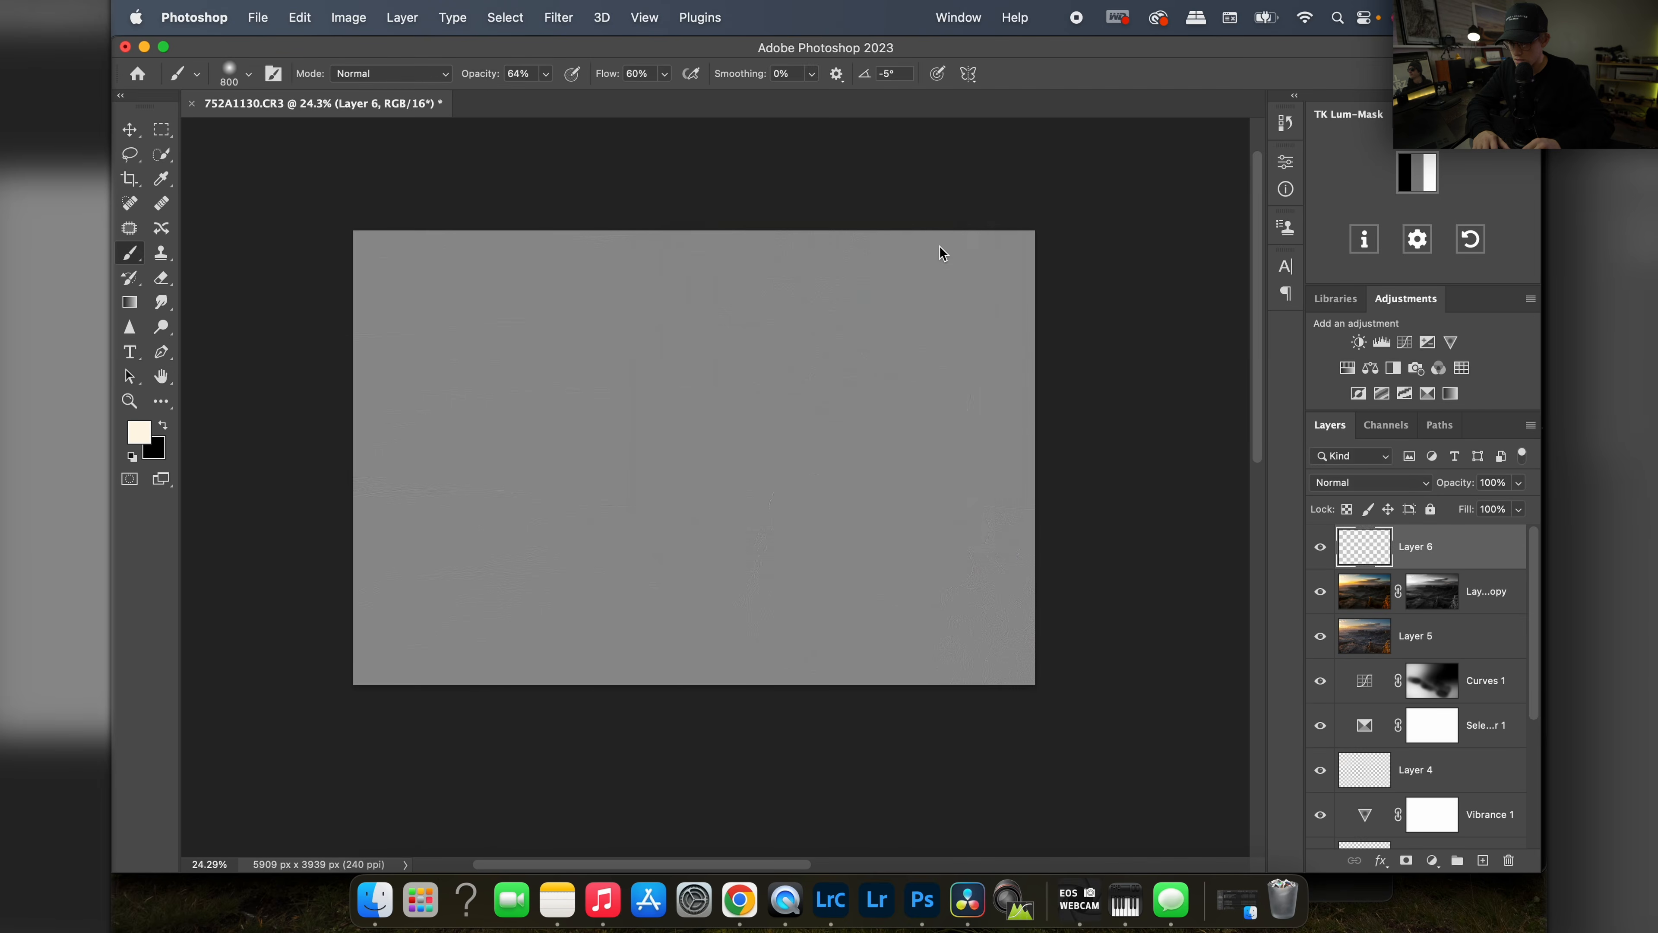
Step: Try Hard Light on the High Pass layer, set its blend mode to Soft Light, and inspect the sharpening around the figure
{"action": "left_click", "coordinate": [1377, 484]}
{"action": "left_click", "coordinate": [1393, 766]}
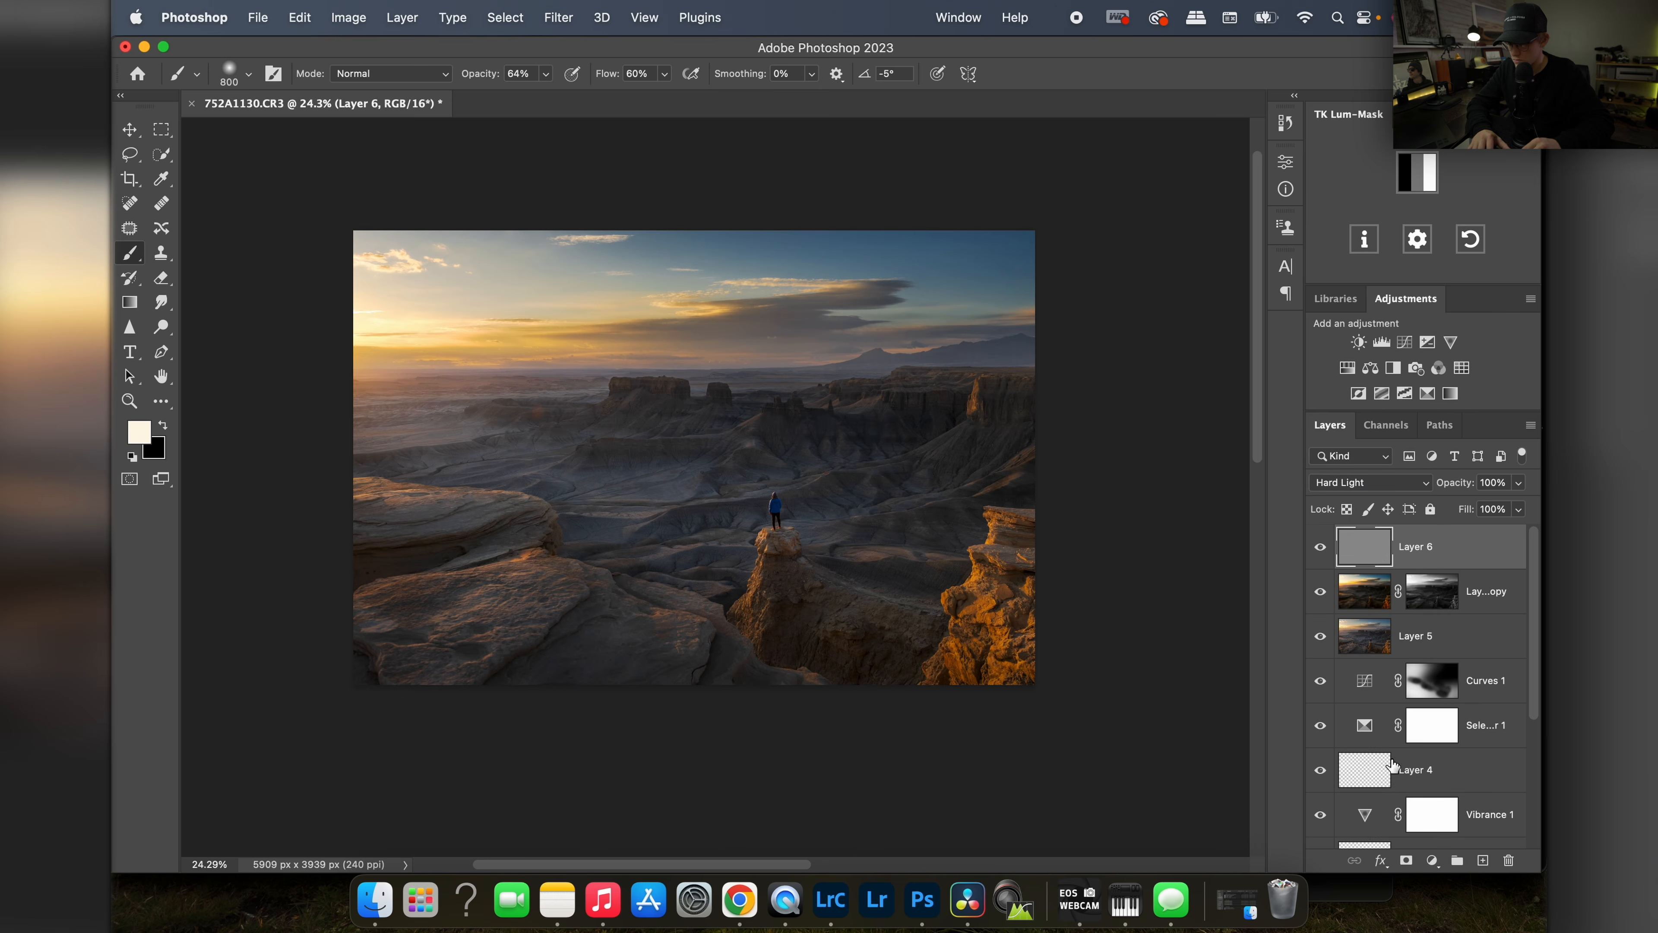
{"action": "left_click", "coordinate": [1371, 489]}
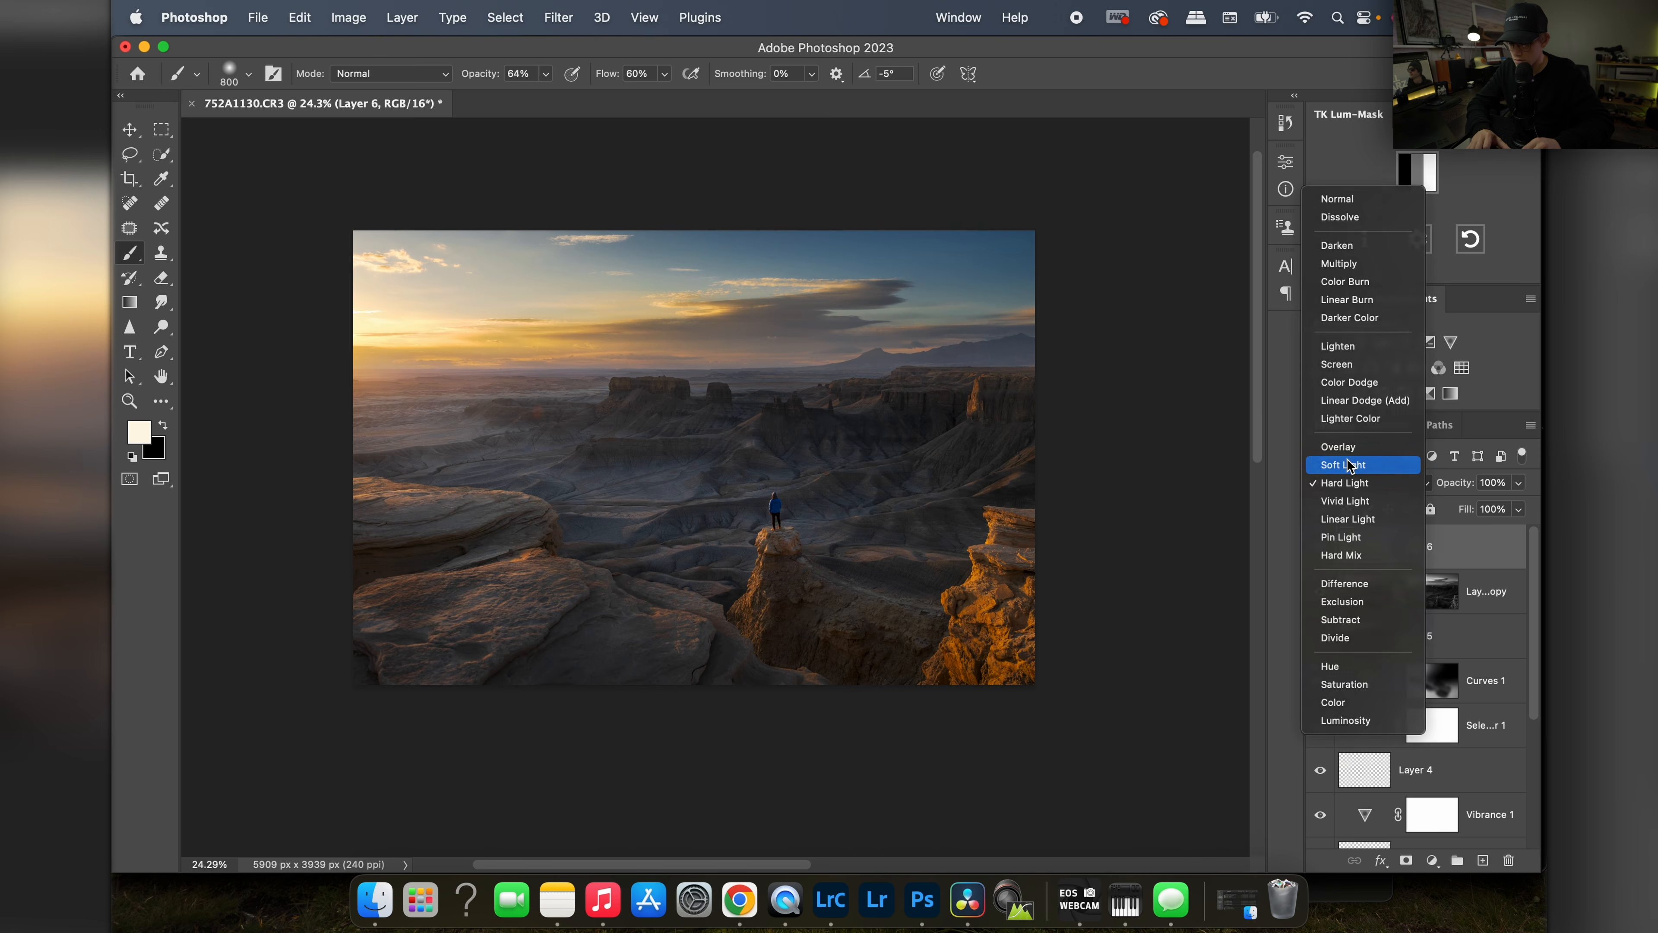
{"action": "left_click", "coordinate": [1349, 464]}
{"action": "scroll", "coordinate": [712, 516], "scroll_direction": "up", "scroll_amount": 4}
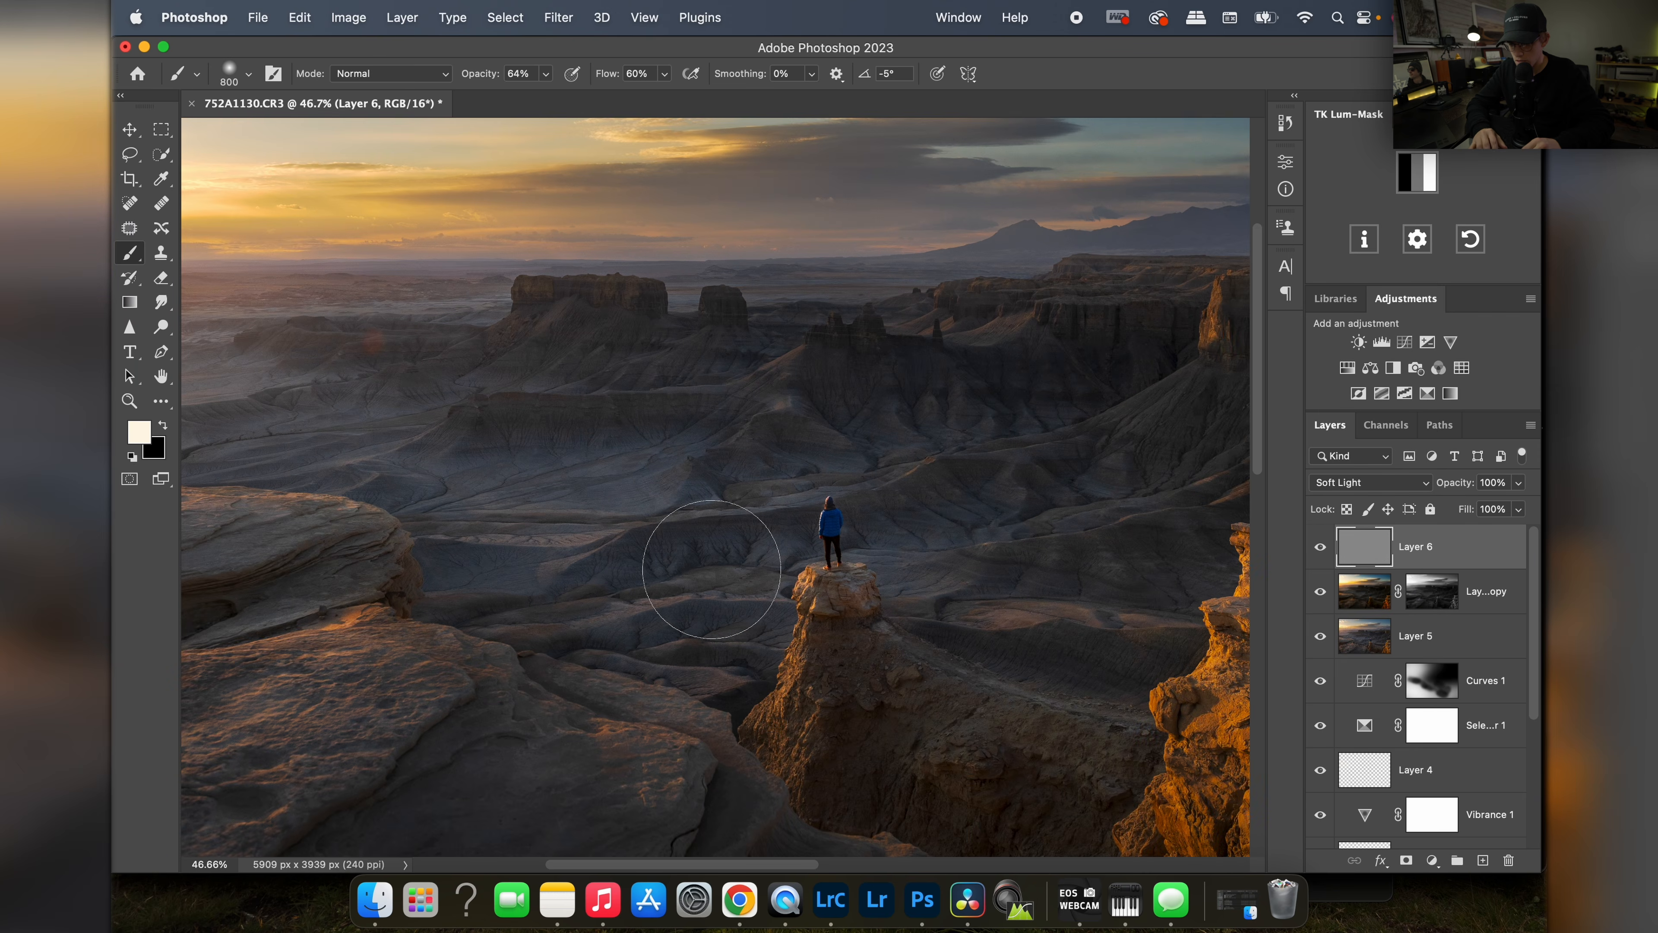
{"action": "scroll", "coordinate": [712, 569], "scroll_direction": "down", "scroll_amount": 4}
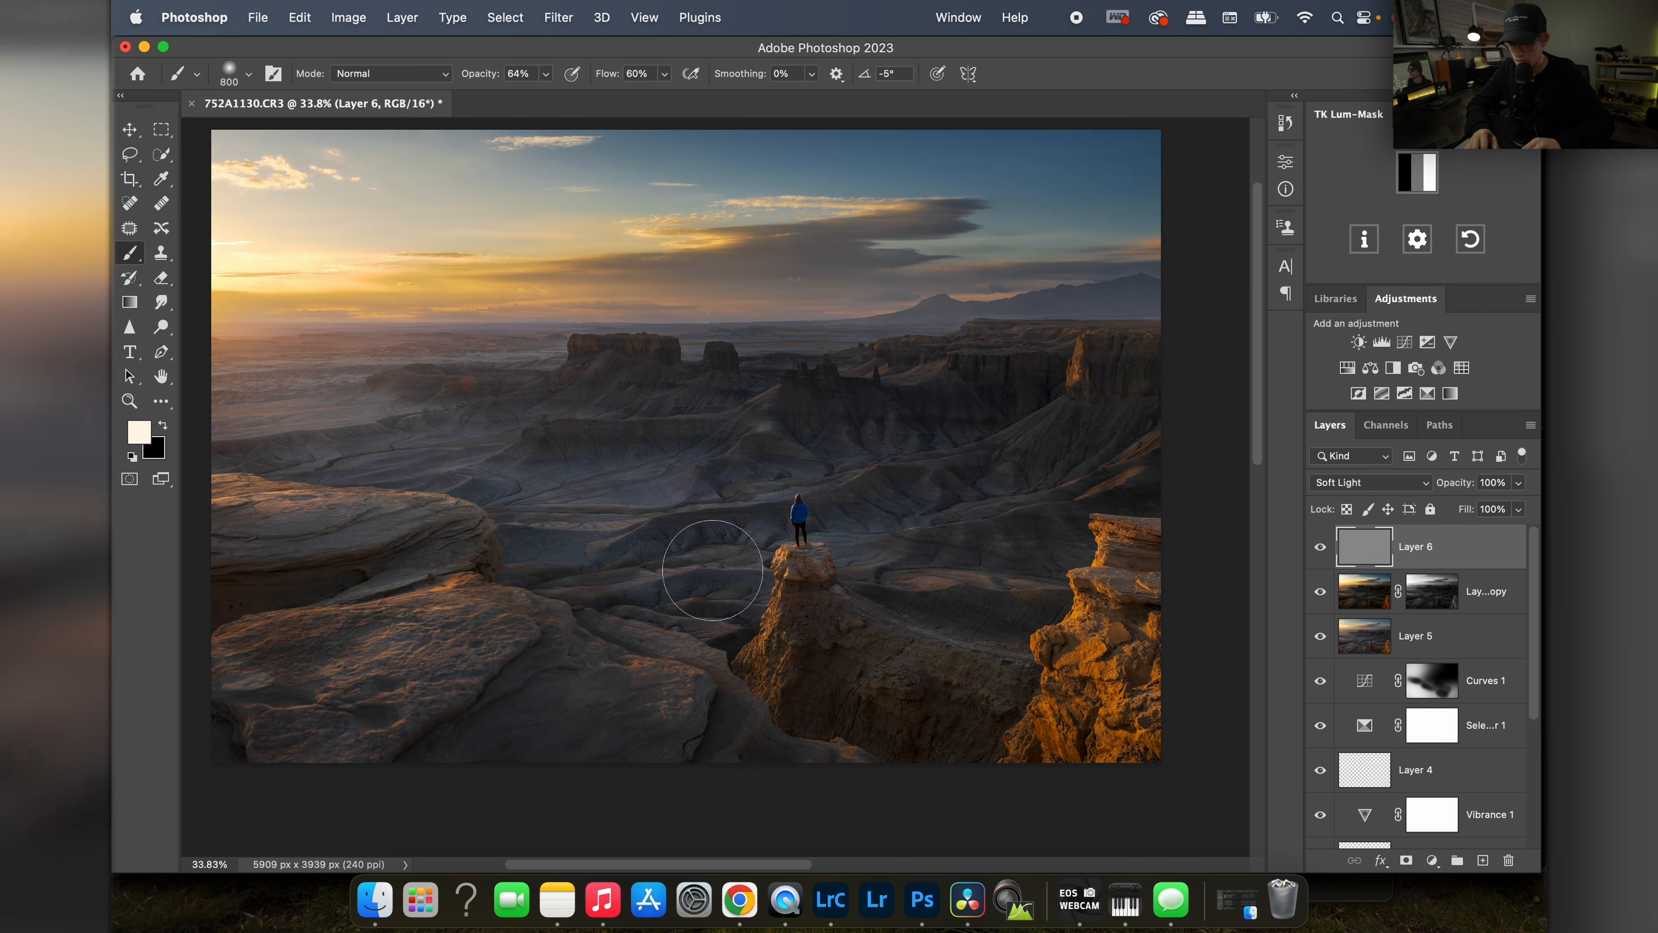
{"action": "scroll", "coordinate": [713, 571], "scroll_direction": "down", "scroll_amount": 3}
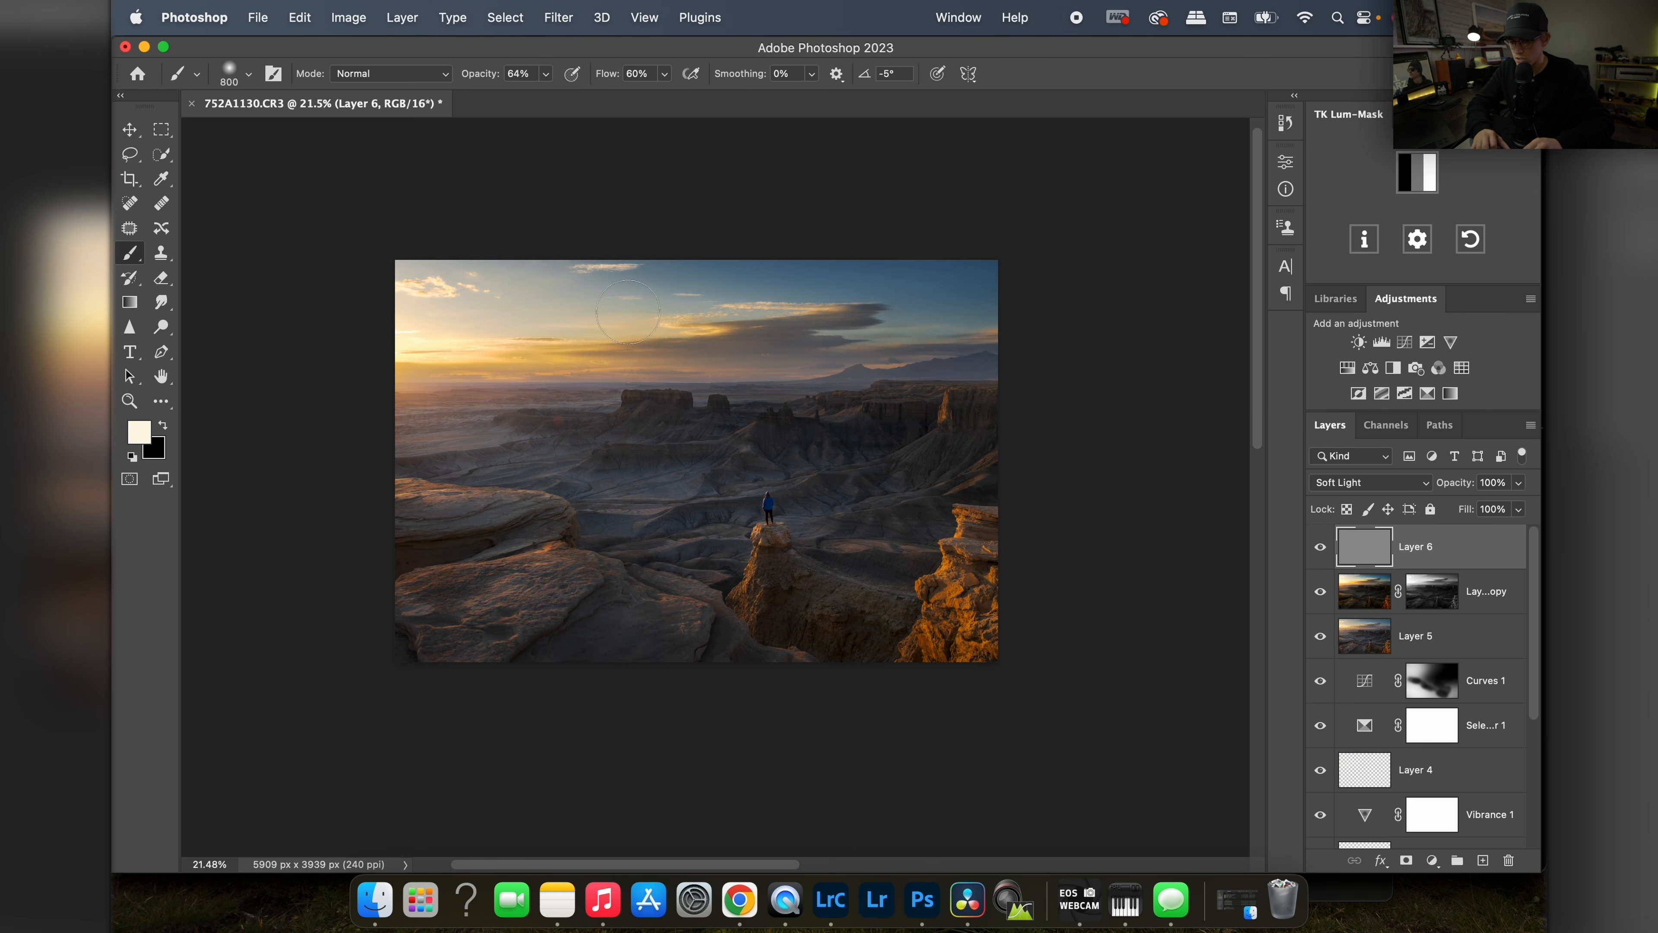
{"action": "scroll", "coordinate": [874, 458], "scroll_direction": "left", "scroll_amount": 2}
{"action": "scroll", "coordinate": [874, 458], "scroll_direction": "up", "scroll_amount": 1}
{"action": "scroll", "coordinate": [871, 459], "scroll_direction": "right", "scroll_amount": 1}
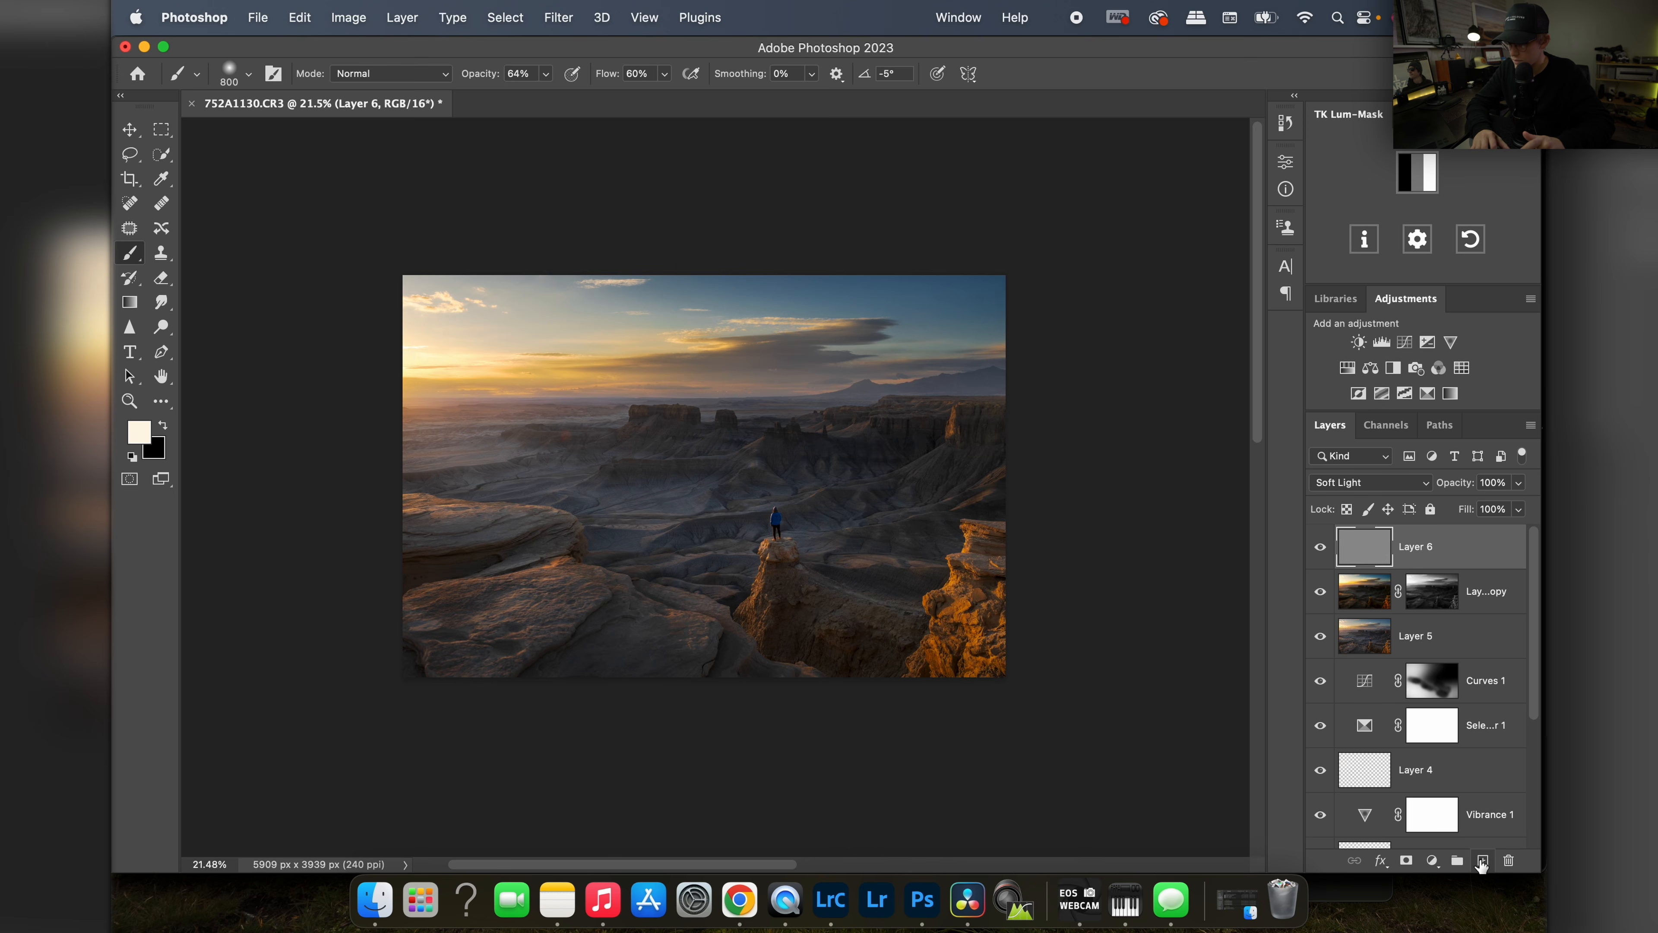
{"action": "left_click", "coordinate": [1481, 862]}
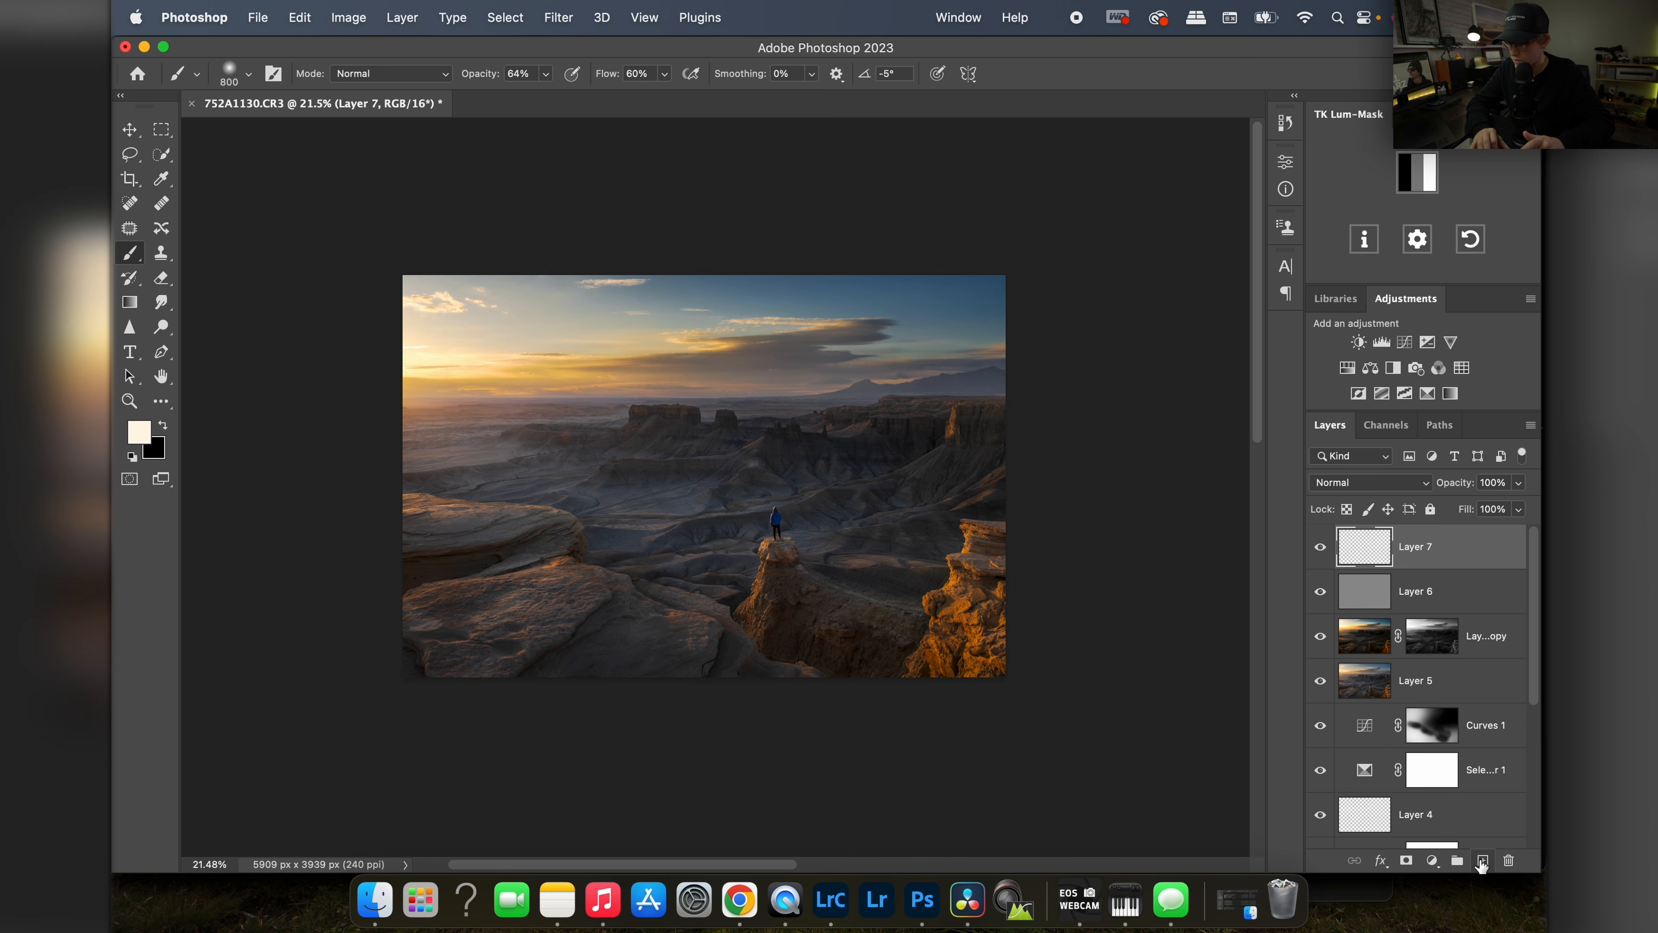
{"action": "left_click", "coordinate": [1373, 484]}
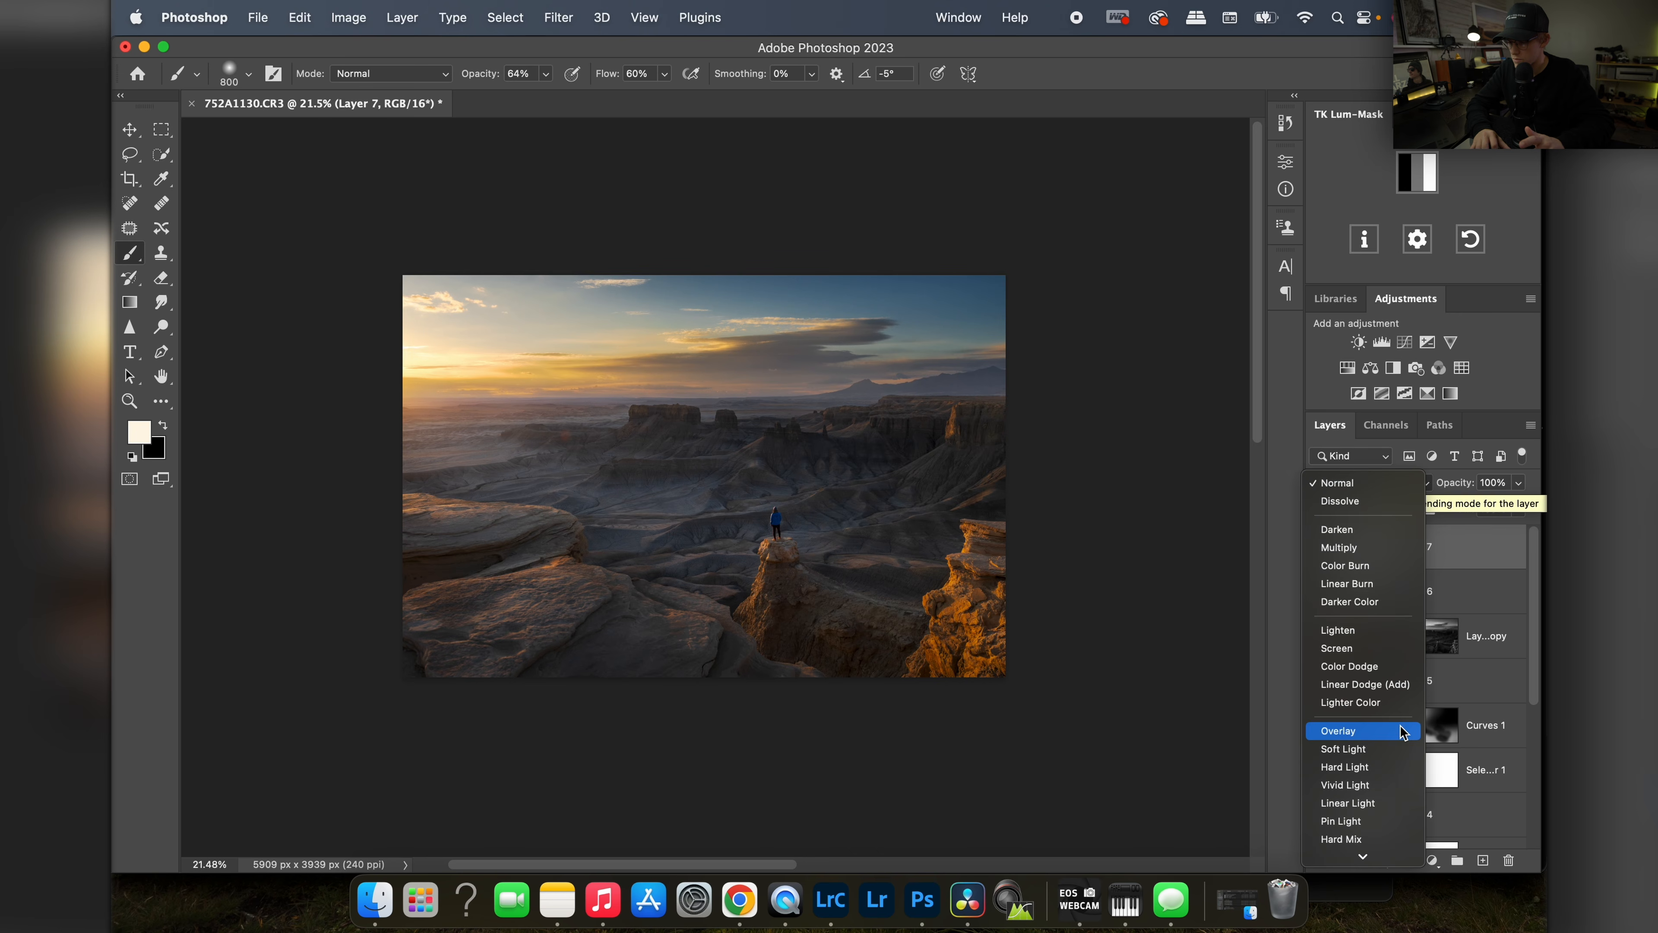
{"action": "left_click", "coordinate": [1369, 754]}
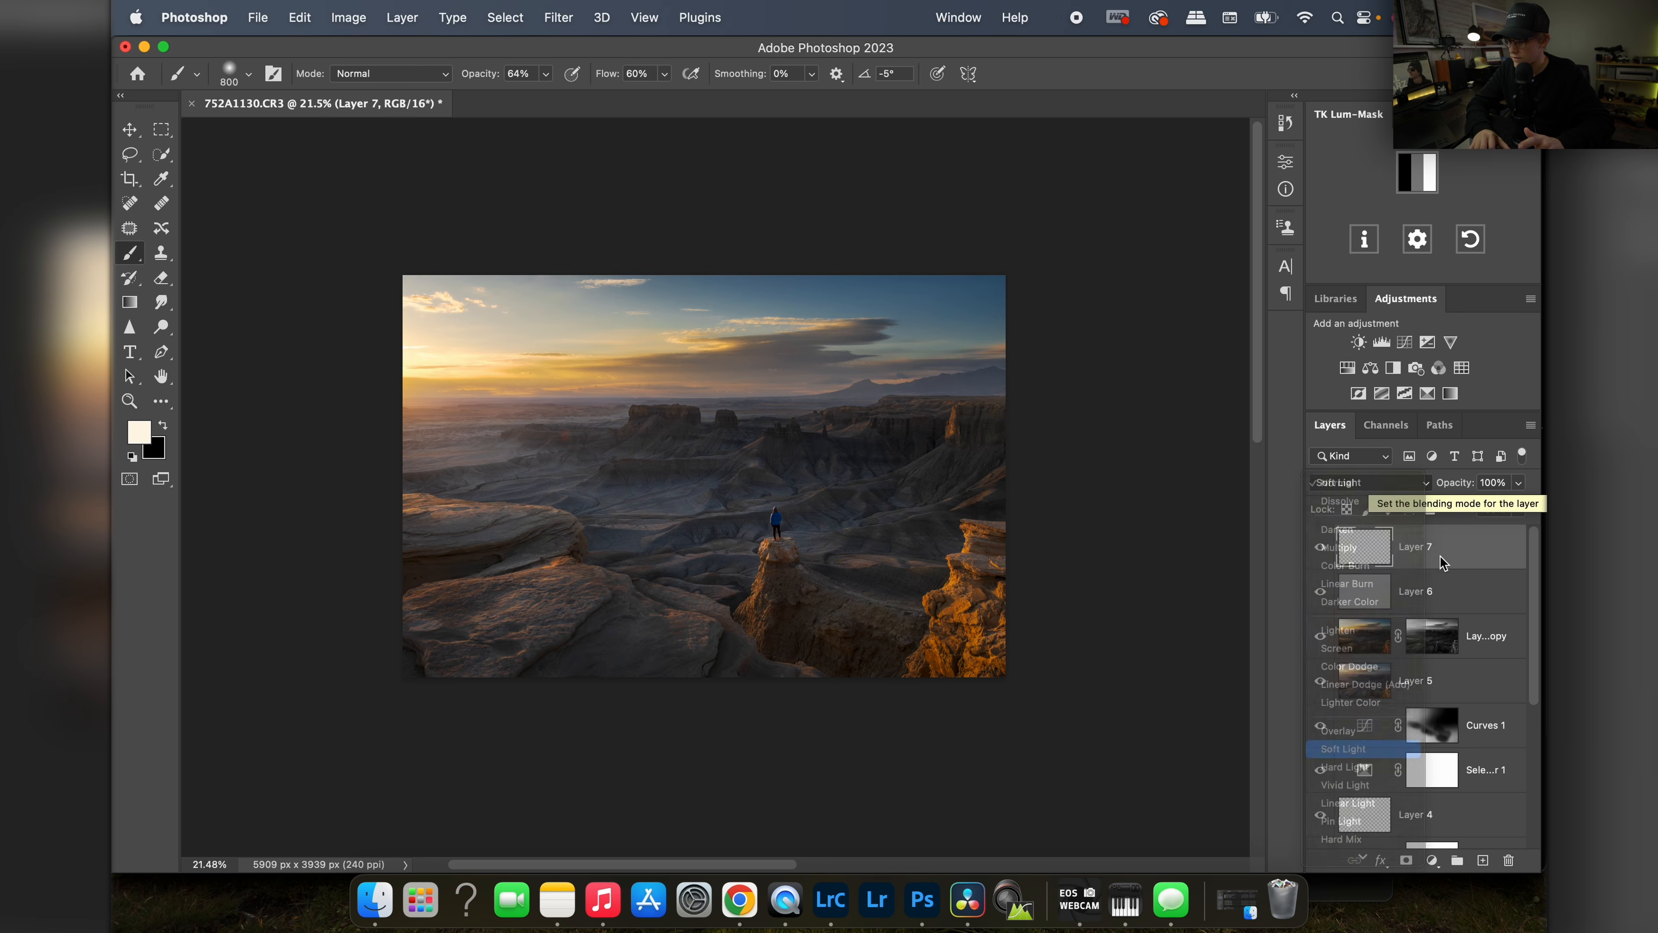
{"action": "left_click", "coordinate": [1420, 169]}
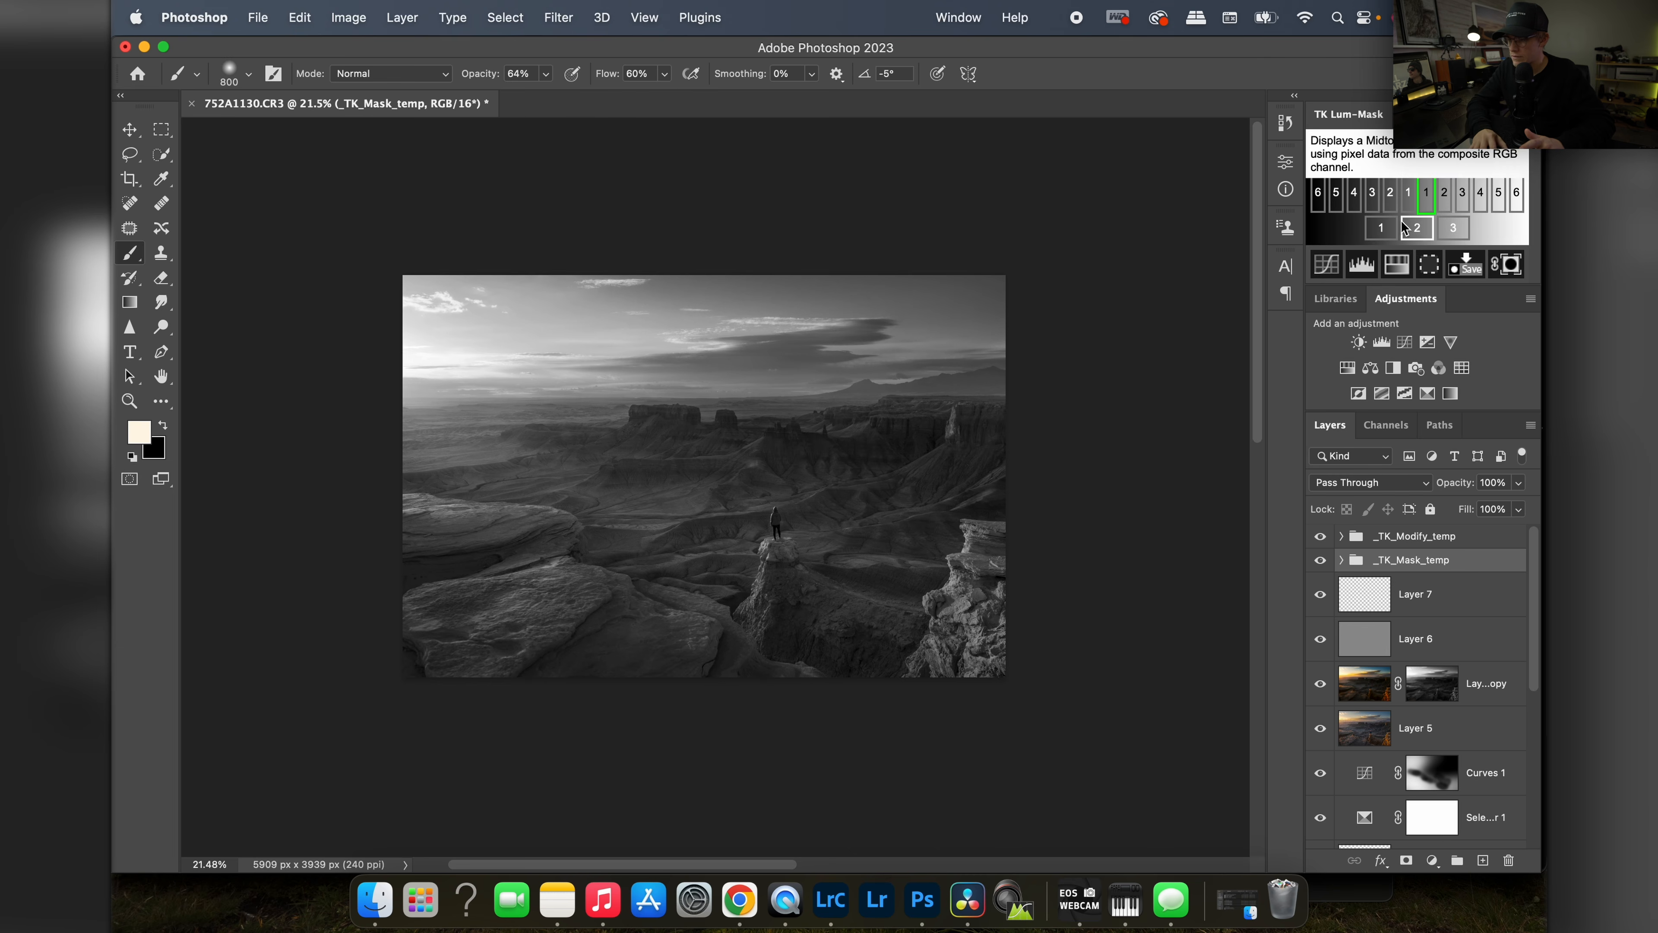
{"action": "left_click", "coordinate": [1408, 196]}
{"action": "left_click", "coordinate": [1409, 196]}
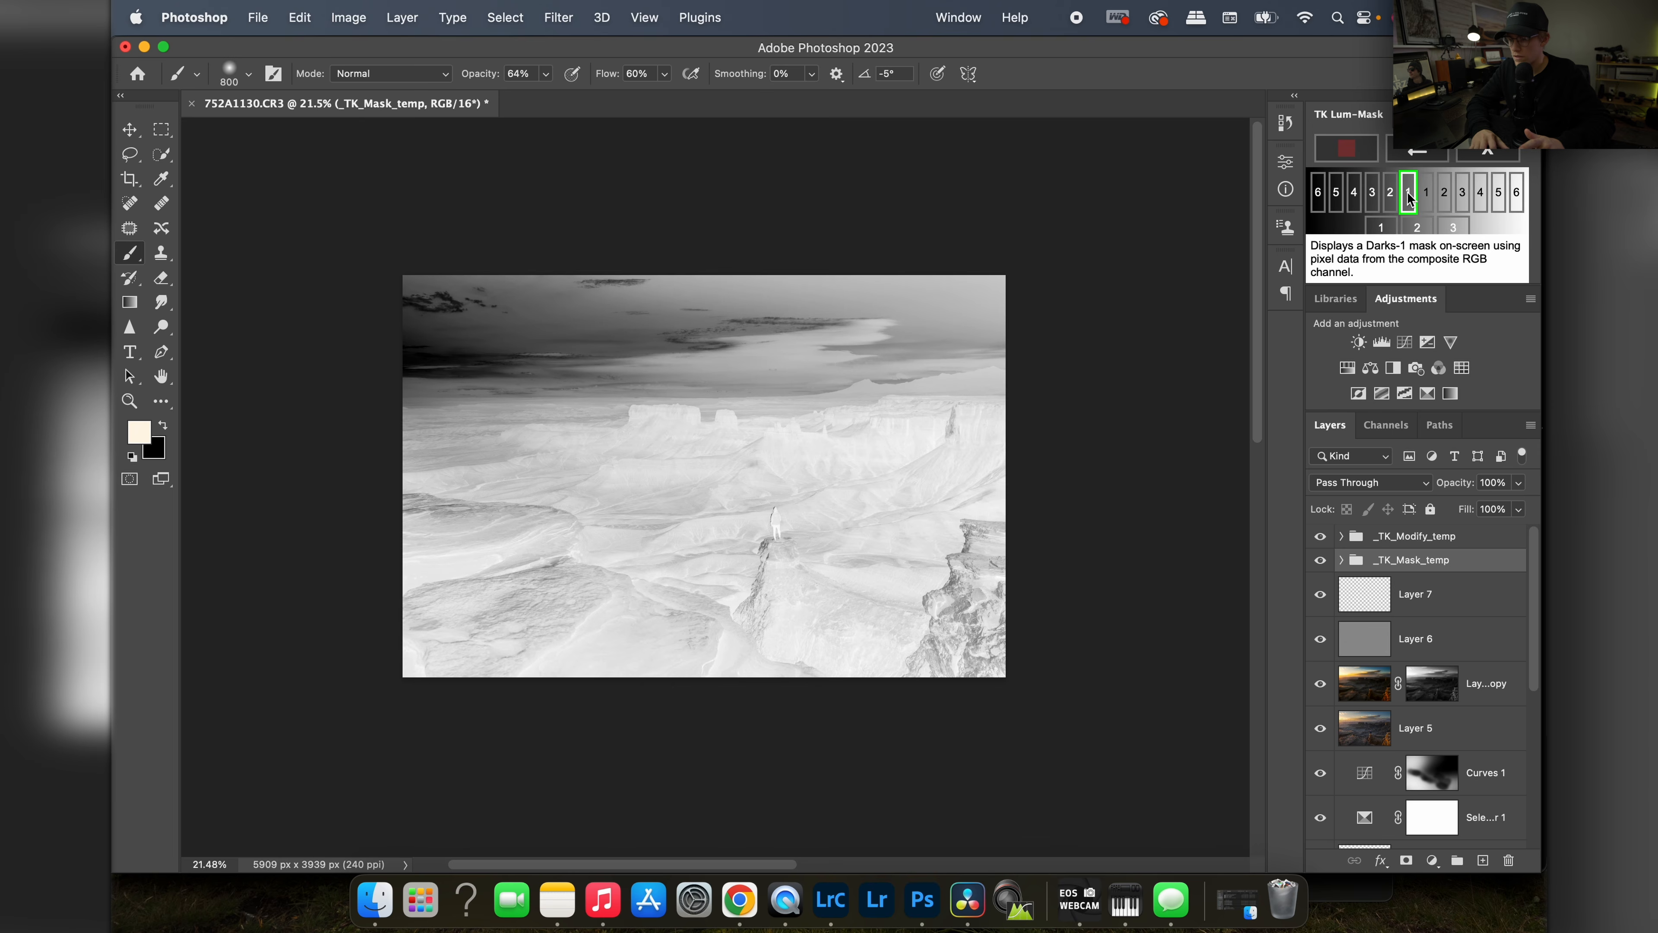
{"action": "left_click", "coordinate": [1507, 265]}
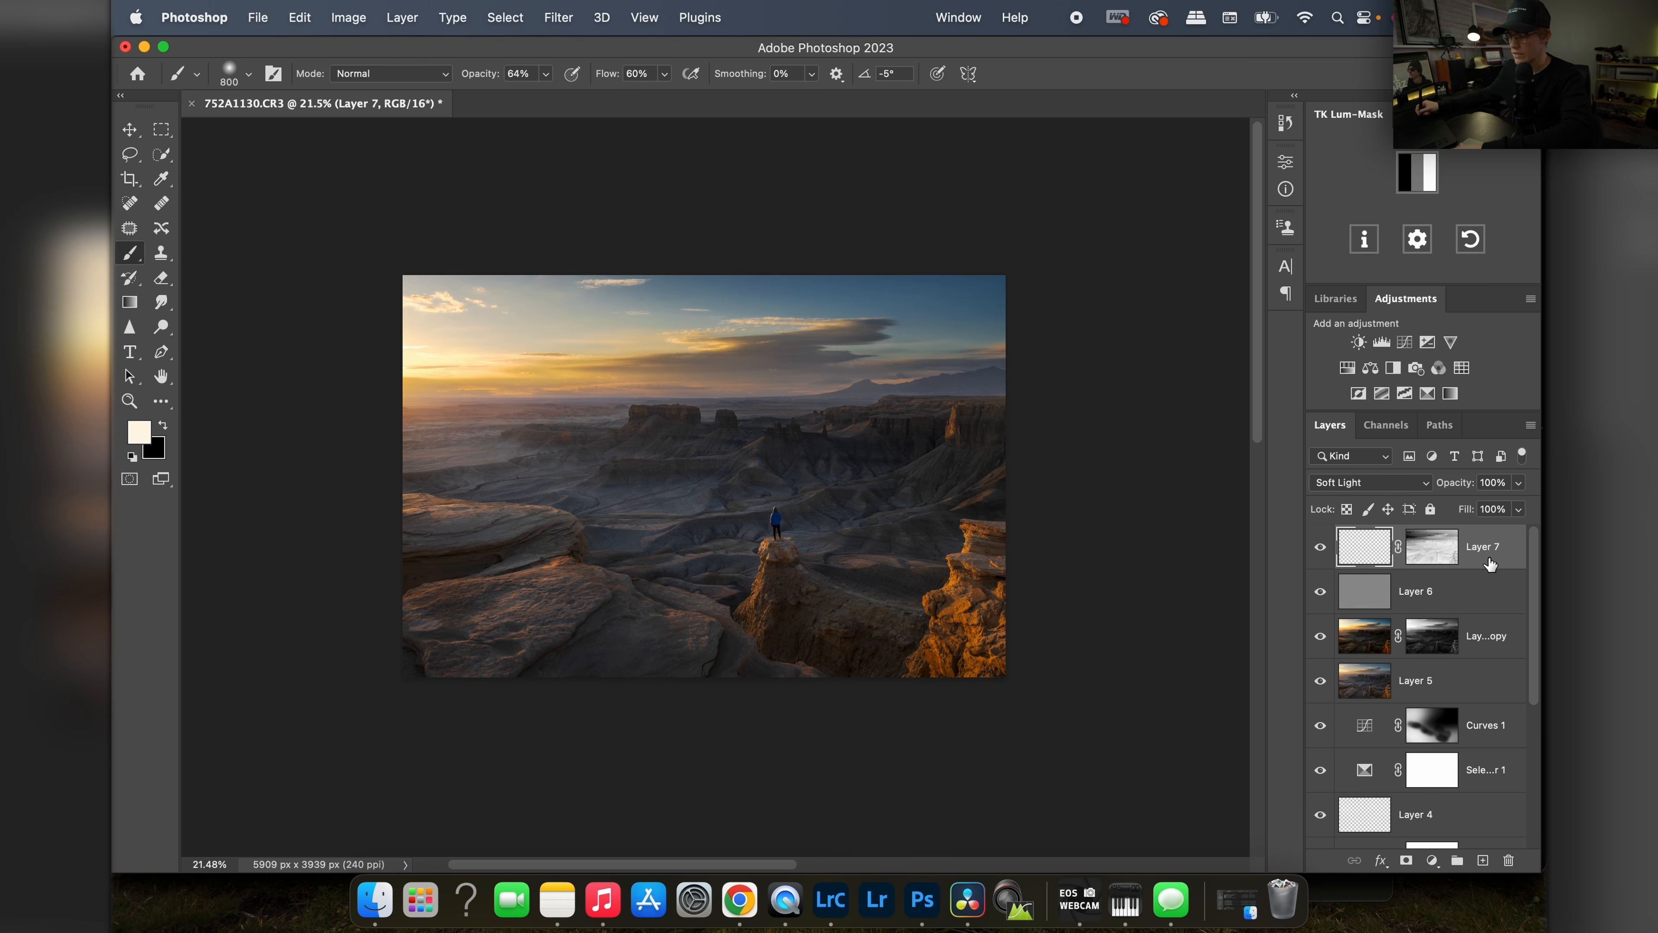
{"action": "key", "text": "Delete"}
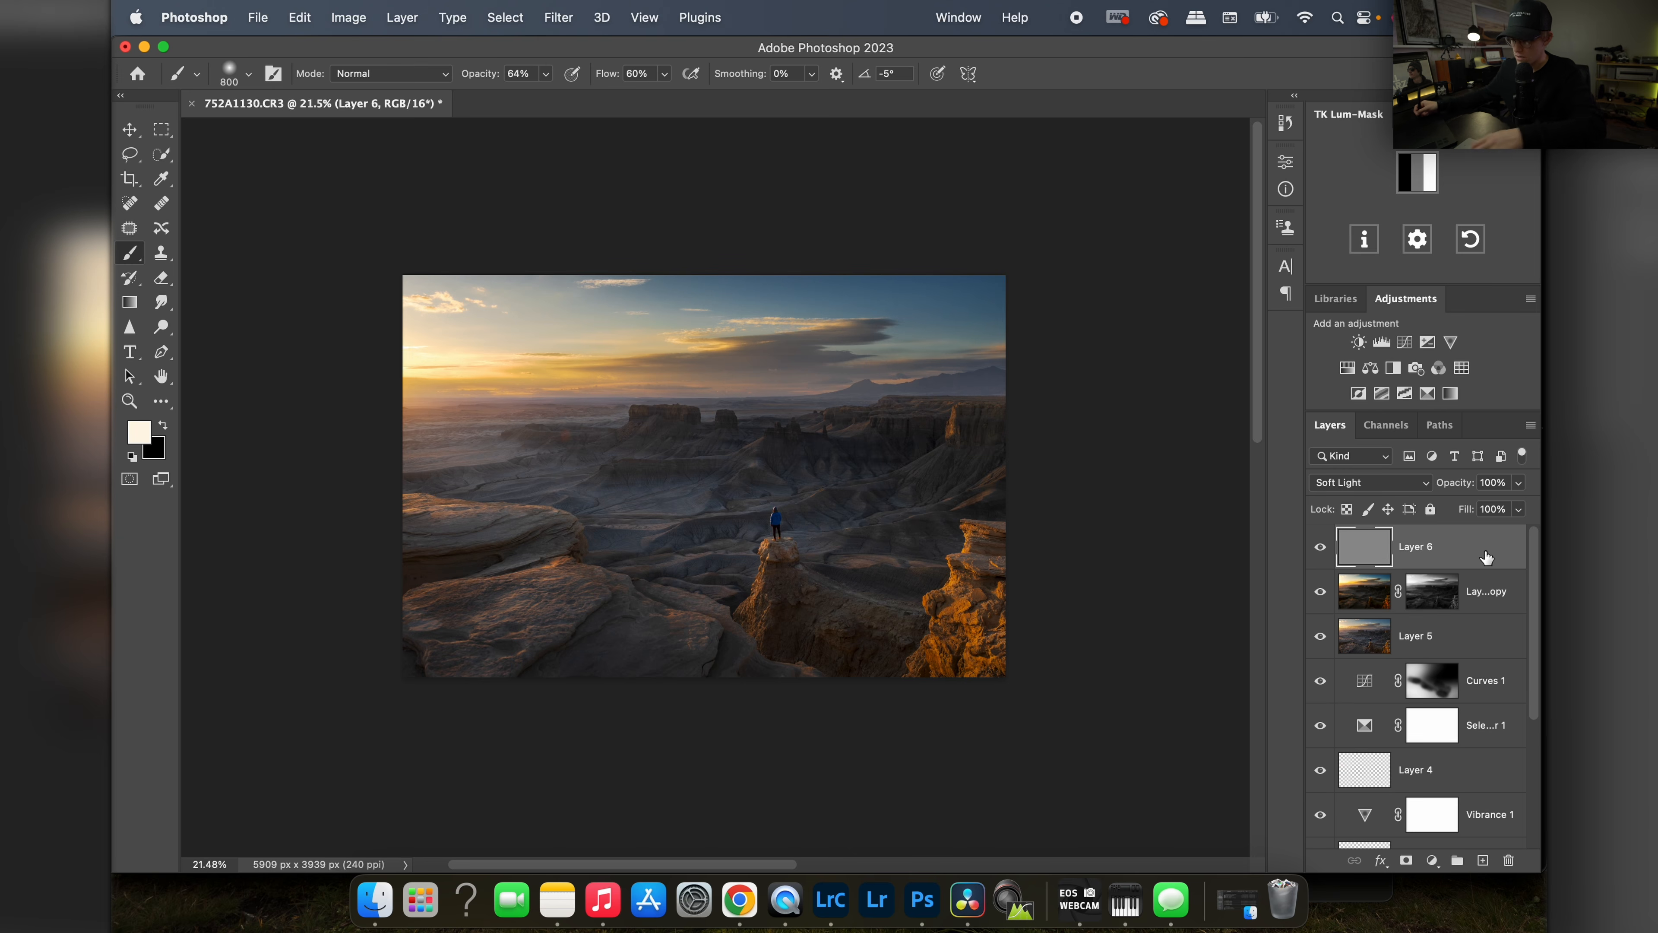
Step: Add a Levels adjustment layer above the High Pass layer, adjust its midtone slider slightly, and compare the image with and without it
{"action": "left_click", "coordinate": [1379, 345]}
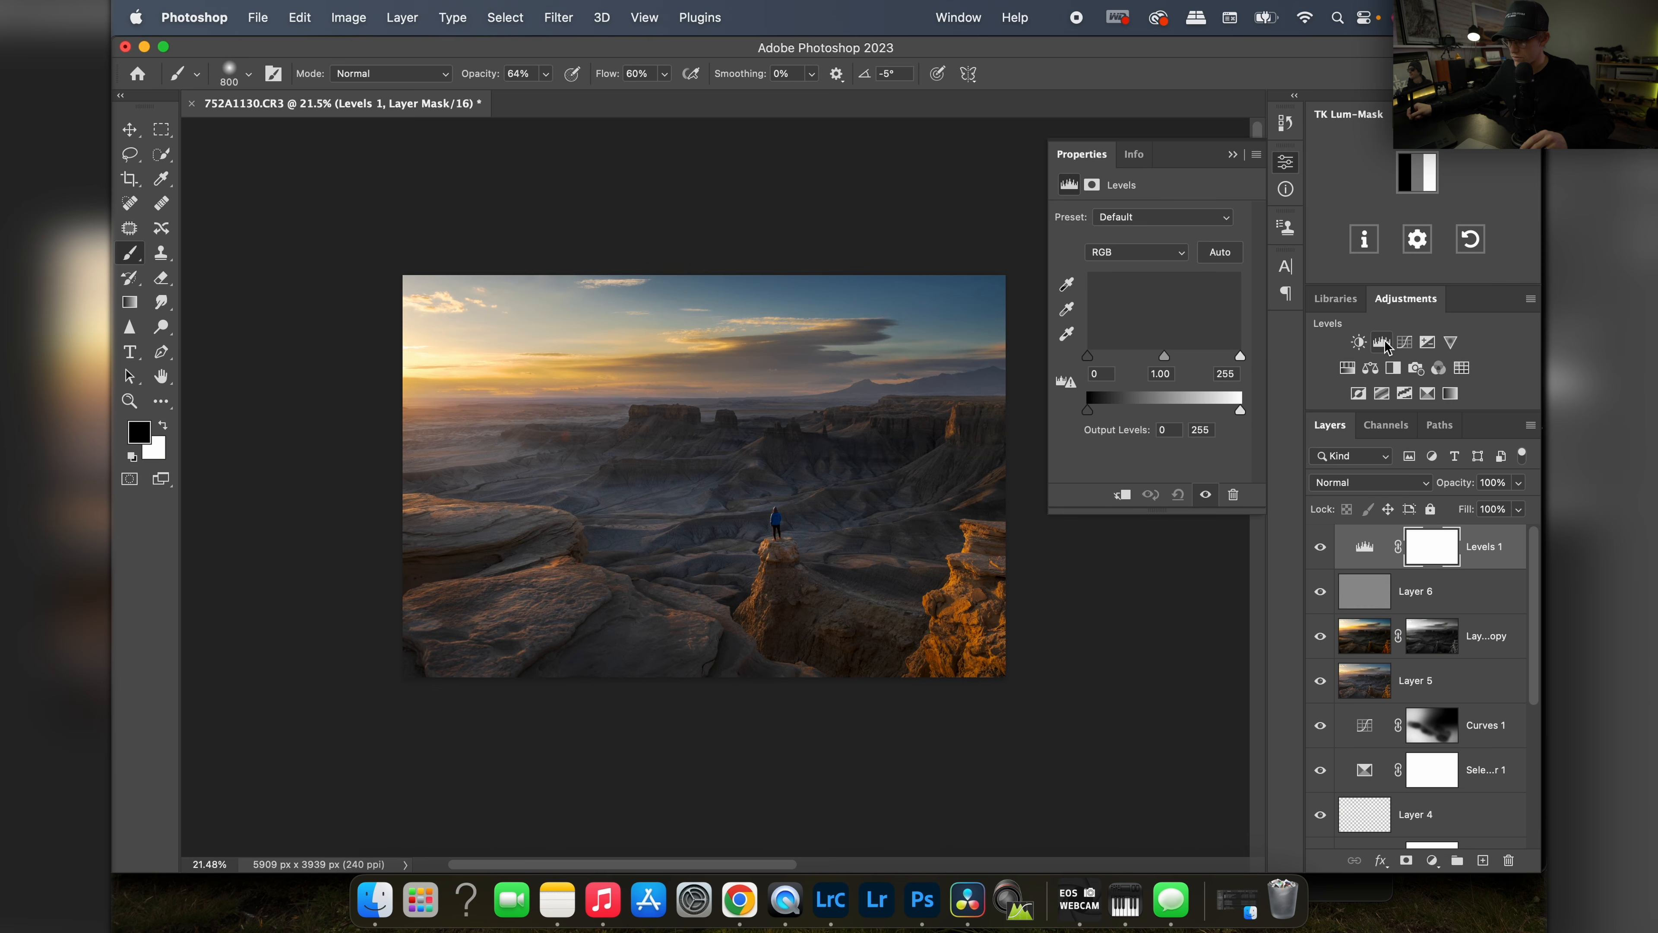
{"action": "left_click", "coordinate": [1364, 547]}
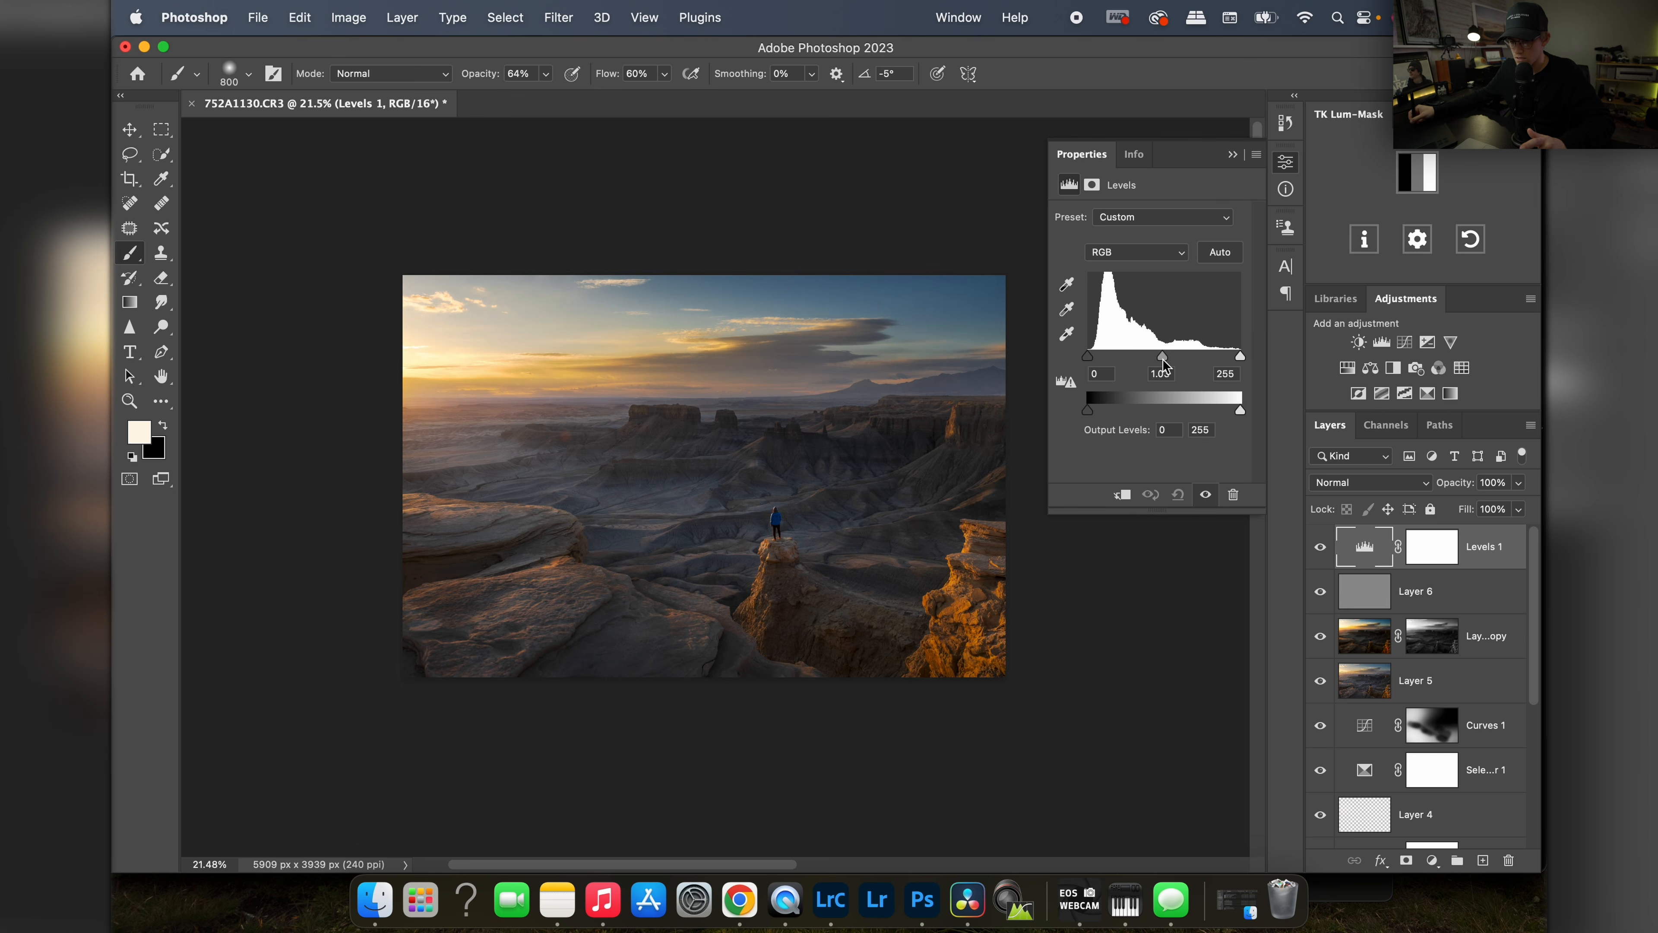
{"action": "left_click_drag", "start_coordinate": [1173, 369], "coordinate": [1168, 370]}
{"action": "left_click", "coordinate": [1285, 163]}
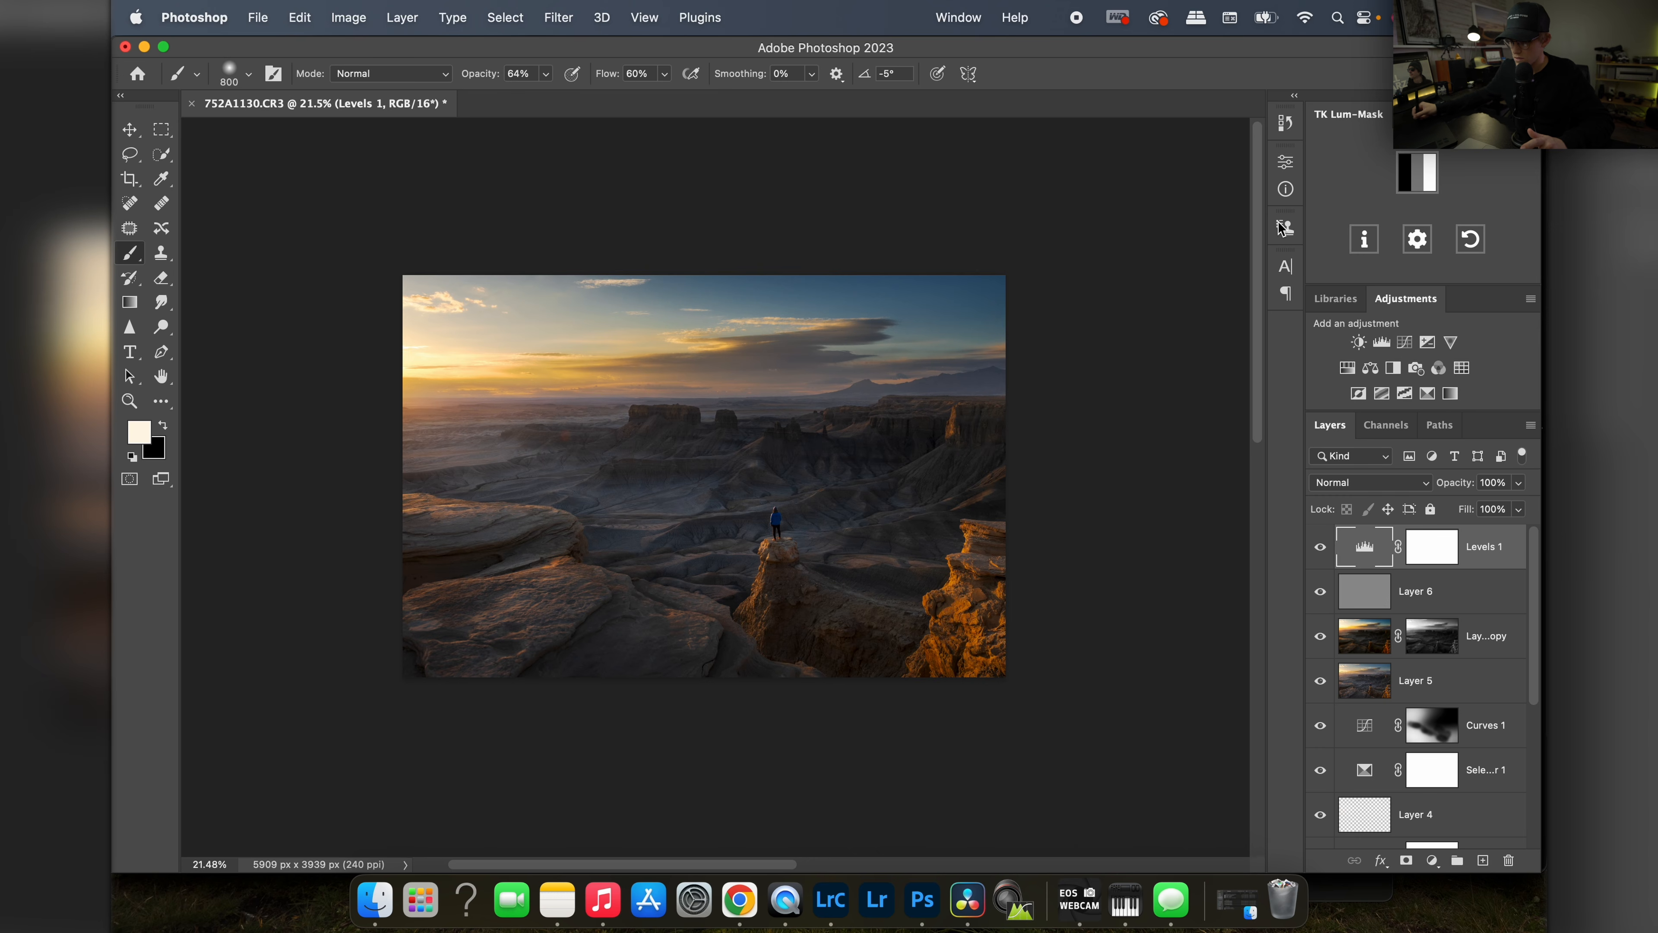
{"action": "left_click", "coordinate": [1321, 545]}
{"action": "left_click", "coordinate": [1319, 545]}
Step: Paint black on the Levels mask over the sunset sky and hazy middle distance, and compare the image with and without the layer
{"action": "left_click", "coordinate": [1453, 547]}
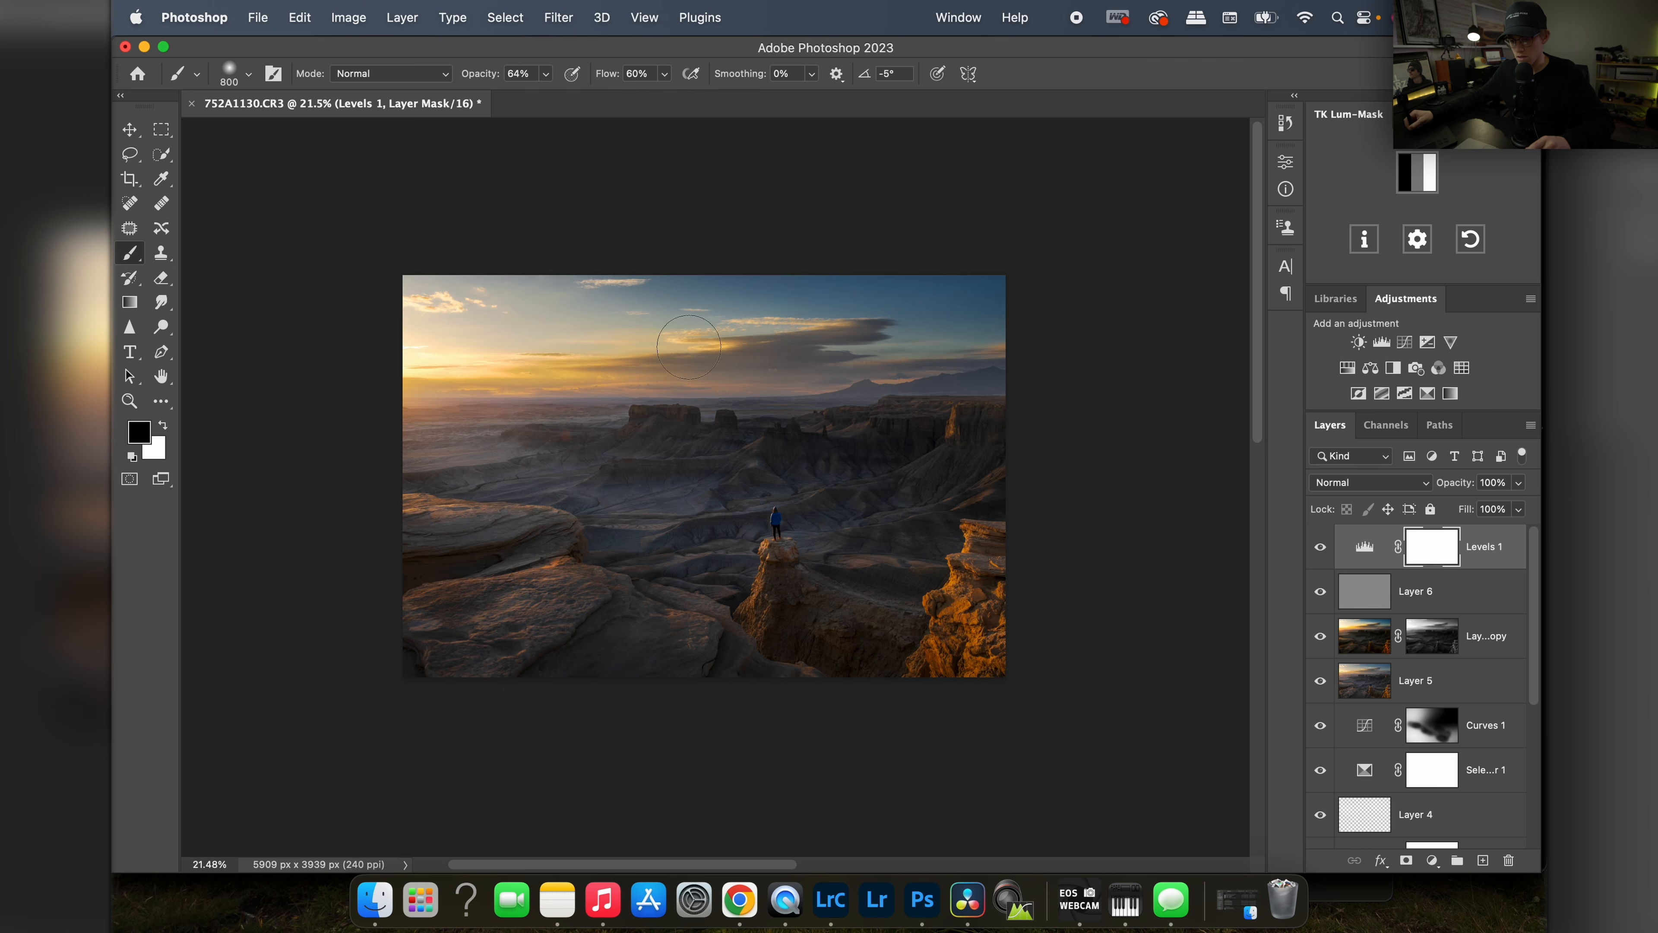
{"action": "mouse_move", "coordinate": [703, 431]}
{"action": "left_mouse_down"}
{"action": "mouse_move", "coordinate": [506, 376]}
{"action": "mouse_move", "coordinate": [510, 357]}
{"action": "mouse_move", "coordinate": [424, 361]}
{"action": "mouse_move", "coordinate": [588, 340]}
{"action": "left_mouse_up"}
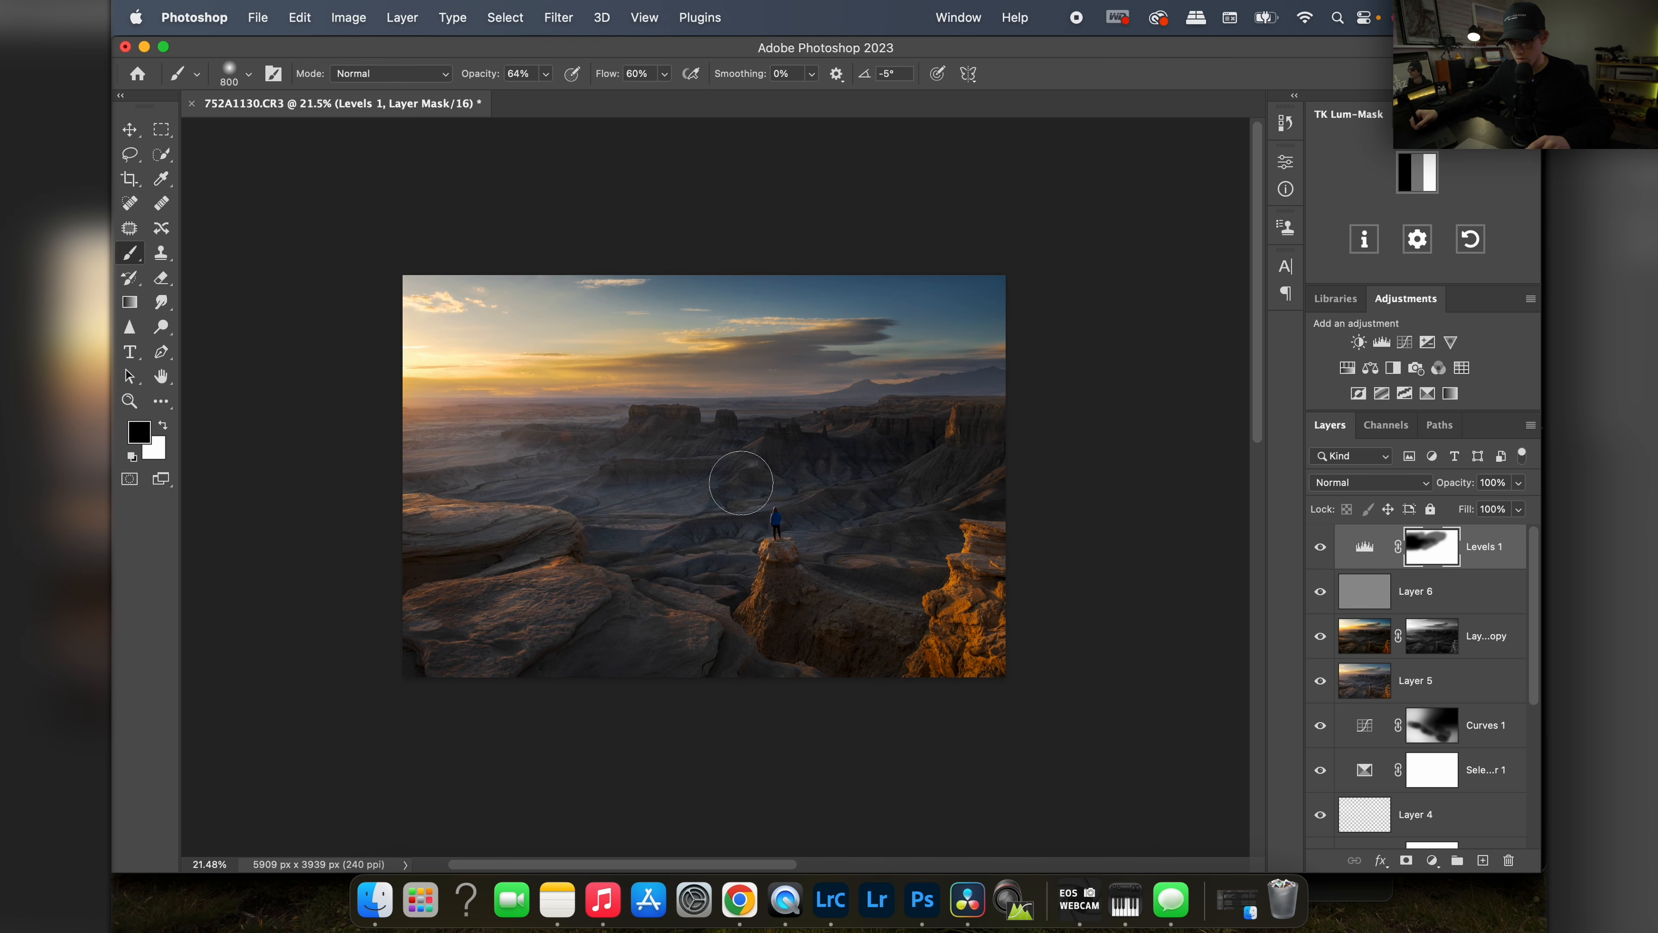
{"action": "left_click_drag", "start_coordinate": [596, 452], "coordinate": [784, 371]}
{"action": "left_click_drag", "start_coordinate": [563, 360], "coordinate": [756, 378]}
{"action": "left_click", "coordinate": [1320, 547]}
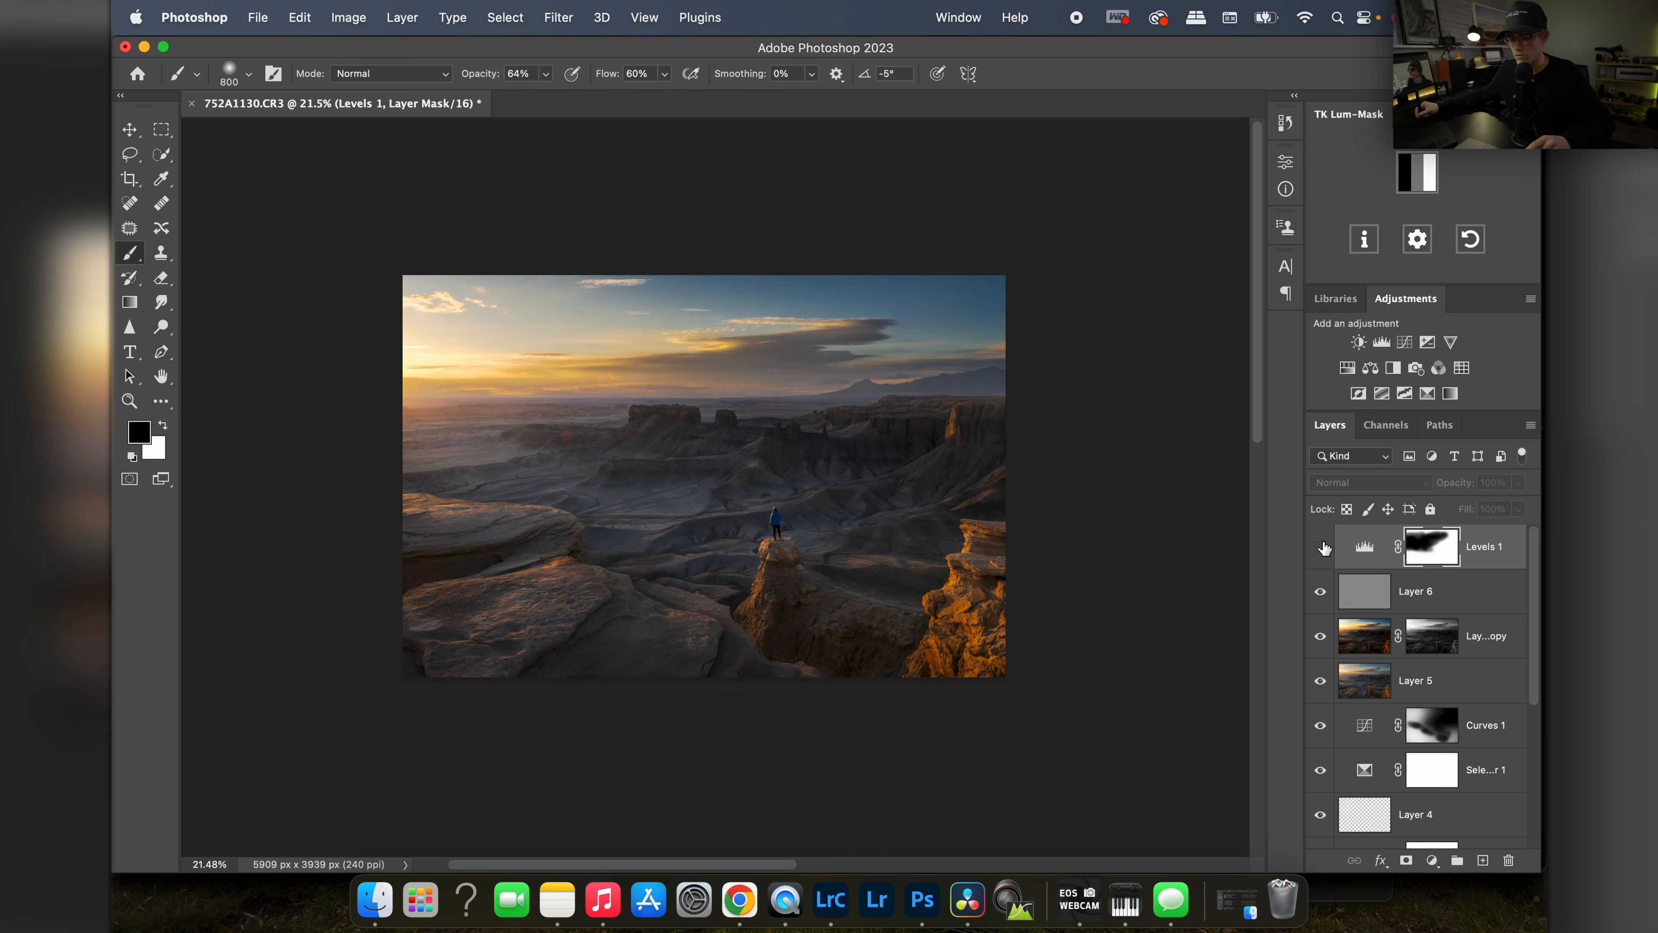
{"action": "left_click", "coordinate": [1322, 547]}
{"action": "left_click", "coordinate": [1322, 547]}
{"action": "left_click", "coordinate": [1322, 547]}
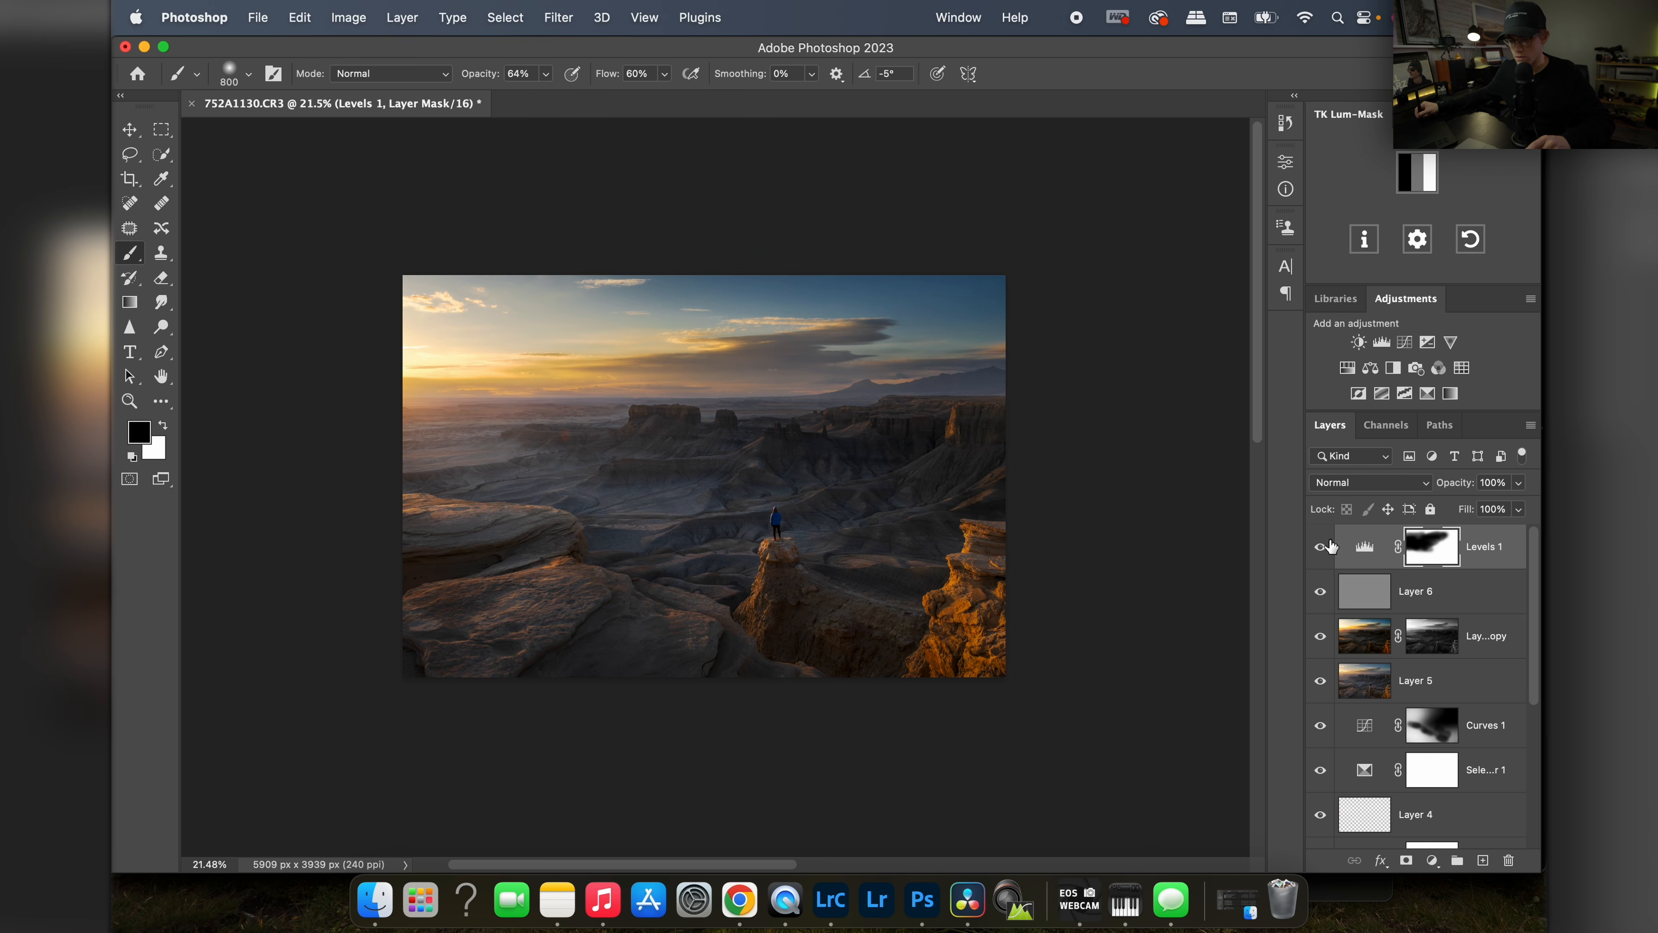
{"action": "left_click", "coordinate": [1331, 547]}
Step: Add an empty layer above the Levels adjustment and set its blend mode to Soft Light
{"action": "left_click", "coordinate": [1484, 861]}
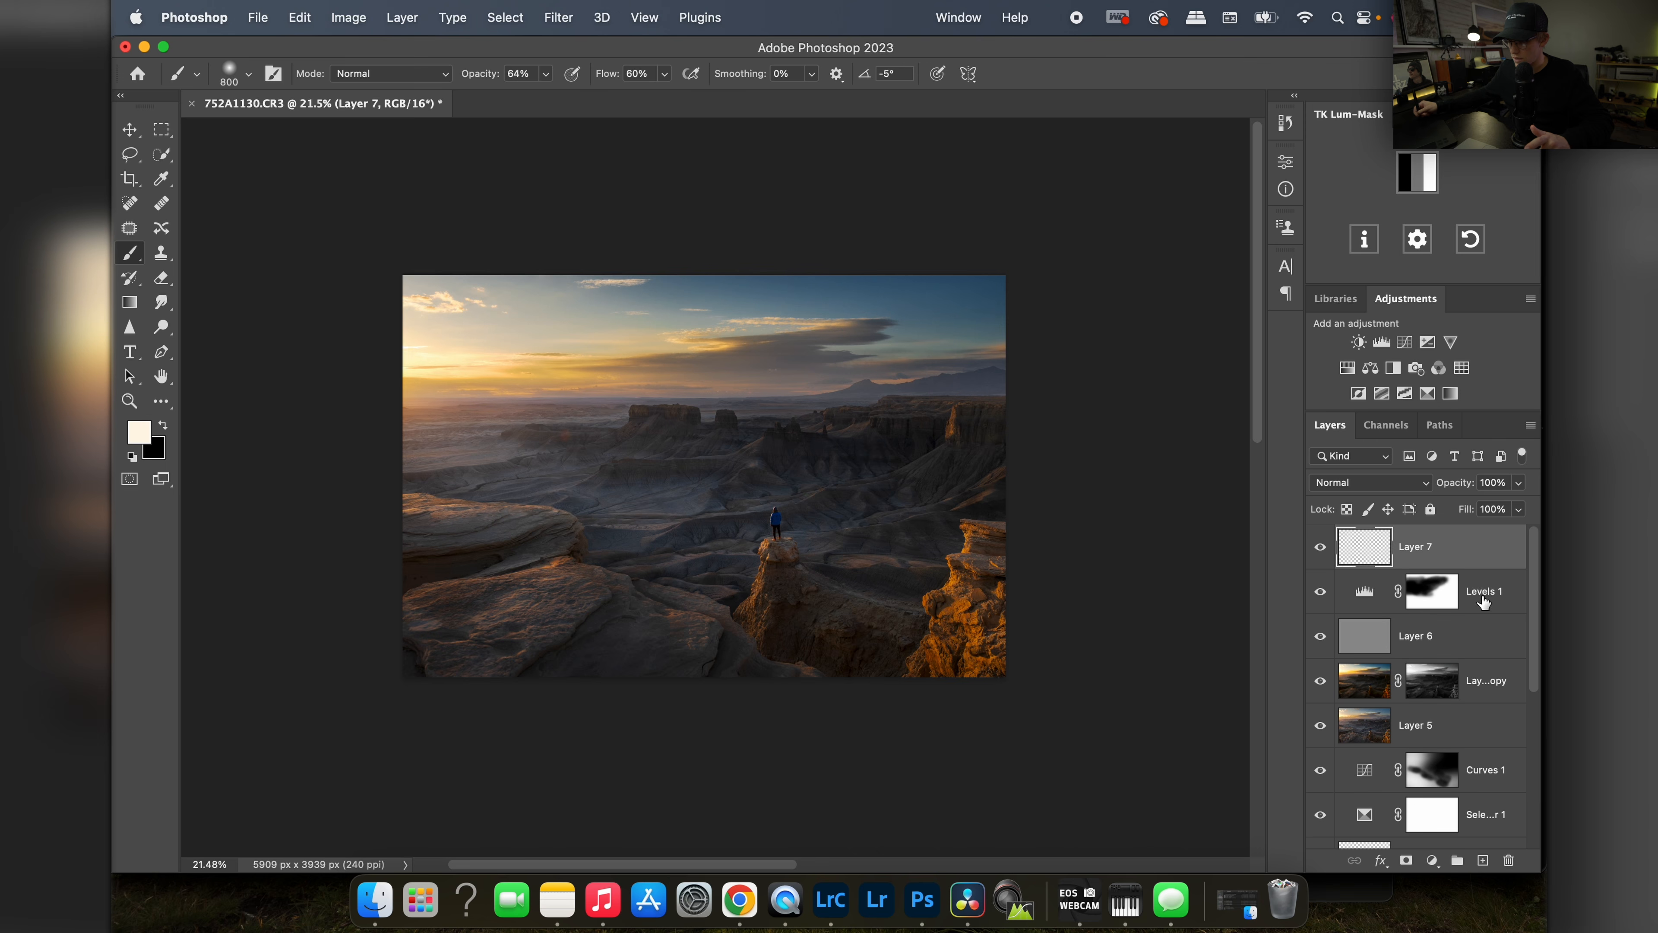
{"action": "left_click", "coordinate": [1406, 491]}
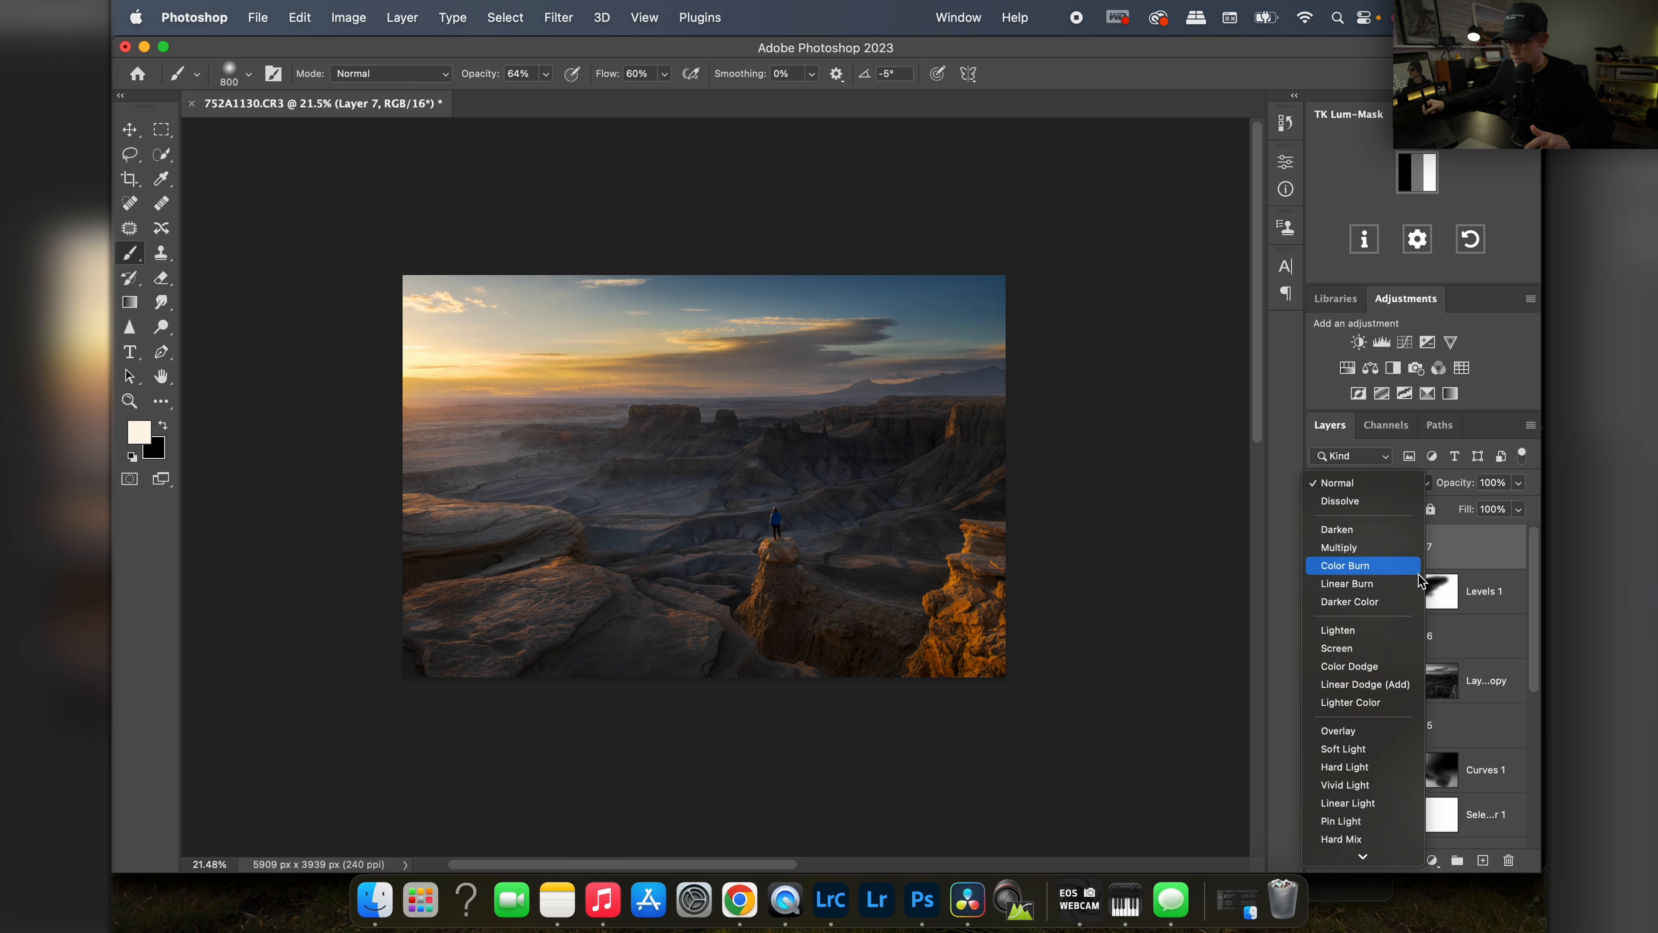
{"action": "left_click", "coordinate": [1395, 755]}
Step: Set up a black brush with 18% opacity, 17% flow and a size of 1700 for burning on the empty layer
{"action": "key", "text": "x"}
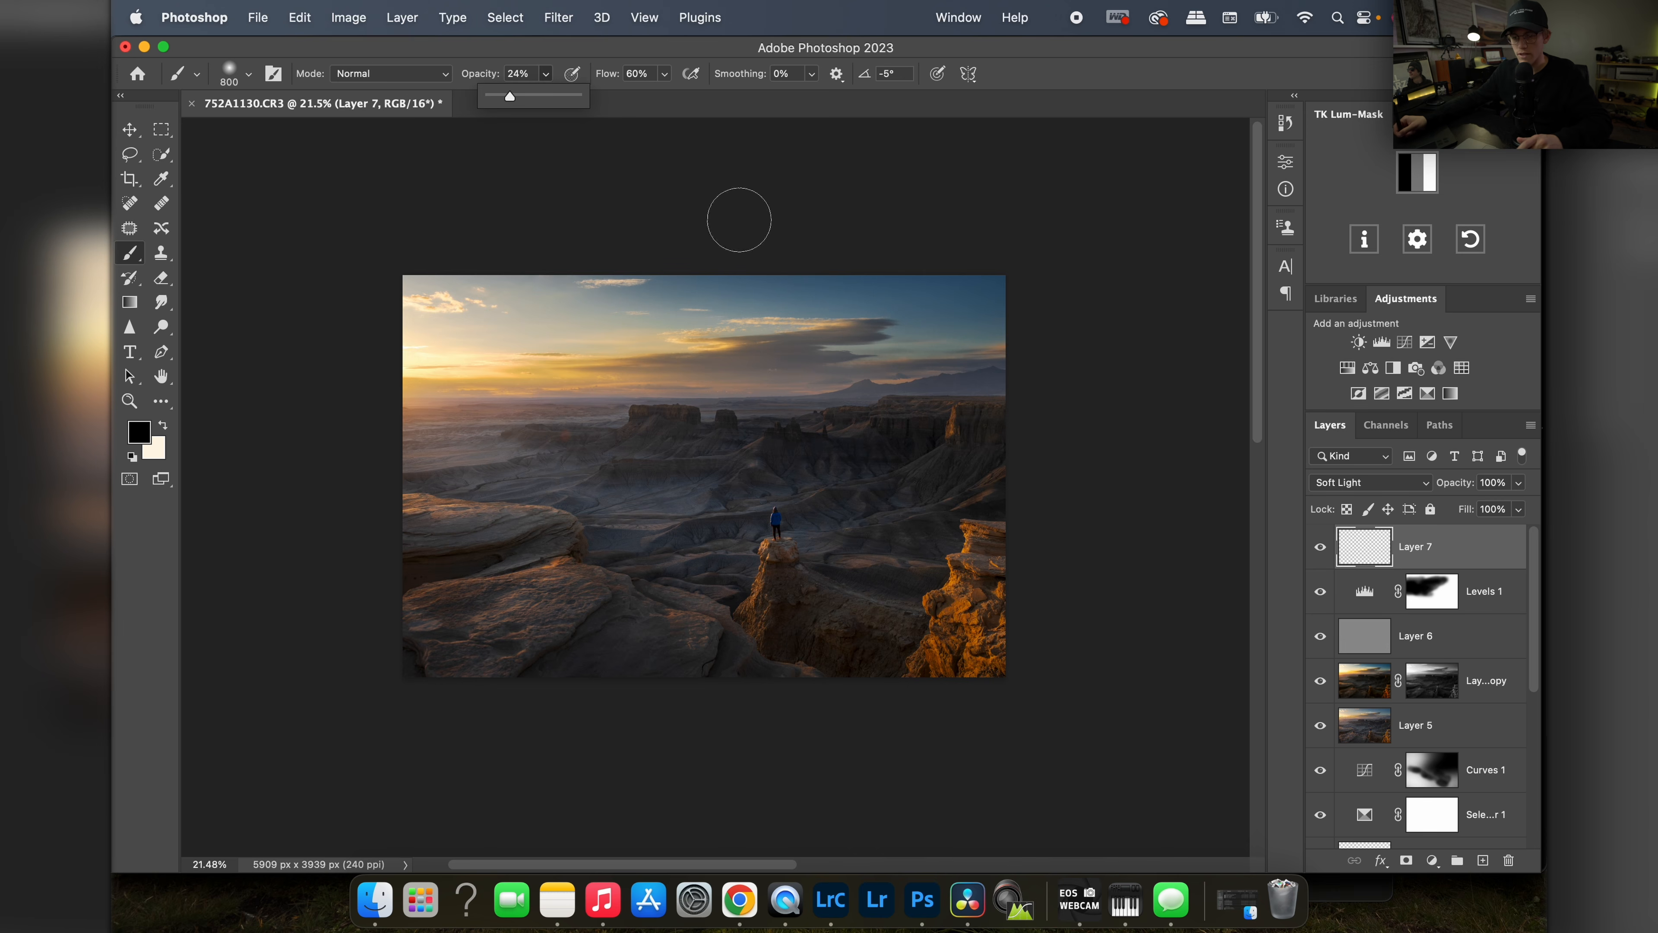
{"action": "left_click_drag", "start_coordinate": [500, 106], "coordinate": [503, 98]}
{"action": "left_click", "coordinate": [665, 73]}
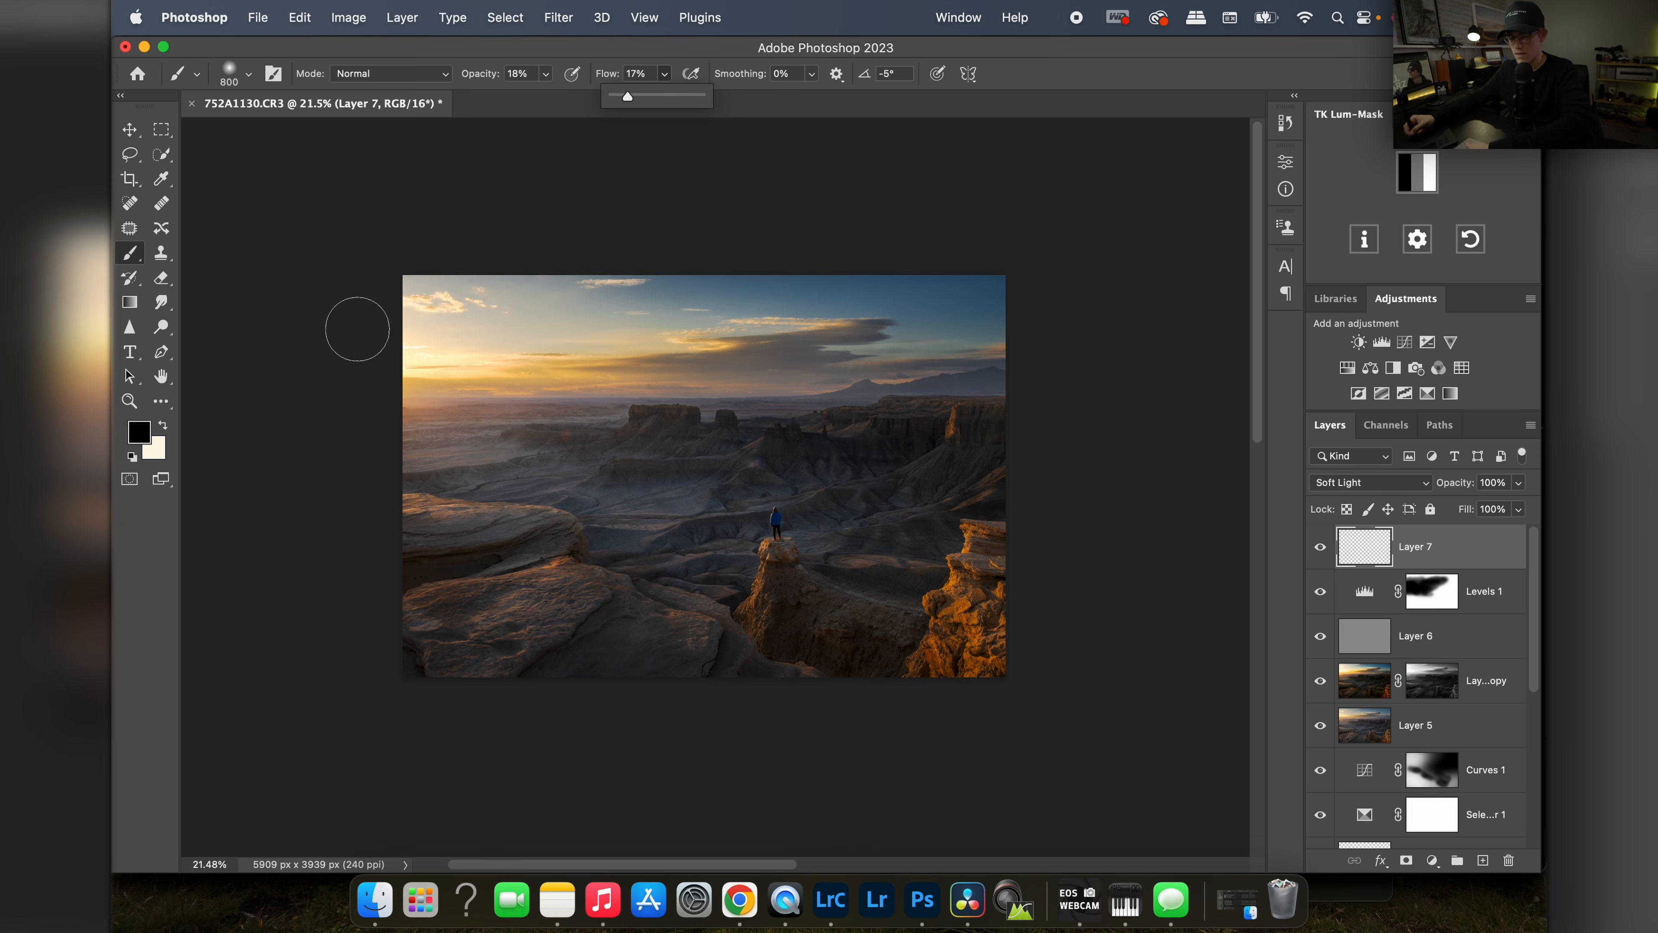
{"action": "key", "text": "bracketright"}
{"action": "key", "text": "bracketright"}
{"action": "key", "text": "bracketright"}
{"action": "key", "text": "bracketright"}
{"action": "key", "text": "bracketright"}
{"action": "key", "text": "bracketright"}
{"action": "key", "text": "bracketright"}
{"action": "key", "text": "bracketright"}
{"action": "key", "text": "bracketright"}
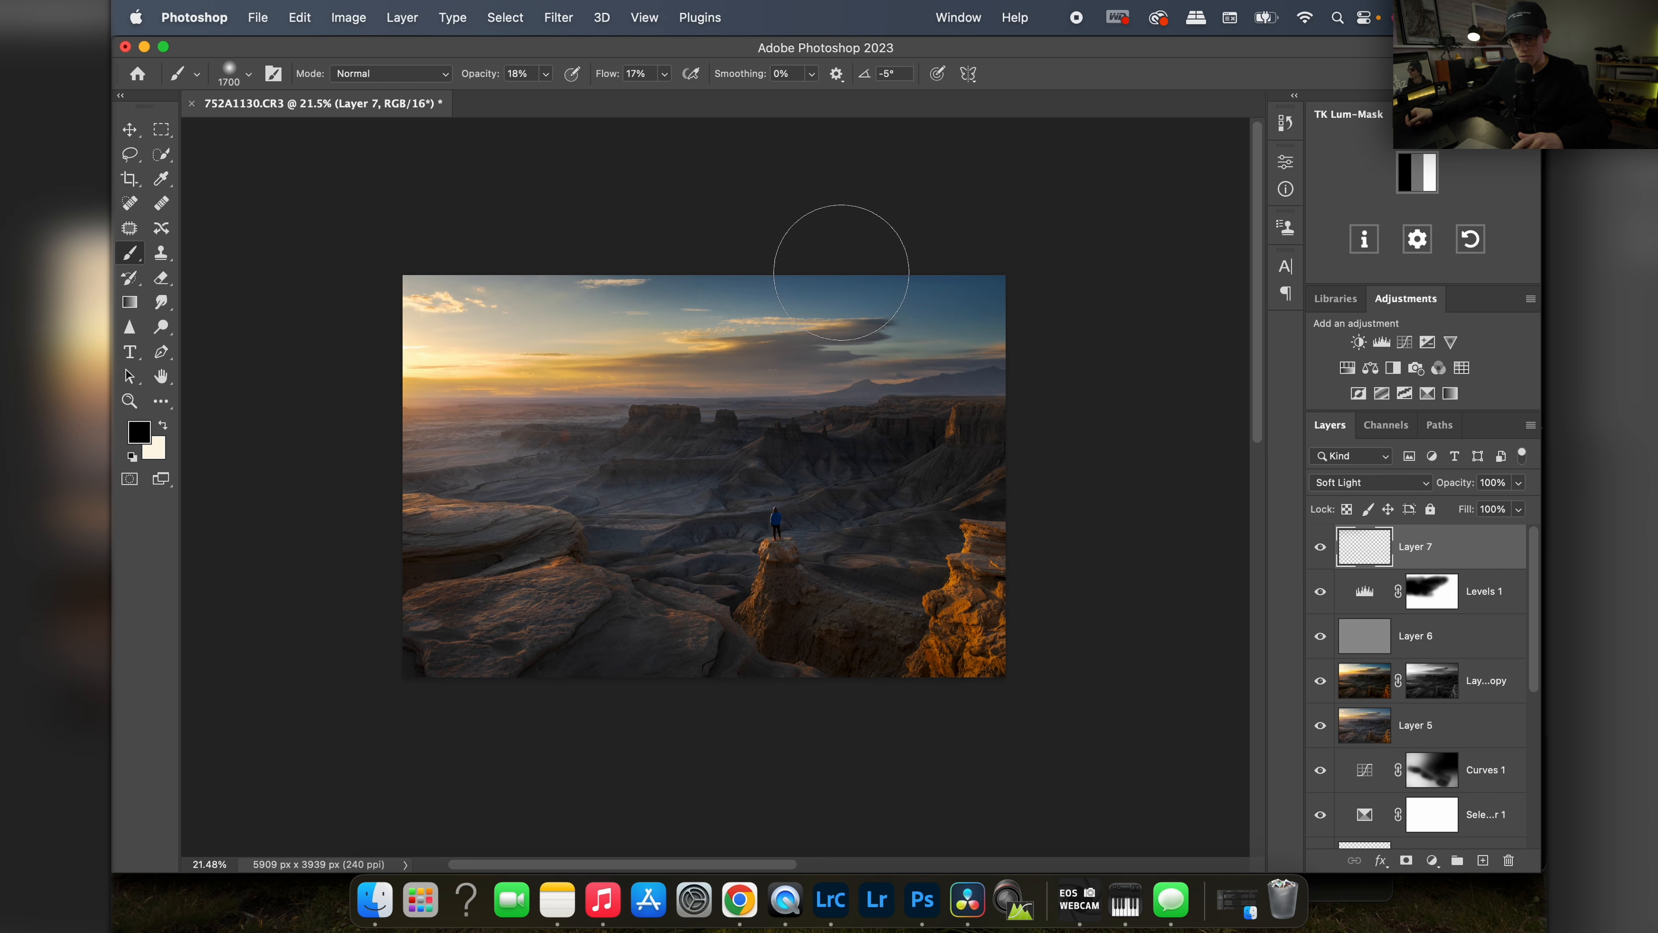
Step: Compare the image with and without the topmost Soft Light layer
{"action": "left_click", "coordinate": [1321, 552]}
{"action": "left_click", "coordinate": [1321, 552]}
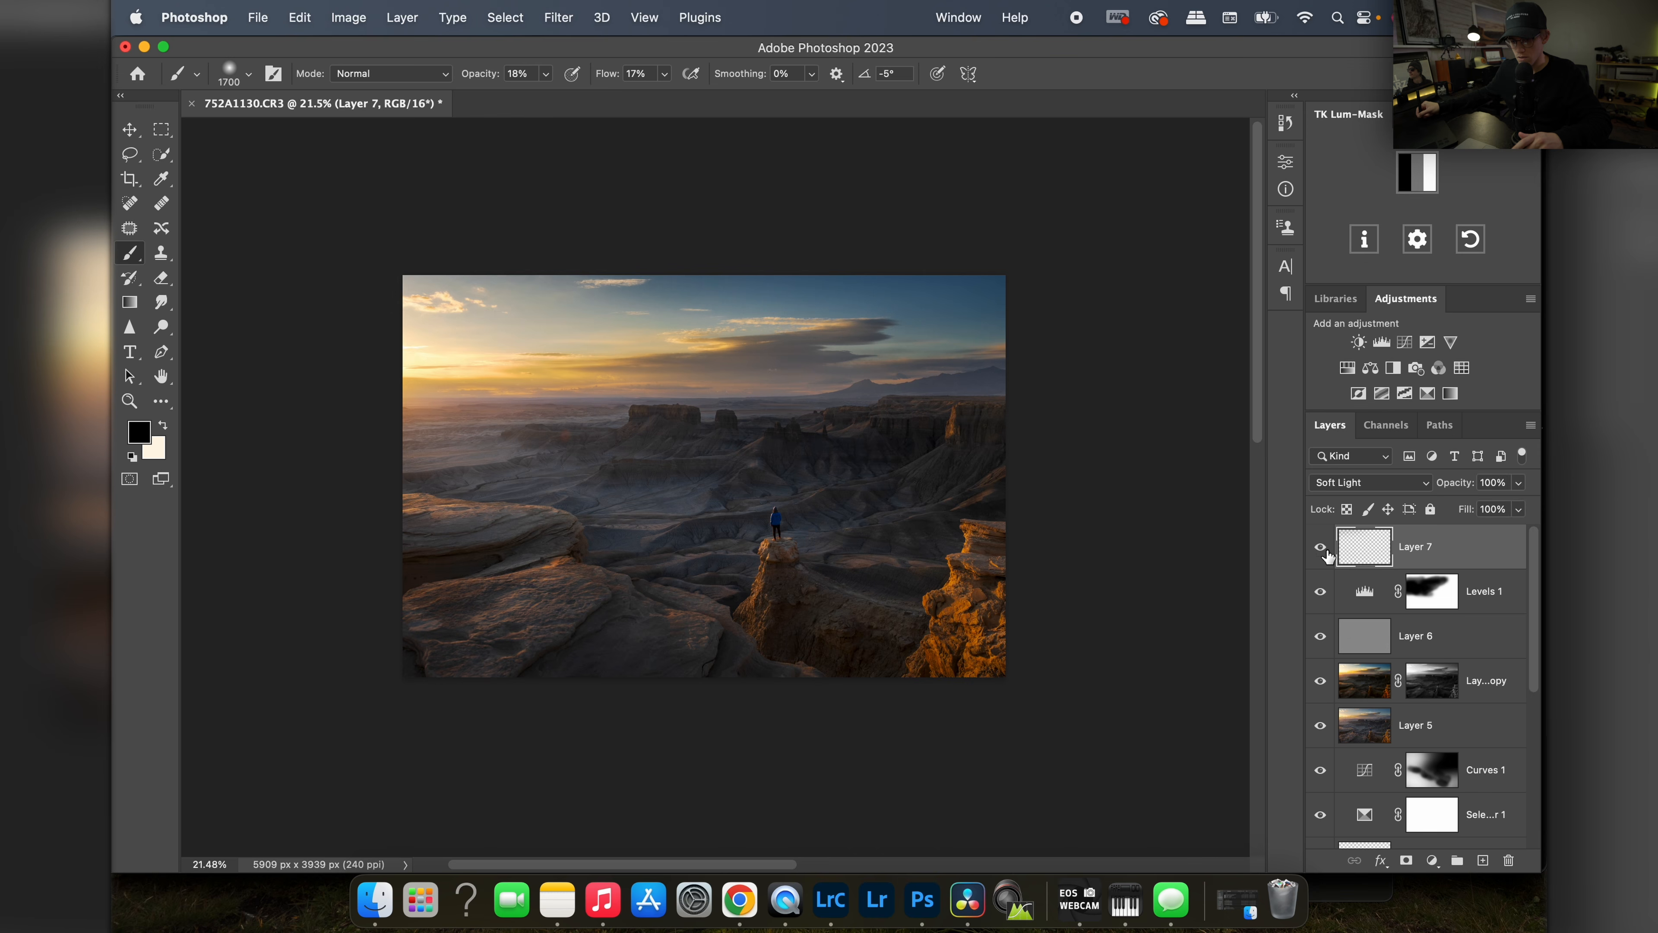
{"action": "left_click", "coordinate": [1320, 554]}
{"action": "left_click", "coordinate": [1321, 553]}
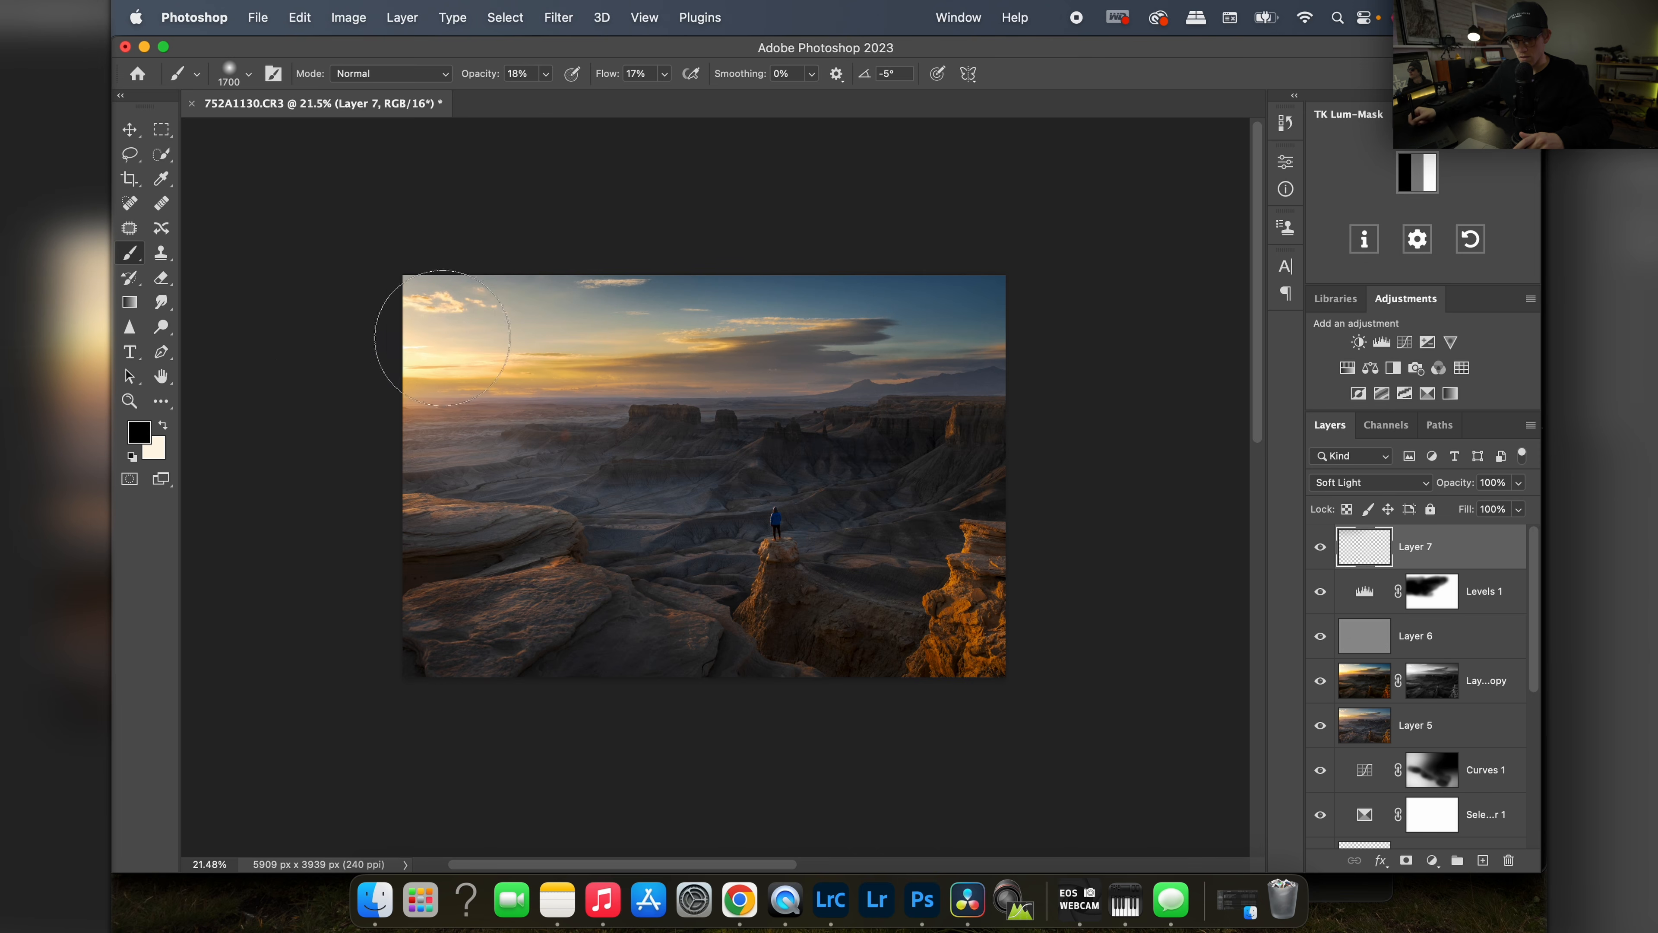
Step: Save and close the layered document with the Soft Light burn, and switch to Lightroom Classic
{"action": "left_click", "coordinate": [1322, 553]}
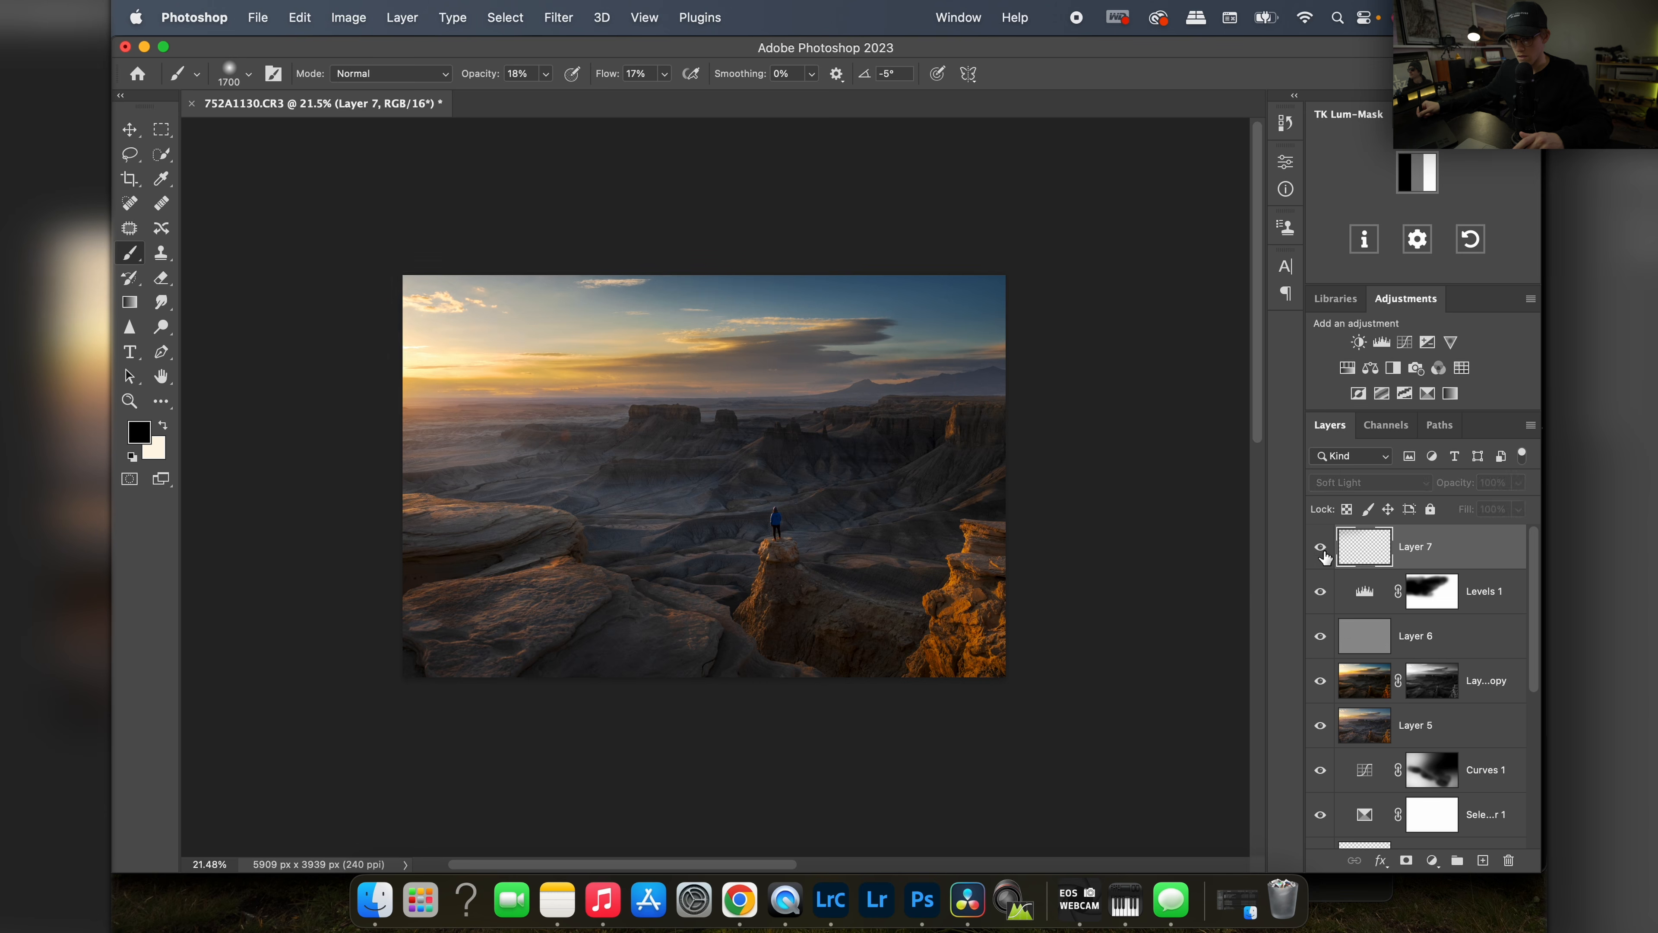
{"action": "left_click", "coordinate": [1325, 556]}
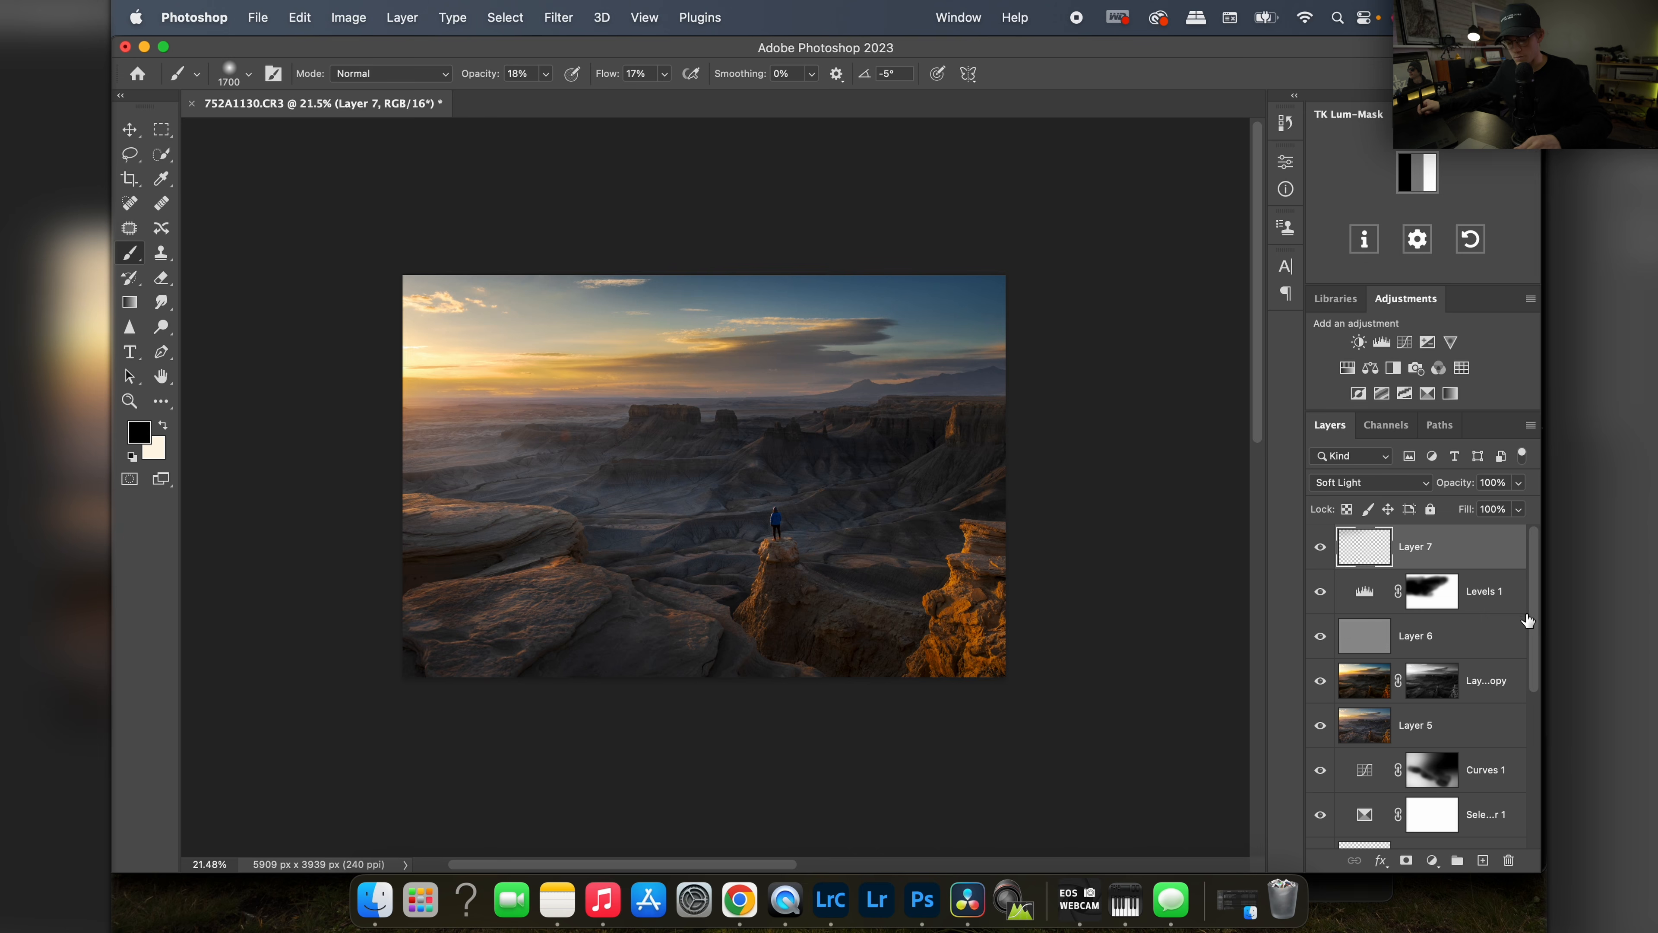
{"action": "key", "text": "super+w"}
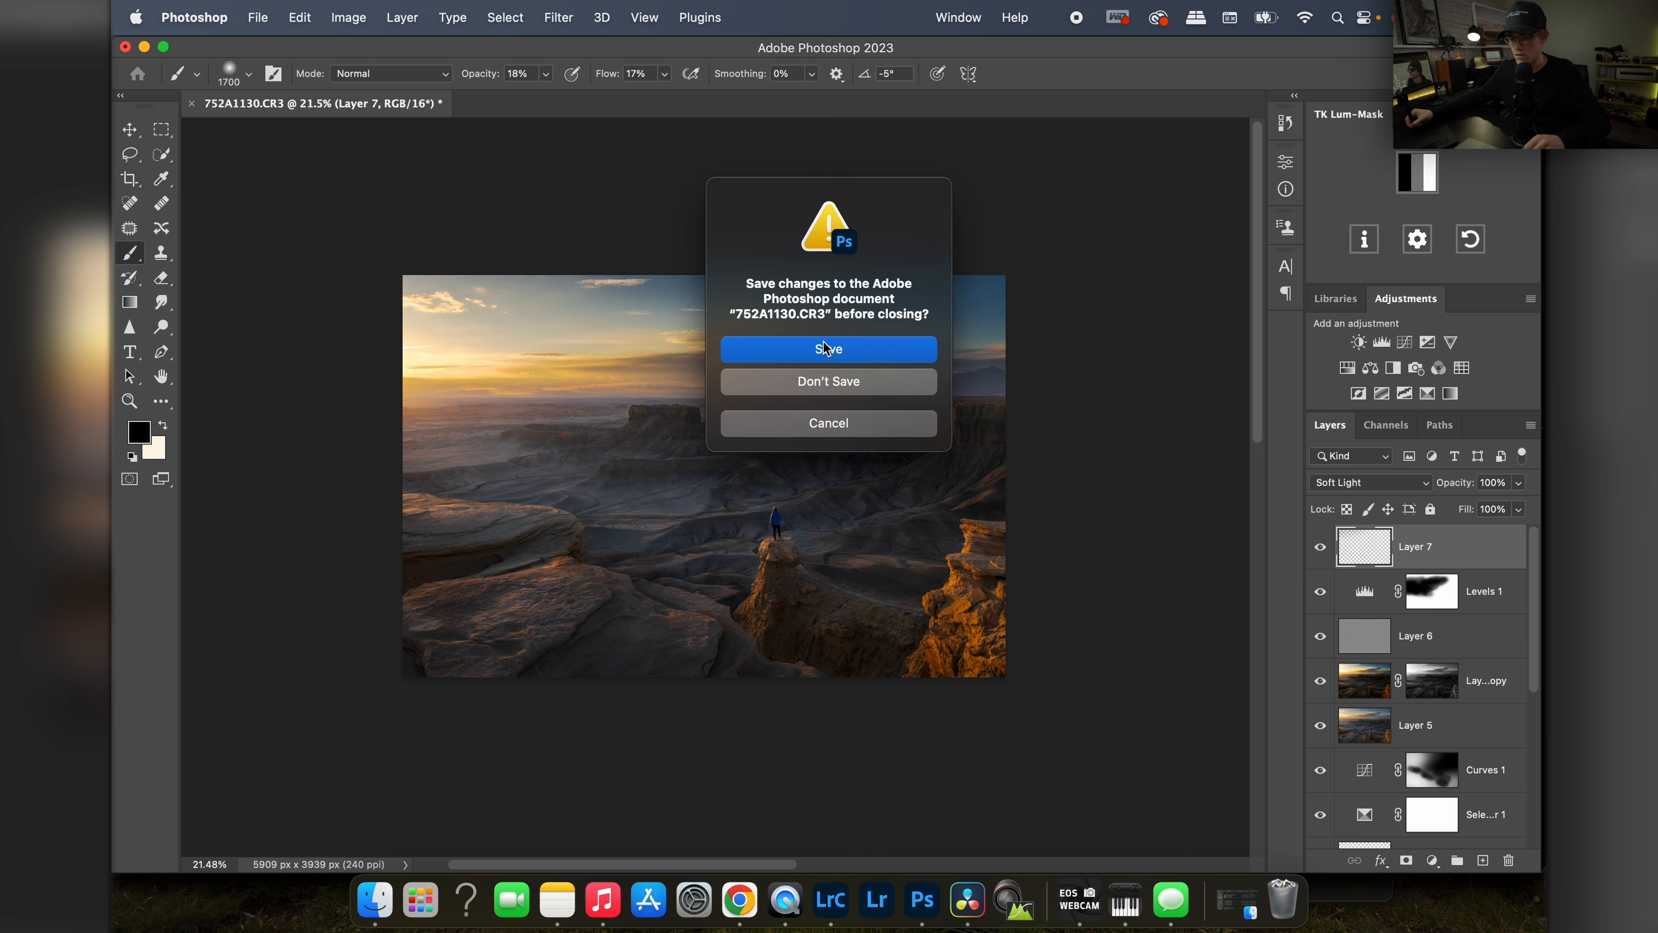
{"action": "left_click", "coordinate": [831, 348]}
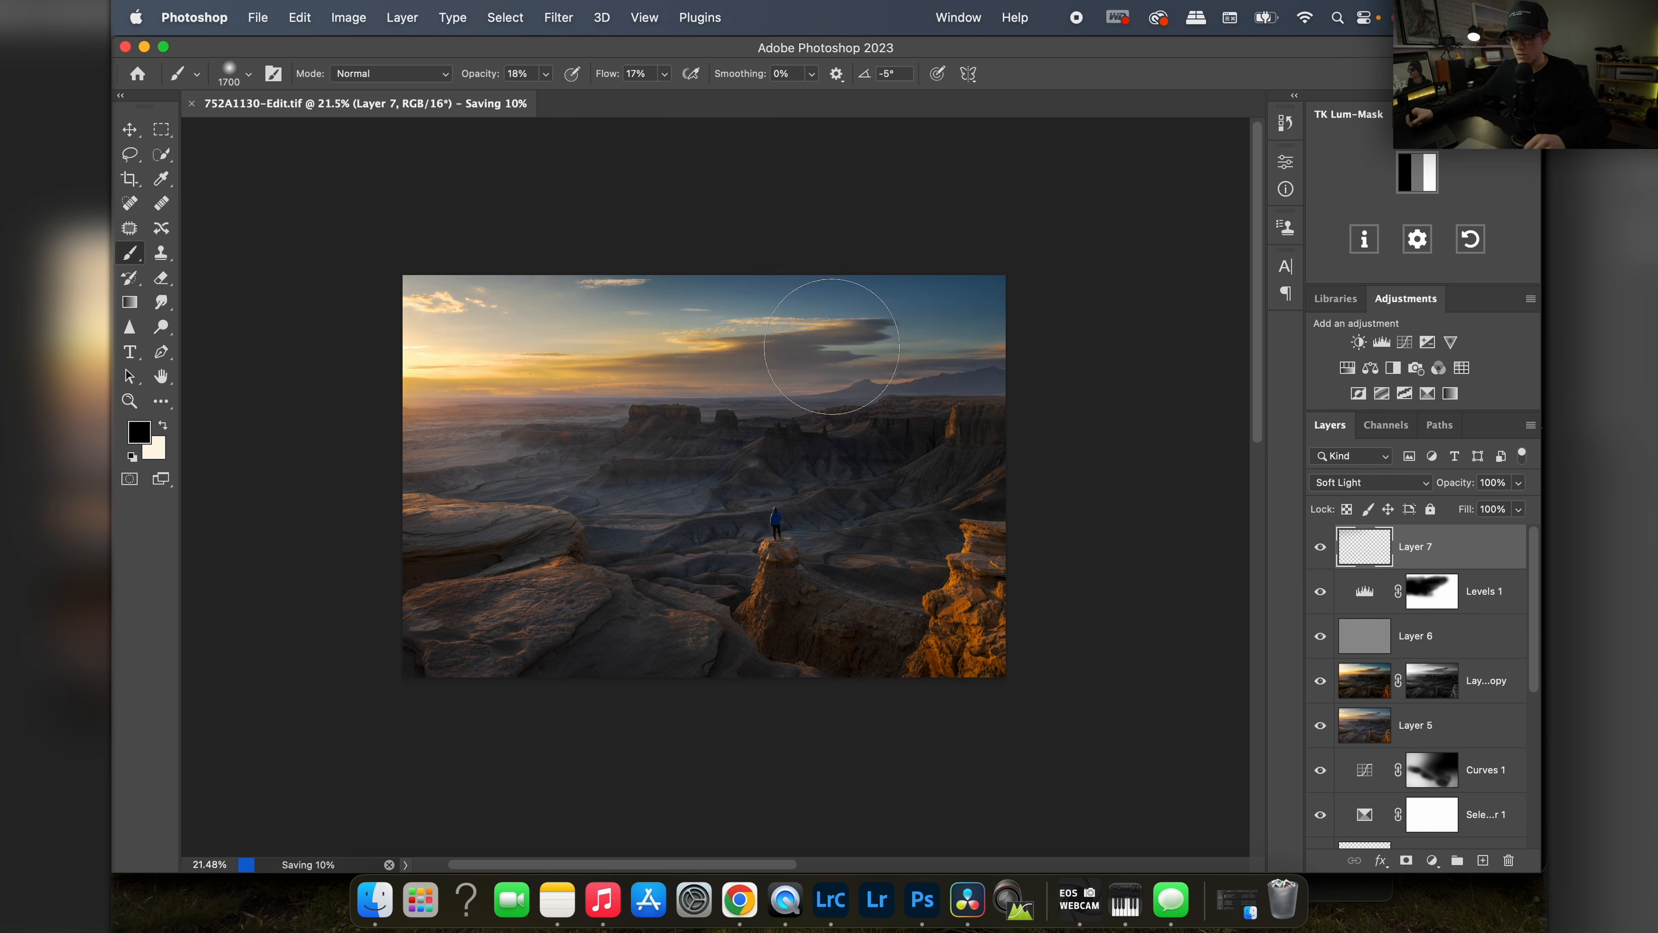
{"action": "left_click", "coordinate": [831, 900]}
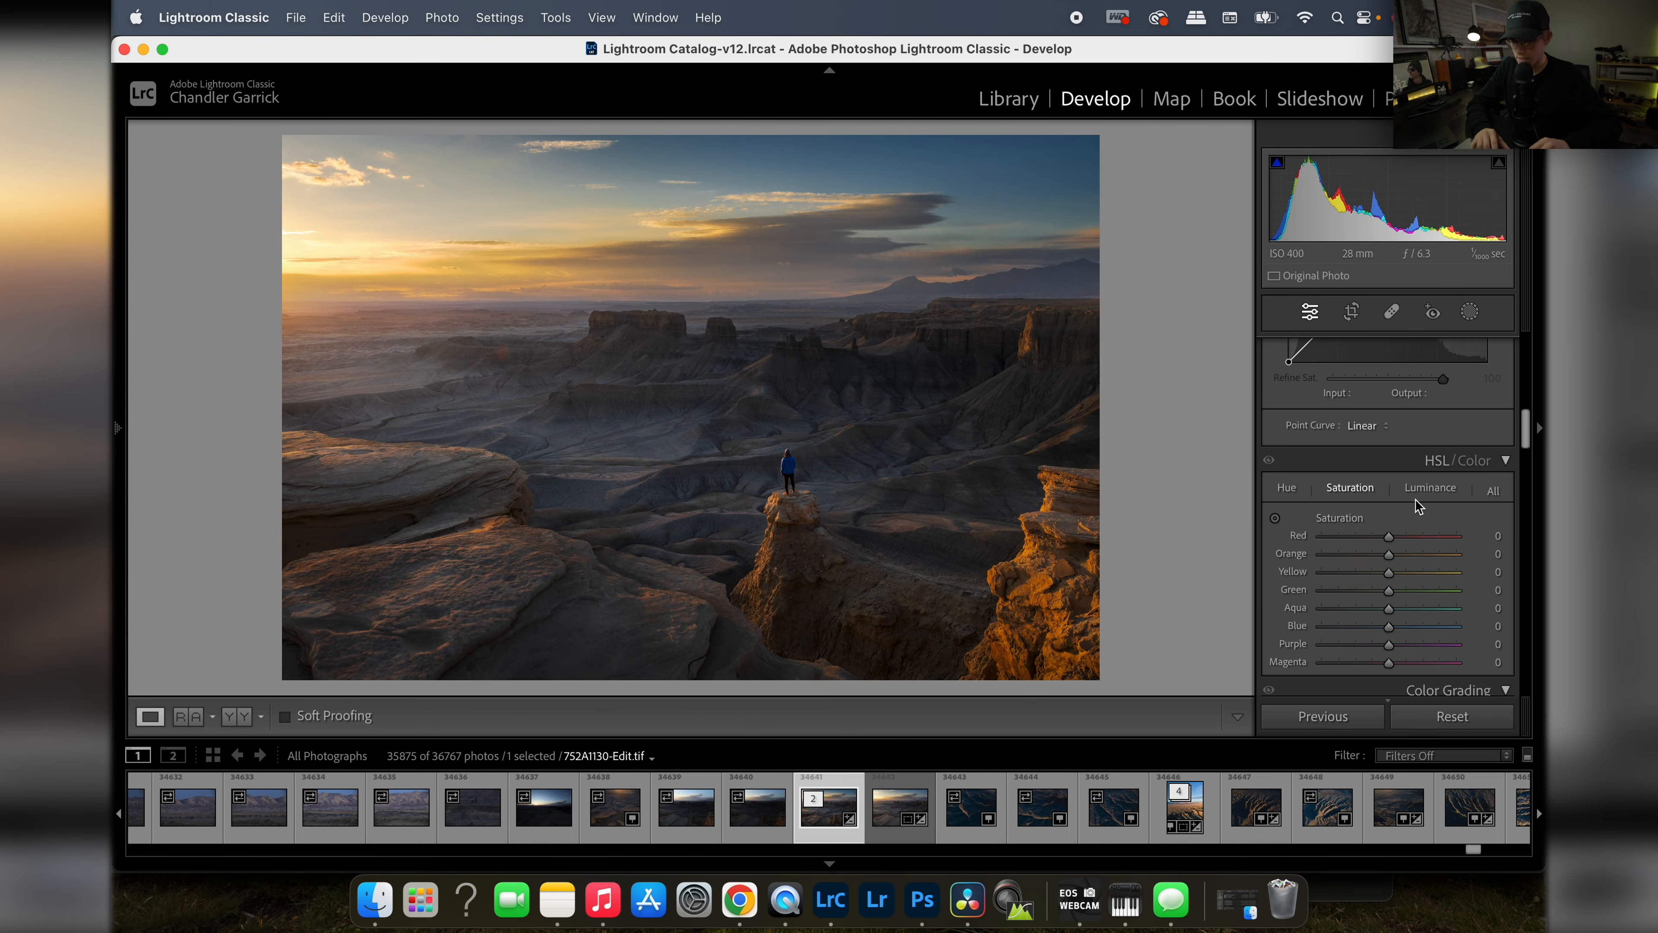
Step: Try a point tone curve with a shadow point at 63/60, a midtone point at 161/160 and the black point at 1/6
{"action": "scroll", "coordinate": [1403, 490], "scroll_direction": "up", "scroll_amount": 3}
{"action": "scroll", "coordinate": [1397, 484], "scroll_direction": "up", "scroll_amount": 2}
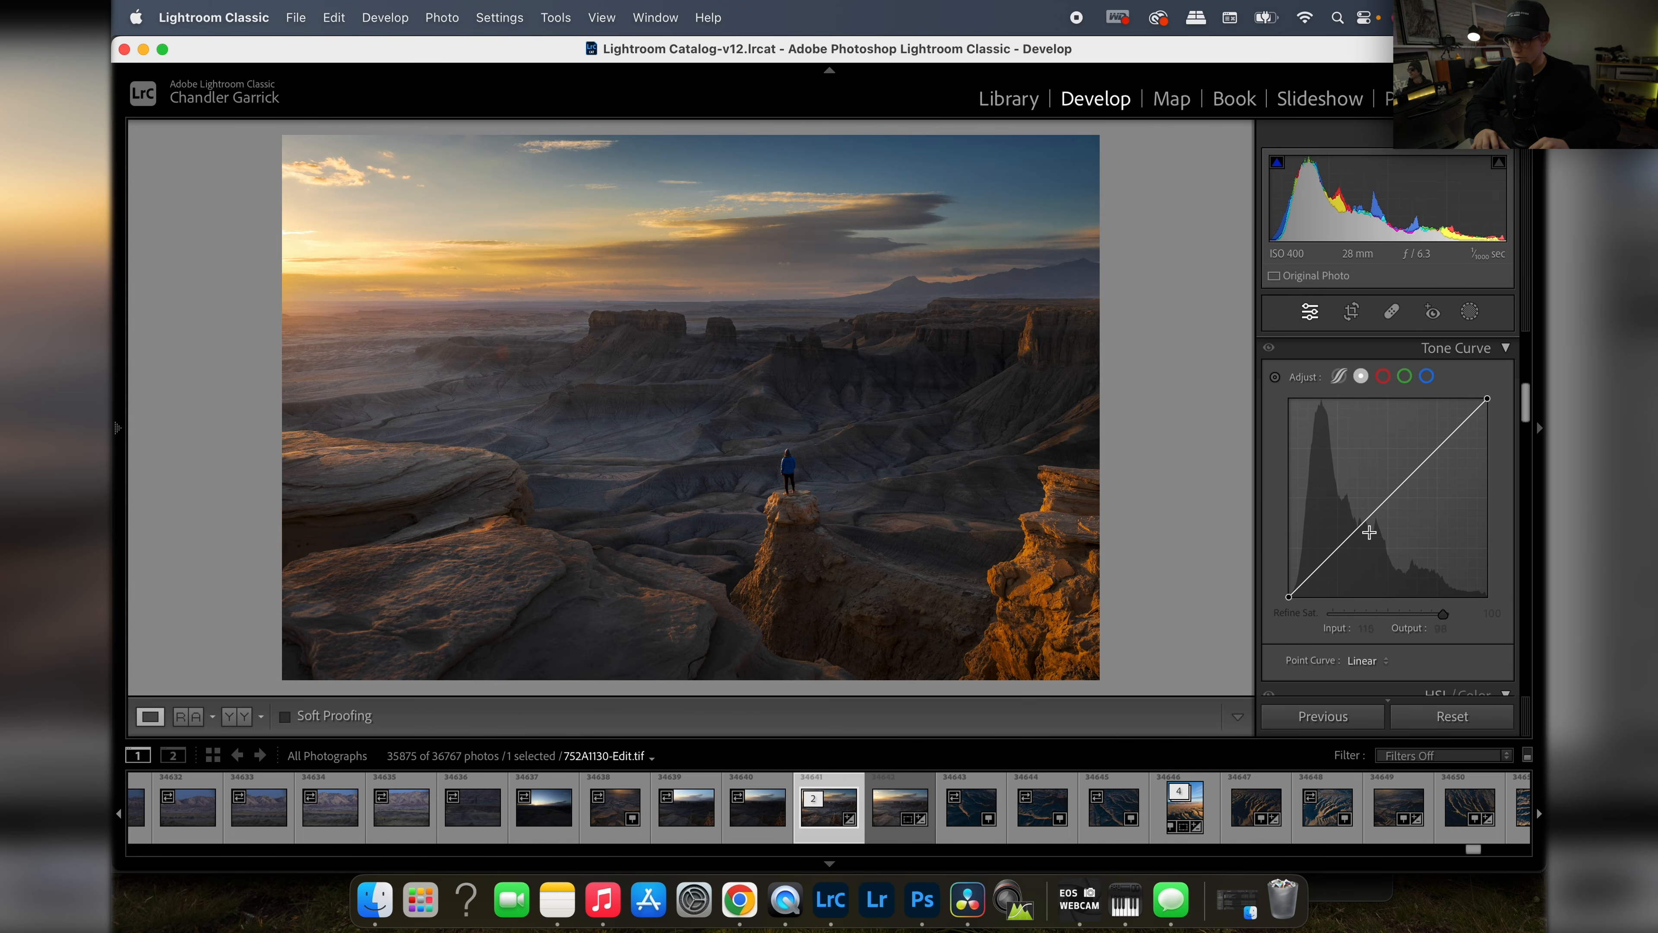
{"action": "scroll", "coordinate": [1335, 523], "scroll_direction": "down", "scroll_amount": 2}
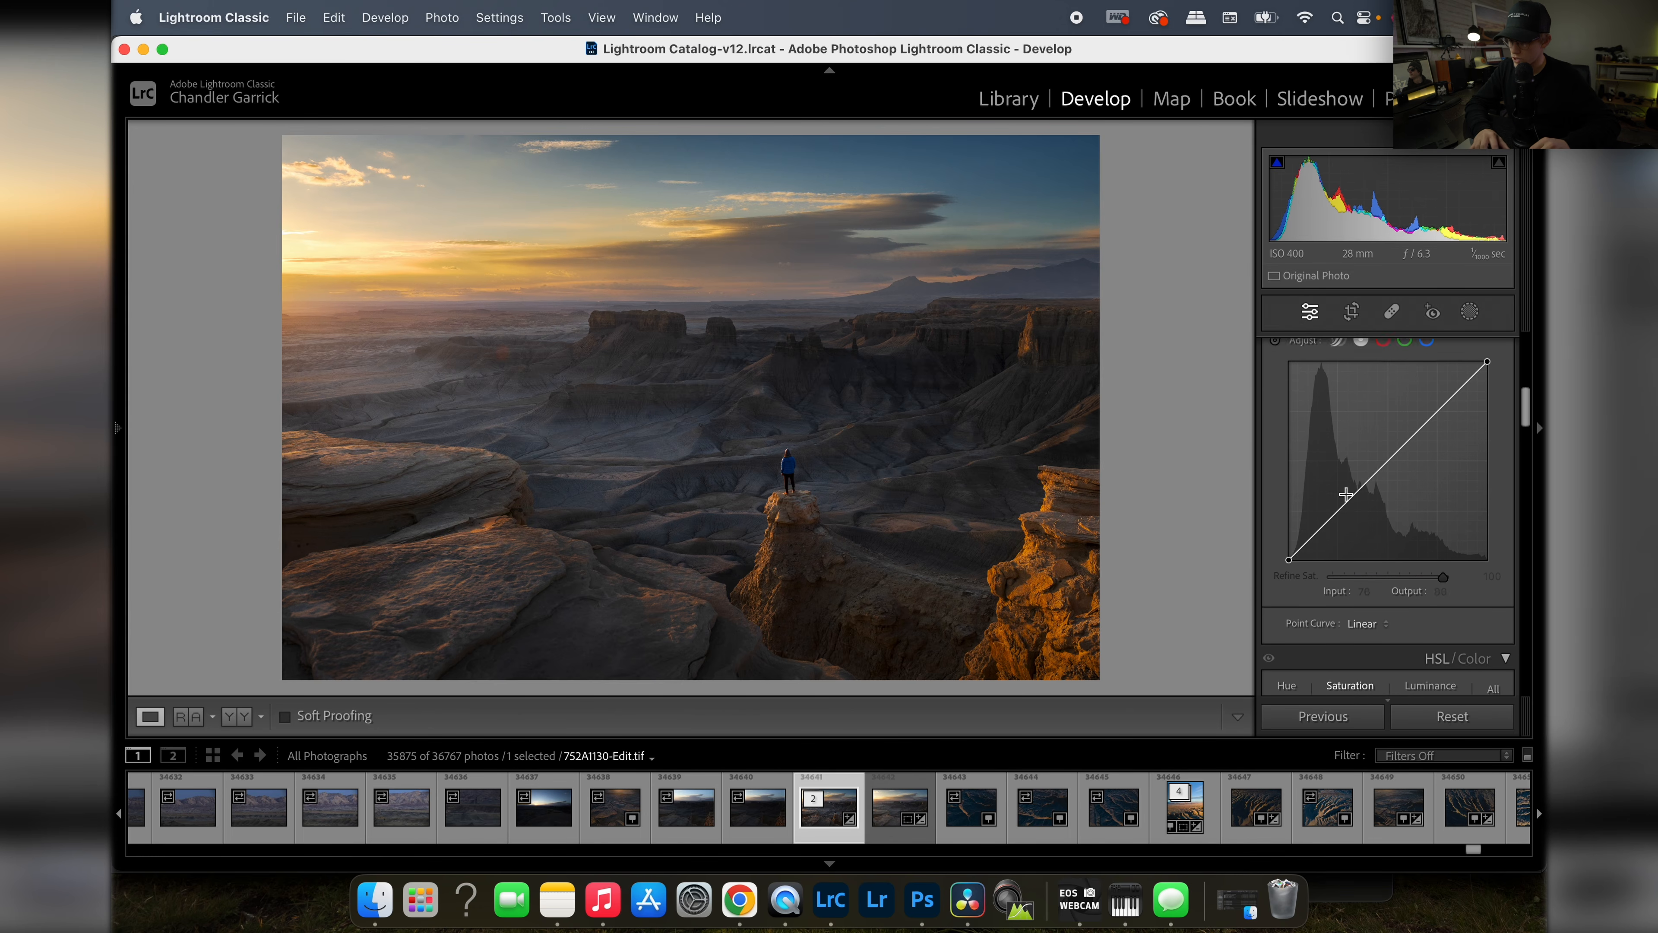
{"action": "left_click", "coordinate": [1338, 507]}
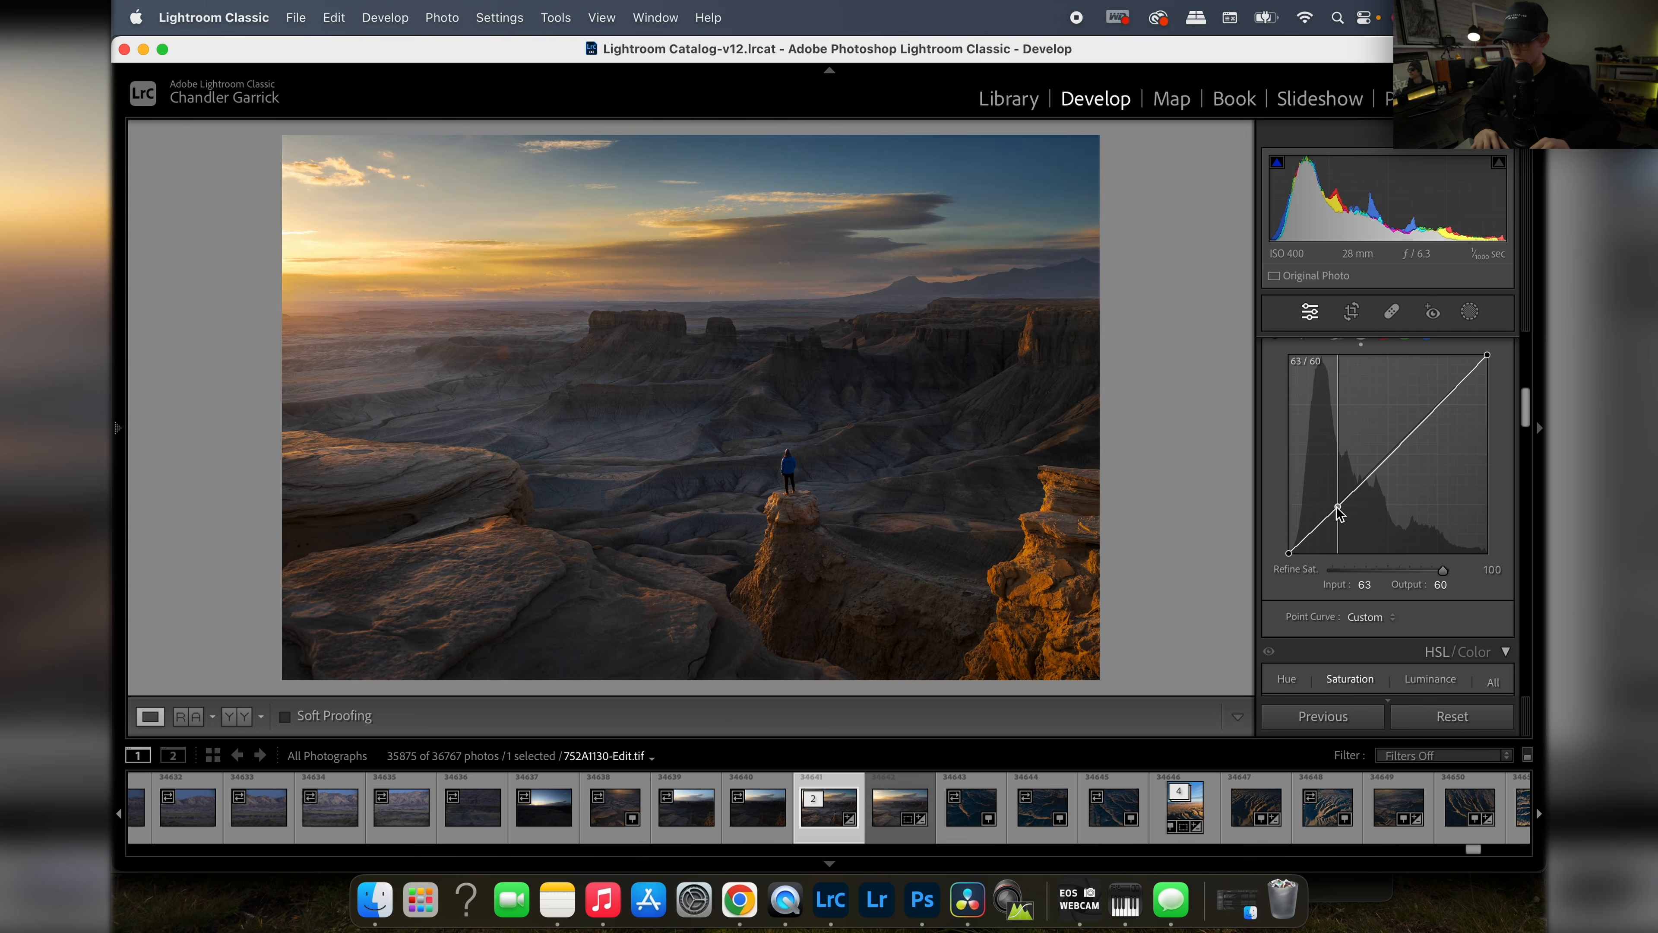
{"action": "left_click_drag", "start_coordinate": [1337, 507], "coordinate": [1338, 508]}
{"action": "mouse_move", "coordinate": [1415, 426]}
{"action": "left_mouse_down"}
{"action": "mouse_move", "coordinate": [1451, 395]}
{"action": "mouse_move", "coordinate": [1414, 426]}
{"action": "left_mouse_up"}
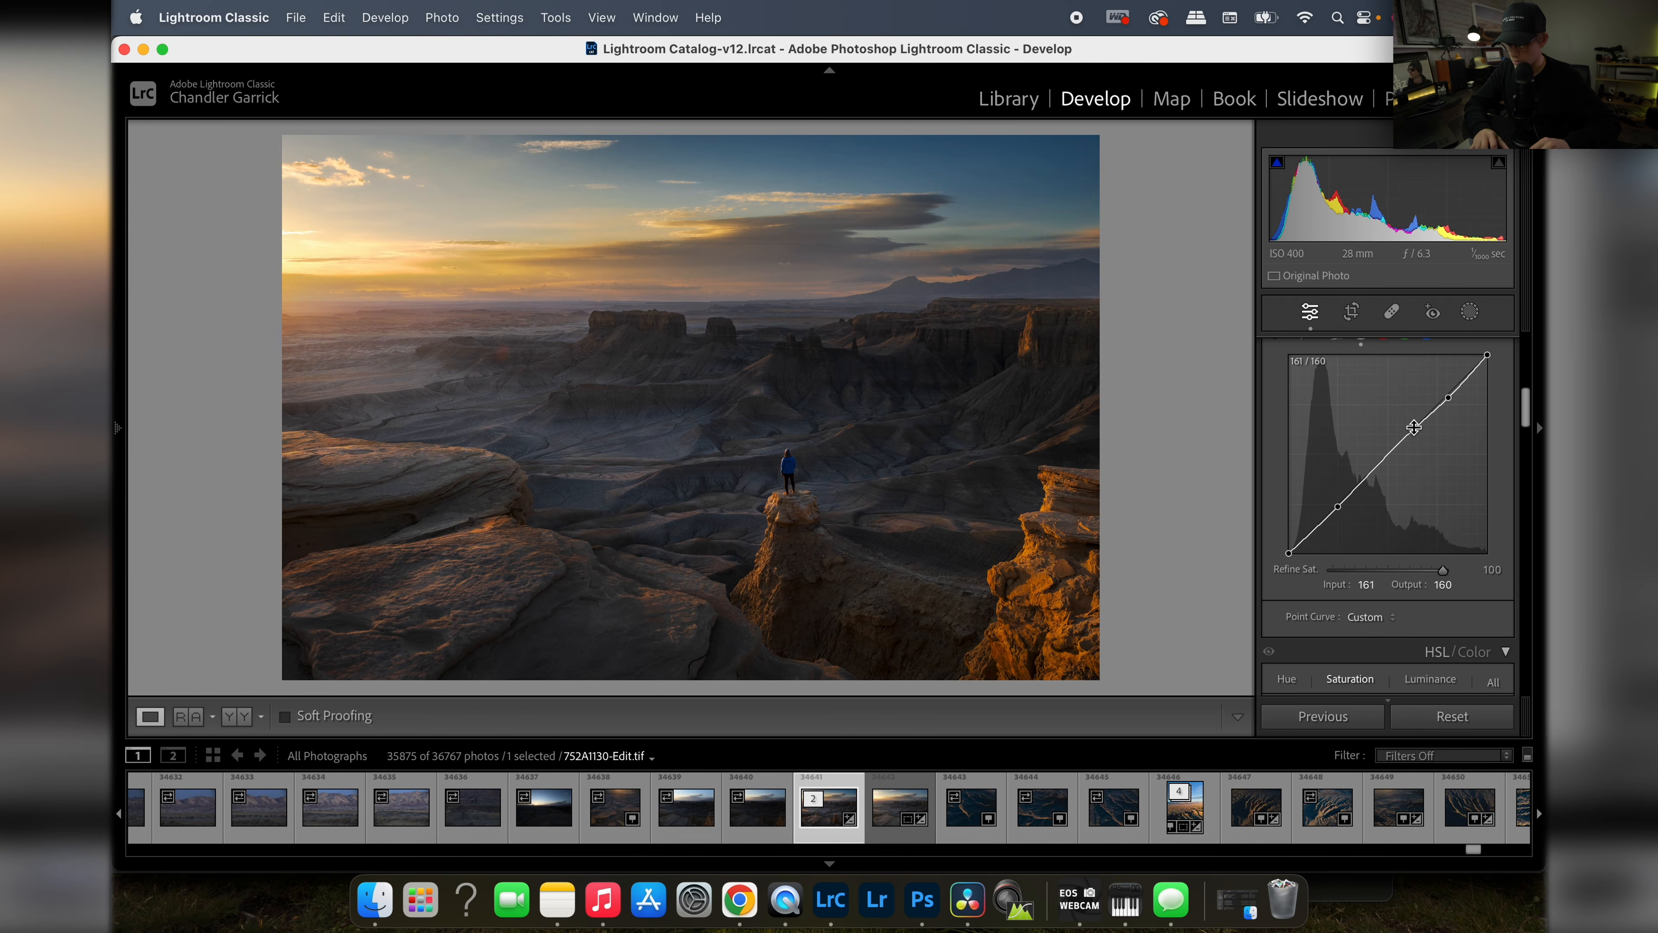
{"action": "left_click_drag", "start_coordinate": [1289, 553], "coordinate": [1290, 549]}
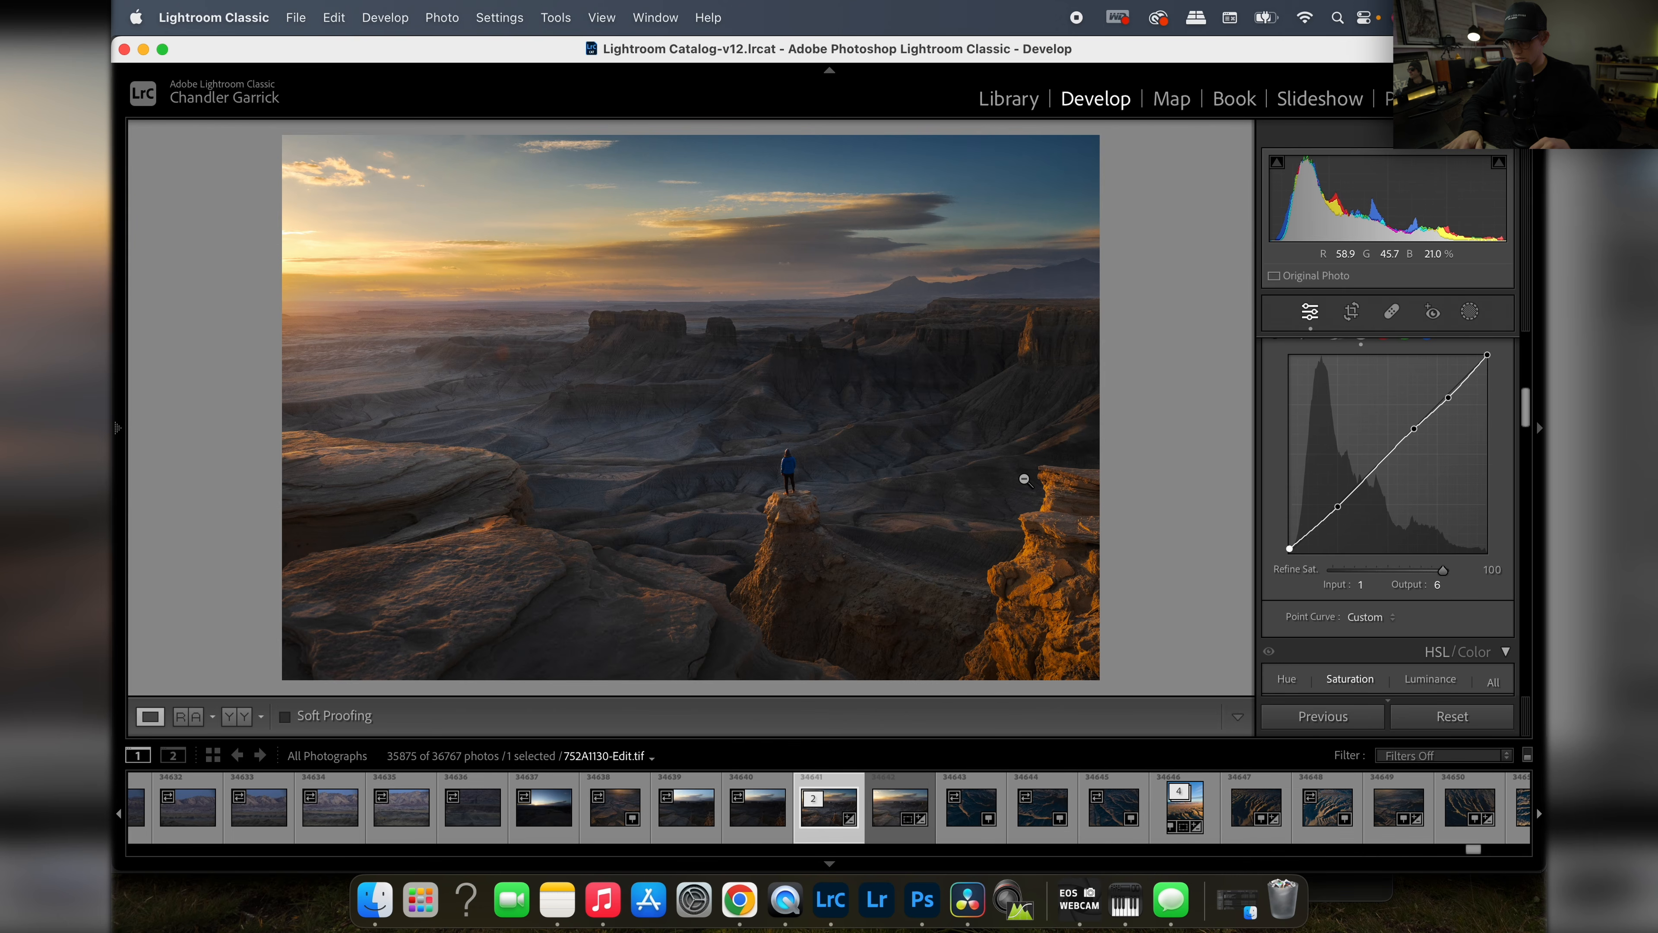
Step: Compare the photo with its before view, and return the curve's black point to 0/0
{"action": "key", "text": "backslash"}
{"action": "key", "text": "backslash"}
{"action": "key", "text": "backslash"}
{"action": "key", "text": "backslash"}
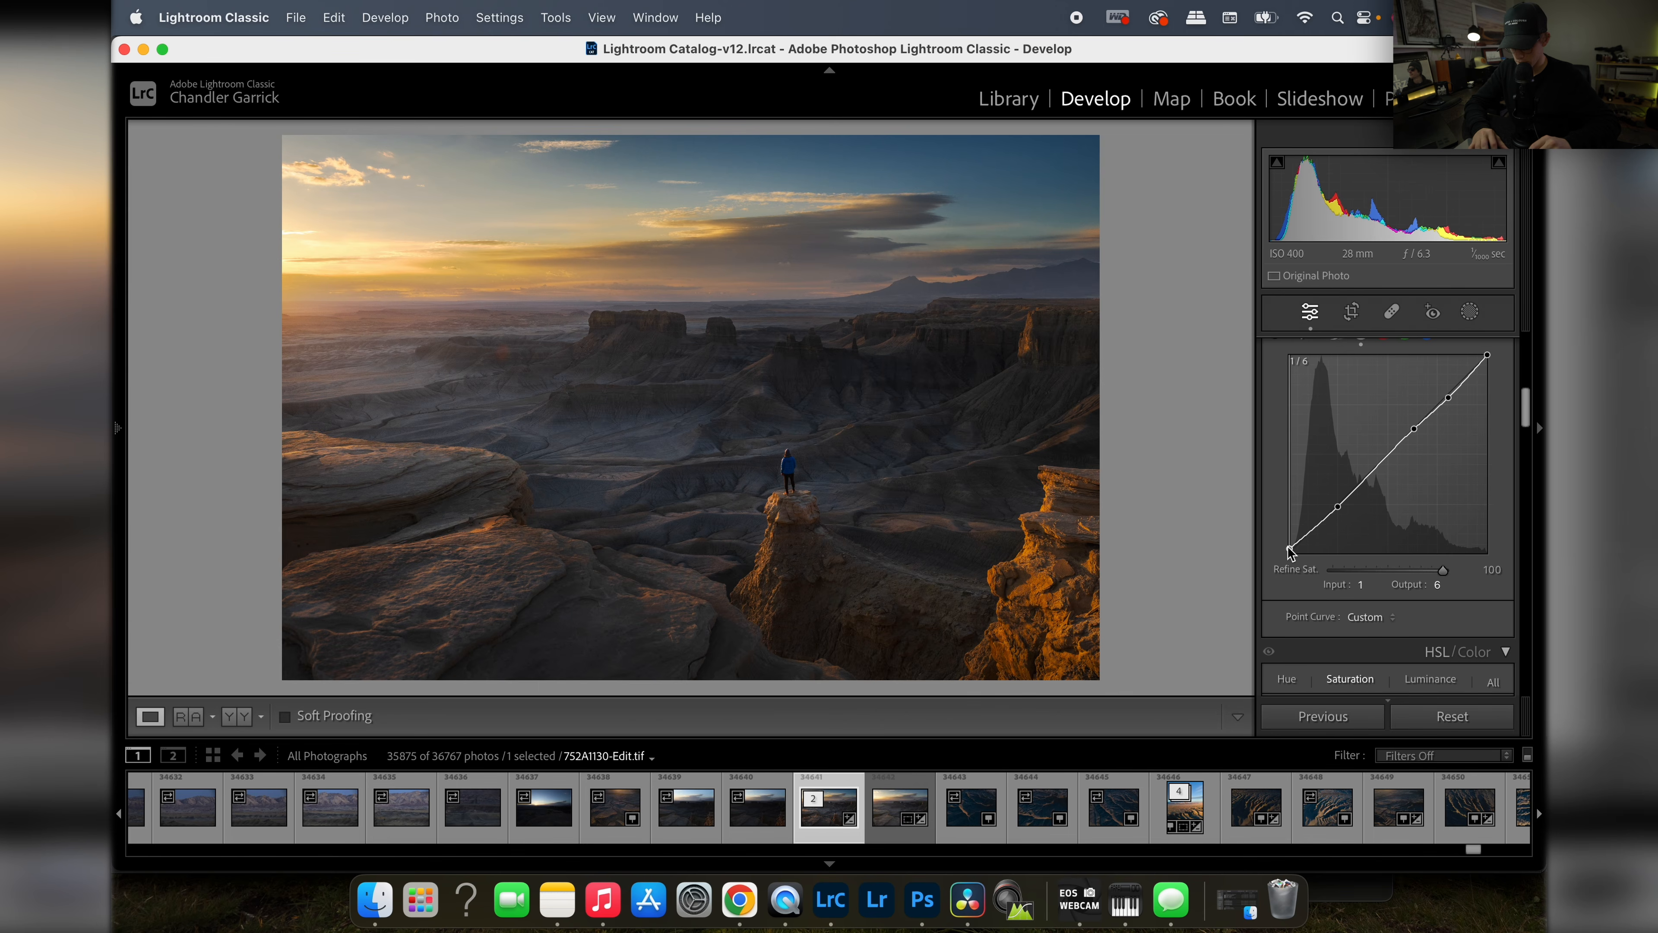
{"action": "left_click_drag", "start_coordinate": [1287, 546], "coordinate": [1281, 570]}
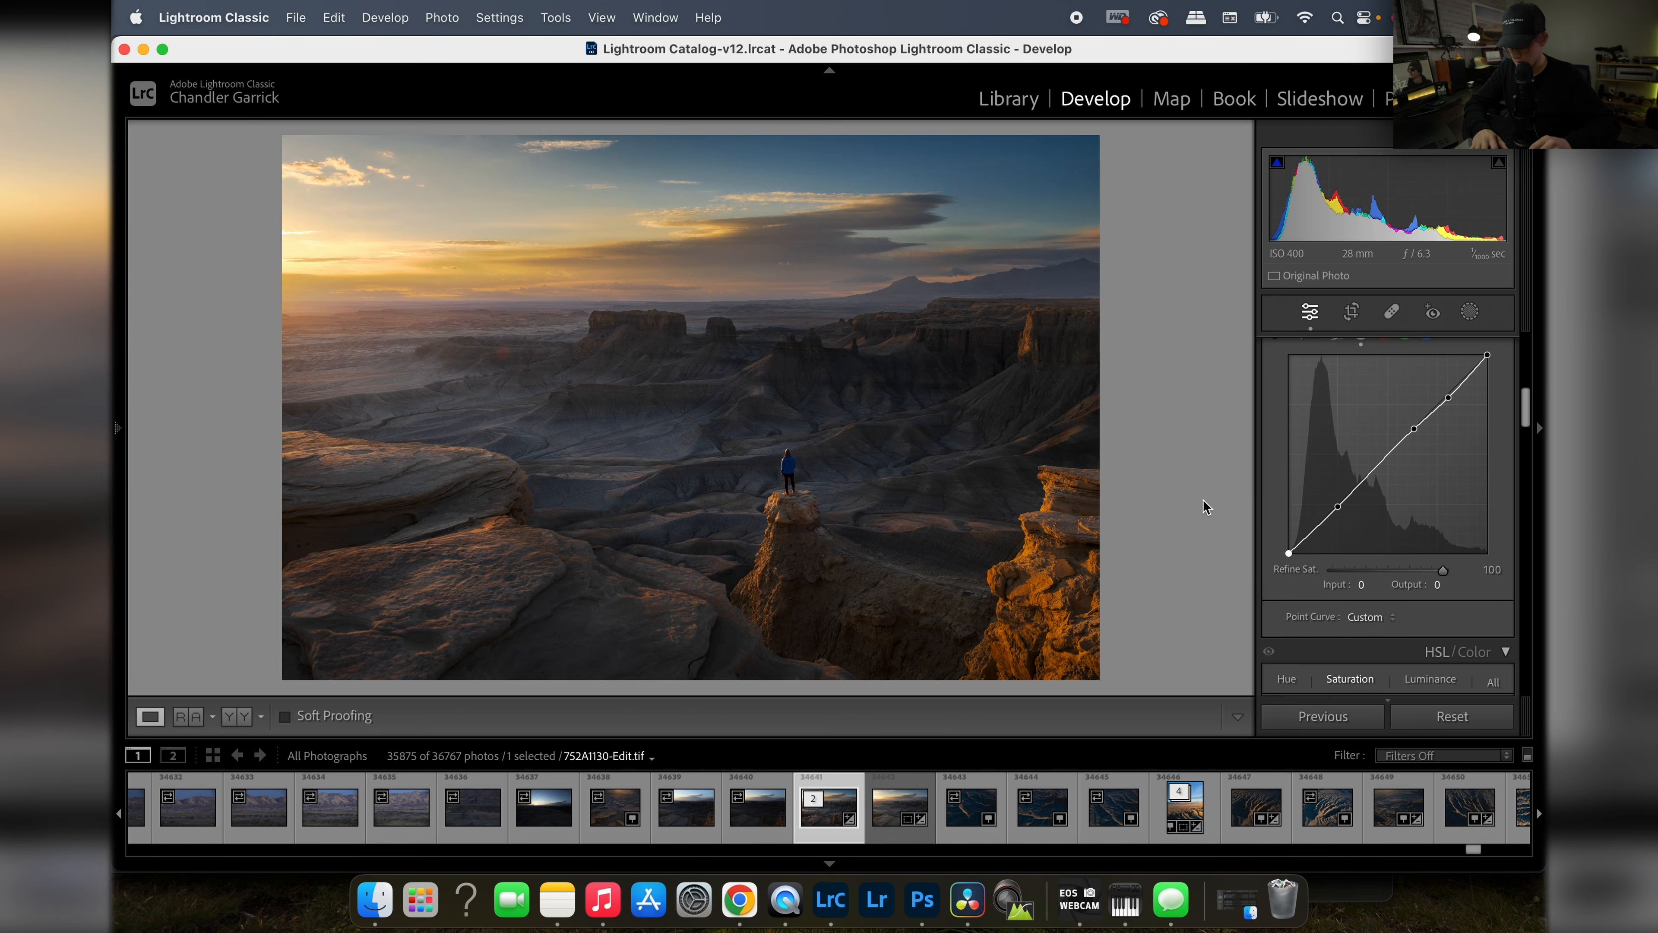
Step: Compare the before and after views with the curve's black point at 0/0
{"action": "key", "text": "backslash"}
{"action": "key", "text": "backslash"}
{"action": "key", "text": "backslash"}
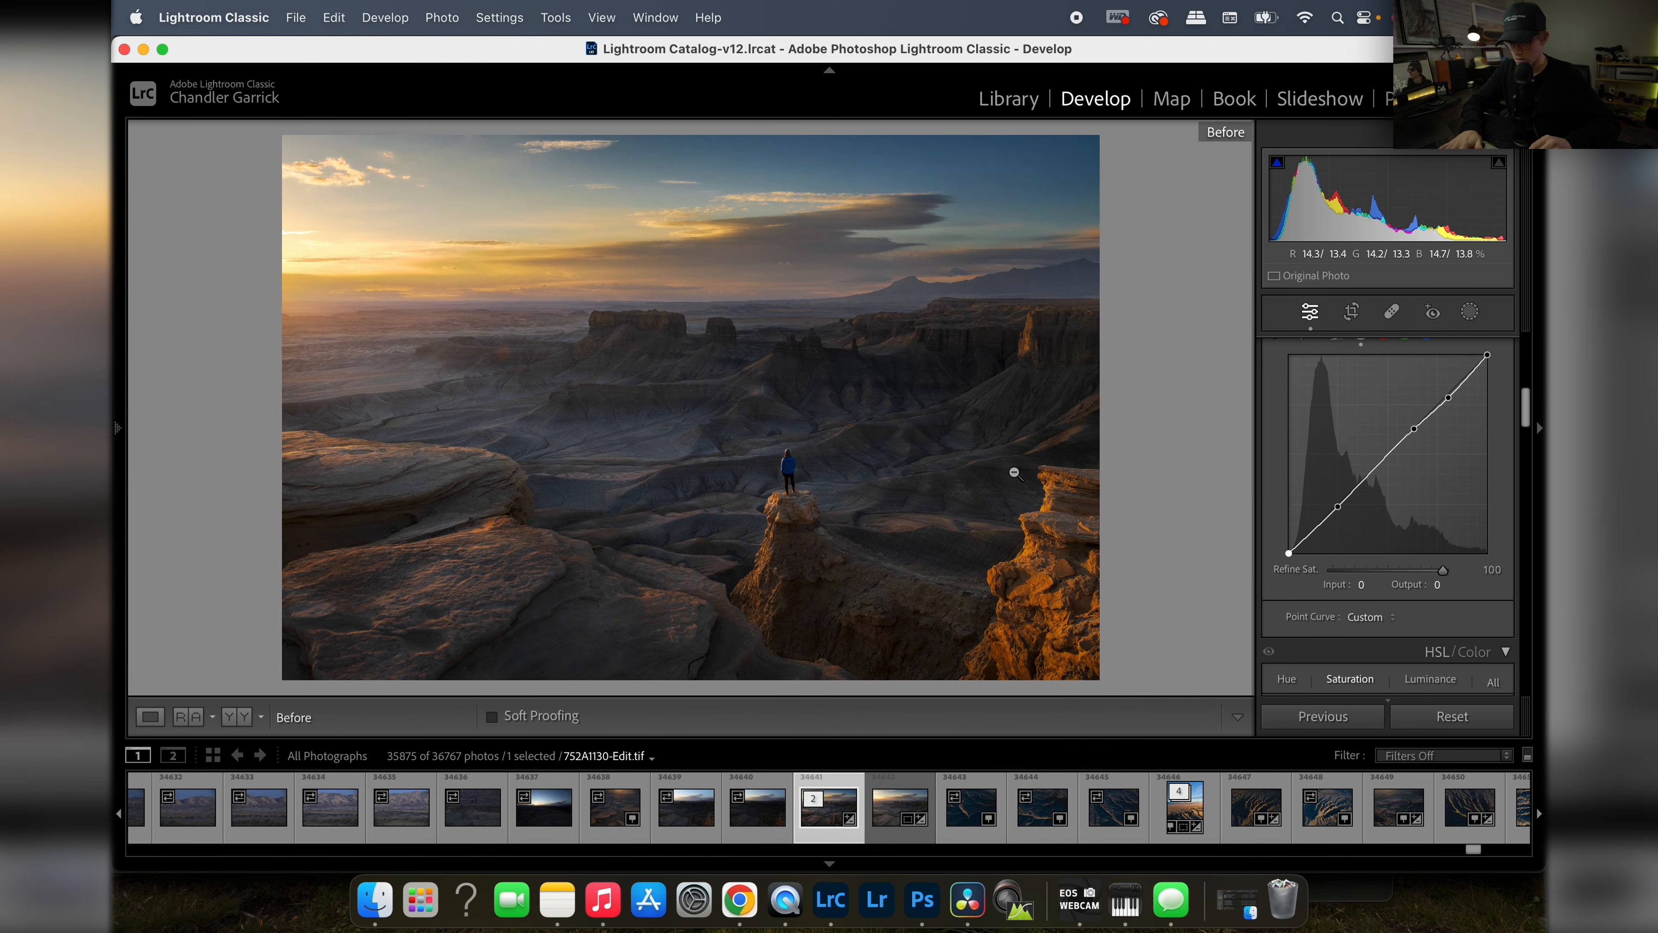
{"action": "key", "text": "backslash"}
{"action": "key", "text": "backslash"}
{"action": "key", "text": "backslash"}
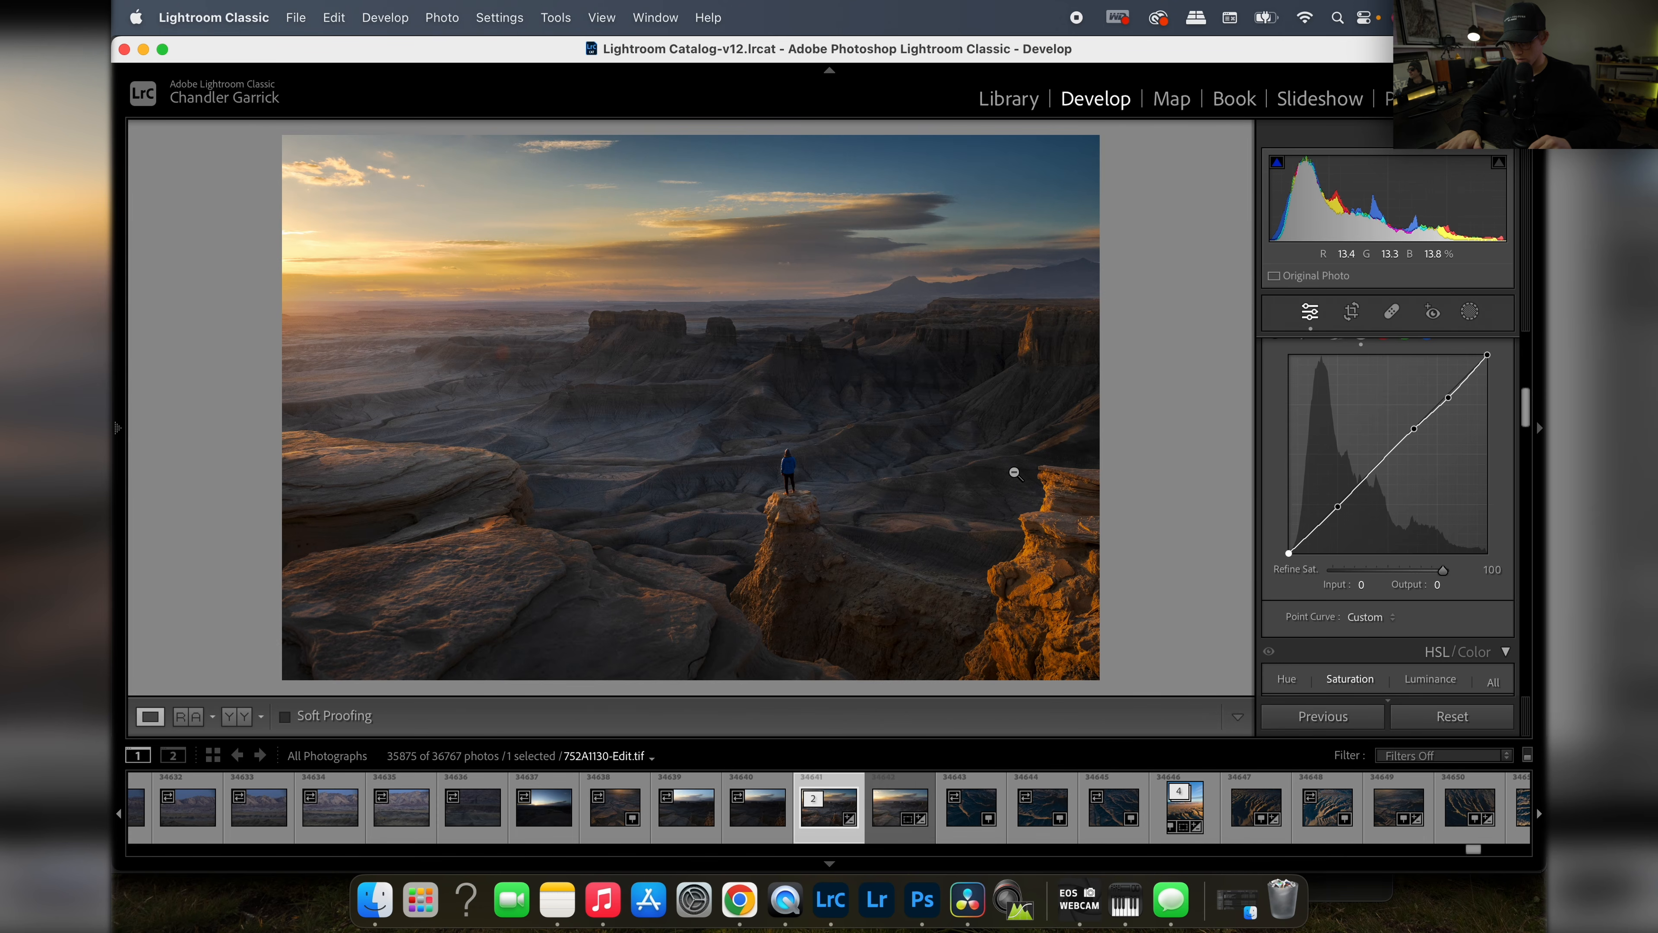
Step: Try darkening the curve's shadow point, and remove the shadow, midtone and highlight points
{"action": "left_click", "coordinate": [1341, 508]}
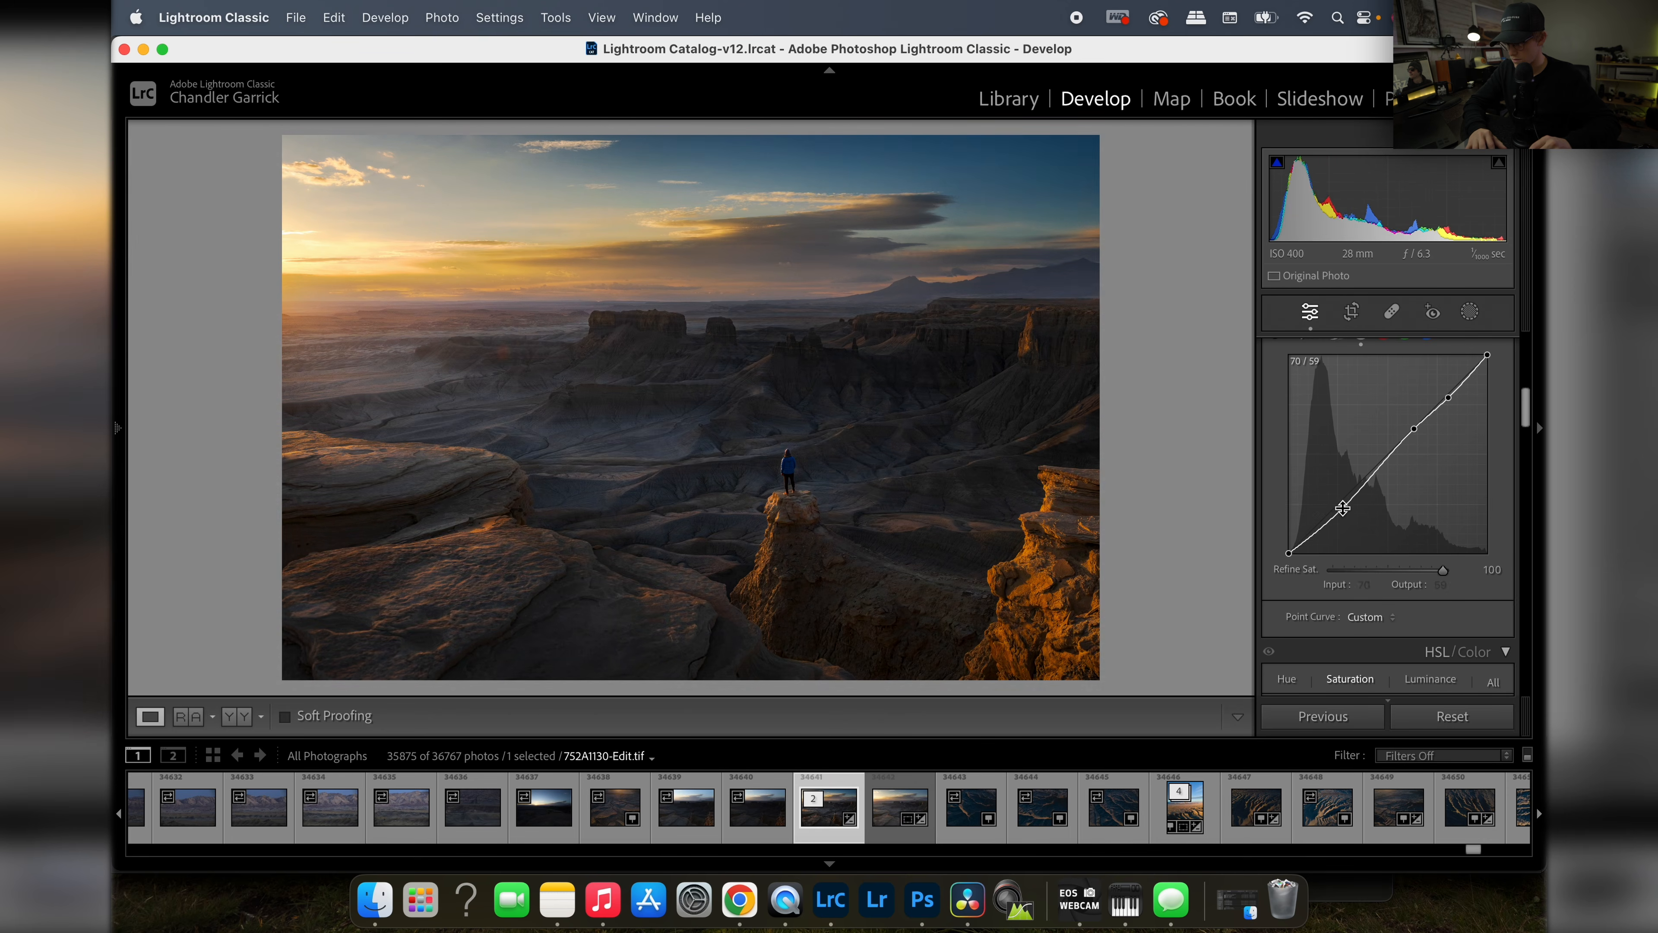
{"action": "double_click", "coordinate": [1335, 508]}
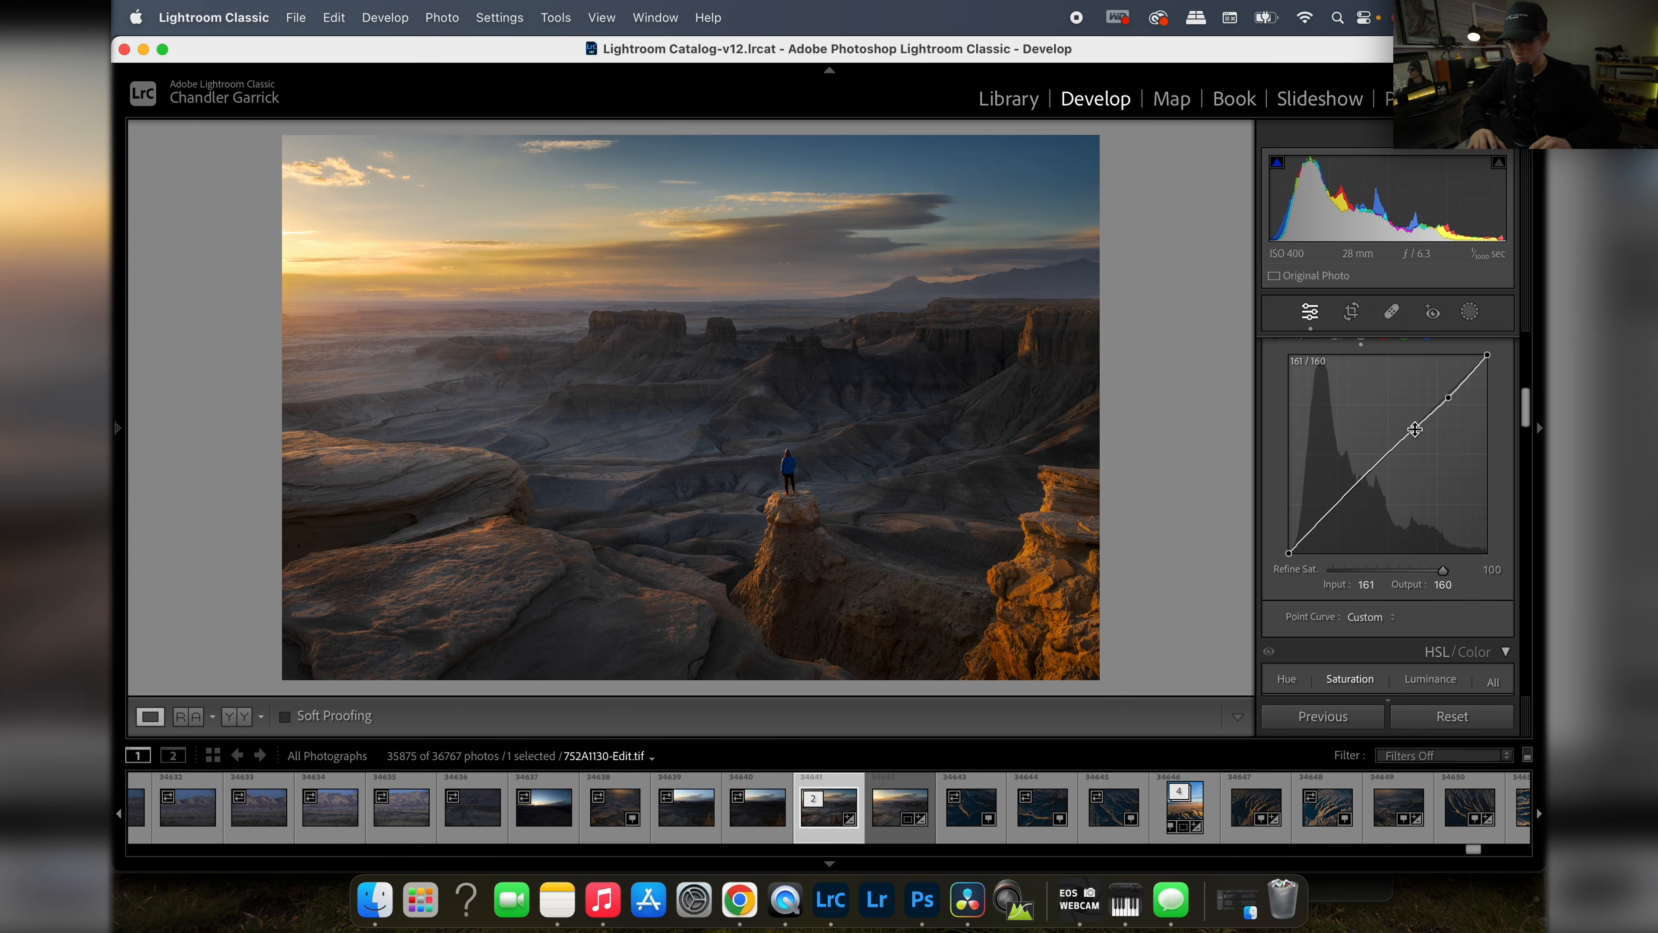
{"action": "double_click", "coordinate": [1448, 398]}
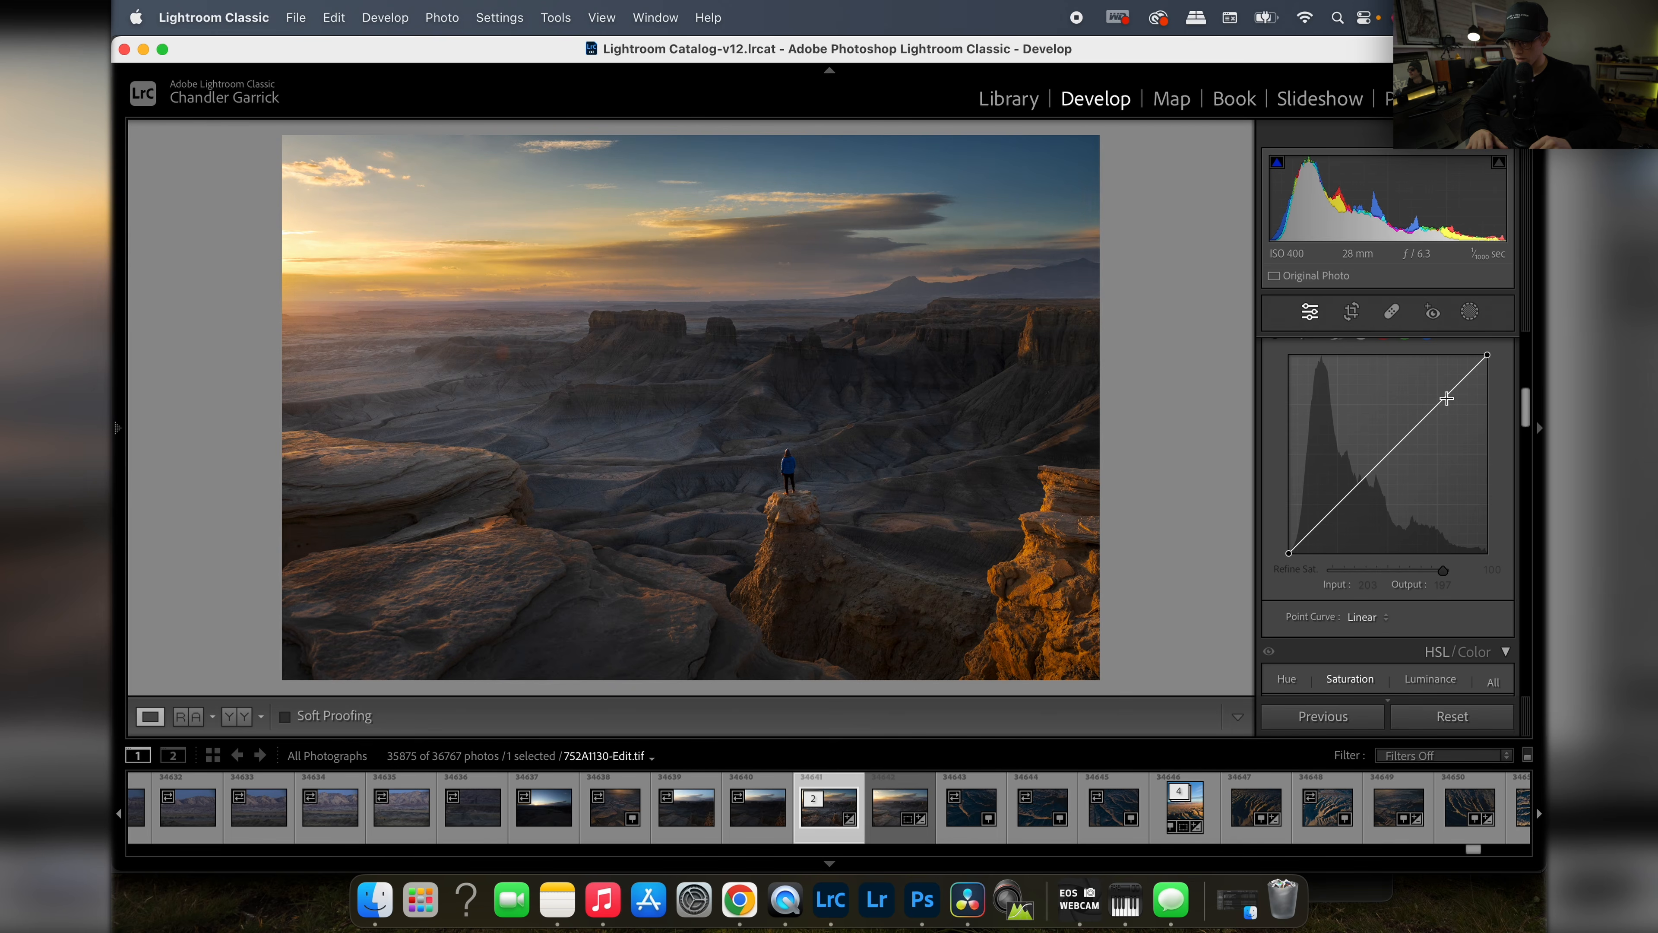
Step: Try a point curve anchored in the shadows and highlights with the midtones pulled down to 146/135, and reset it to linear
{"action": "left_click", "coordinate": [1437, 405]}
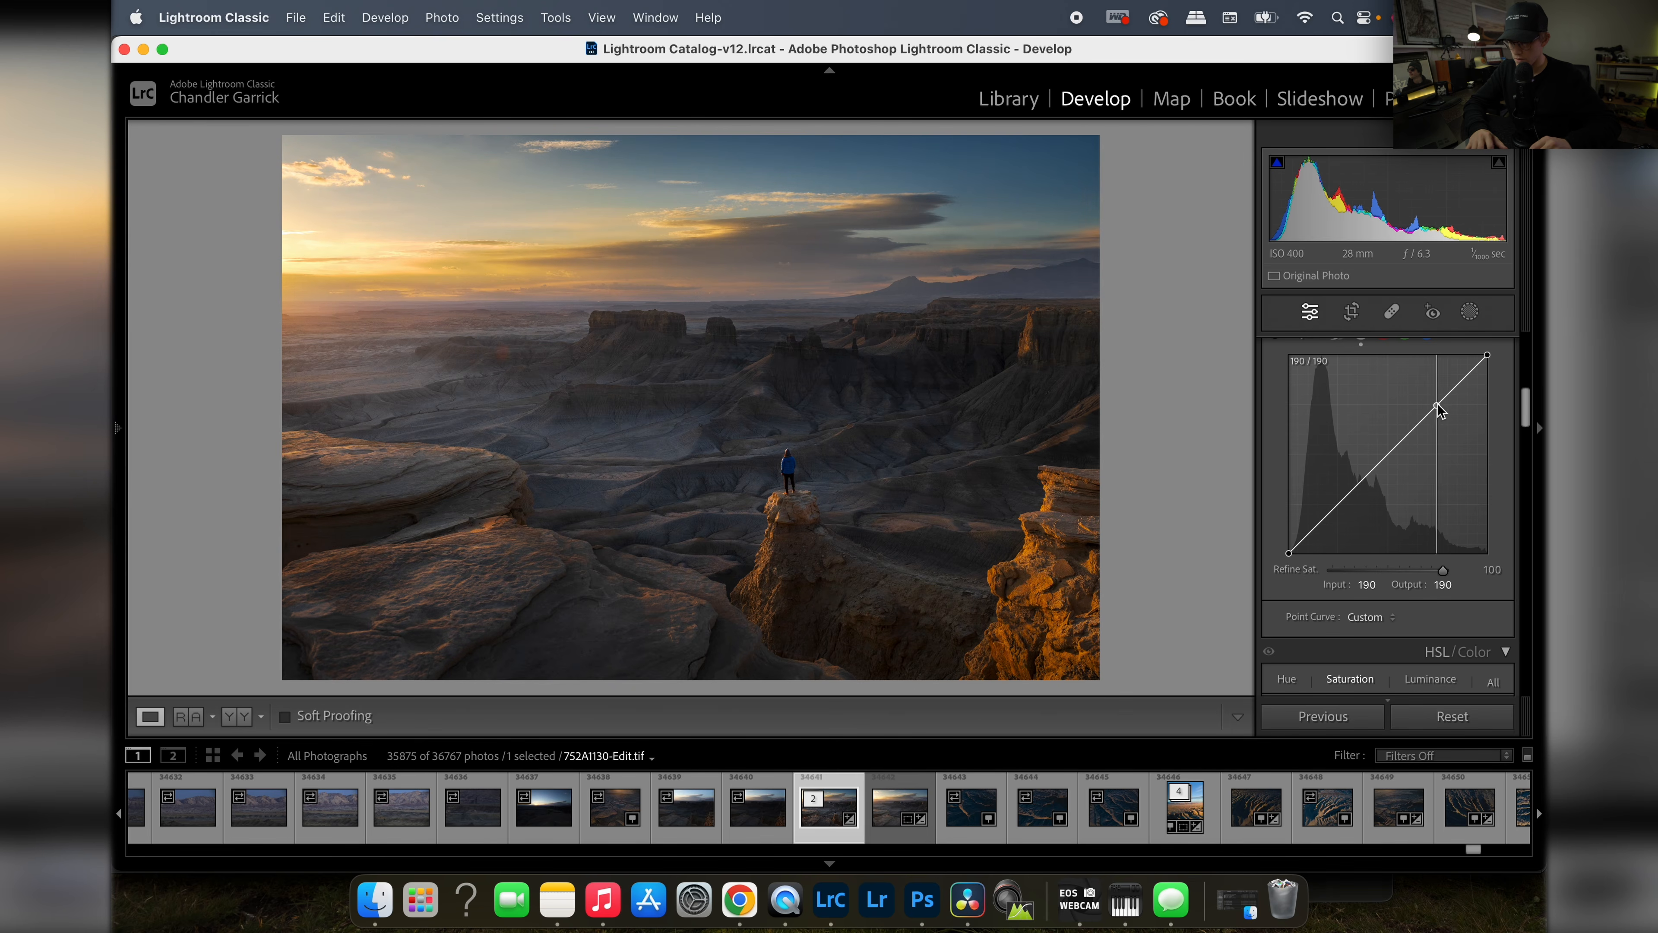
{"action": "left_click", "coordinate": [1340, 499]}
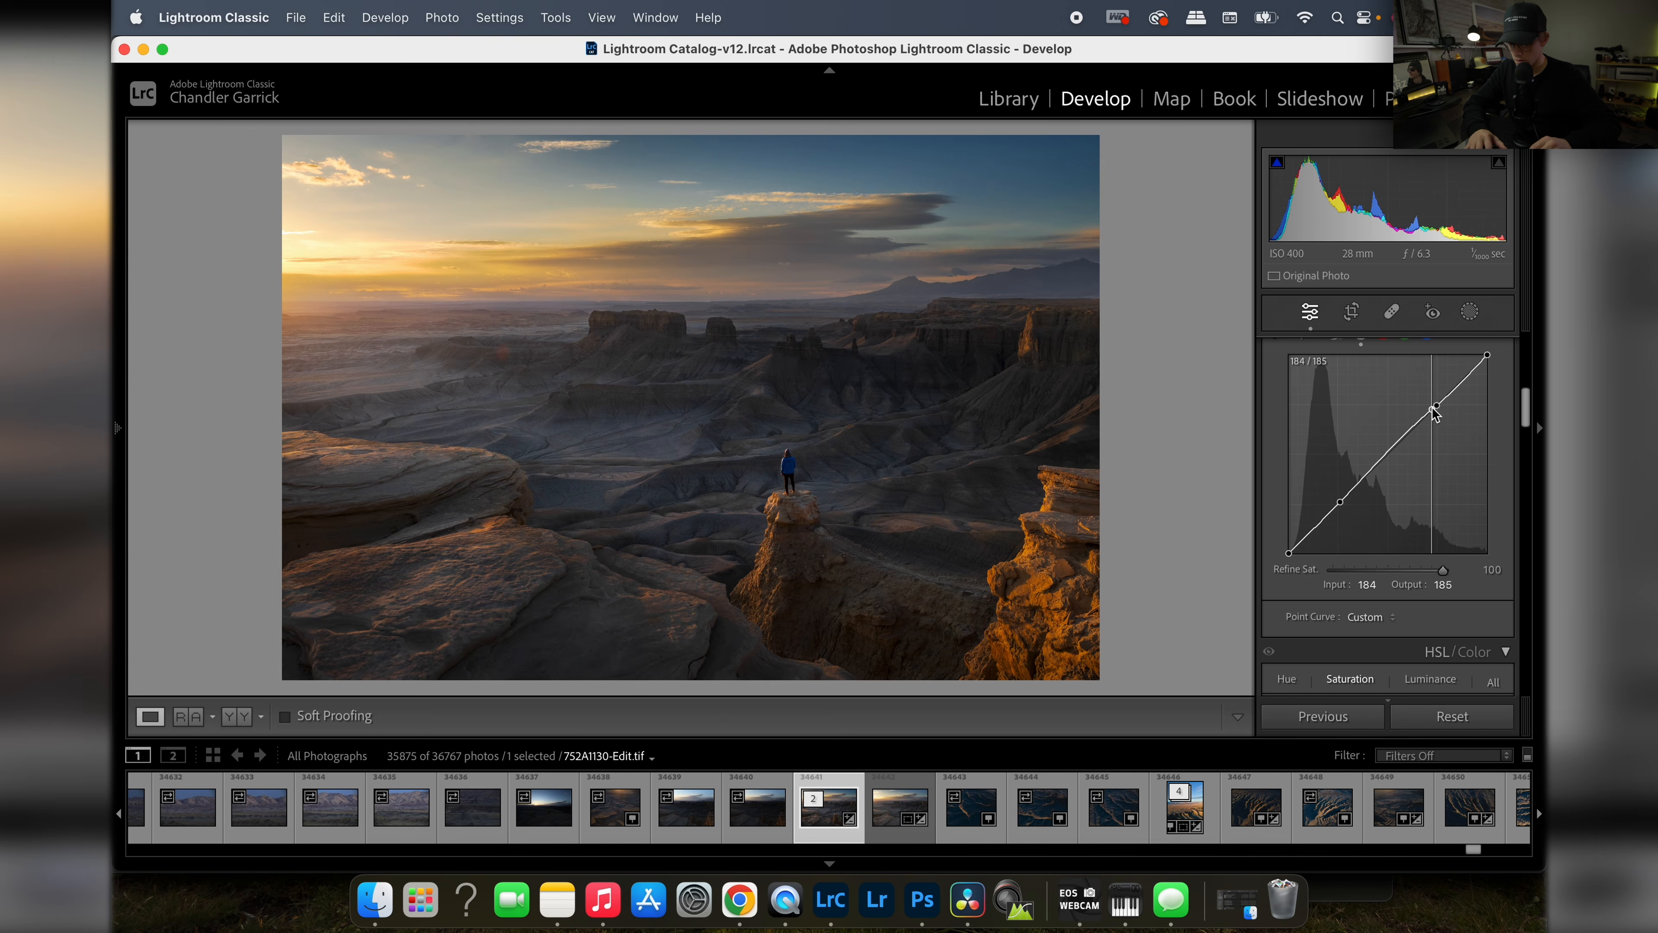
{"action": "left_click_drag", "start_coordinate": [1433, 407], "coordinate": [1403, 454]}
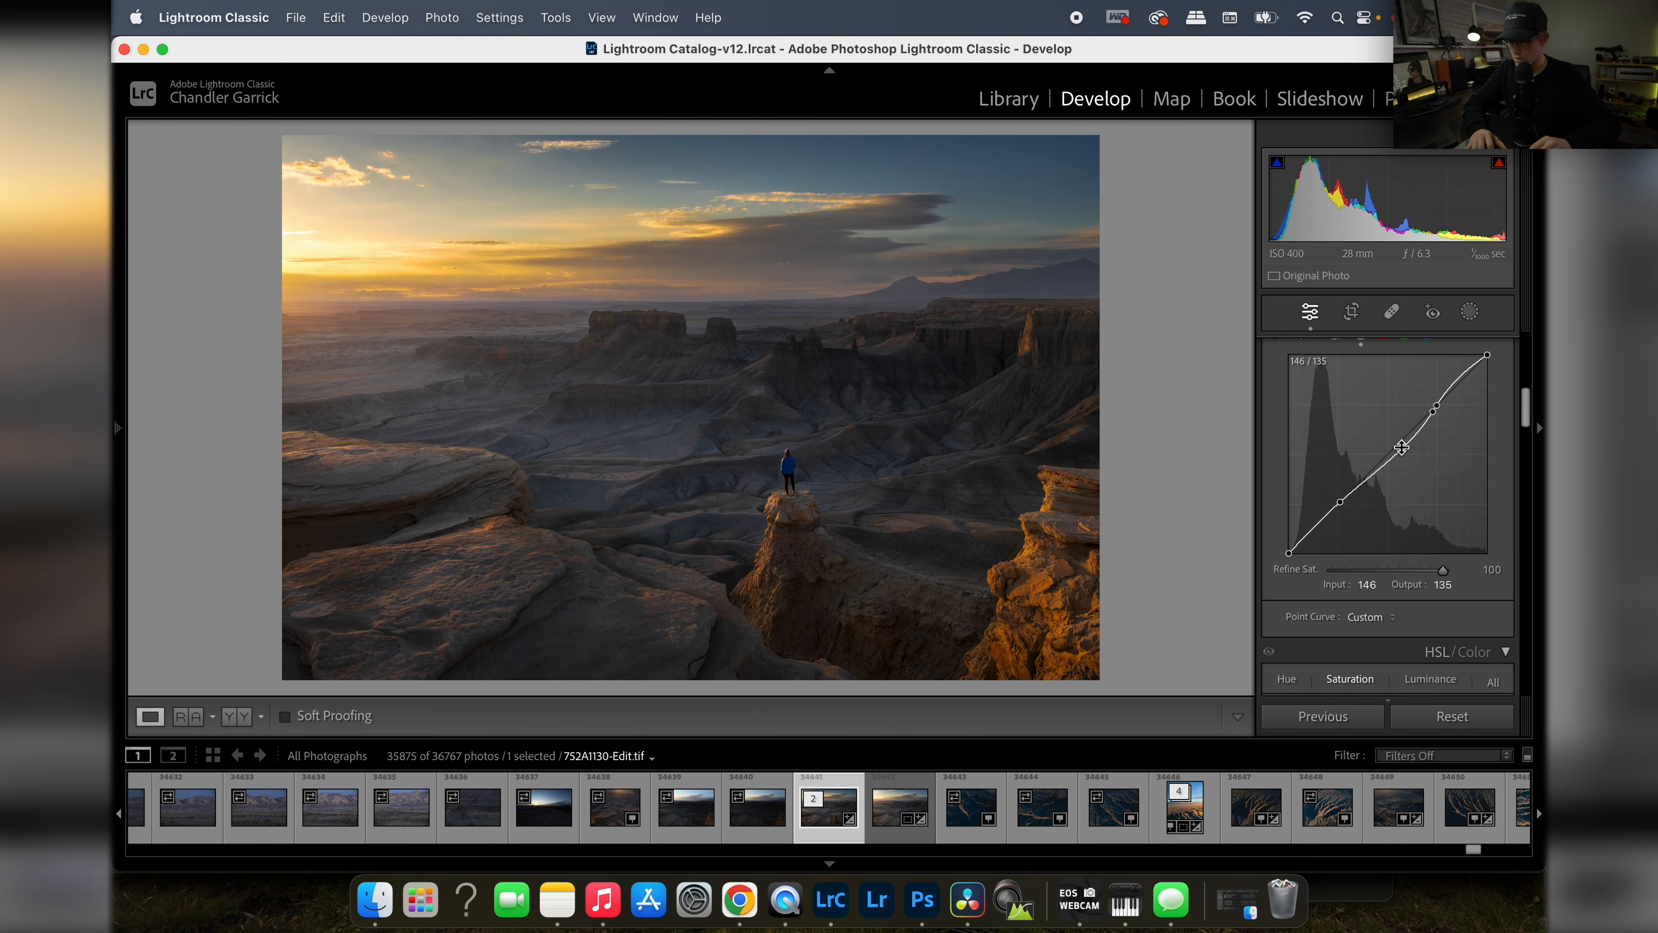
{"action": "double_click", "coordinate": [1433, 416]}
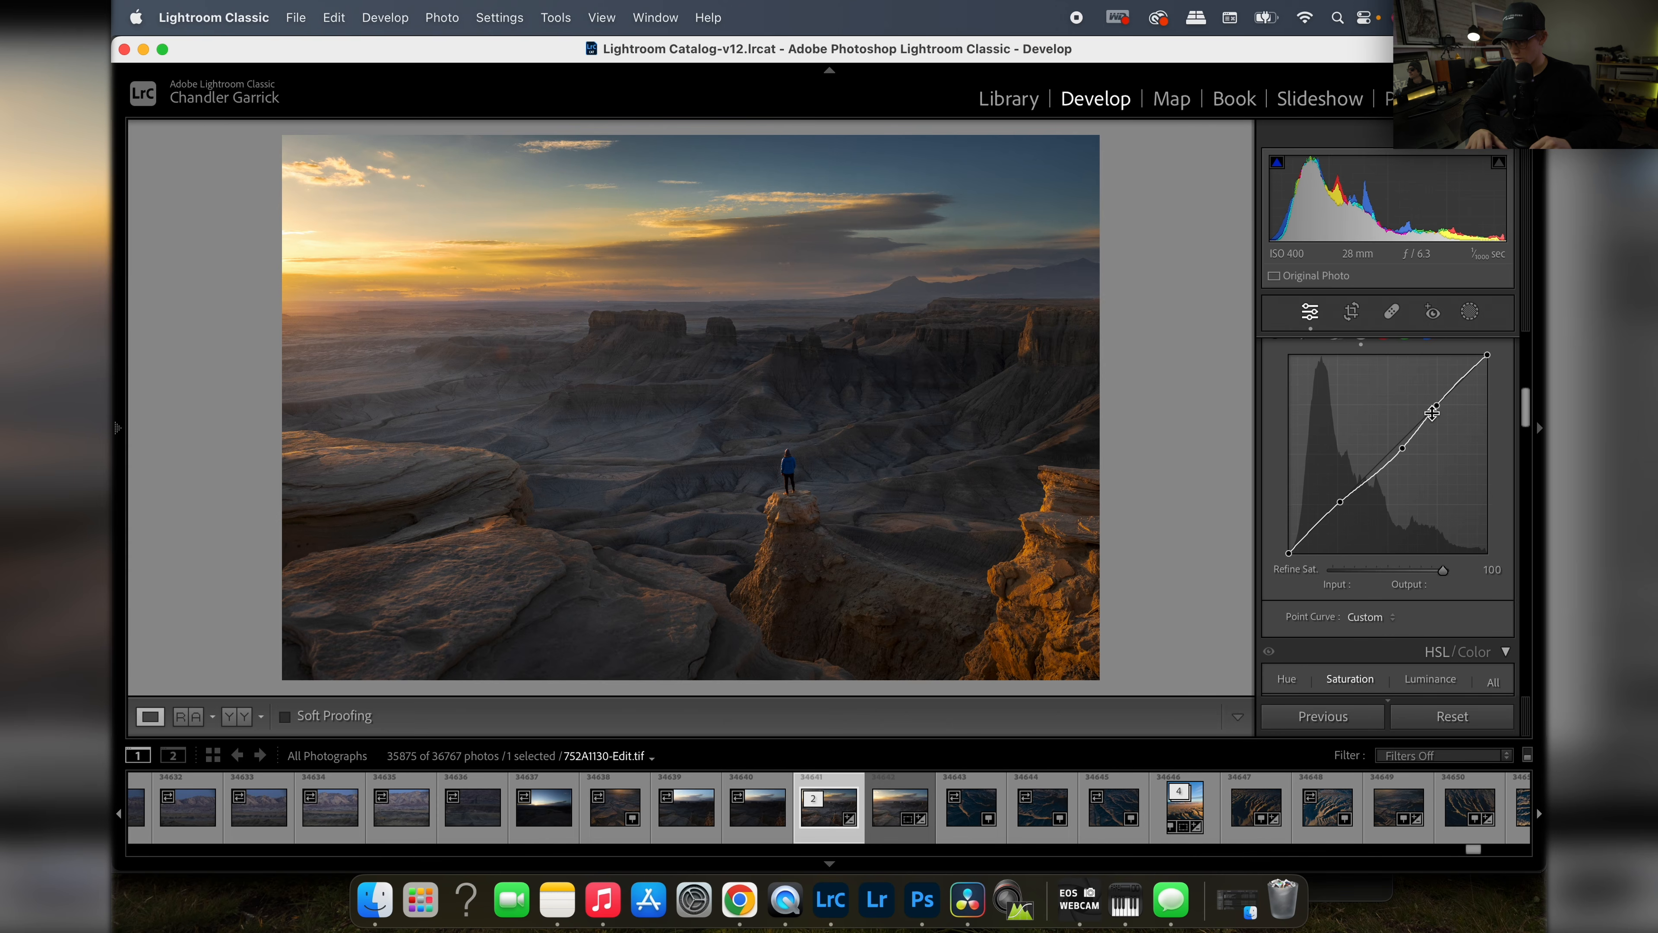
{"action": "key", "text": "backslash"}
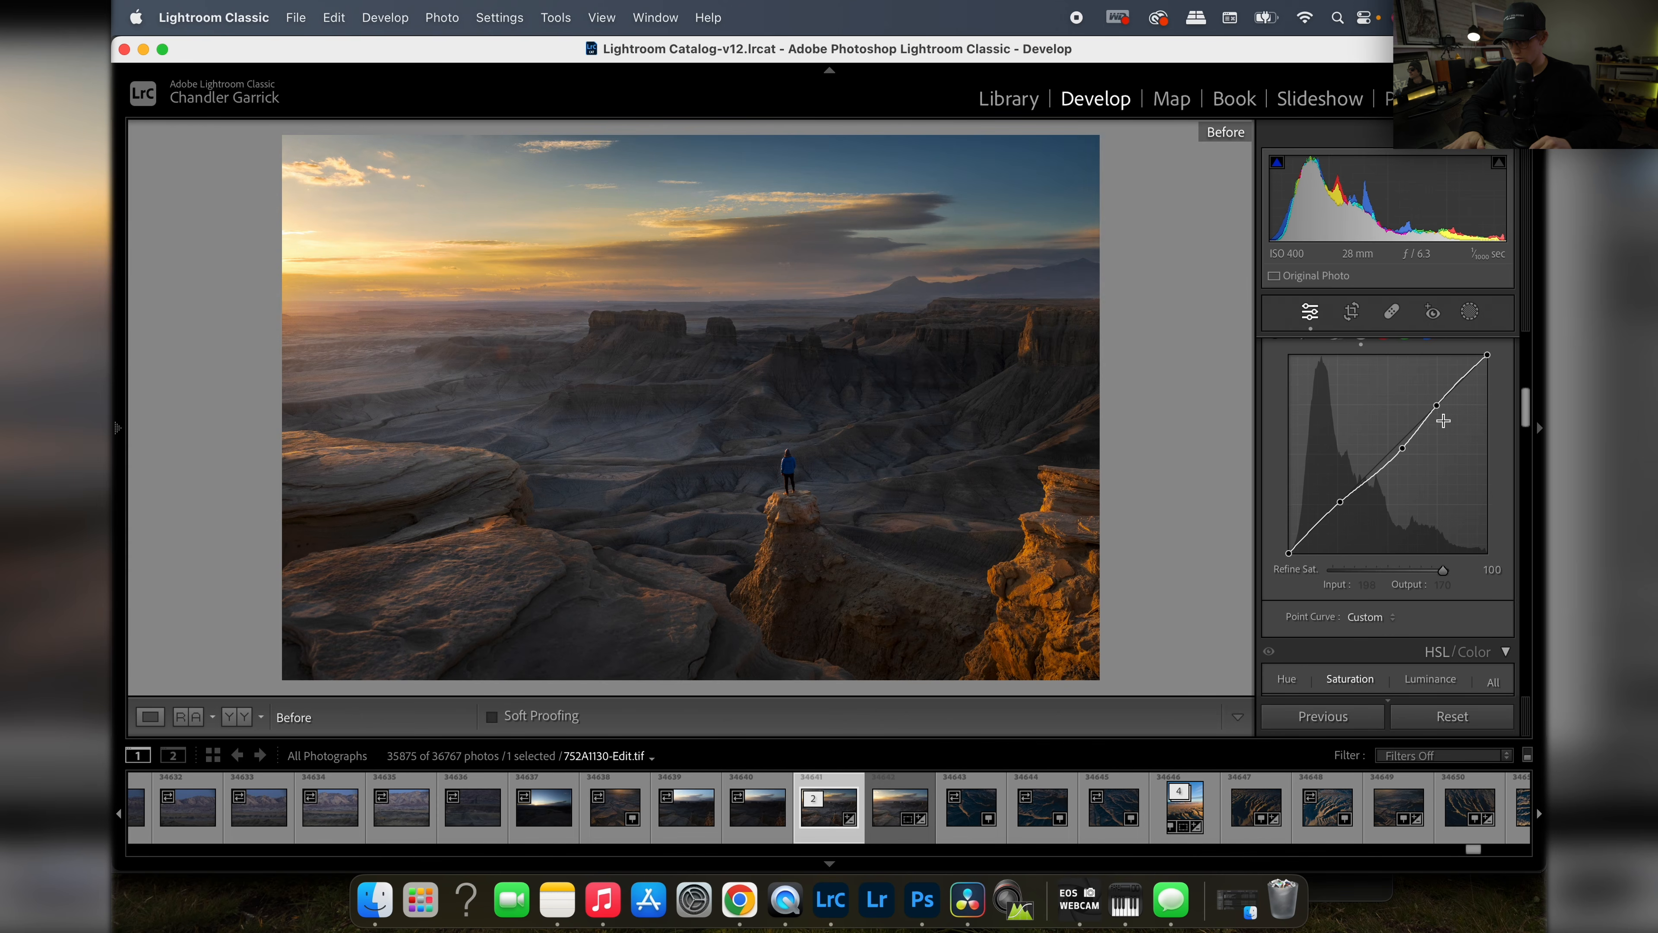
{"action": "key", "text": "backslash"}
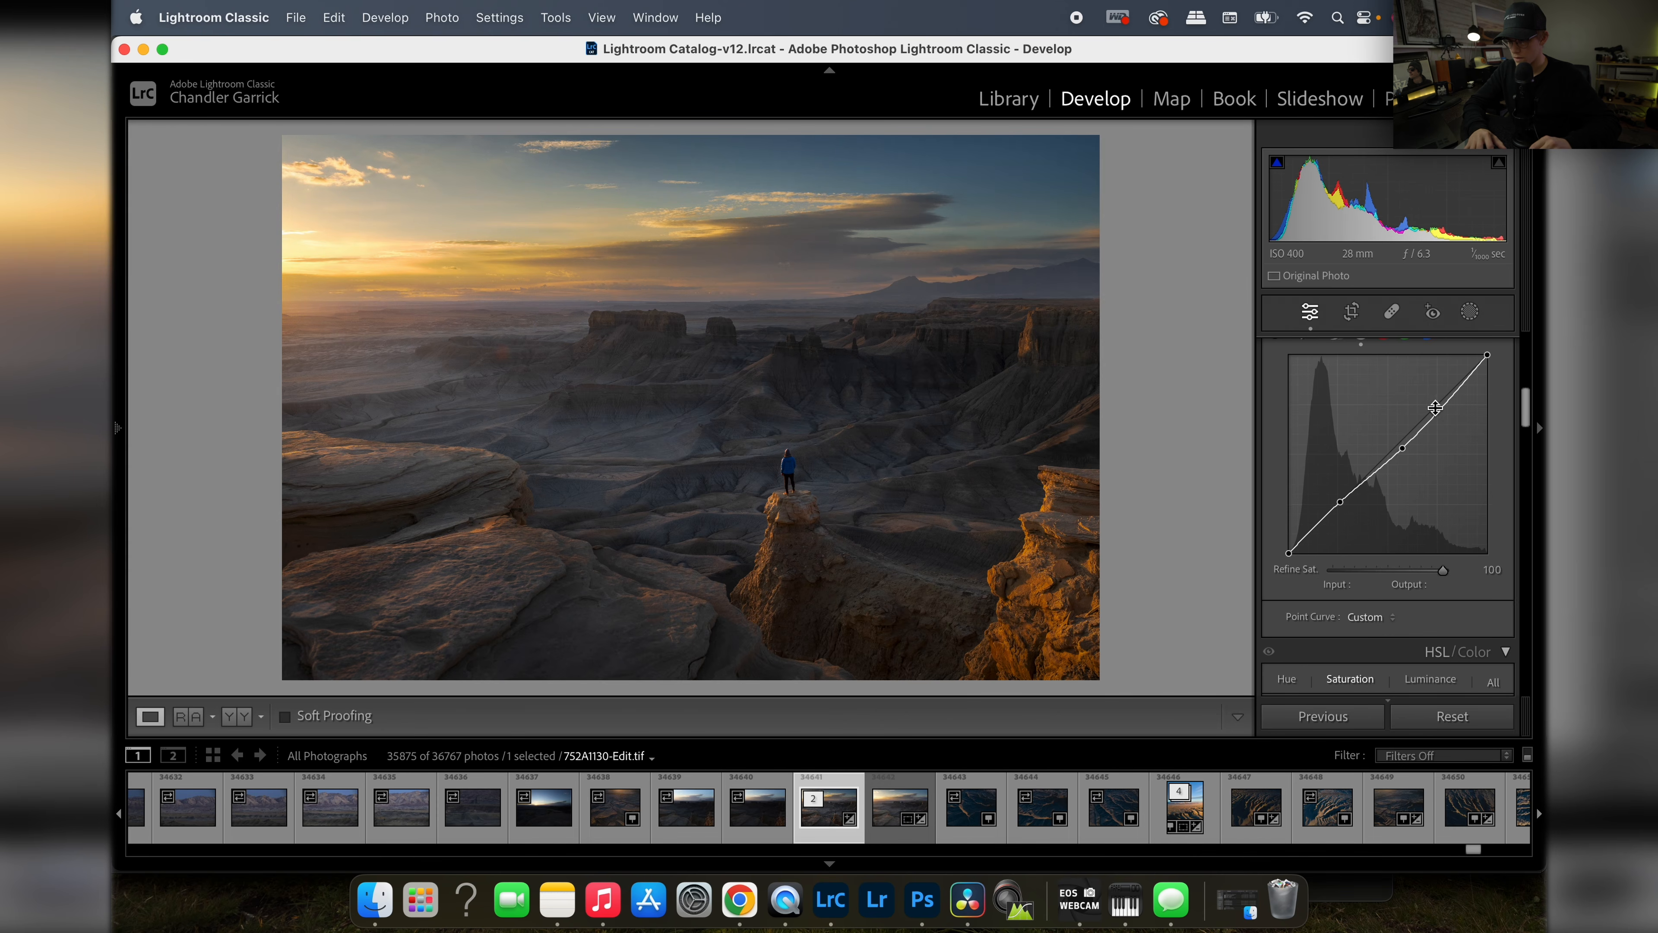
{"action": "double_click", "coordinate": [1341, 503]}
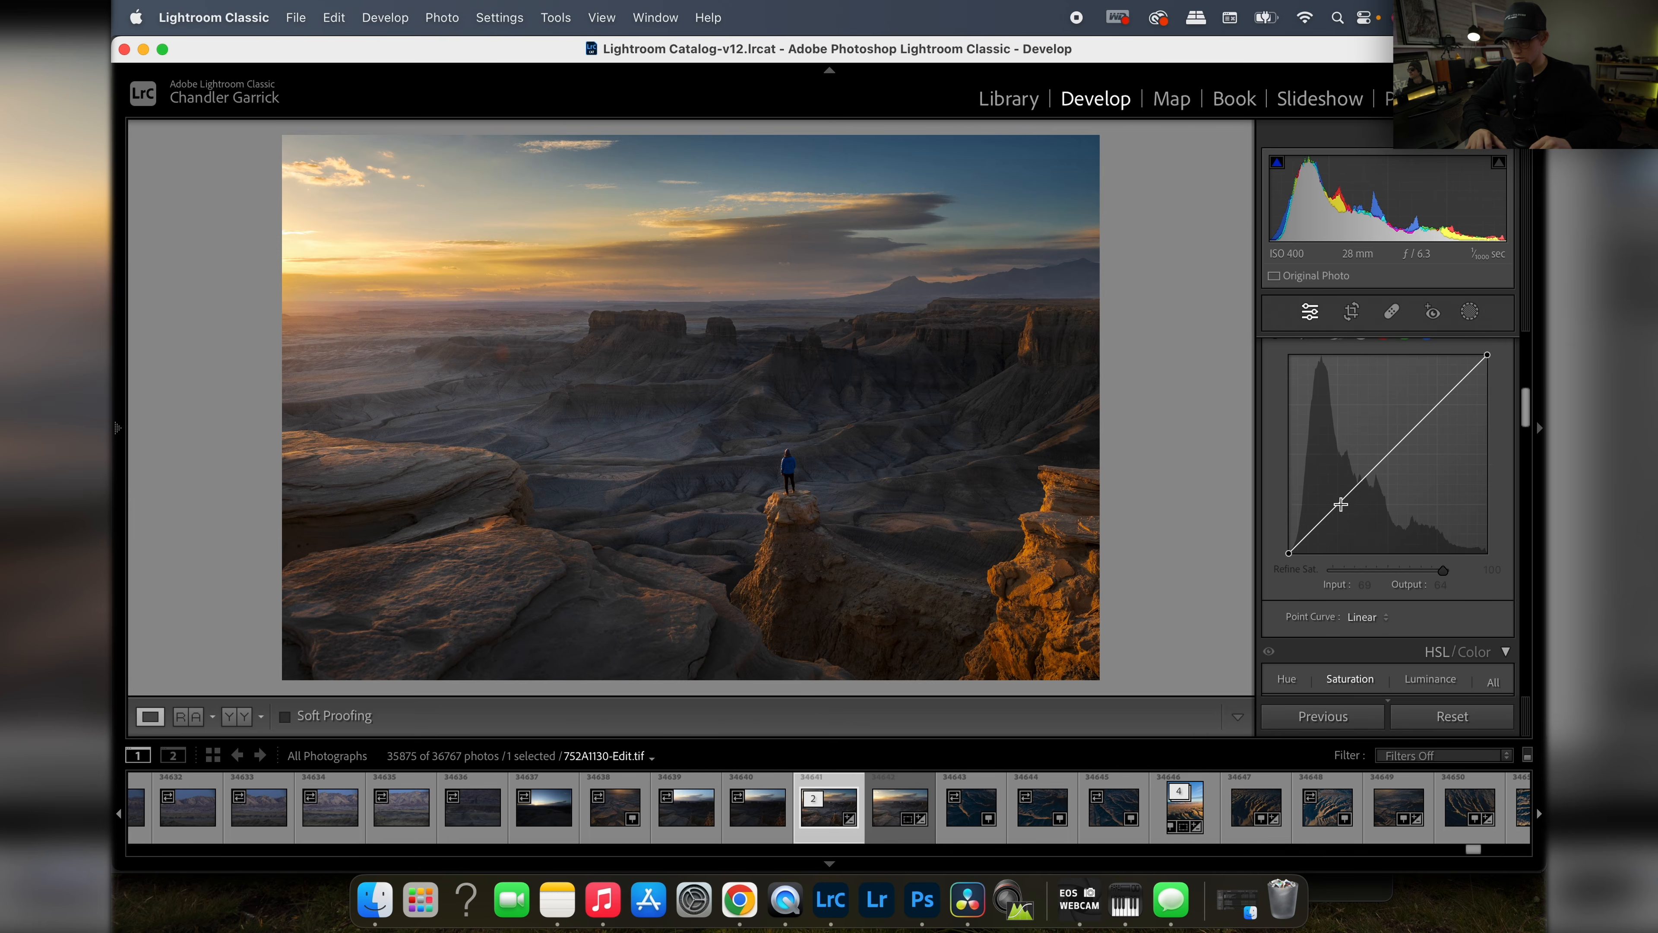
Step: Shape the point curve with a highlight point at 191/187, the black point at 3/3 and a shadow point at 64/60
{"action": "left_click", "coordinate": [1437, 408]}
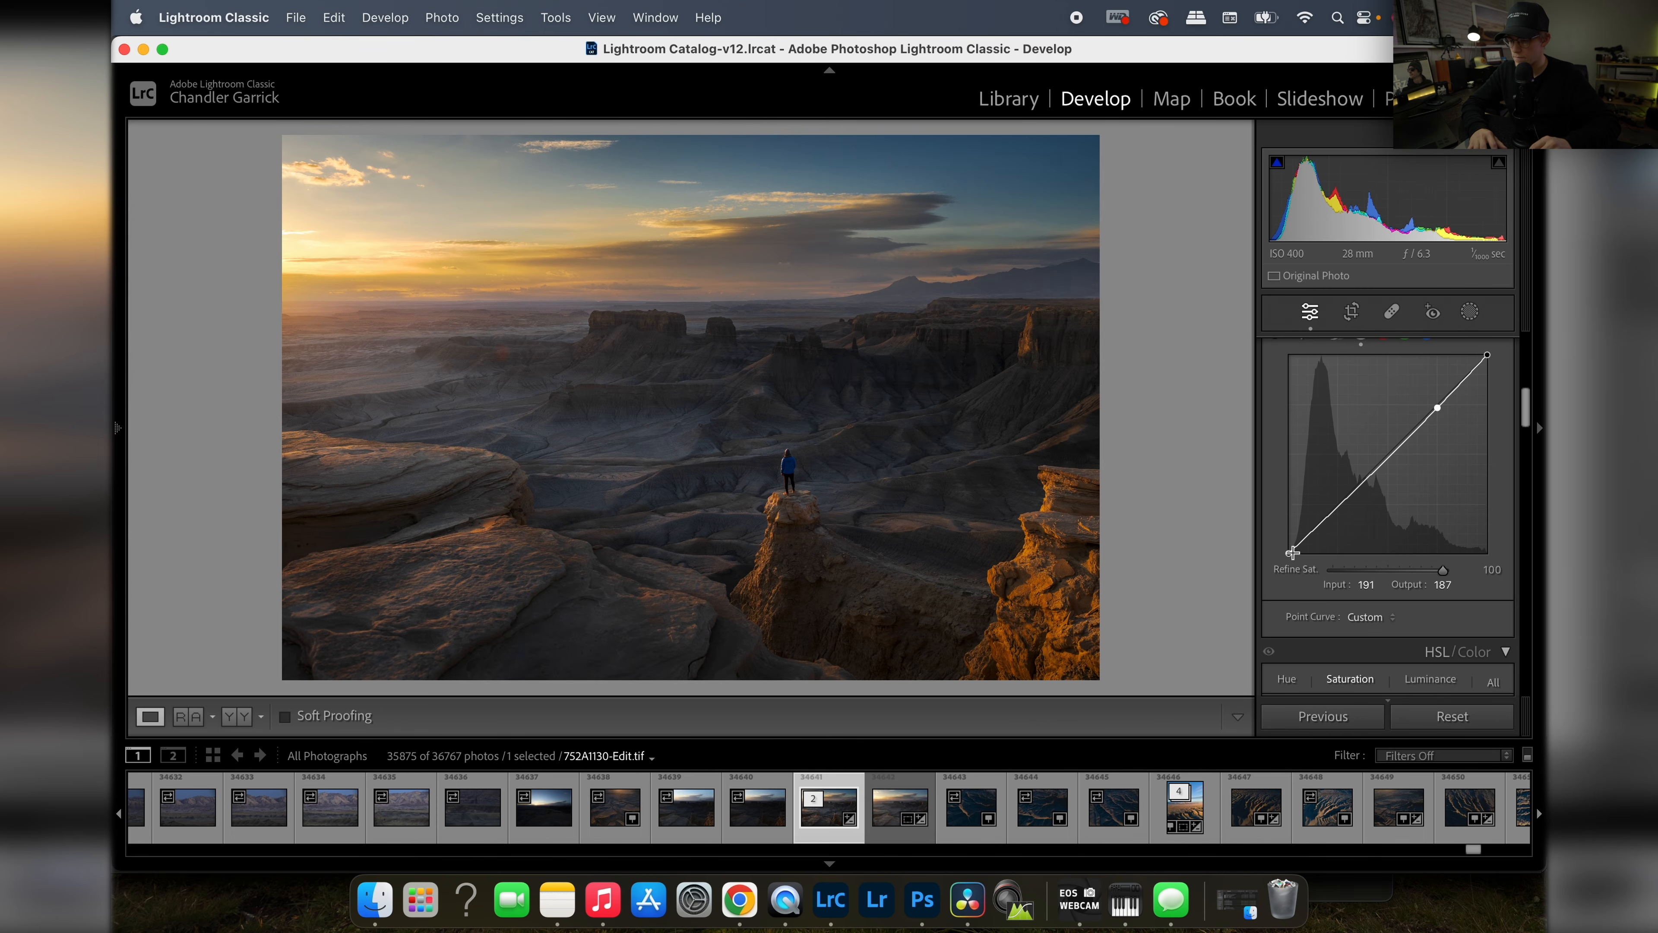
{"action": "left_click_drag", "start_coordinate": [1288, 553], "coordinate": [1291, 553]}
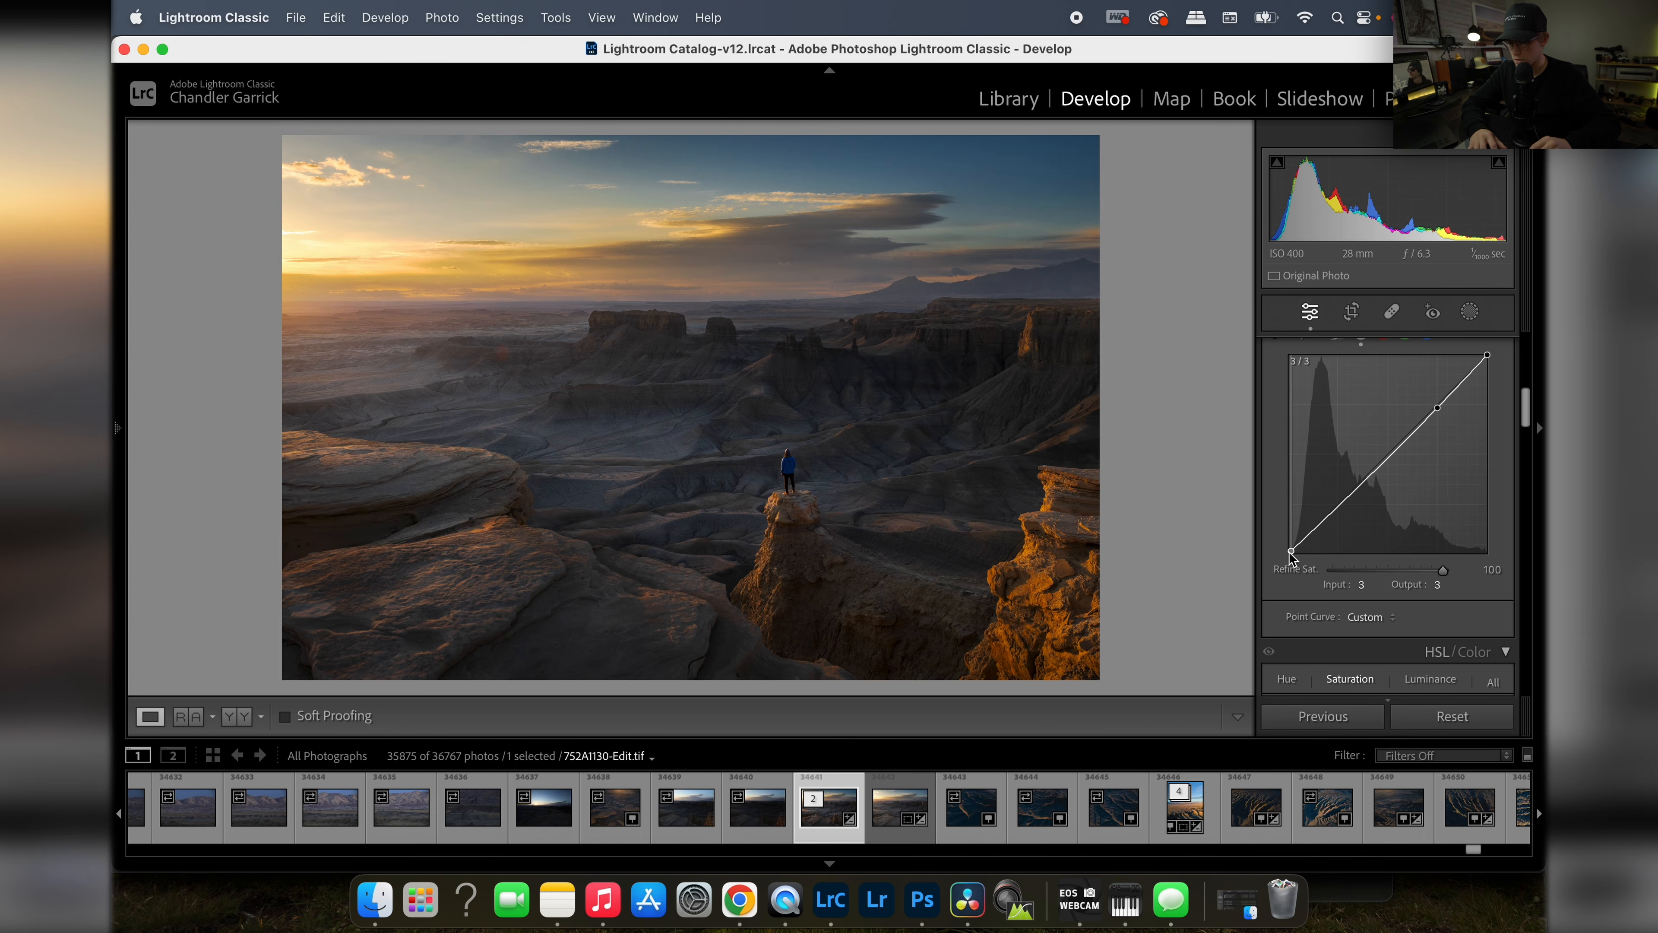
{"action": "left_click", "coordinate": [1336, 509]}
{"action": "left_click_drag", "start_coordinate": [1336, 508], "coordinate": [1339, 506]}
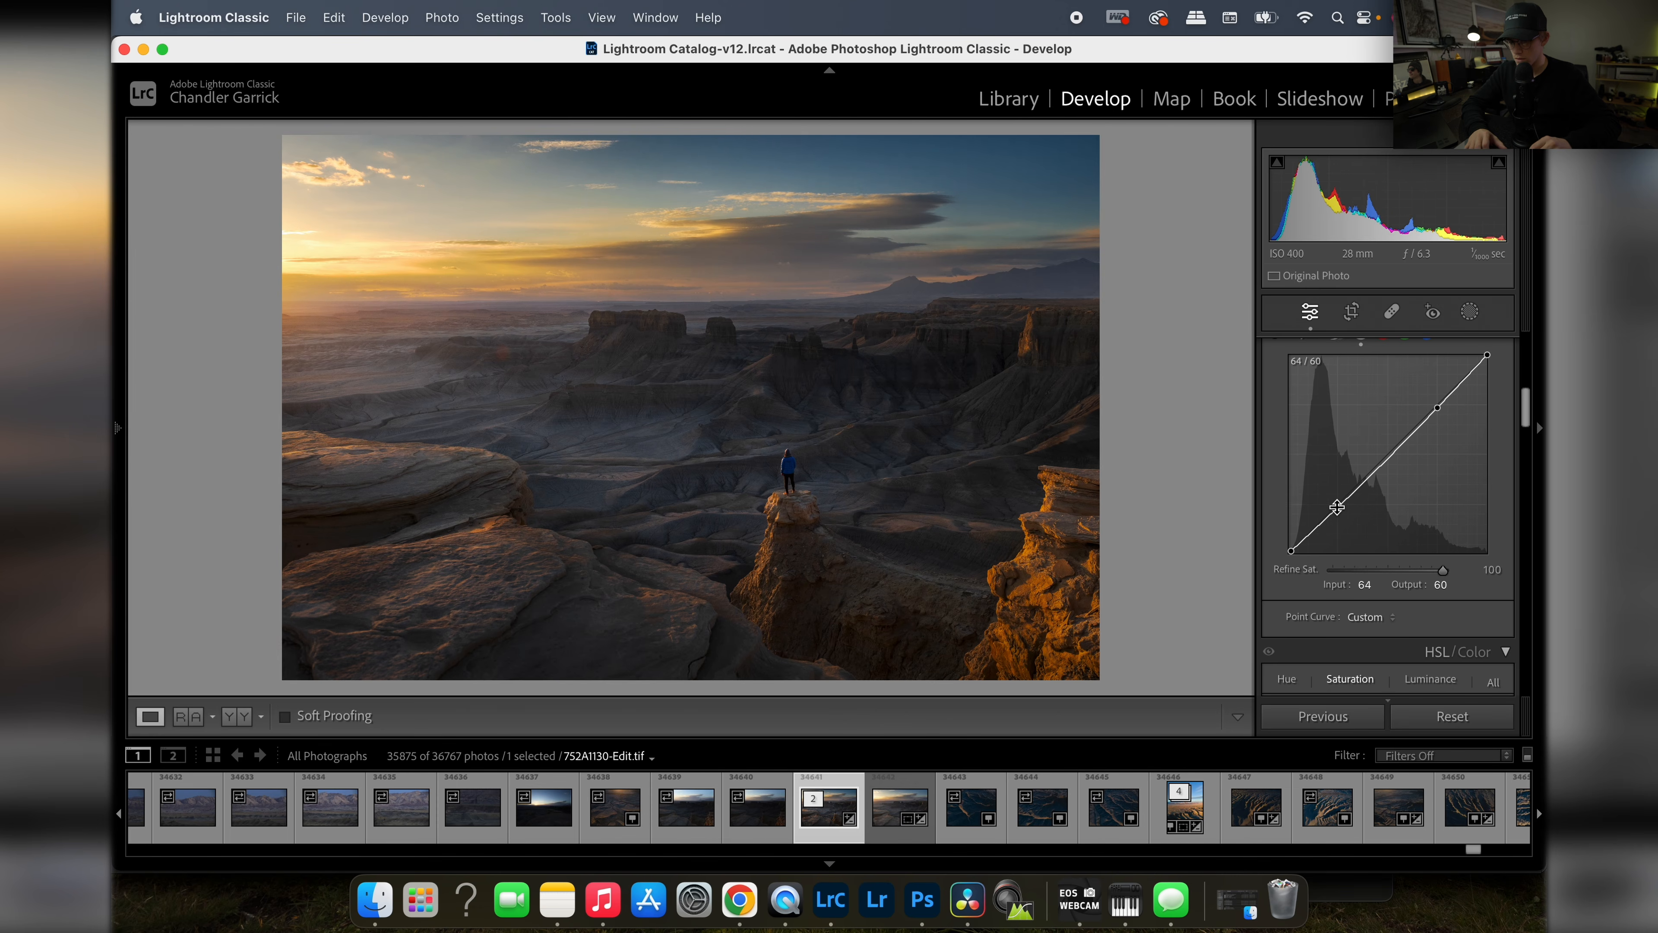
Step: Examine the photo's overall brightness at a reduced size and in a soft proof preview on a white background
{"action": "left_click", "coordinate": [712, 412]}
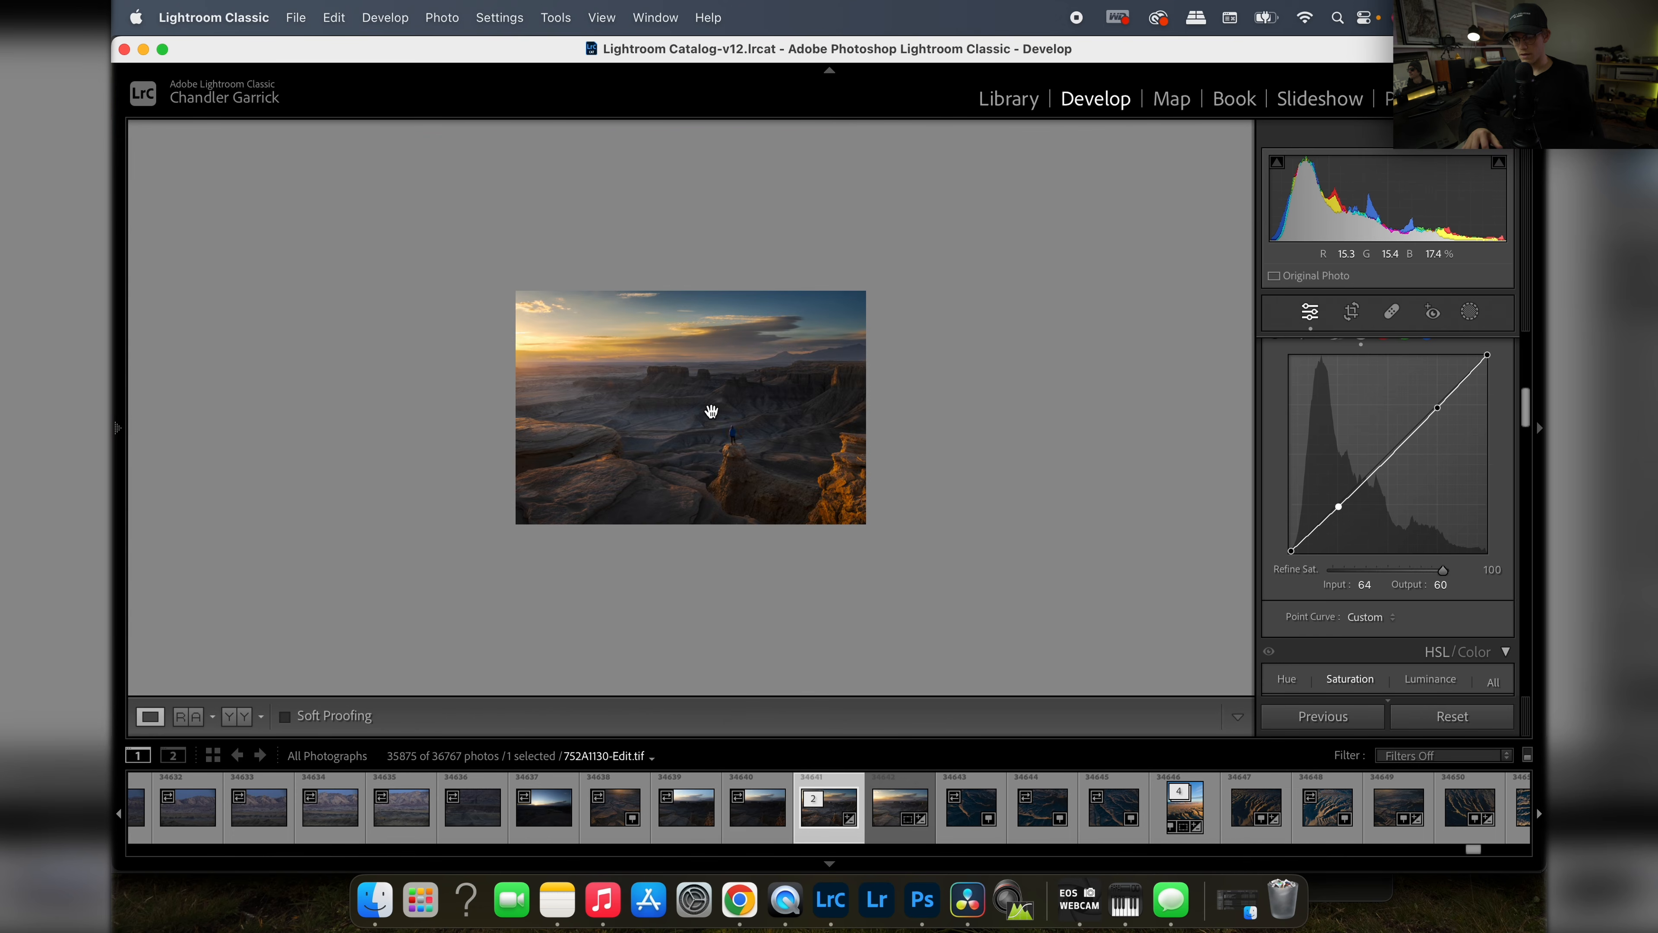
{"action": "left_click", "coordinate": [712, 412]}
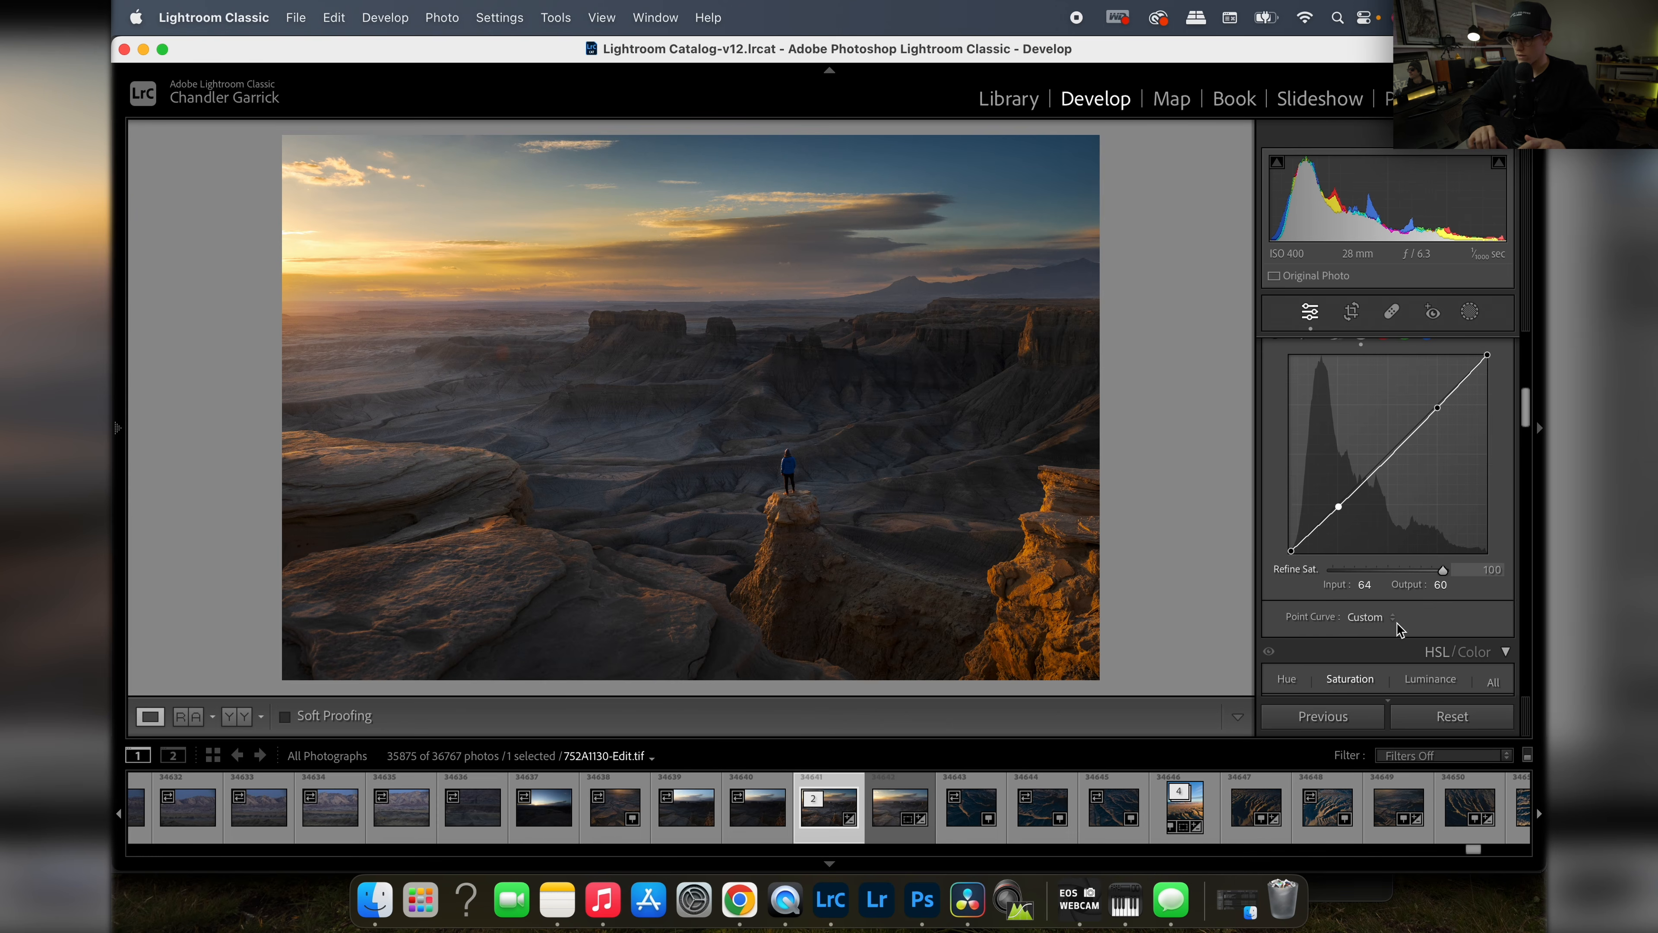
{"action": "scroll", "coordinate": [1397, 624], "scroll_direction": "down", "scroll_amount": 15}
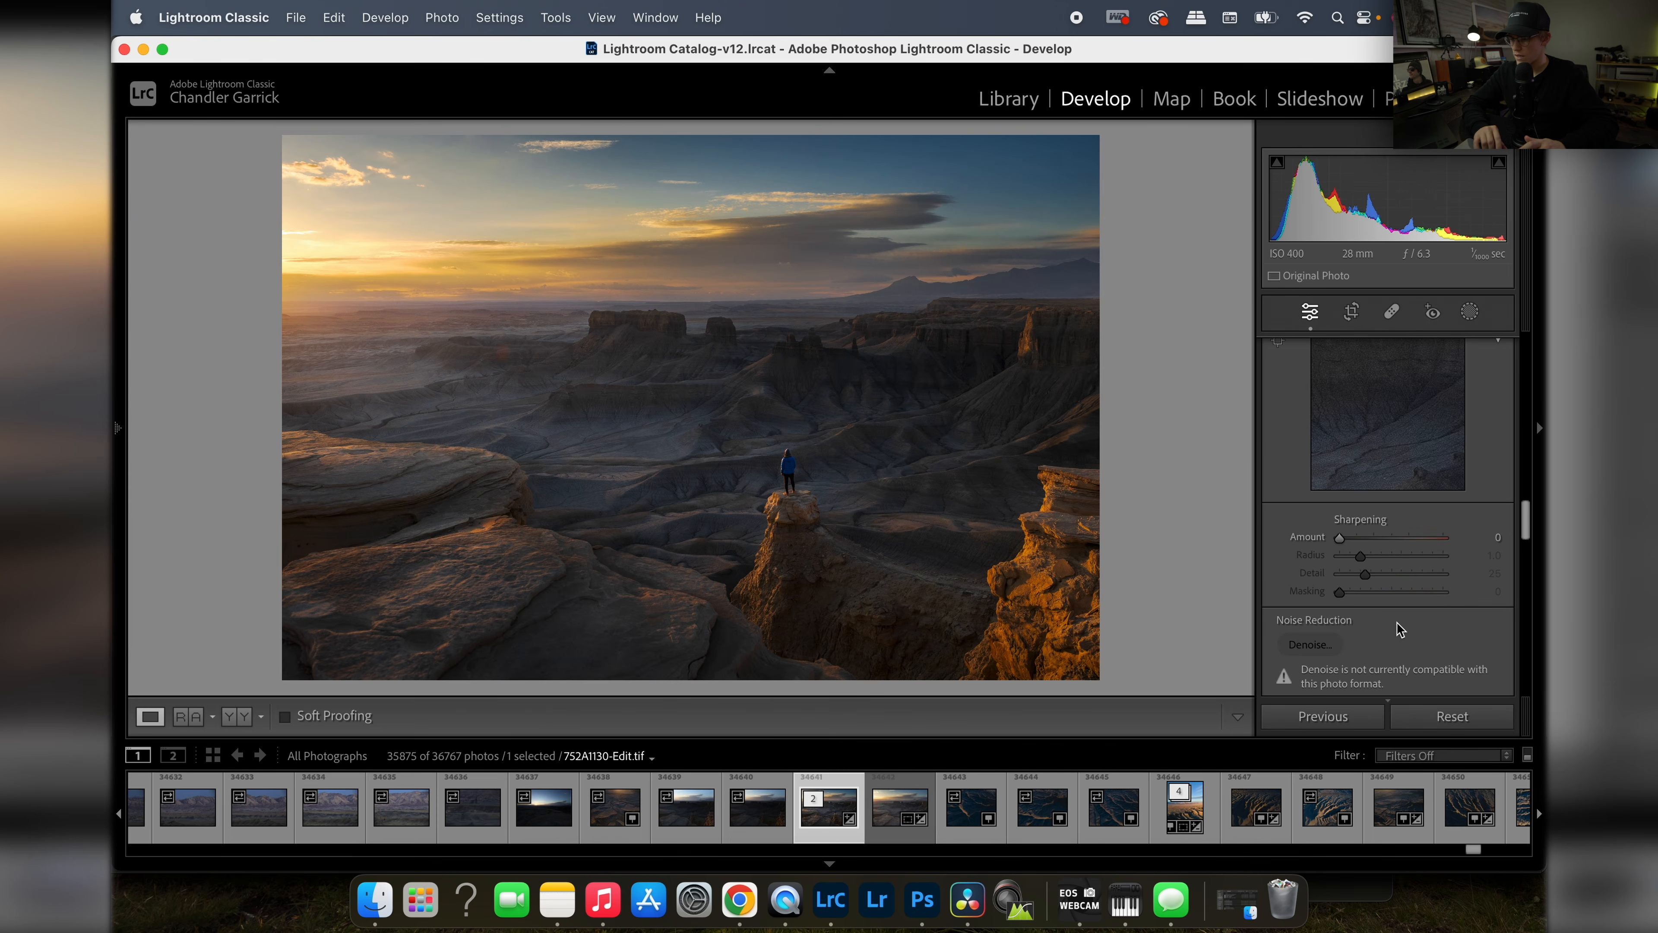
{"action": "scroll", "coordinate": [1396, 622], "scroll_direction": "up", "scroll_amount": 3}
{"action": "key", "text": "super+minus"}
{"action": "key", "text": "super+minus"}
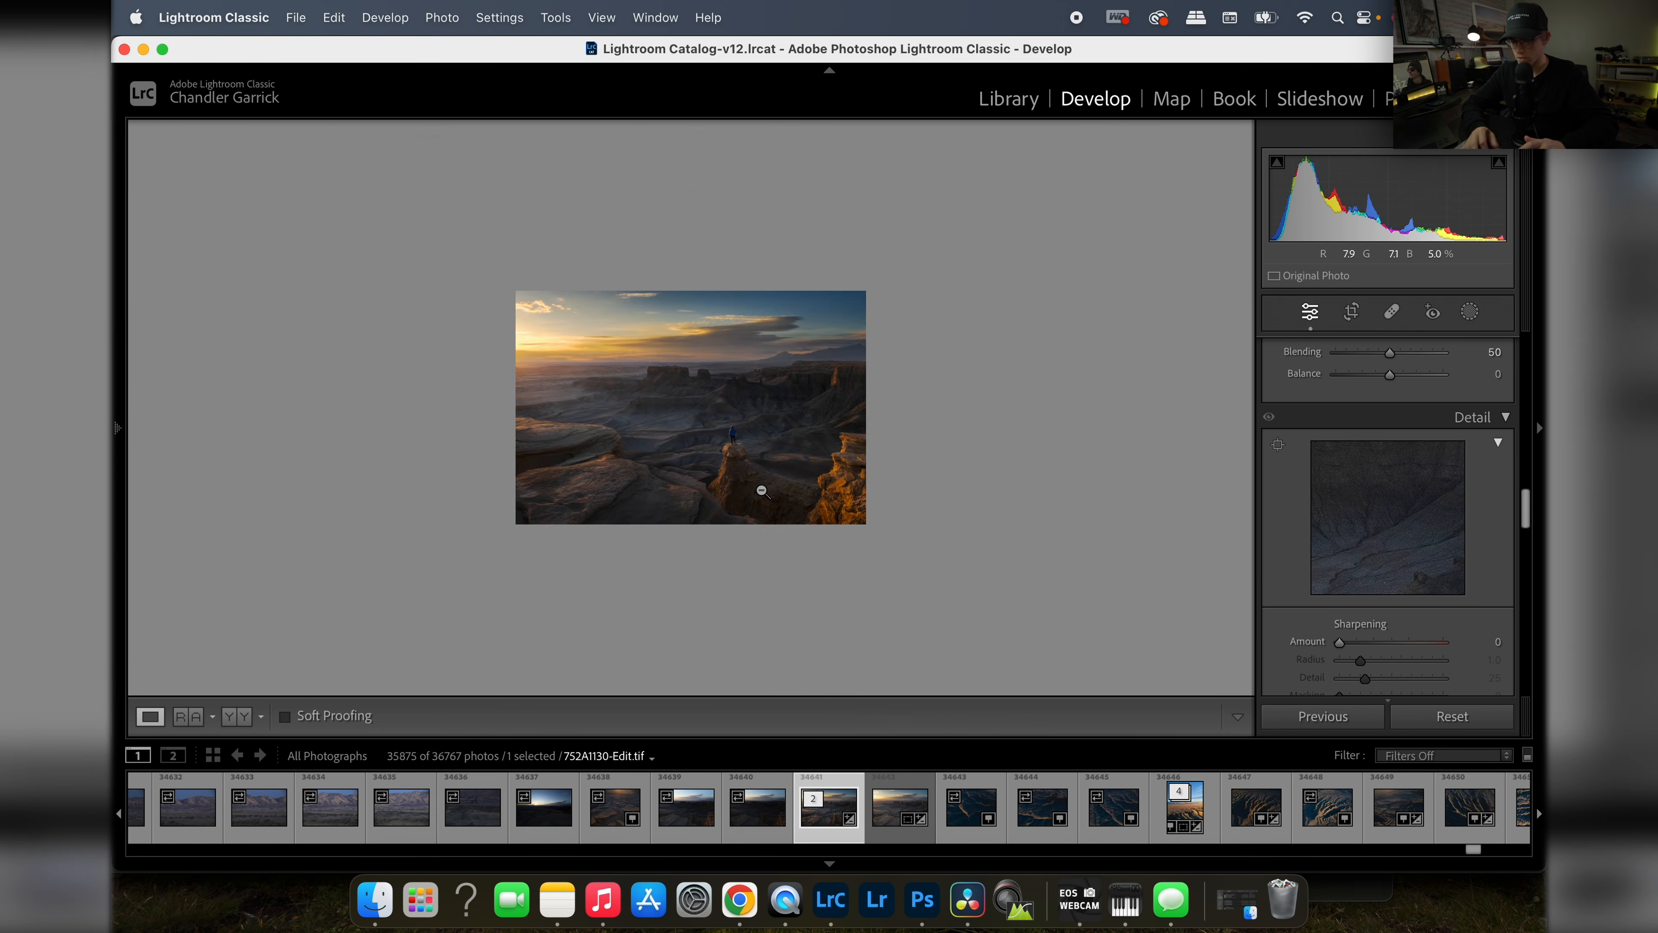
{"action": "left_click", "coordinate": [762, 490]}
{"action": "left_click", "coordinate": [762, 490]}
{"action": "left_click", "coordinate": [762, 490]}
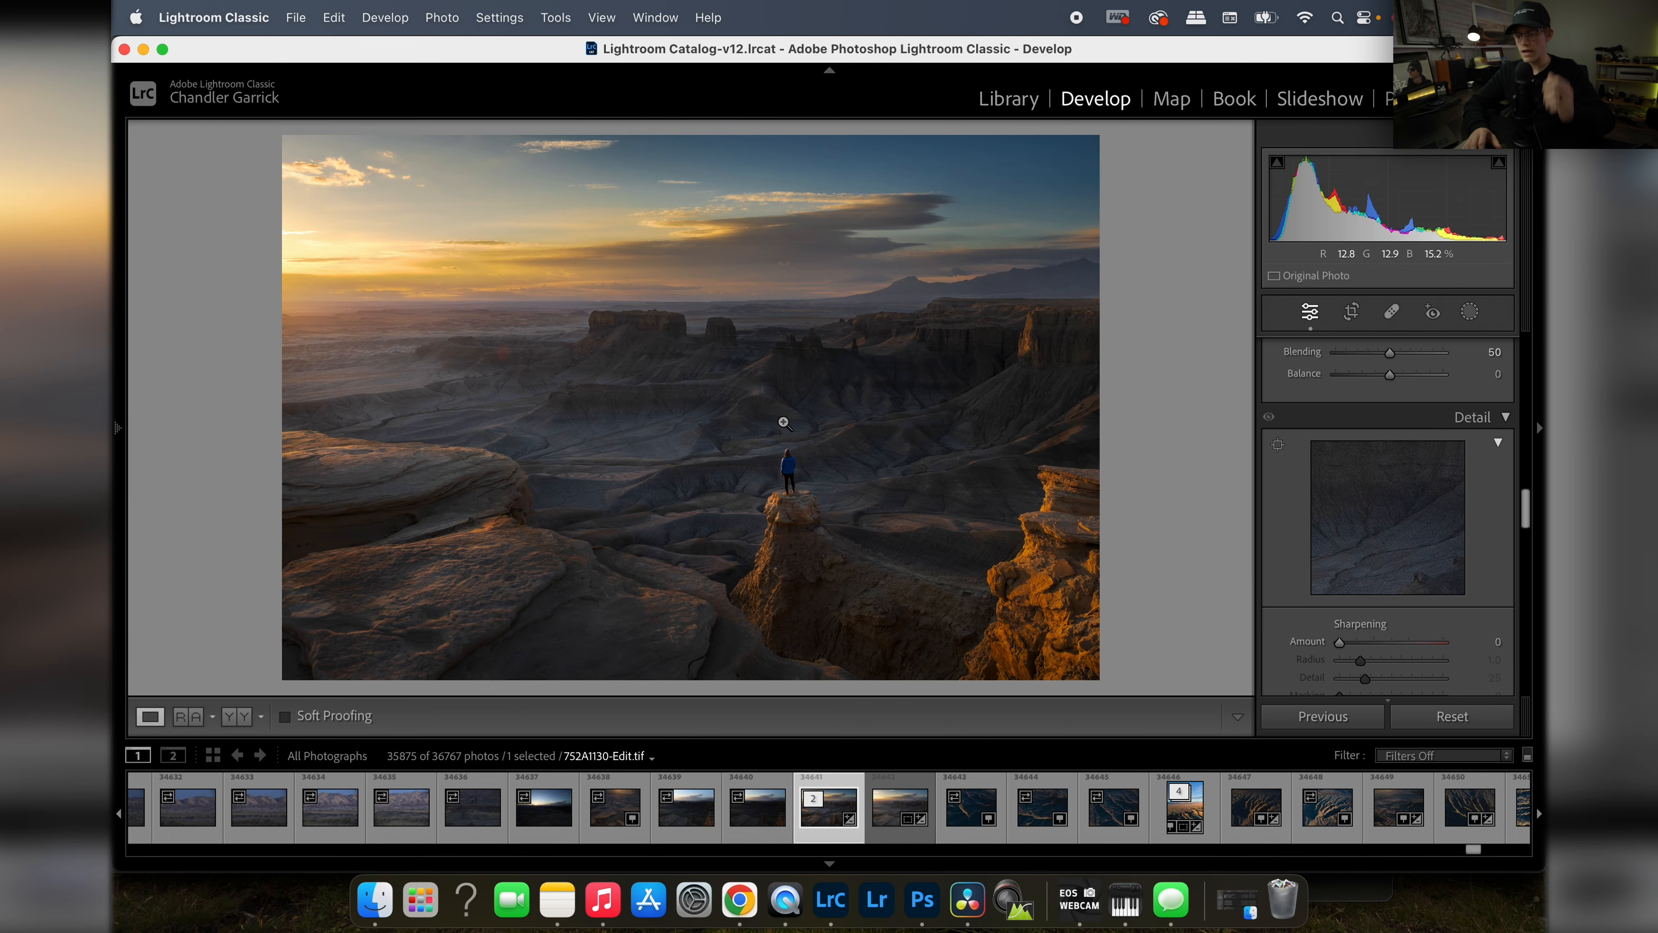
{"action": "left_click", "coordinate": [285, 716]}
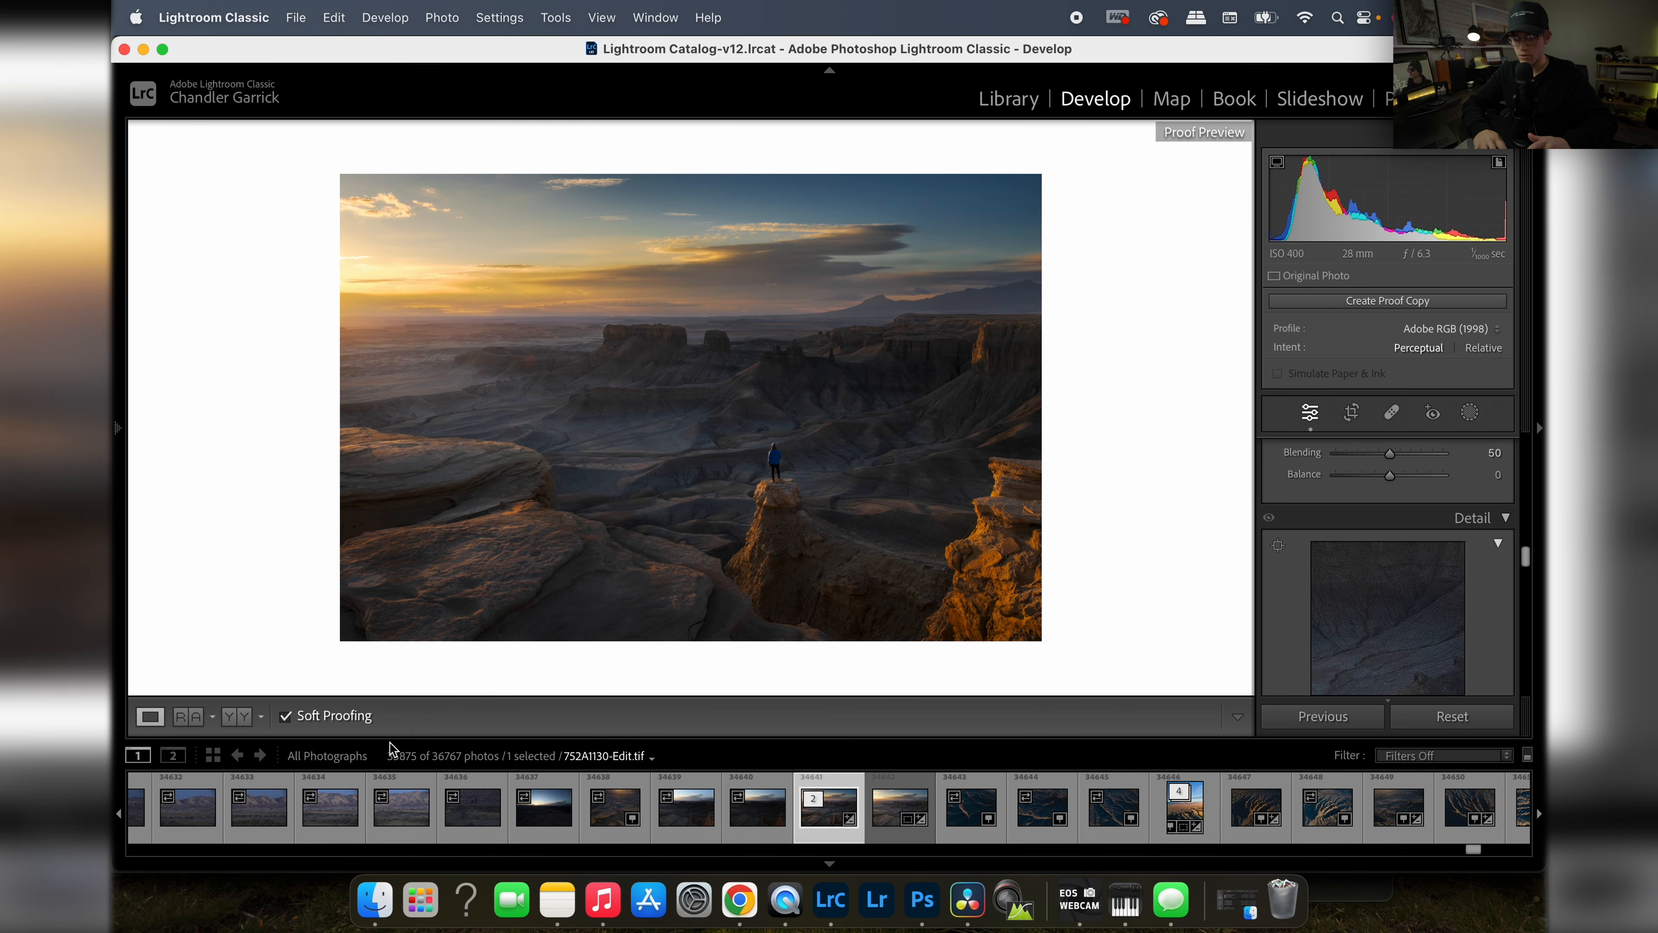
{"action": "left_click", "coordinate": [285, 716]}
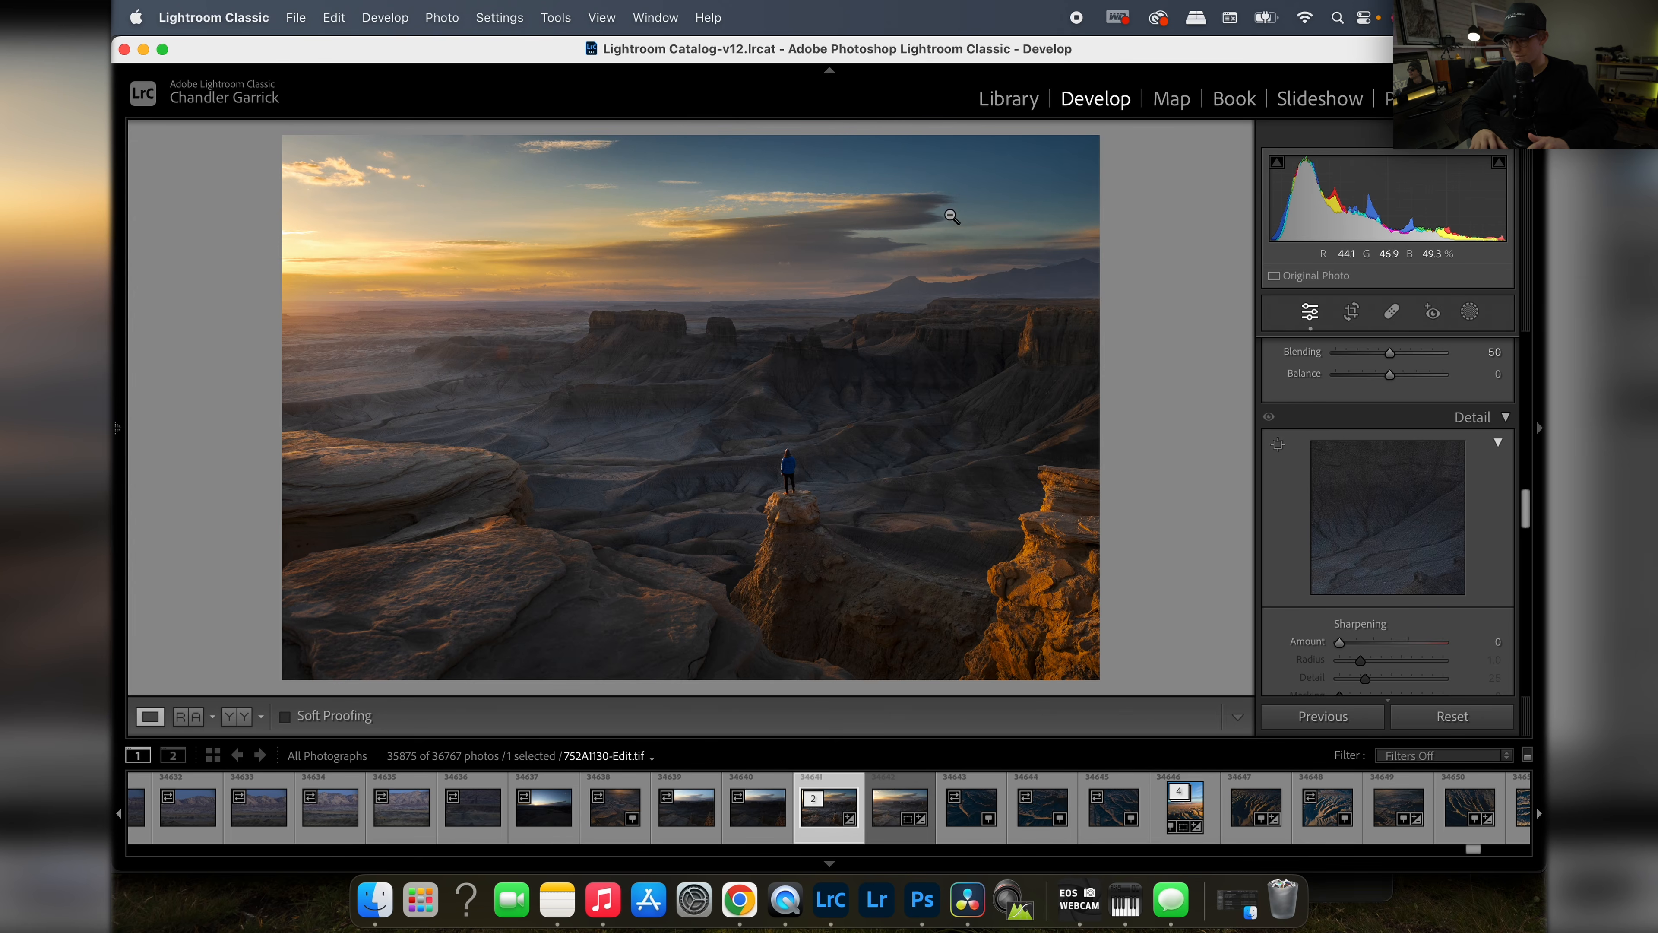
{"action": "left_click", "coordinate": [1471, 313]}
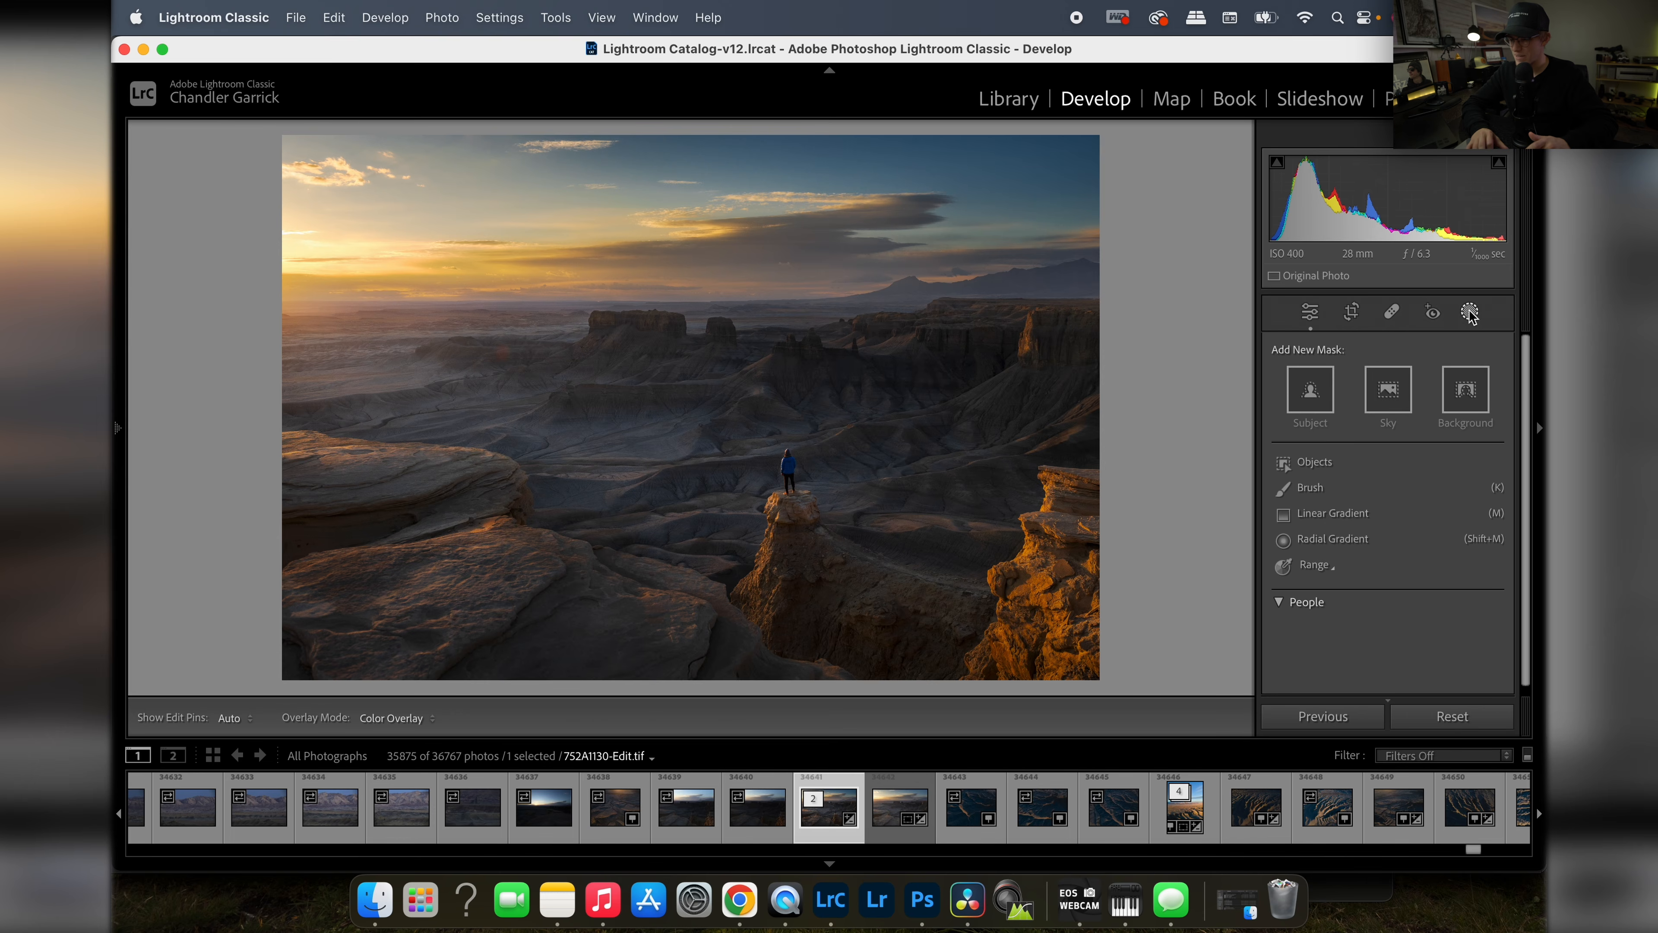
{"action": "left_click", "coordinate": [1329, 546]}
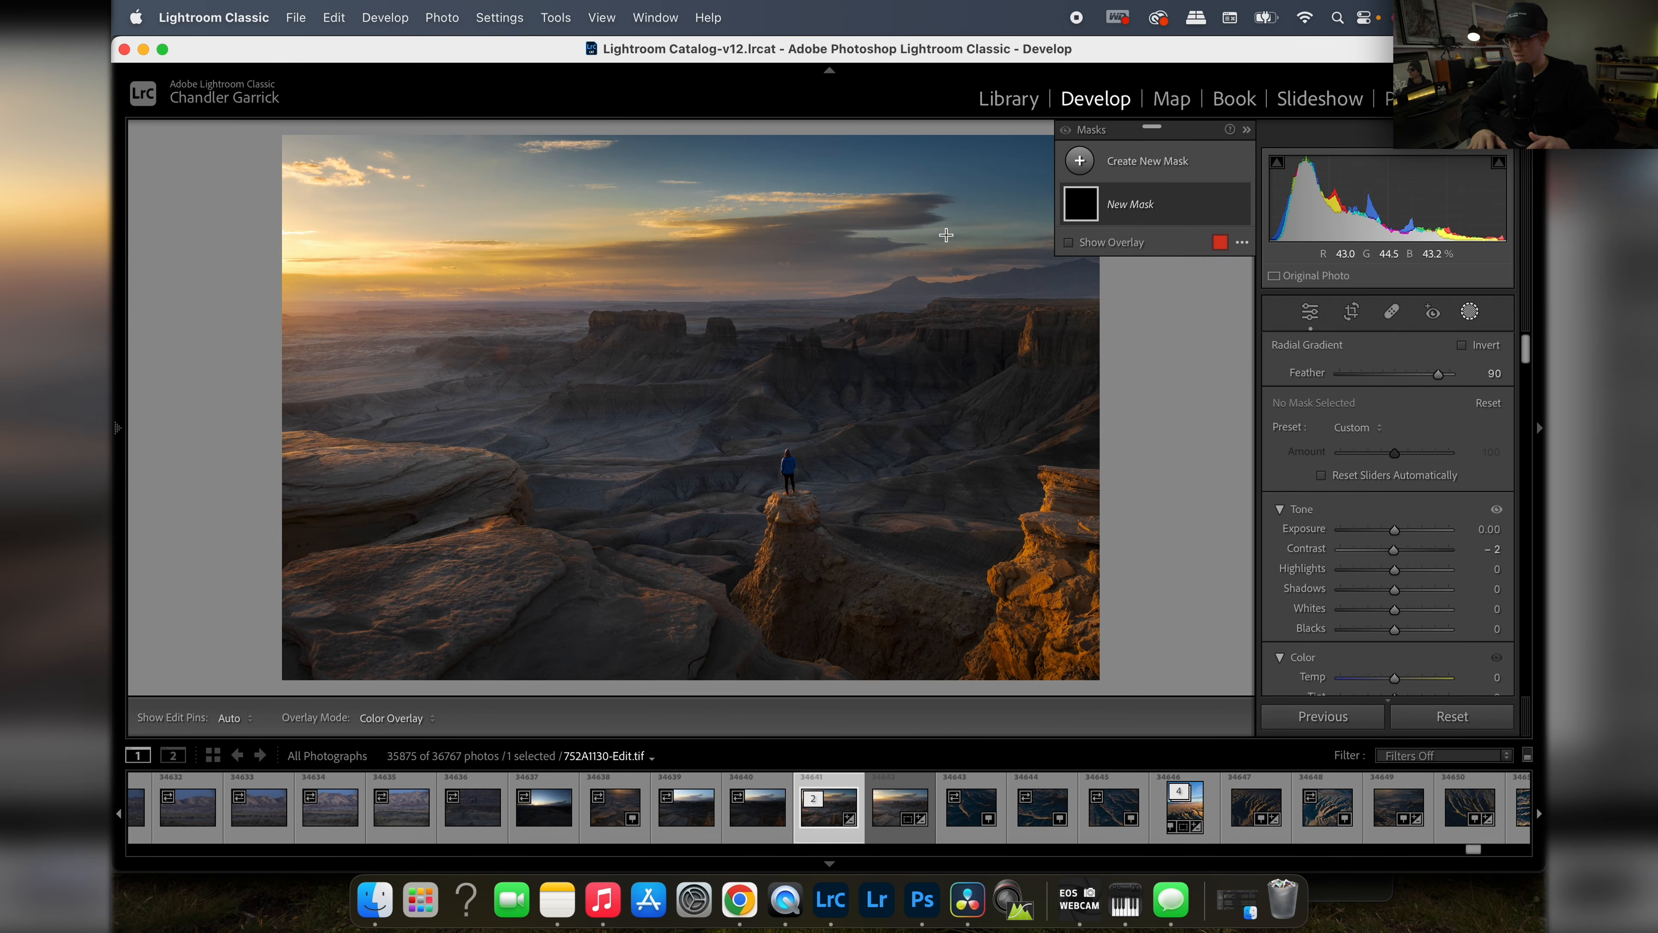
{"action": "left_click", "coordinate": [1468, 313]}
Step: Raise the blue luminance to +35 in the HSL adjustments
{"action": "scroll", "coordinate": [1419, 470], "scroll_direction": "down", "scroll_amount": 15}
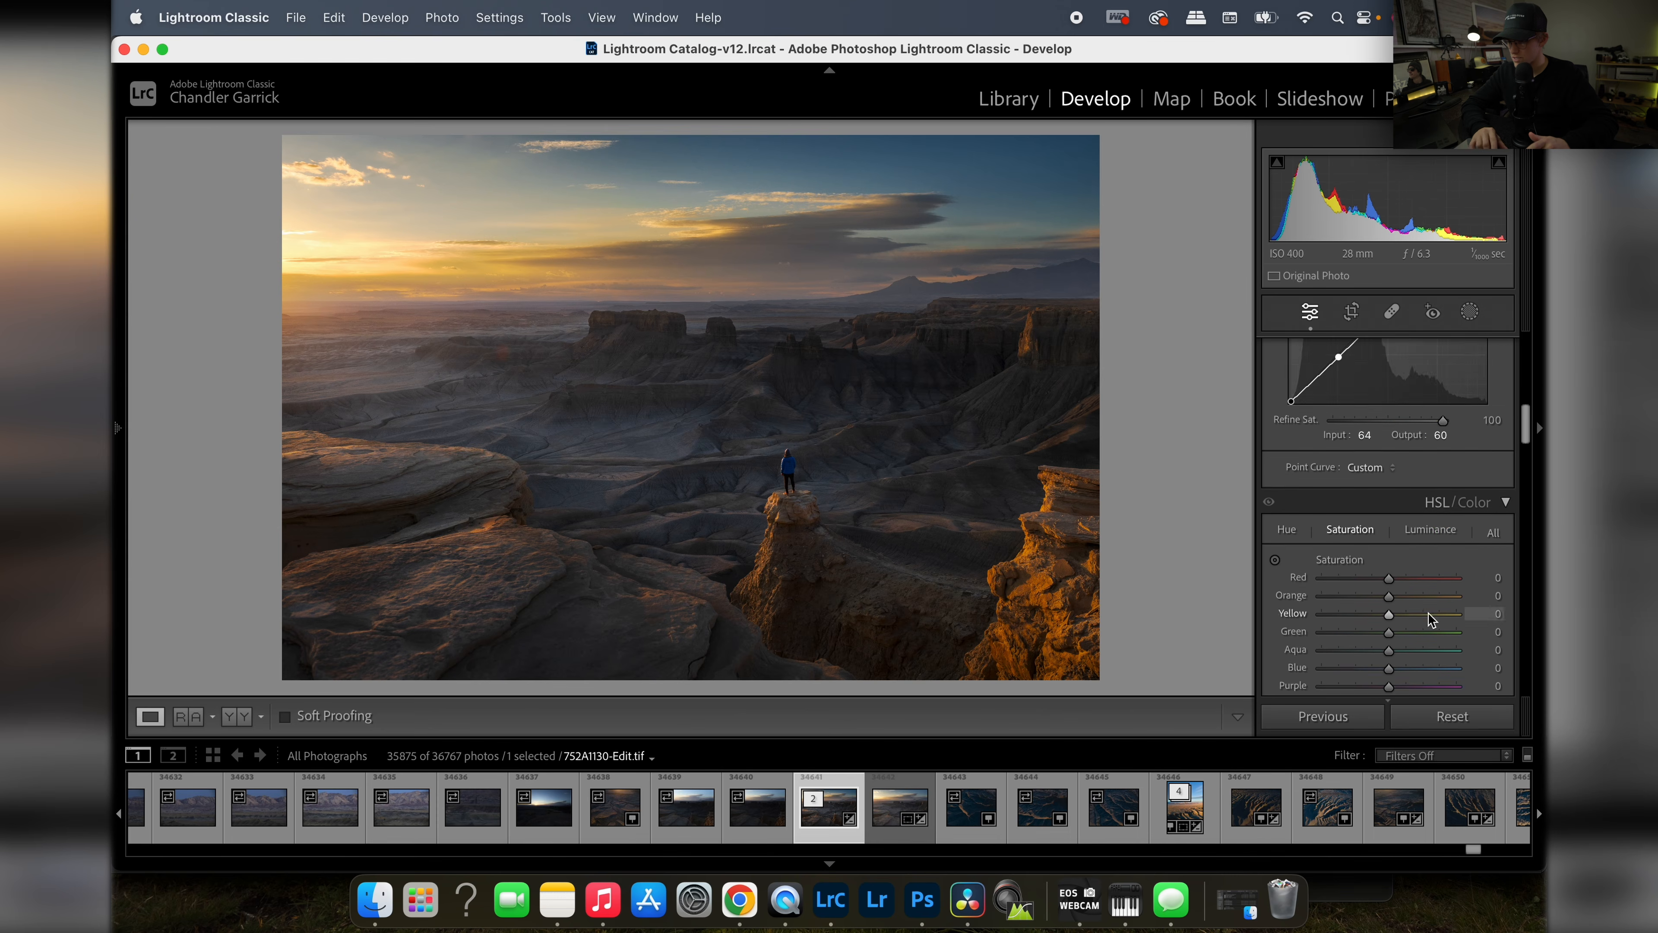
{"action": "left_click", "coordinate": [1418, 472]}
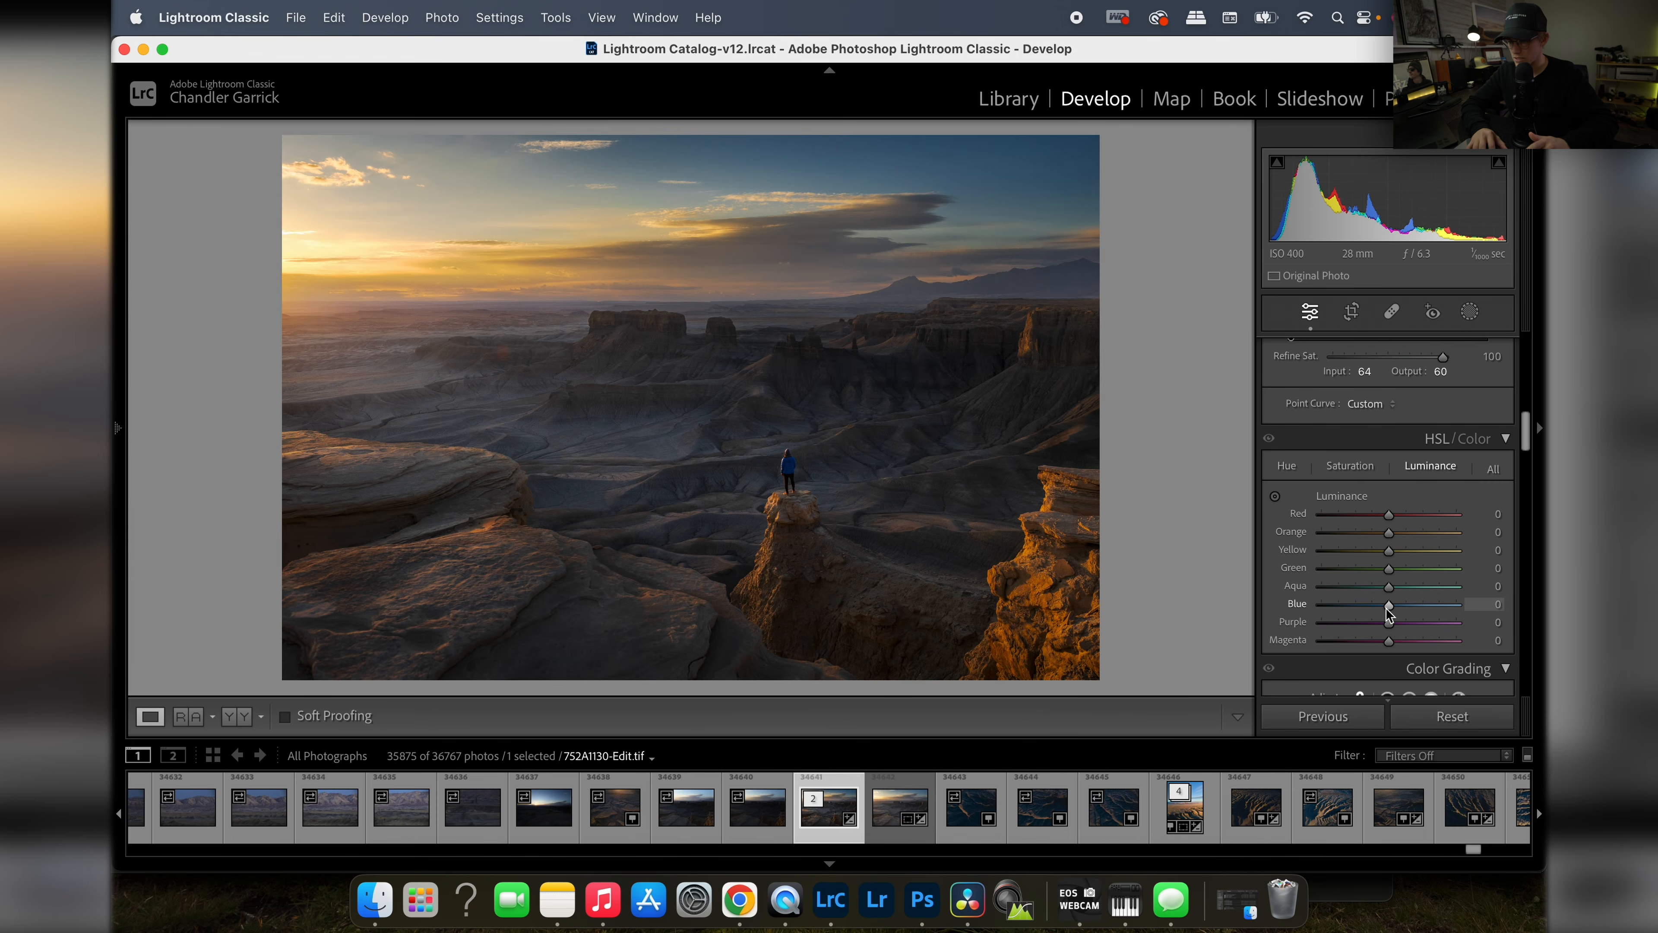
{"action": "mouse_move", "coordinate": [1390, 608]}
{"action": "left_mouse_down"}
{"action": "mouse_move", "coordinate": [1426, 614]}
{"action": "mouse_move", "coordinate": [1412, 618]}
{"action": "left_mouse_up"}
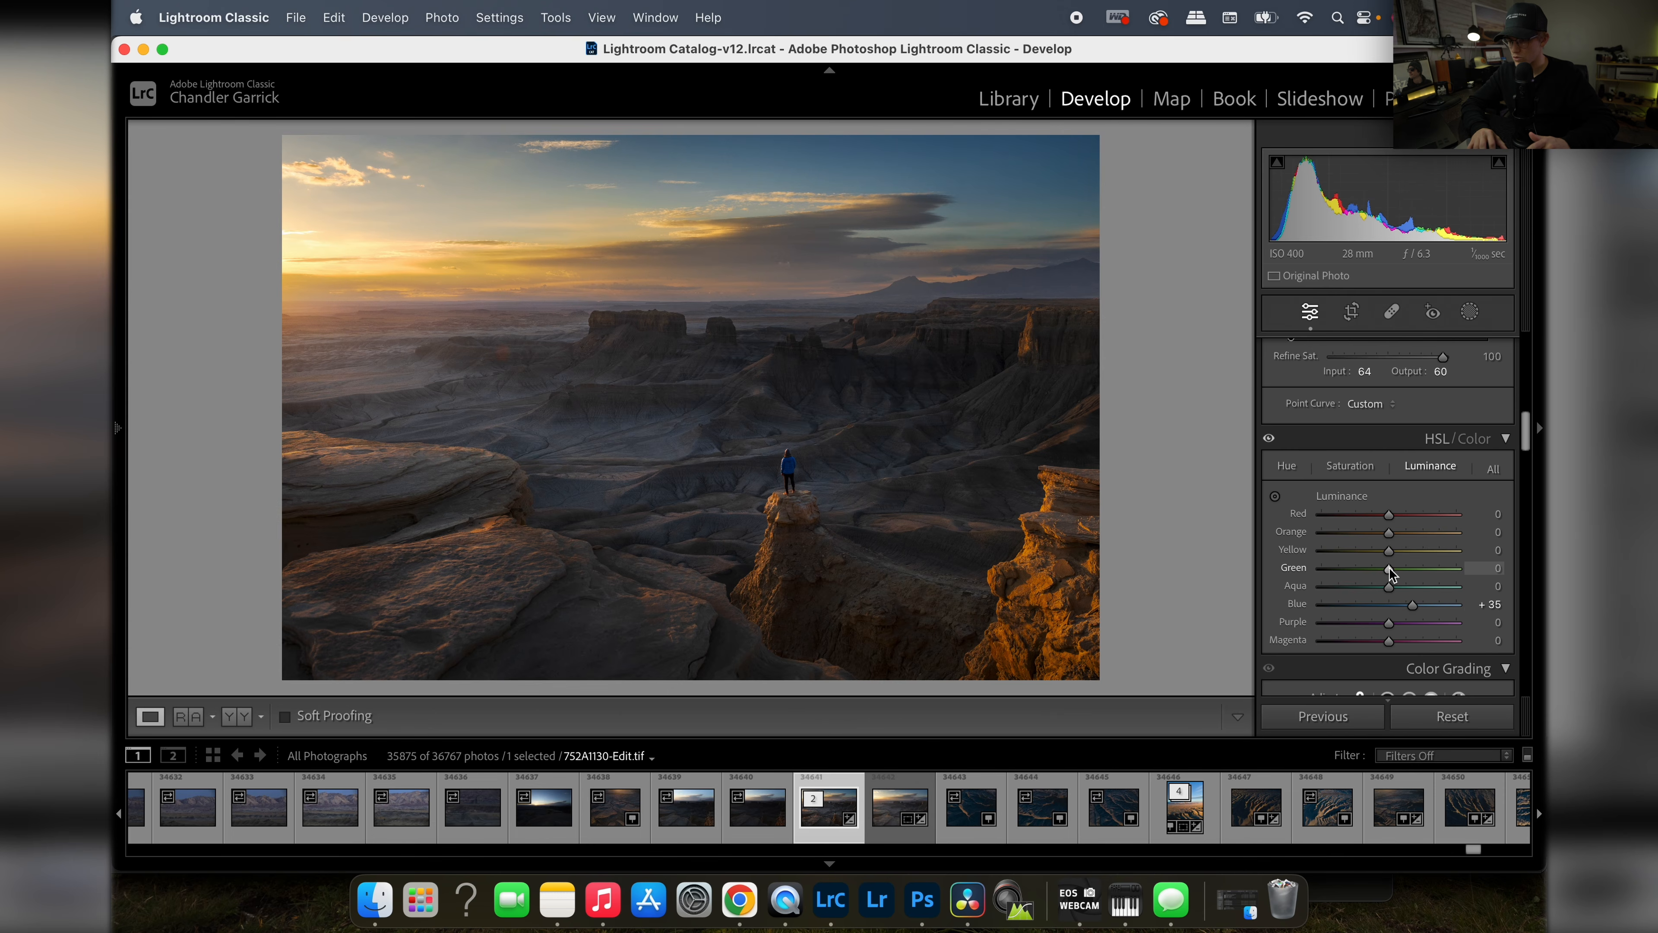
Step: Try raising the green luminance to +35 and the yellow luminance to +36, and reset both to 0
{"action": "mouse_move", "coordinate": [1390, 569]}
{"action": "left_mouse_down"}
{"action": "mouse_move", "coordinate": [1327, 568]}
{"action": "mouse_move", "coordinate": [1414, 568]}
{"action": "left_mouse_up"}
{"action": "left_click", "coordinate": [1413, 552]}
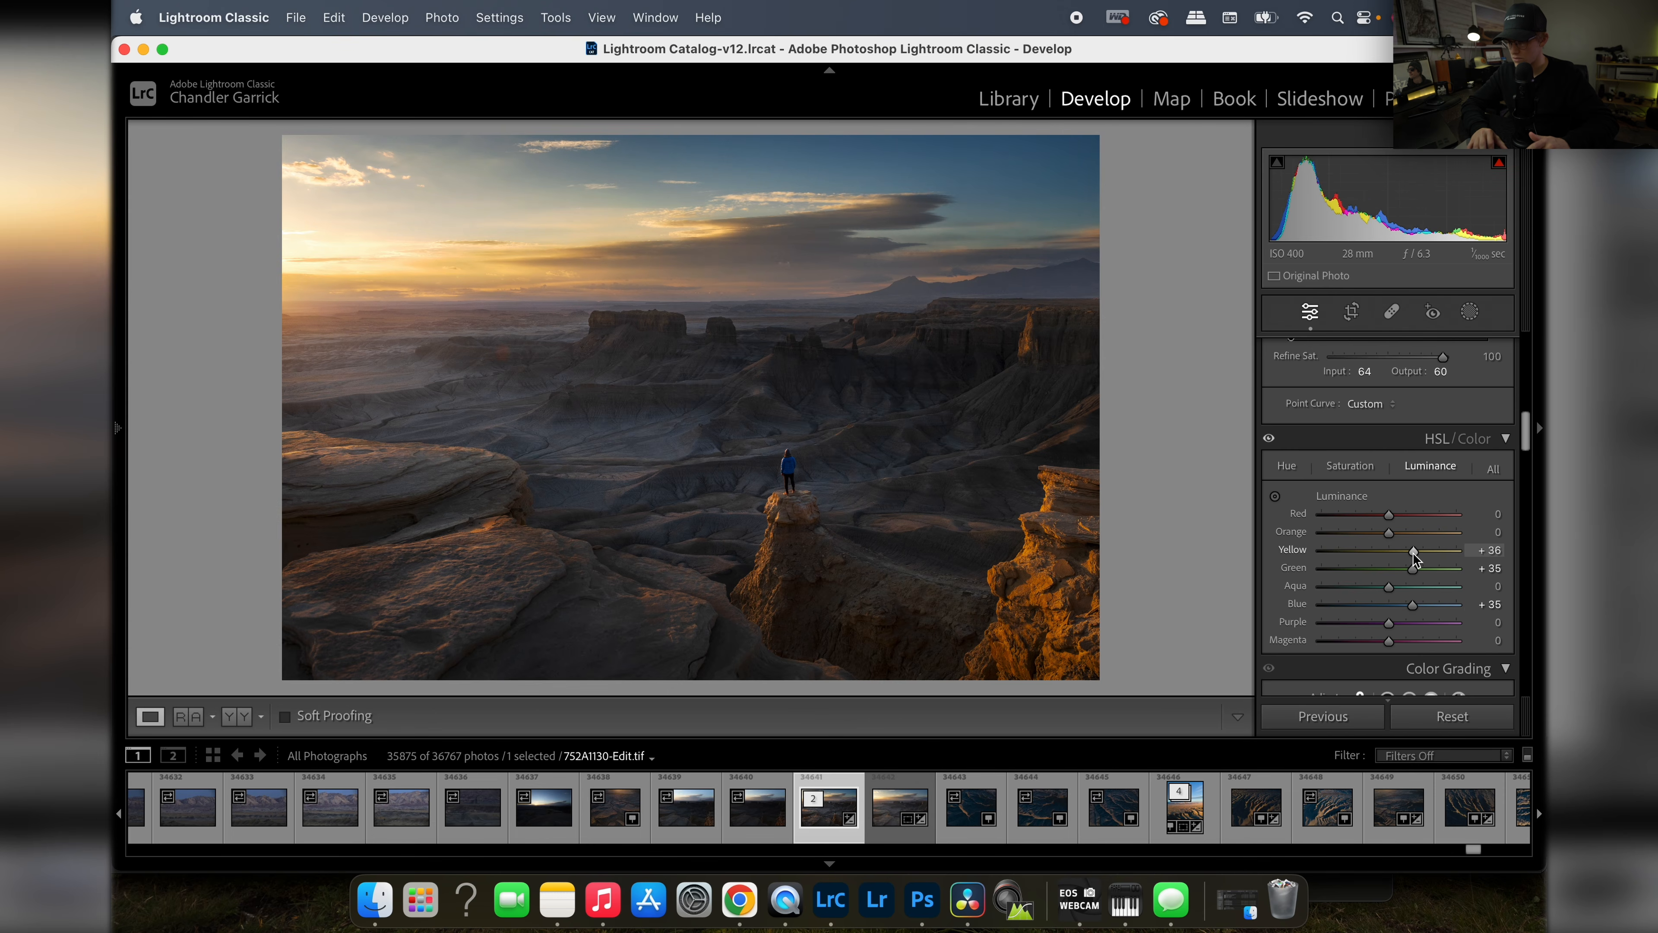
{"action": "double_click", "coordinate": [1414, 552]}
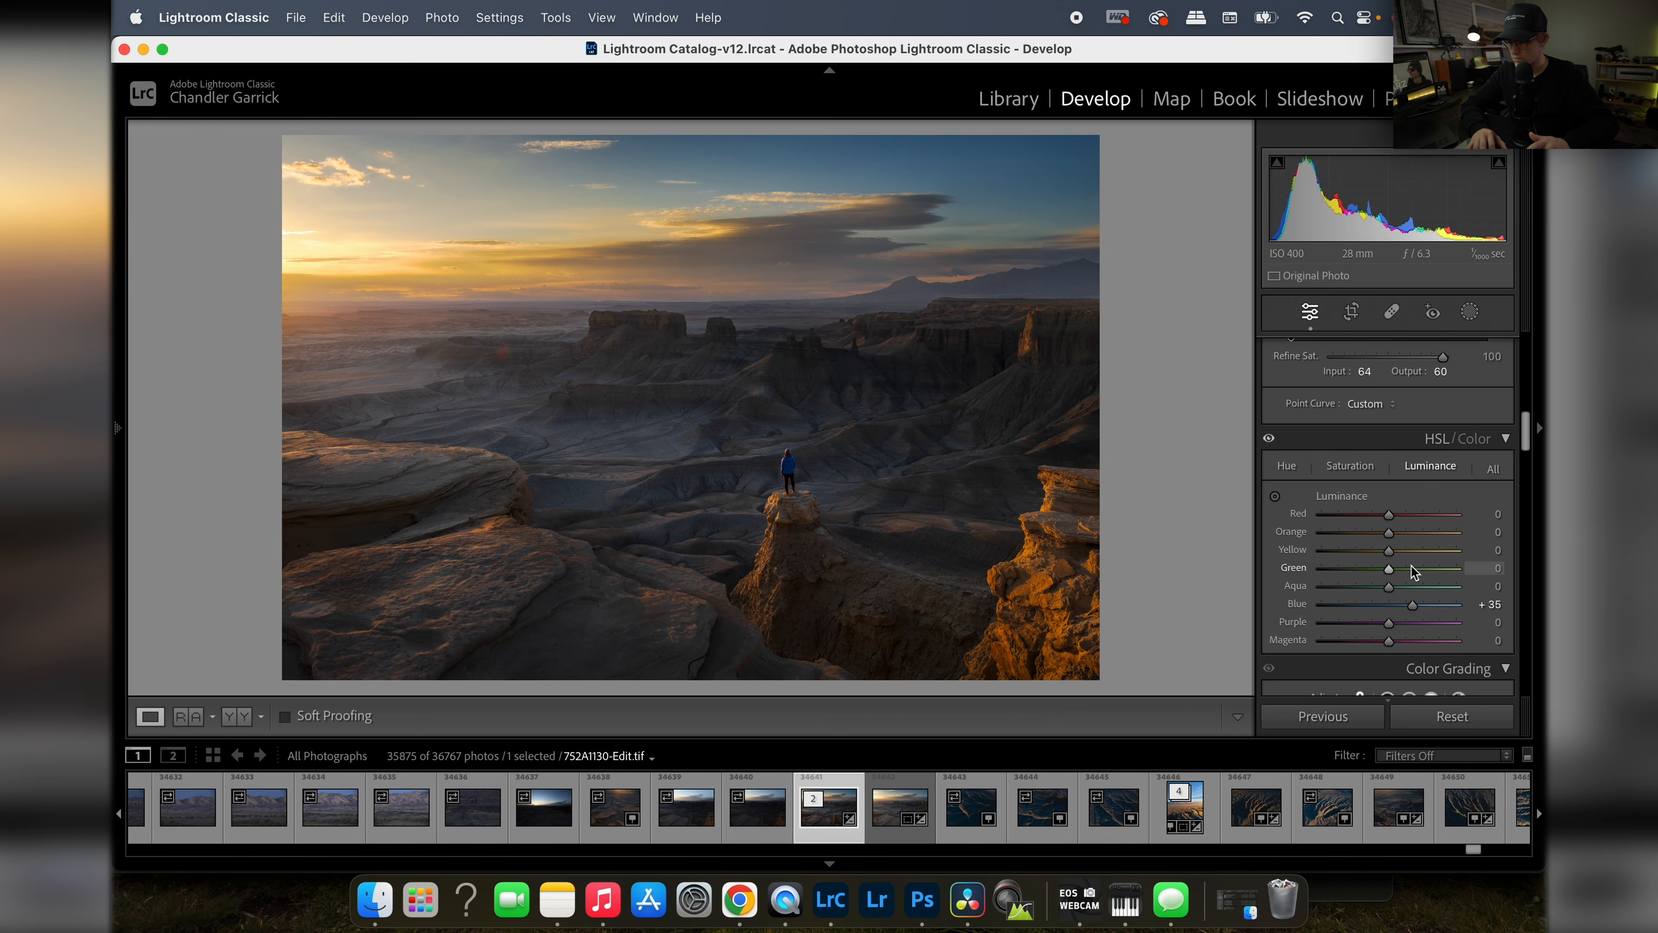
Step: Try shifting the green hue strongly toward aqua, and restore it
{"action": "left_click", "coordinate": [1348, 465]}
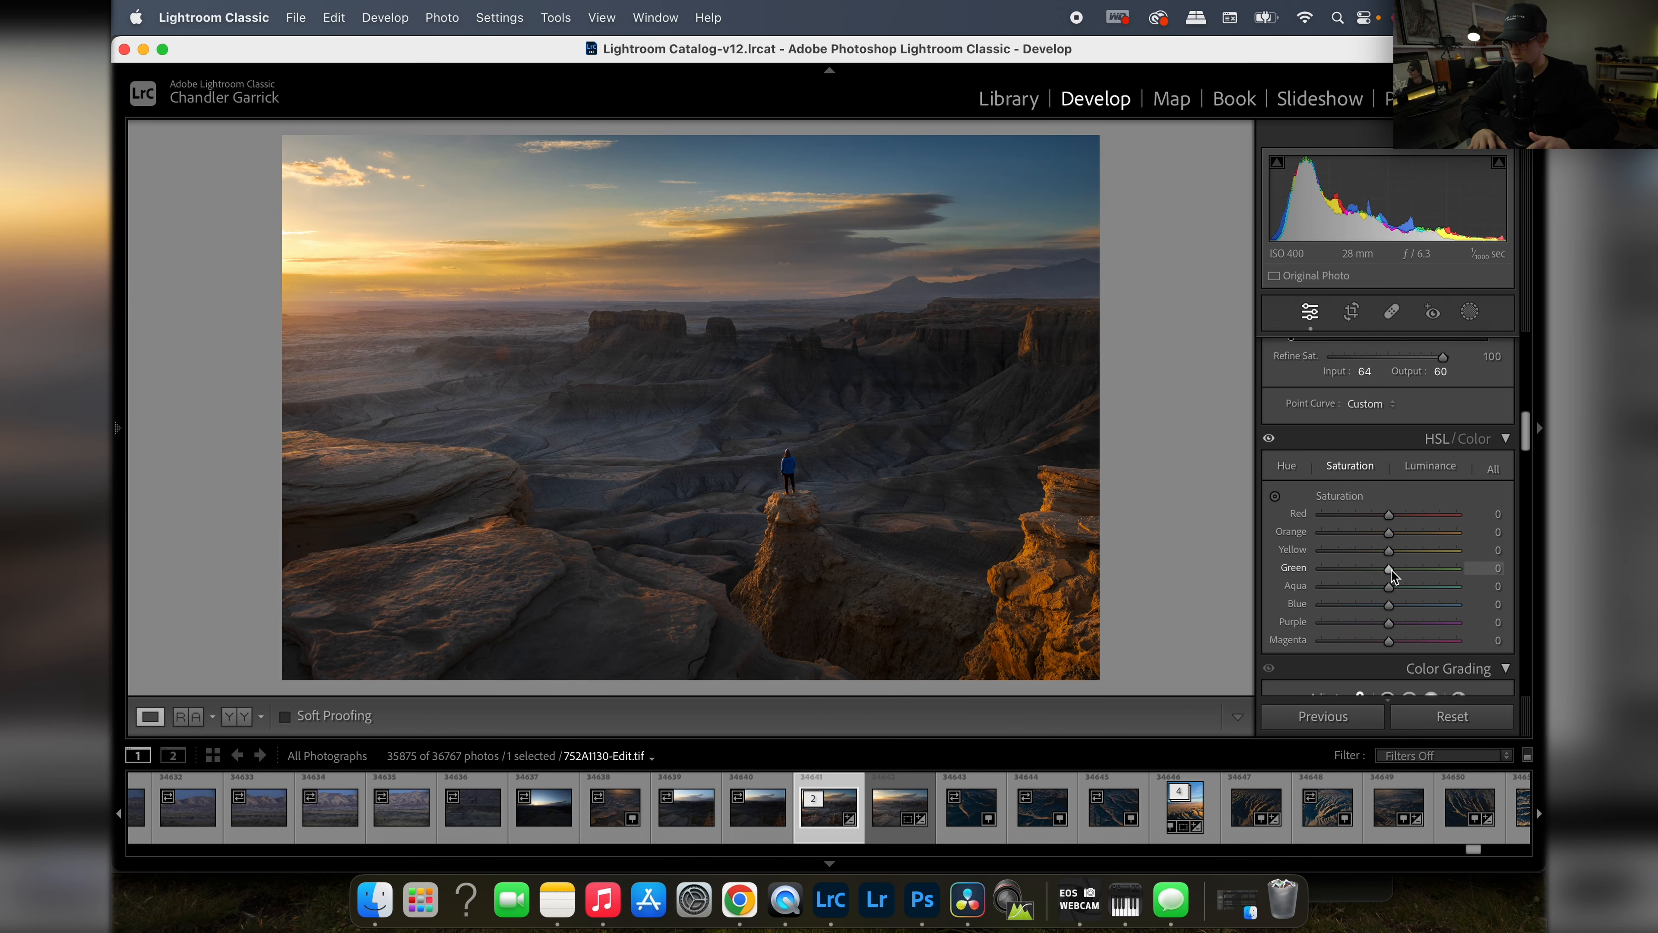
{"action": "left_click", "coordinate": [1288, 466]}
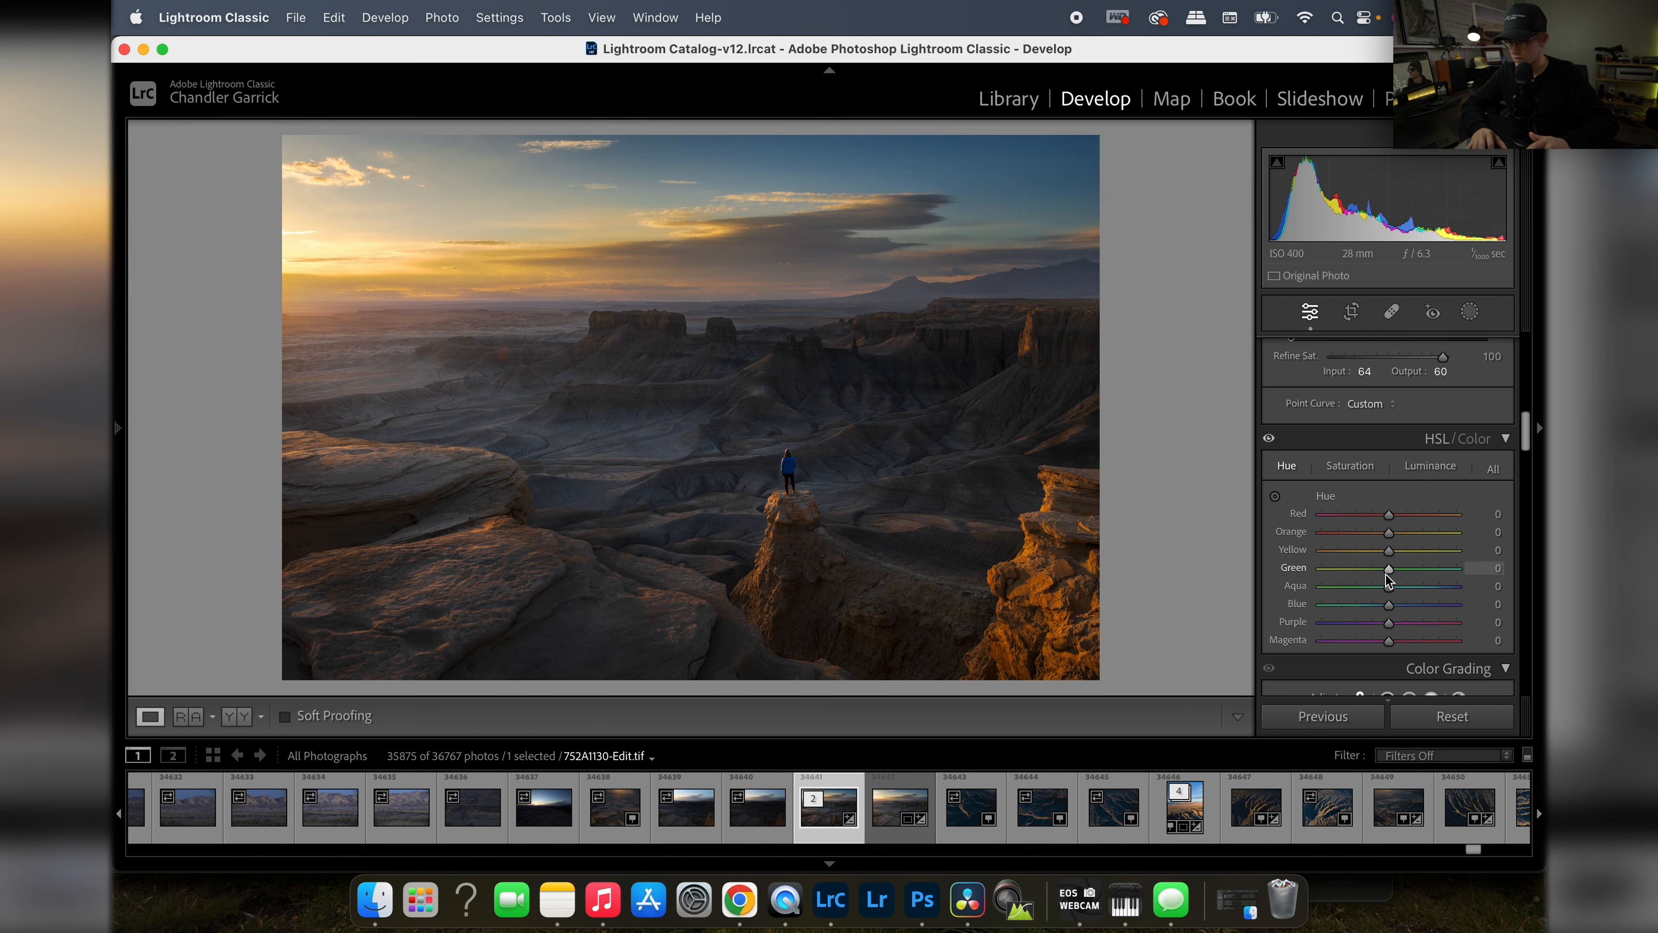
{"action": "left_click_drag", "start_coordinate": [1389, 580], "coordinate": [1470, 581]}
{"action": "left_click", "coordinate": [1402, 569]}
Step: Reduce the green saturation to -43 in the HSL adjustments
{"action": "left_click", "coordinate": [1349, 466]}
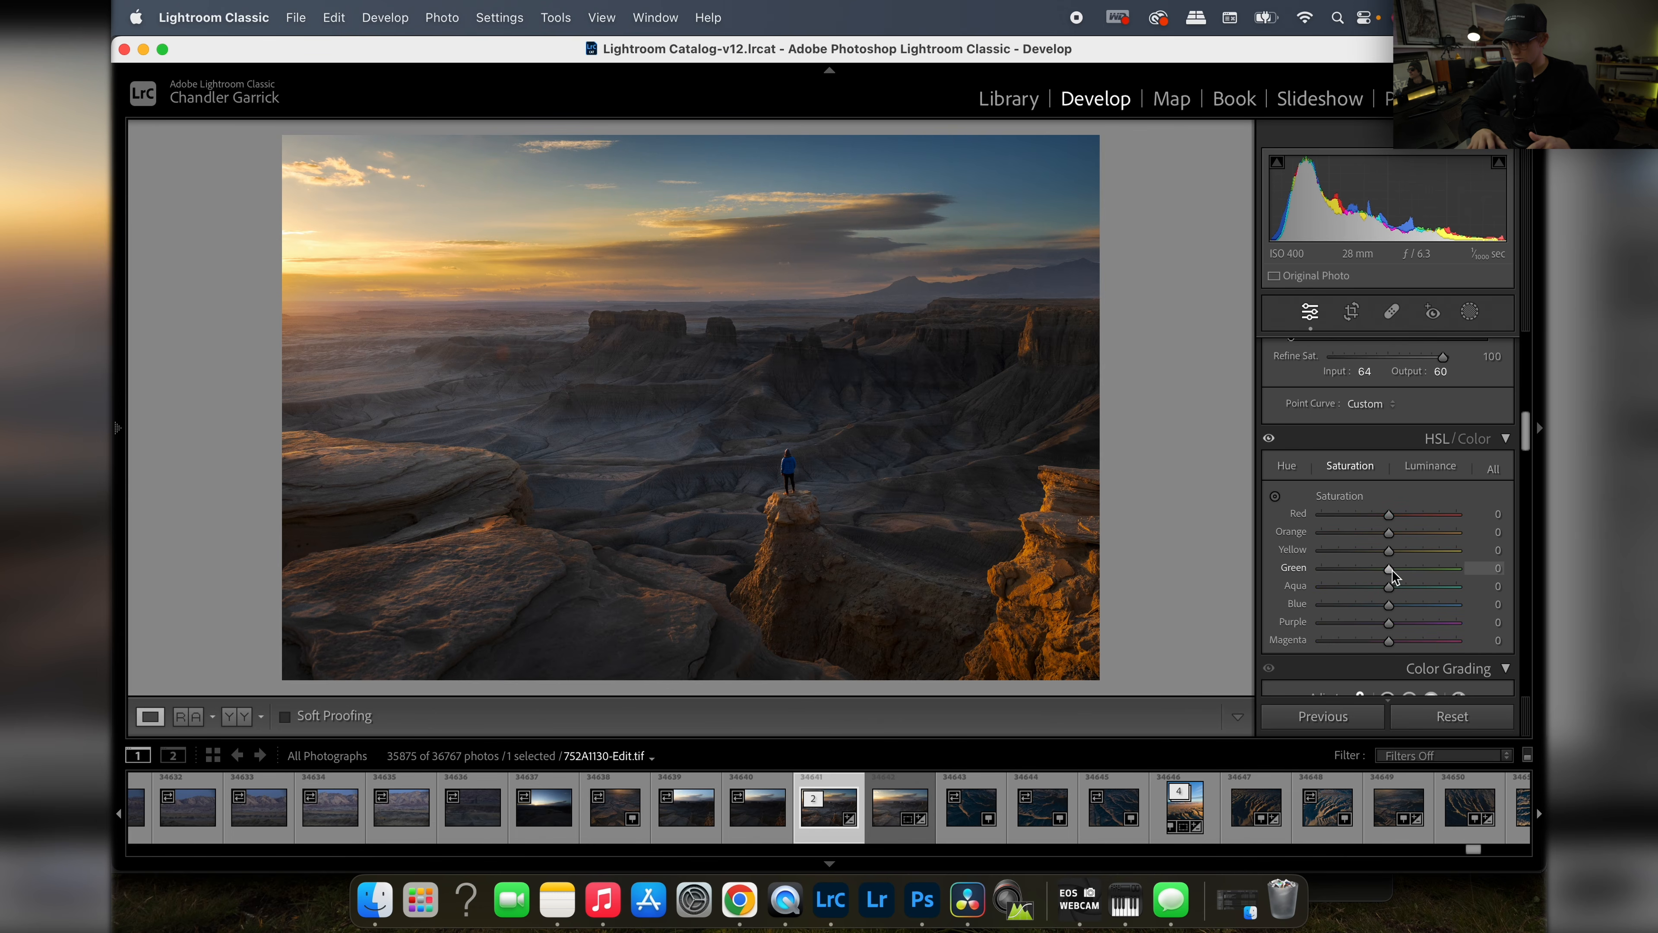
{"action": "mouse_move", "coordinate": [1392, 569]}
{"action": "left_mouse_down"}
{"action": "mouse_move", "coordinate": [1321, 578]}
{"action": "mouse_move", "coordinate": [1363, 573]}
{"action": "left_mouse_up"}
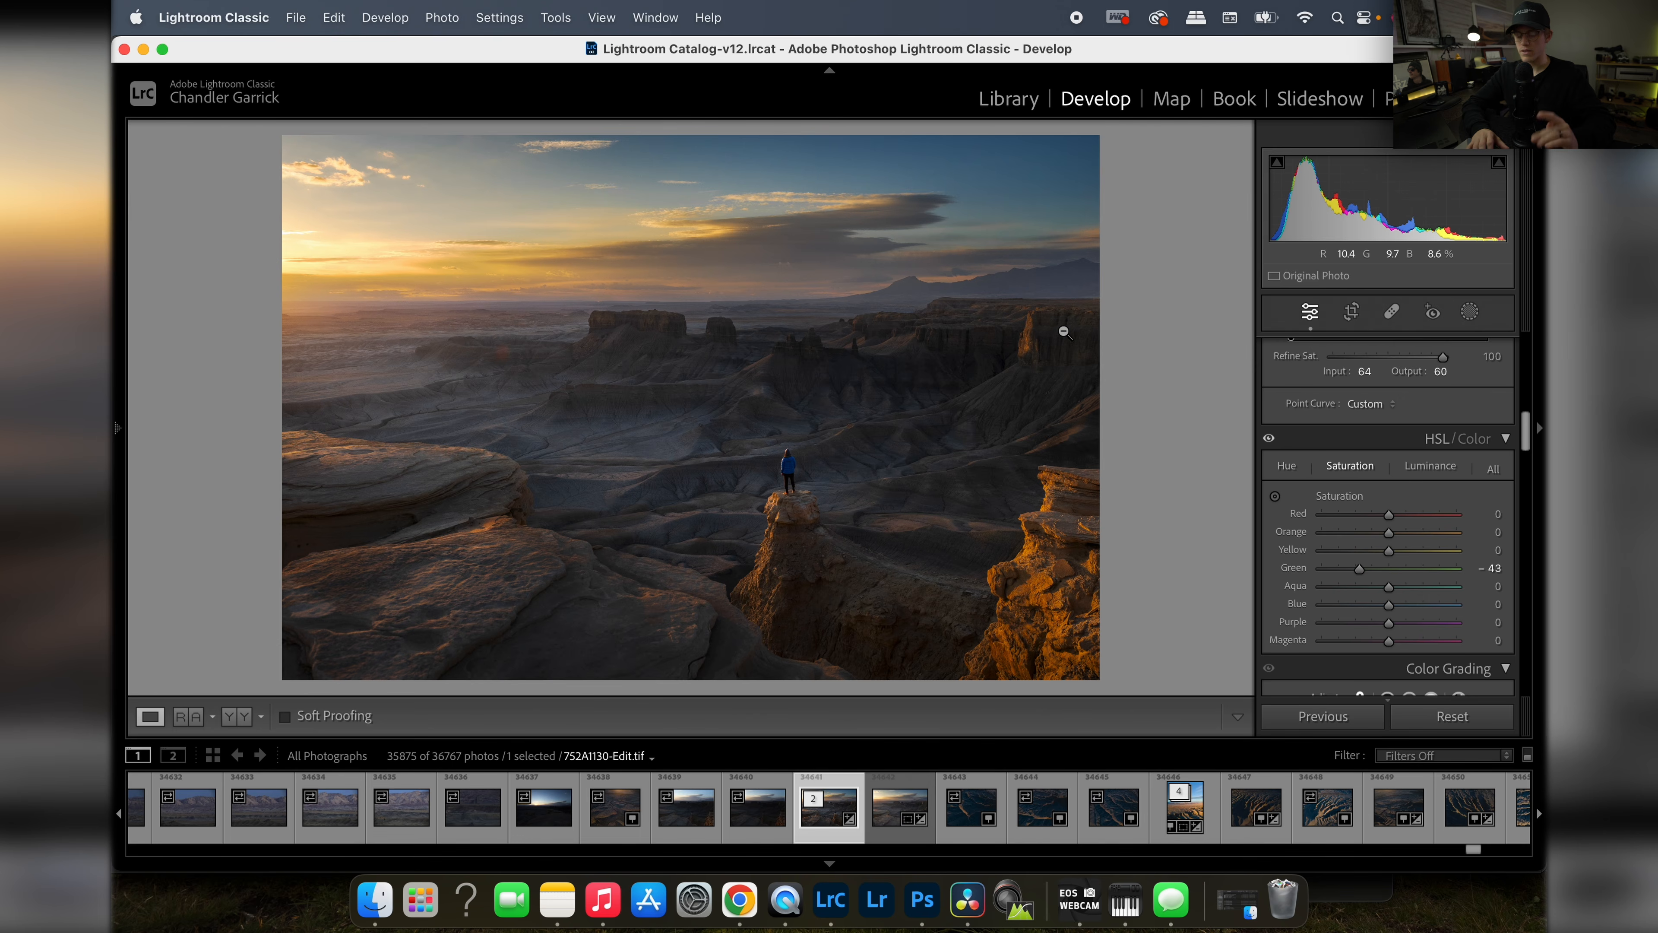